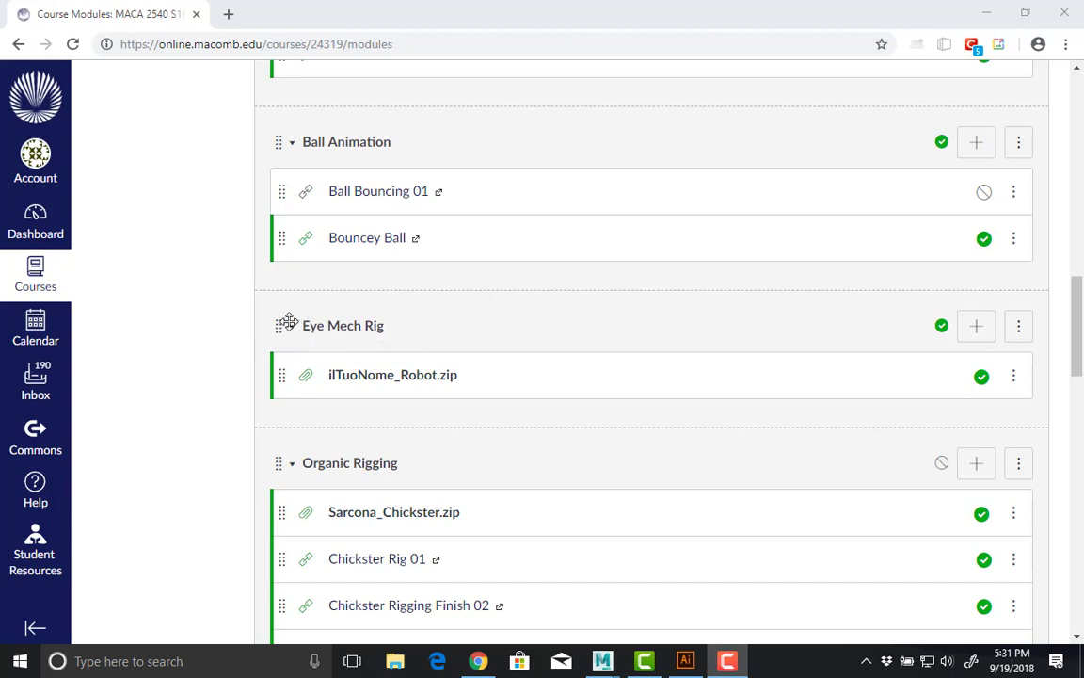
Rename the Eye Mech Rig course module to "Robot Rig" and update the module.
left_click(1028, 327)
left_click(1005, 387)
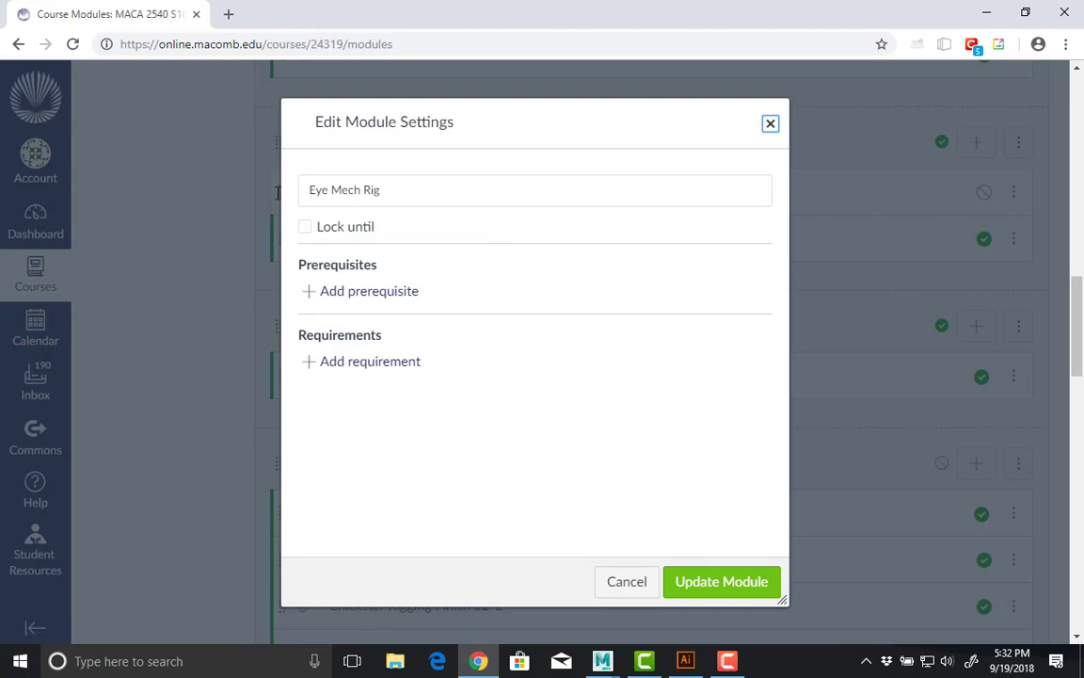
key("Tab")
type("Robot Rig")
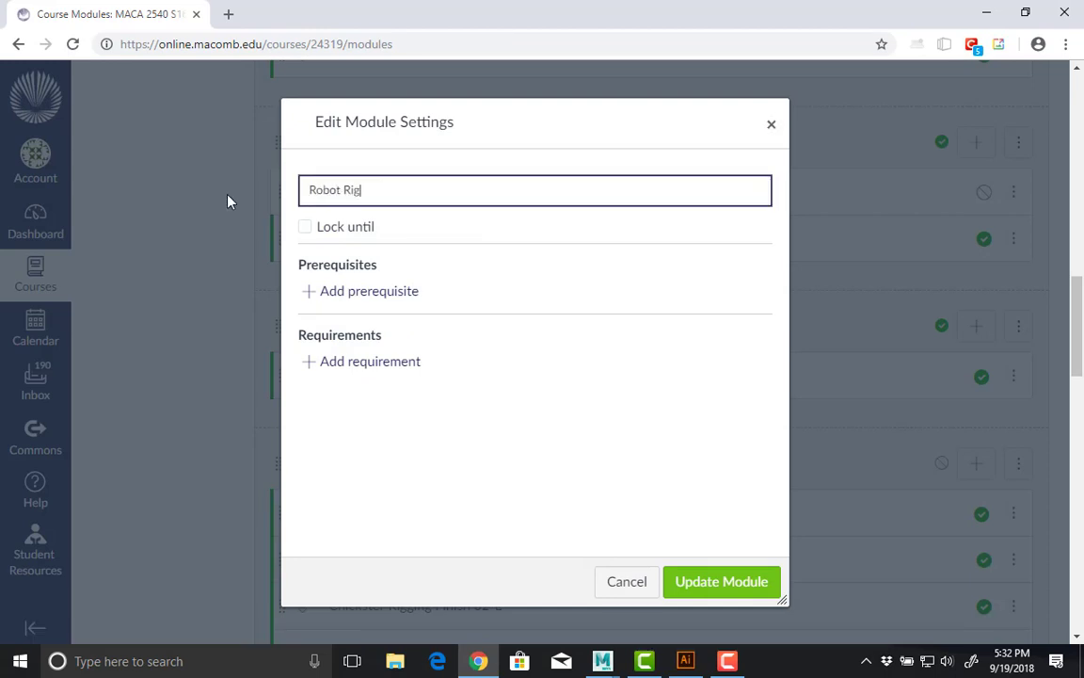
left_click(721, 580)
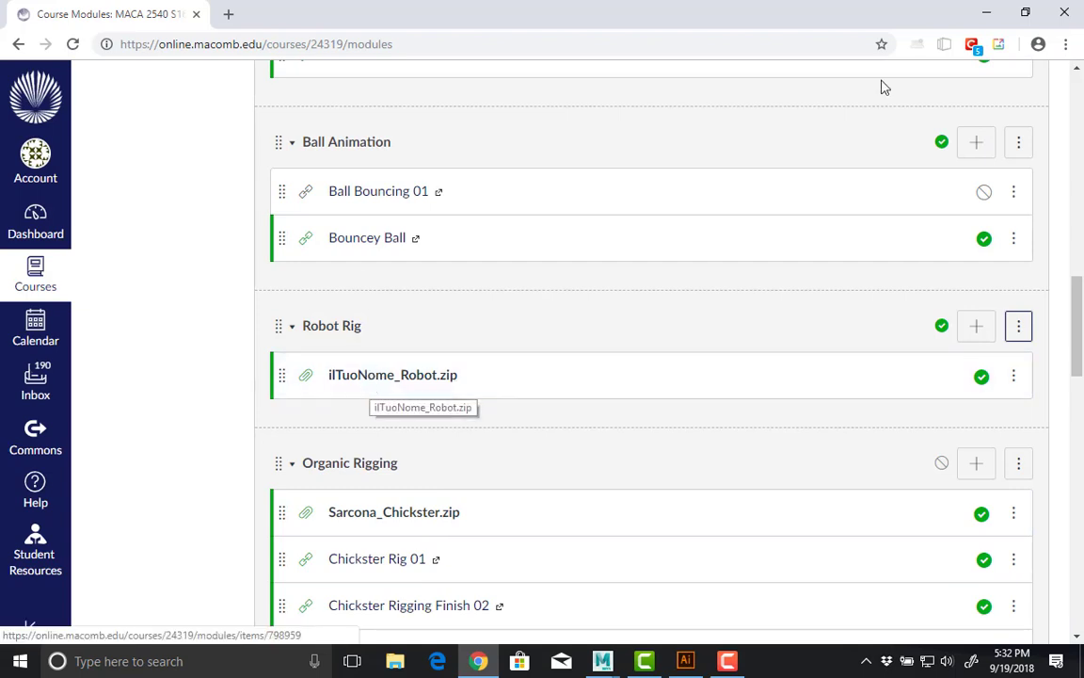
Switch to Maya and view the files in the robot project's scenes folder without opening one.
left_click(983, 12)
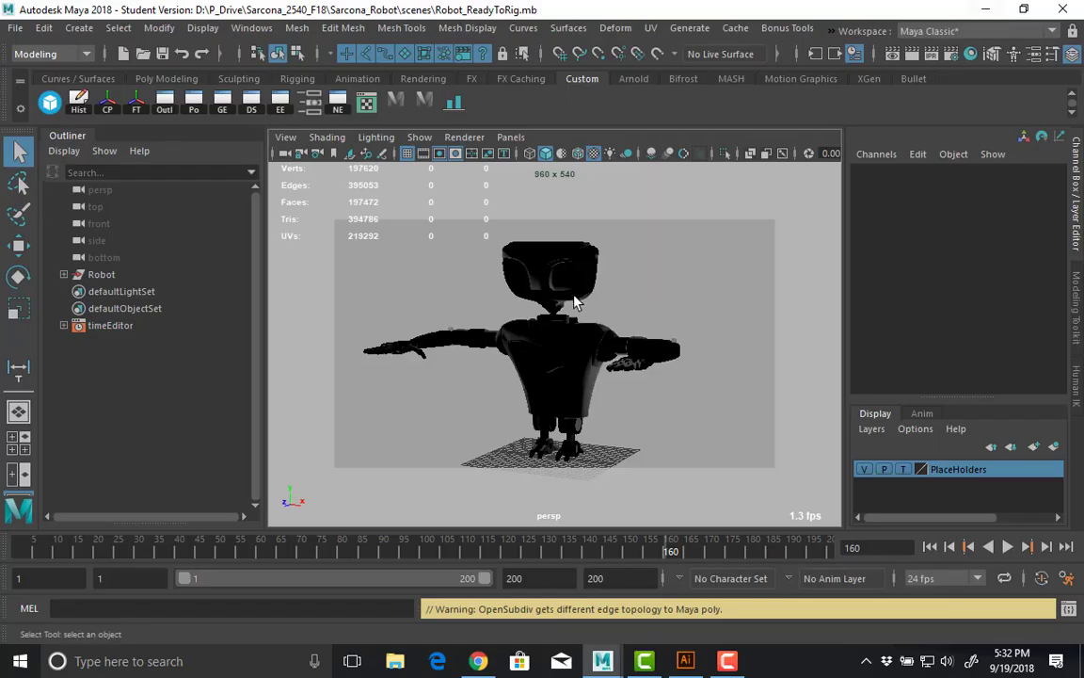
left_click(15, 27)
left_click(40, 75)
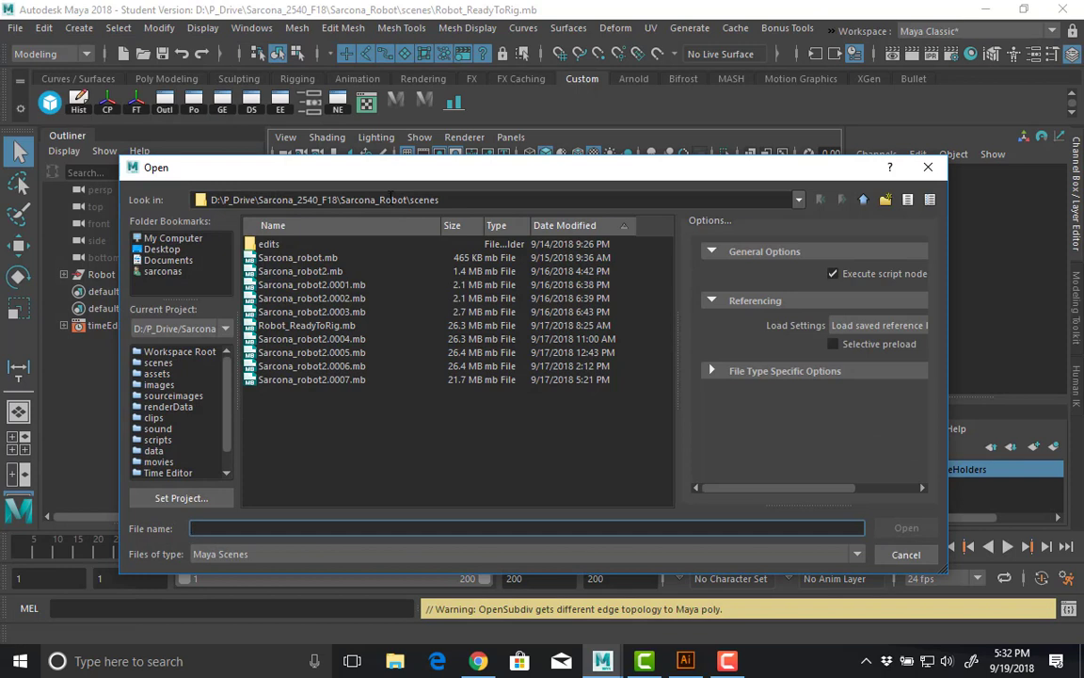
left_click(903, 556)
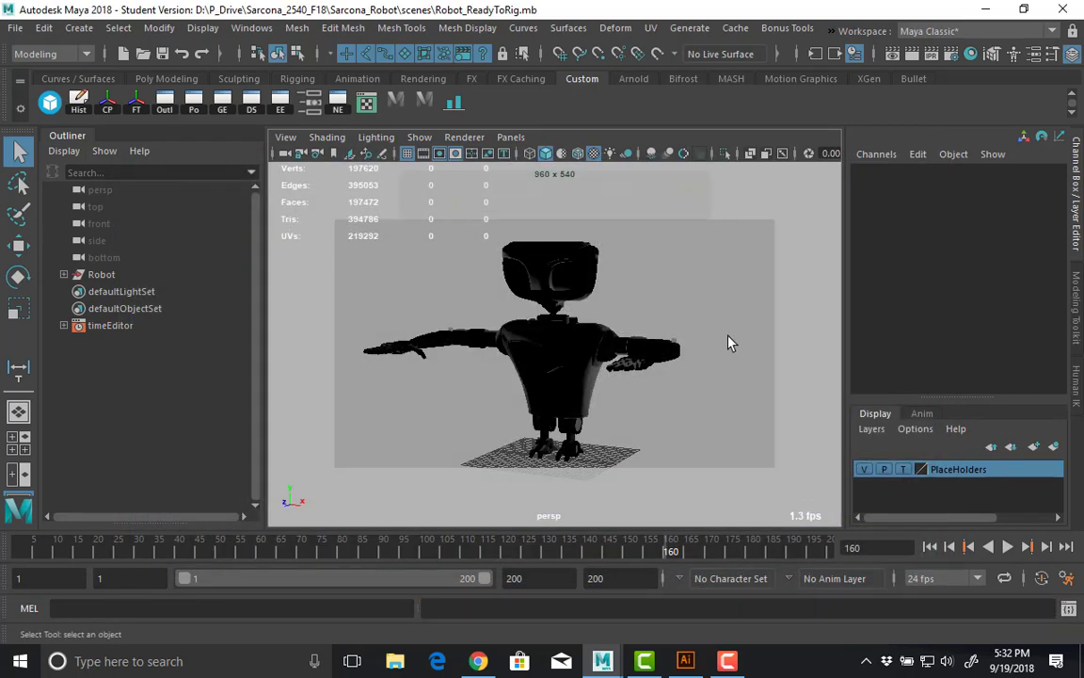
Show the robot with textures, inspect the torso's attributes, and delete construction history from the torso and all scene objects.
key("6")
left_click(566, 333)
key("ctrl+a")
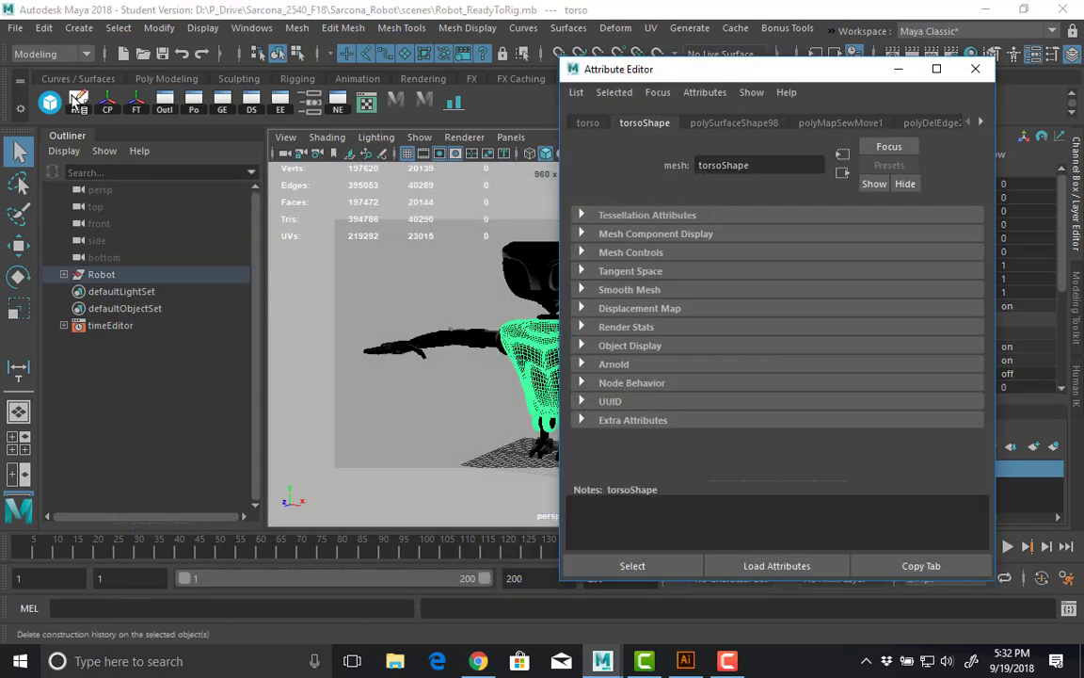
left_click(40, 32)
mouse_move(230, 245)
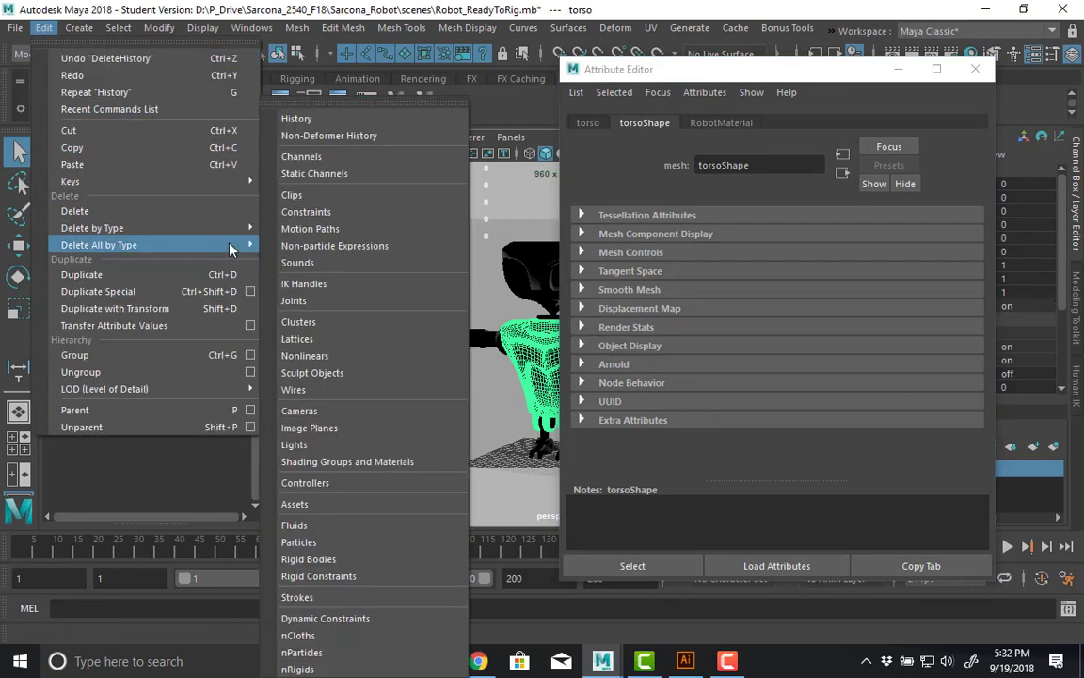
left_click(306, 107)
Generate the UDIM tile previews for RobotMaterial's roughness, metalness and base color textures.
left_click(721, 122)
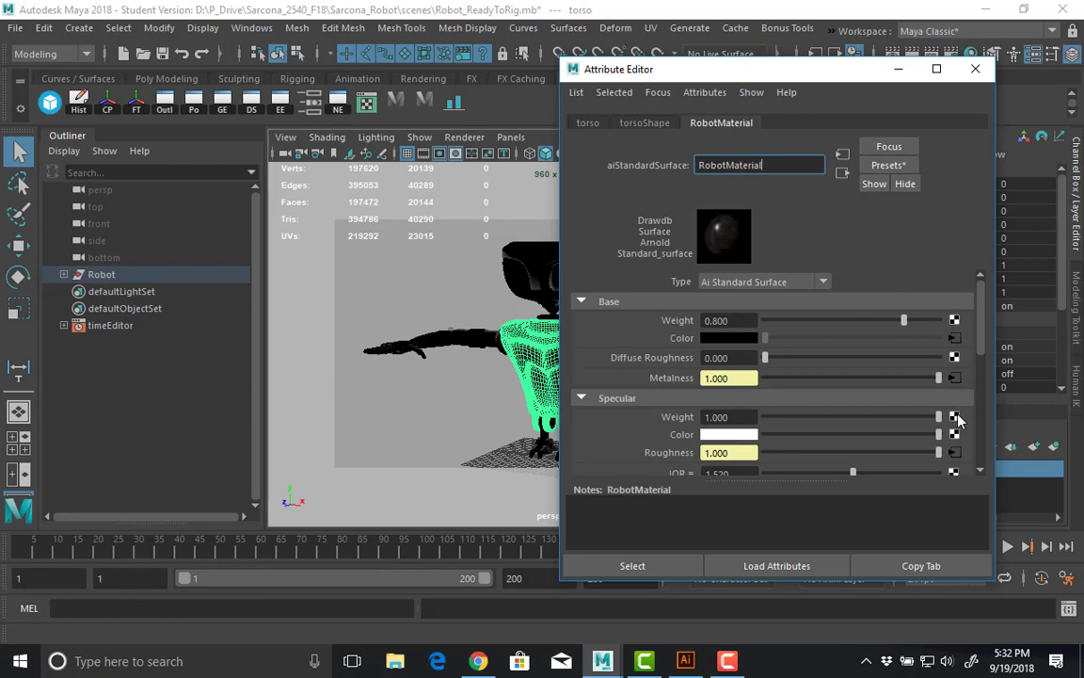
left_click(955, 452)
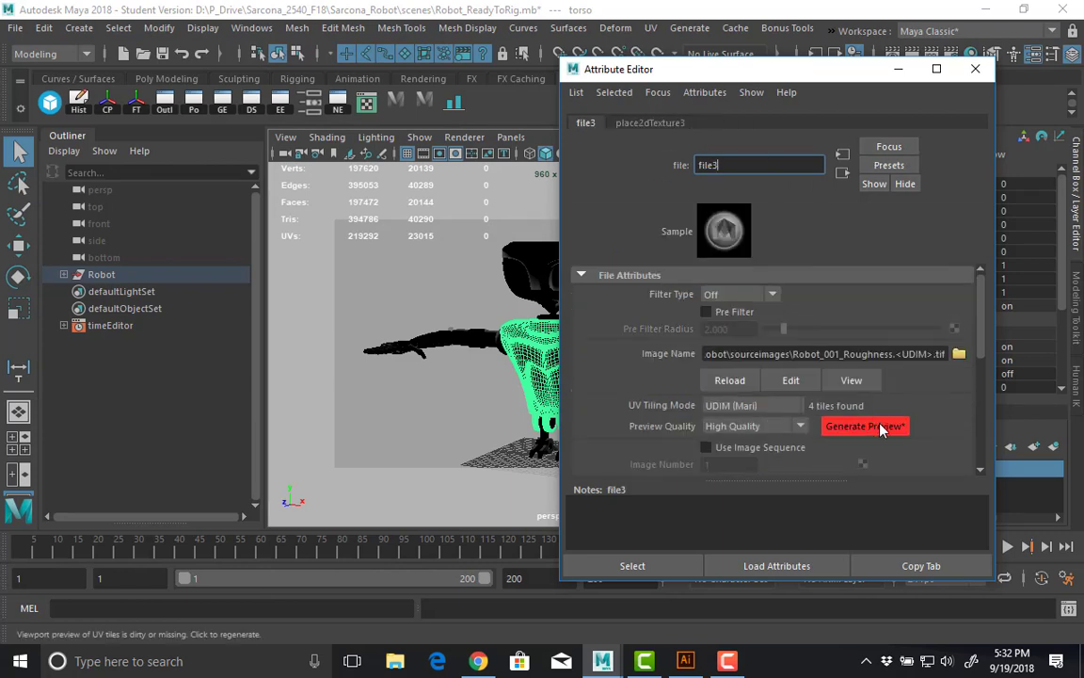
left_click(880, 427)
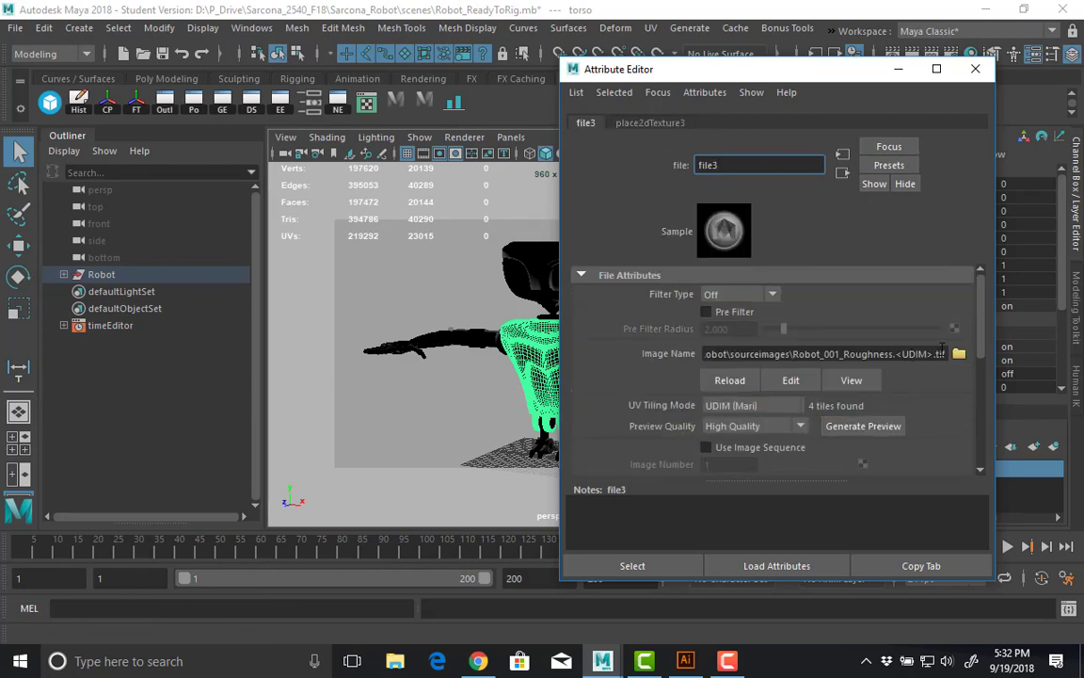
left_click(842, 173)
left_click(954, 377)
left_click(863, 425)
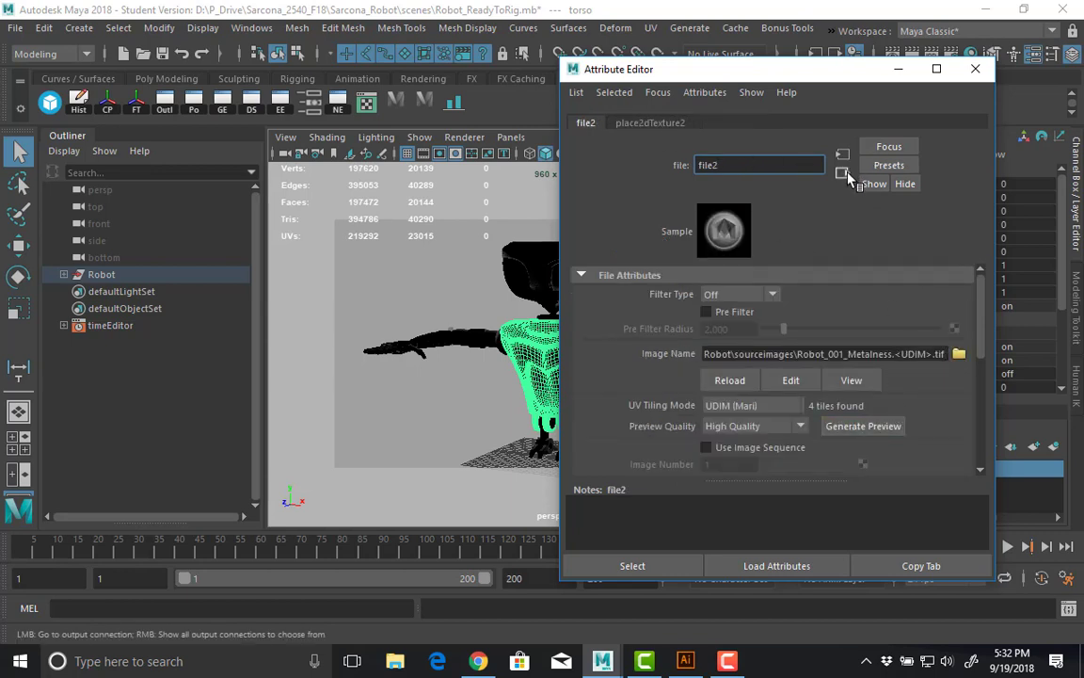
left_click(842, 172)
left_click(954, 337)
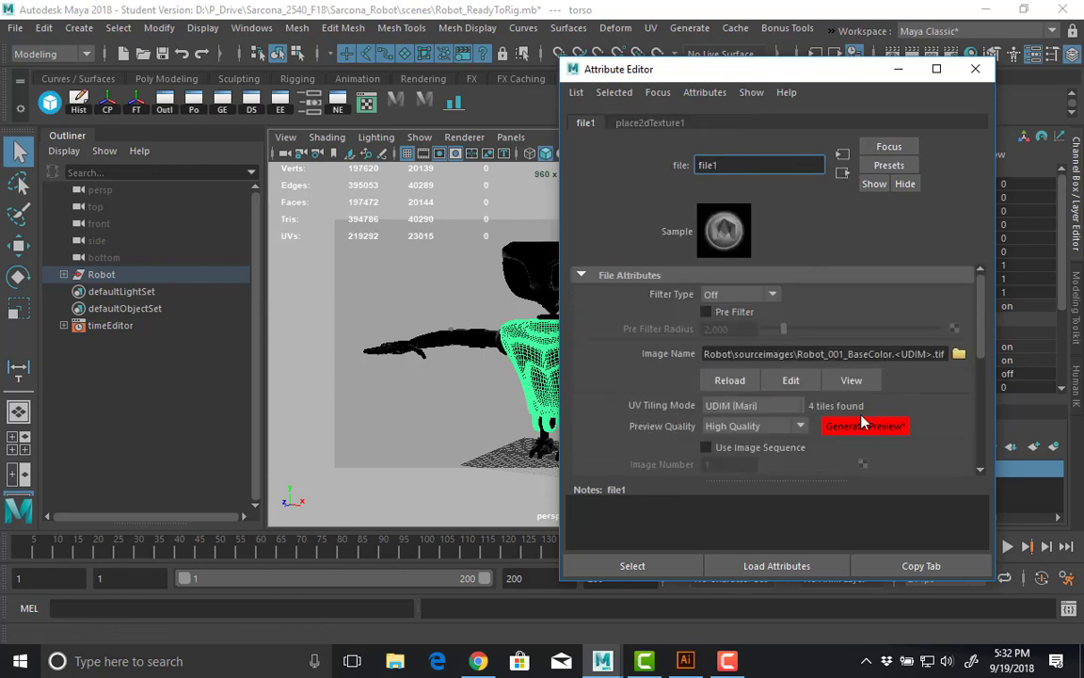
left_click(860, 429)
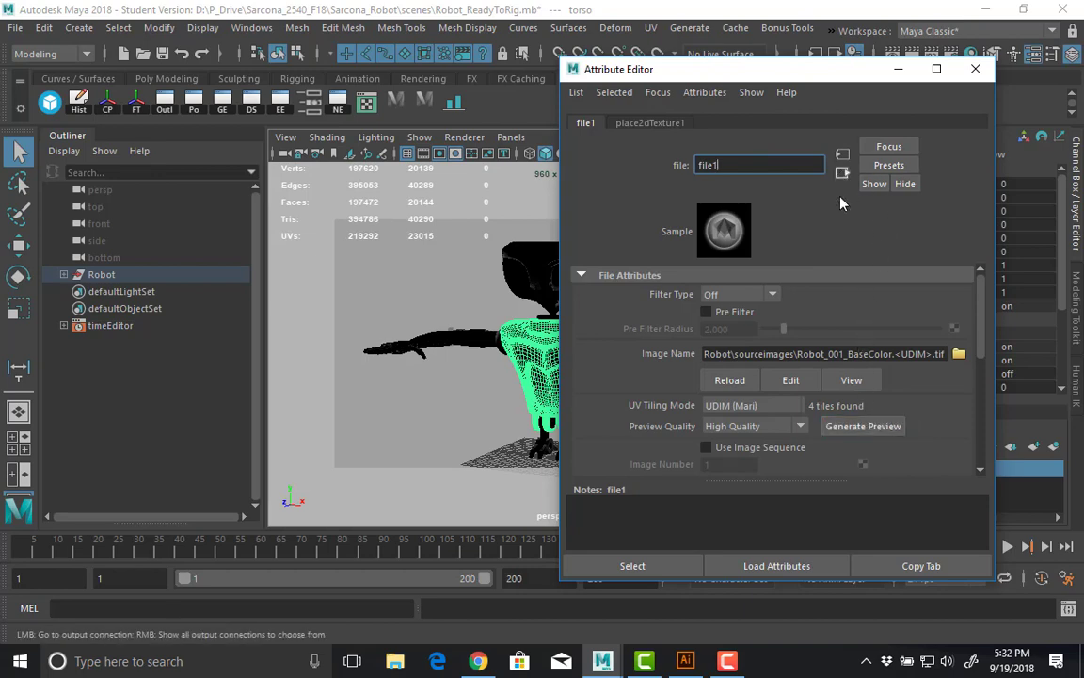
Change the color space of the normal texture feeding RobotMaterial's bump mapping and close the Attribute Editor.
left_click(842, 172)
left_click(657, 336)
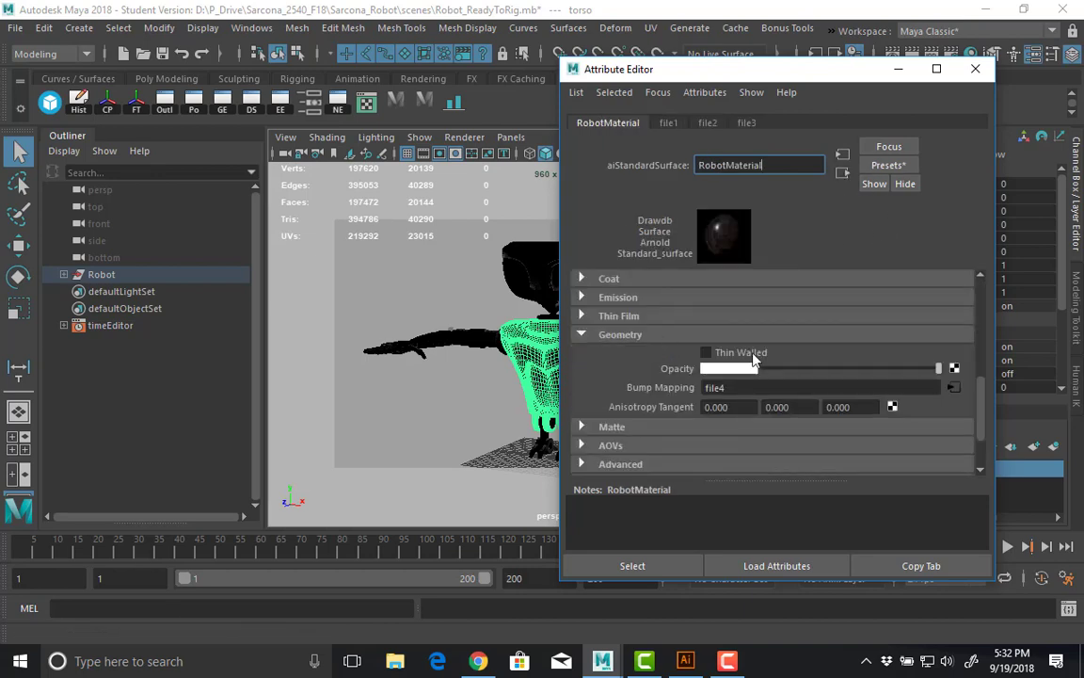
left_click(957, 384)
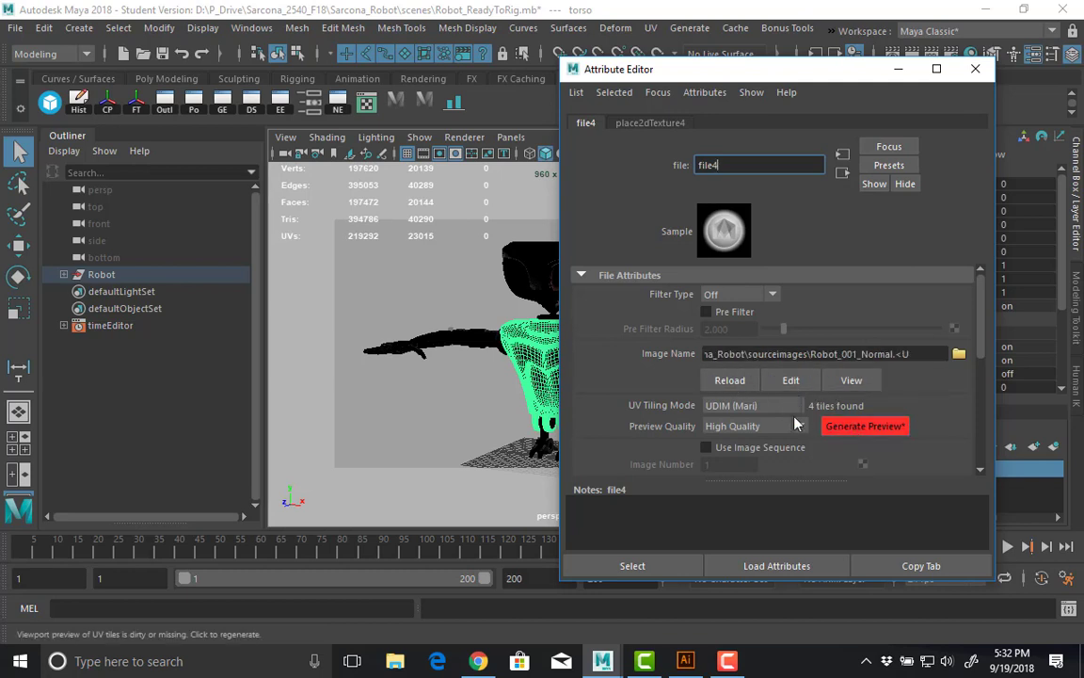
scroll(687, 393, "down", 3)
left_click(739, 405)
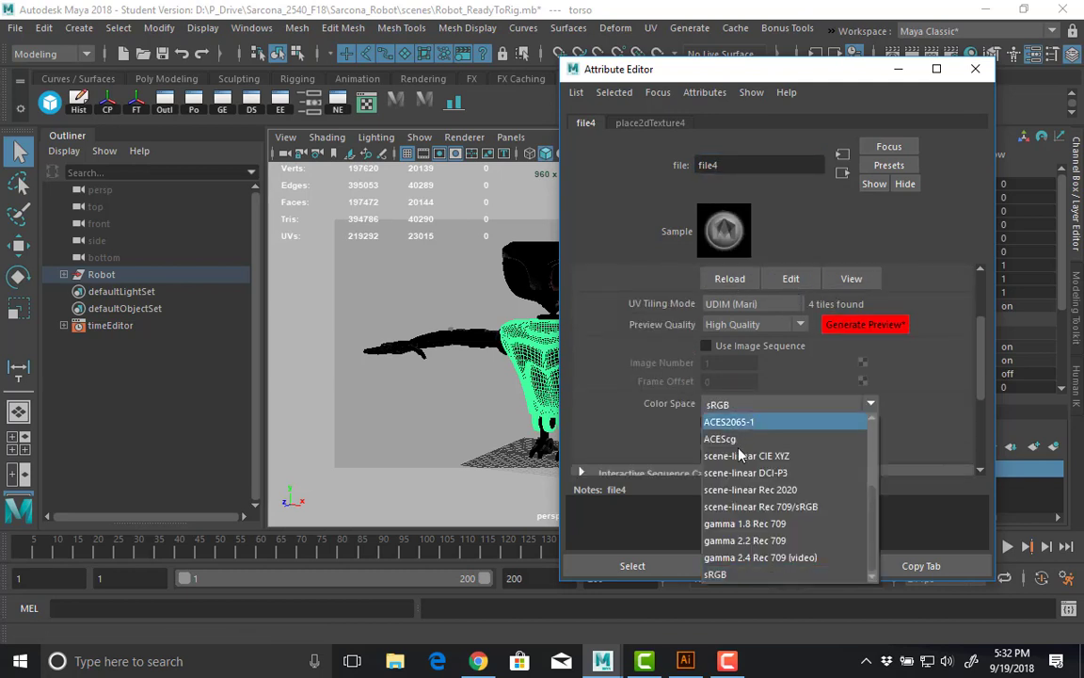
scroll(742, 448, "up", 3)
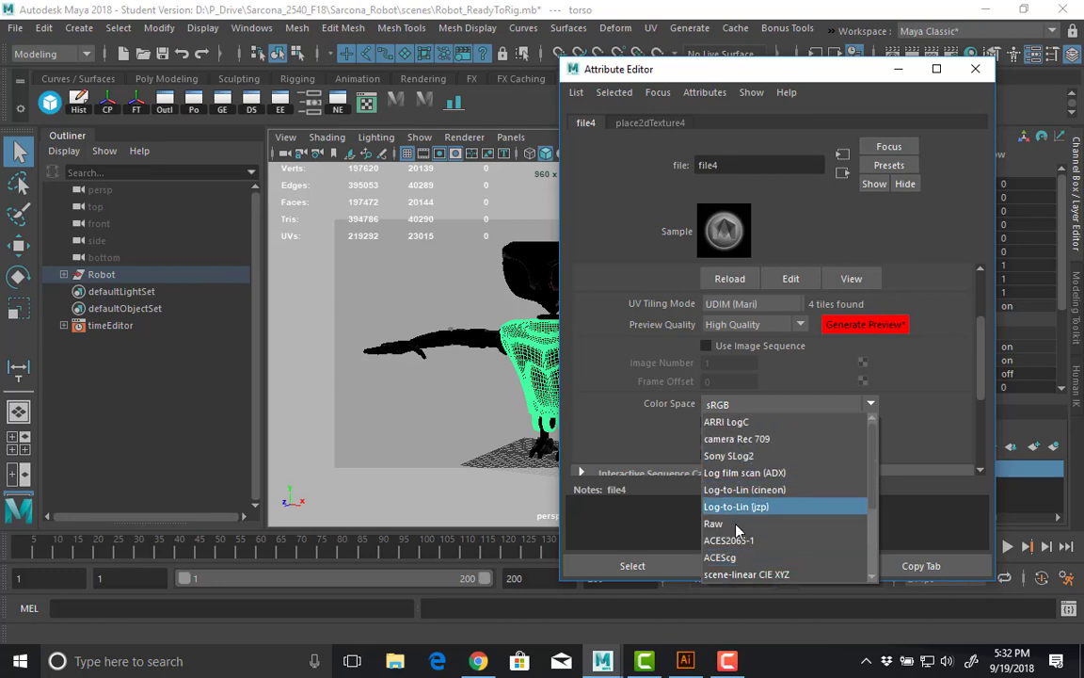
left_click(720, 470)
left_click(975, 68)
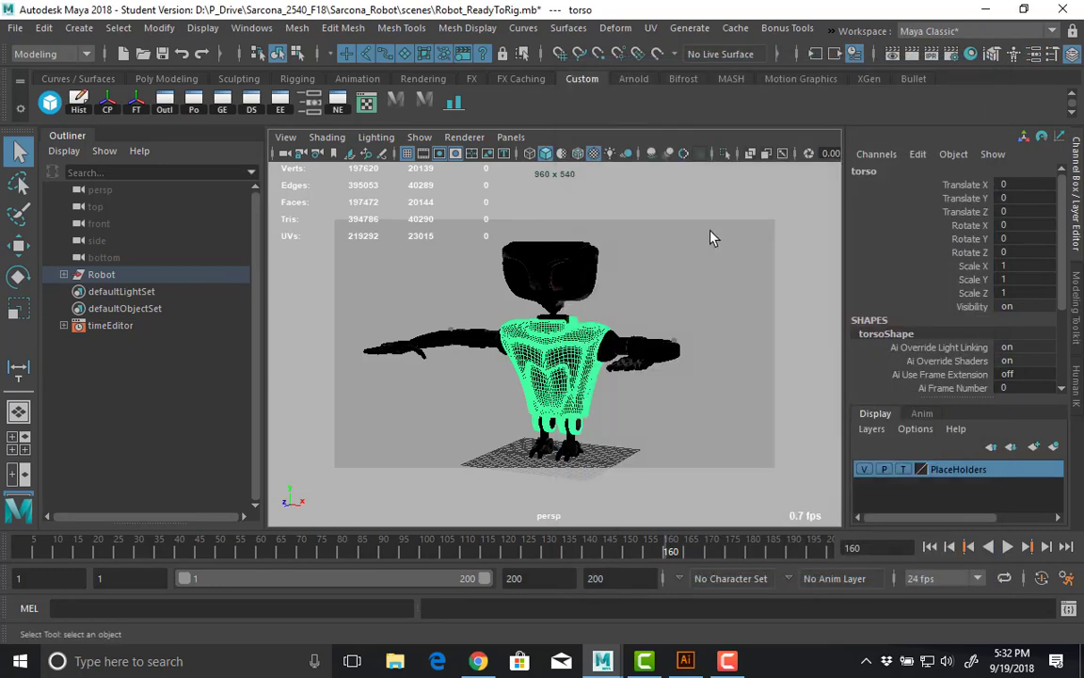
Compare the robot in textured and plain shaded display, and examine the shaded model from another angle.
left_click(712, 237)
key("6")
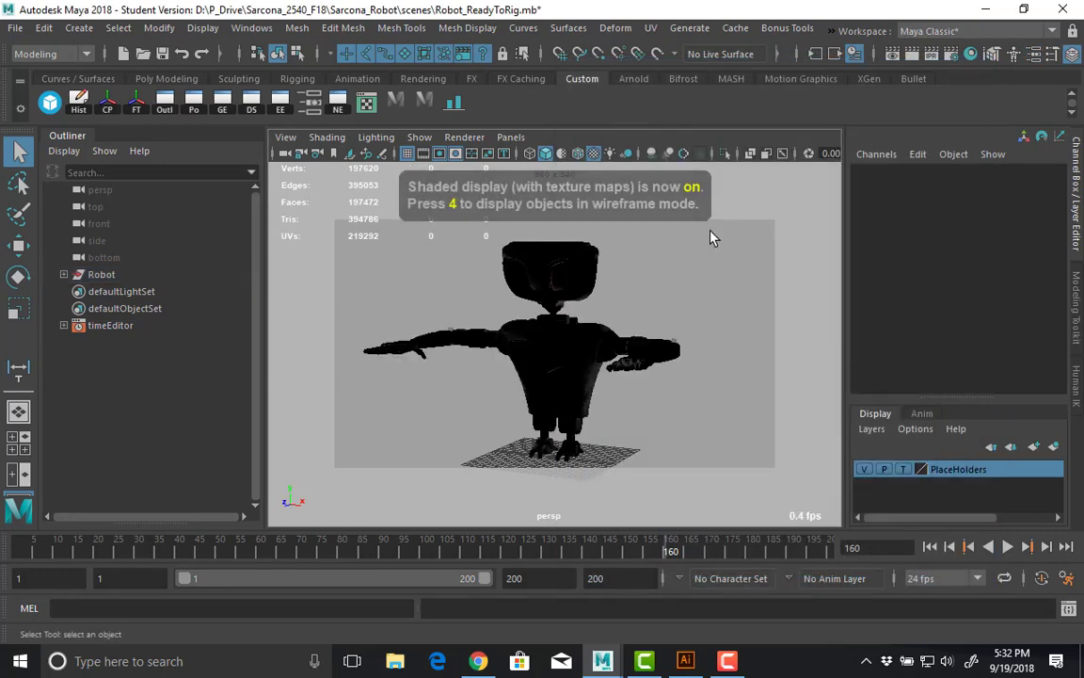
key("5")
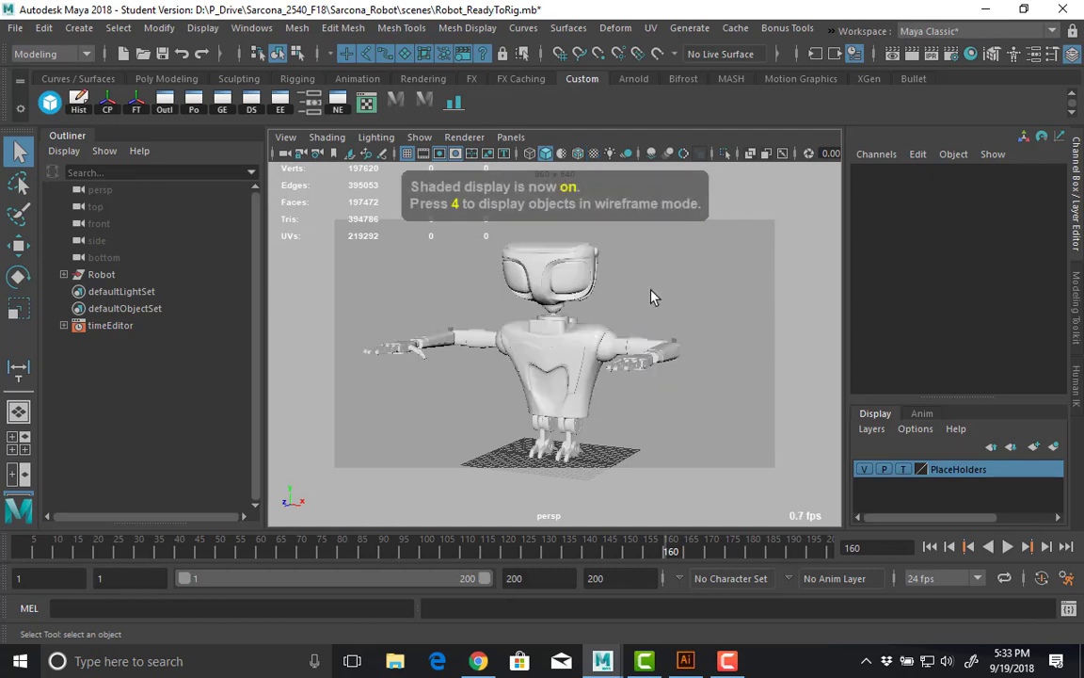
key("6")
key("5")
mouse_move(636, 300)
left_mouse_down("alt")
mouse_move(661, 315)
mouse_move(656, 324)
mouse_move(699, 302)
mouse_move(578, 321)
mouse_move(489, 303)
left_mouse_up("alt")
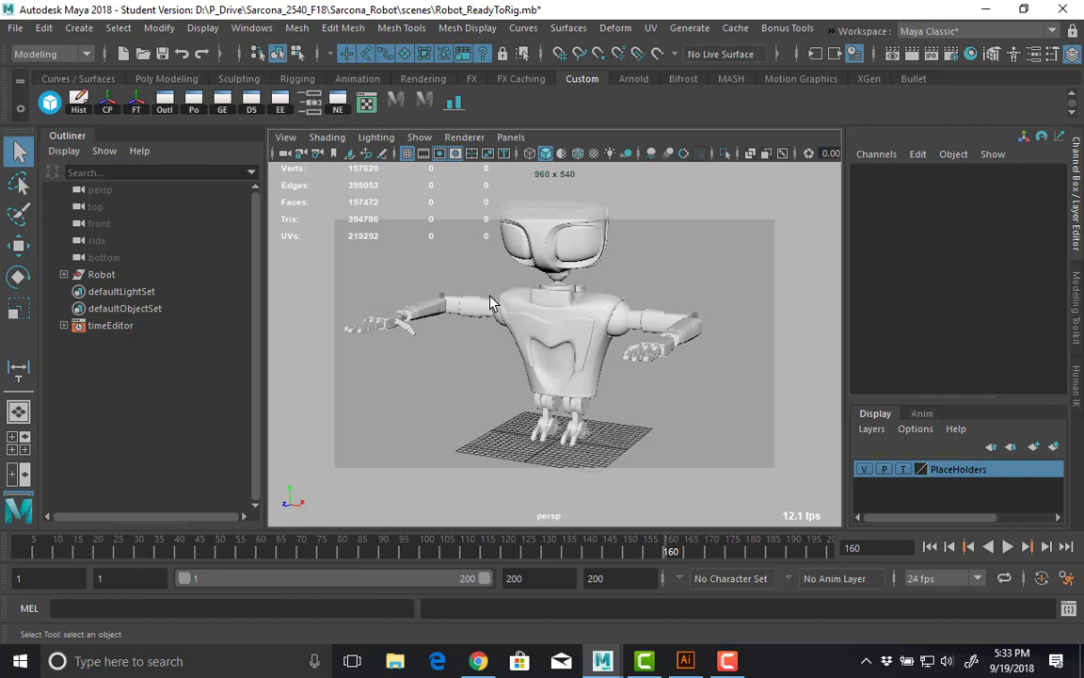
scroll(489, 303, "down", 5)
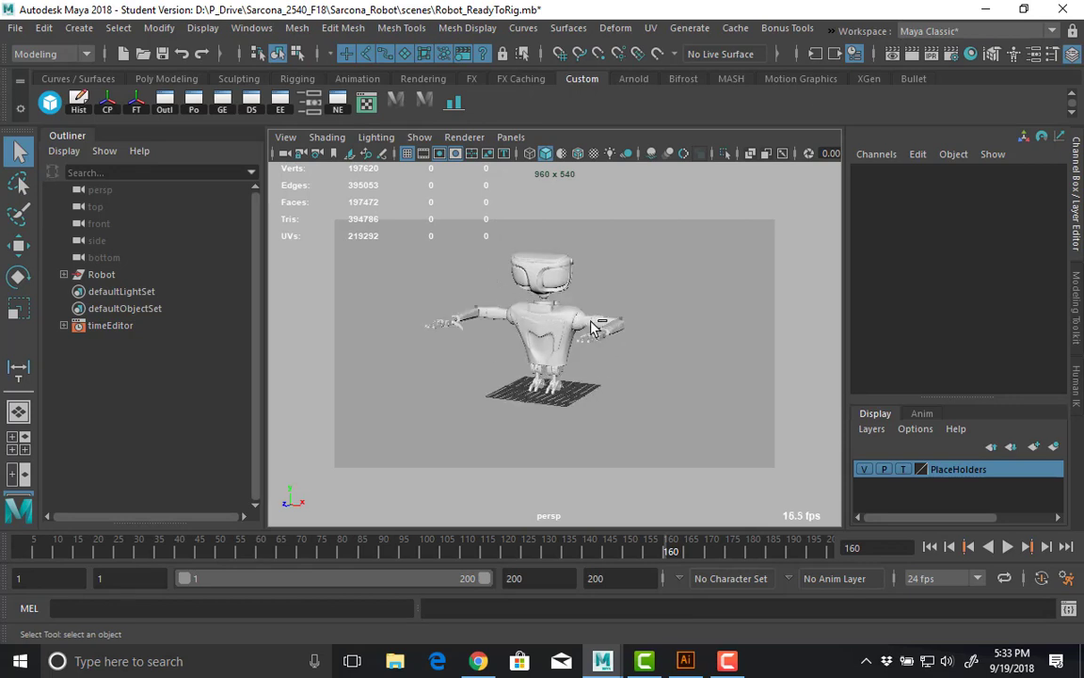
Start a new scene without saving the robot scene's changes and switch to the Rigging menu set.
key("ctrl+n")
left_click(542, 340)
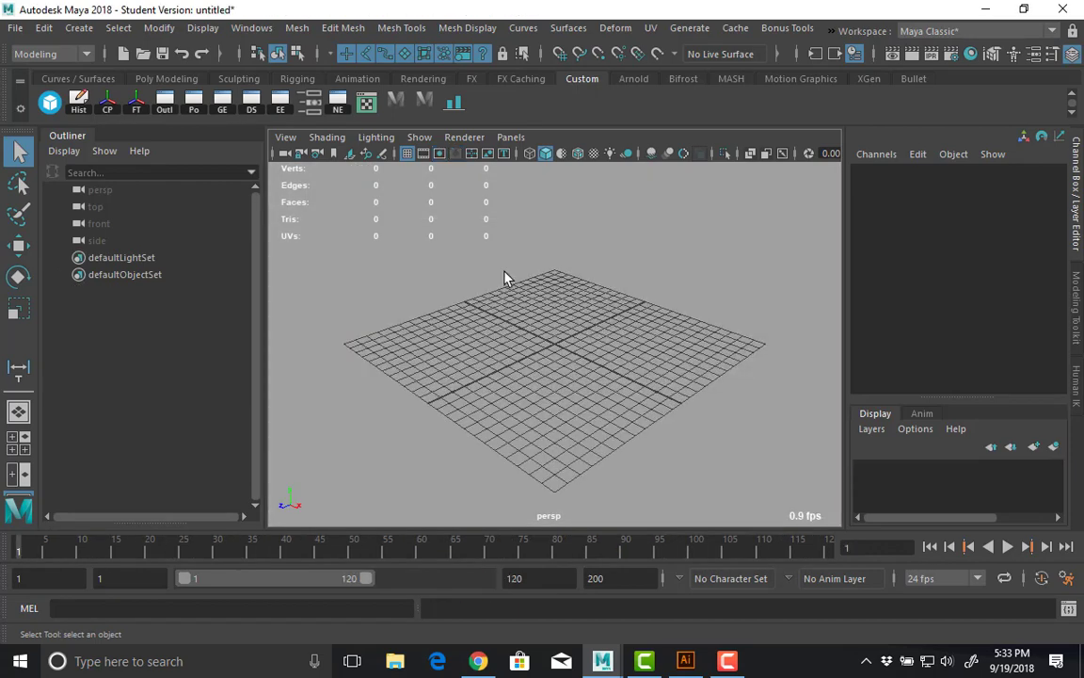
left_click(51, 53)
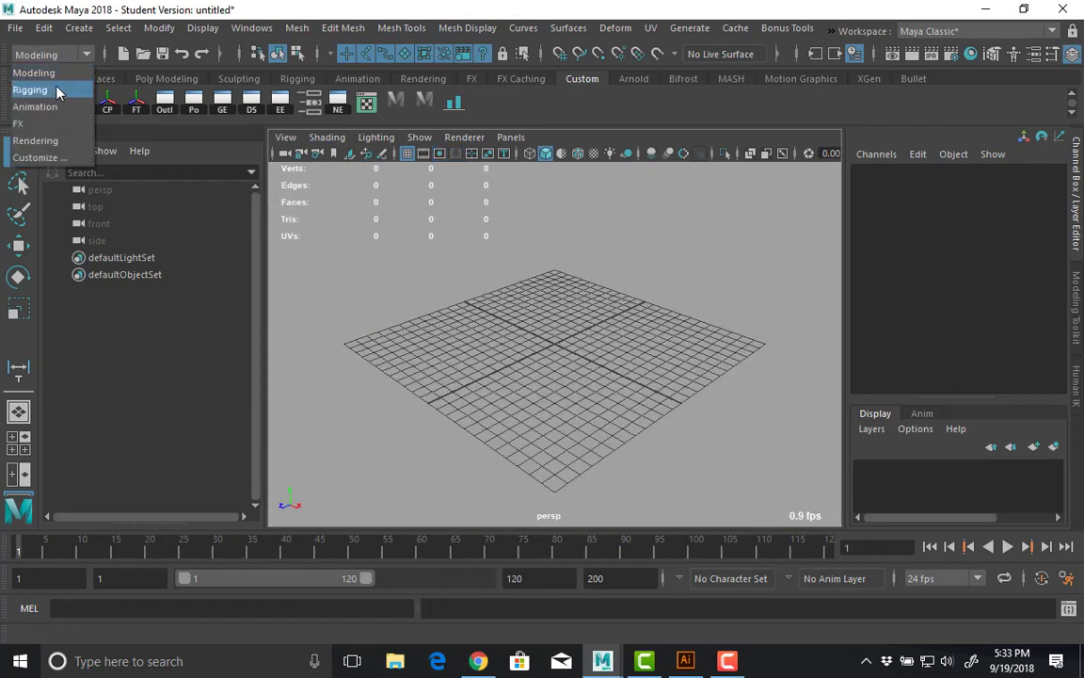
left_click(51, 88)
left_click(301, 28)
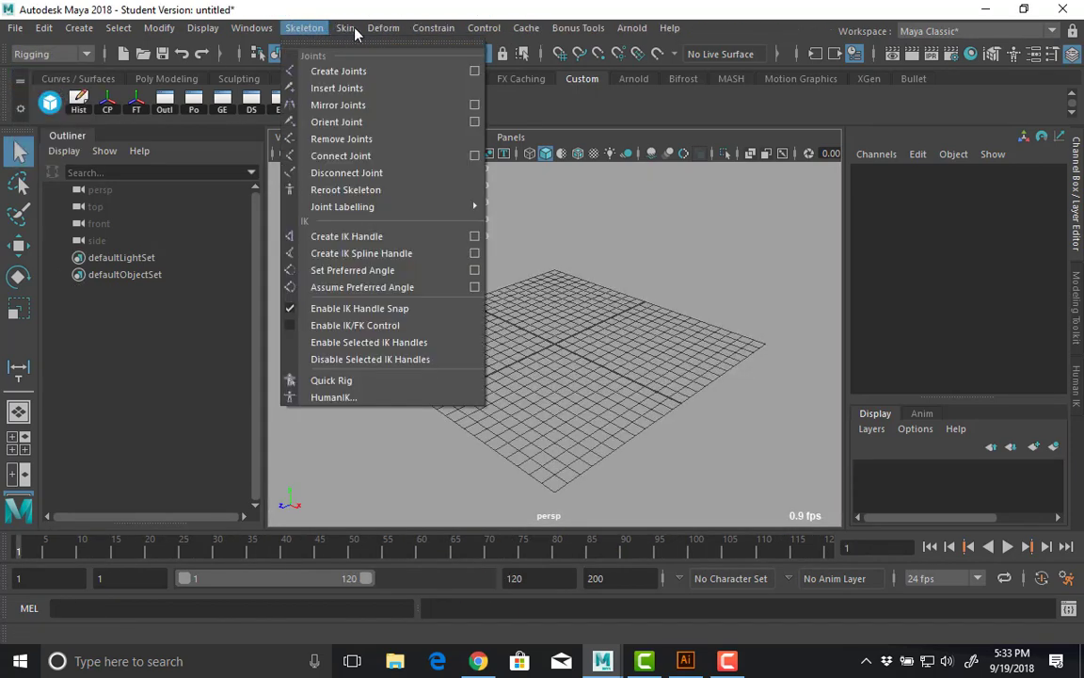
mouse_move(388, 29)
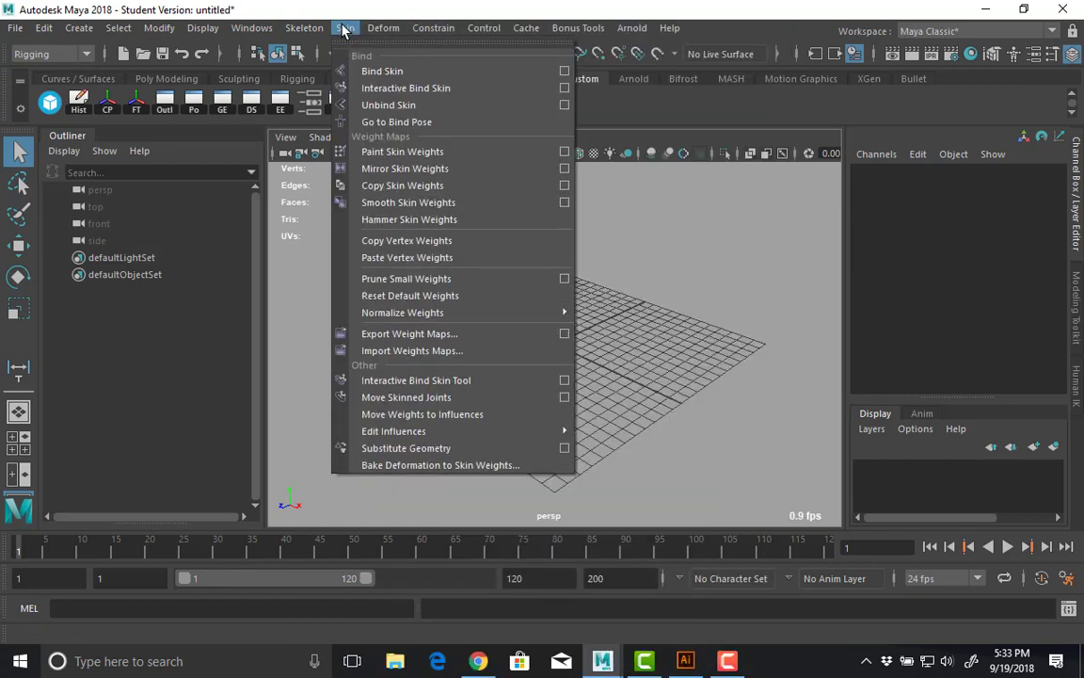
left_click(344, 29)
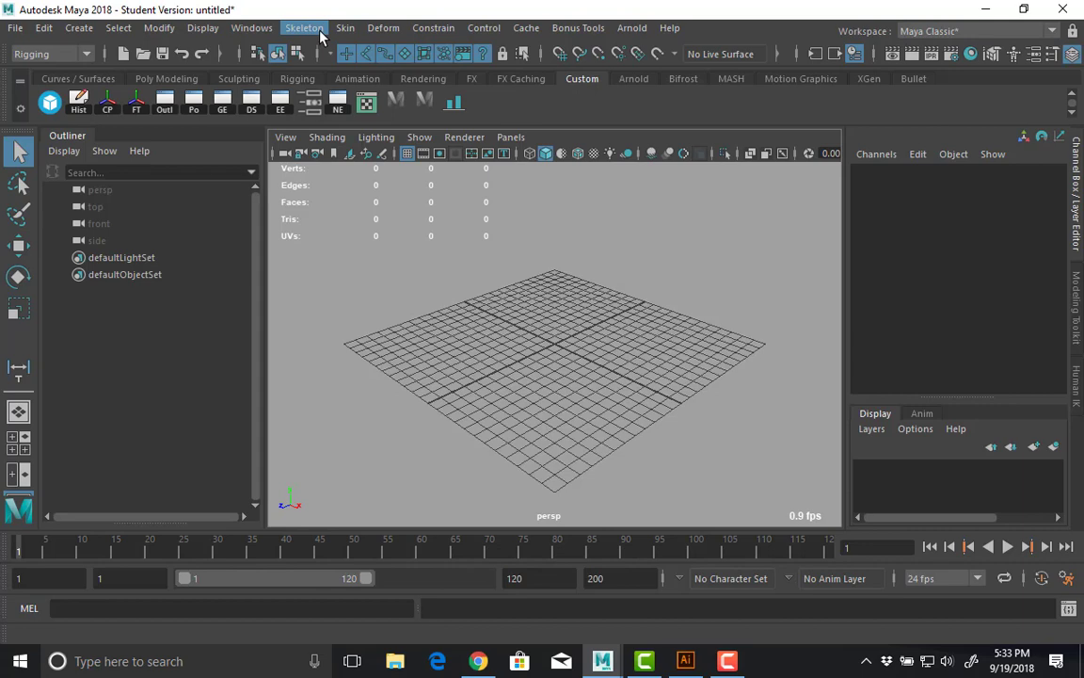
Open Robot_ReadyToRig.mb without saving the untitled scene and show the robot in plain shaded display.
key("ctrl+o")
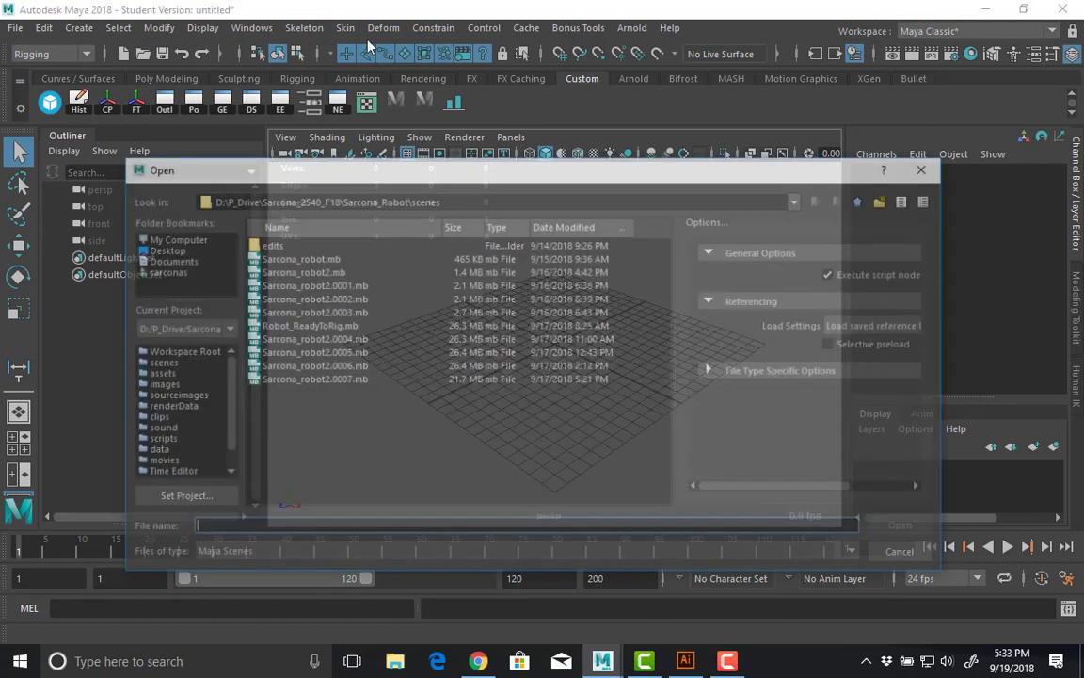
left_click(320, 325)
double_click(320, 326)
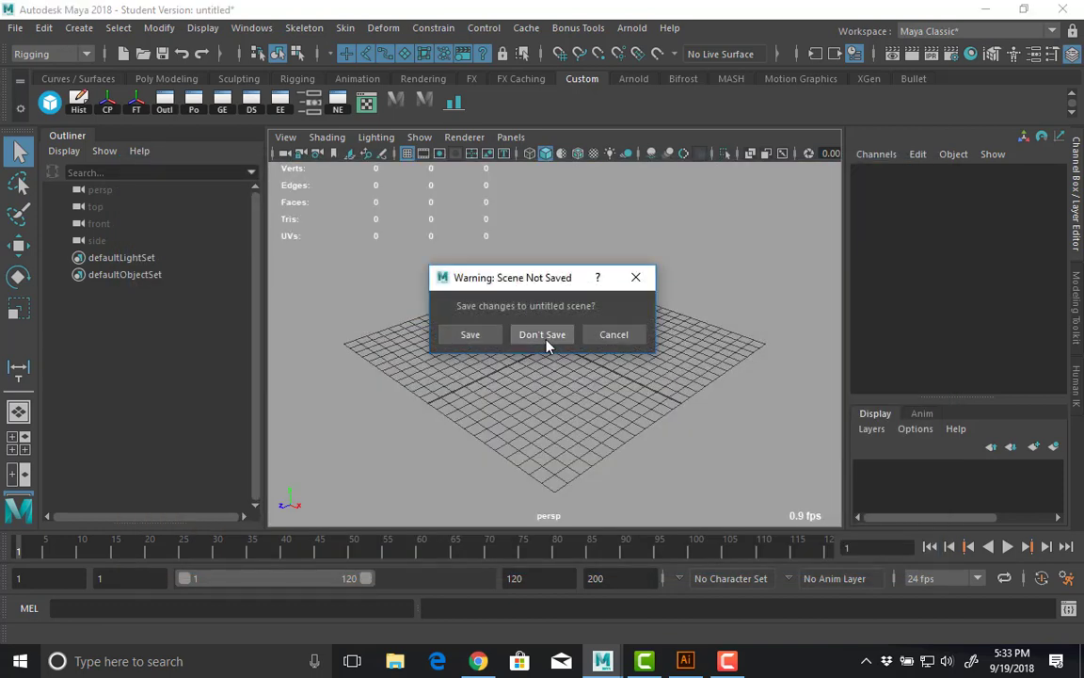
left_click(543, 337)
left_click(527, 341)
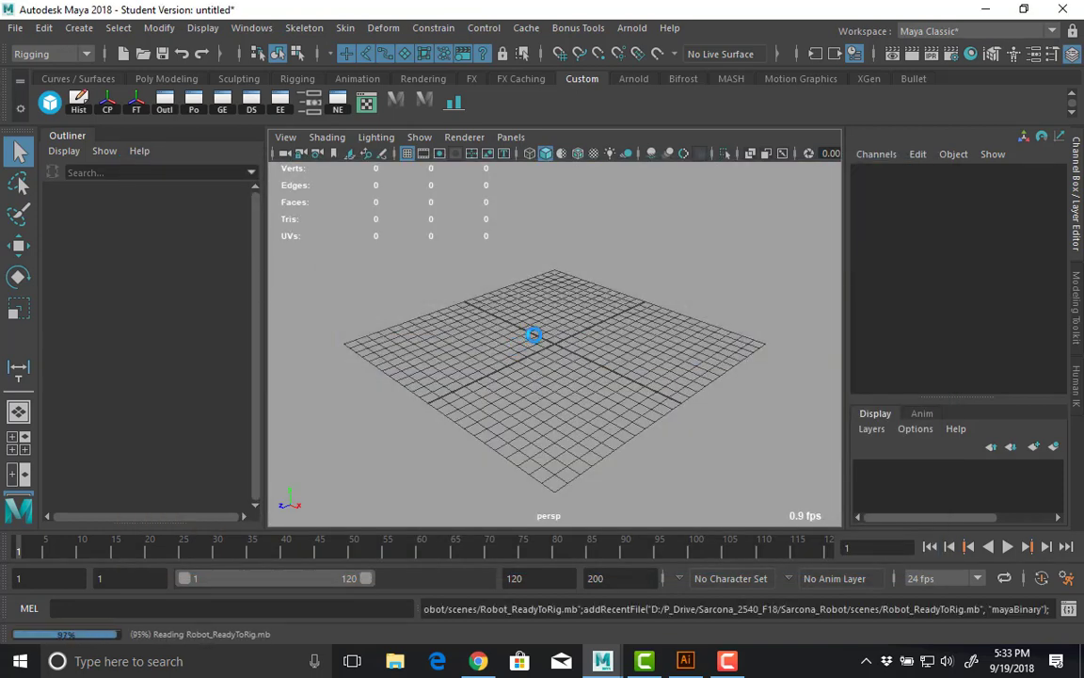
key("5")
Try rotating the left shoulder piece on its own and undo the rotation.
left_click(598, 343)
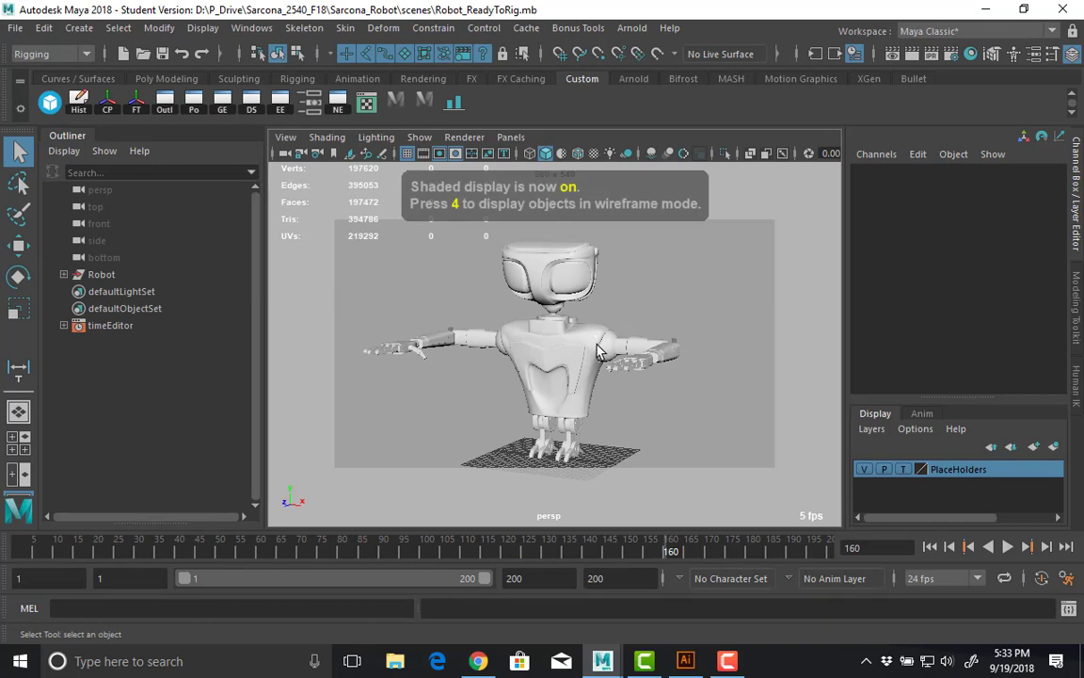
key("f")
left_click_drag(649, 318, 685, 318, "alt")
middle_click_drag(685, 318, 508, 374, "alt")
left_click(527, 327)
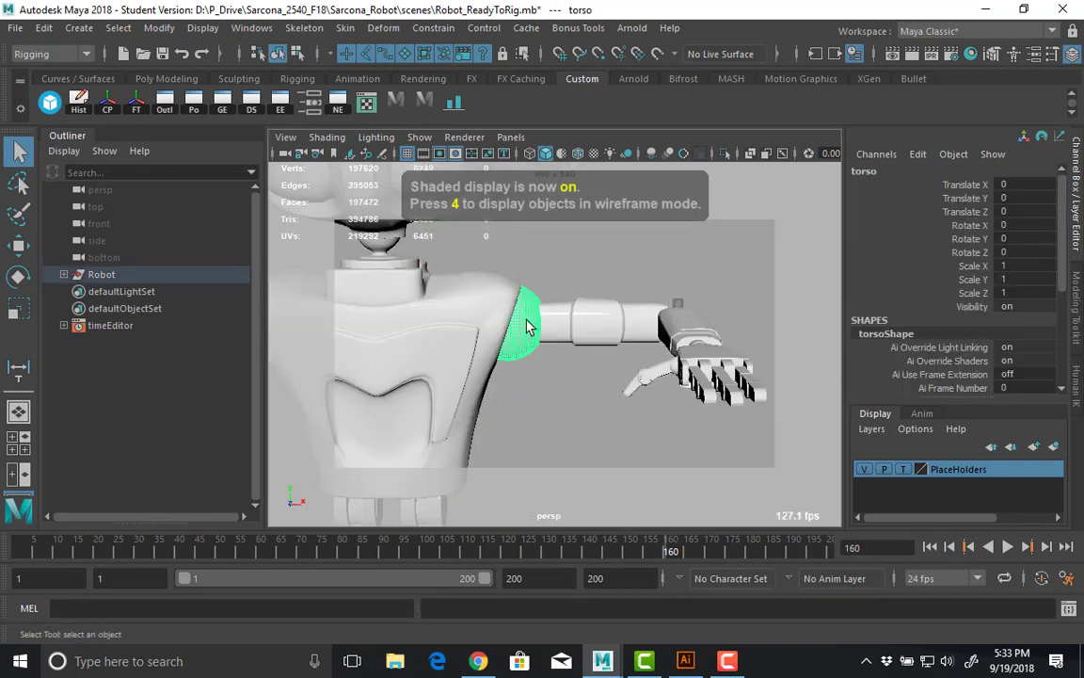
key("e")
left_click_drag(571, 271, 551, 367)
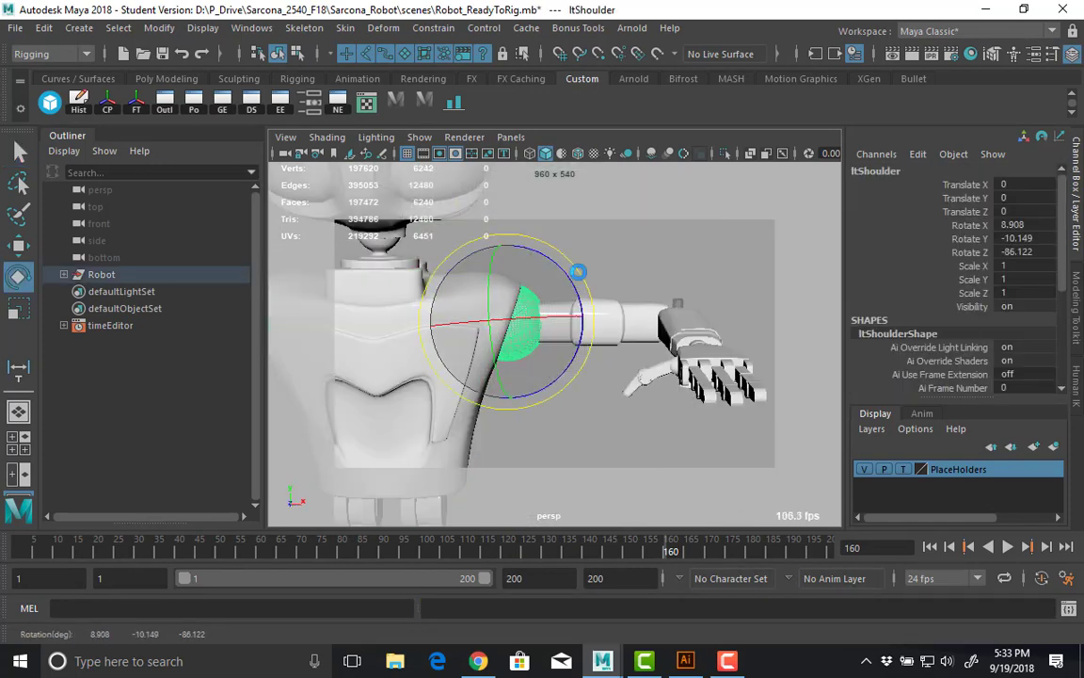
key("ctrl+z")
Group the left arm parts from shoulder to hand and move the group's pivot to the shoulder.
left_click_drag(601, 253, 765, 481)
left_click(482, 285, "shift")
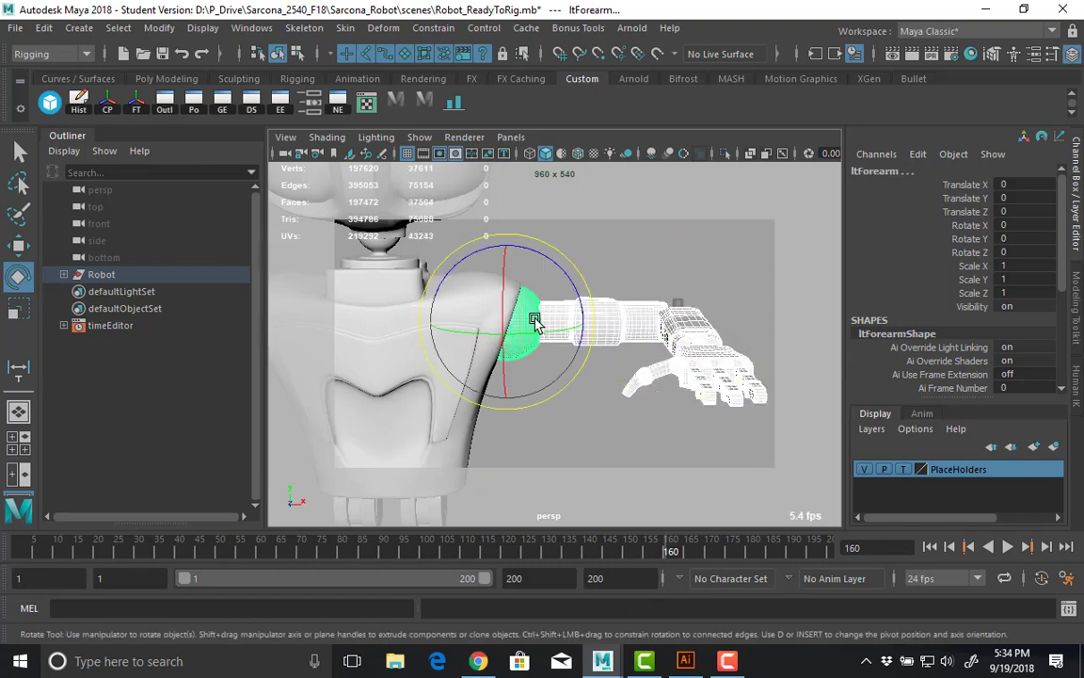
key("ctrl+g")
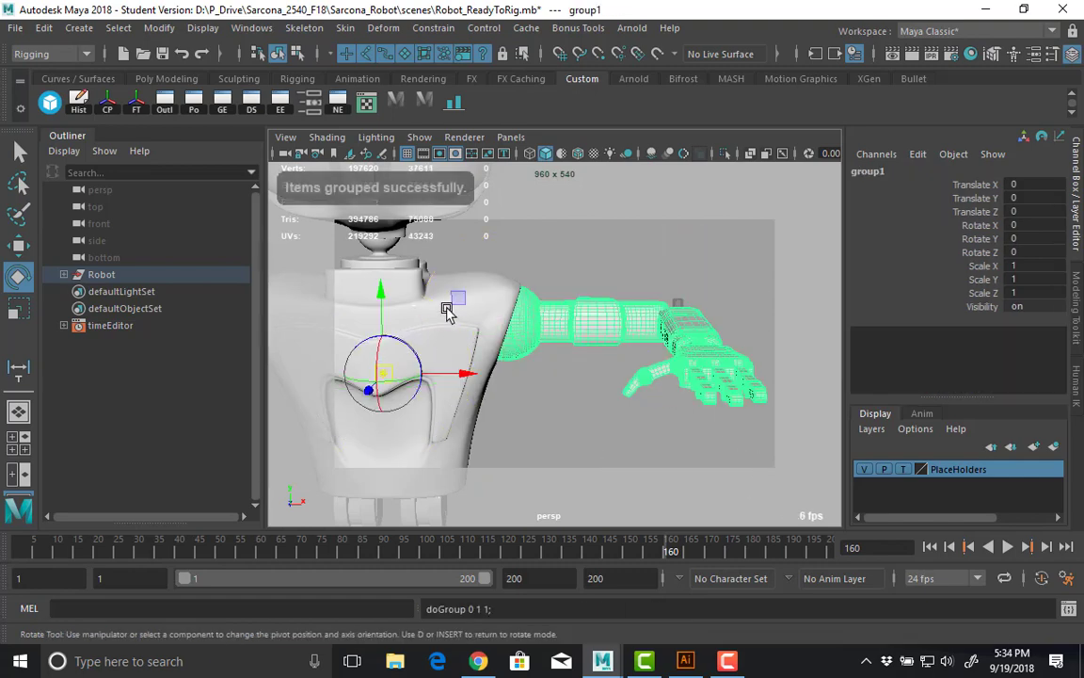
left_click_drag(453, 308, 574, 235)
key("e")
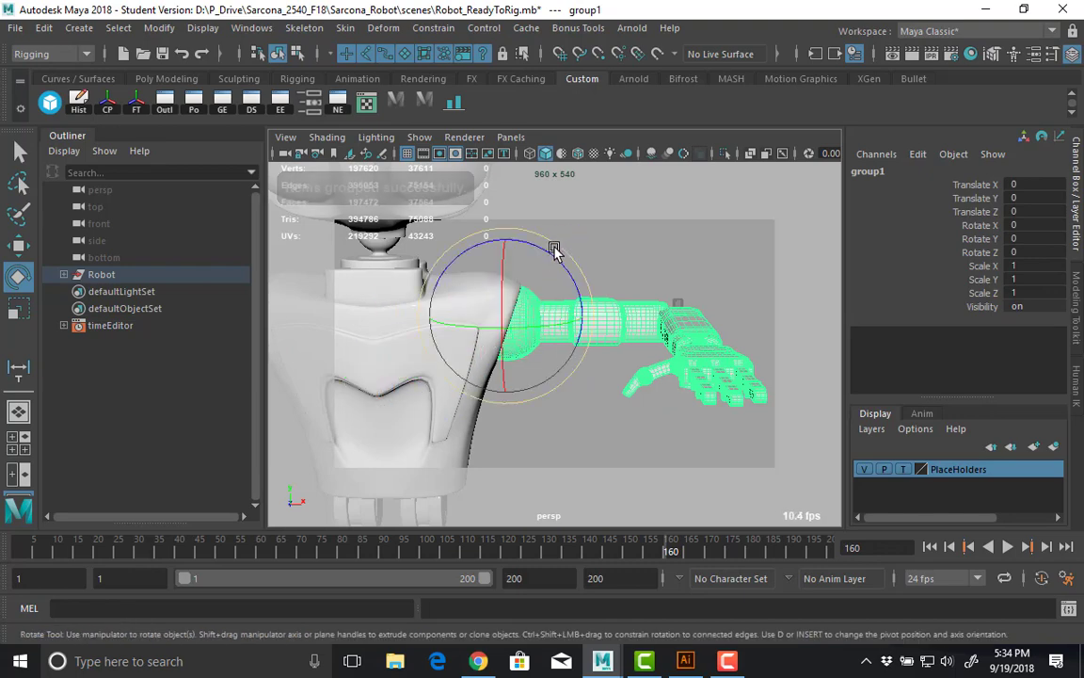
Try rotating the grouped left arm down at the shoulder and bending its forearm at the elbow, and undo the rotations and grouping.
left_click_drag(569, 283, 623, 379)
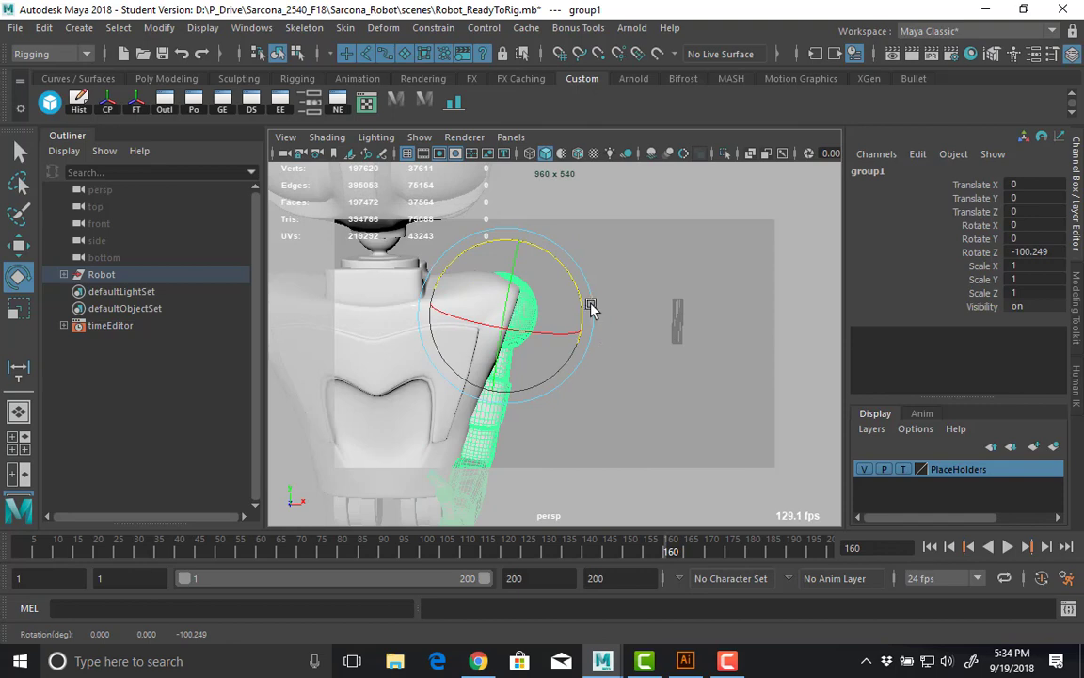
left_click_drag(573, 275, 539, 469)
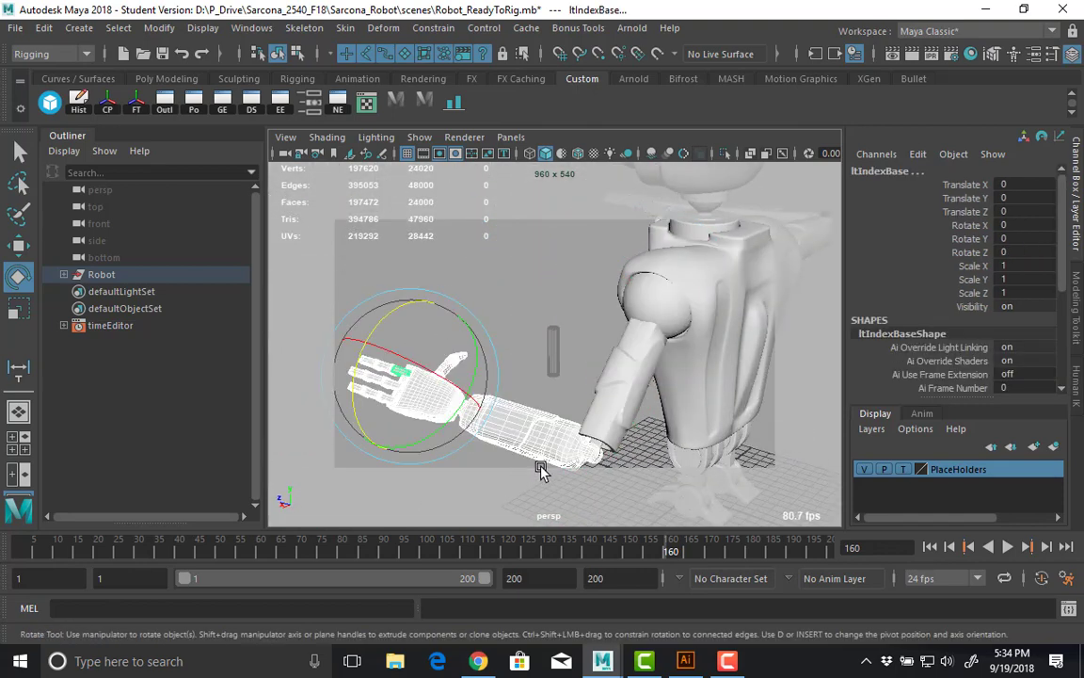
key("ctrl+z")
key("ctrl+z")
key("ctrl+z")
key("ctrl+z")
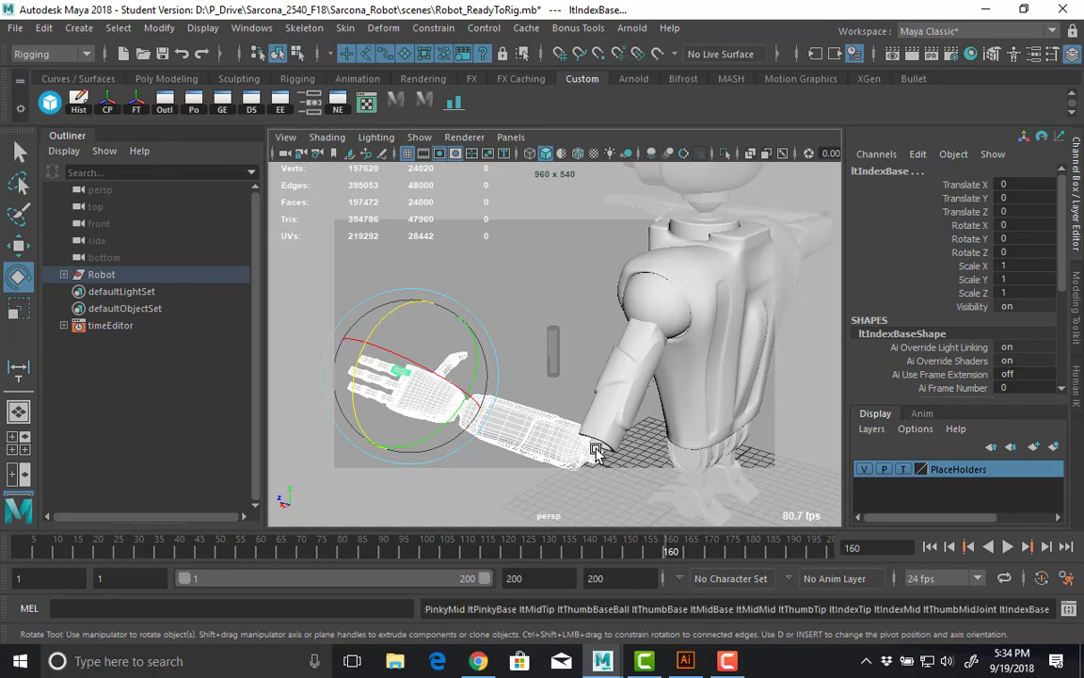
left_click(441, 418)
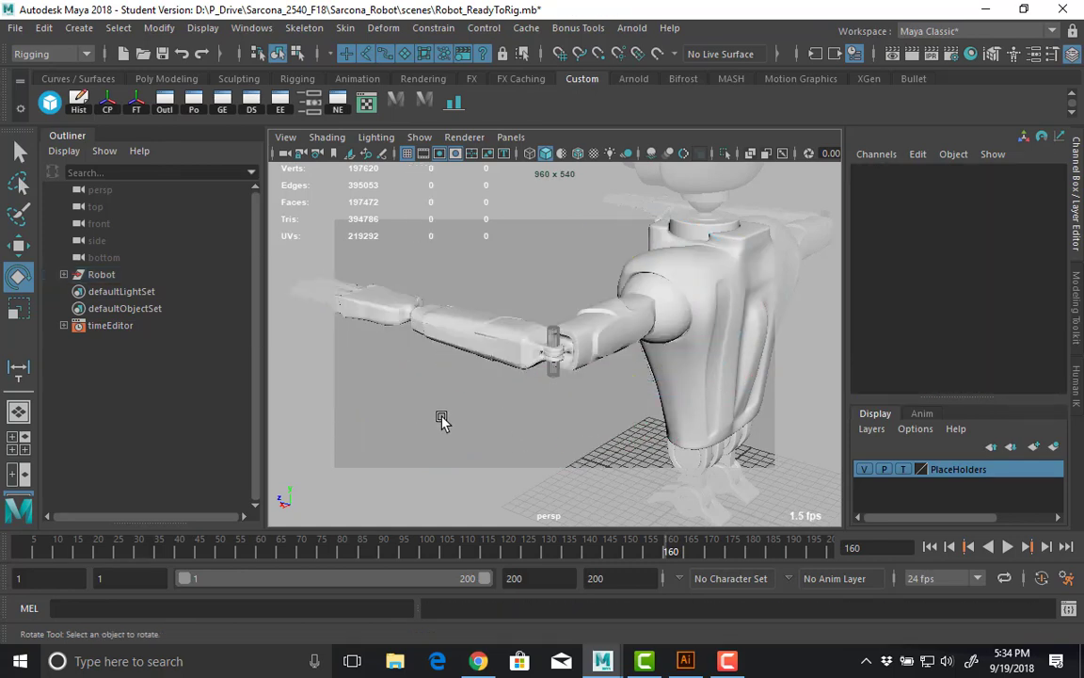
Start a new scene without saving the robot scene, activate the joint creation tool and switch to the front view.
key("ctrl+n")
key("Return")
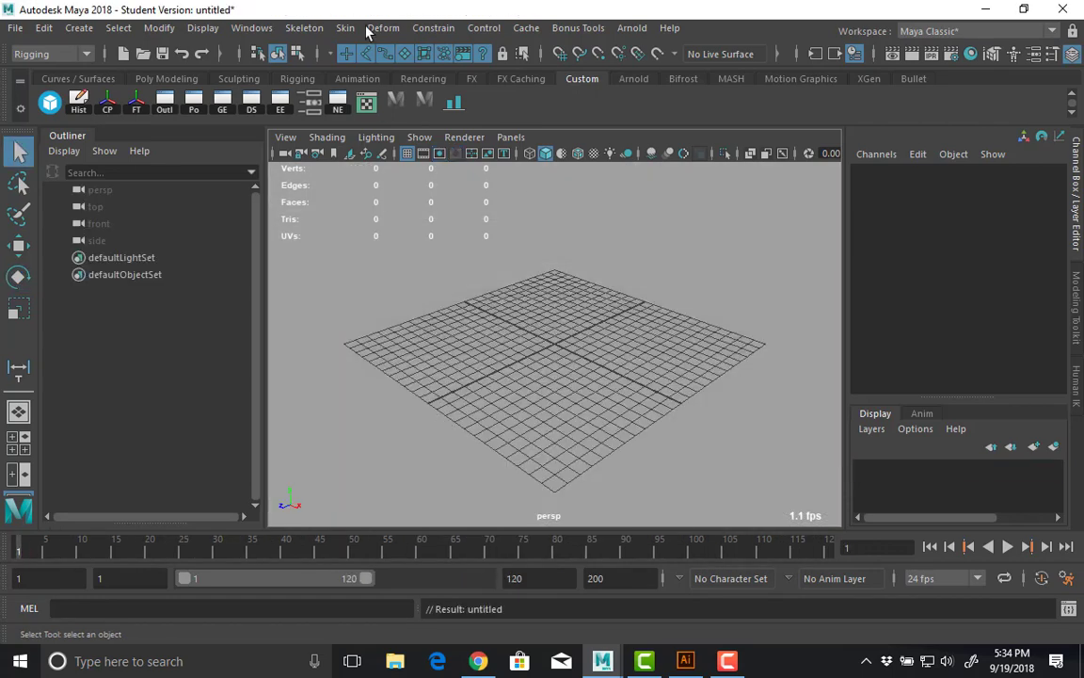
left_click(304, 28)
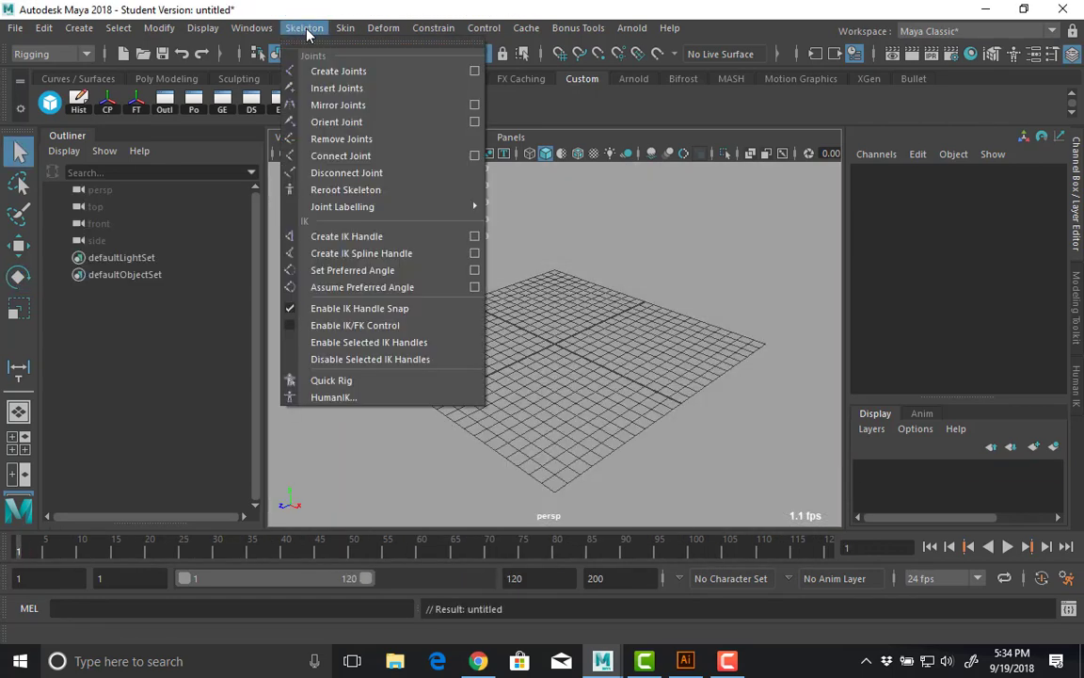
left_click(343, 73)
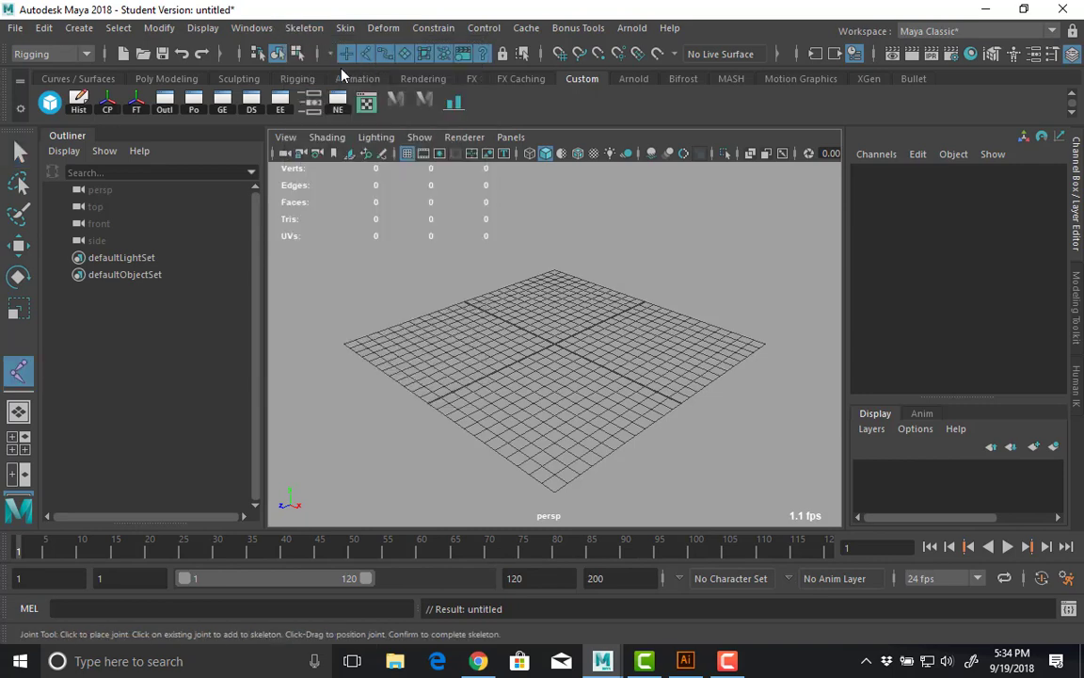
key("alt+v")
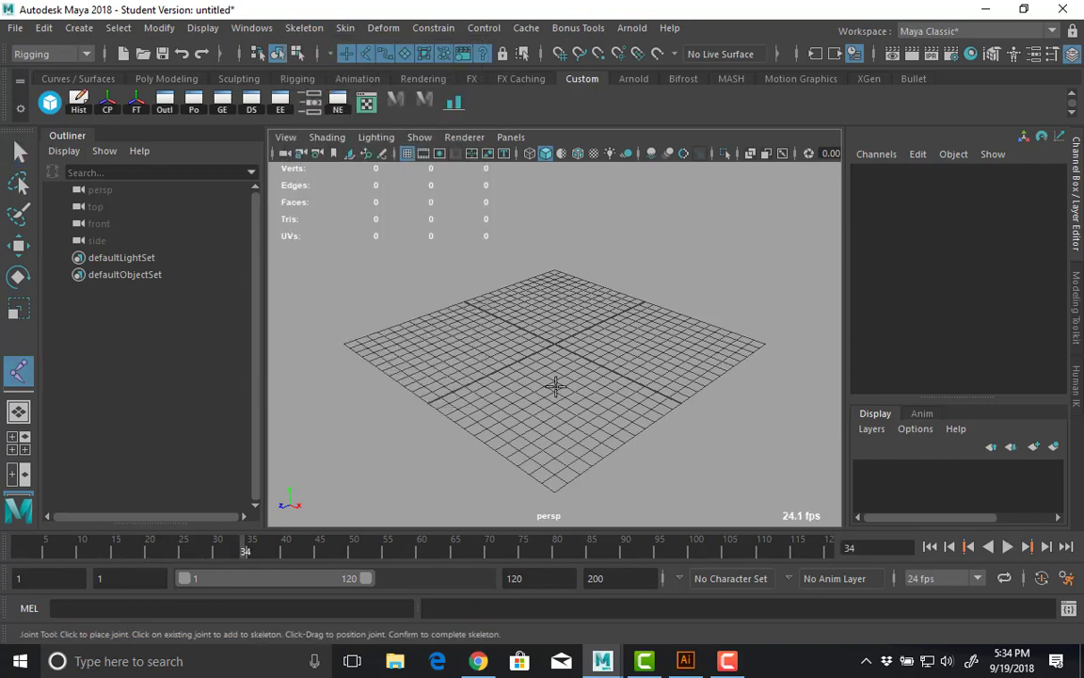
key("alt+b")
key("Escape")
key("space")
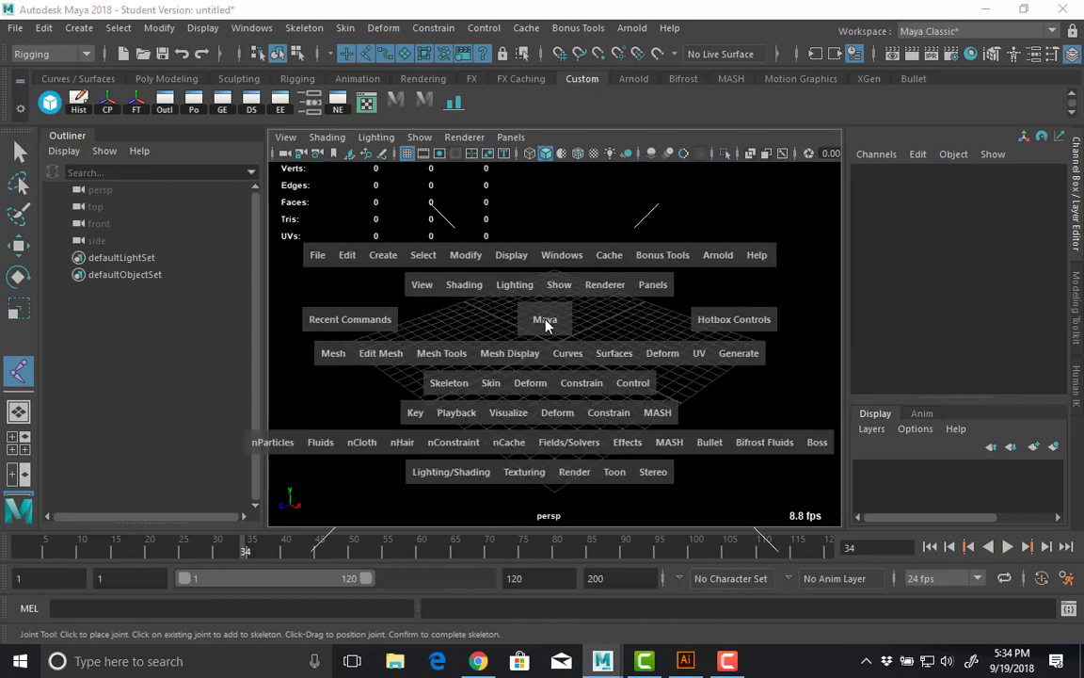
key("space")
left_click_drag(496, 268, 493, 295)
Draw a zigzag chain of nine connected joints in the front view with the Joint tool.
left_click(553, 196)
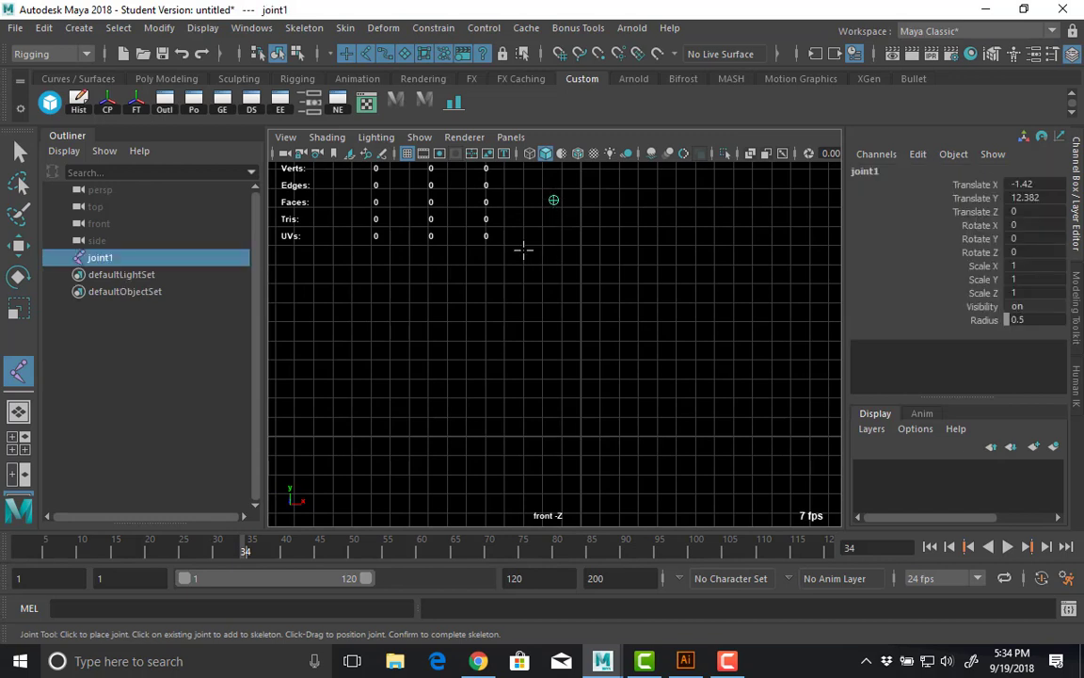
left_click_drag(505, 246, 493, 273)
left_click(567, 361)
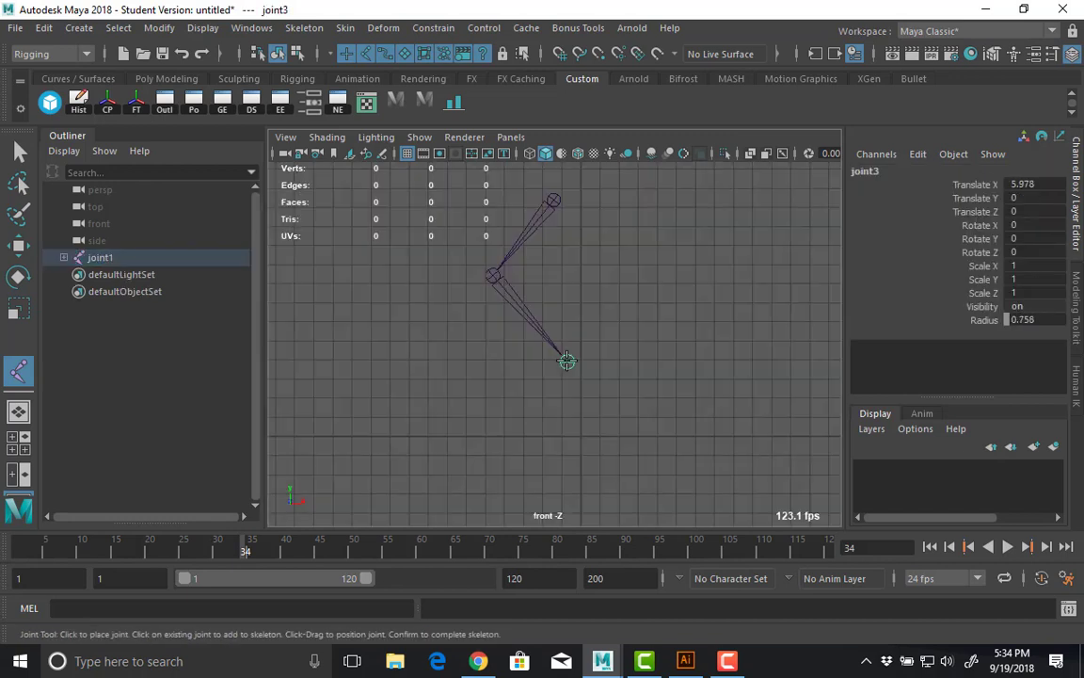
left_click(657, 233)
left_click(737, 335)
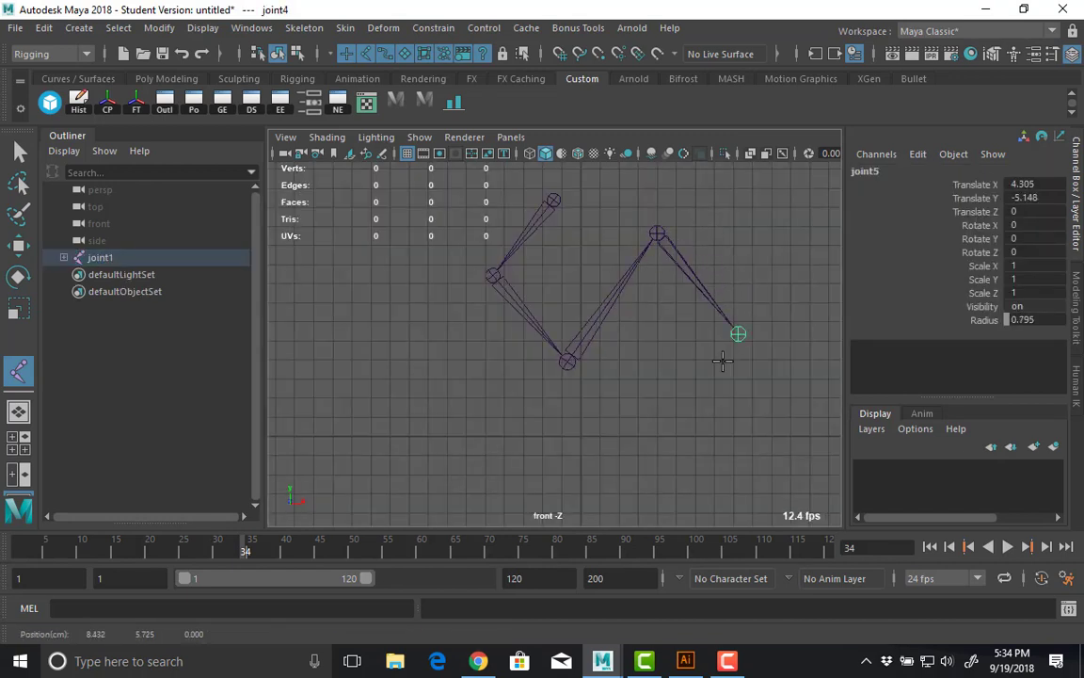
left_click(654, 449)
left_click(506, 442)
left_click(416, 375)
left_click(381, 316)
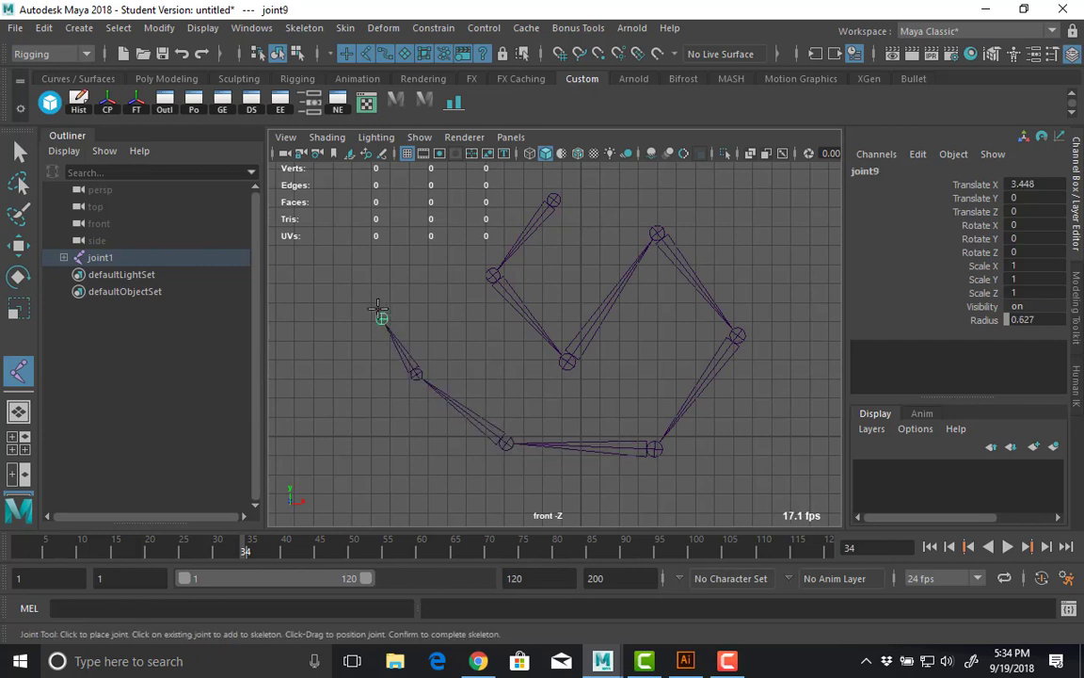
key("w")
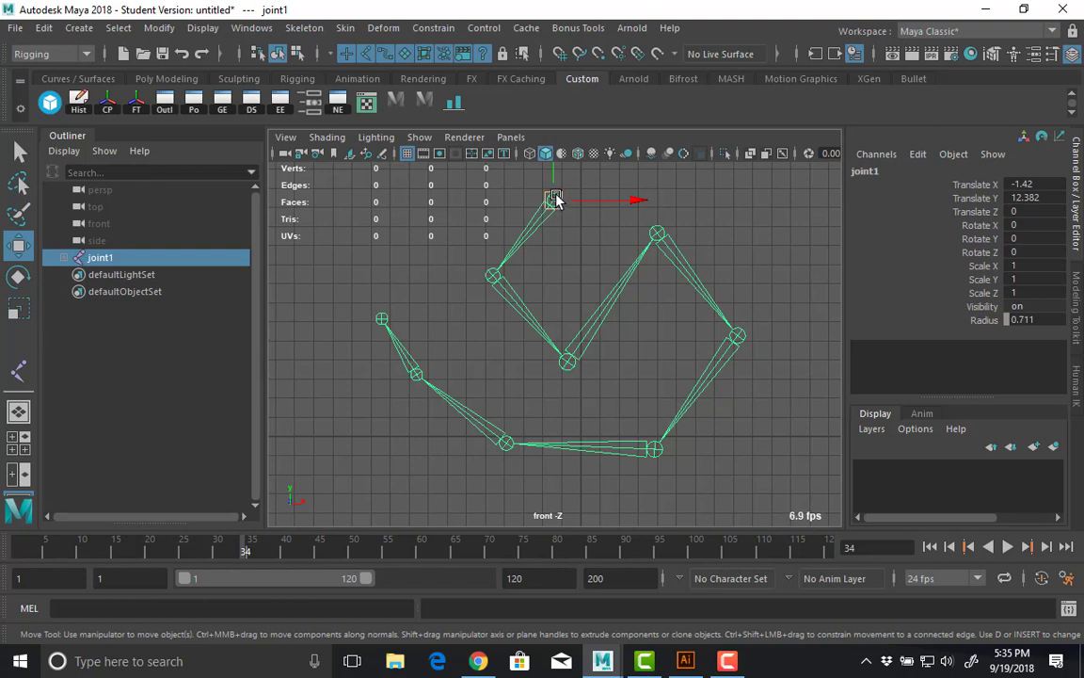
Nudge the root joint slightly and delete the chain from the fourth joint onward, keeping three joints.
left_click_drag(556, 196, 554, 199)
left_click(502, 288)
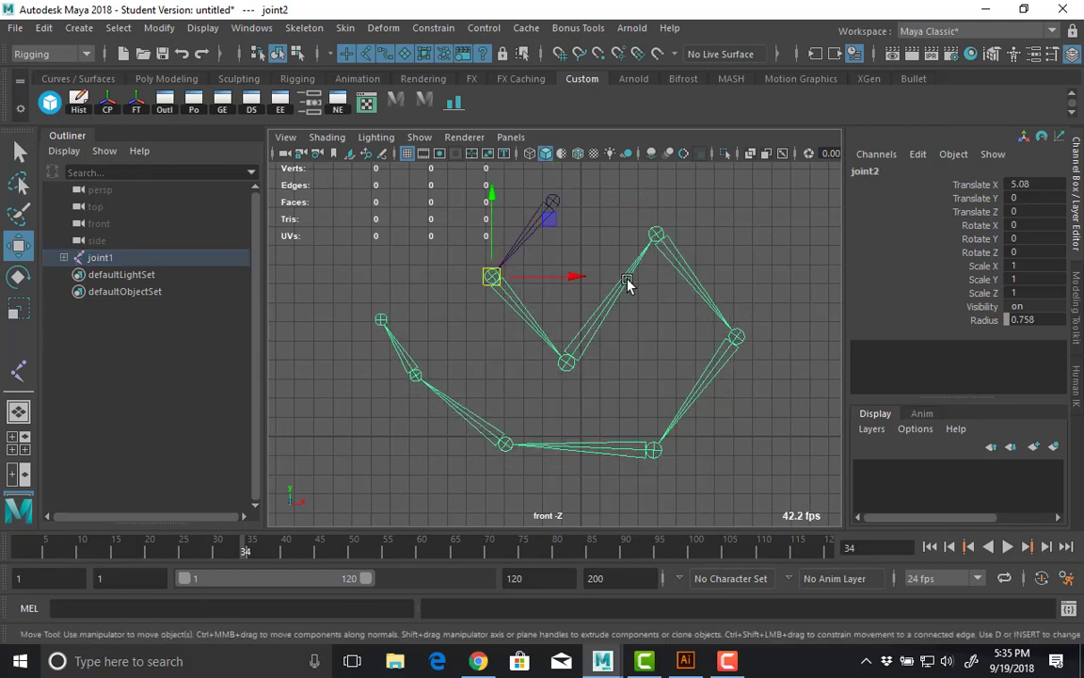
left_click(687, 279)
key("Delete")
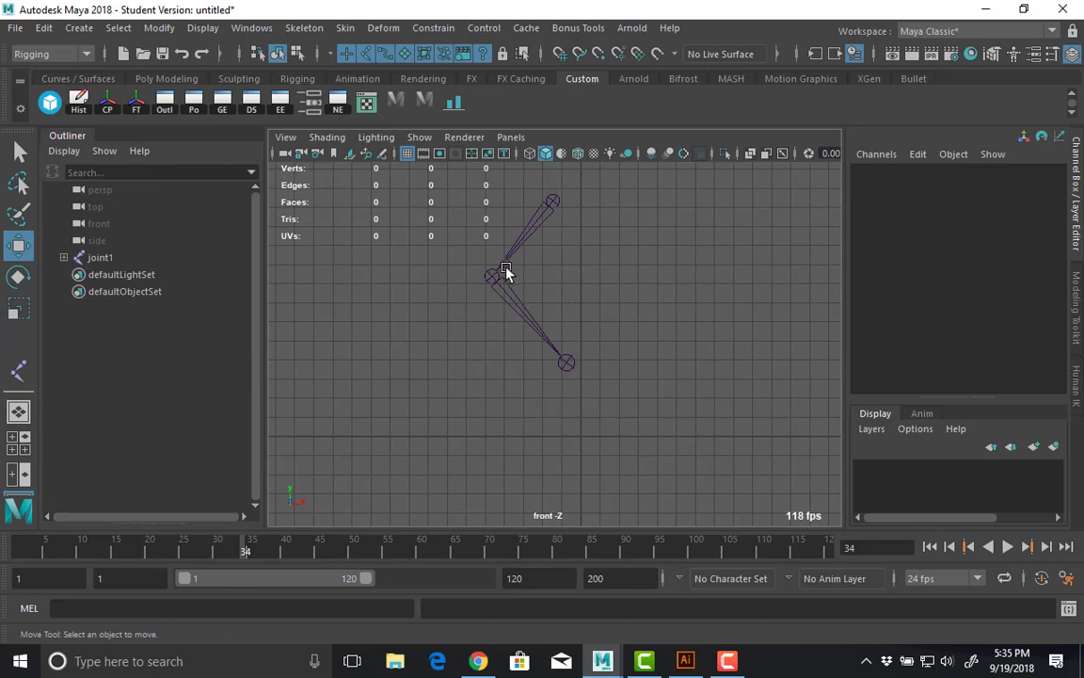
Rotate the root joint to about -65° and the middle joint to about -15° in Z.
left_click(526, 307)
left_click(553, 211)
key("e")
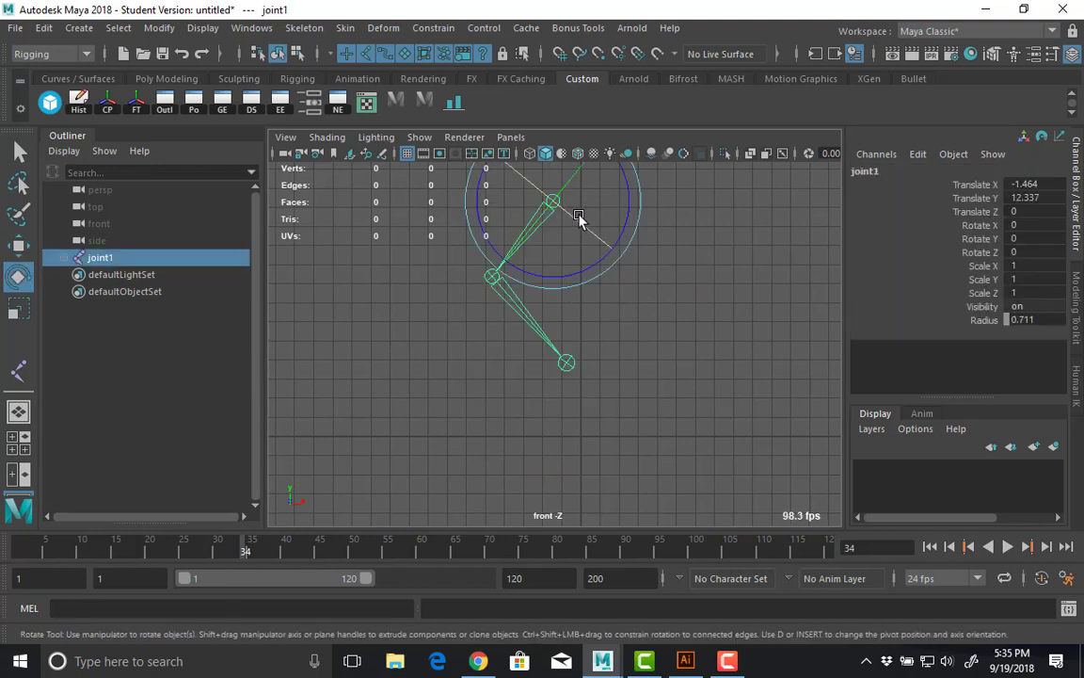
left_click_drag(583, 271, 666, 246)
left_click_drag(666, 246, 656, 299)
left_click_drag(522, 291, 530, 385)
left_click_drag(537, 339, 529, 242)
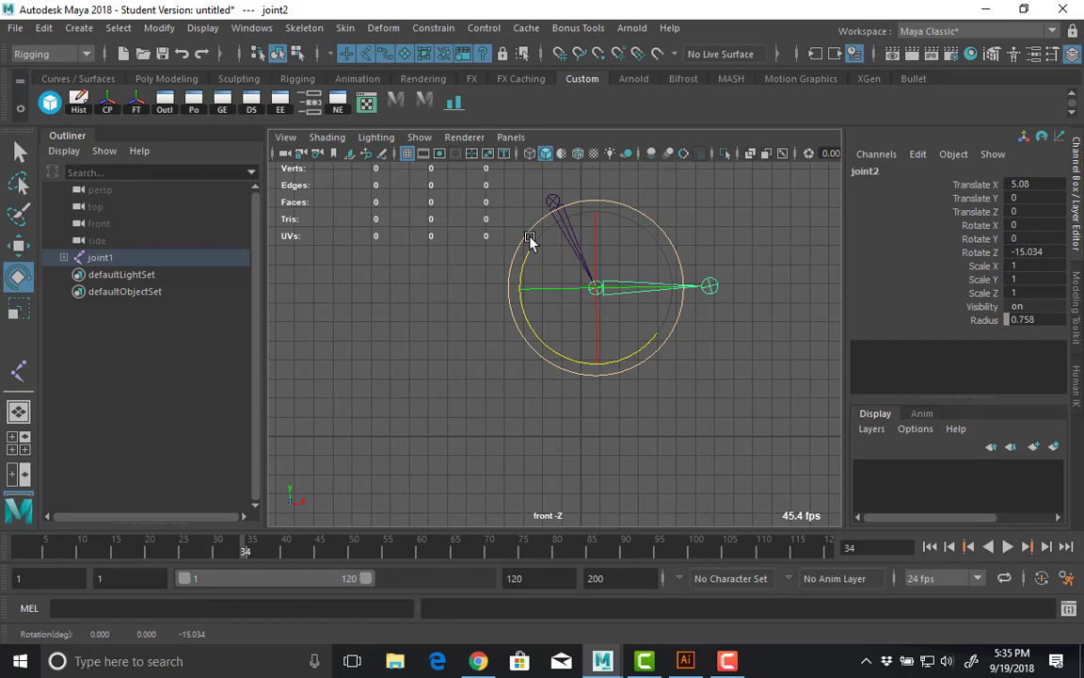
Select the parent of the middle joint and move the whole chain to about X -11, Y 10.25.
key("Up")
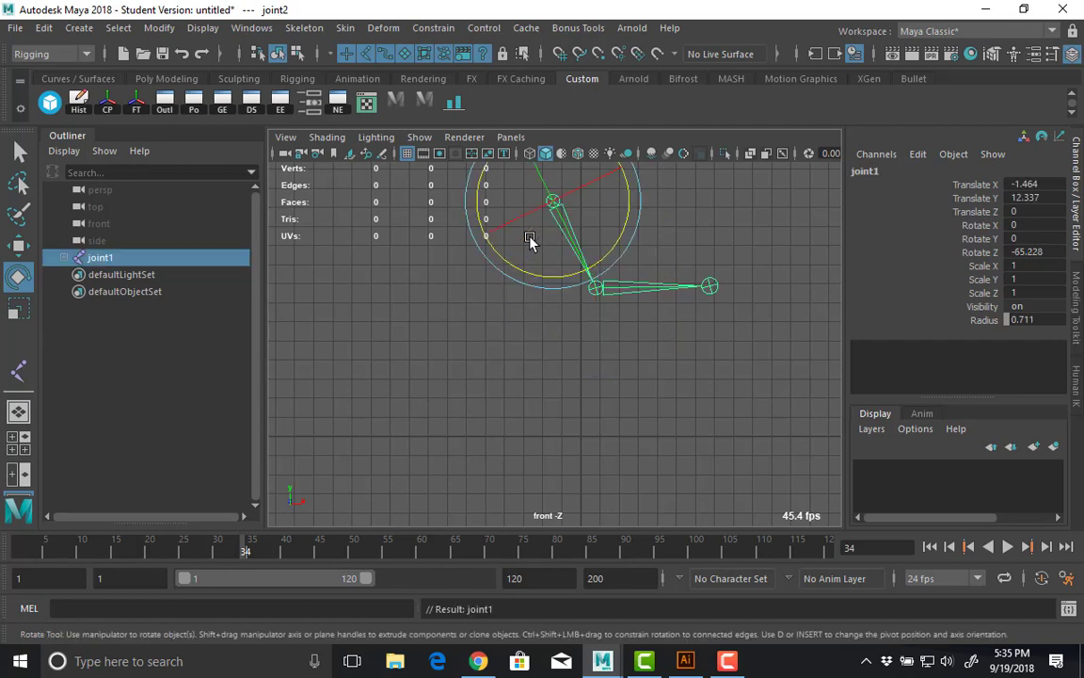
key("w")
left_click_drag(552, 202, 367, 242)
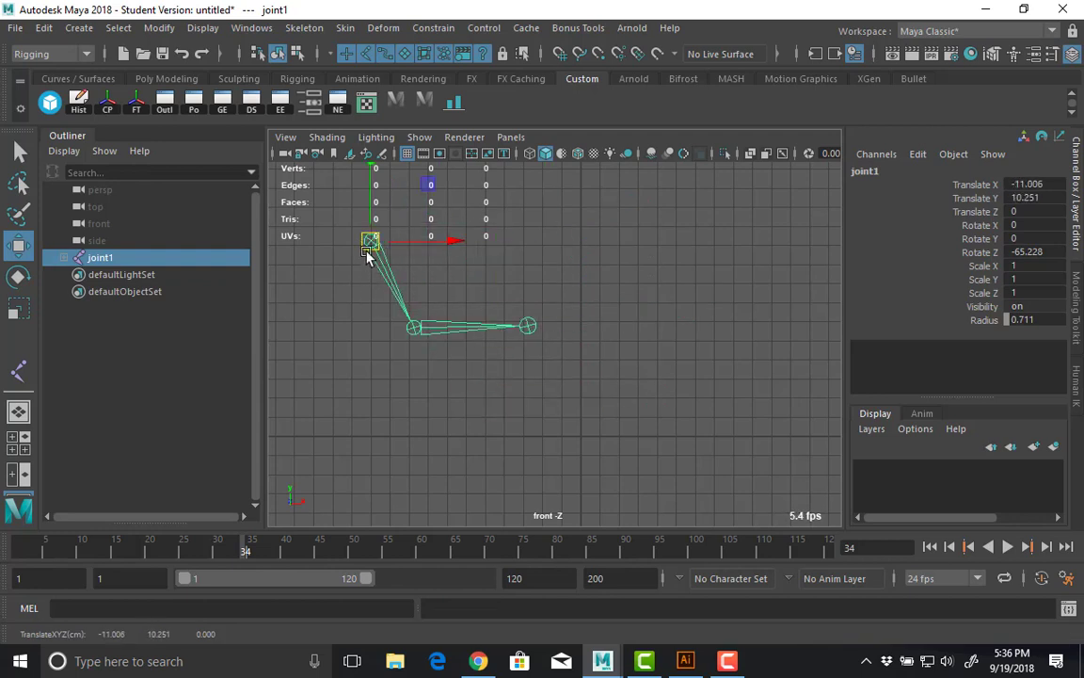
Create a polygon cube and place it on the upper bone, tilted about -51° in Z and stretched to about 2.14 in X.
left_click(71, 29)
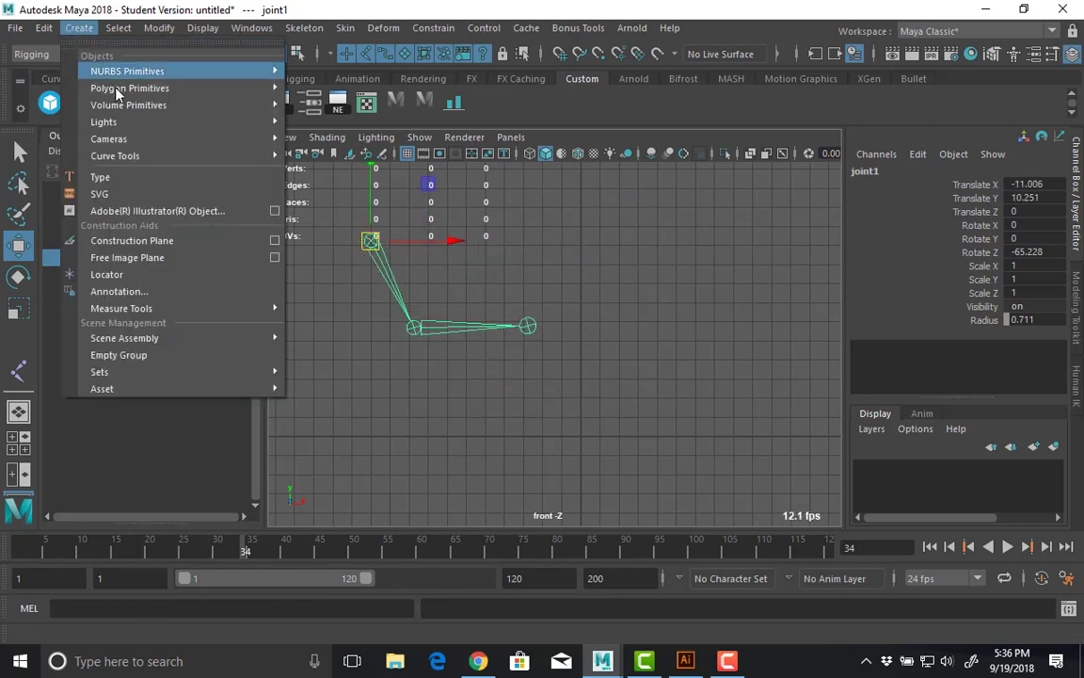
mouse_move(188, 94)
left_click(318, 114)
left_click_drag(578, 448, 367, 236)
key("e")
left_click_drag(431, 252, 406, 306)
key("r")
left_click_drag(411, 322, 463, 457)
key("w")
middle_click_drag(408, 290, 436, 294)
Fit the cube along the upper bone with an X scale of about 5.21 and a Z rotation of about -63°.
key("e")
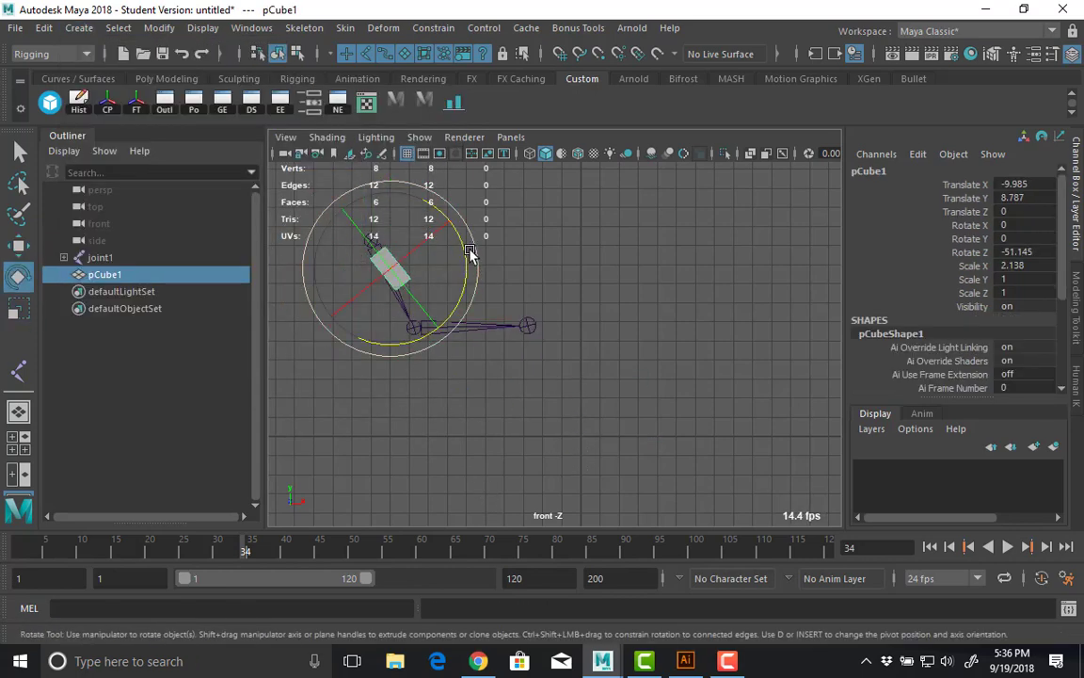
left_click_drag(467, 251, 455, 295)
key("r")
left_click_drag(402, 343, 457, 461)
key("e")
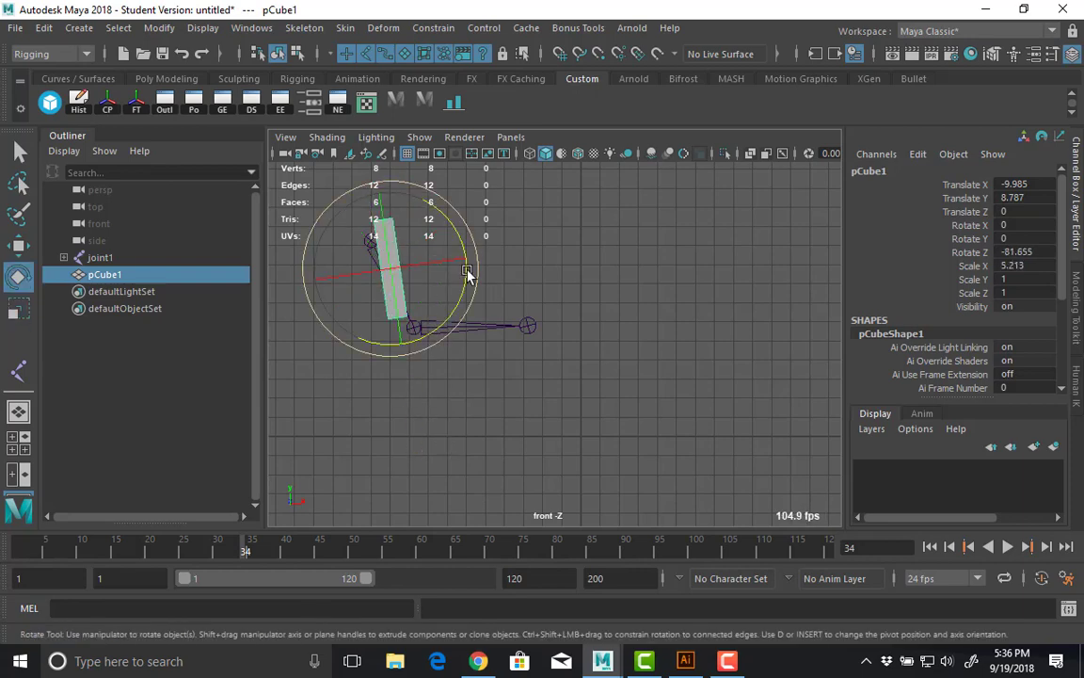
mouse_move(467, 273)
left_mouse_down()
mouse_move(455, 314)
mouse_move(428, 266)
mouse_move(384, 279)
mouse_move(464, 301)
left_mouse_up()
key("w")
Duplicate the cube and lay the copy along the lower bone with 0 rotation in Z.
key("e")
left_click_drag(542, 291, 478, 223)
key("w")
left_click_drag(460, 307, 467, 320)
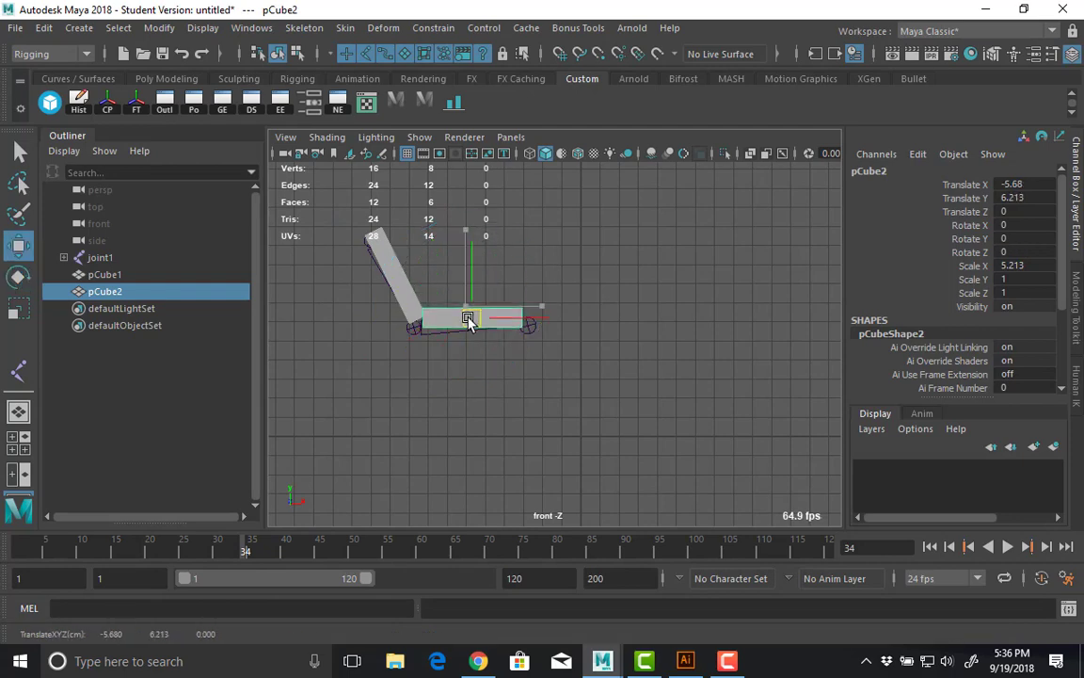
Switch to wireframe display and parent the upper cube to the root joint.
left_click(417, 298)
left_click(388, 293)
key("4")
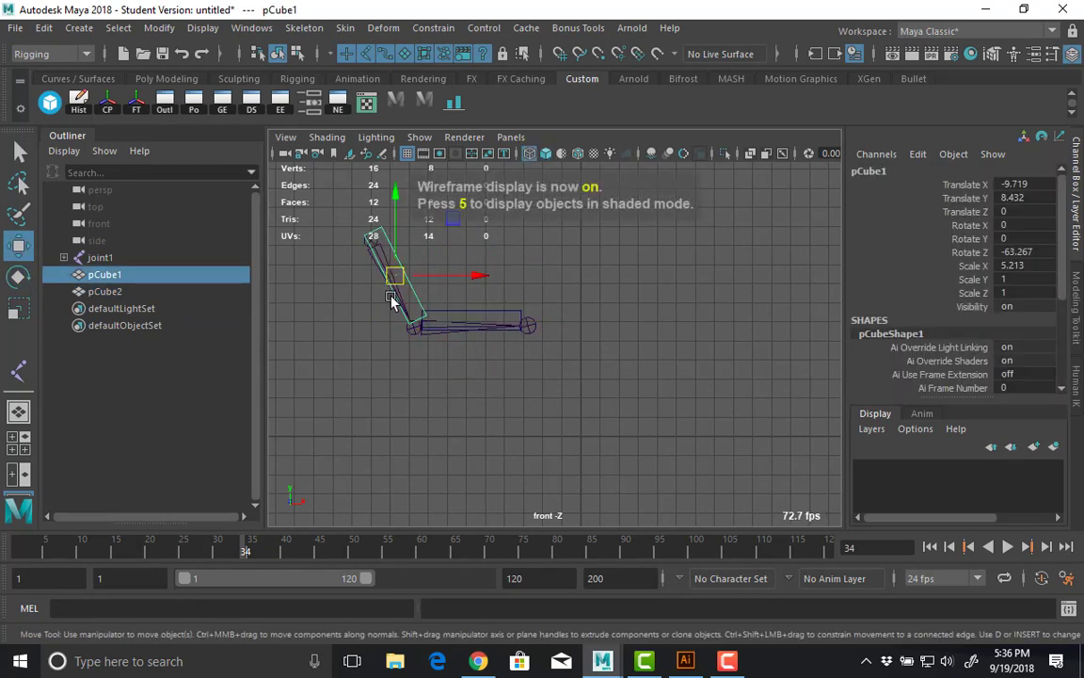
left_click(395, 298, "shift")
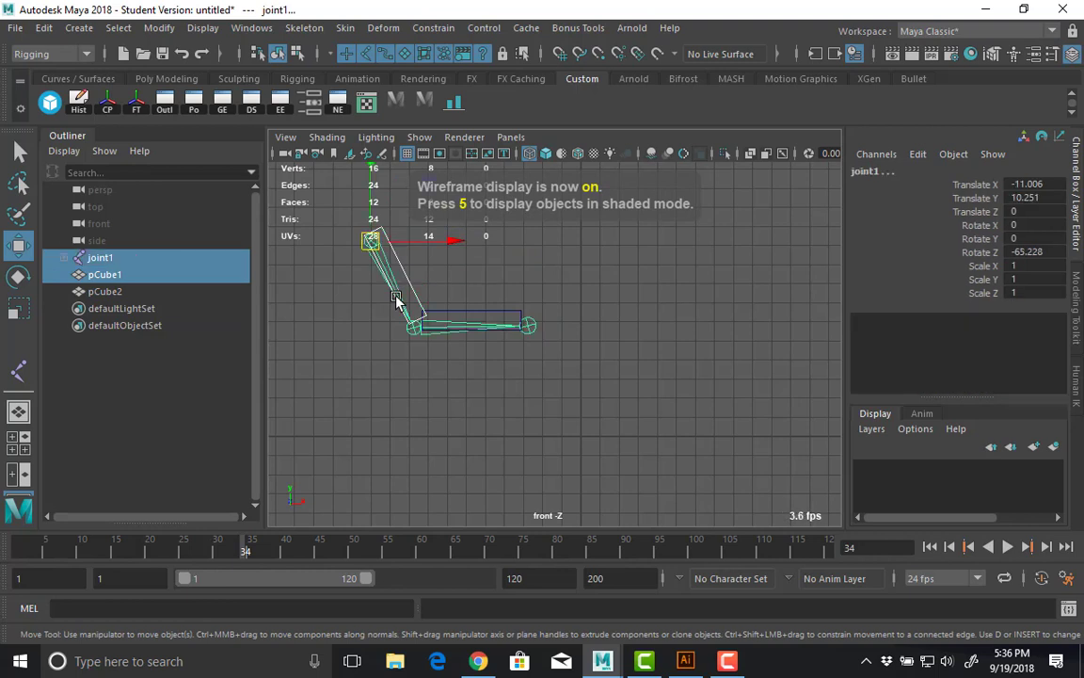
key("p")
Parent the lower cube to the middle joint and clear the selection.
left_click(471, 319)
left_click(444, 325, "shift")
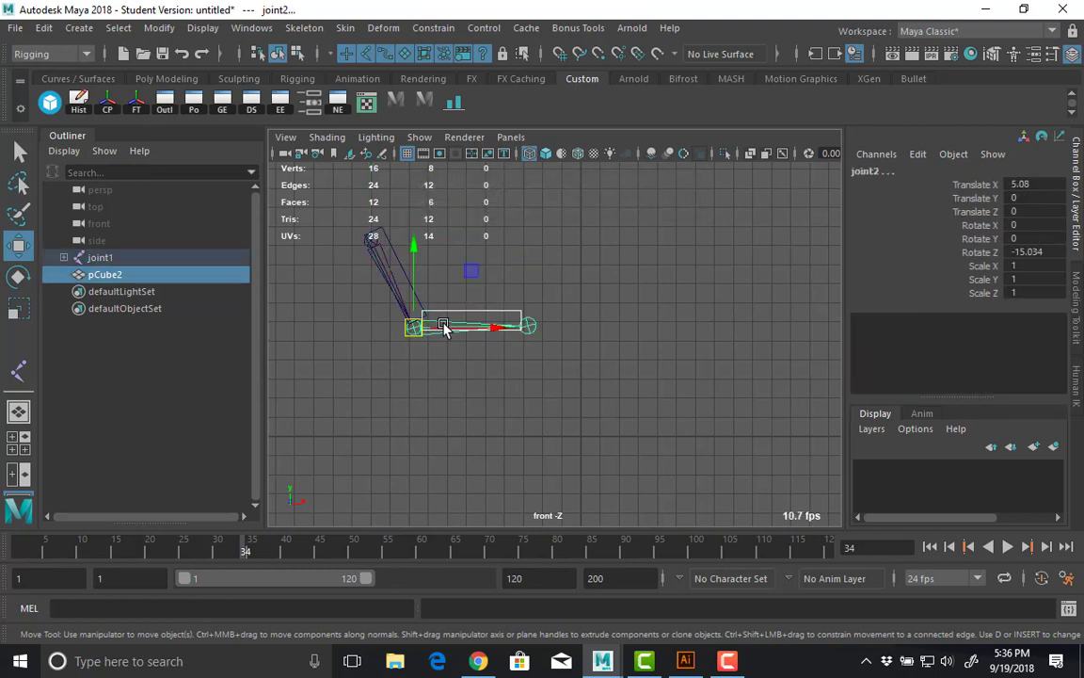
key("p")
left_click(422, 346)
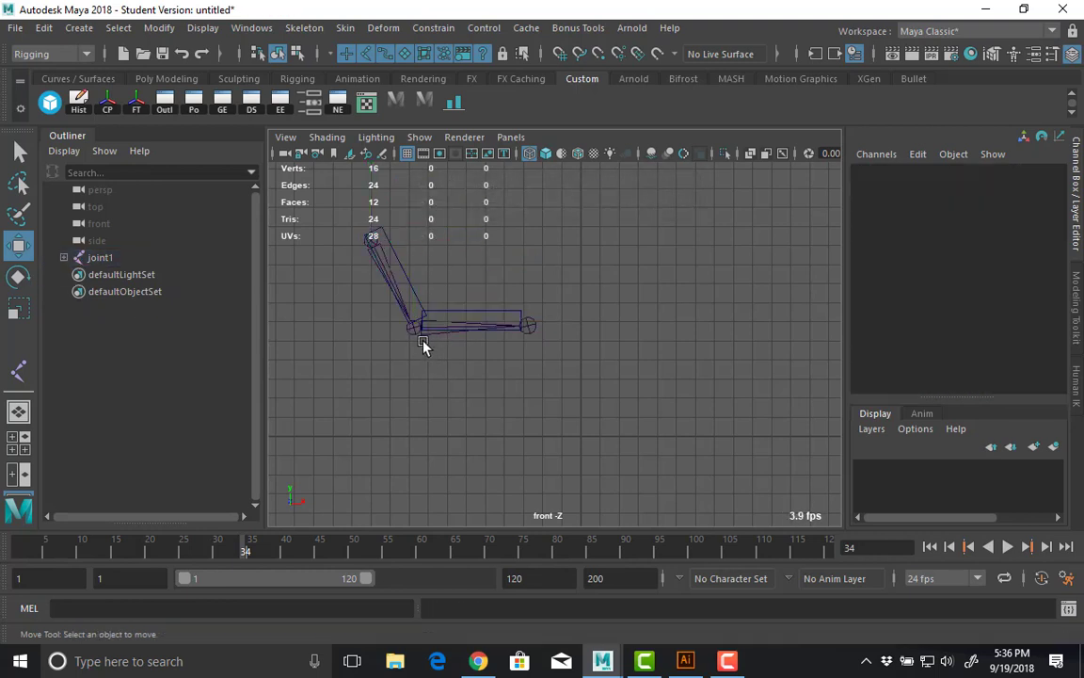
Examine the joints up close and hide the polygon objects in the front view, leaving the full joint chain in view.
left_click(418, 328)
key("f")
middle_click_drag(425, 318, 637, 344, "alt")
left_click(611, 308)
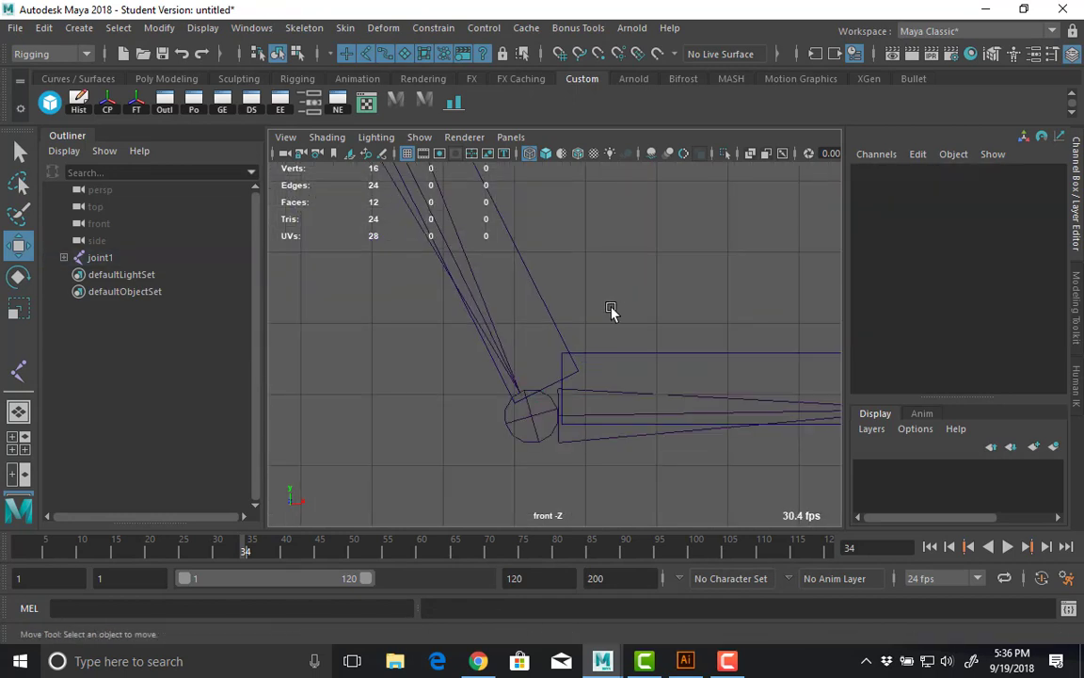
middle_click_drag(621, 282, 669, 438, "alt")
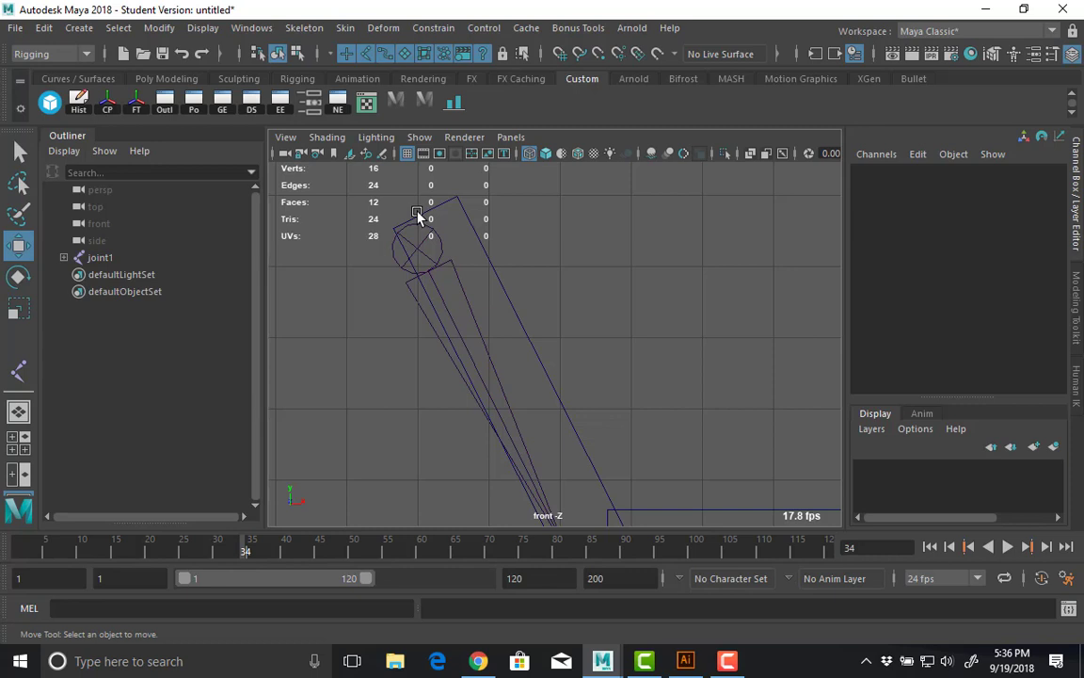
left_click(420, 136)
left_click(448, 169)
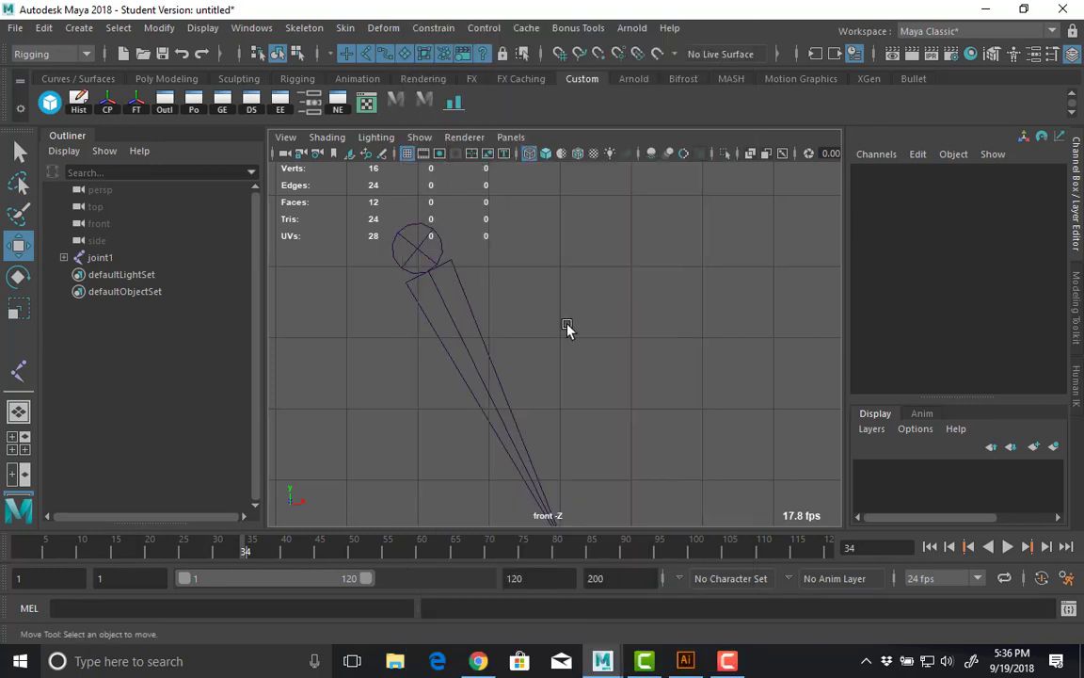
middle_click_drag(568, 330, 538, 224, "alt")
right_click_drag(555, 254, 450, 277, "alt")
middle_click_drag(450, 277, 456, 304, "alt")
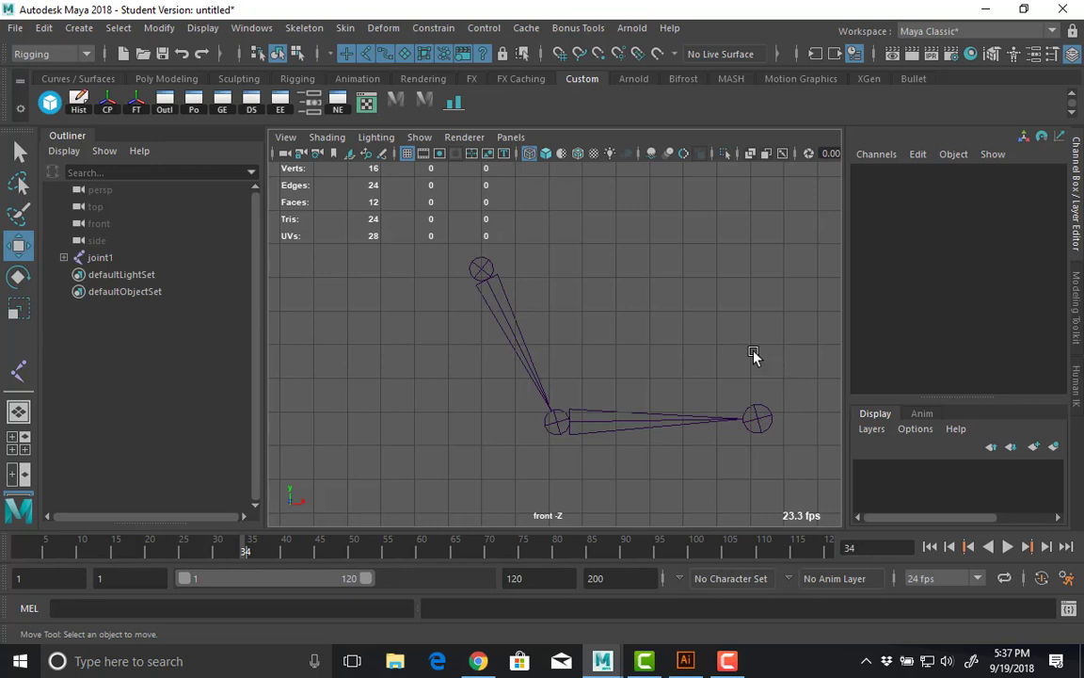
Show the polygon objects again in the front view so both cubes appear along the joint chain.
middle_click_drag(723, 352, 587, 371, "alt")
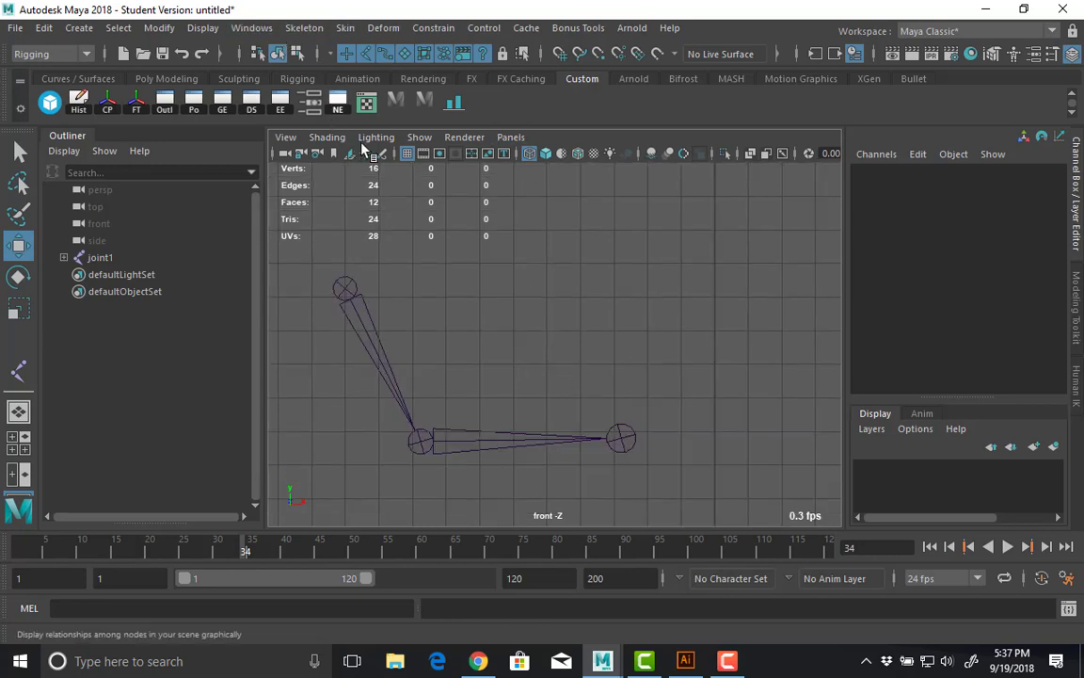
left_click(418, 137)
left_click(470, 168)
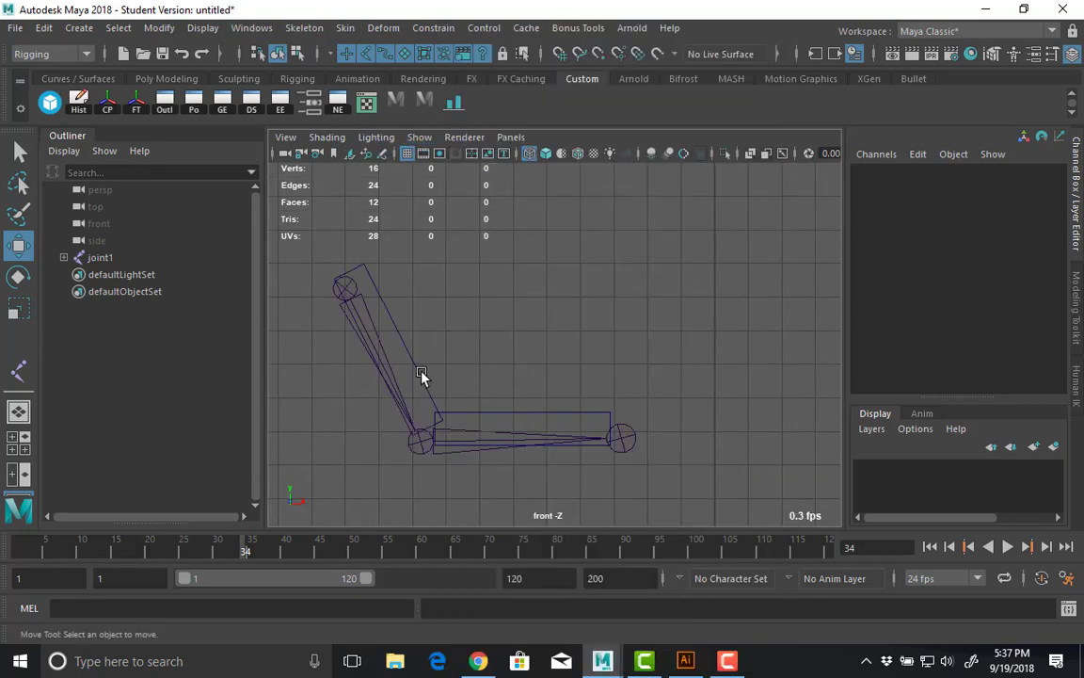
middle_click_drag(408, 372, 522, 346, "alt")
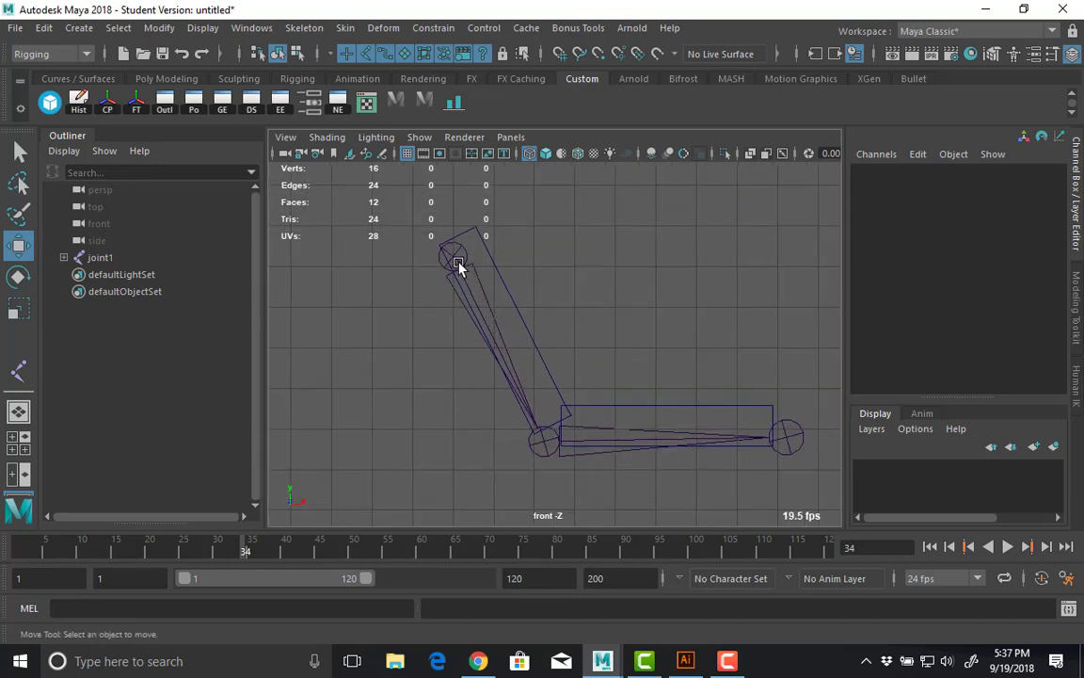
Select the root joint and middle joint in turn to examine which bones and cubes each one controls.
left_click(459, 266)
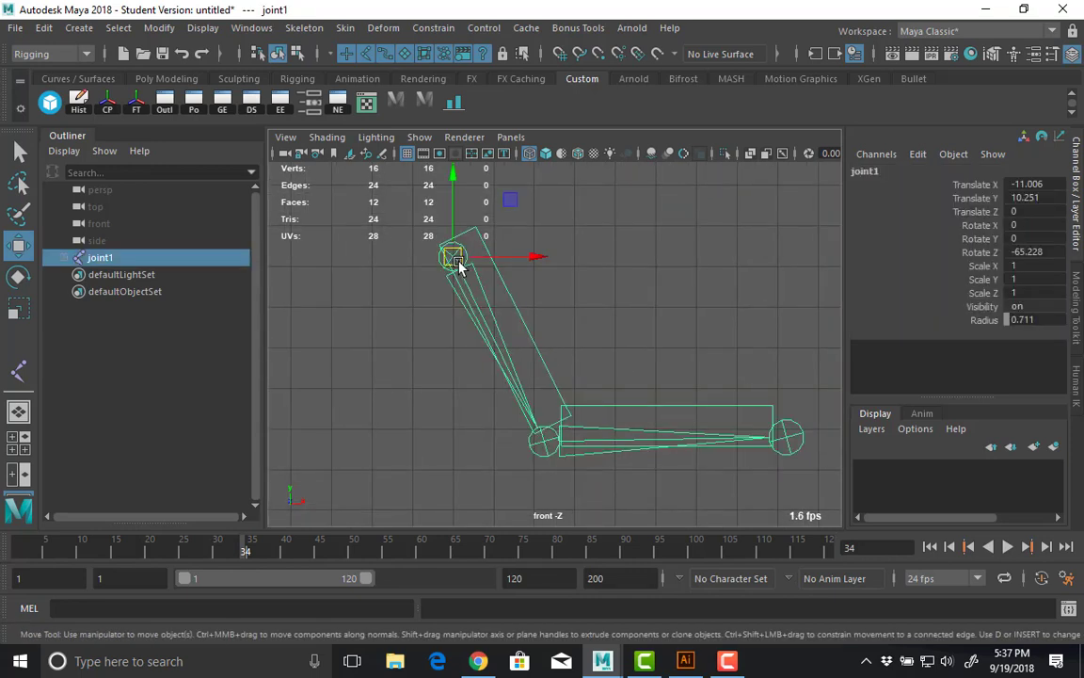
left_click(714, 274)
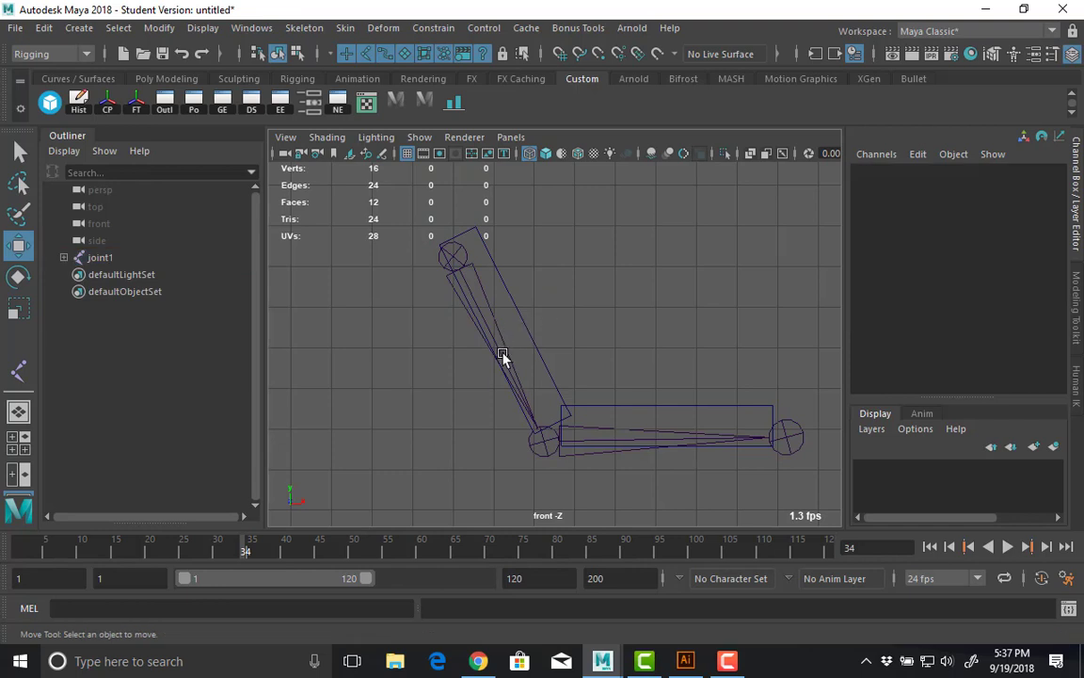
left_click(502, 356)
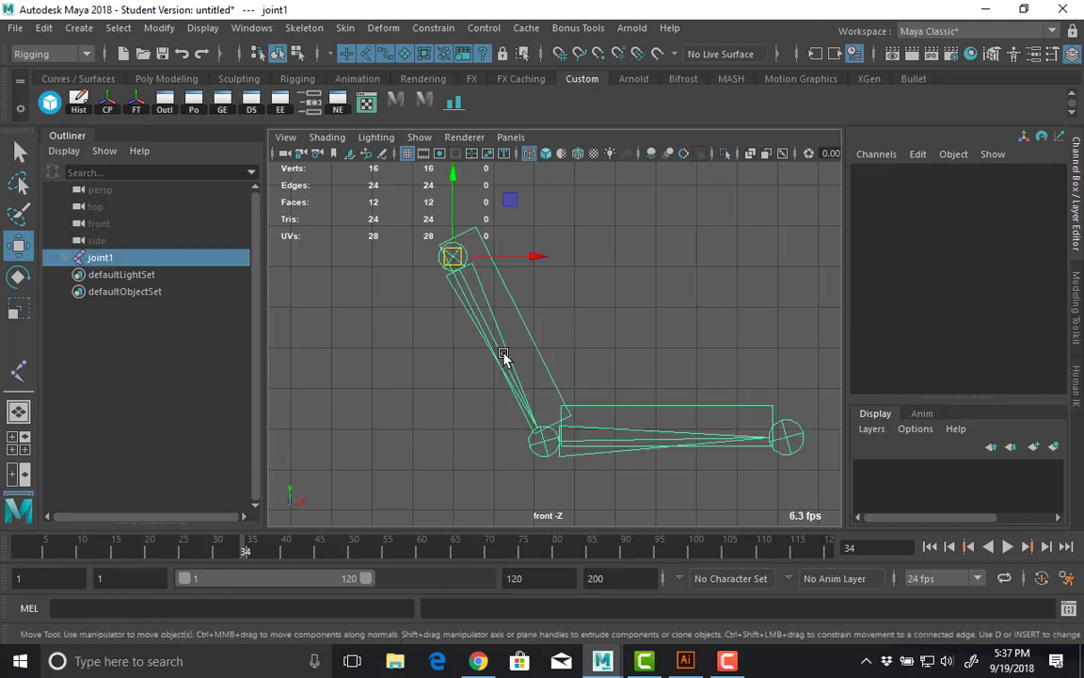
left_click(648, 433)
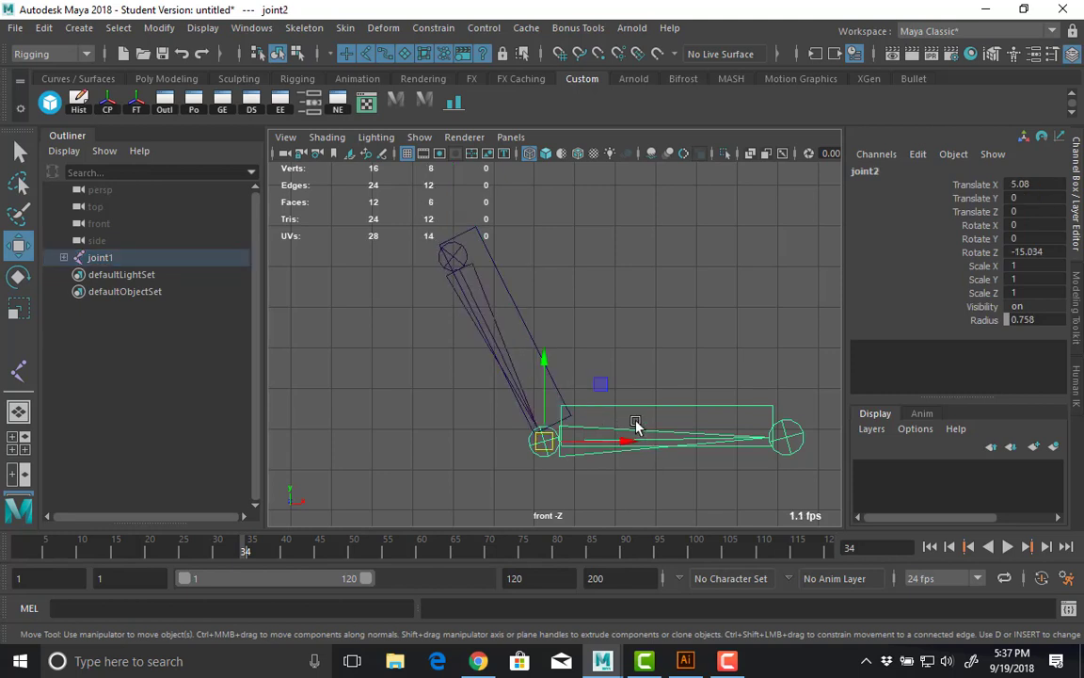
left_click(459, 253)
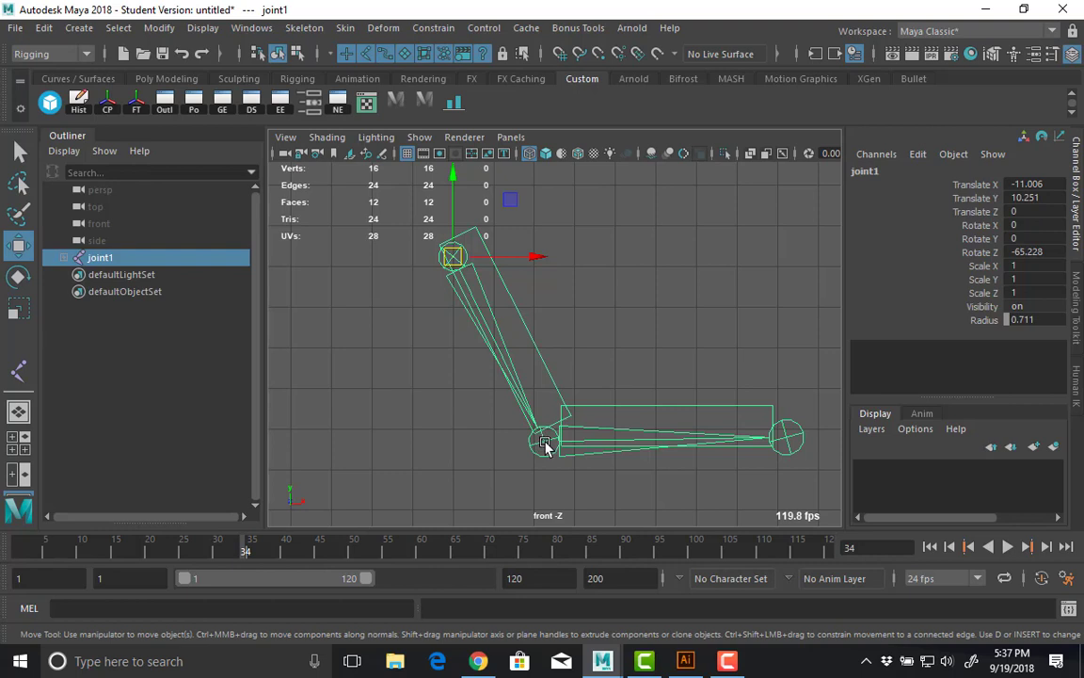
Try rotating the middle joint in Z with the Rotate tool, undo the rotation and clear the selection.
left_click(441, 272)
left_click(452, 259)
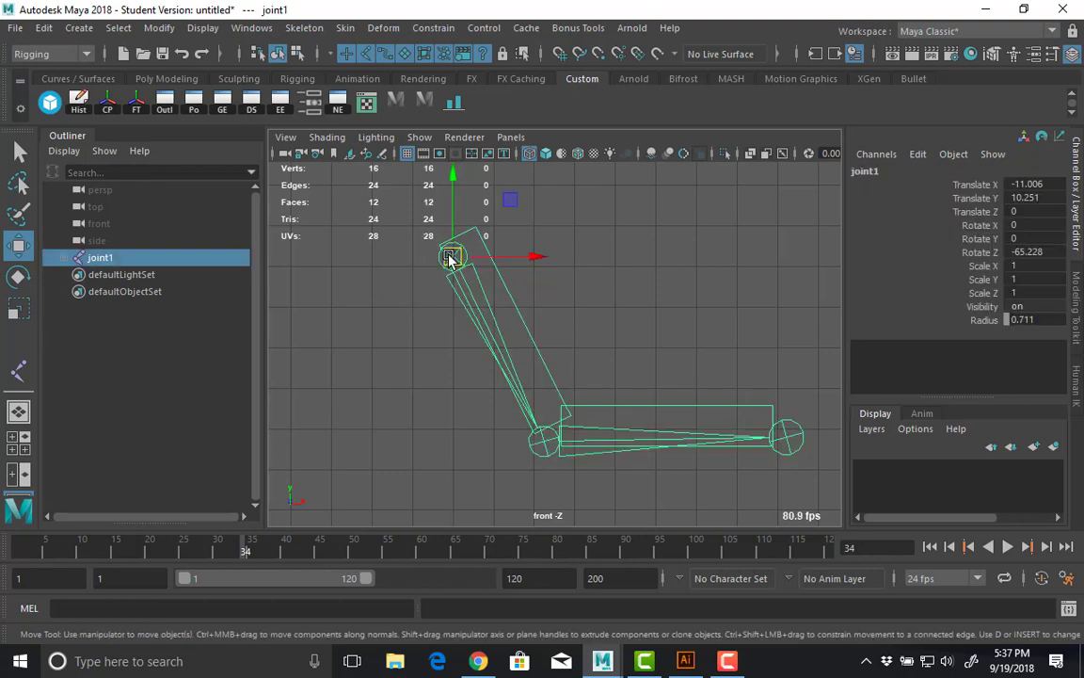
left_click(543, 442)
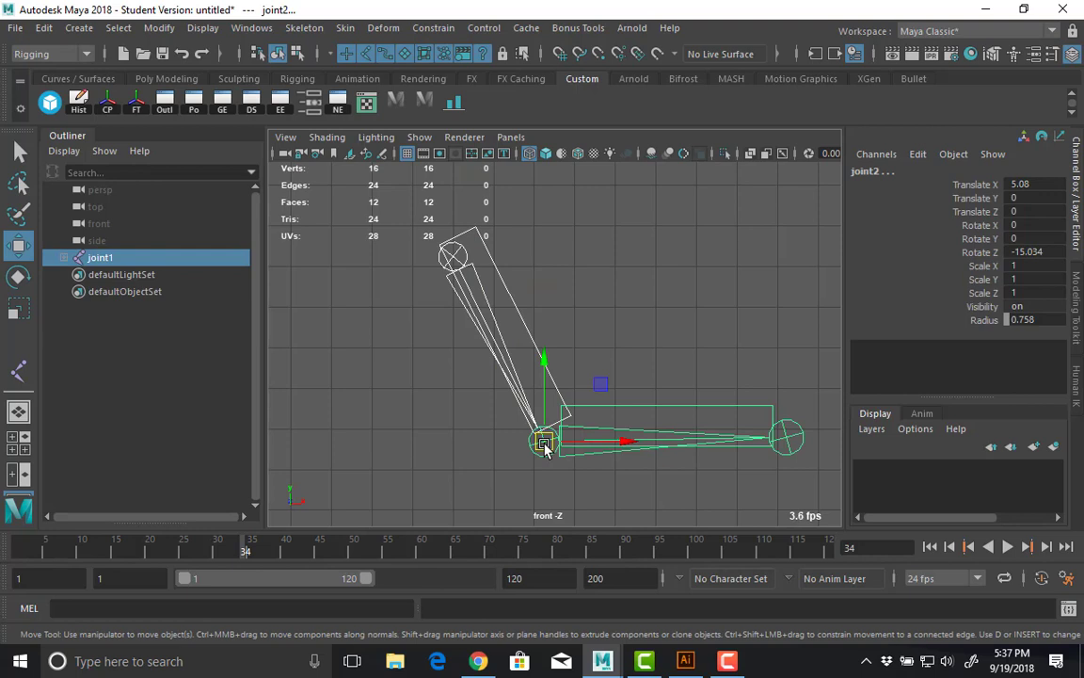
key("e")
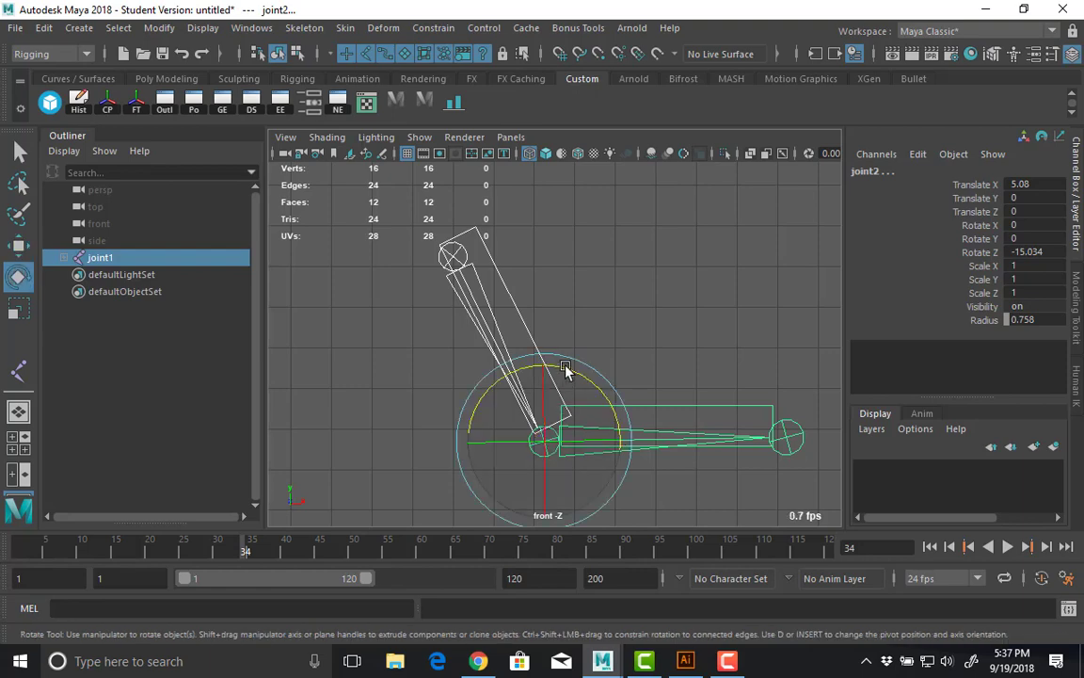
left_click_drag(588, 380, 567, 333)
key("ctrl+z")
left_click(555, 281)
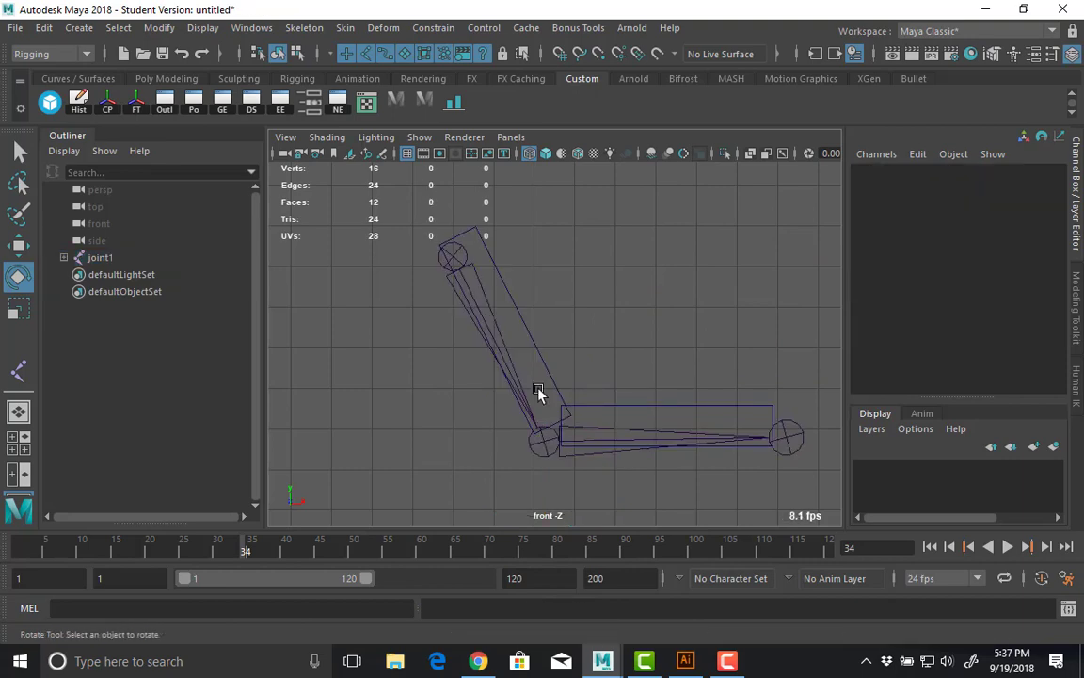
Test a slight Z rotation of the root joint, undoing each attempt.
left_click(542, 433)
left_click(457, 269)
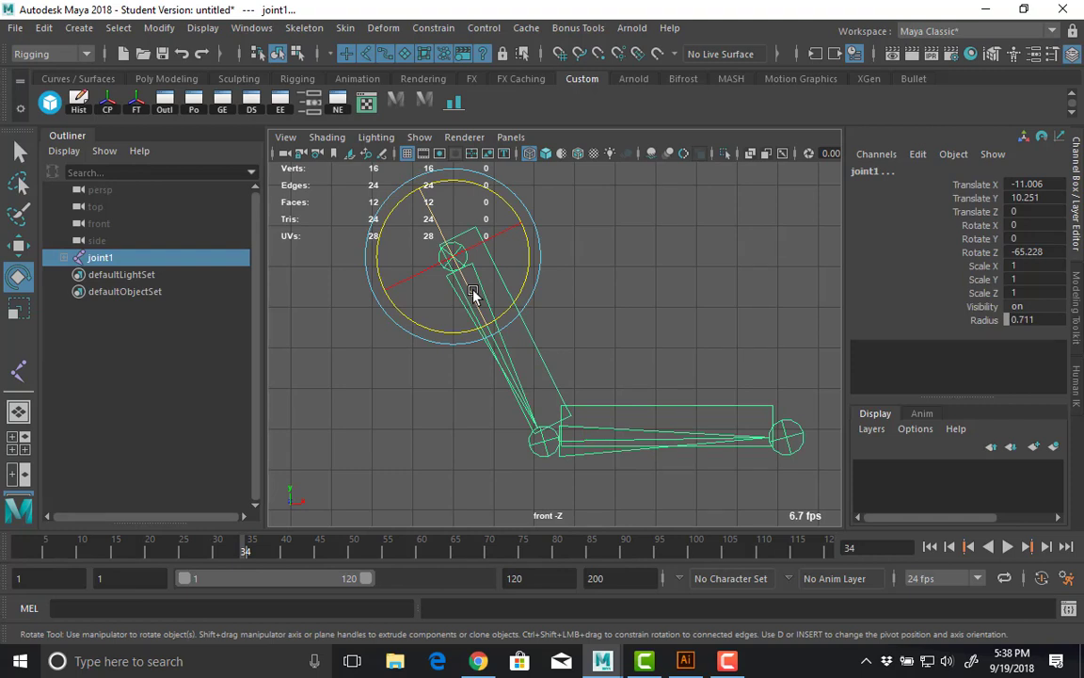
mouse_move(525, 285)
left_mouse_down()
mouse_move(523, 179)
mouse_move(521, 334)
mouse_move(527, 205)
mouse_move(525, 283)
left_mouse_up()
key("ctrl+z")
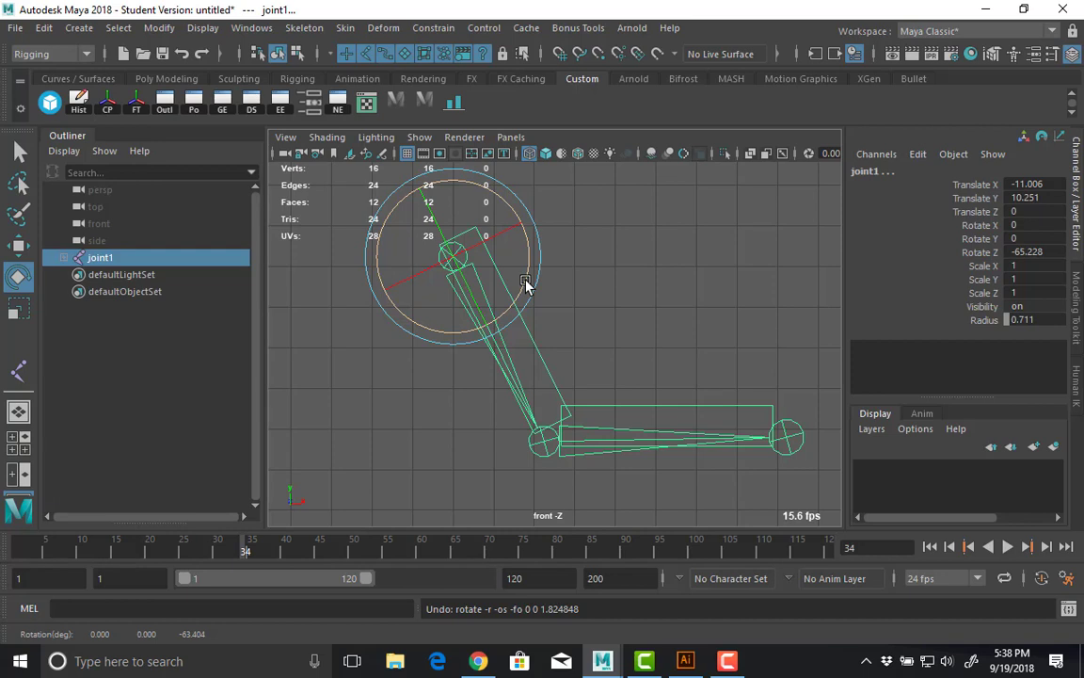
left_click(556, 291)
left_click(453, 268)
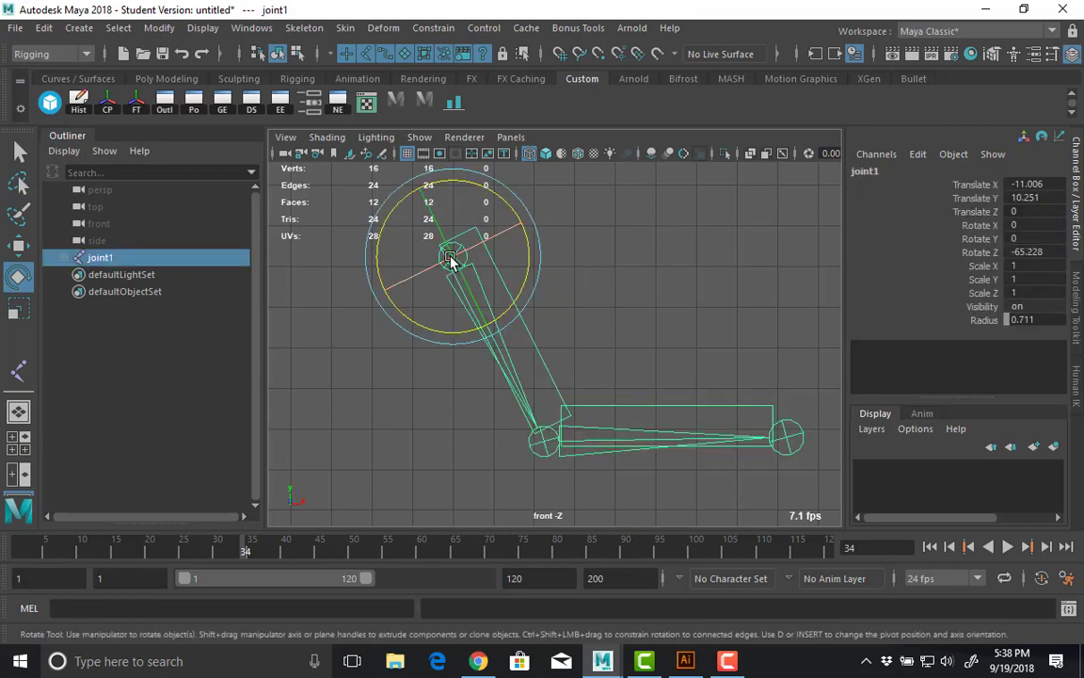
mouse_move(526, 254)
left_mouse_down()
mouse_move(513, 170)
mouse_move(516, 251)
left_mouse_up()
key("ctrl+z")
Try swinging the lower bone about the middle joint, restore its pose and clear the selection.
left_click(555, 436)
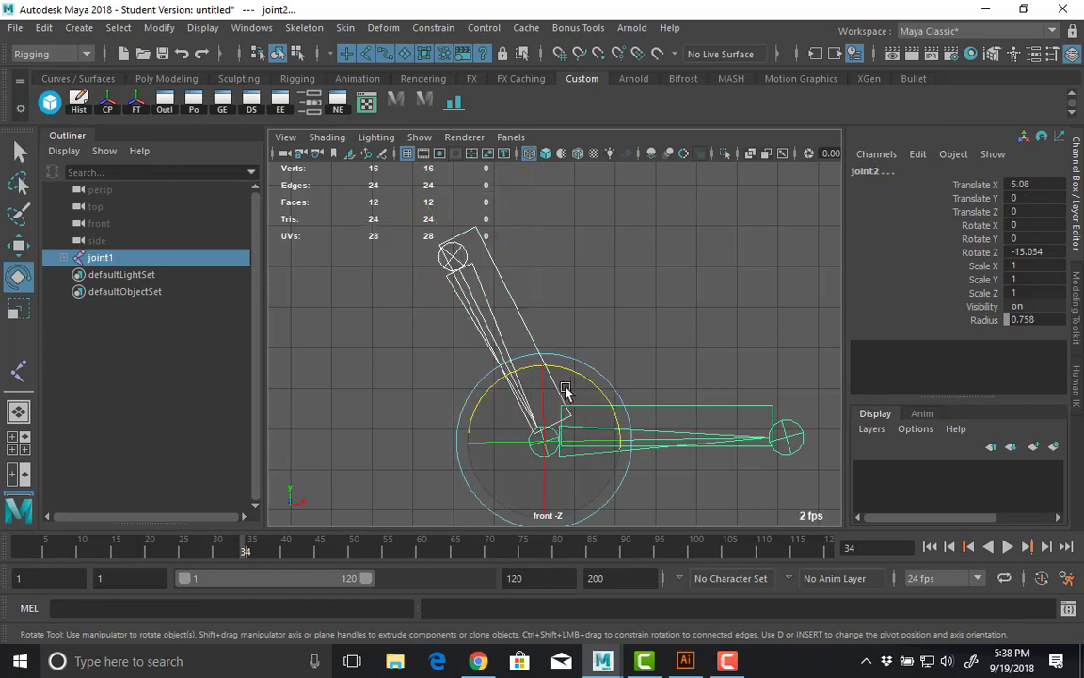
left_click_drag(581, 377, 501, 261)
left_click(627, 267)
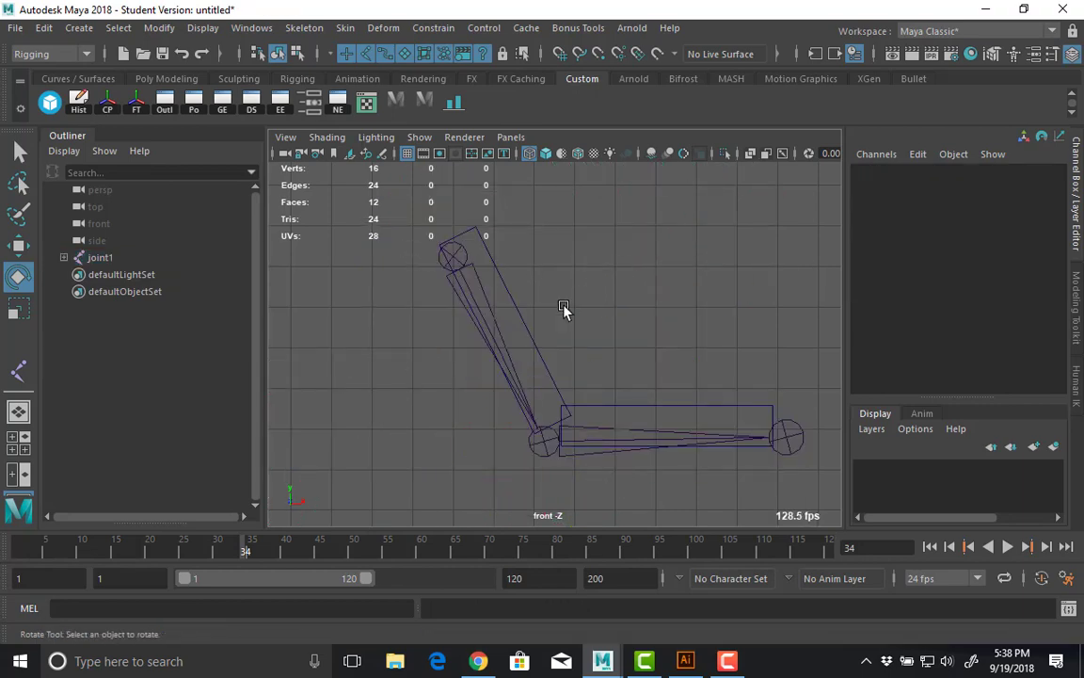
Try deleting the upper and lower cubes from the joint chain, and undo the deletions.
left_click(581, 407)
key("Delete")
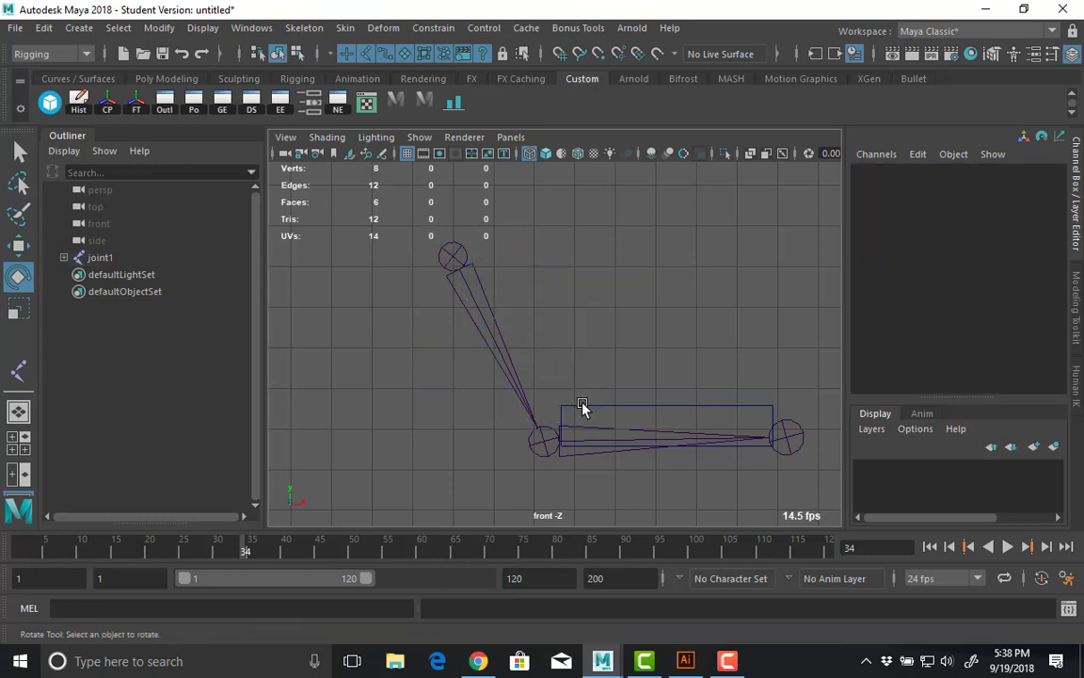
left_click(582, 406)
key("Delete")
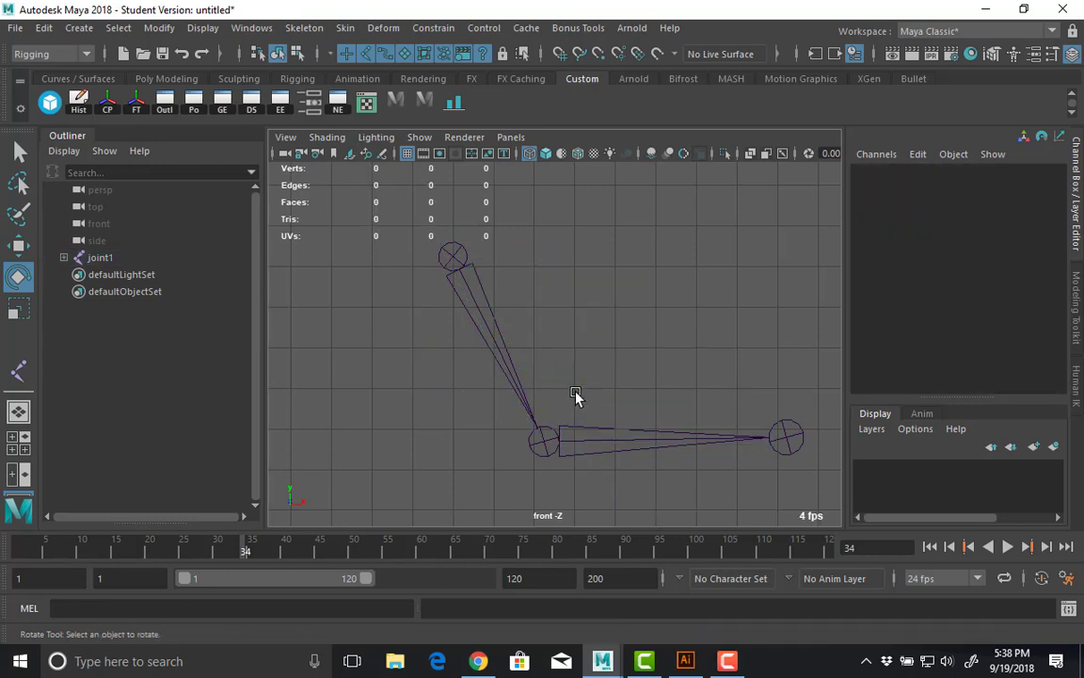
key("ctrl+z")
Switch to the perspective view, select the whole joint chain and frame it in wireframe display.
key("space")
mouse_move(635, 325)
left_mouse_down()
mouse_move(574, 277)
mouse_move(583, 286)
mouse_move(583, 448)
mouse_move(595, 339)
mouse_move(622, 442)
left_mouse_up()
key("5")
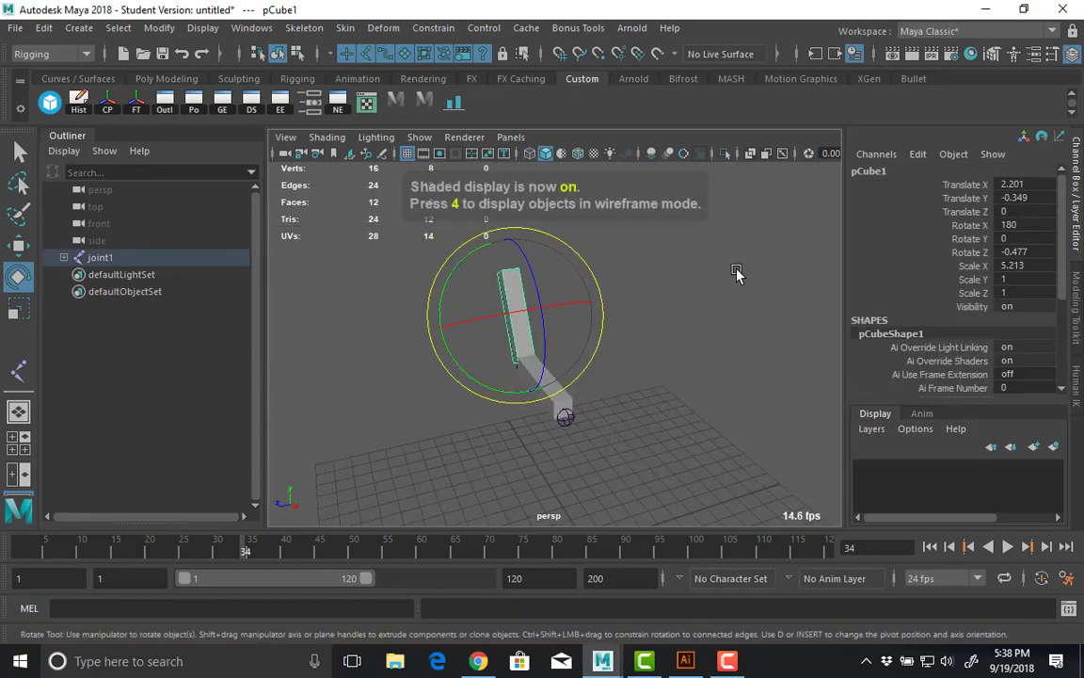
left_click_drag(723, 216, 274, 593)
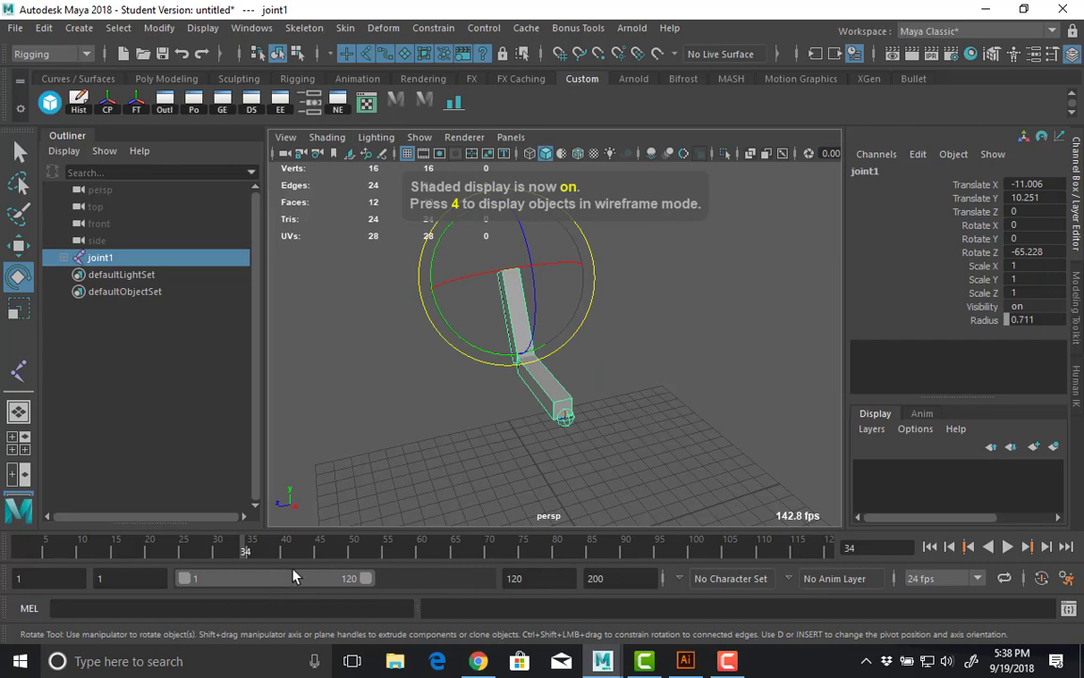
key("4")
key("f")
Examine how the joints and bones sit inside the cubes, checking the middle joint's selection.
right_click_drag(412, 427, 517, 438, "alt")
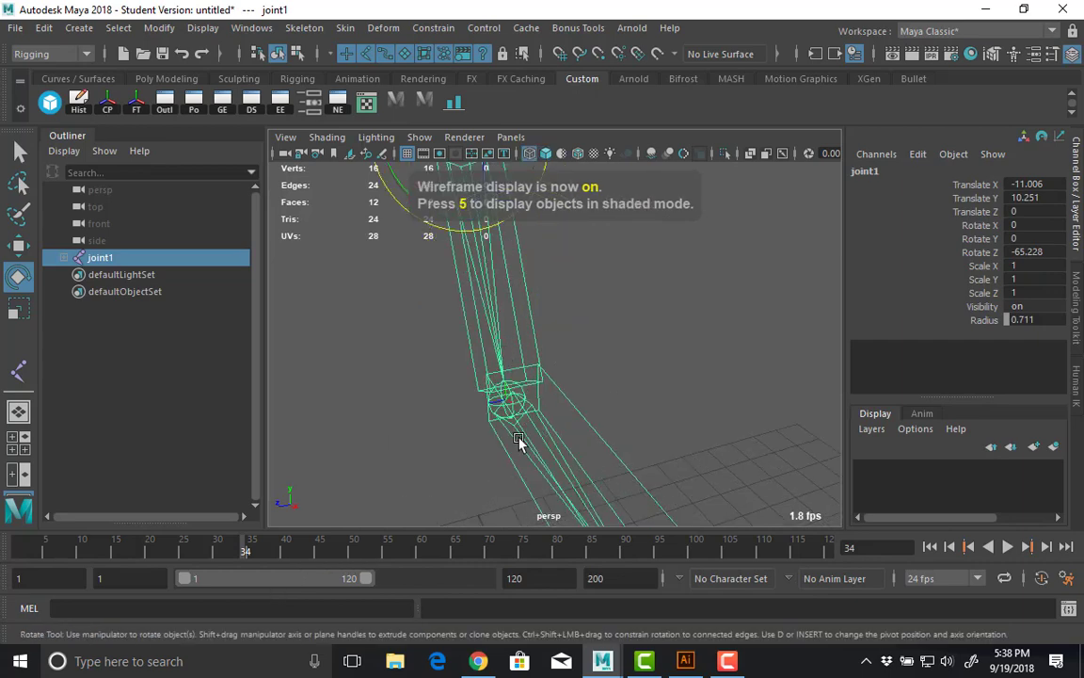
left_click_drag(518, 440, 554, 353, "alt")
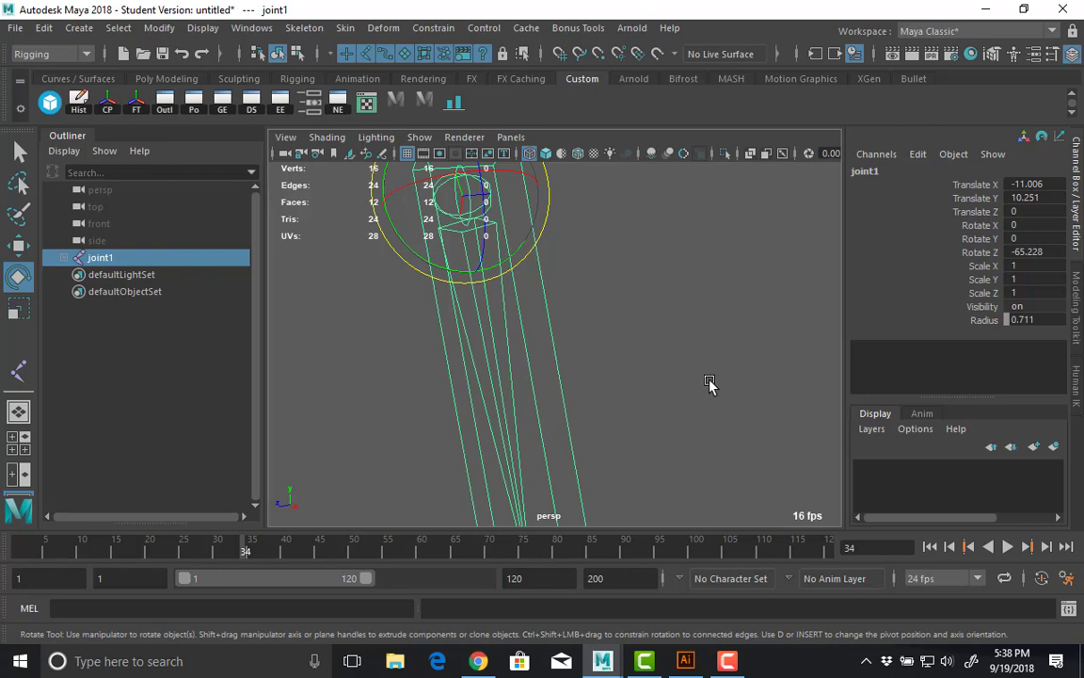
left_click_drag(709, 386, 530, 280, "alt")
left_click(595, 355)
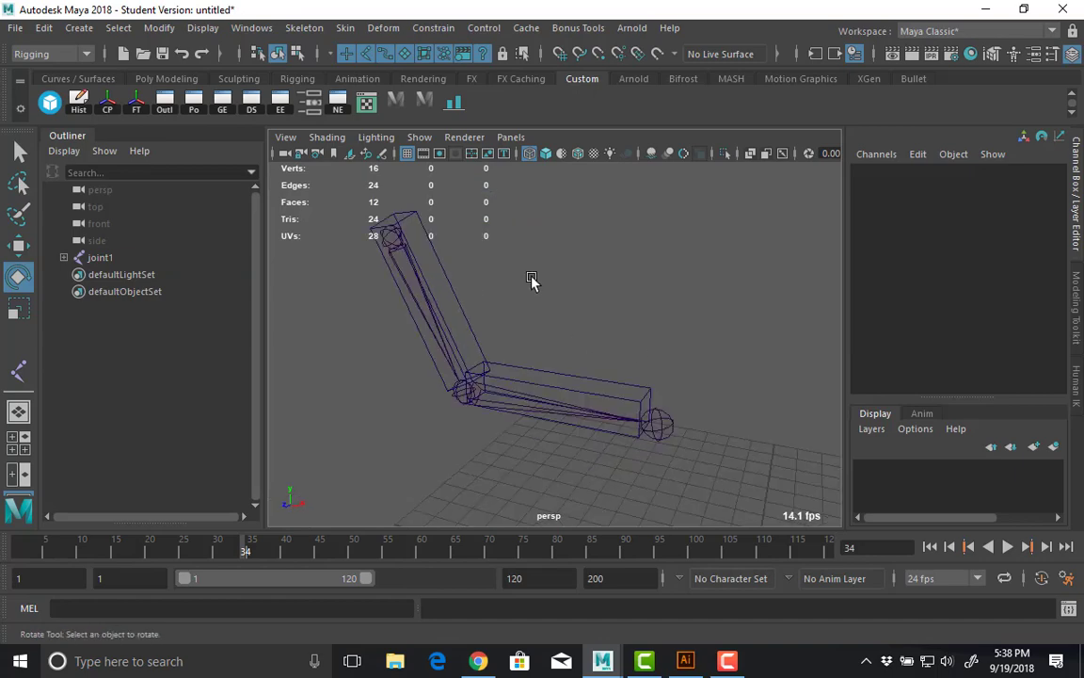
left_click(525, 399)
left_click_drag(525, 399, 604, 516, "alt")
left_click(581, 313)
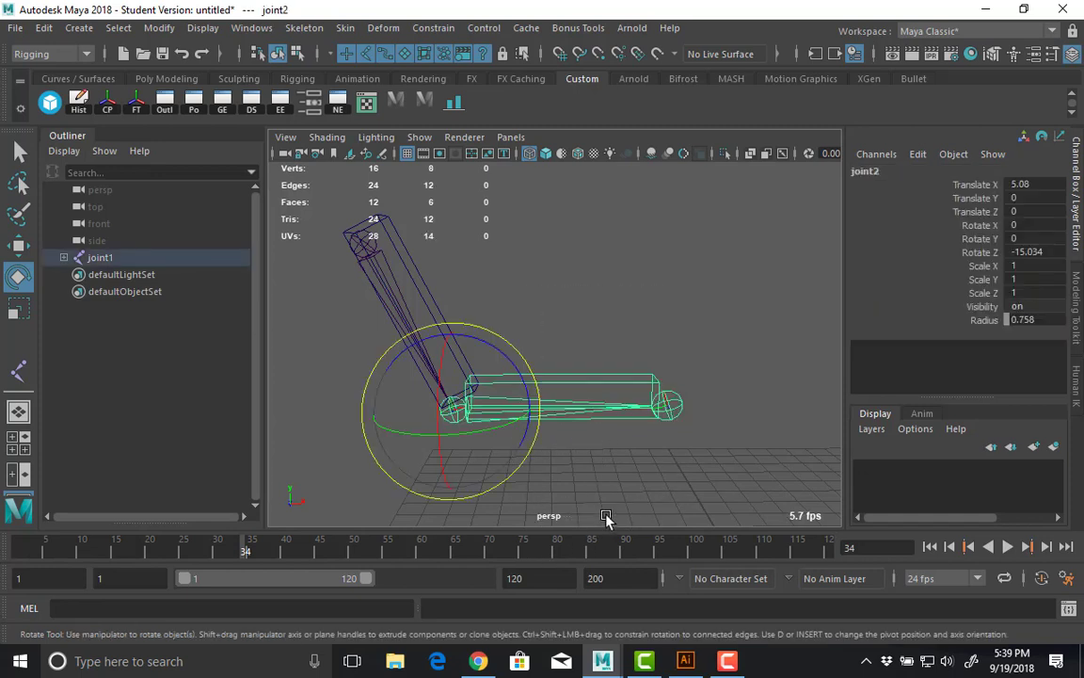
left_click(515, 337)
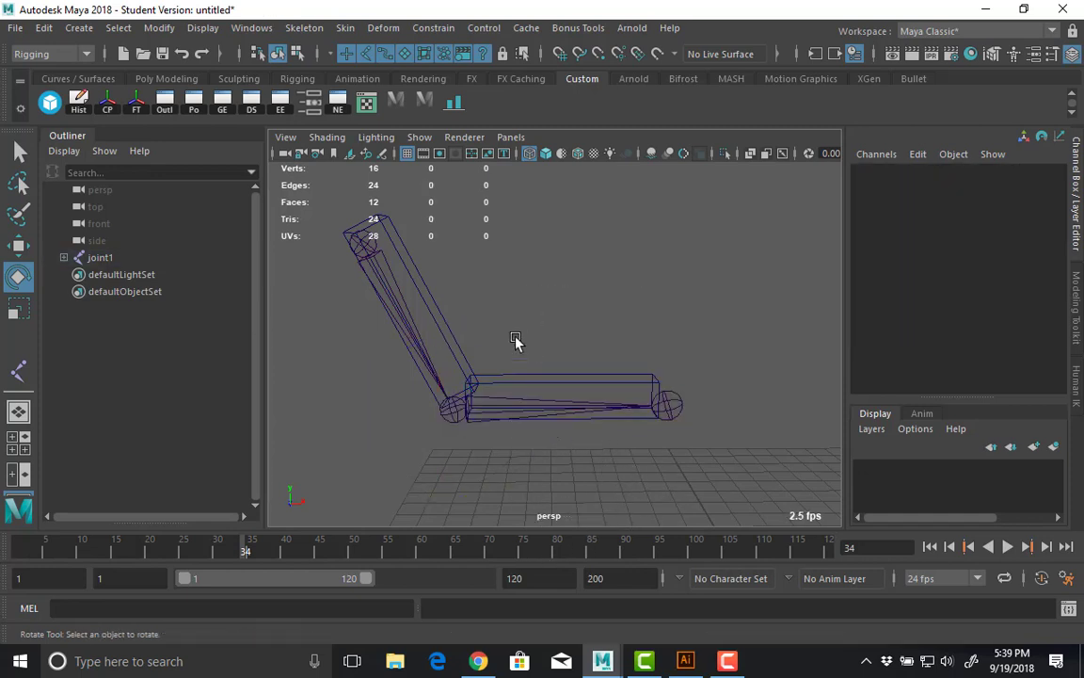
Unparent both cubes from the joints and clear the selection.
left_click(451, 342)
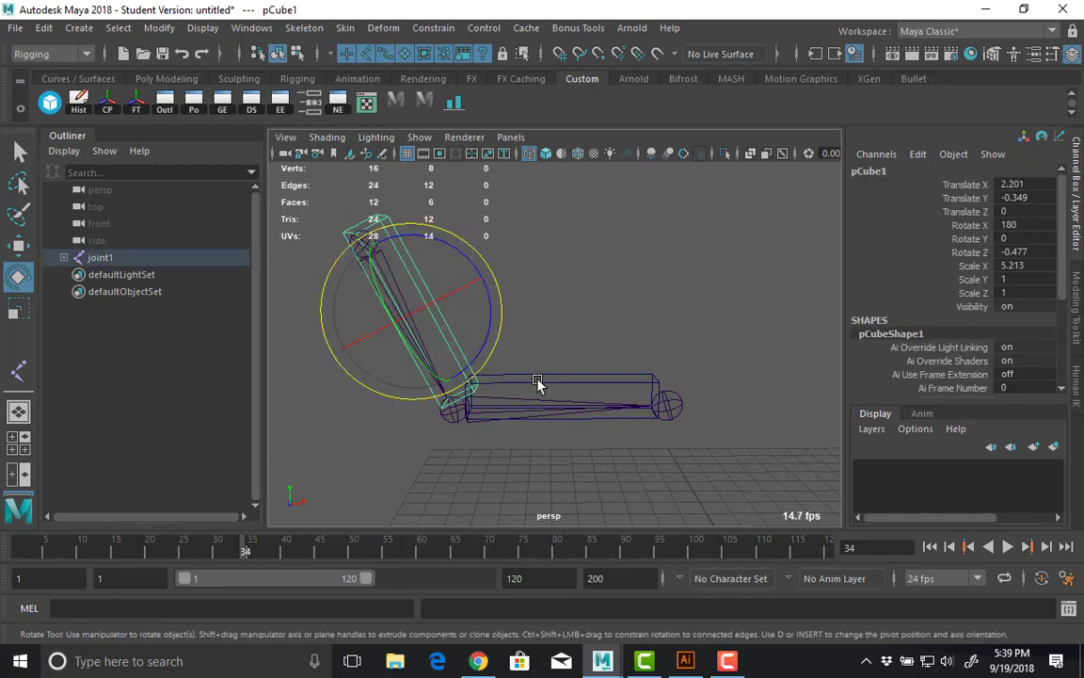
left_click(544, 377)
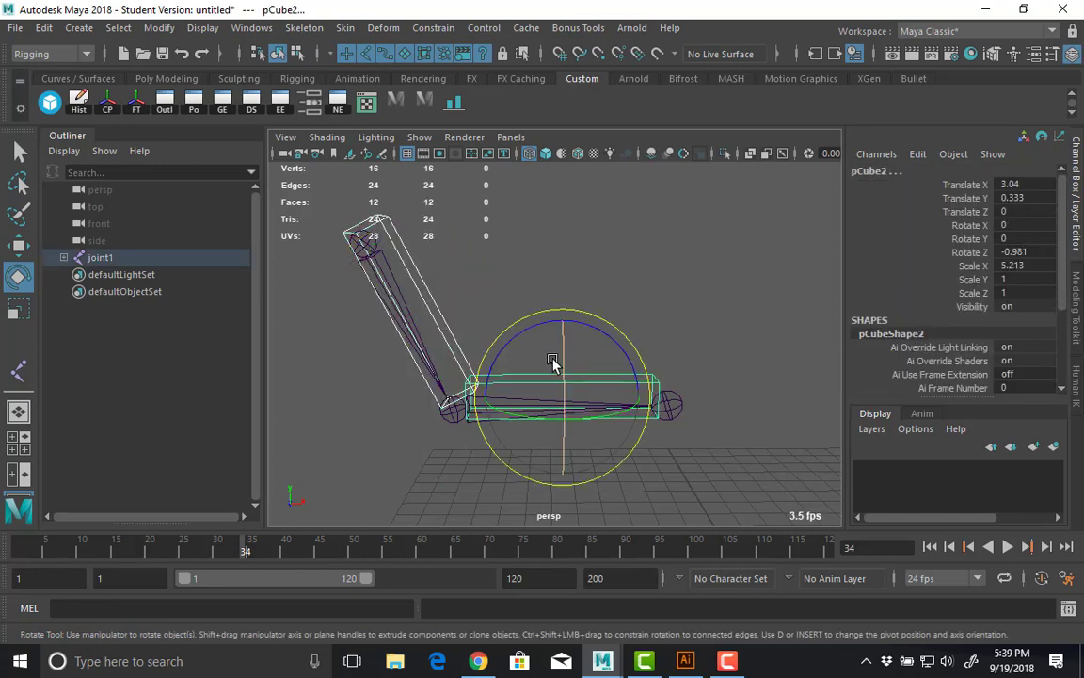
key("shift+p")
left_click(523, 251)
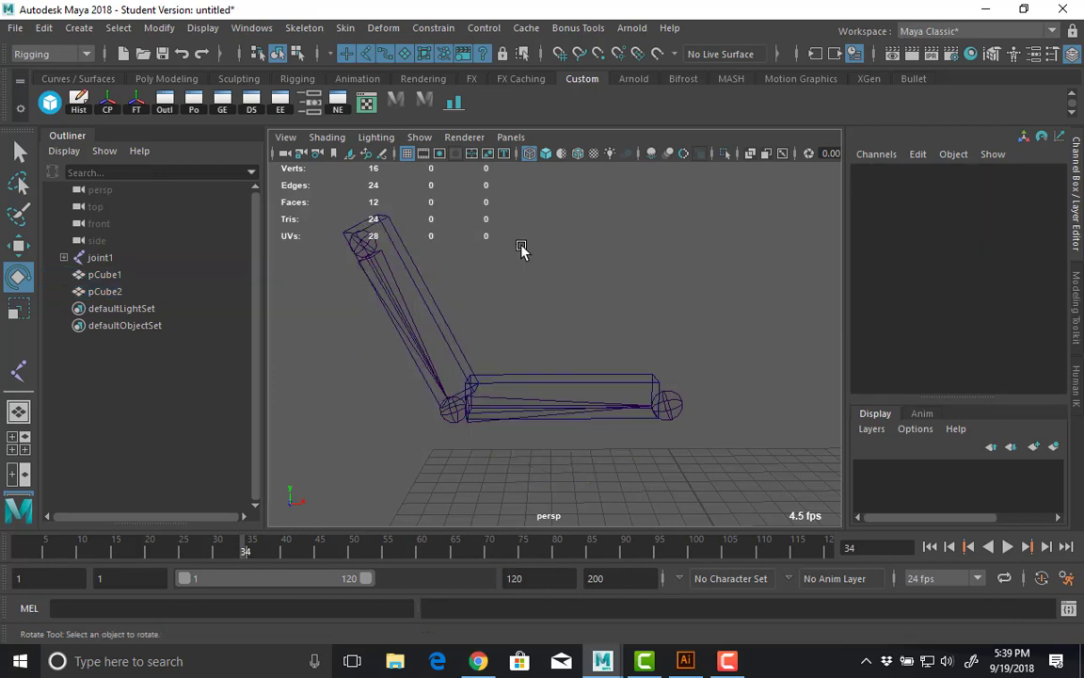
Parent the upper cube to the root joint and expand the joint's hierarchy to check it.
left_click_drag(522, 251, 494, 294, "alt")
scroll(494, 290, "up", 4)
left_click_drag(562, 375, 493, 284, "alt")
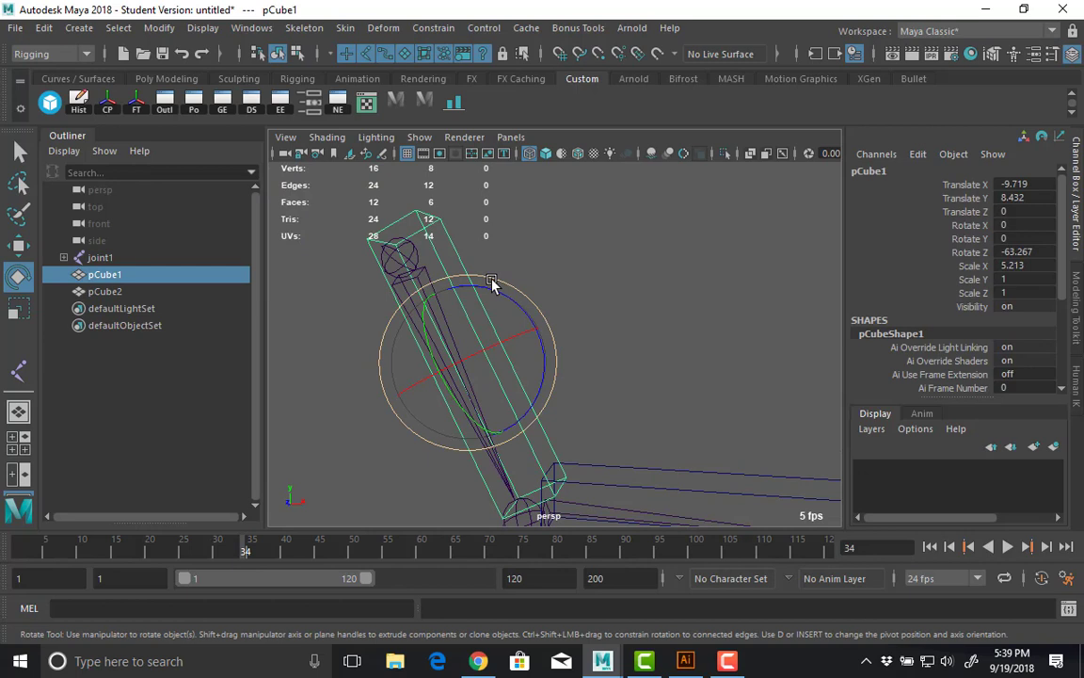
key("q")
left_click(424, 280, "shift")
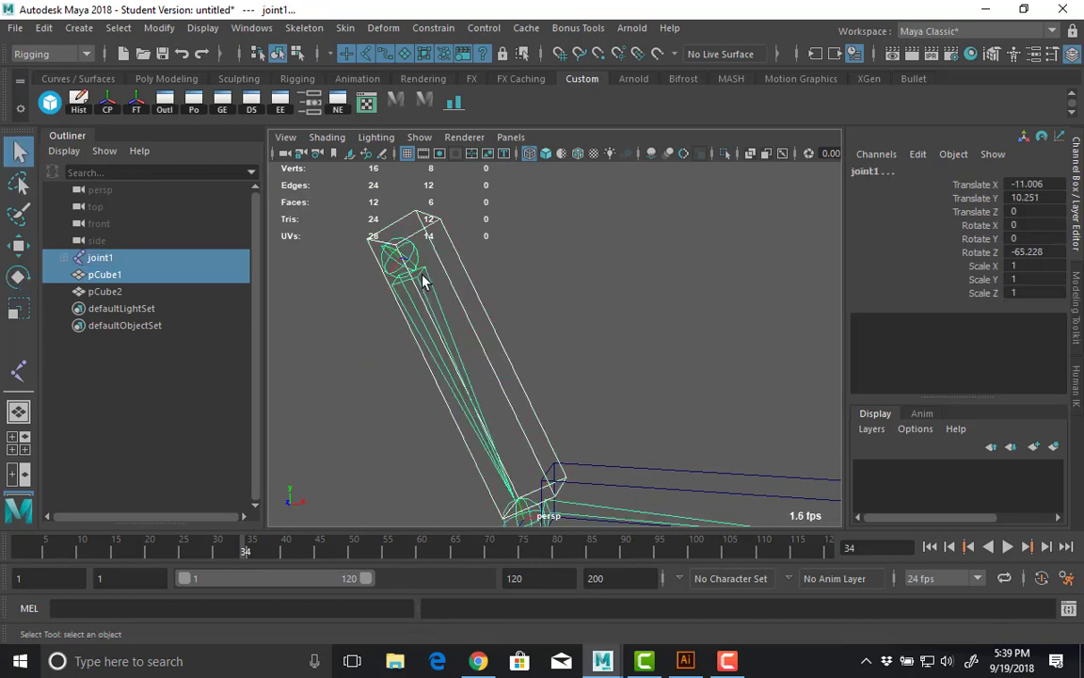
key("p")
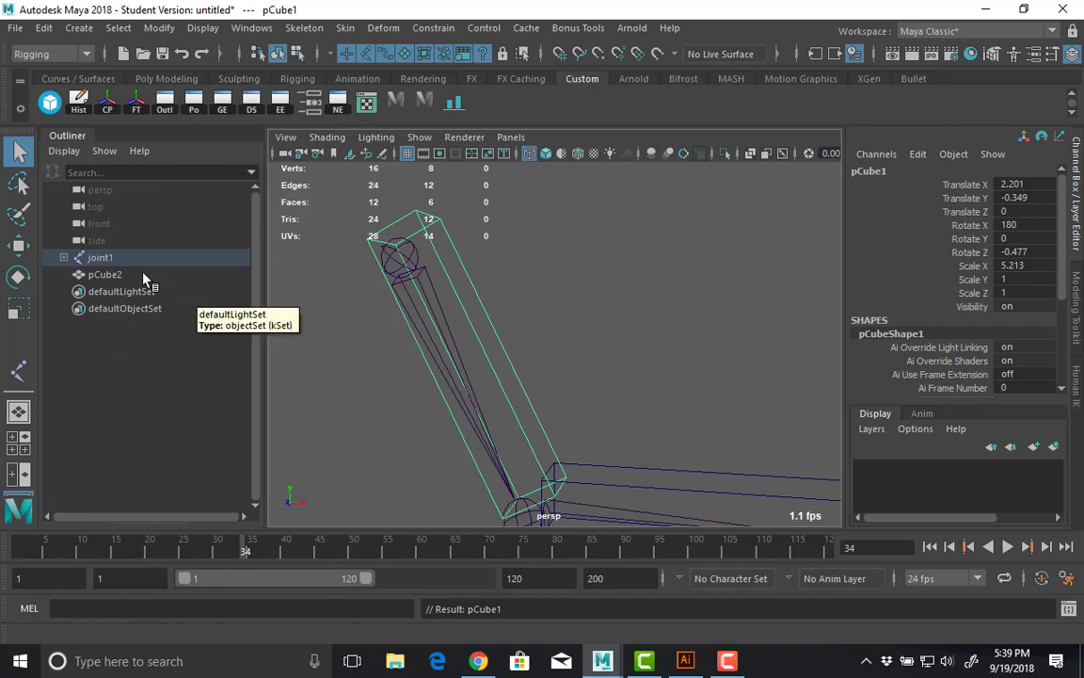
left_click(63, 257)
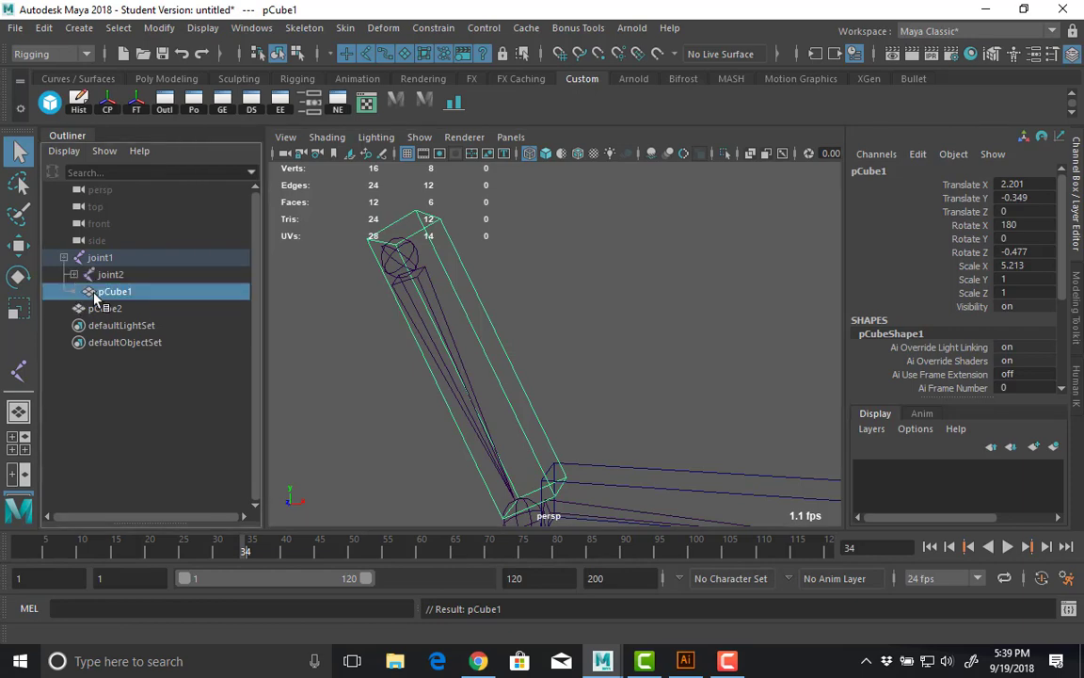
Parent the lower cube to the middle joint.
left_click(638, 479)
left_click_drag(651, 452, 592, 350, "alt")
left_click(595, 356, "shift")
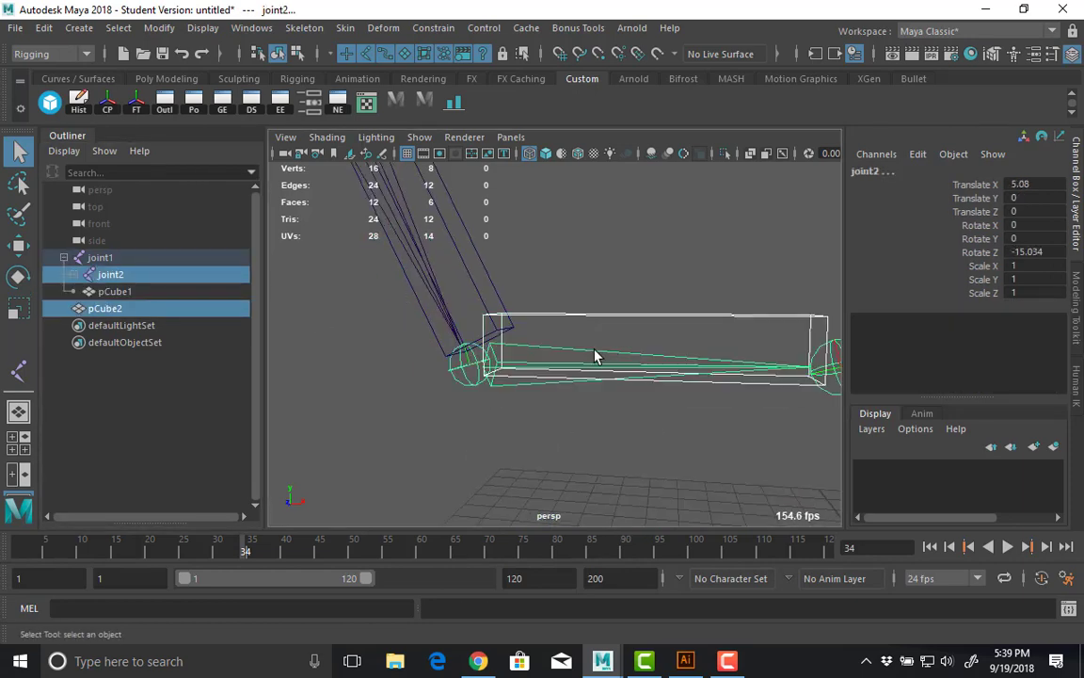
key("p")
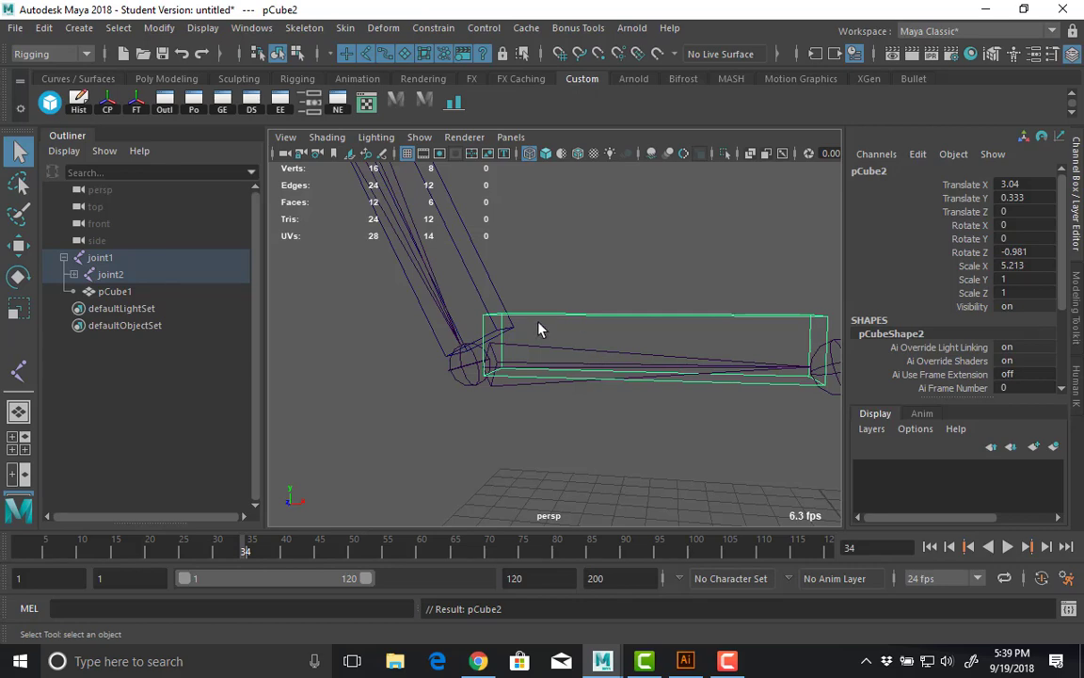
Unparent both cubes from the joints and clear the selection.
left_click(495, 316)
key("shift+p")
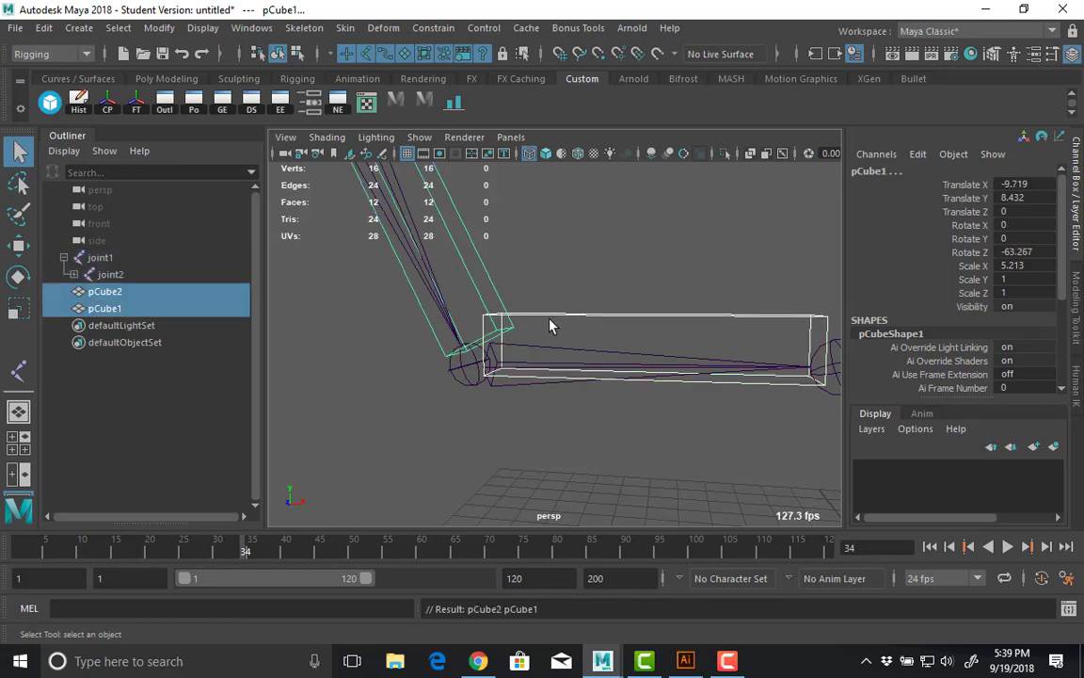
left_click(555, 249)
middle_click_drag(472, 221, 494, 367, "alt")
Parent the root joint to the upper cube, reversing the usual hierarchy, and clear the selection.
left_click(387, 271)
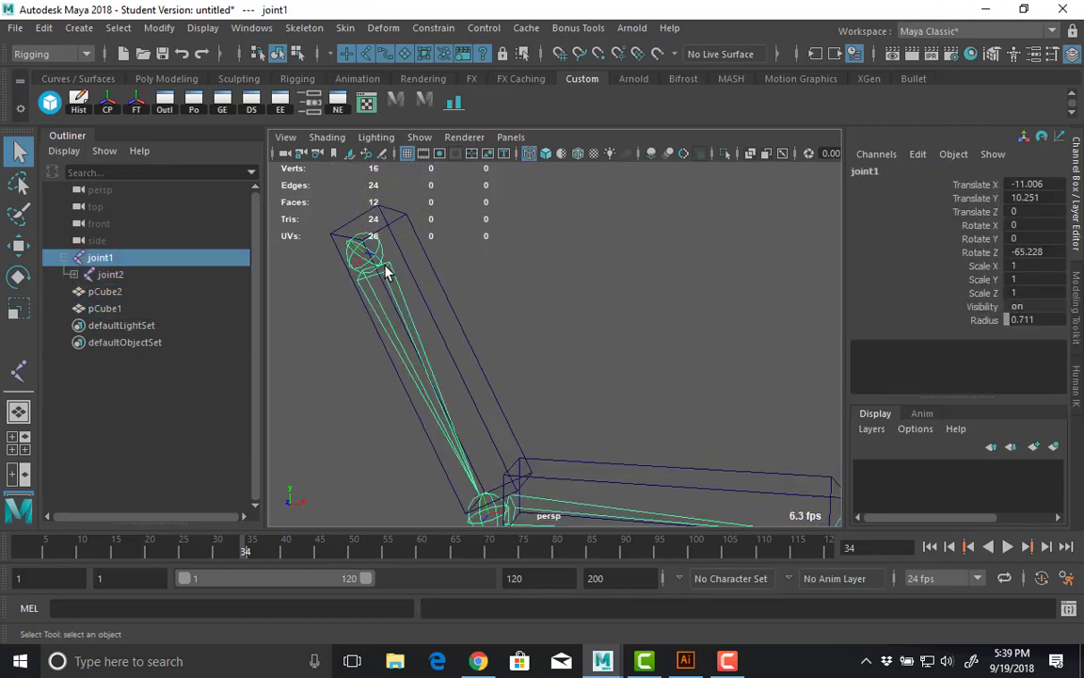
left_click(419, 242, "shift")
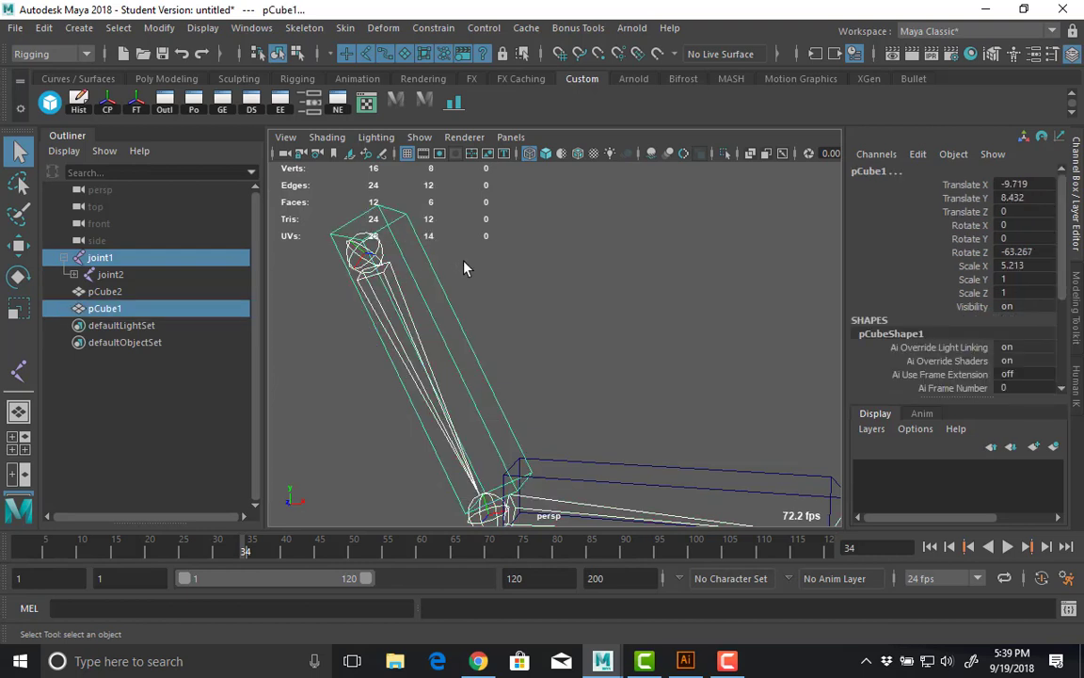
key("p")
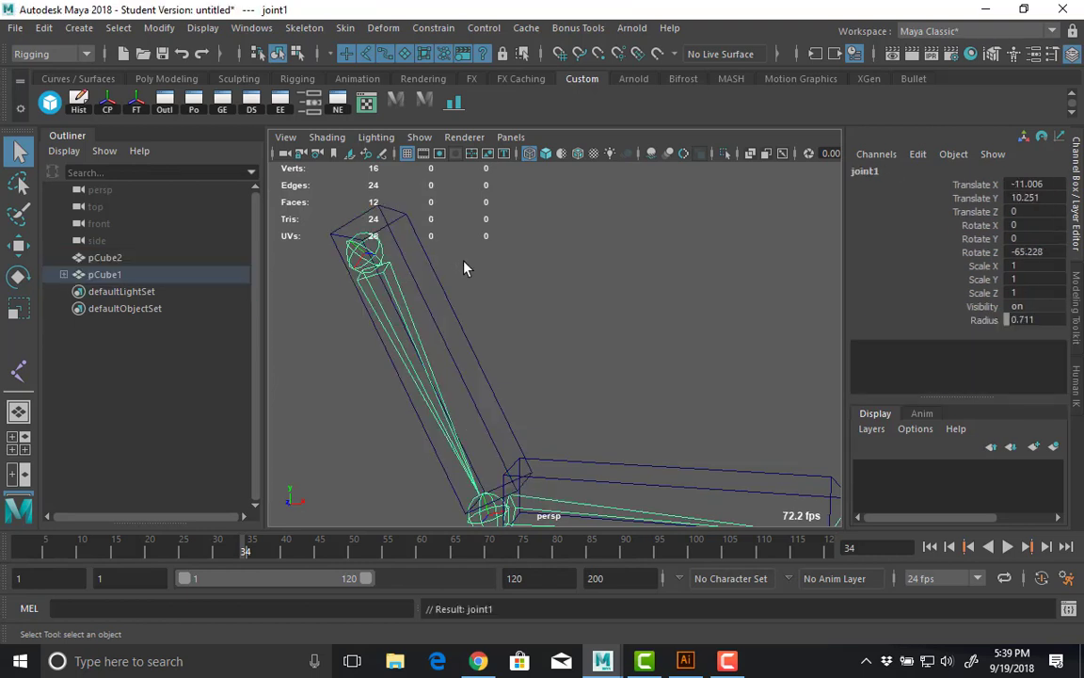
left_click(440, 262)
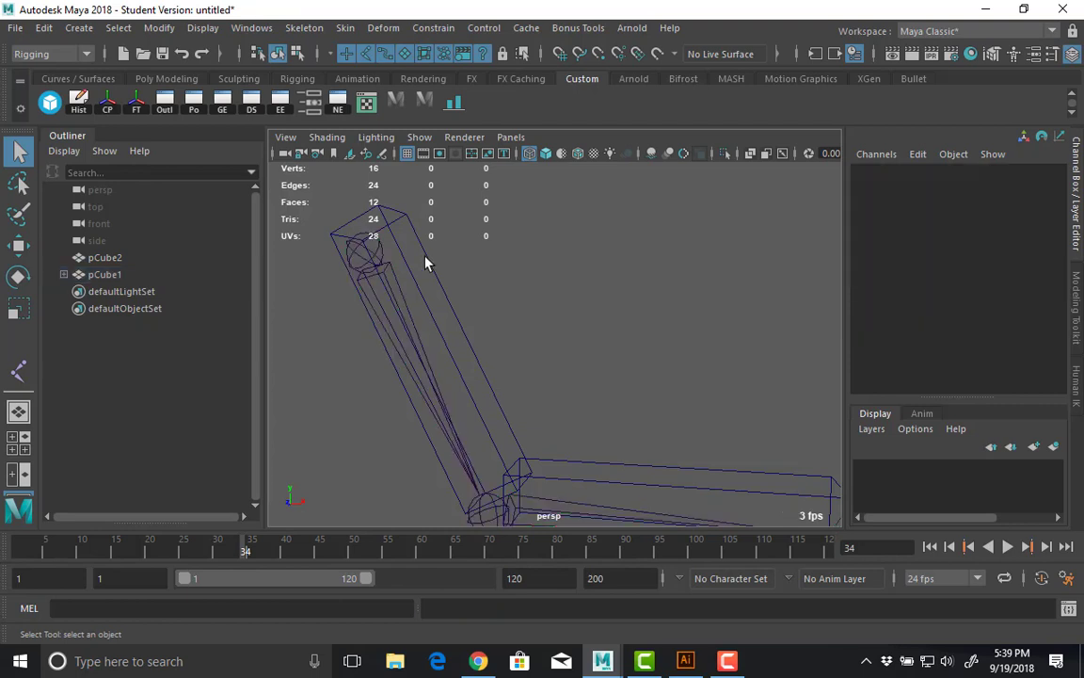
Parent the middle joint to the lower cube.
left_click_drag(564, 371, 519, 392, "alt")
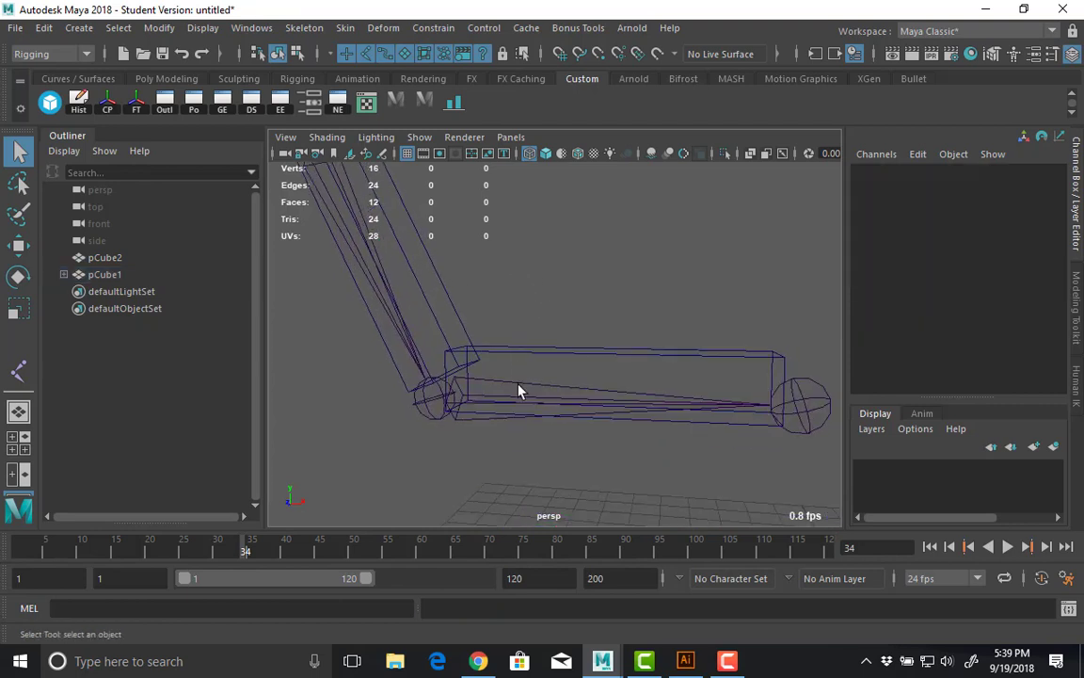
left_click(524, 392)
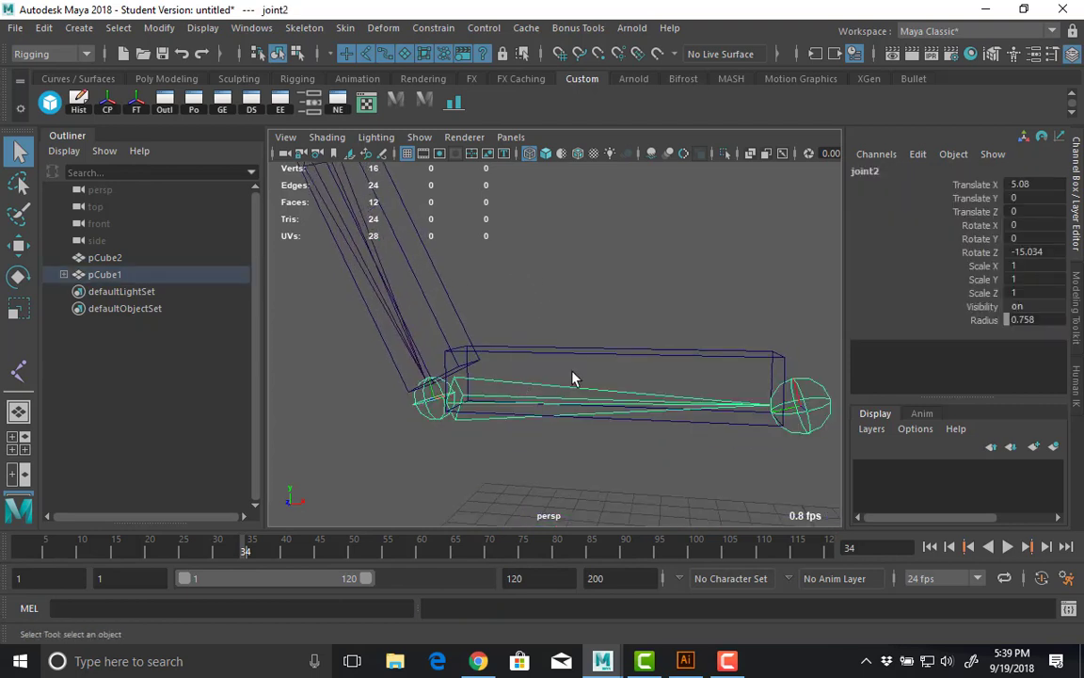
left_click_drag(587, 303, 587, 302, "shift")
key("p")
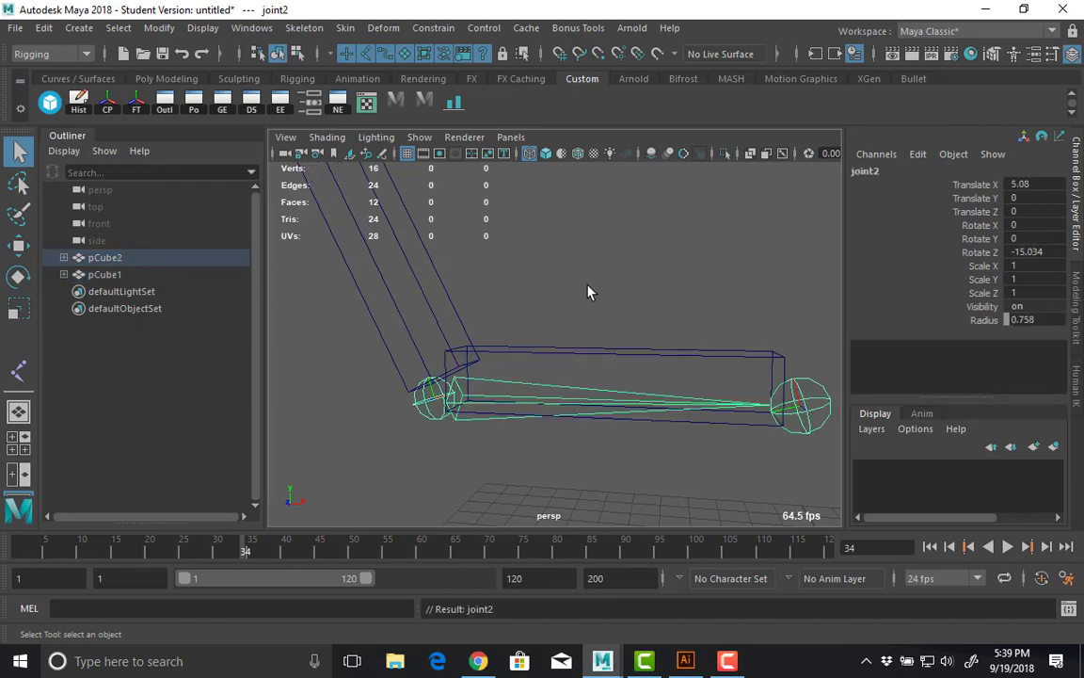
left_click_drag(570, 250, 551, 295, "alt")
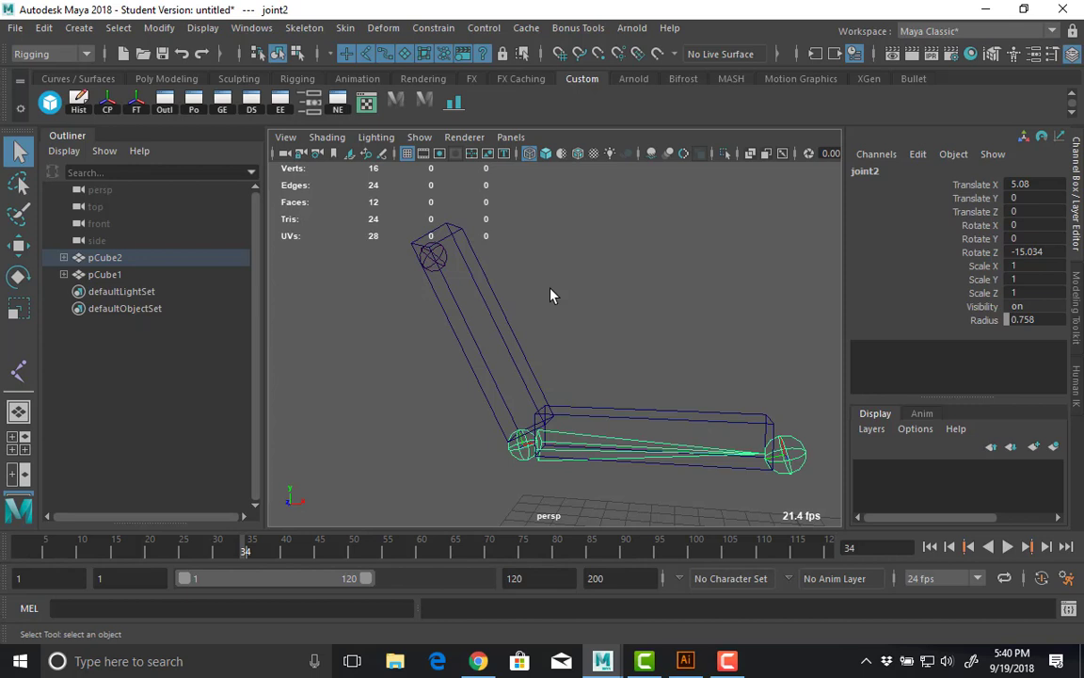
Undo parenting the joints to the cubes, and delete the joint chain and both cubes.
key("ctrl+z")
key("ctrl+z")
key("ctrl+z")
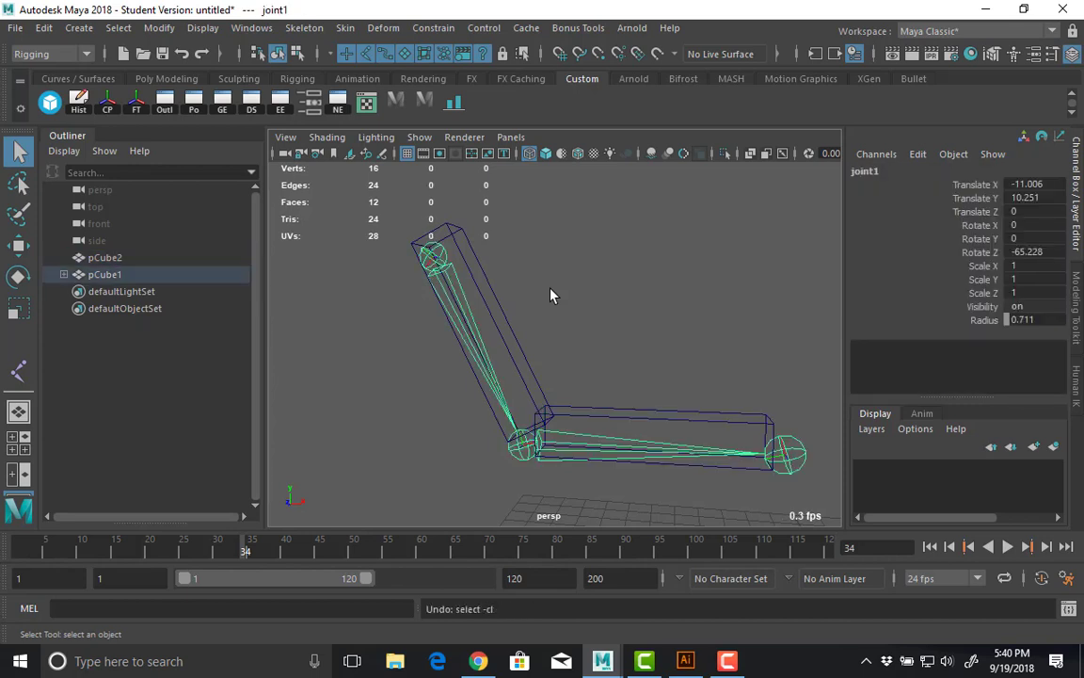
key("ctrl+z")
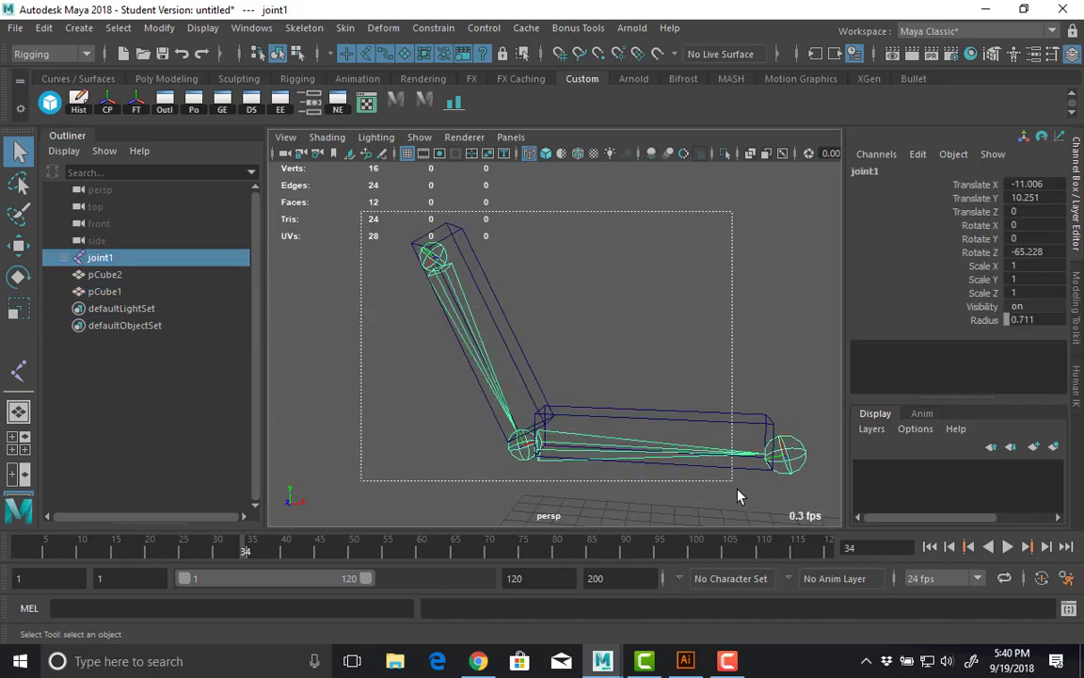
key("ctrl+z")
key("ctrl+z")
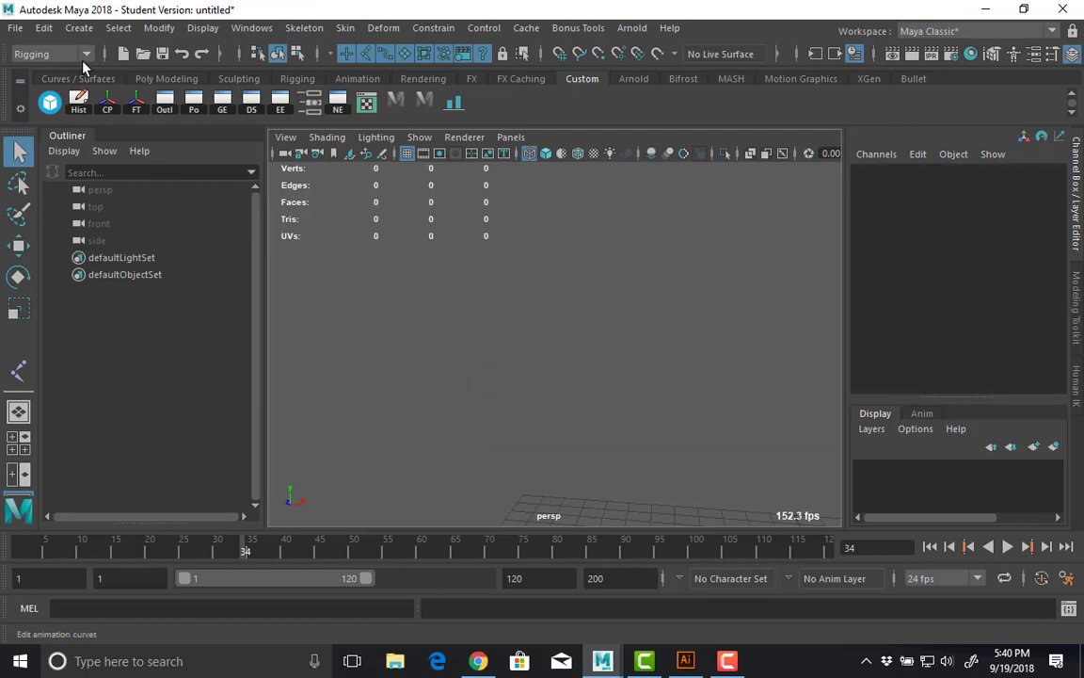
Draw a bent three-joint chain in the front view, snapped to the grid from X 0, Y 17 to X -8, Y 6.
left_click(304, 29)
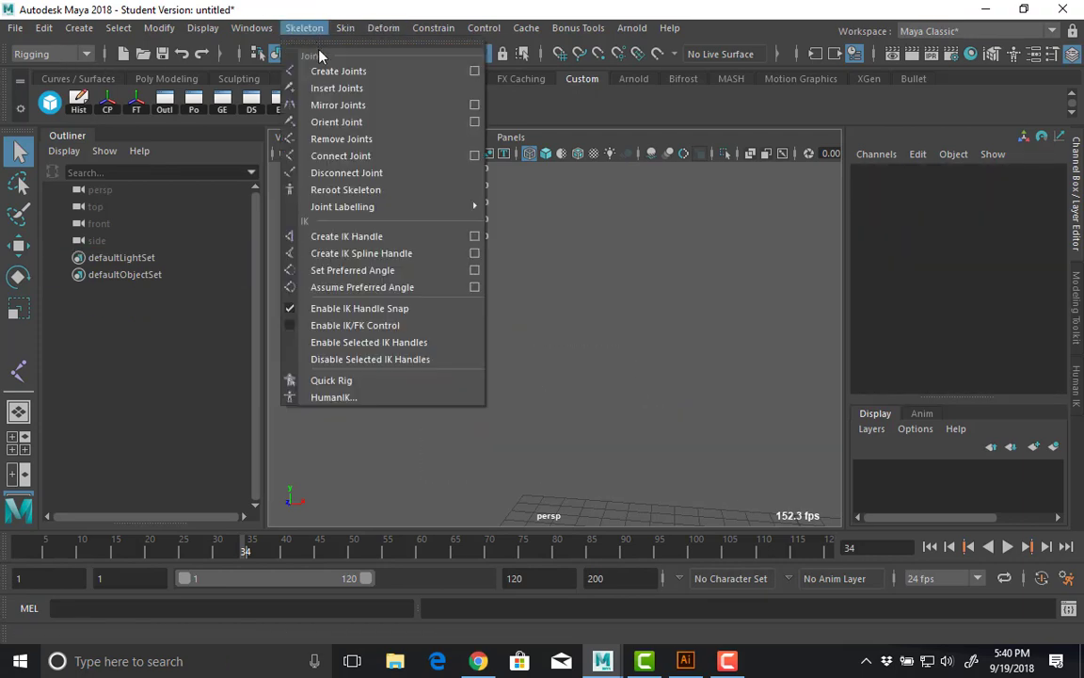
left_click(324, 70)
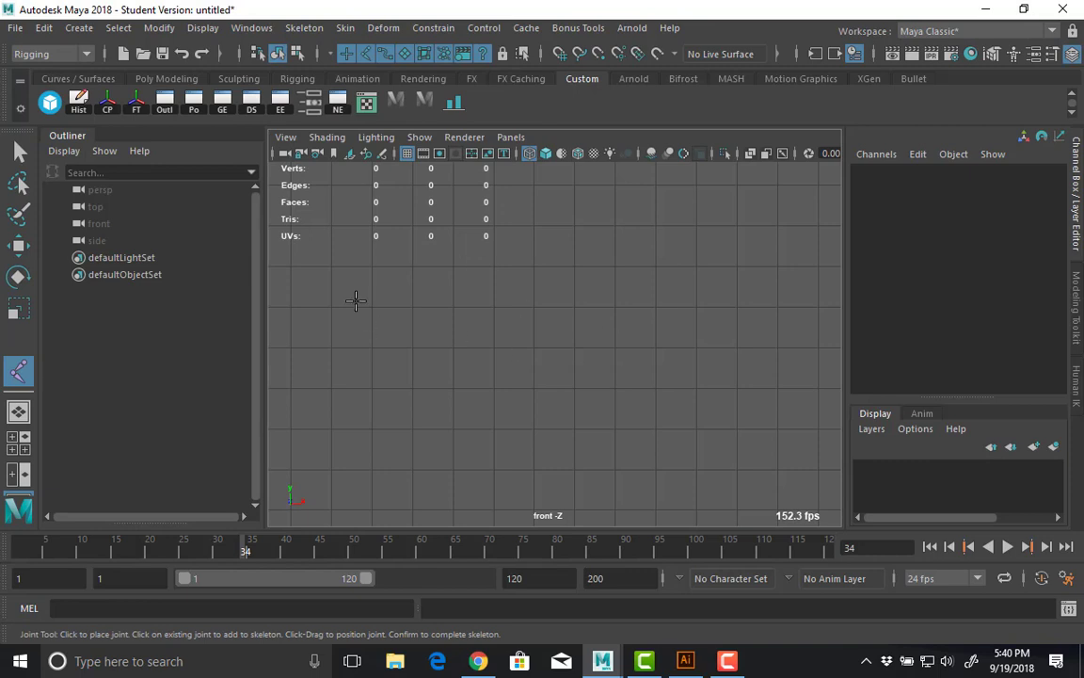
scroll(356, 302, "down", 3)
left_click(718, 237)
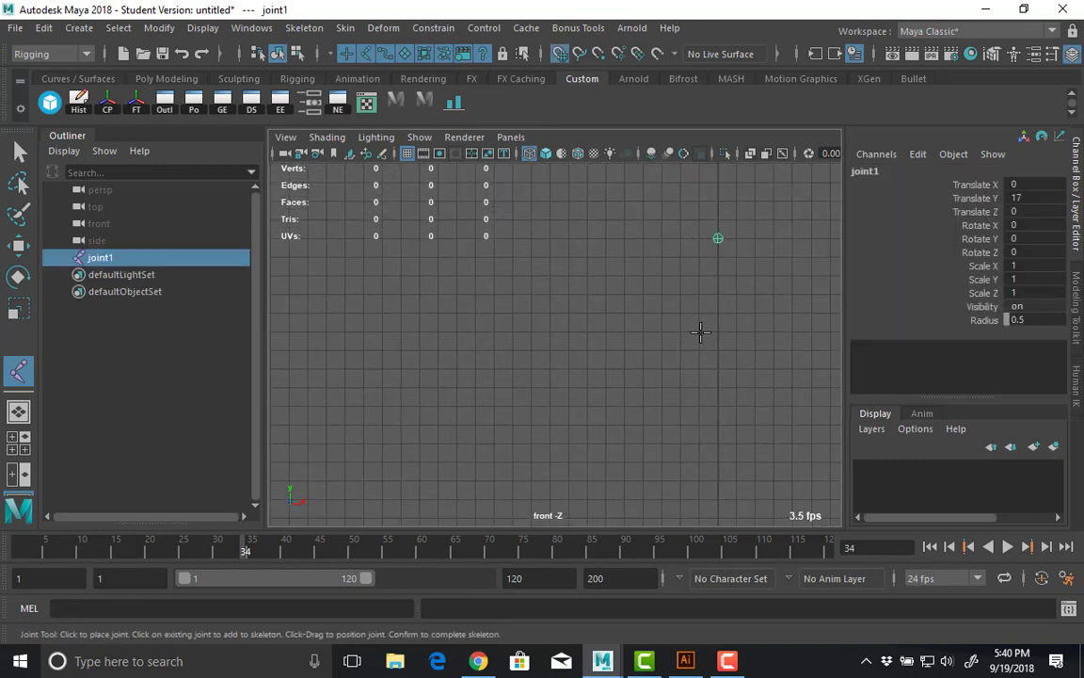
left_click(699, 369)
left_click(569, 442)
key("Return")
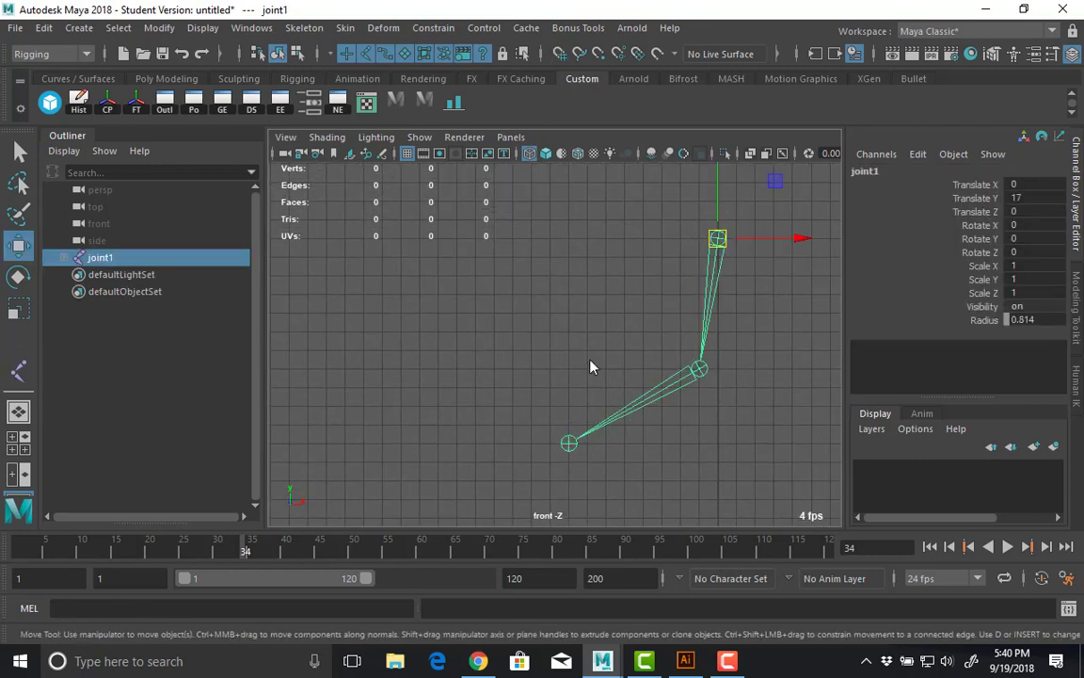
Switch back to the perspective view and frame the whole joint chain.
key("space")
left_click_drag(590, 361, 588, 287)
scroll(546, 322, "down", 3)
middle_click_drag(547, 322, 468, 386, "alt")
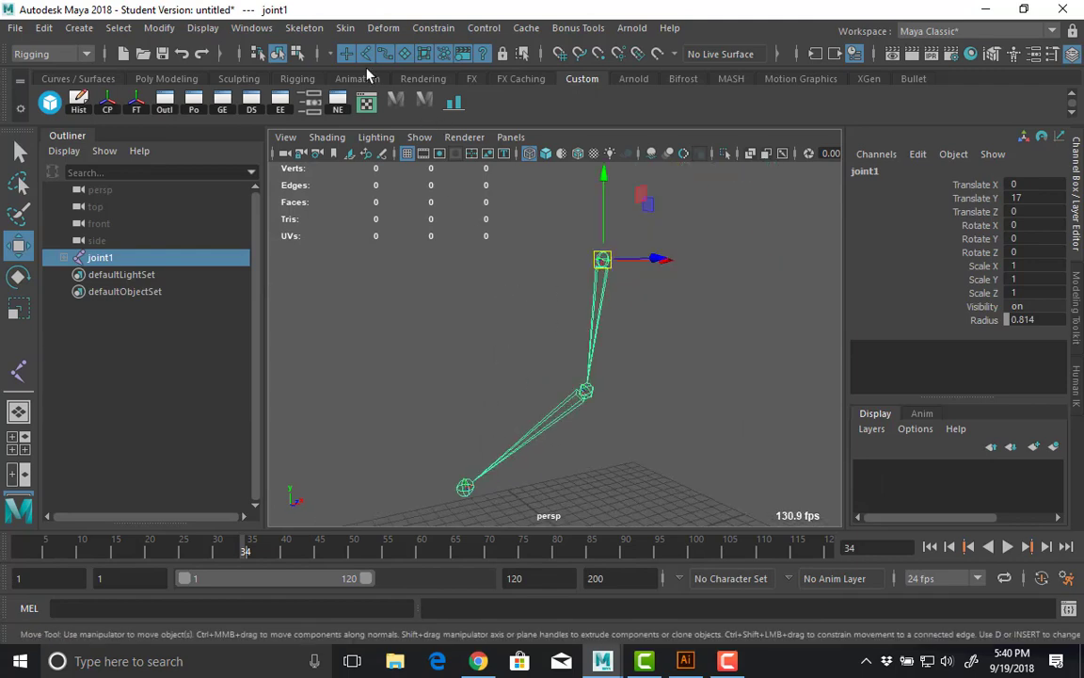
left_click(304, 27)
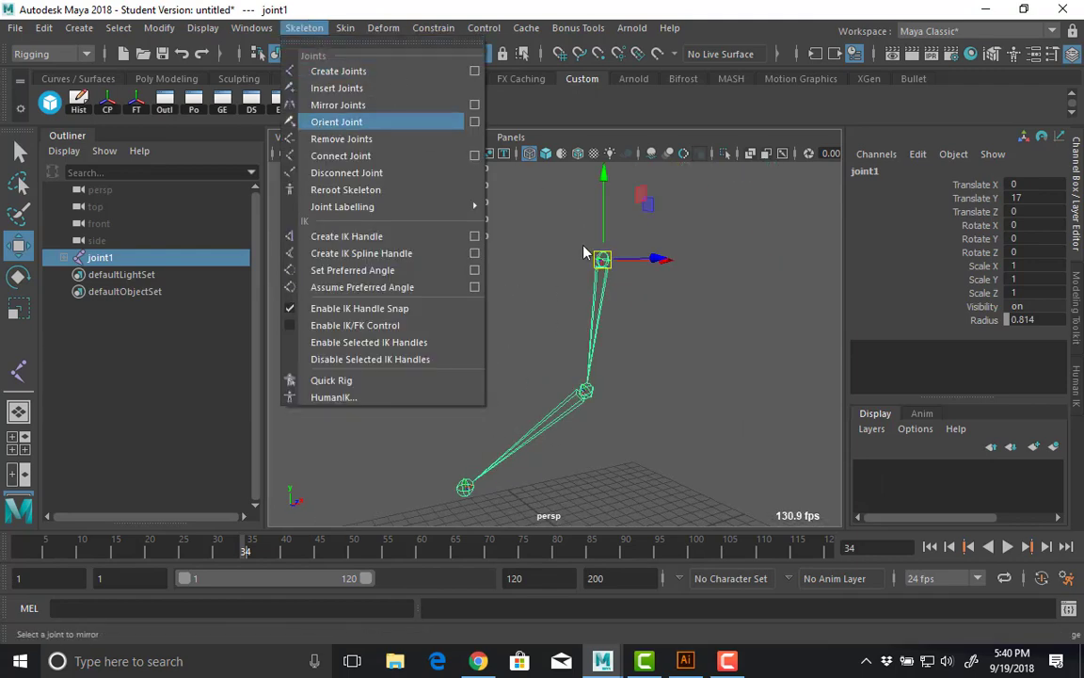
left_click(636, 301)
Rotate the middle joint about -61 degrees around Z, and undo the rotation.
key("e")
left_click(536, 430)
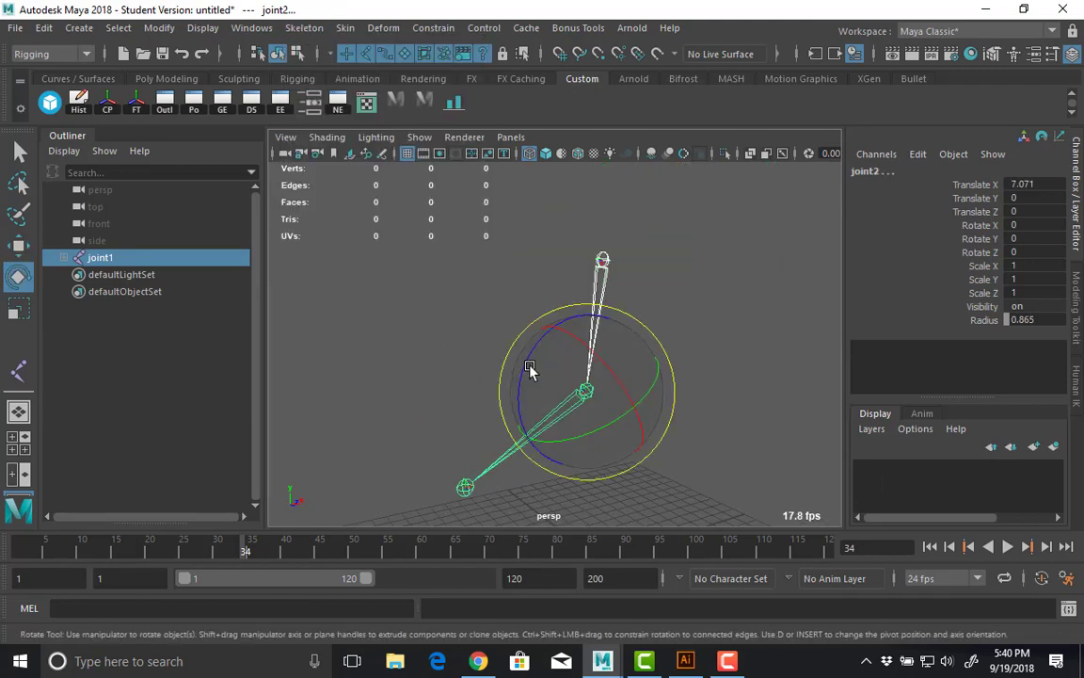
key("Up")
key("Down")
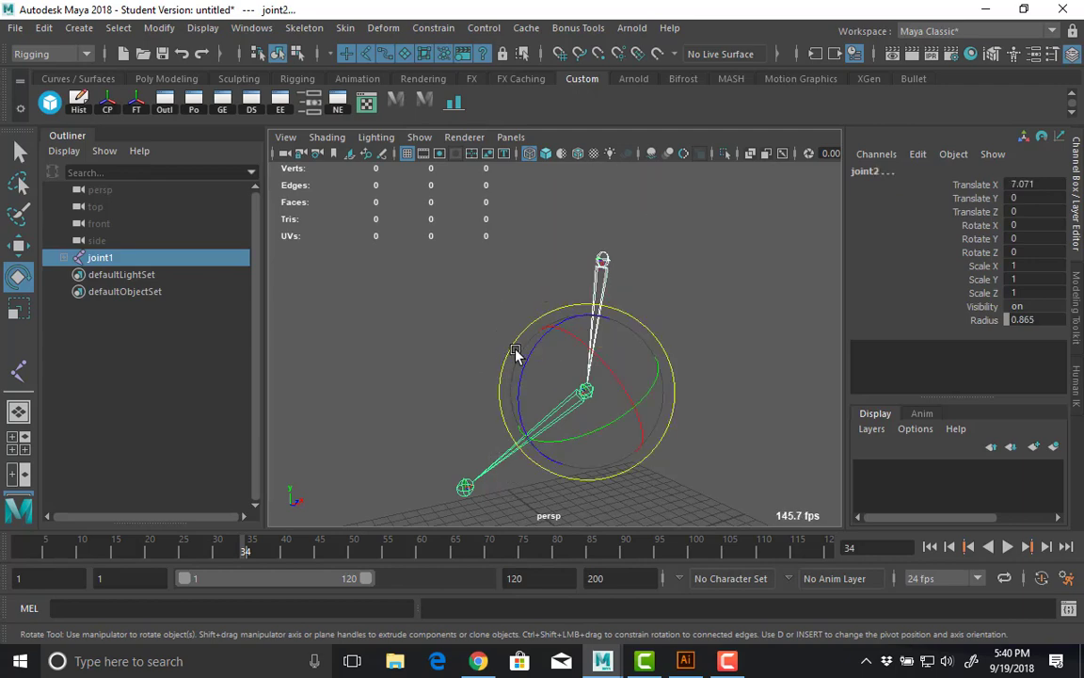
left_click_drag(527, 363, 479, 249)
key("ctrl+z")
Create an IK handle running from the root joint to the end joint.
left_click(310, 29)
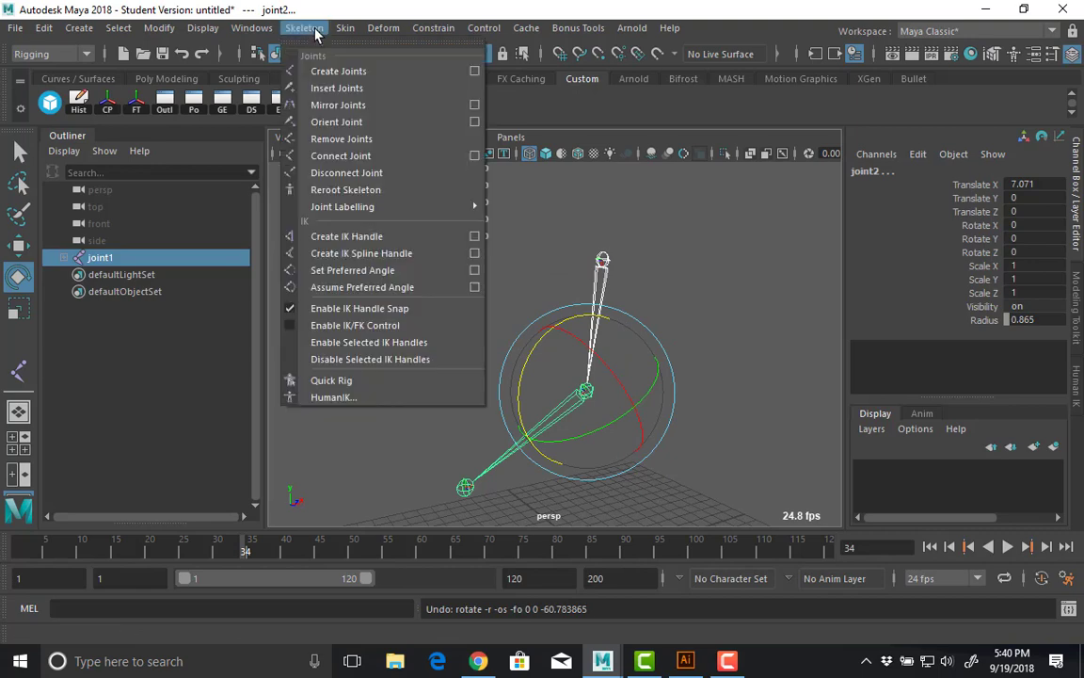
left_click(403, 239)
left_click_drag(569, 241, 633, 316)
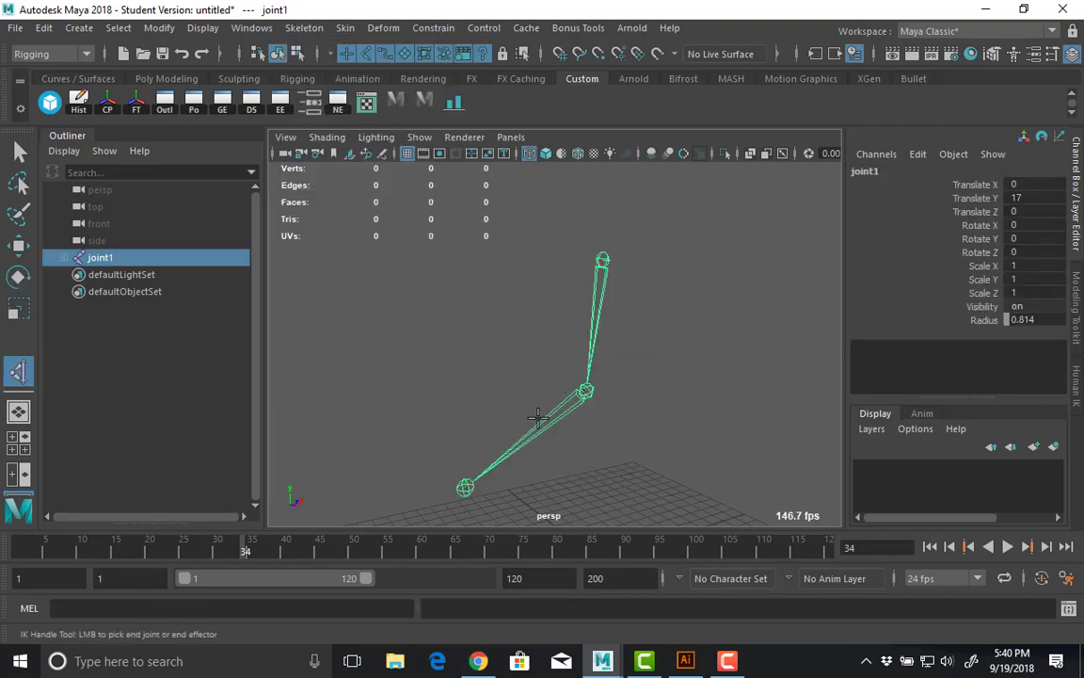
middle_click_drag(538, 417, 555, 372, "alt")
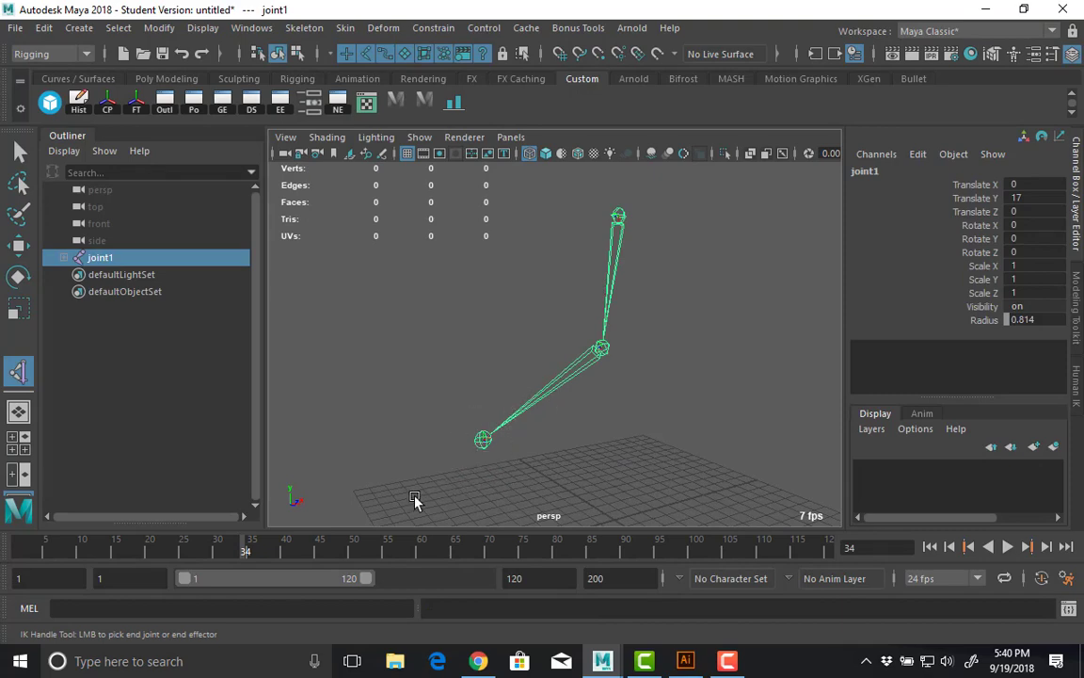
left_click(483, 438)
Undo the test moves of the IK handle and delete the handle.
key("w")
left_click_drag(569, 358, 545, 318, "alt")
key("ctrl+z")
key("ctrl+z")
key("ctrl+z")
key("ctrl+z")
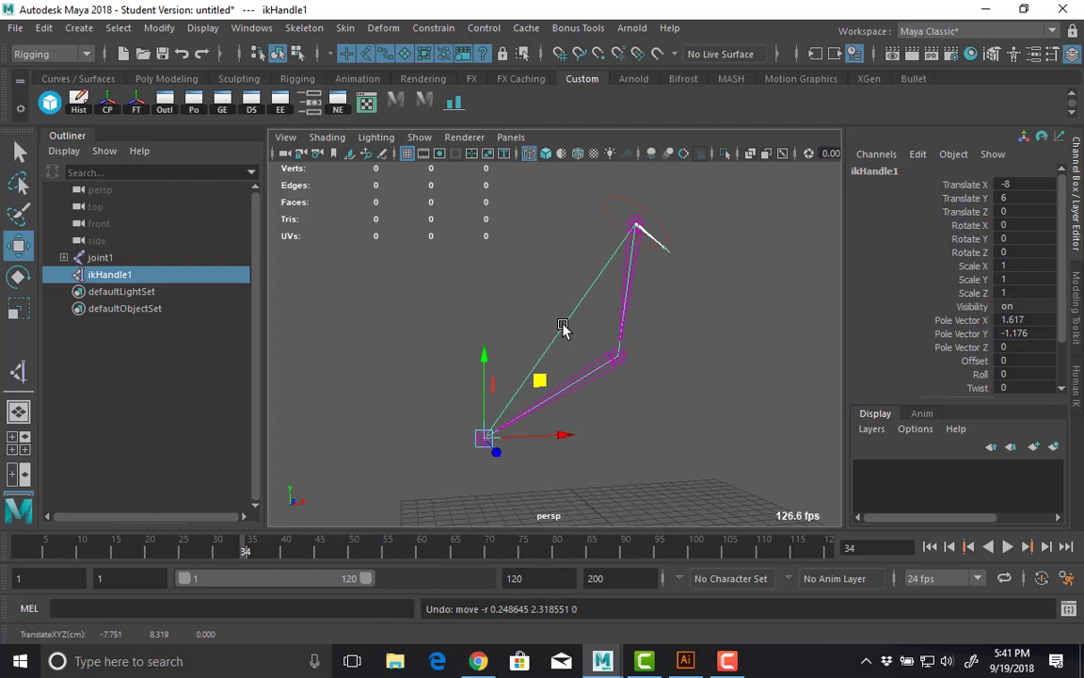
key("Delete")
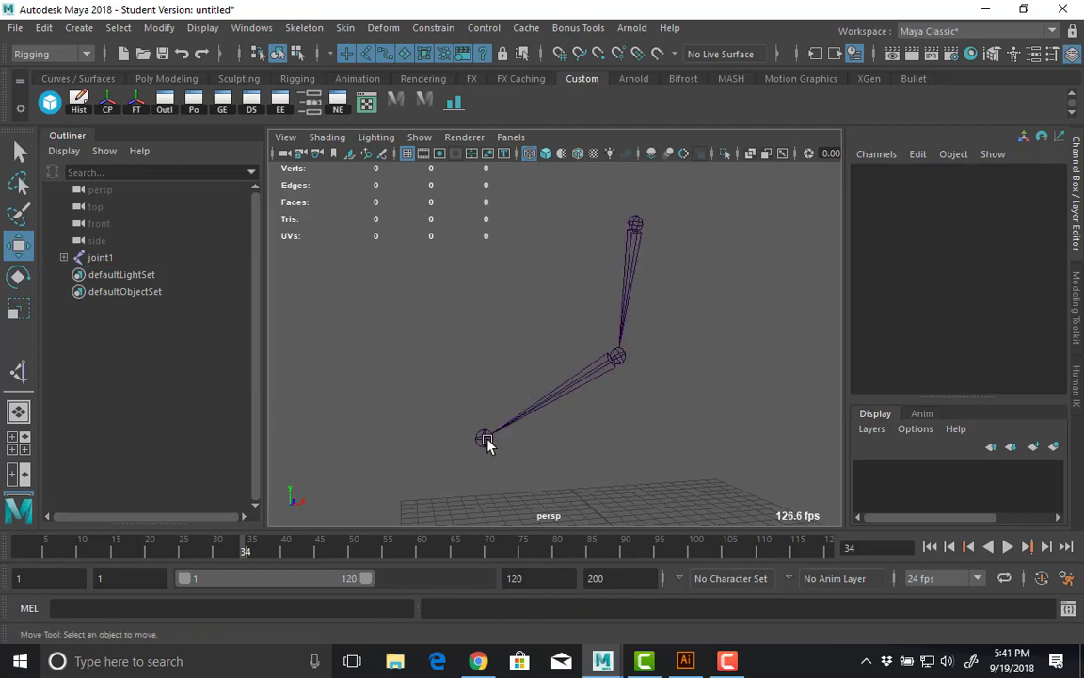
Move the end joint freely to about Translate X 20.3, Y 2.019, Z 3.136, and undo the move.
left_click(485, 437)
middle_click_drag(547, 389, 575, 344, "alt")
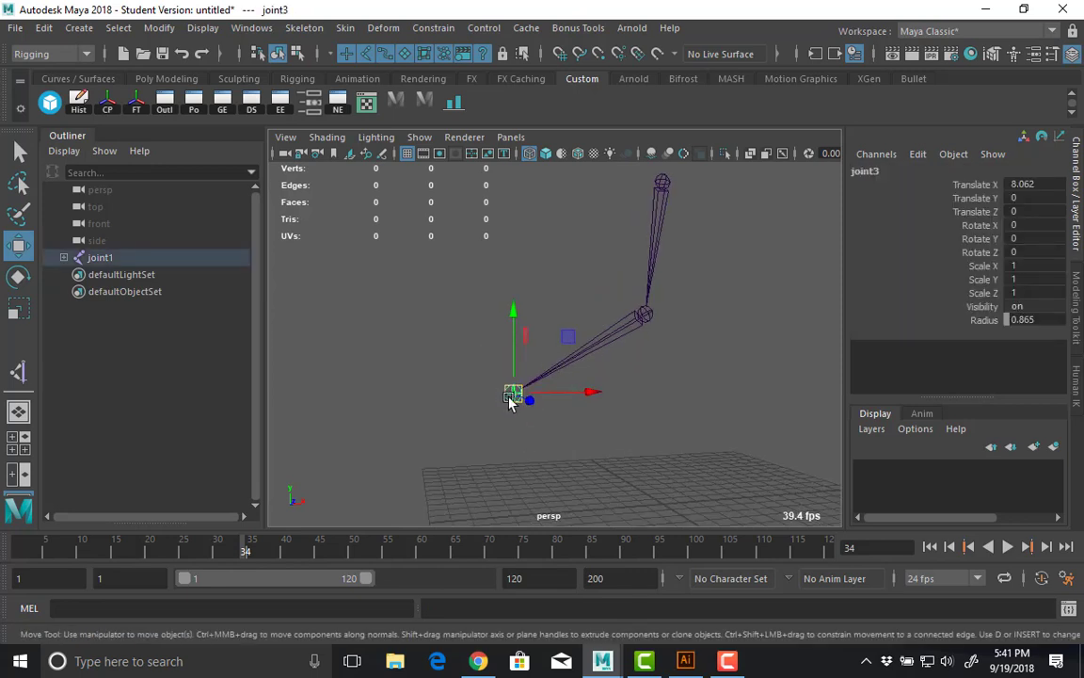
left_click_drag(510, 395, 266, 485)
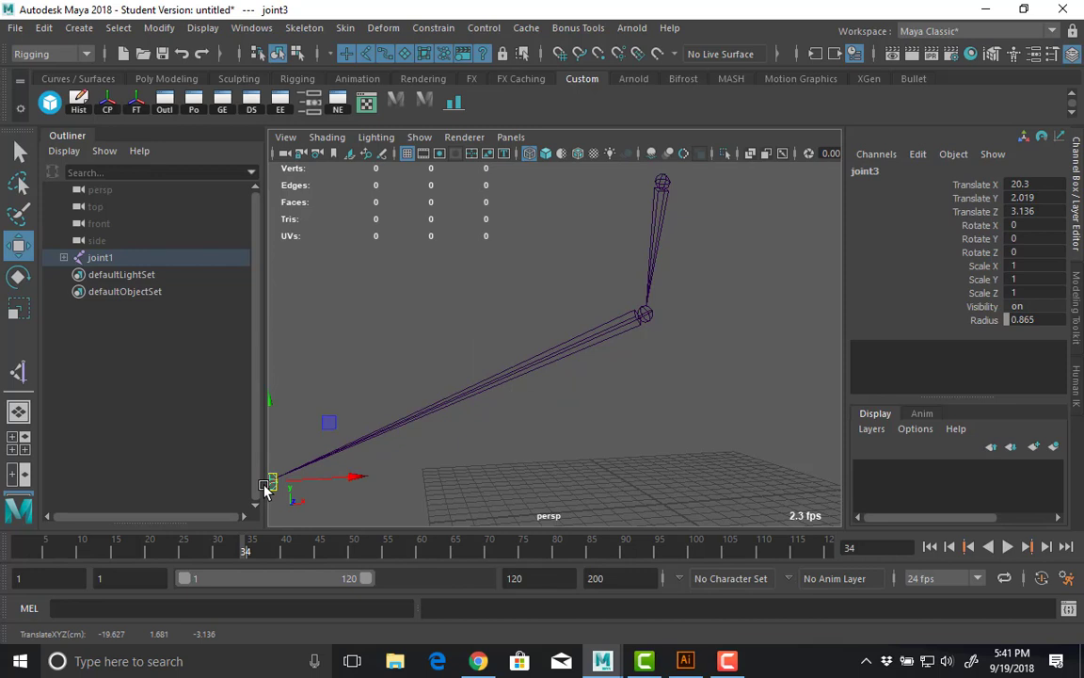
key("ctrl+z")
Move the middle joint freely to about Translate X 23.718, Y 6.553, Z 2.443, and undo the move.
left_click(648, 318)
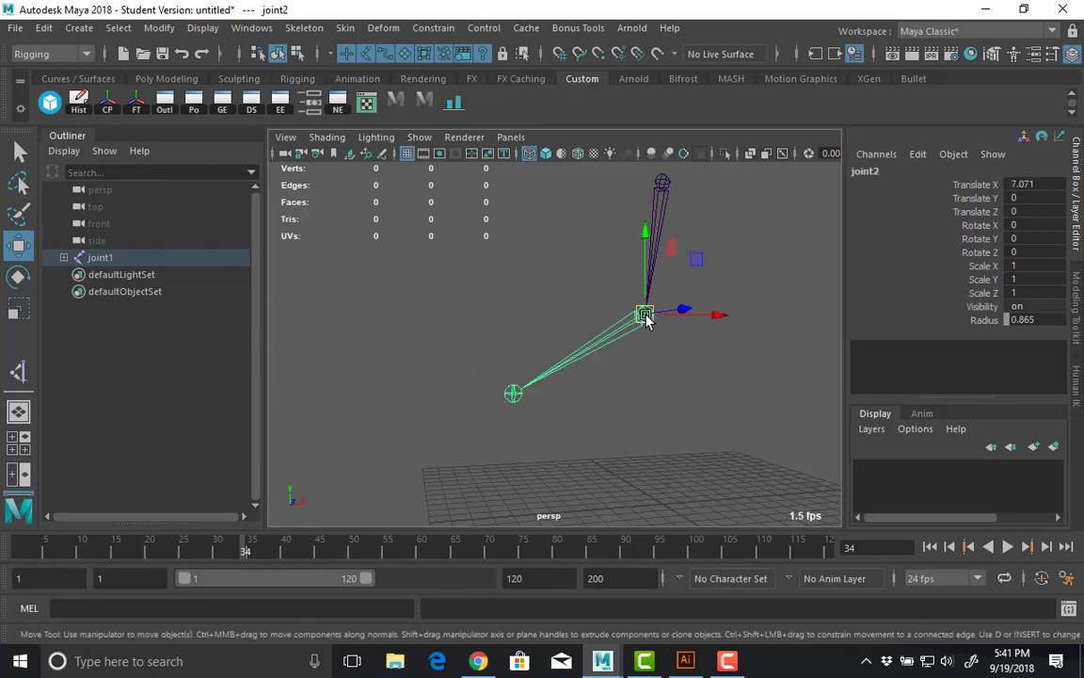
left_click_drag(648, 317, 477, 610)
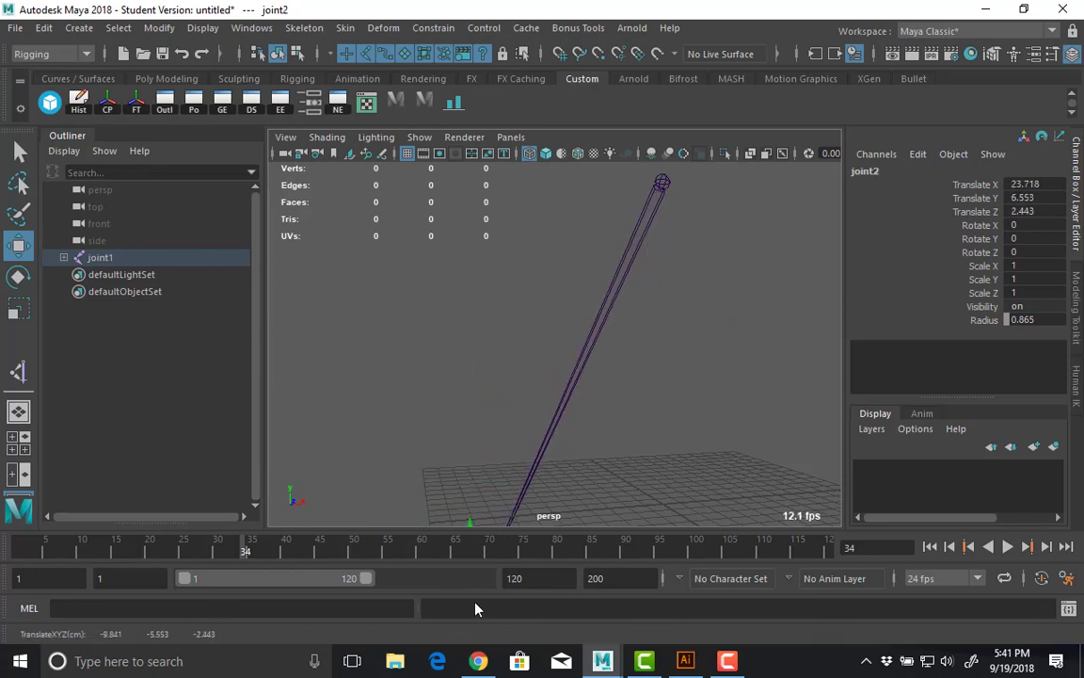
key("ctrl+z")
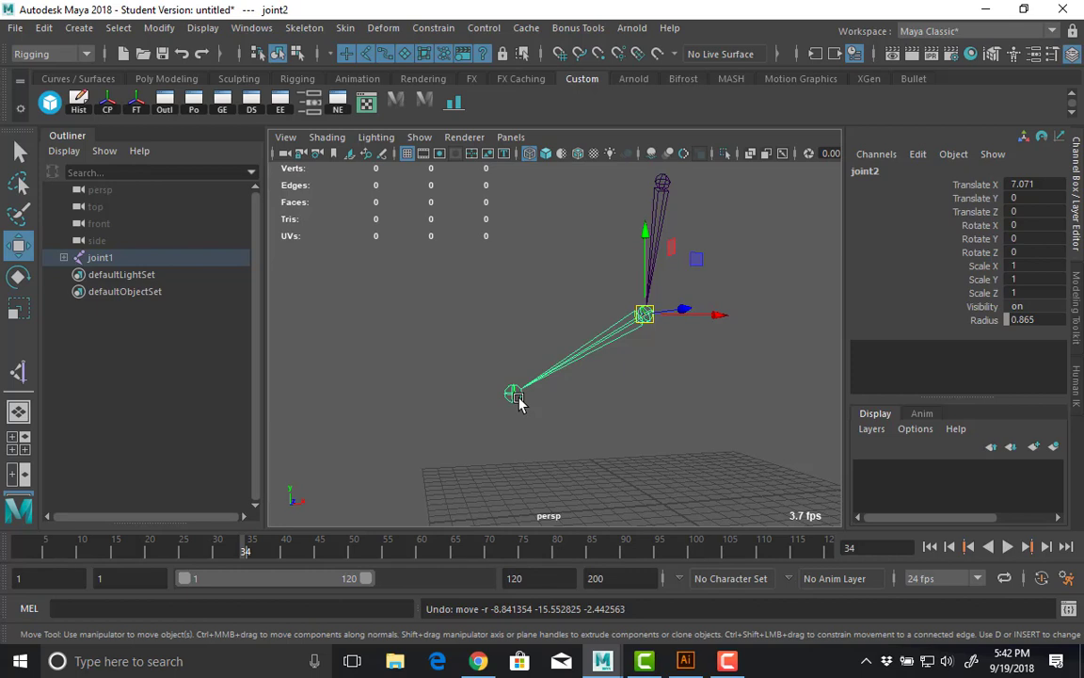
Delete the whole joint chain from its root joint.
middle_click_drag(530, 351, 538, 390, "alt")
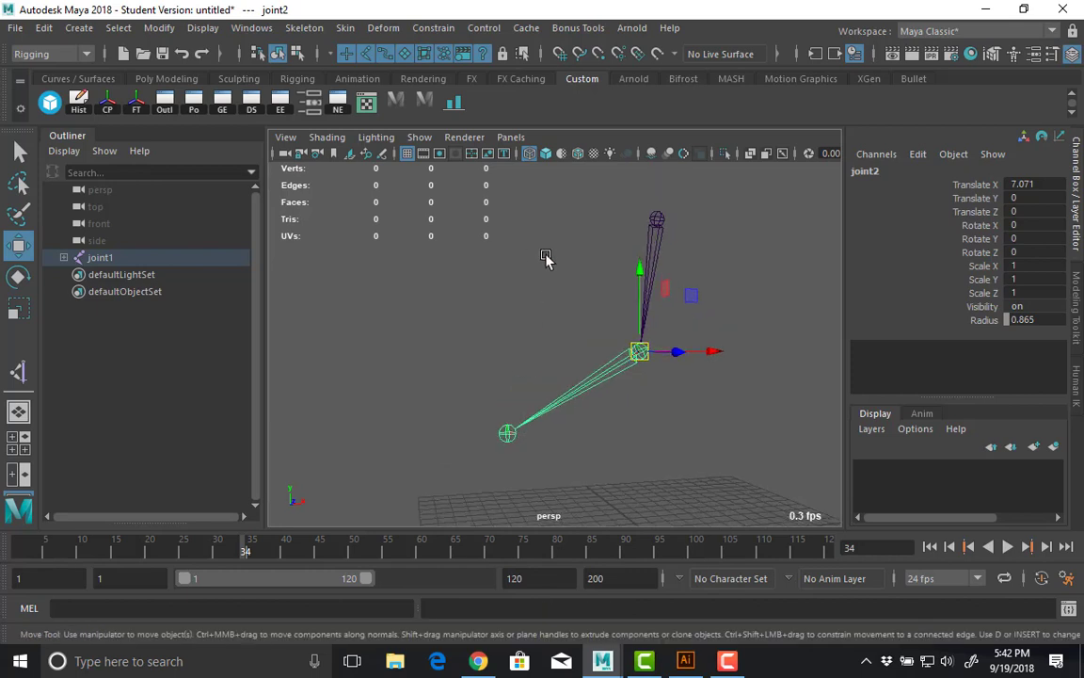
left_click(651, 249)
key("Delete")
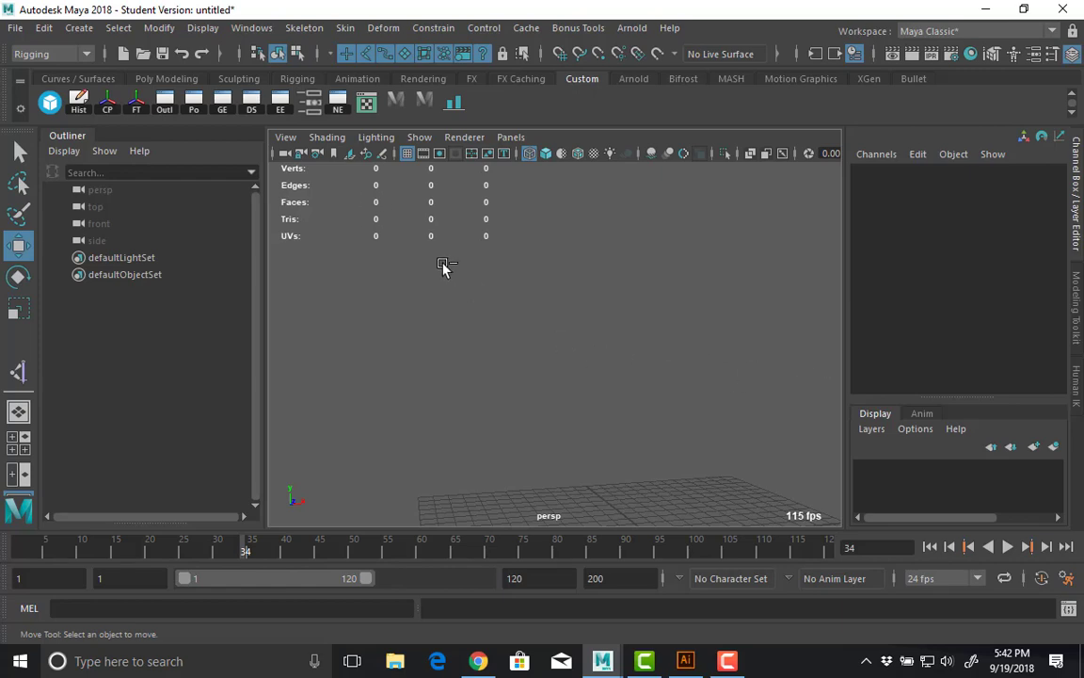
Open the robot2.0007 Maya scene and continue past the student version notice.
key("ctrl+o")
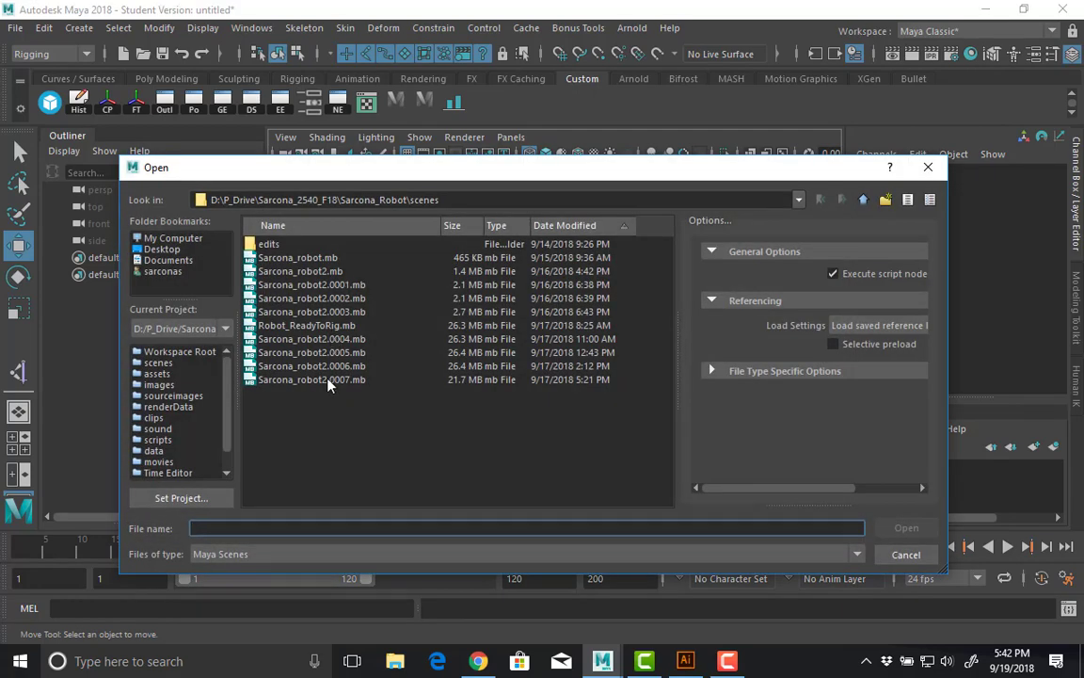
double_click(329, 380)
left_click(529, 336)
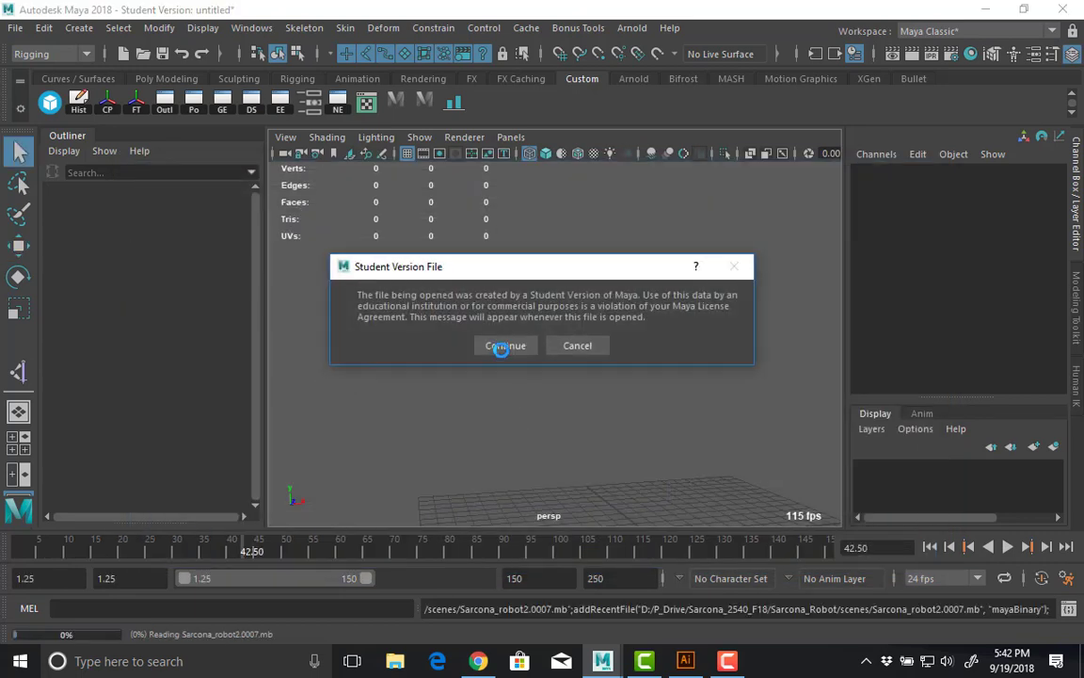
left_click(503, 346)
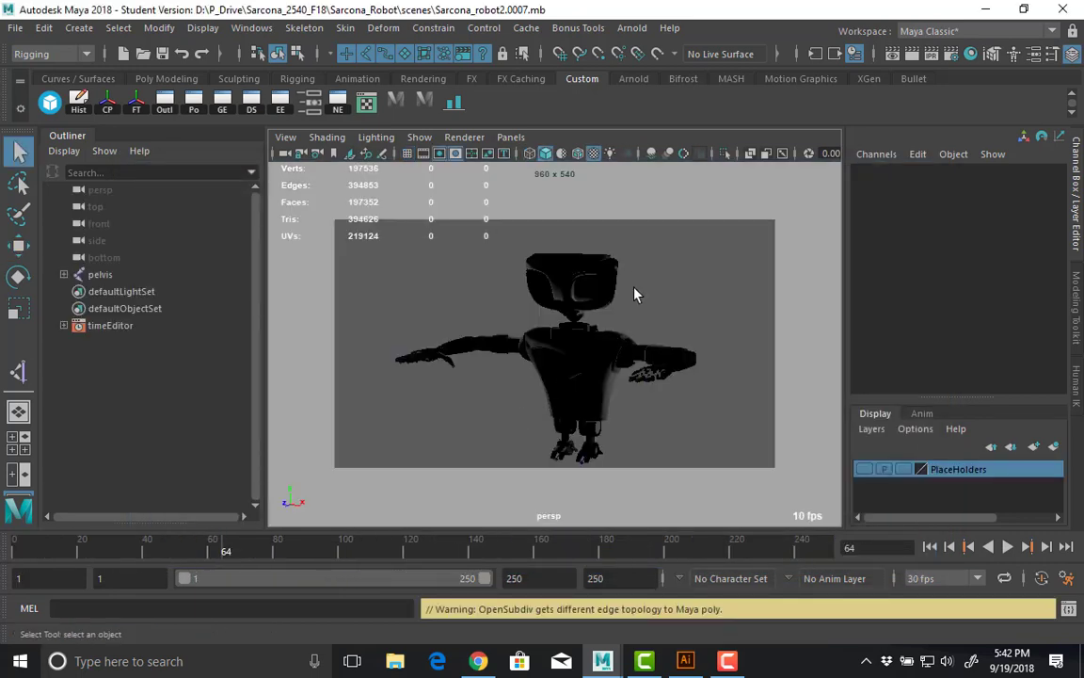
Display the robot shaded and turn off the resolution gate in the perspective view.
key("5")
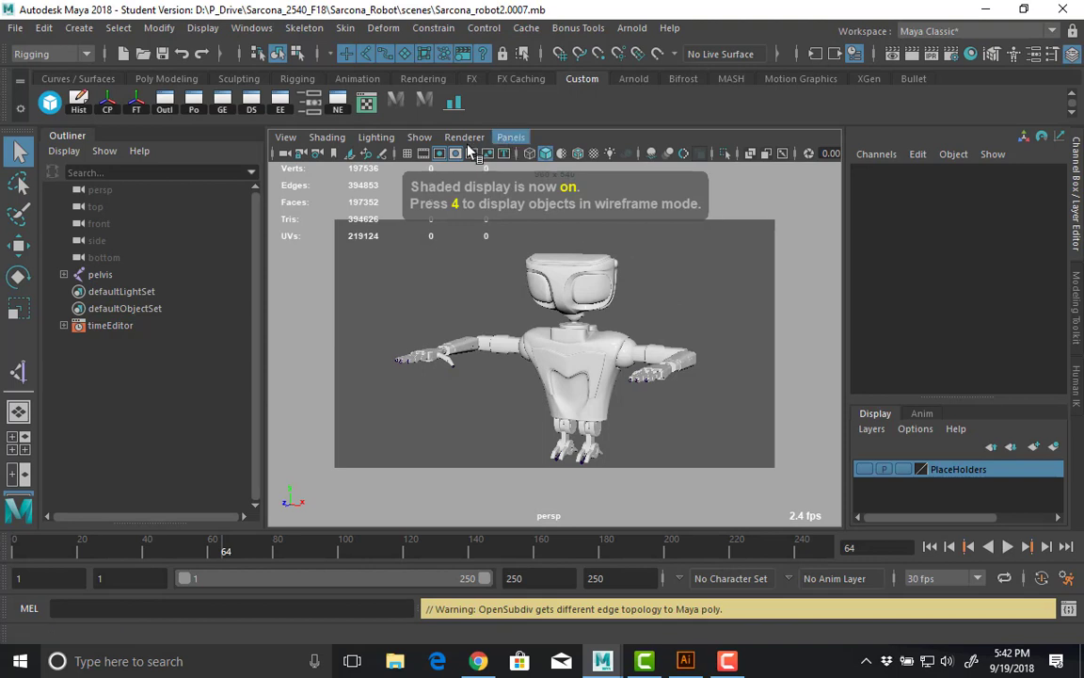
left_click(456, 153)
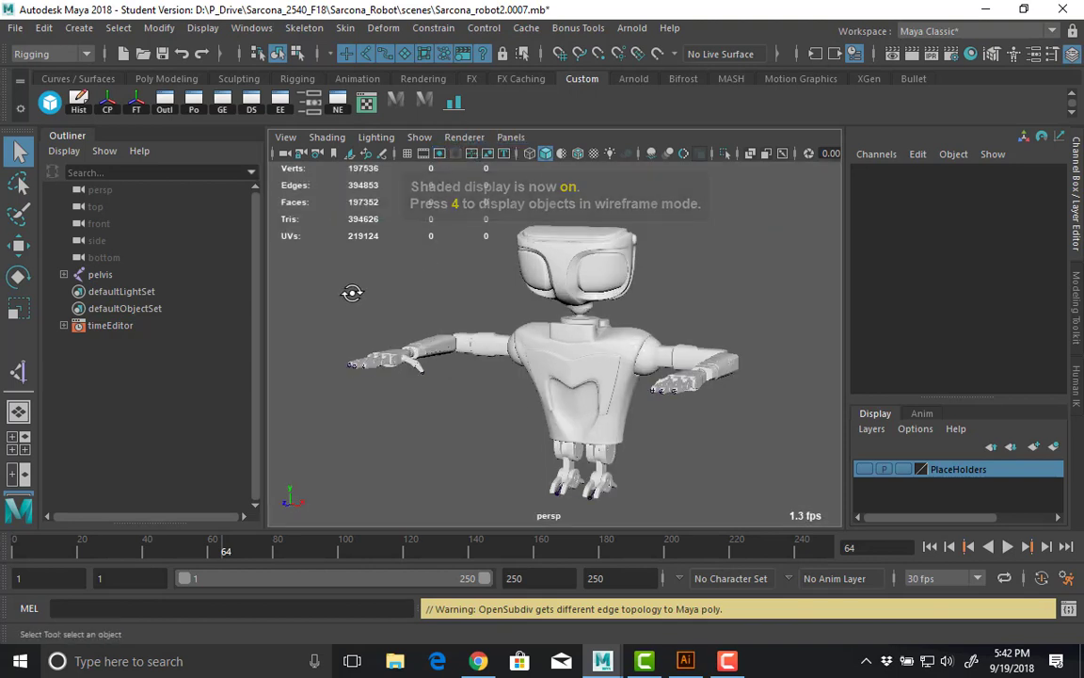
right_click_drag(283, 301, 448, 332, "alt")
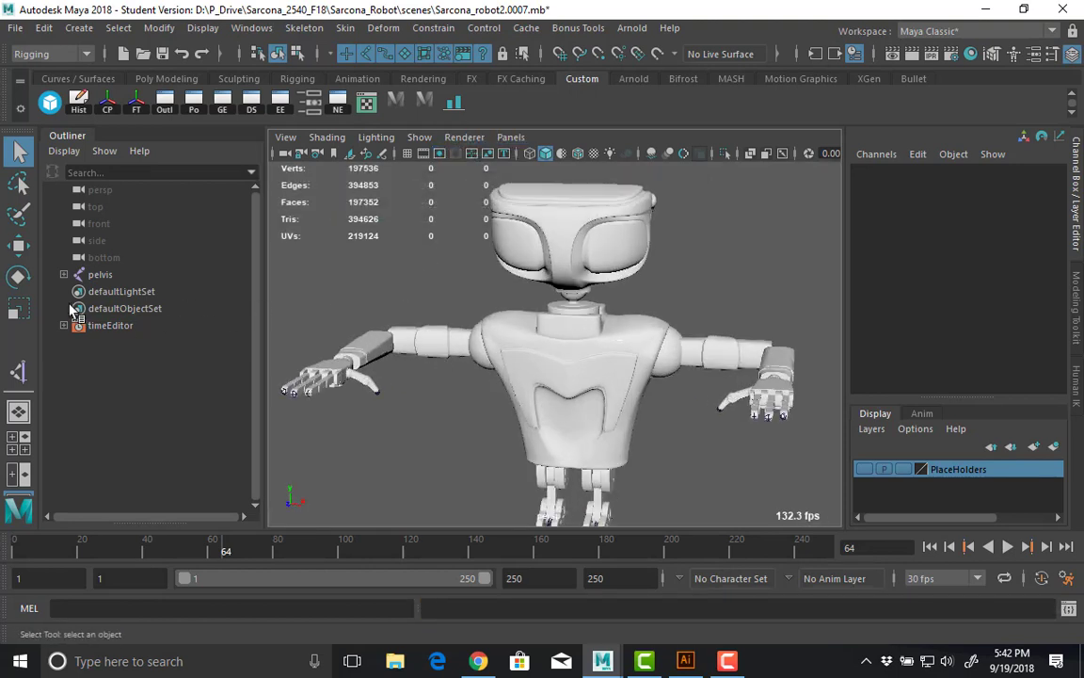
Switch the perspective view to wireframe and hide the polygons to examine the robot's joint skeleton from the pelvis outward.
left_click(121, 274)
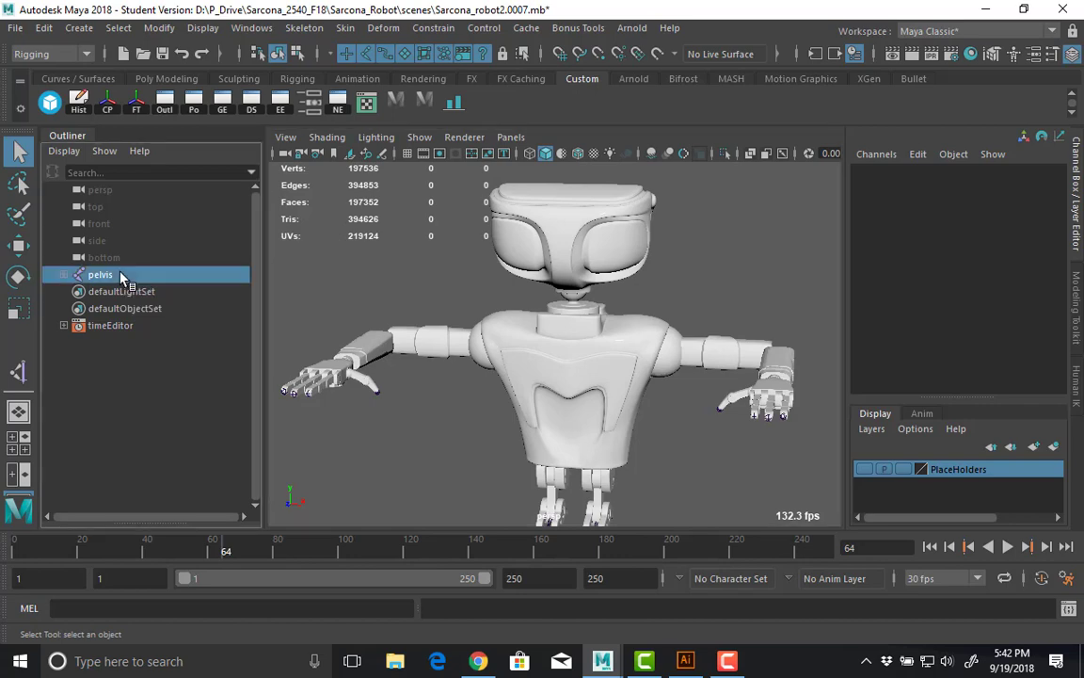
key("4")
left_click_drag(499, 293, 525, 296, "alt")
middle_click_drag(525, 295, 712, 314, "alt")
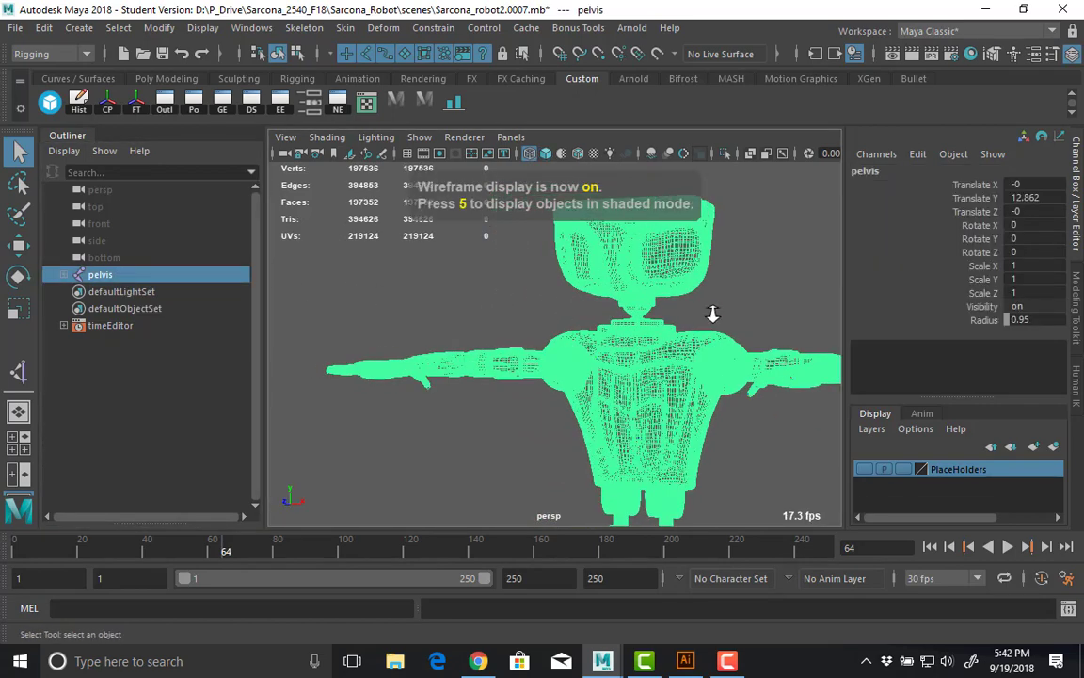
right_click_drag(711, 313, 720, 299, "alt")
left_click(419, 138)
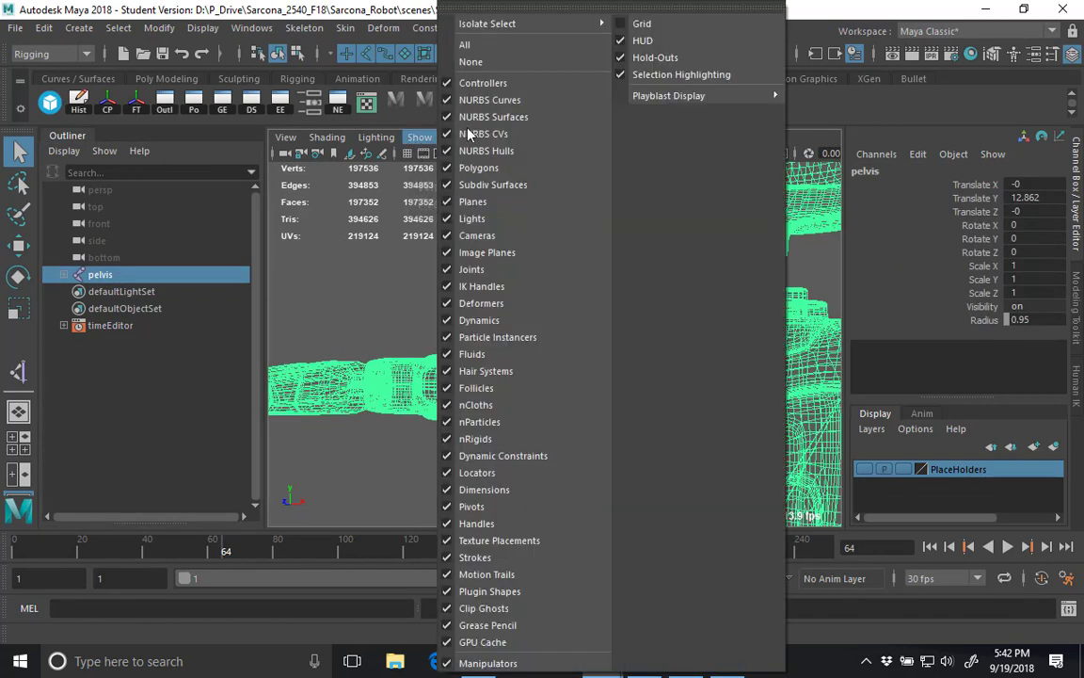
left_click(452, 164)
left_click(600, 363)
right_click_drag(601, 363, 545, 339, "alt")
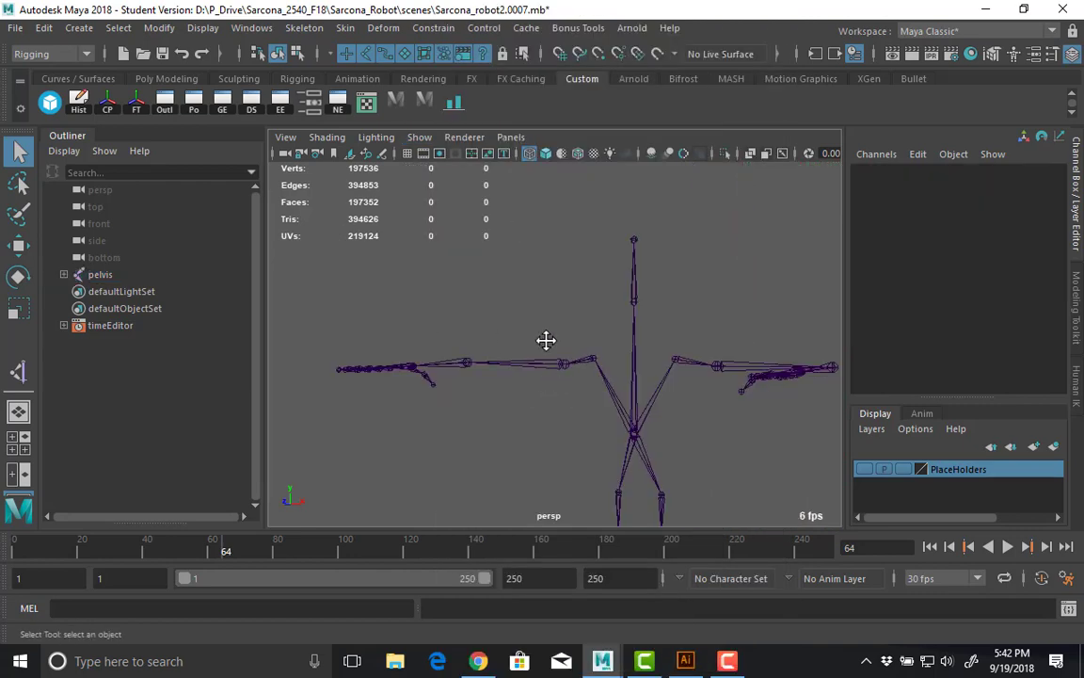
left_click_drag(545, 339, 575, 341, "alt")
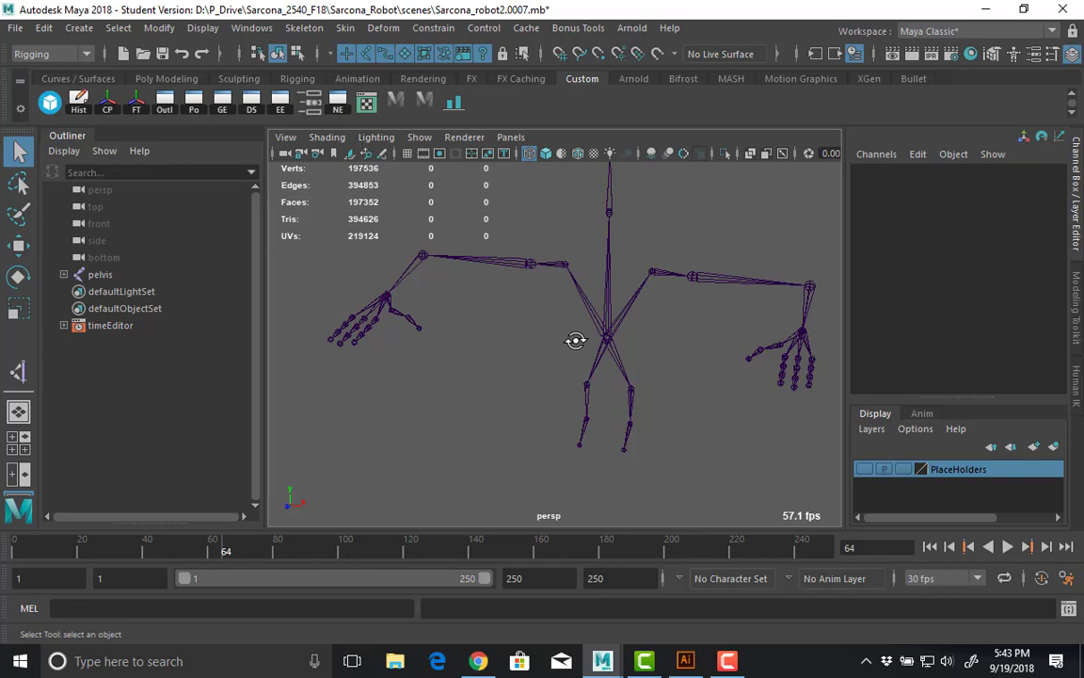
Switch to Chrome, search Google Images for "convertible top mechanics" in a new tab, and examine the folding frame picture.
left_click(482, 662)
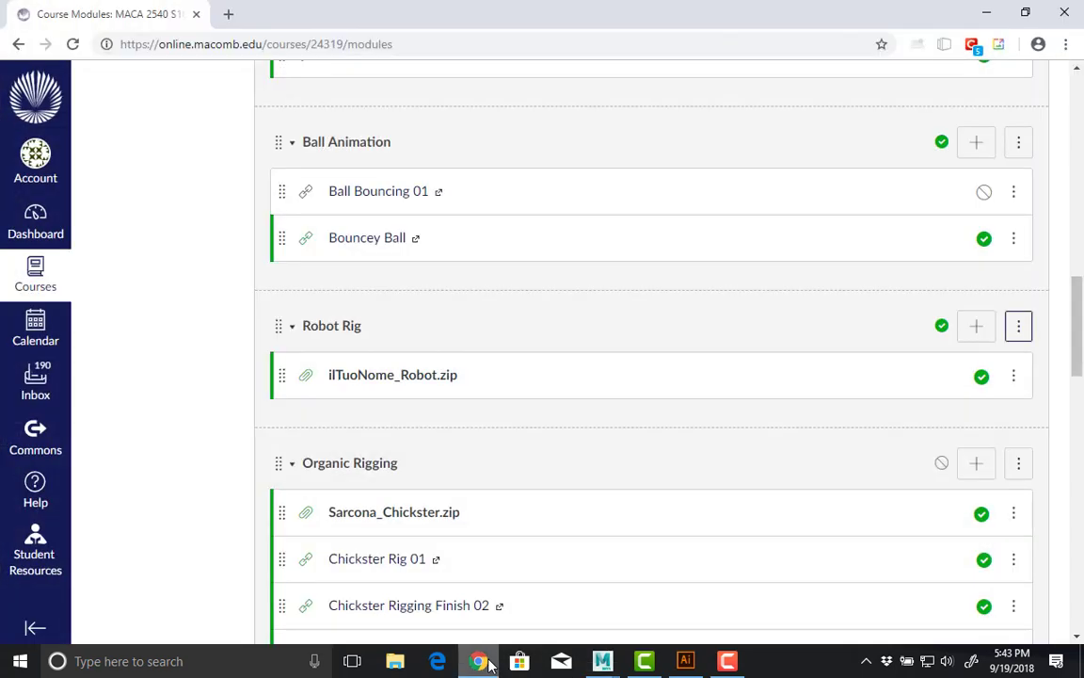
key("ctrl+t")
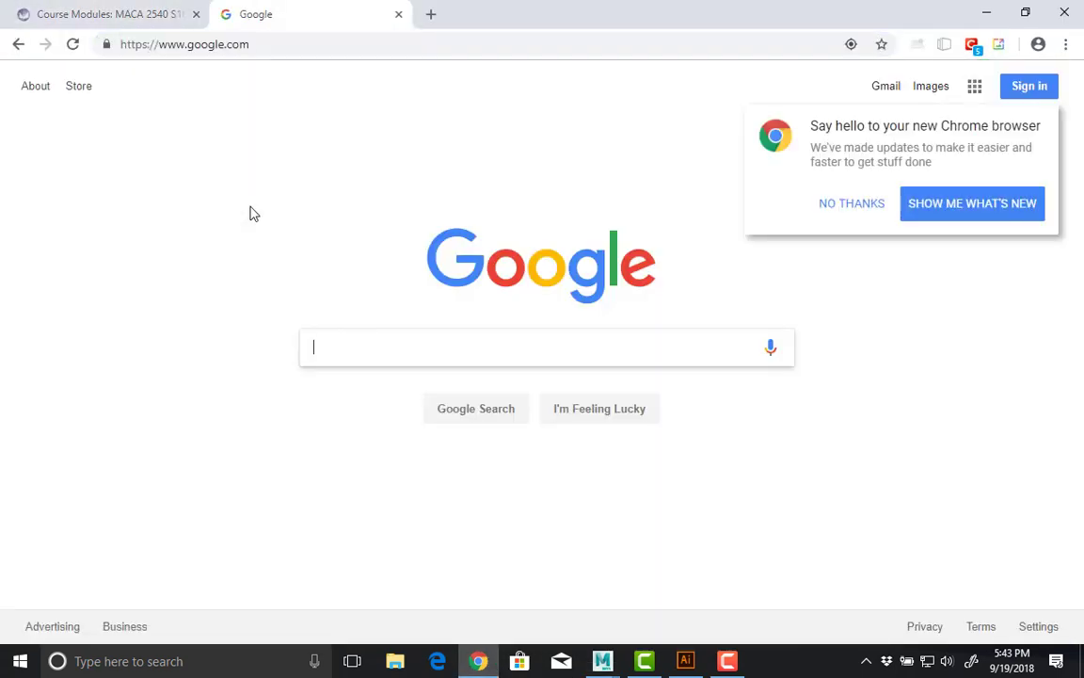
type("me")
key("BackSpace")
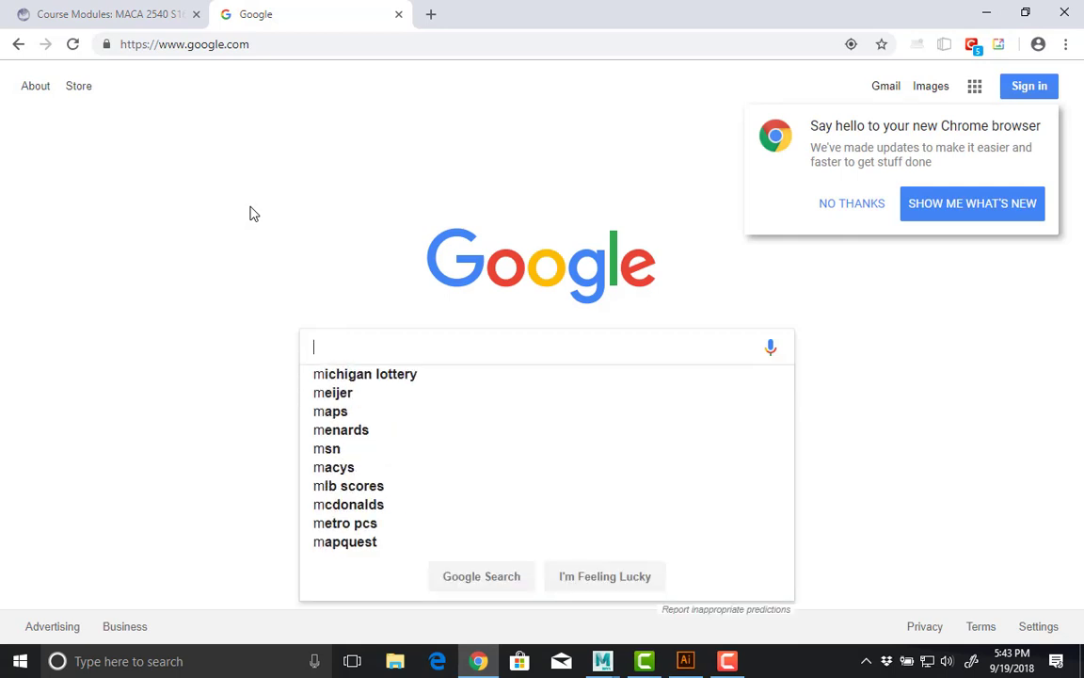
type("convertible to")
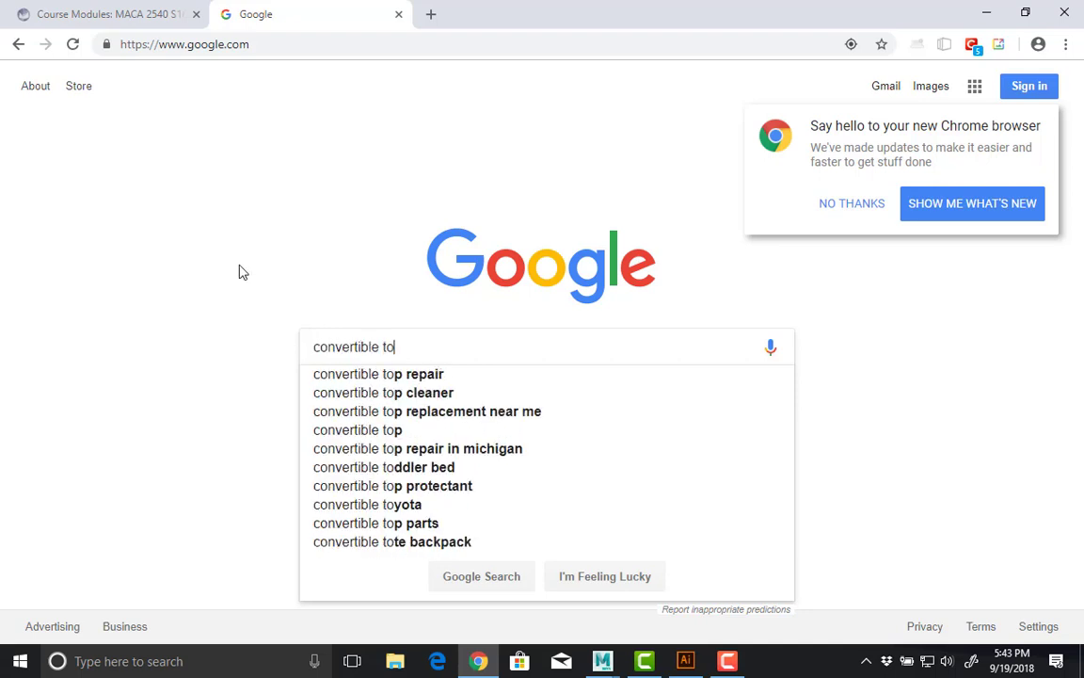
type("p mechanics")
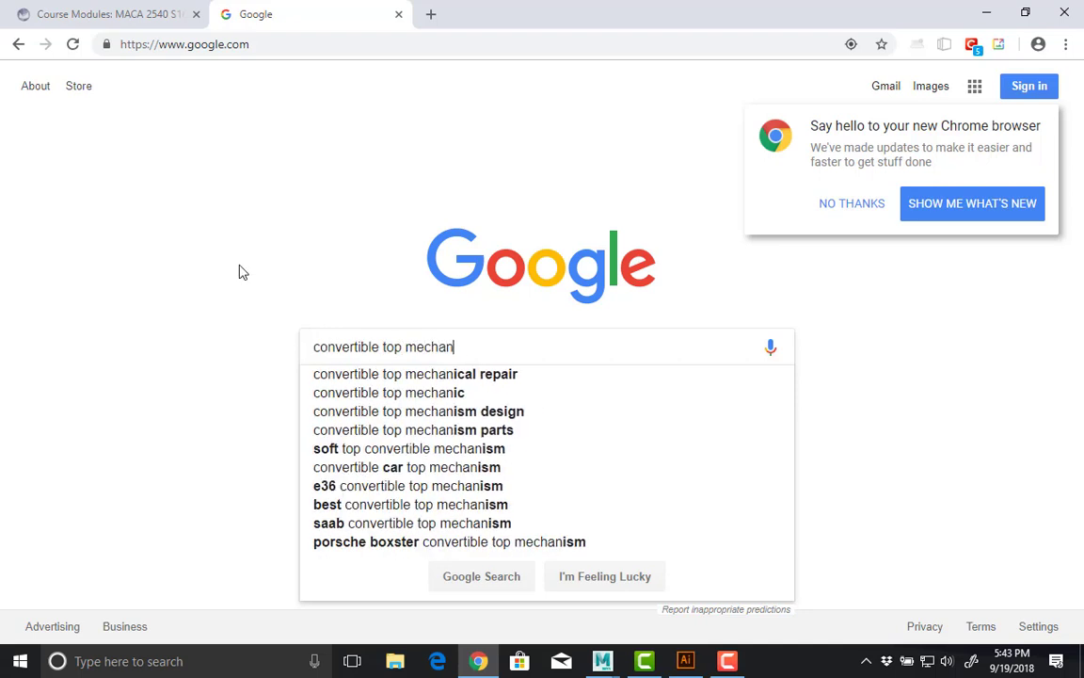
key("Return")
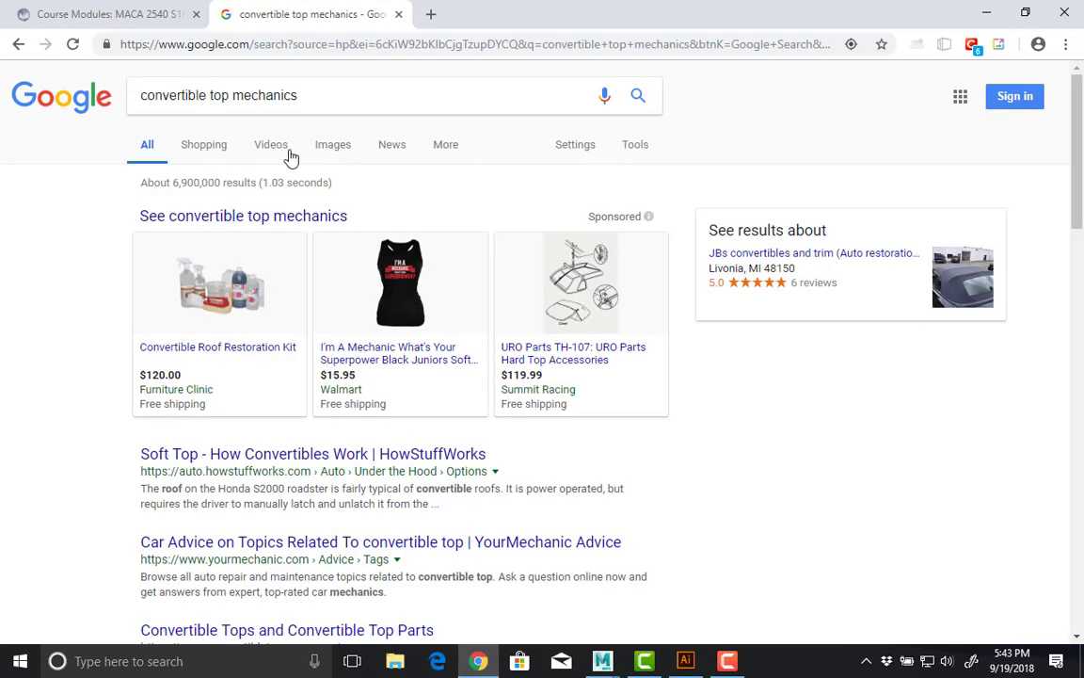
left_click(327, 152)
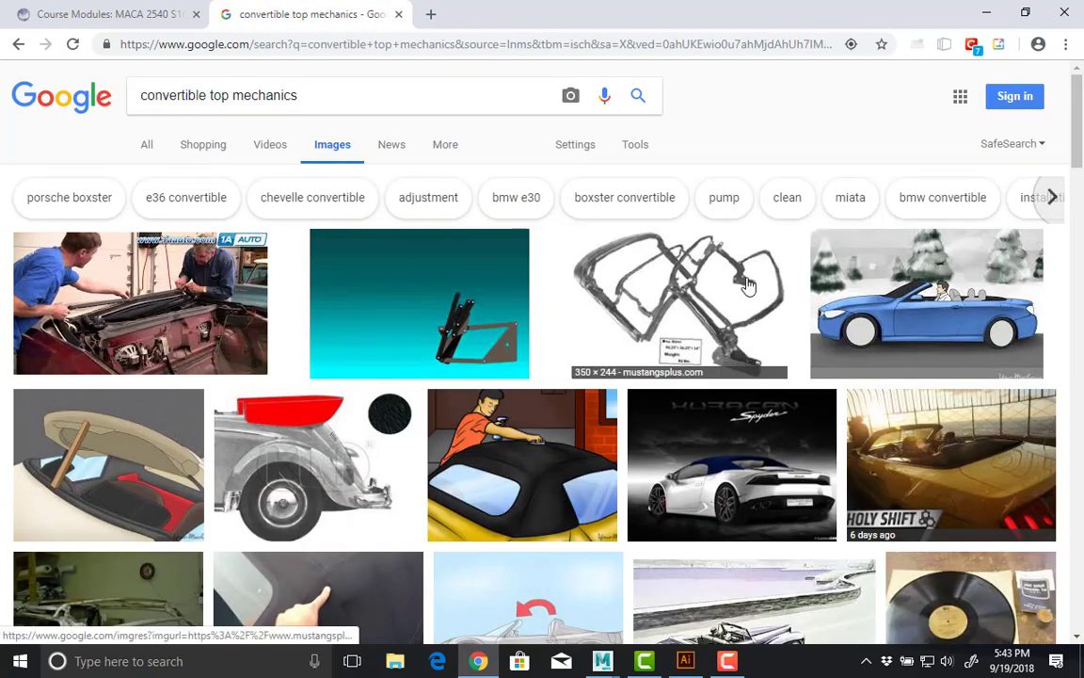
left_click(700, 276)
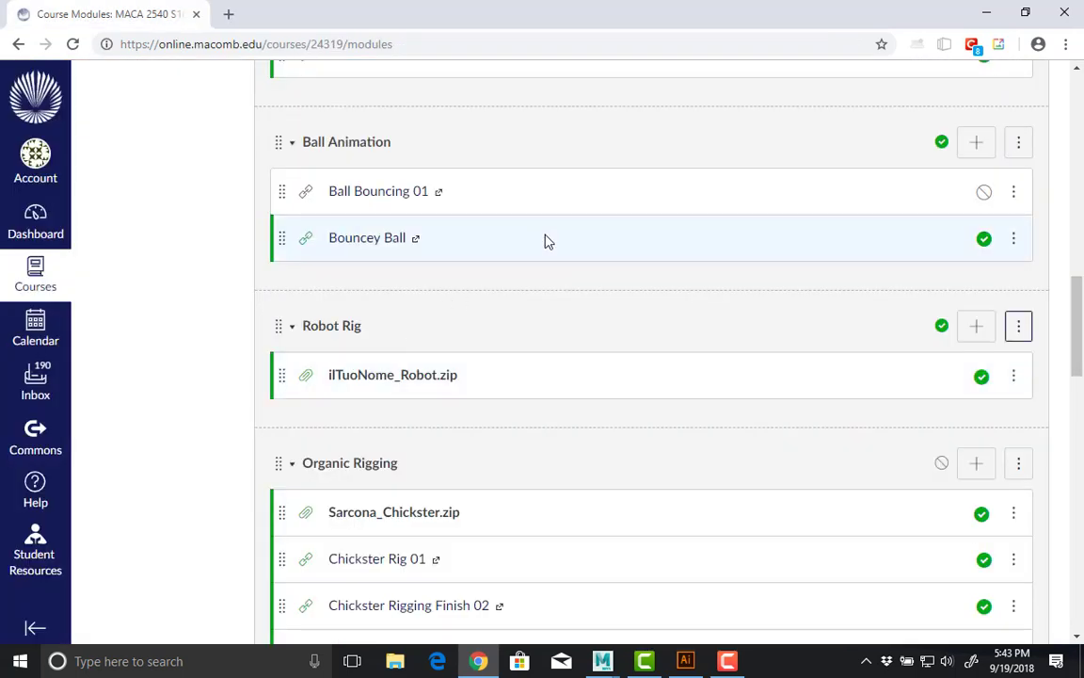
Switch back to Maya, show the polygons again, and display the robot shaded.
key("alt+Tab")
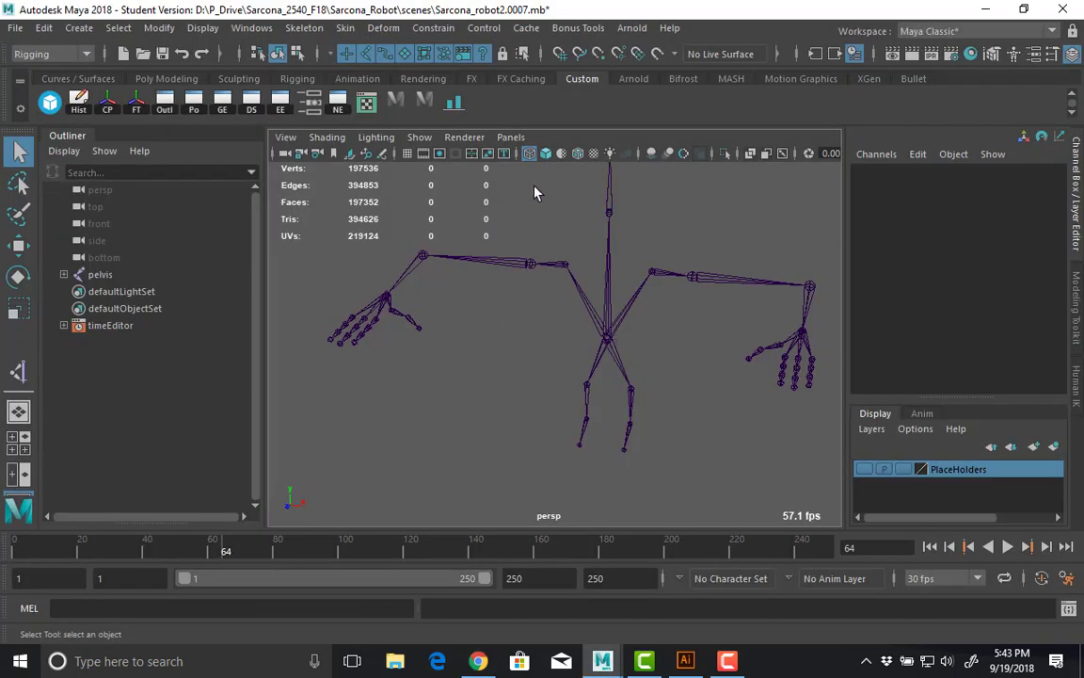
left_click(418, 136)
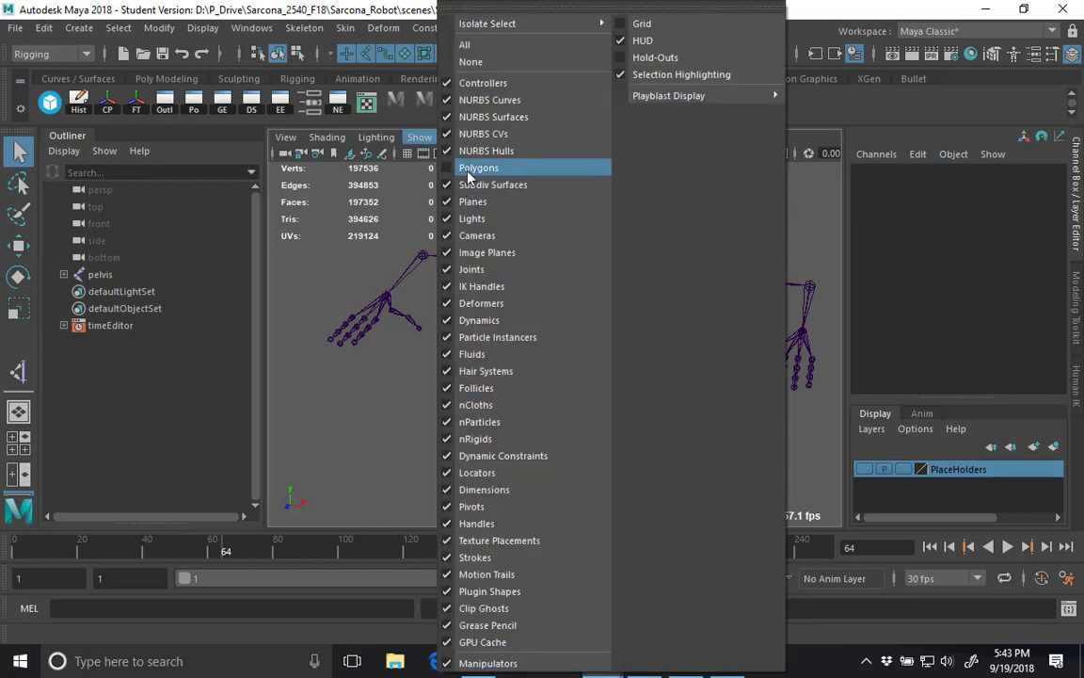
left_click(468, 169)
left_click_drag(443, 322, 532, 351, "alt")
key("5")
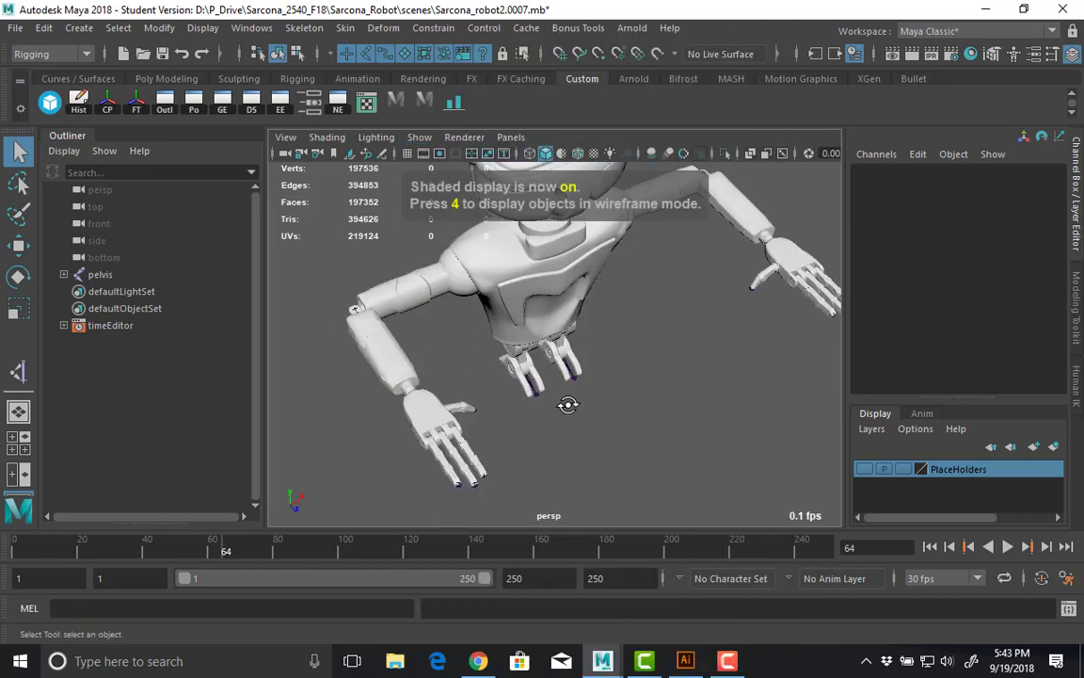
Examine the pivot at the robot's elbow up close in shaded and wireframe display.
left_click_drag(568, 405, 538, 319, "alt")
middle_click_drag(538, 319, 584, 235, "alt")
right_click_drag(781, 292, 941, 329, "alt")
left_click_drag(608, 348, 546, 236, "alt")
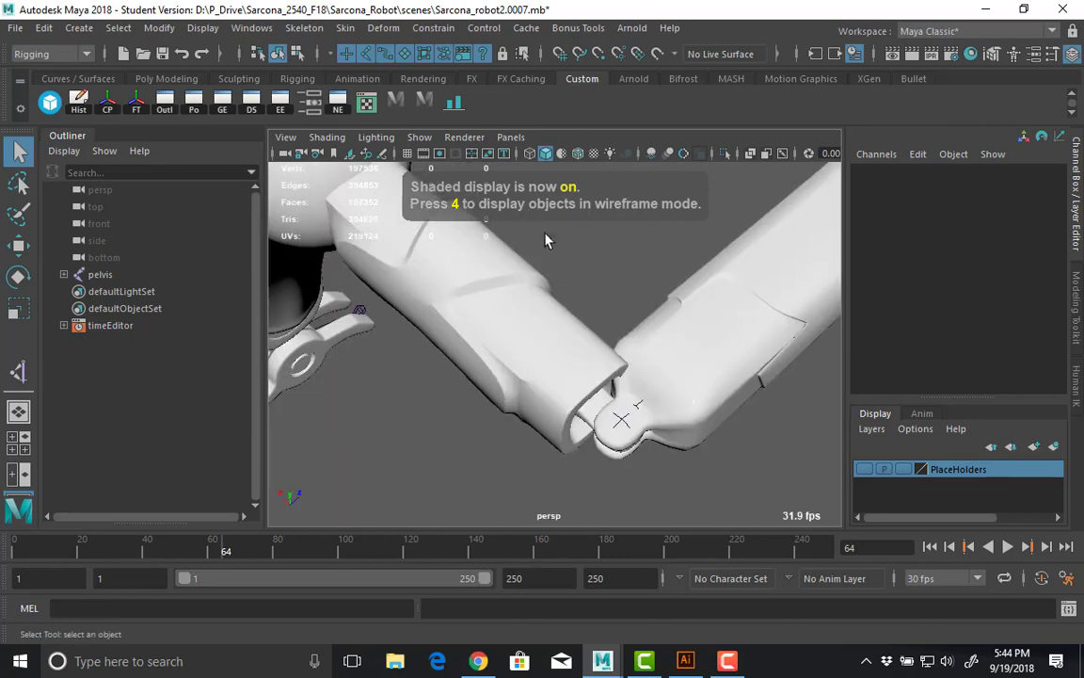
right_click_drag(546, 239, 618, 235, "alt")
left_click_drag(618, 234, 622, 387, "alt")
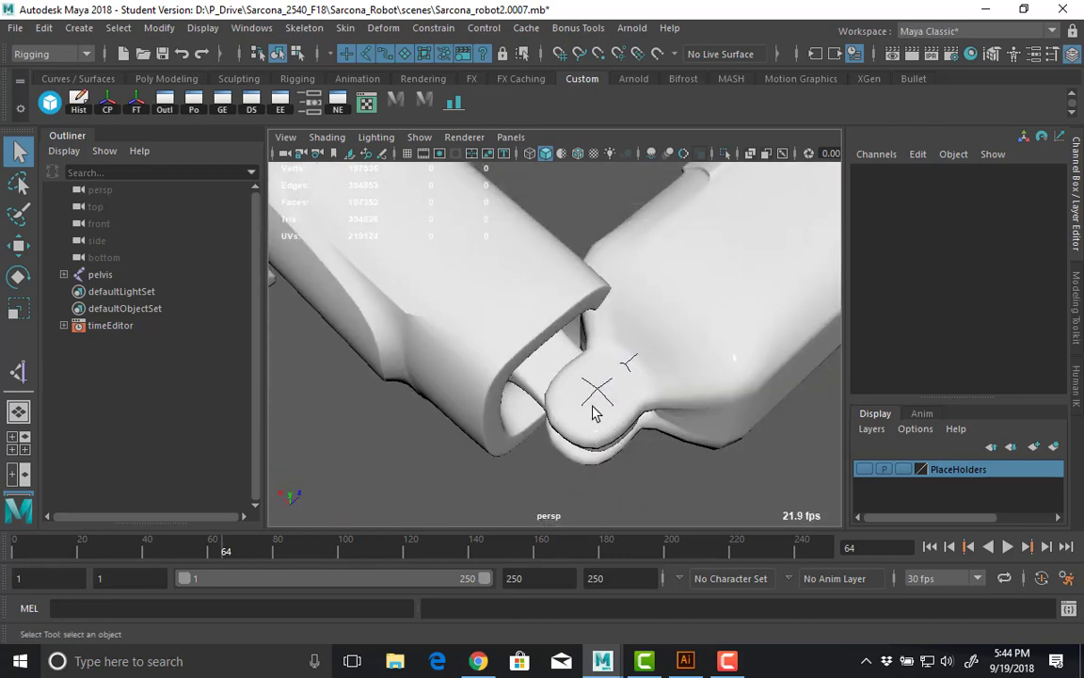
key("4")
mouse_move(594, 441)
left_mouse_down("alt")
mouse_move(588, 351)
mouse_move(597, 435)
left_mouse_up("alt")
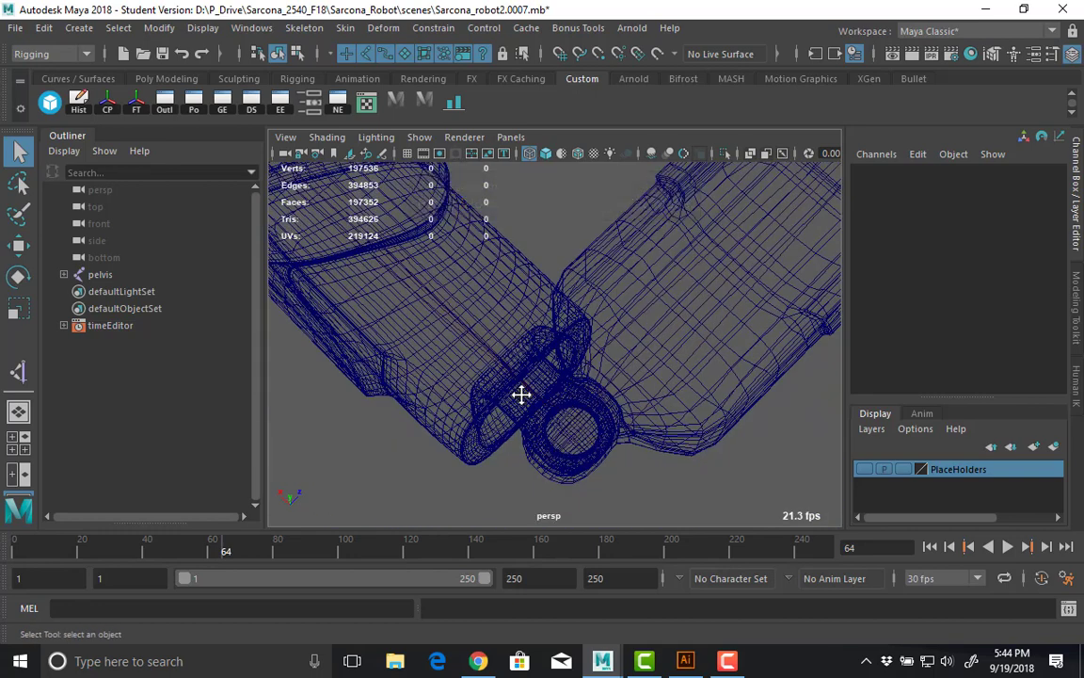
Select the rtWrist sphere and examine how it sits between the forearm and the hand in wireframe.
left_click_drag(521, 394, 496, 474, "alt")
middle_click_drag(489, 315, 500, 385, "alt")
scroll(501, 386, "up", 5)
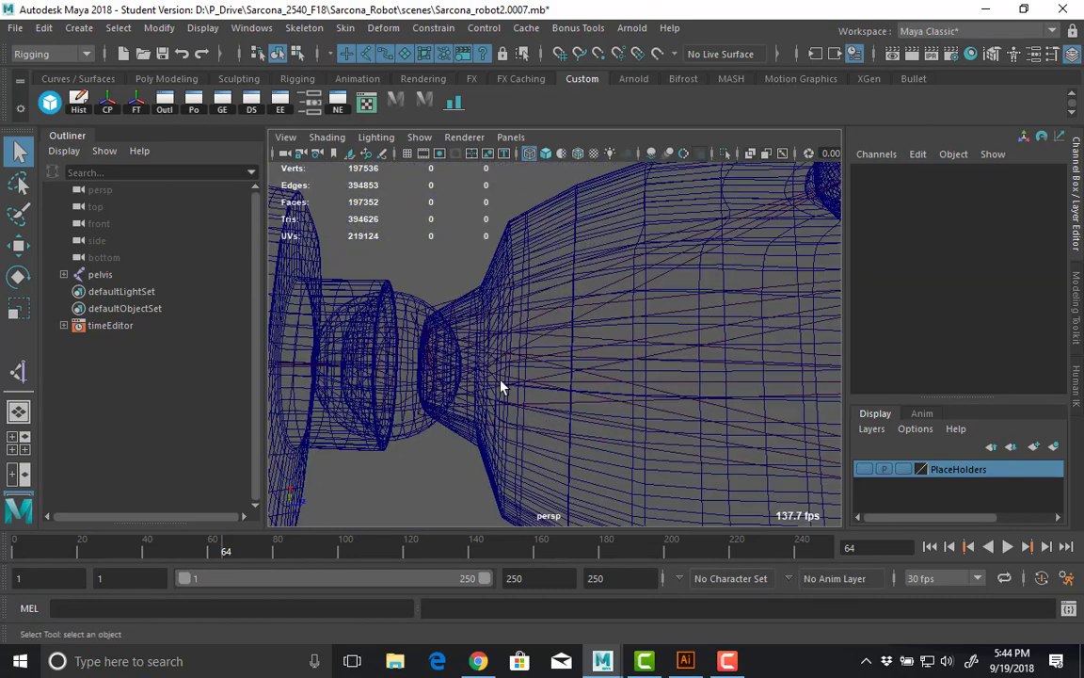
left_click(404, 304)
middle_click_drag(406, 307, 461, 280, "alt")
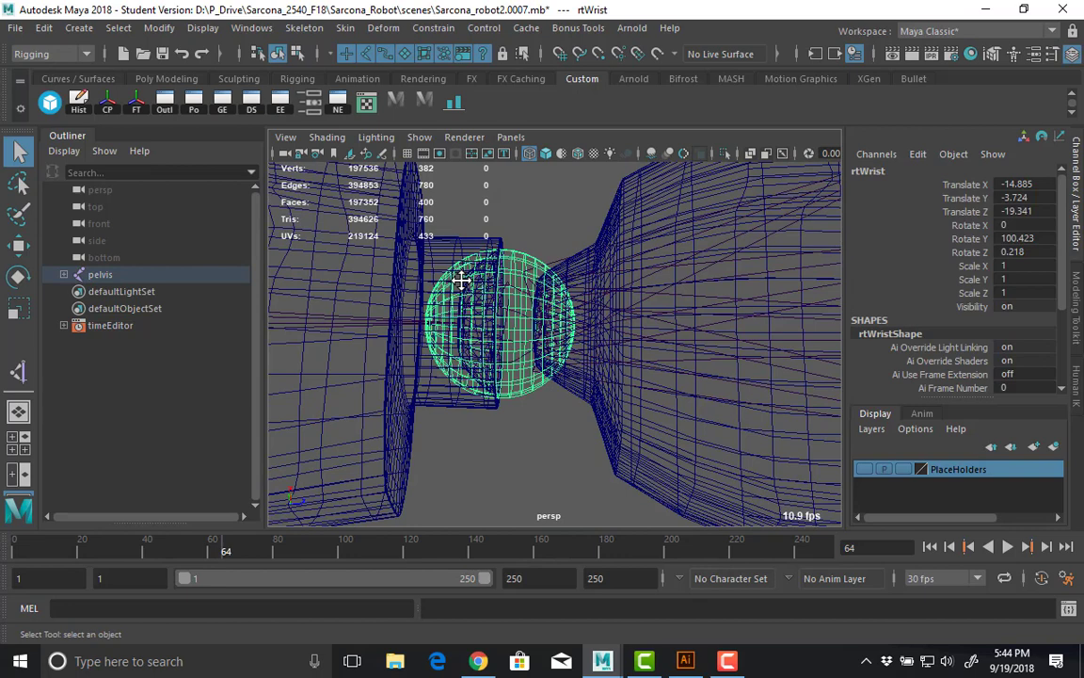
scroll(505, 384, "up", 6)
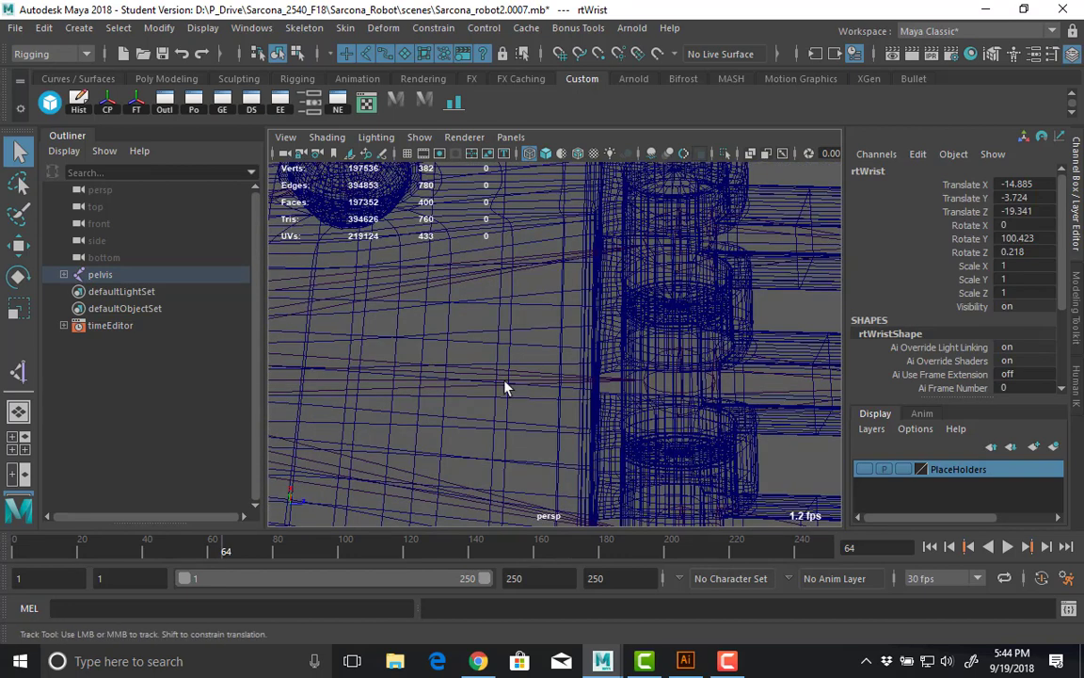
Switch to shaded display and select the rtIndexBase segment to examine the finger hinges.
key("5")
left_click(563, 293)
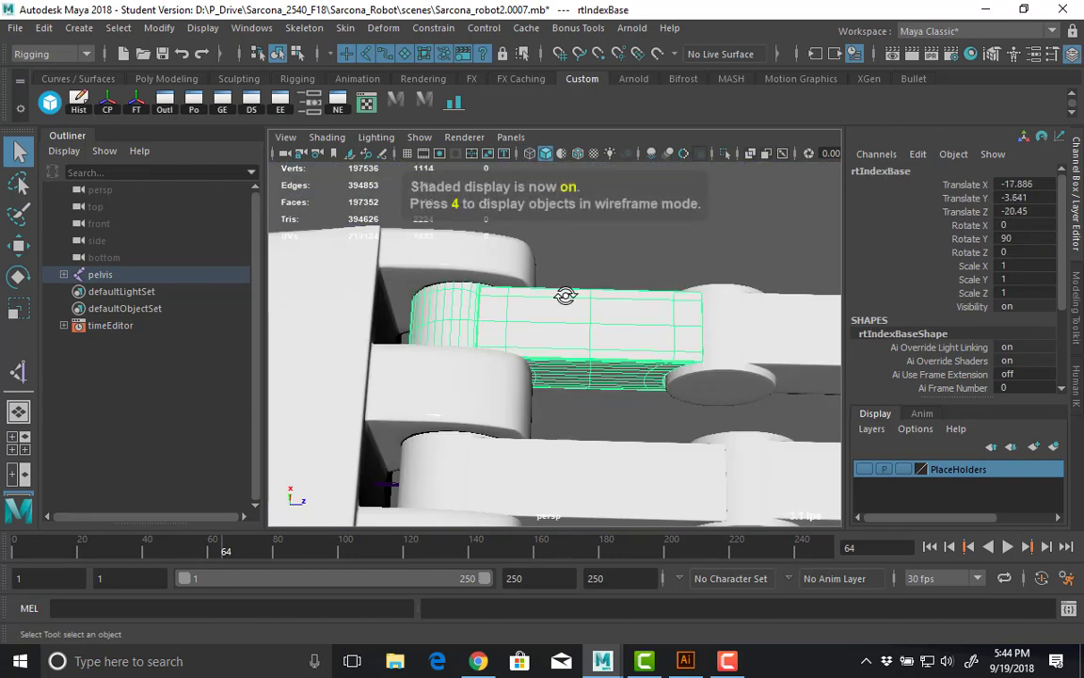
middle_click_drag(564, 293, 558, 333, "alt")
scroll(565, 329, "down", 3)
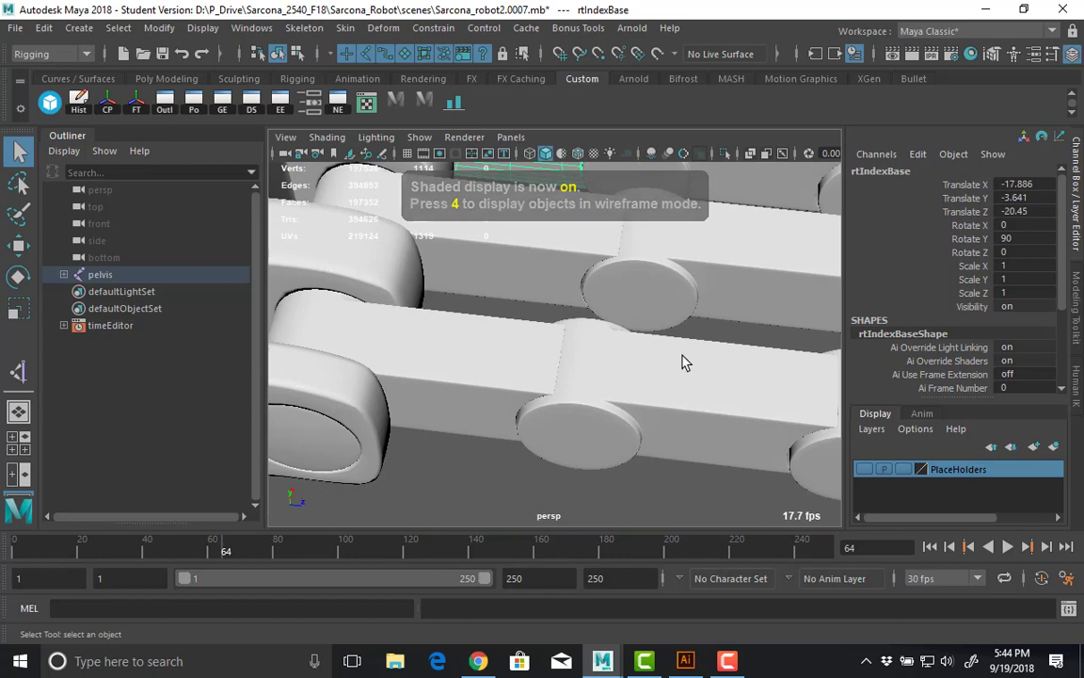
Rotate the rt_pinky2 joint to about 57 degrees in Z, and undo the rotation.
left_click(648, 355)
key("e")
left_click_drag(634, 365, 704, 414)
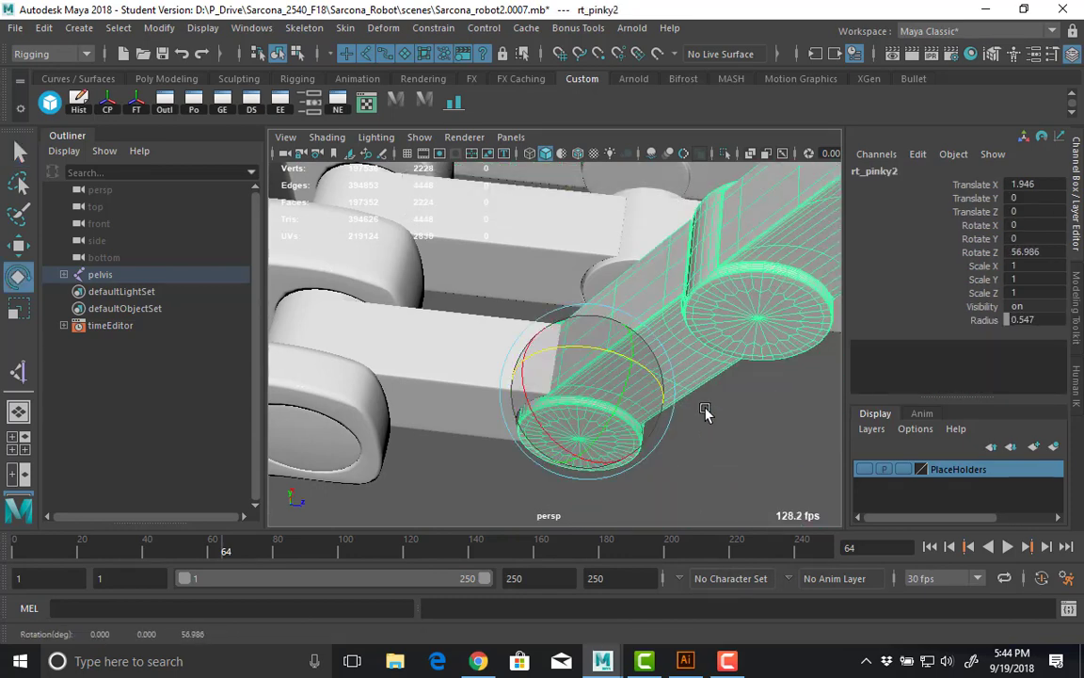
key("ctrl+z")
Rotate the rt_pinky3 joint to about -103 degrees in Z, and undo the rotation.
middle_click_drag(704, 414, 580, 393, "alt")
left_click_drag(580, 393, 593, 471, "alt")
left_click(483, 363)
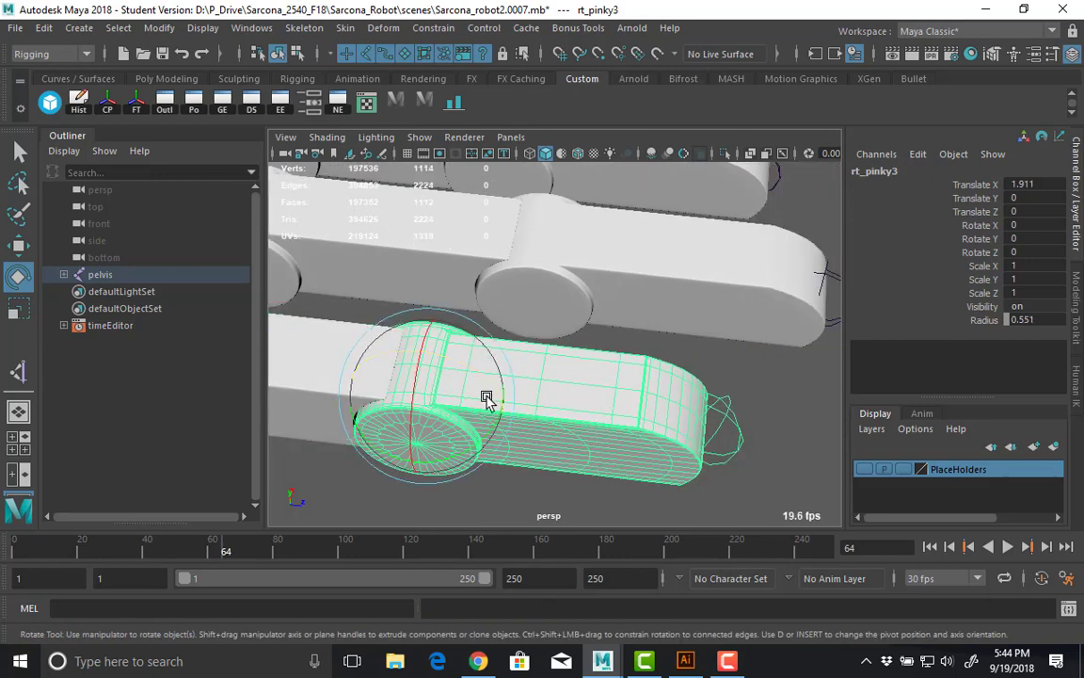
left_click_drag(484, 394, 450, 467)
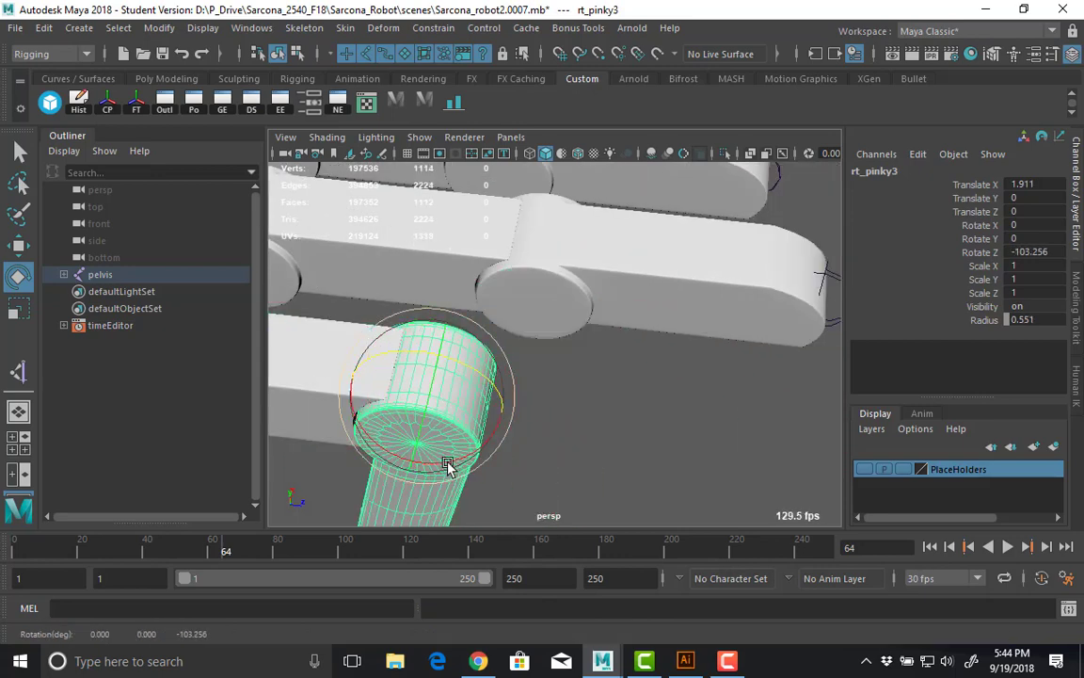
key("ctrl+z")
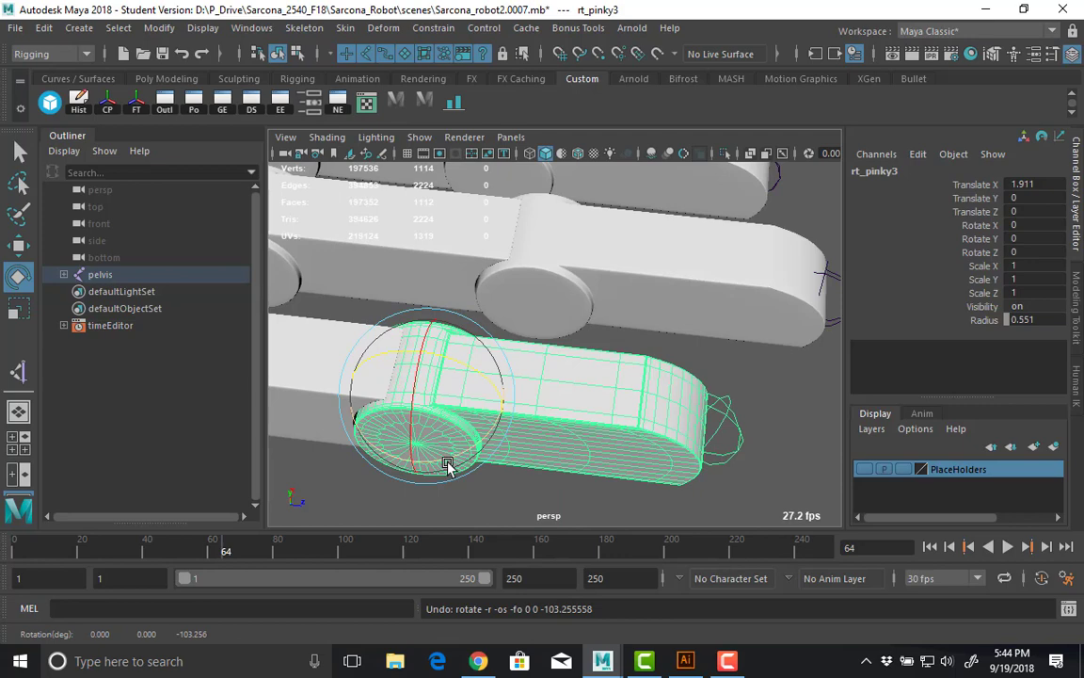
Rotate the rt_index1 joint to about -40 degrees in Z, and undo the rotation.
left_click_drag(601, 411, 373, 262, "alt")
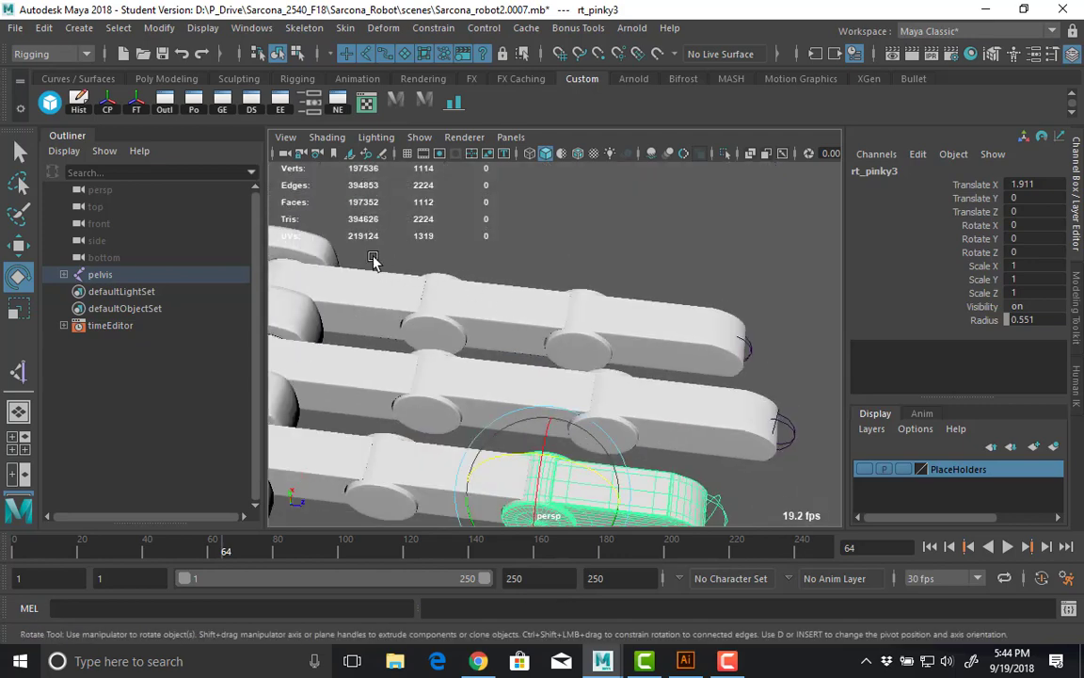
left_click(302, 293)
left_click_drag(303, 242, 349, 354)
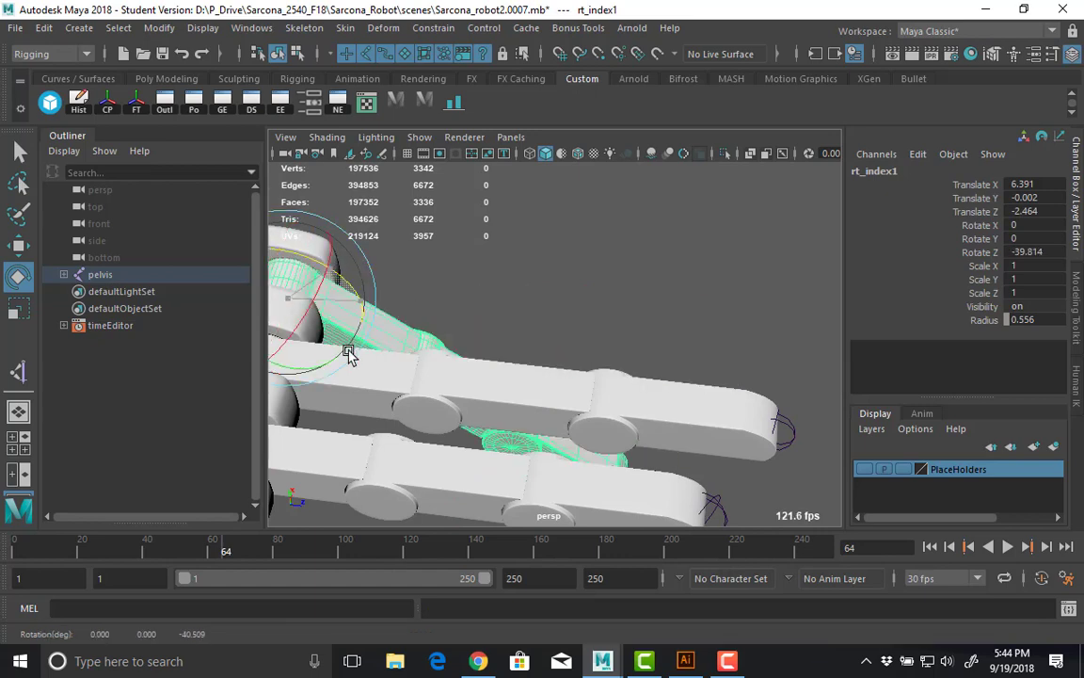
key("ctrl+z")
Rotate the rt_shoulder joint to about -85.8 degrees in Z so the right arm swings down beside the torso.
left_click_drag(508, 271, 470, 287, "alt")
key("4")
left_click(634, 268)
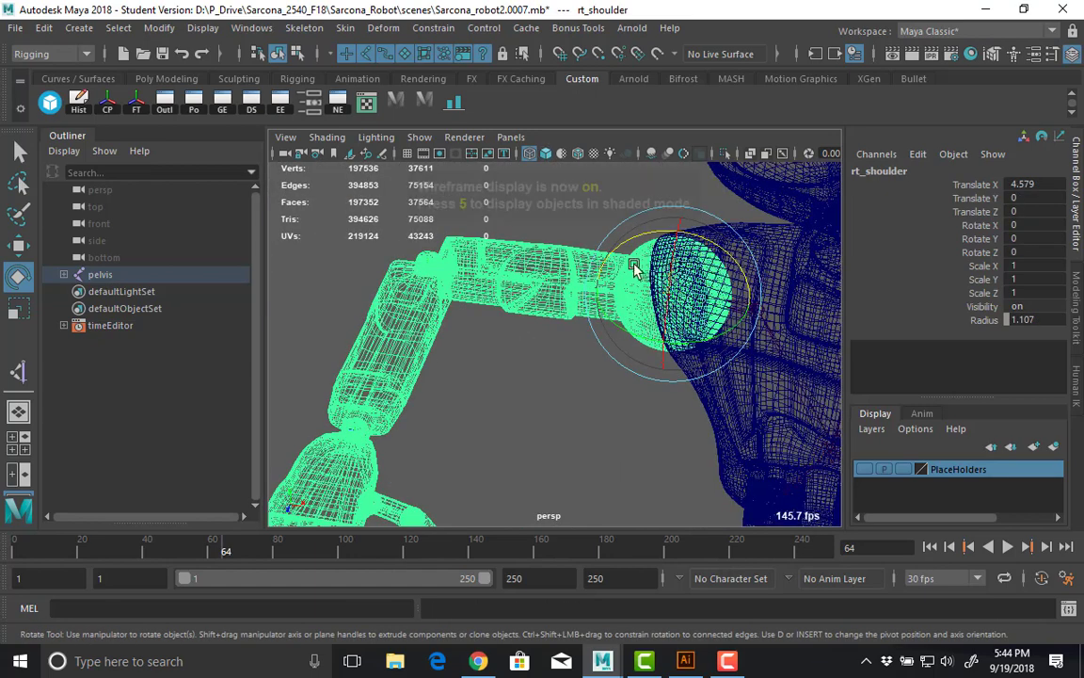
key("5")
left_click_drag(719, 246, 602, 246)
right_click_drag(602, 246, 465, 294, "alt")
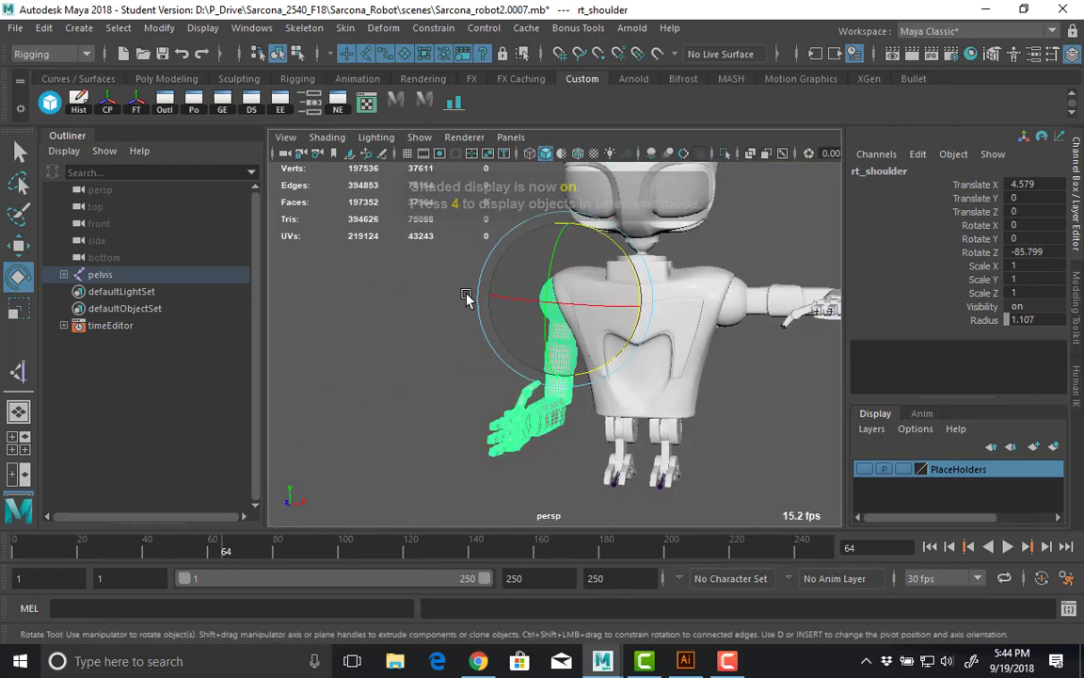
Undo the rt_shoulder joint's rotation so the right arm is back in its outstretched pose.
key("ctrl+z")
left_click_drag(466, 294, 428, 295, "alt")
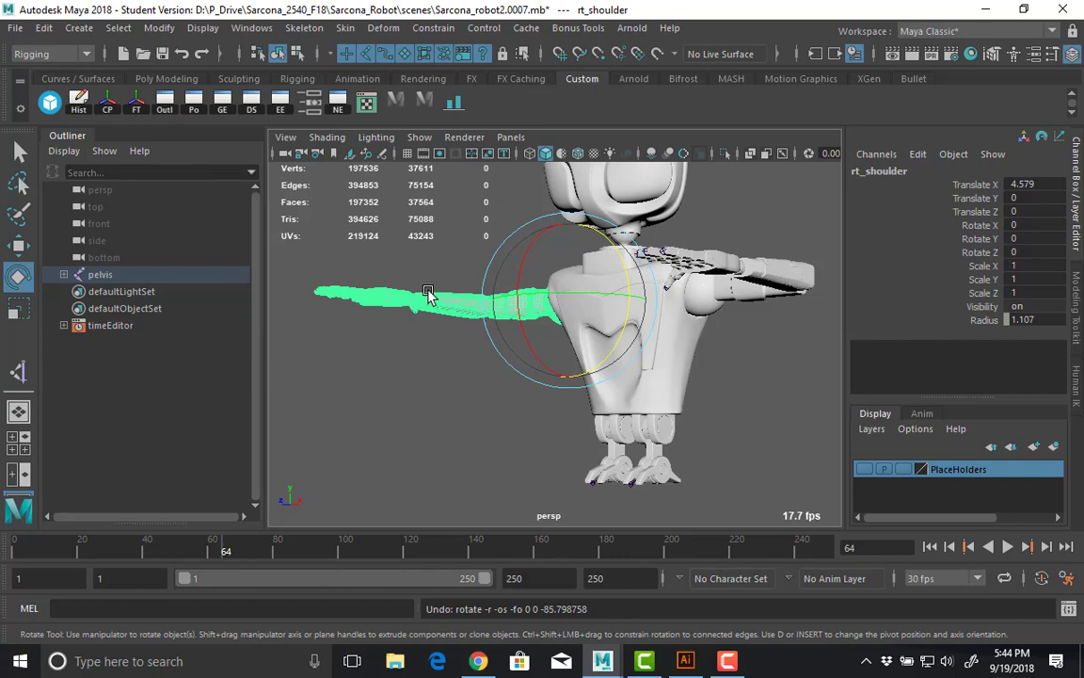
left_click_drag(428, 294, 623, 295, "alt")
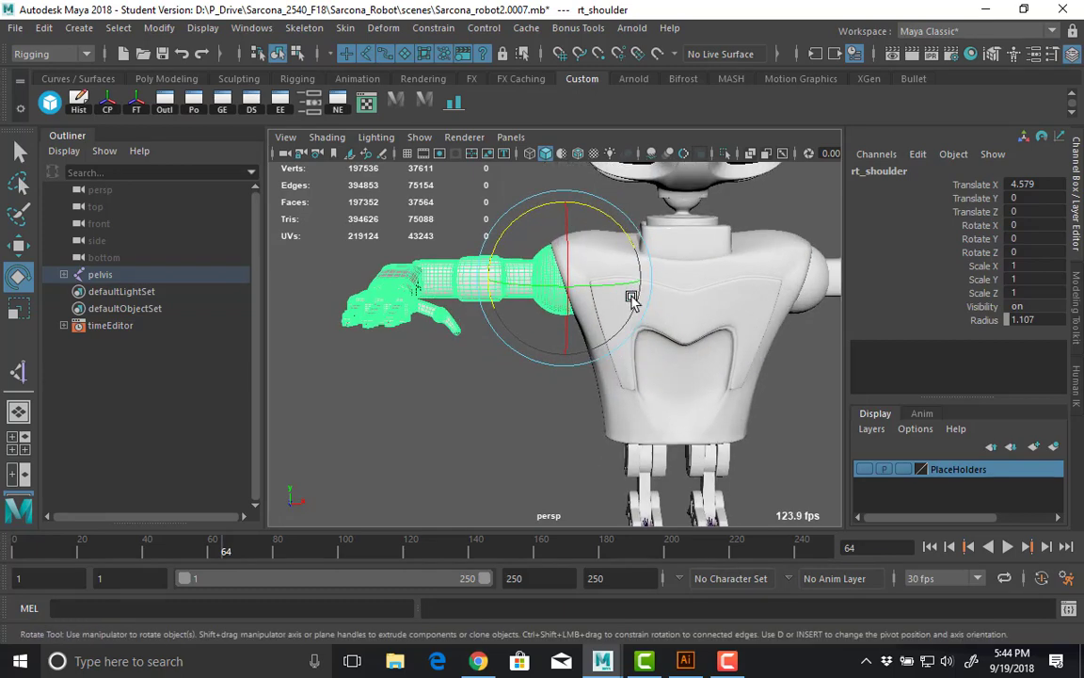
Try moving the rt_shoulder joint upward and the rt_elbow joint out of place, and undo both moves.
key("w")
left_click_drag(570, 272, 568, 198)
left_click_drag(489, 233, 501, 291, "alt")
key("Down")
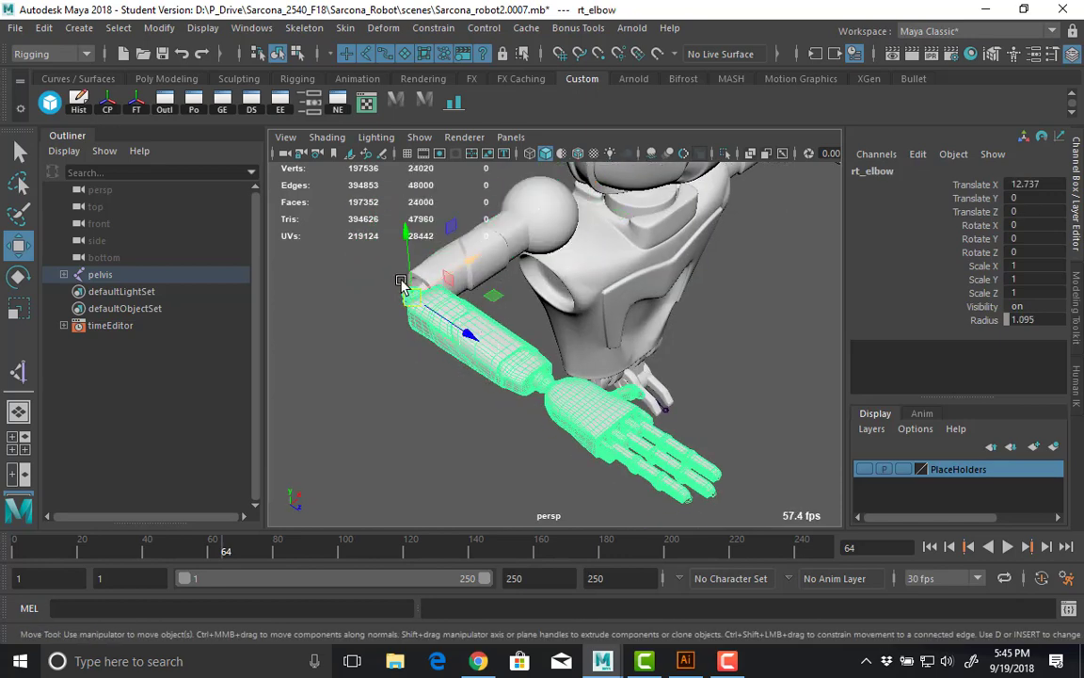
middle_click_drag(403, 354, 390, 445)
left_click_drag(479, 368, 361, 292, "alt")
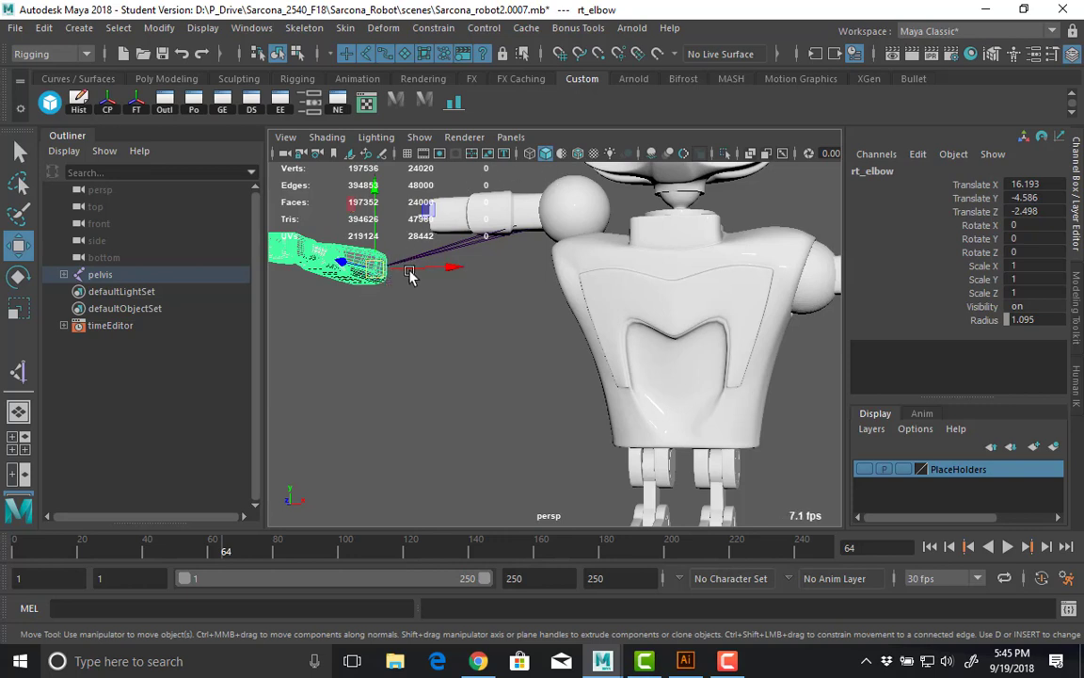
key("ctrl+z")
key("ctrl+z")
key("ctrl+z")
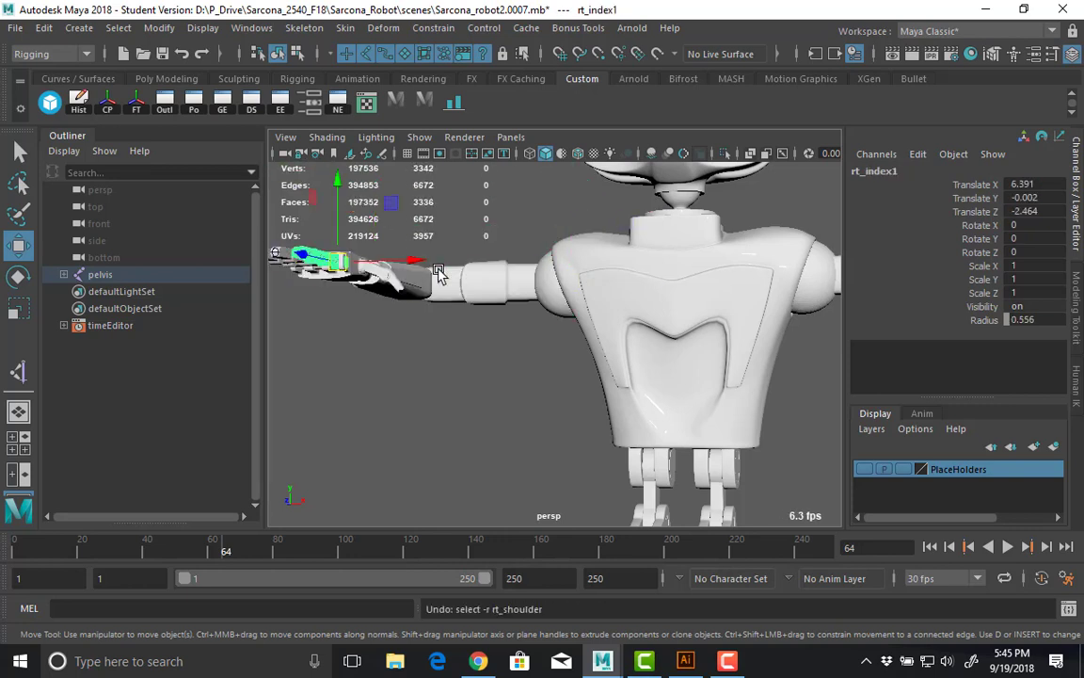
Move the ltBicep mesh slightly upward out of line with the left shoulder, undo the move, and clear the selection.
left_click(527, 367)
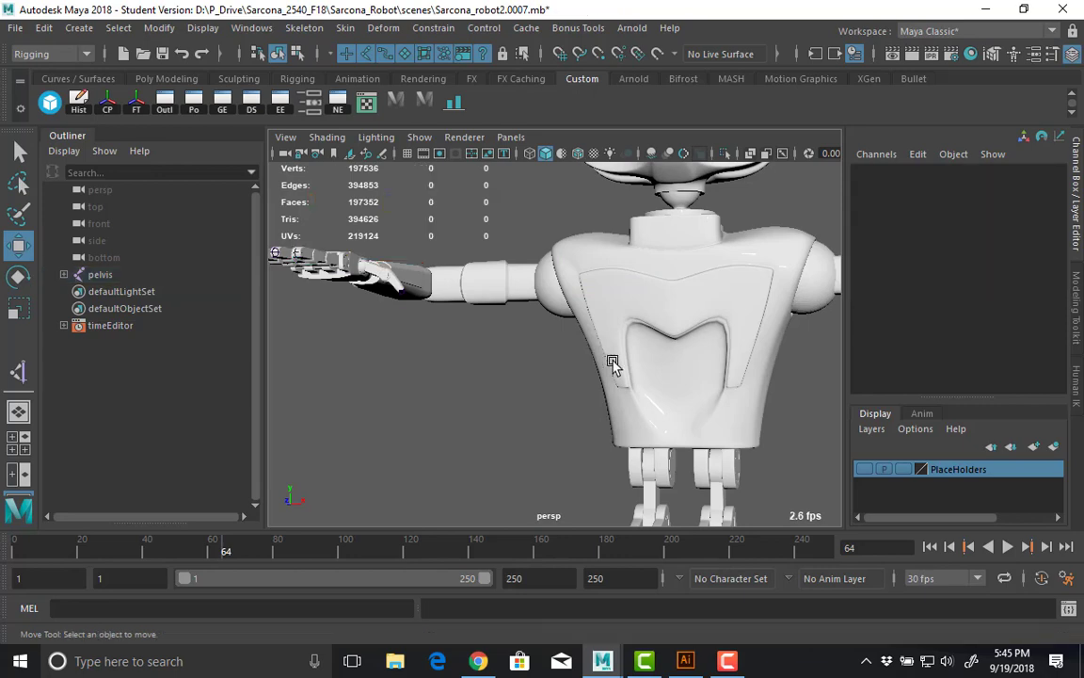
left_click_drag(565, 367, 480, 381, "alt")
key("f")
middle_click_drag(580, 376, 508, 382, "alt")
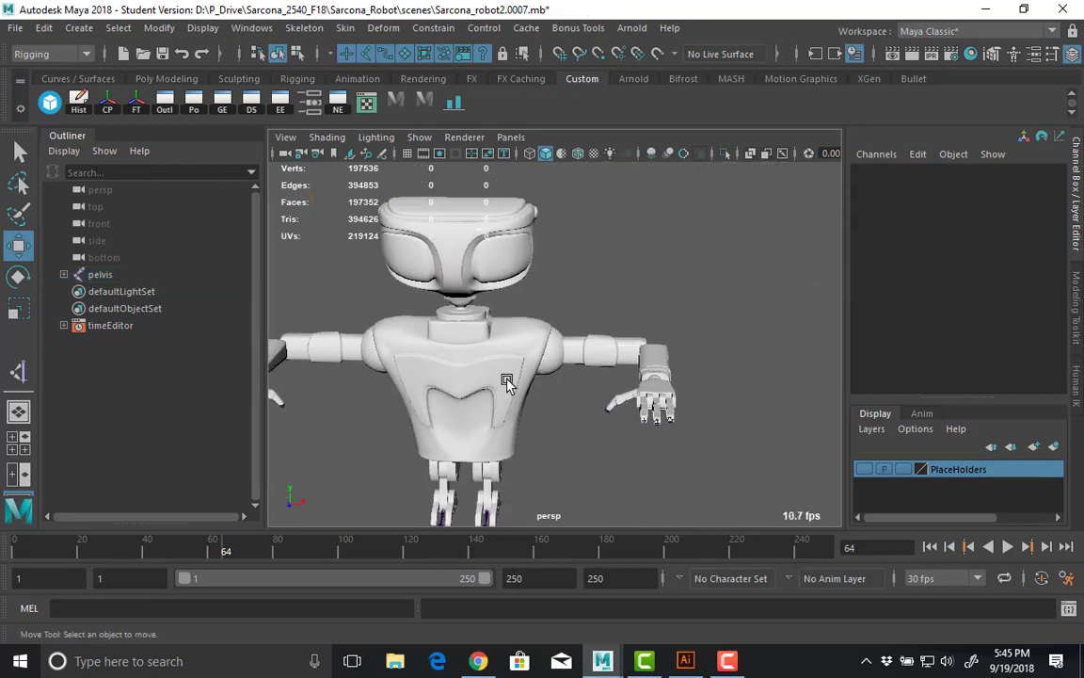
left_click_drag(508, 382, 581, 386, "alt")
right_click_drag(581, 386, 770, 339, "alt")
left_click_drag(770, 339, 702, 339, "alt")
right_click_drag(702, 339, 724, 318, "alt")
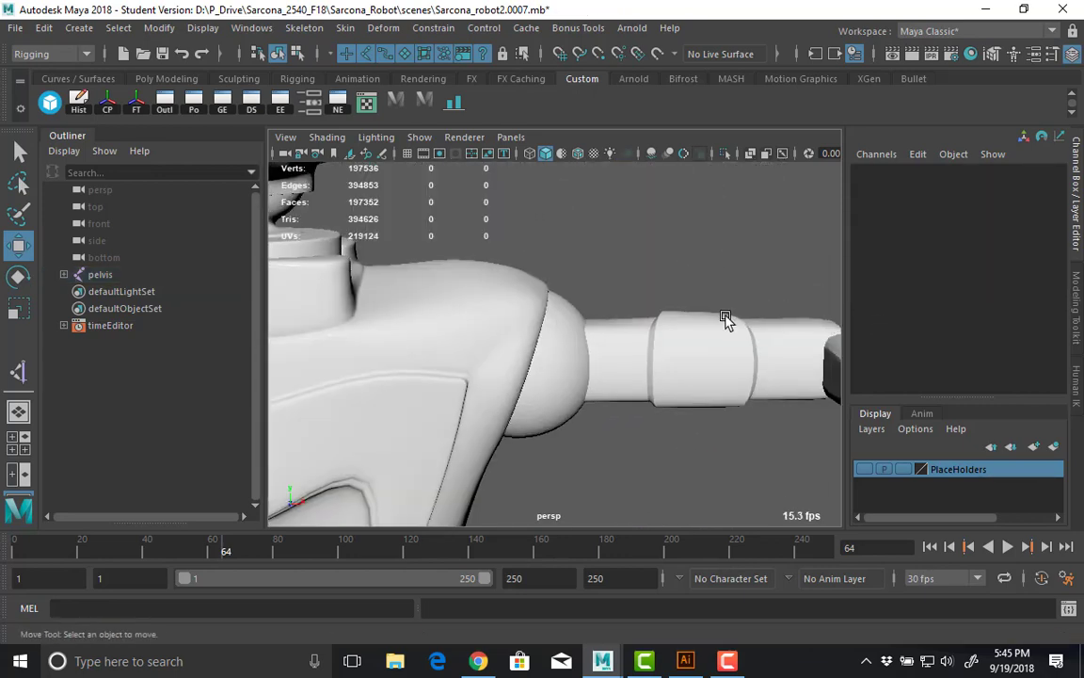
left_click(712, 314)
left_click_drag(574, 273, 596, 268)
left_click_drag(707, 322, 510, 331, "alt")
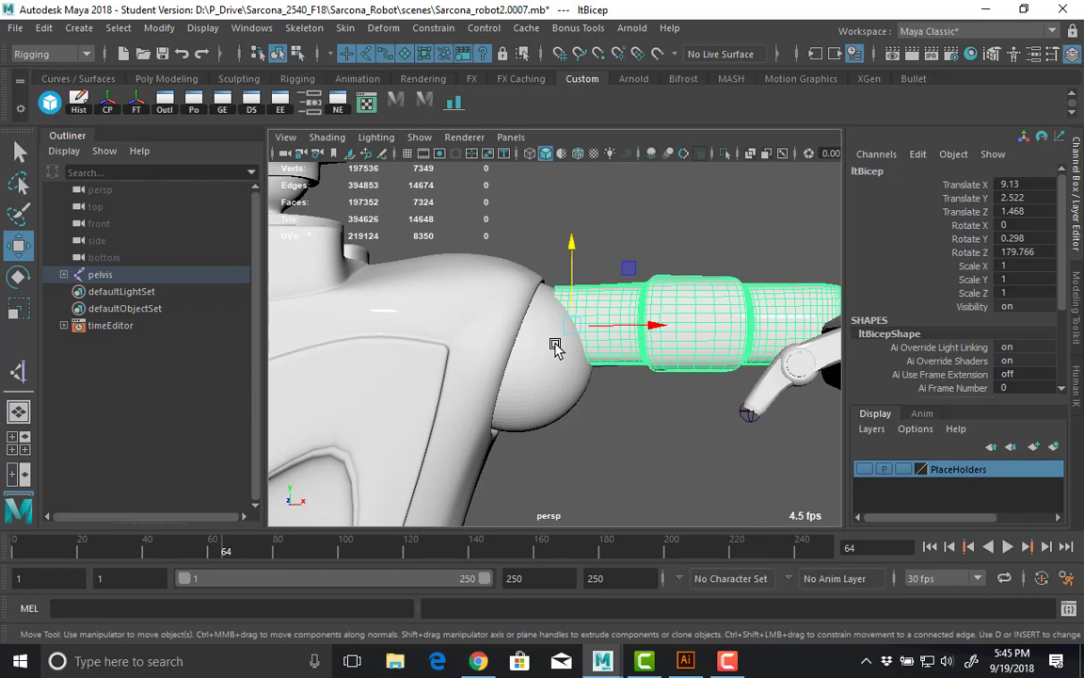
key("ctrl+z")
left_click(578, 271)
Switch the viewport to wireframe display and select the robot's pelvis root joint.
mouse_move(579, 271)
left_mouse_down("alt")
mouse_move(607, 268)
mouse_move(571, 267)
left_mouse_up("alt")
scroll(456, 287, "up", 2)
scroll(455, 287, "down", 2)
middle_click_drag(529, 312, 529, 258, "alt")
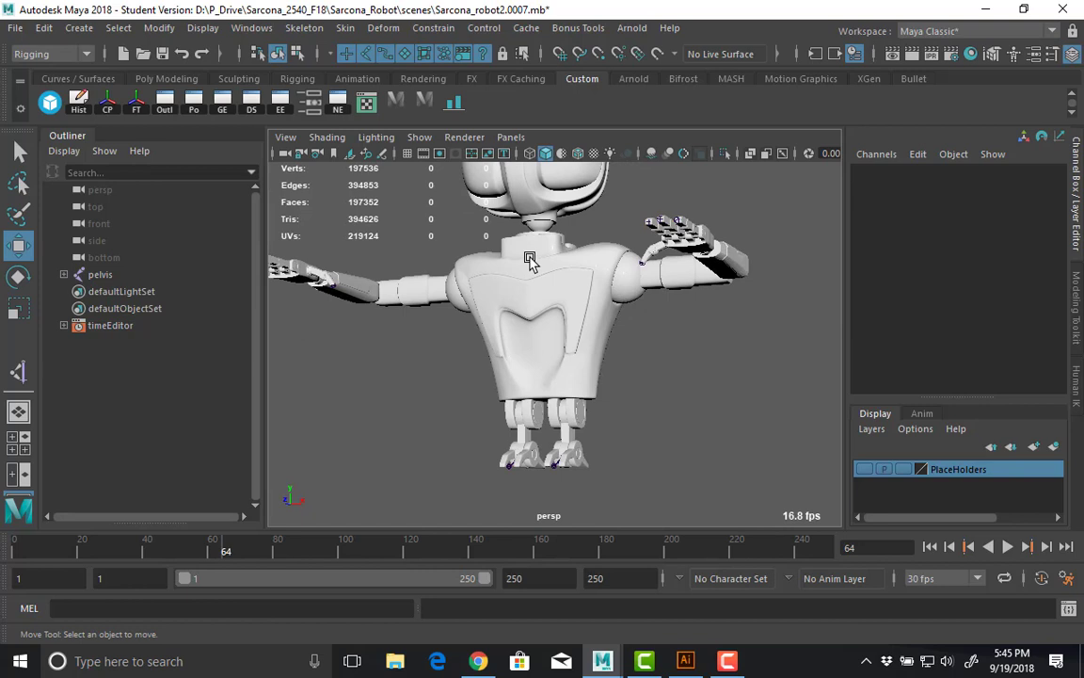
left_click_drag(529, 262, 556, 368, "alt")
key("4")
left_click_drag(646, 353, 612, 353, "alt")
left_click(538, 347)
left_click_drag(537, 346, 596, 370, "alt")
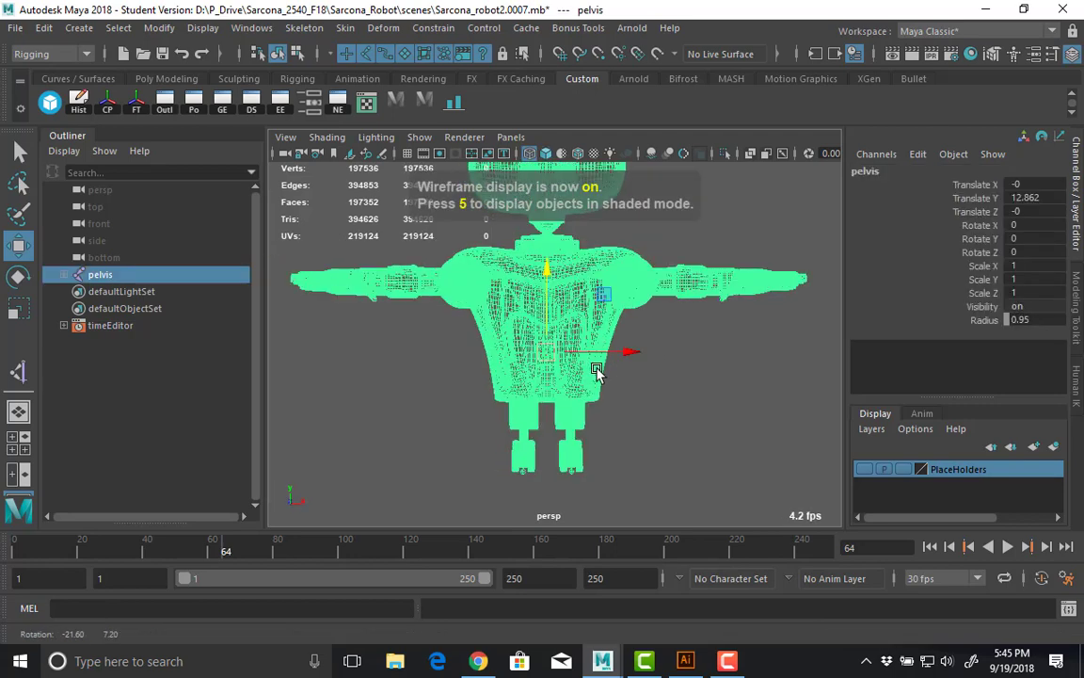
right_click_drag(596, 370, 743, 381, "alt")
Isolate the pelvis hierarchy in the viewport and hide polygons so that only the joints are drawn.
left_click(419, 137)
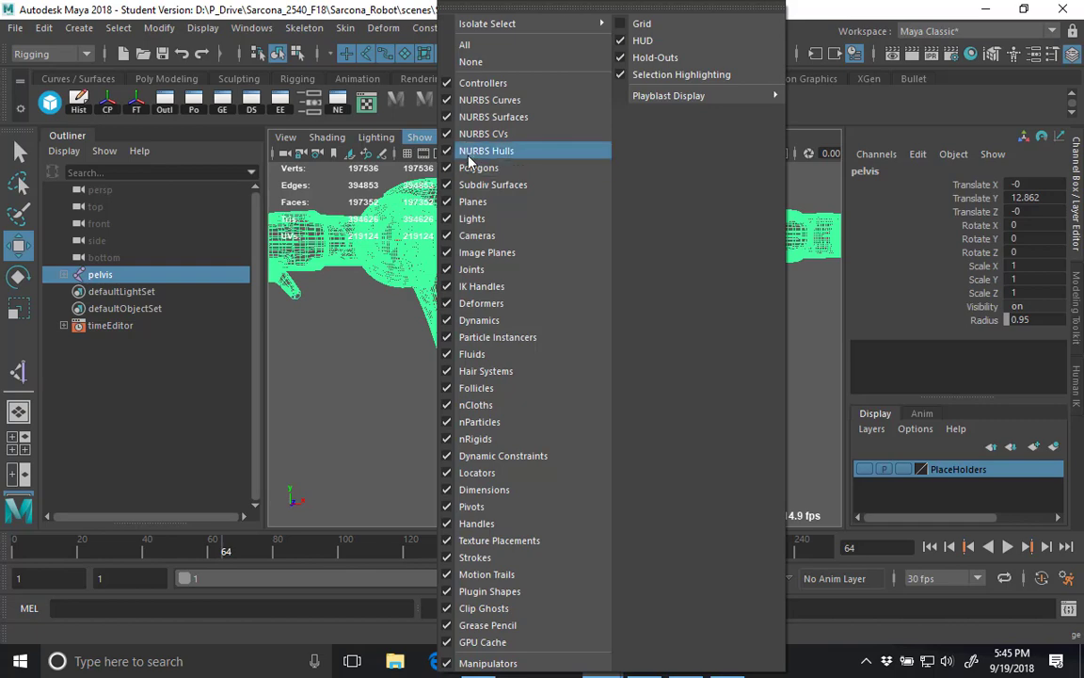
left_click(498, 10)
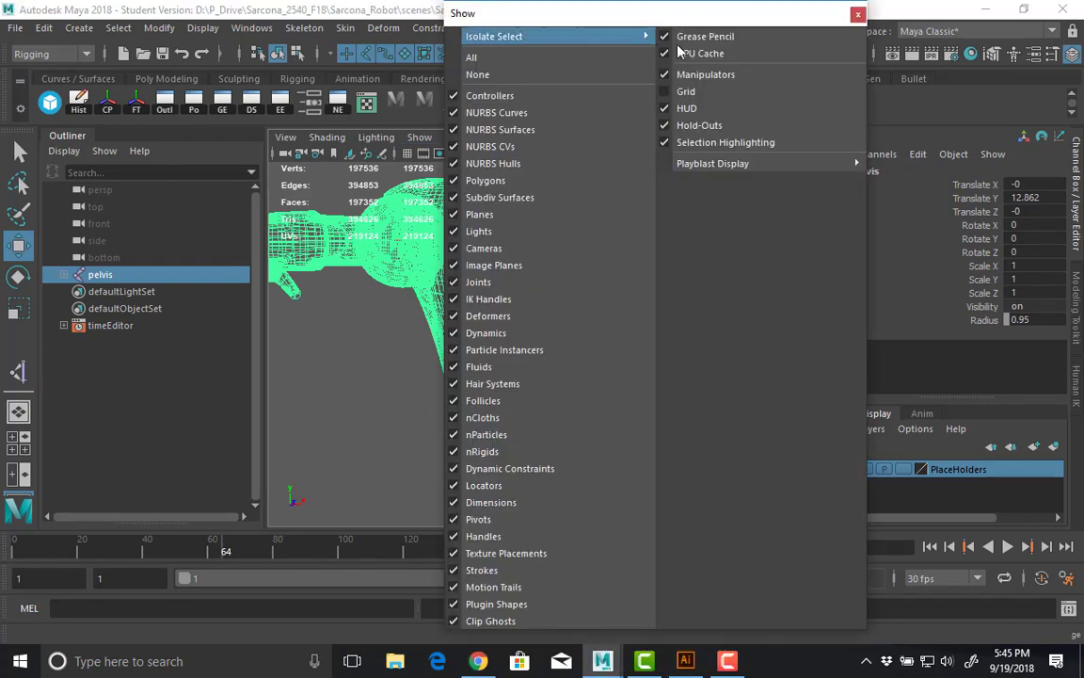
key("ctrl+1")
left_click_drag(603, 13, 907, 45)
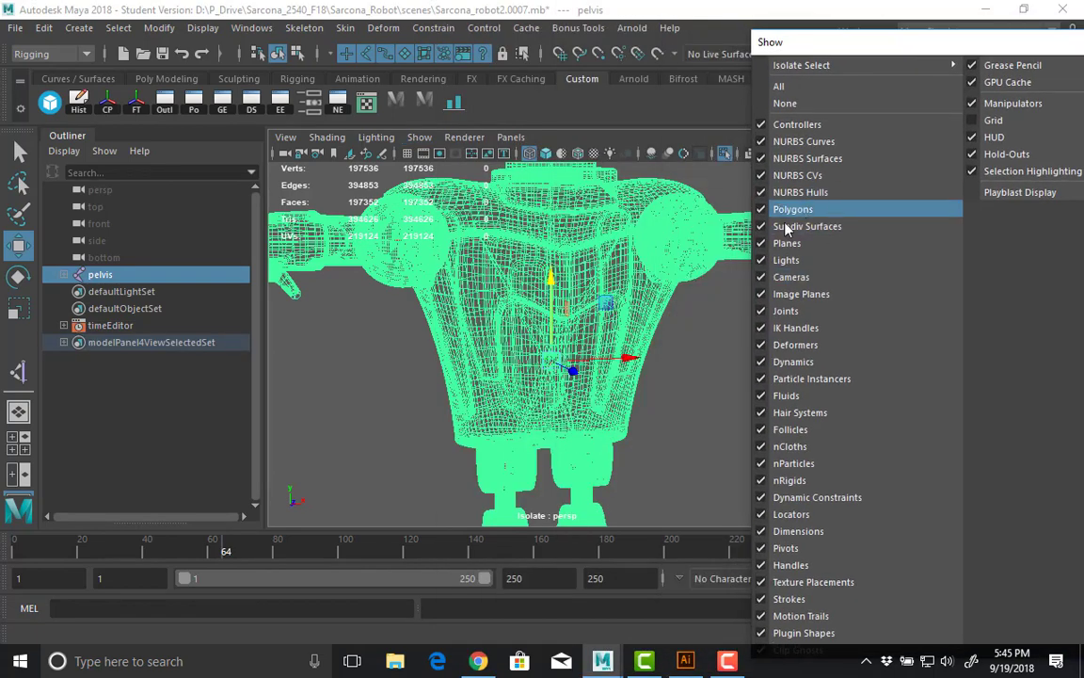
left_click(787, 213)
left_click_drag(512, 365, 618, 377, "alt")
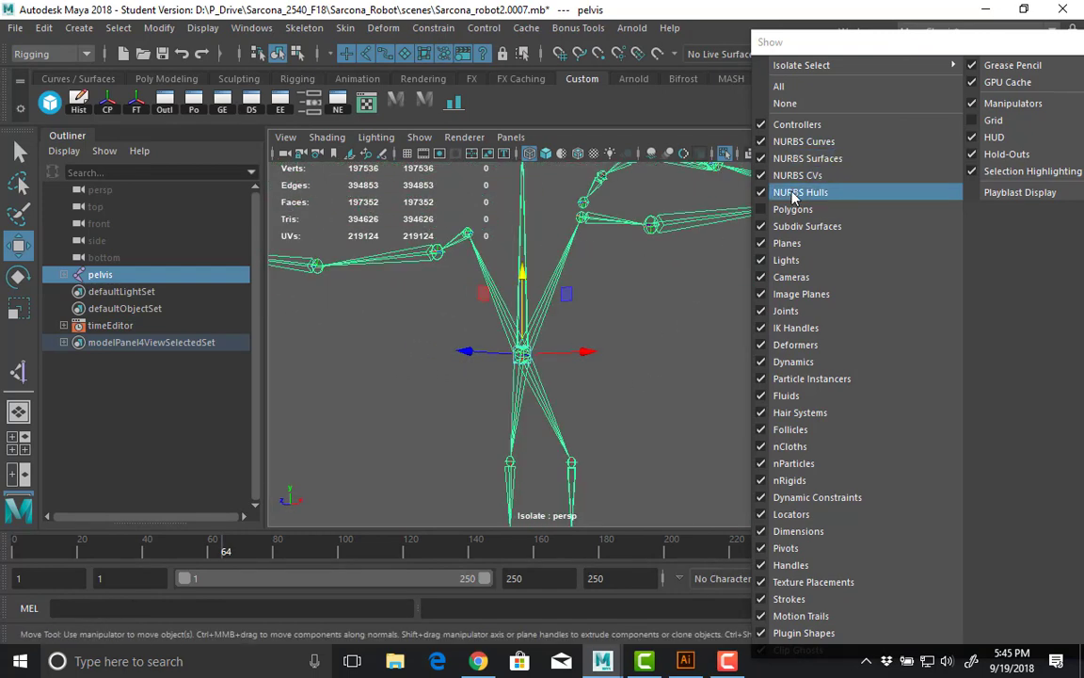
Examine the leg skeleton by selecting both thigh joints, stepping down the hierarchy to the ankles, and clearing the selection.
middle_click_drag(658, 334, 652, 274, "alt")
right_click_drag(651, 274, 605, 331, "alt")
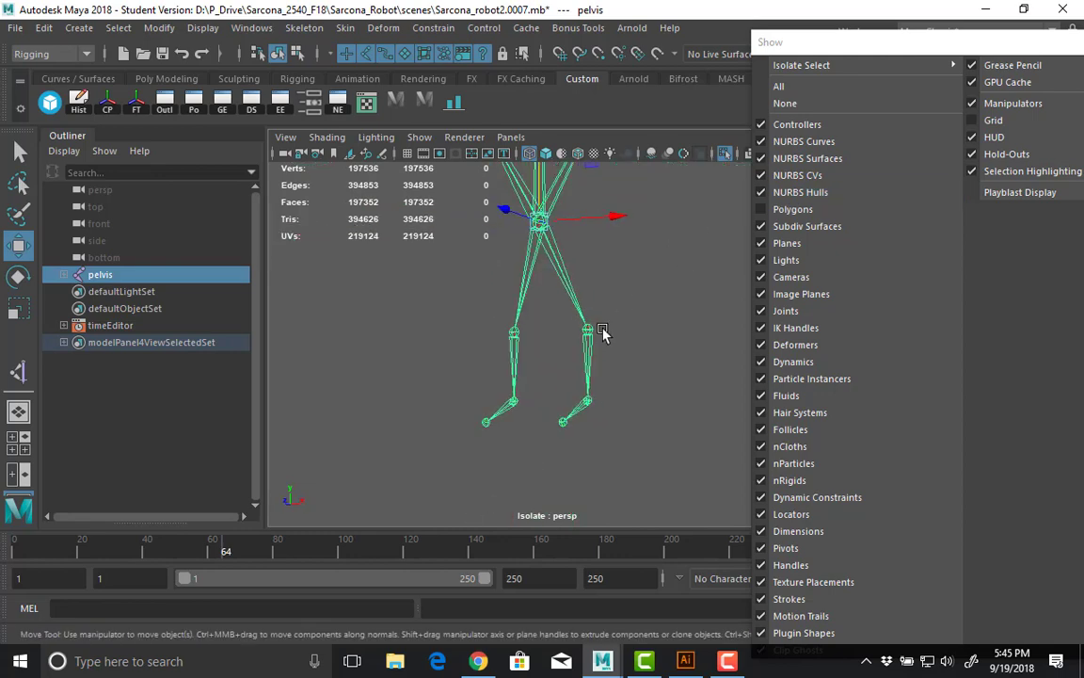
left_click(478, 351)
left_click_drag(478, 351, 508, 402, "alt")
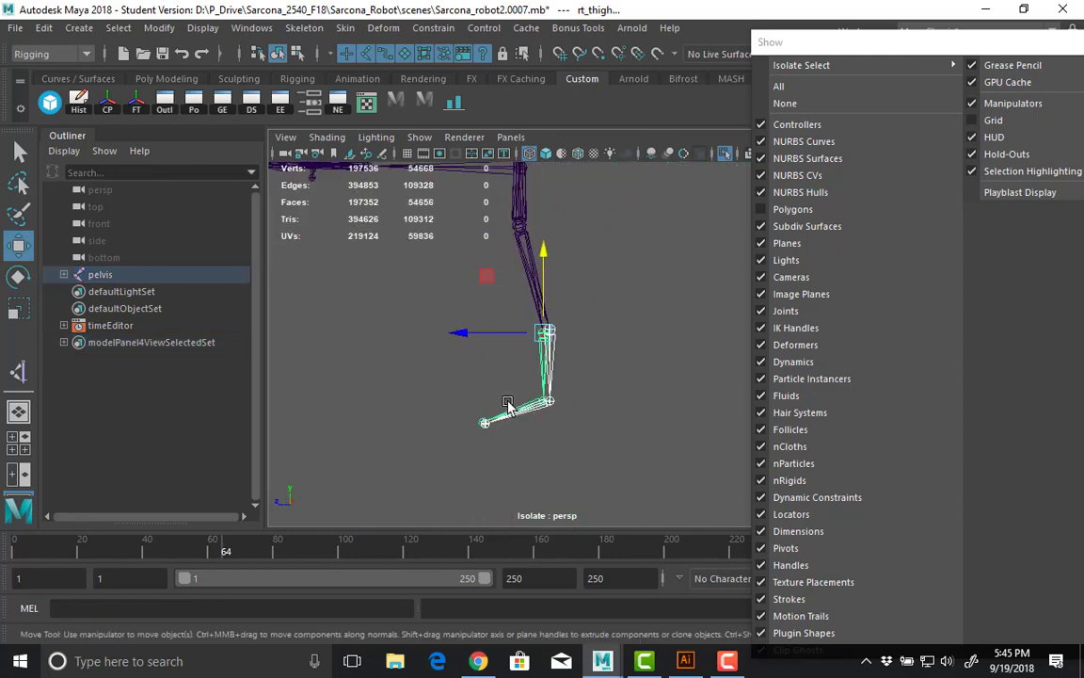
key("Down")
left_click_drag(436, 411, 474, 431, "alt")
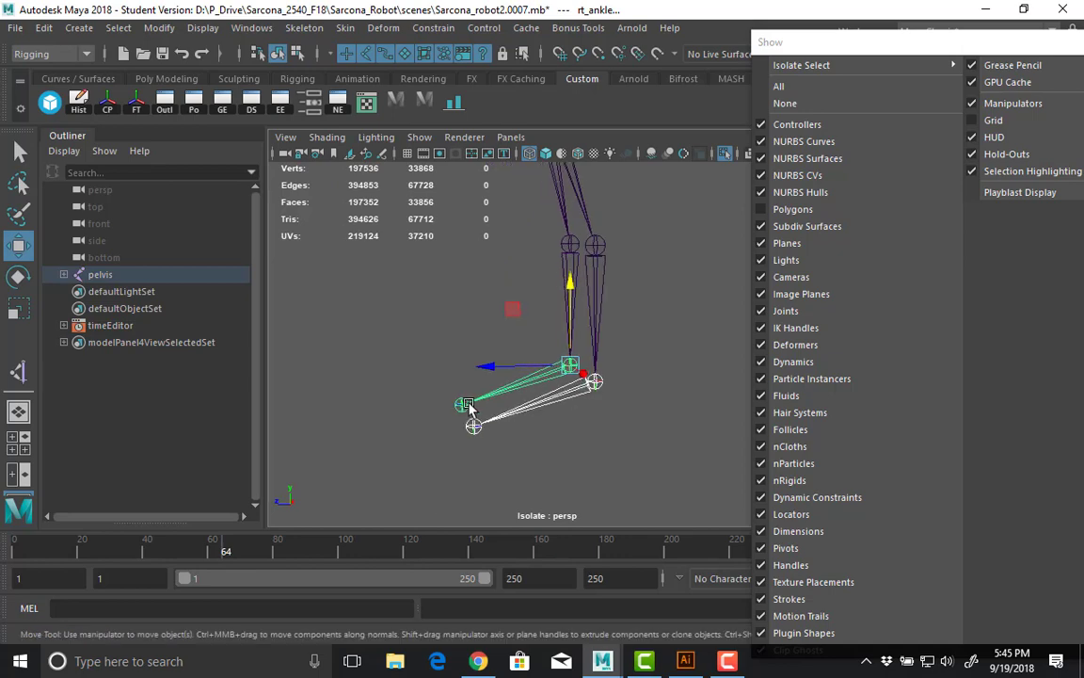
left_click(475, 431)
left_click(471, 432)
left_click(460, 298)
Examine the hand skeleton, from the wrist out to the finger and thumb joints.
right_click_drag(460, 298, 283, 245, "alt")
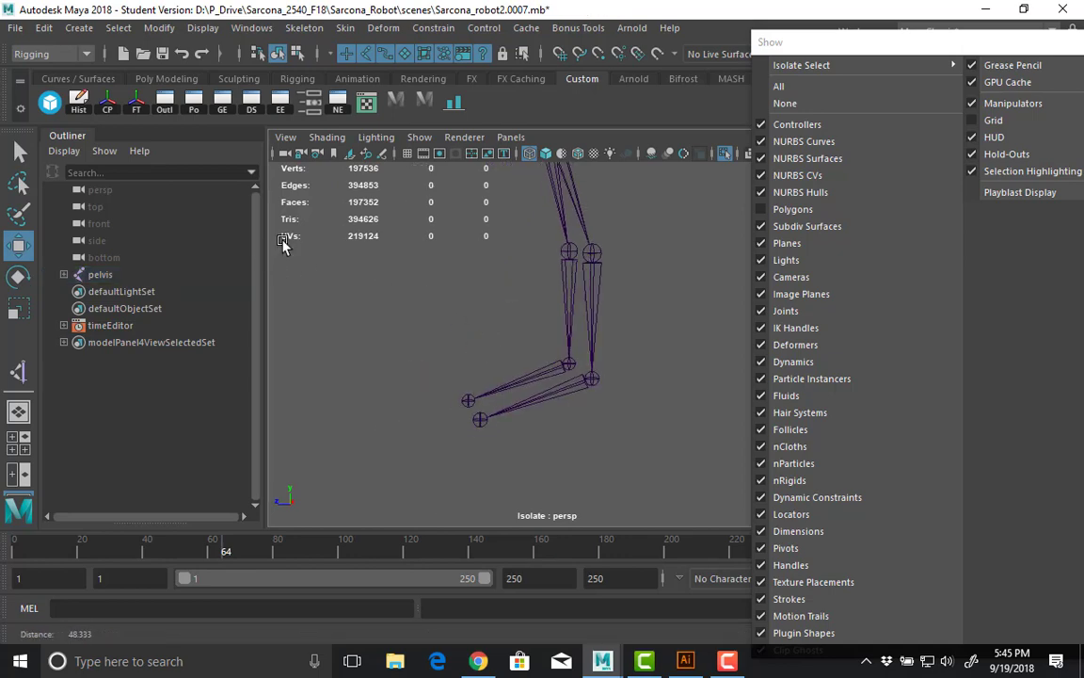
middle_click_drag(370, 315, 420, 394, "alt")
left_click_drag(420, 394, 460, 384, "alt")
middle_click_drag(459, 384, 581, 353, "alt")
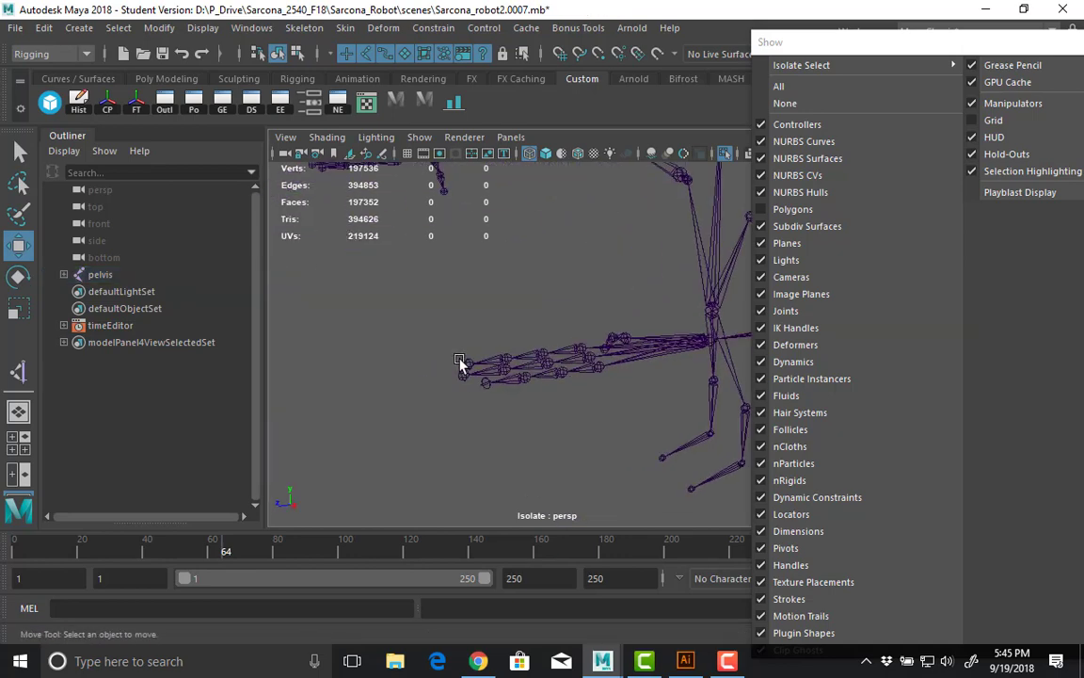
left_click_drag(461, 363, 452, 408, "alt")
middle_click_drag(452, 408, 417, 291, "alt")
left_click_drag(418, 290, 418, 320, "alt")
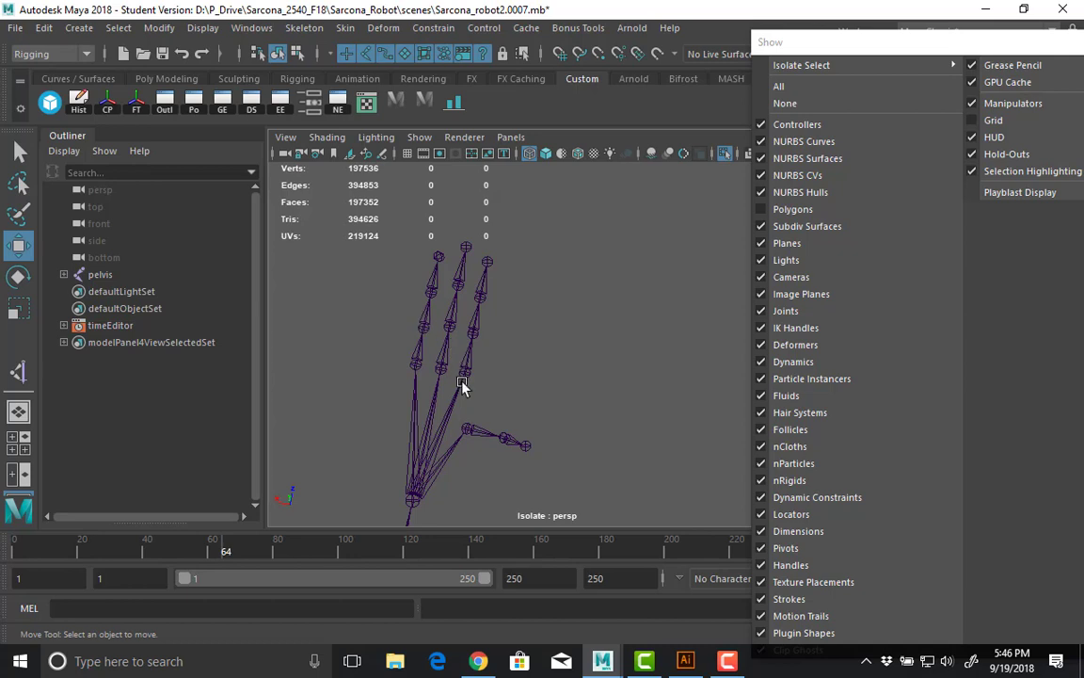
left_click_drag(461, 386, 530, 410, "alt")
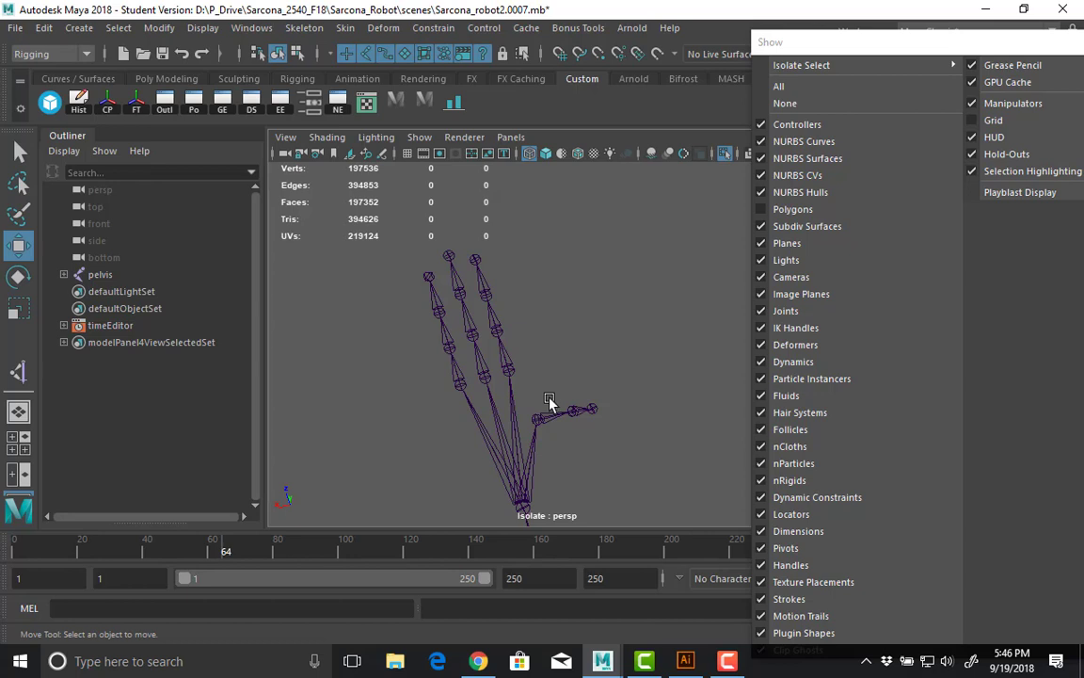
Show the polygons again in shaded display, and close the floating Show options.
left_click(792, 209)
left_click_drag(678, 321, 563, 322, "alt")
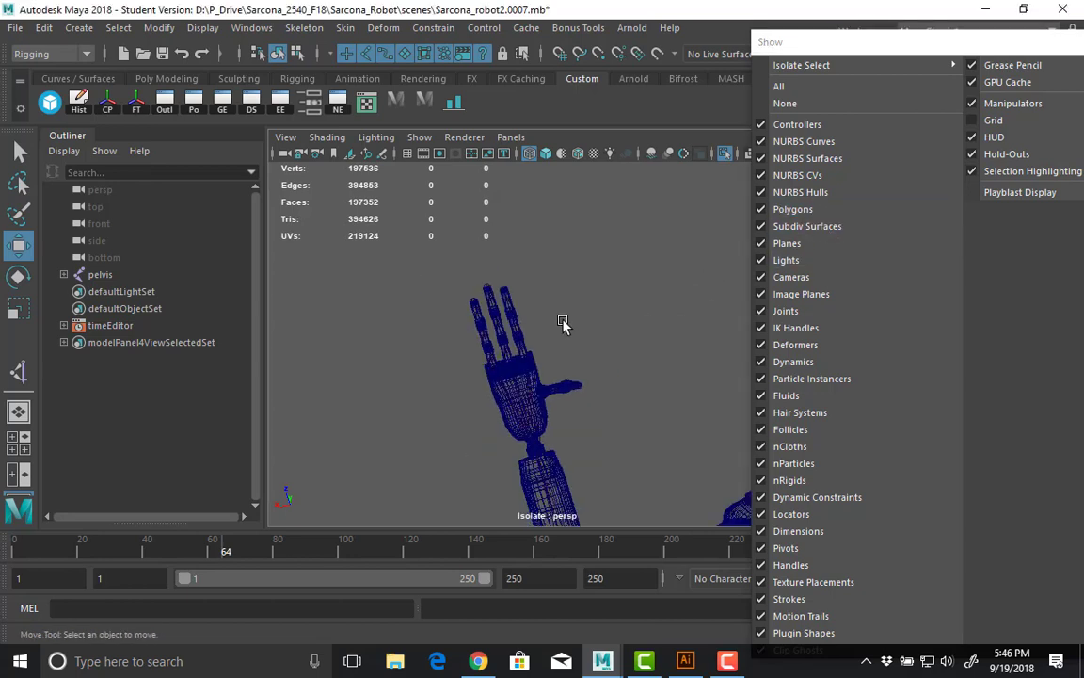
key("5")
left_click_drag(558, 383, 603, 403, "alt")
scroll(725, 402, "up", 5)
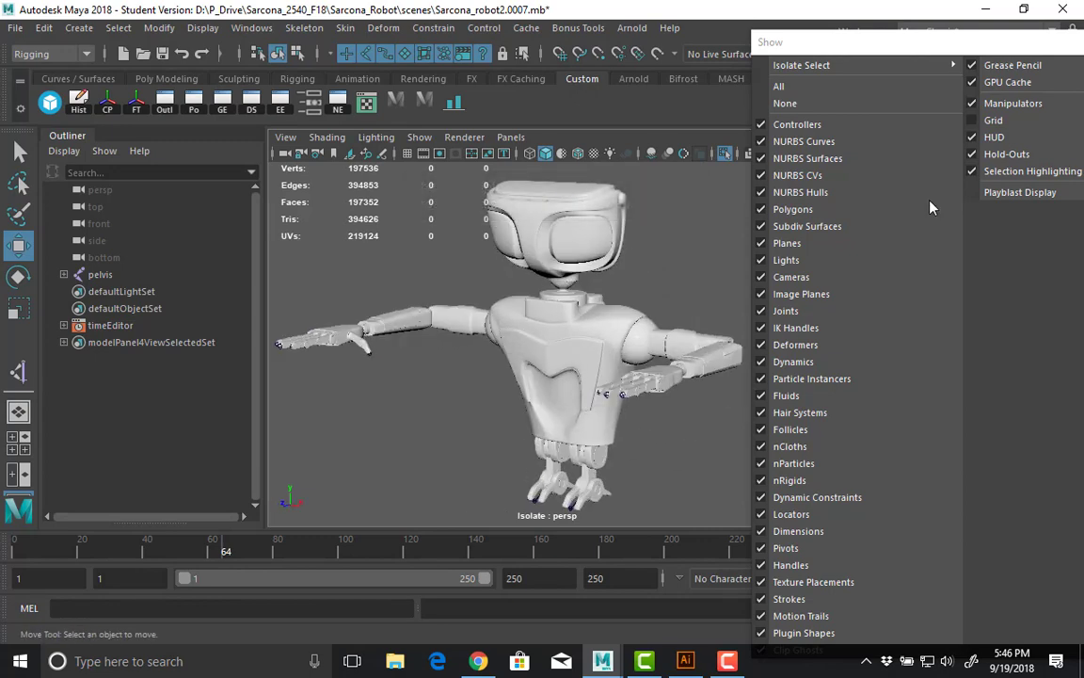
left_click(915, 41)
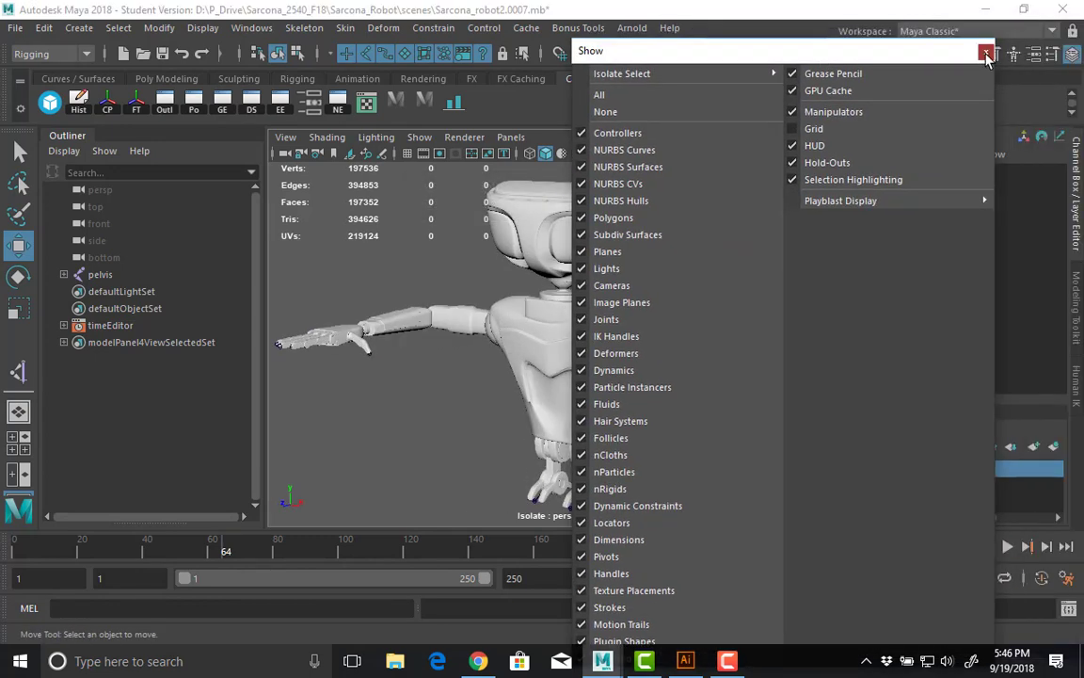
left_click(984, 53)
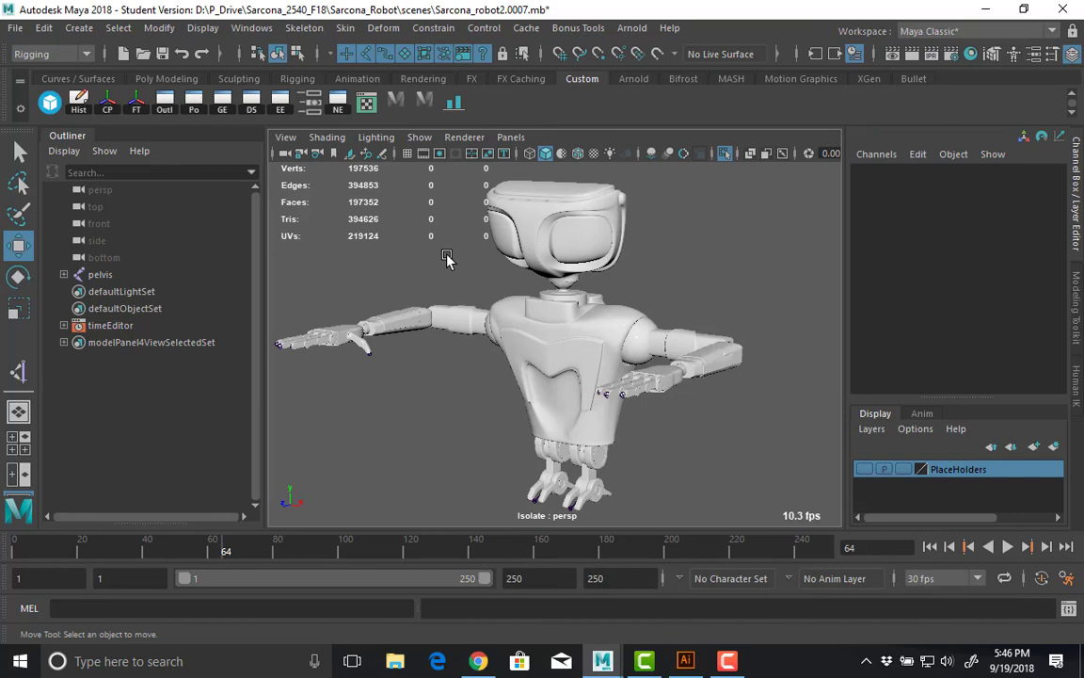
Start a new scene without saving, and open Sarcona_robot2.0005.mb from the scenes folder, accepting the student version notice.
key("ctrl+n")
left_click(542, 341)
left_click(16, 29)
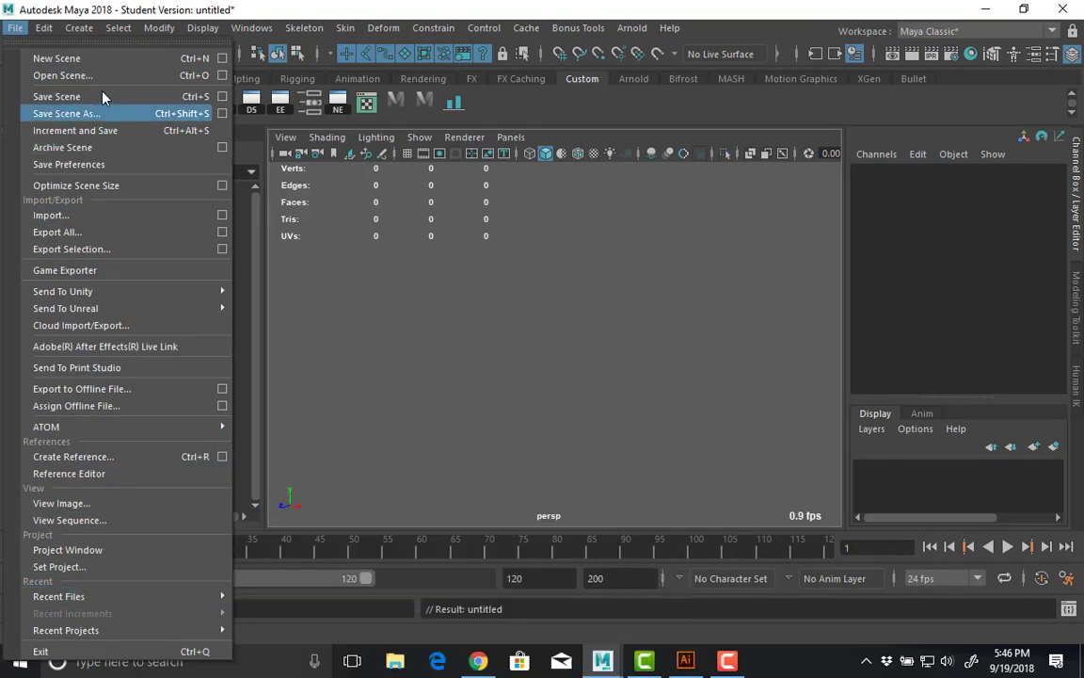
left_click(91, 75)
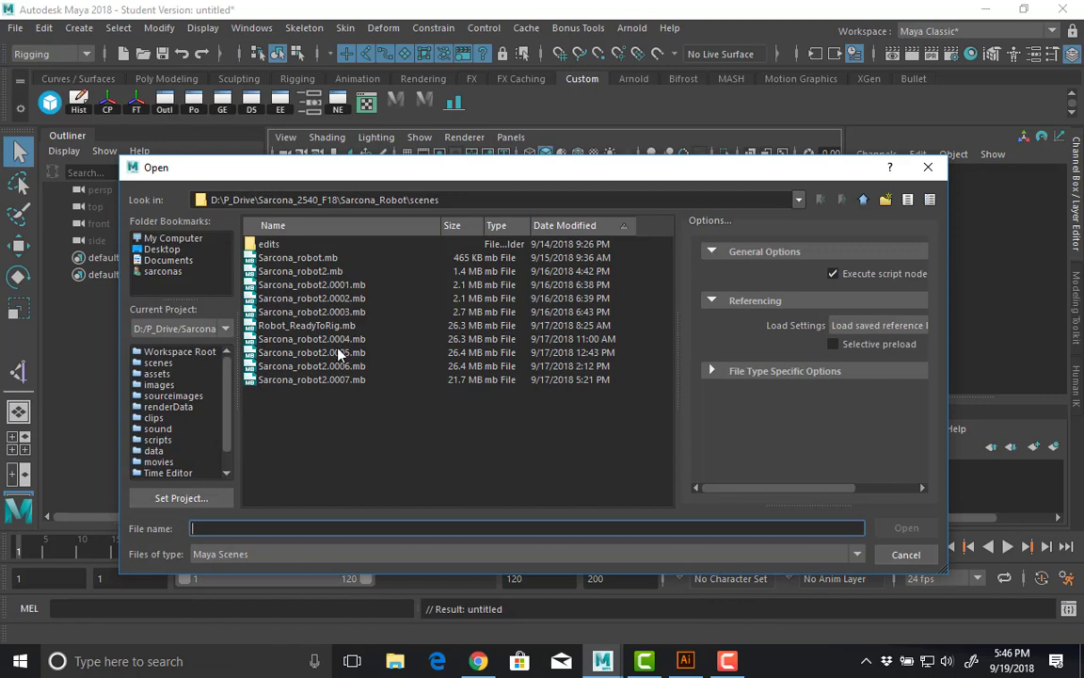
double_click(339, 352)
left_click(564, 341)
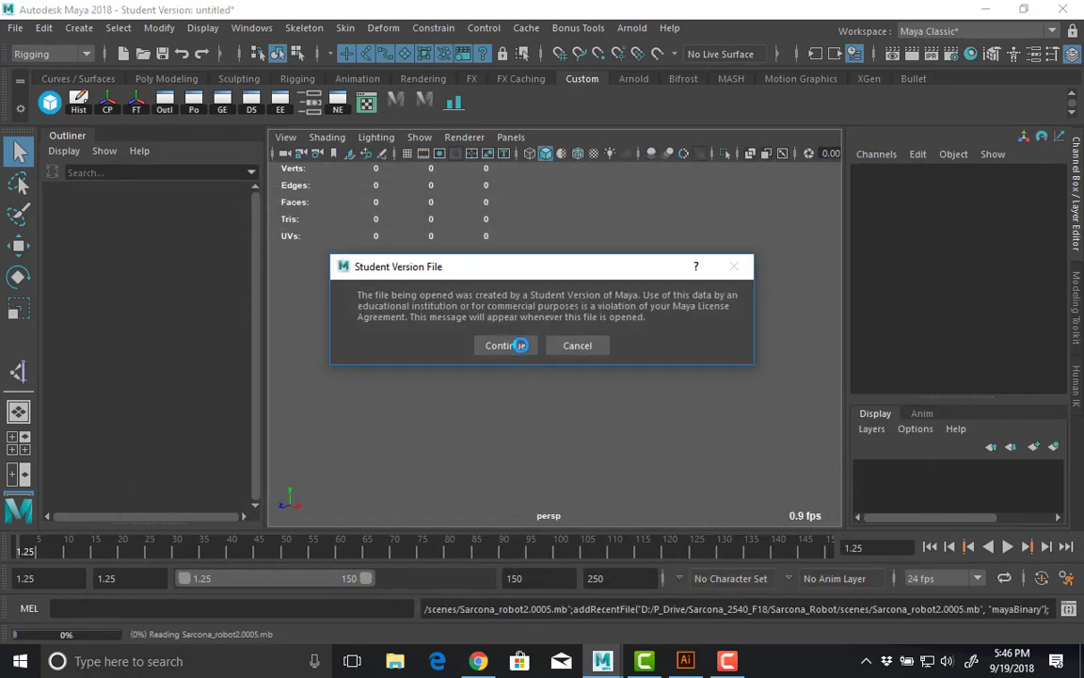
left_click(520, 345)
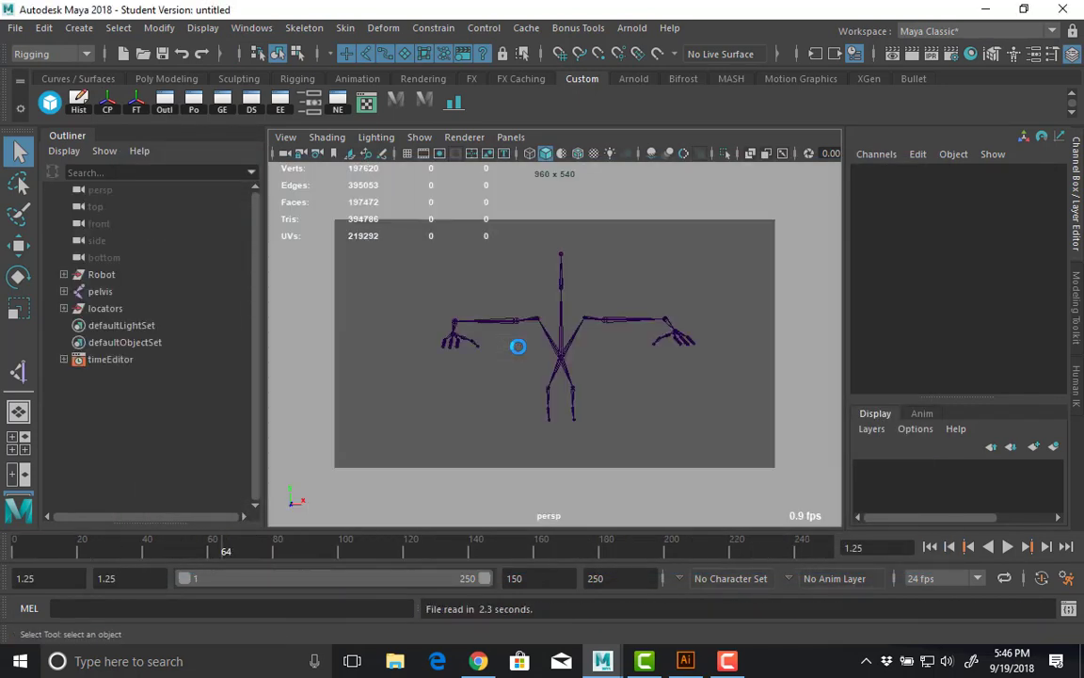
Select the locators group and hide the joints in the viewport, keeping polygons hidden.
left_click(108, 309)
left_click(420, 136)
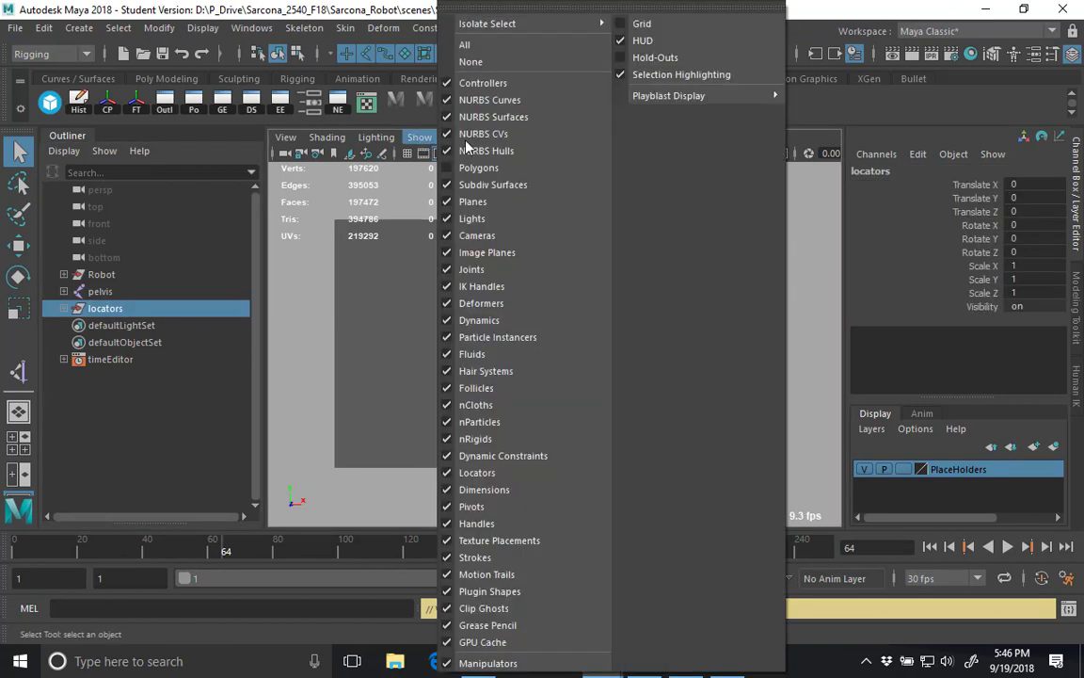
left_click(454, 165)
left_click(420, 136)
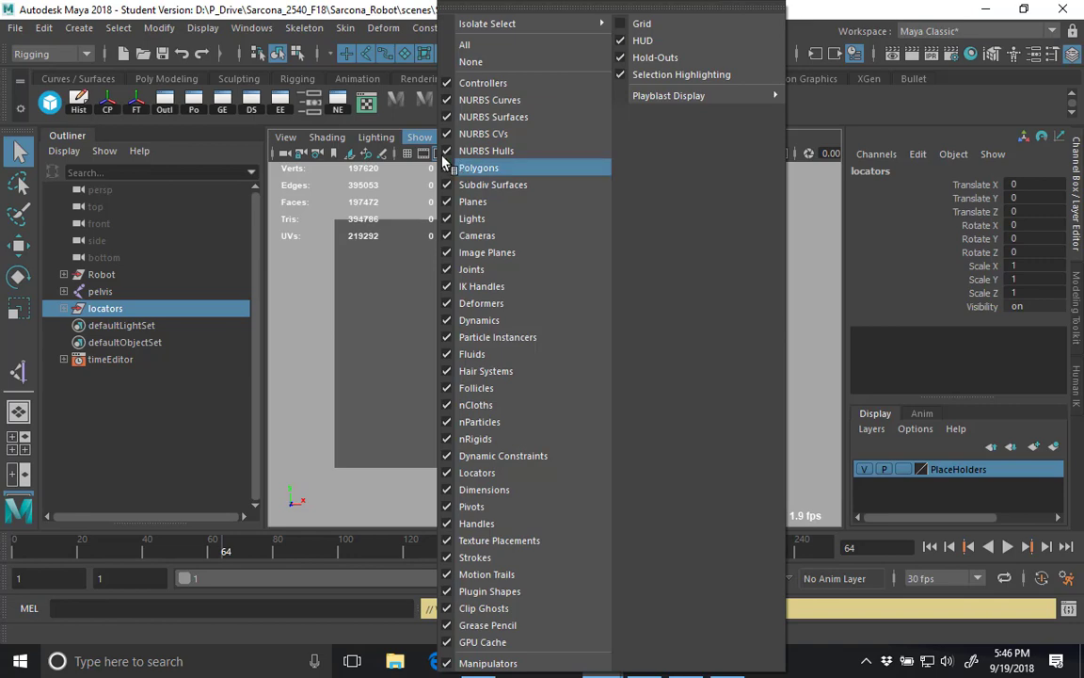
left_click(462, 167)
left_click(420, 136)
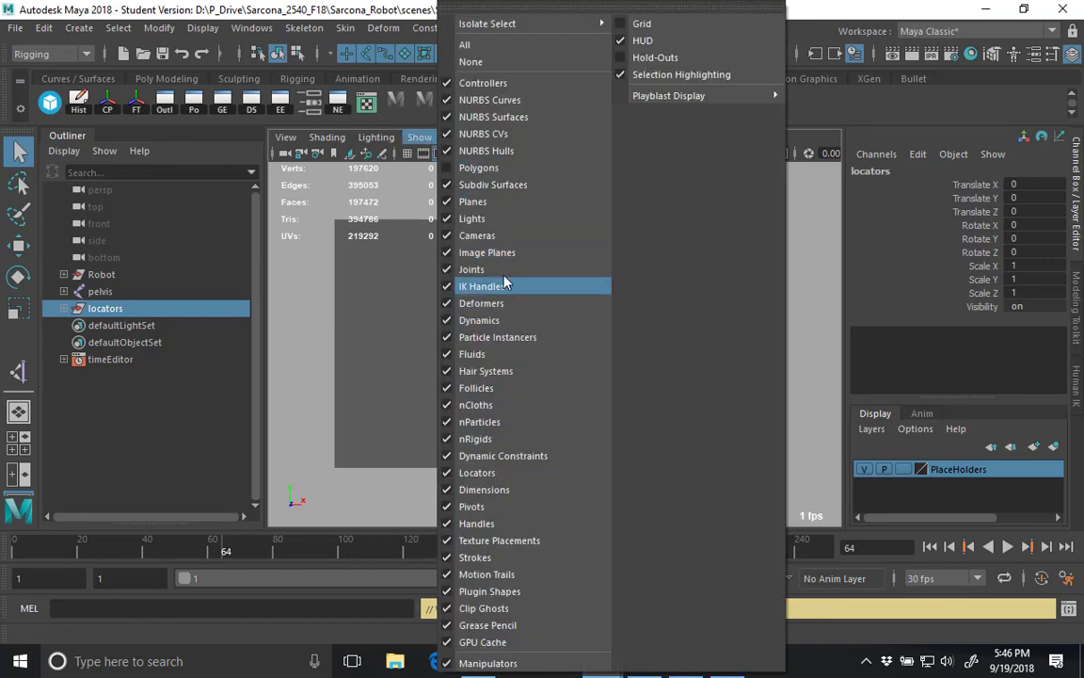
left_click(480, 271)
Try to scale up the locators group as a whole, and undo the scaling.
right_click_drag(527, 341, 555, 339, "alt")
key("r")
middle_click_drag(555, 338, 639, 329)
key("ctrl+z")
left_click_drag(584, 461, 678, 414)
key("ctrl+z")
Select all the individual locators and scale them uniformly to about 3.3.
right_click_drag(433, 376, 377, 255, "alt")
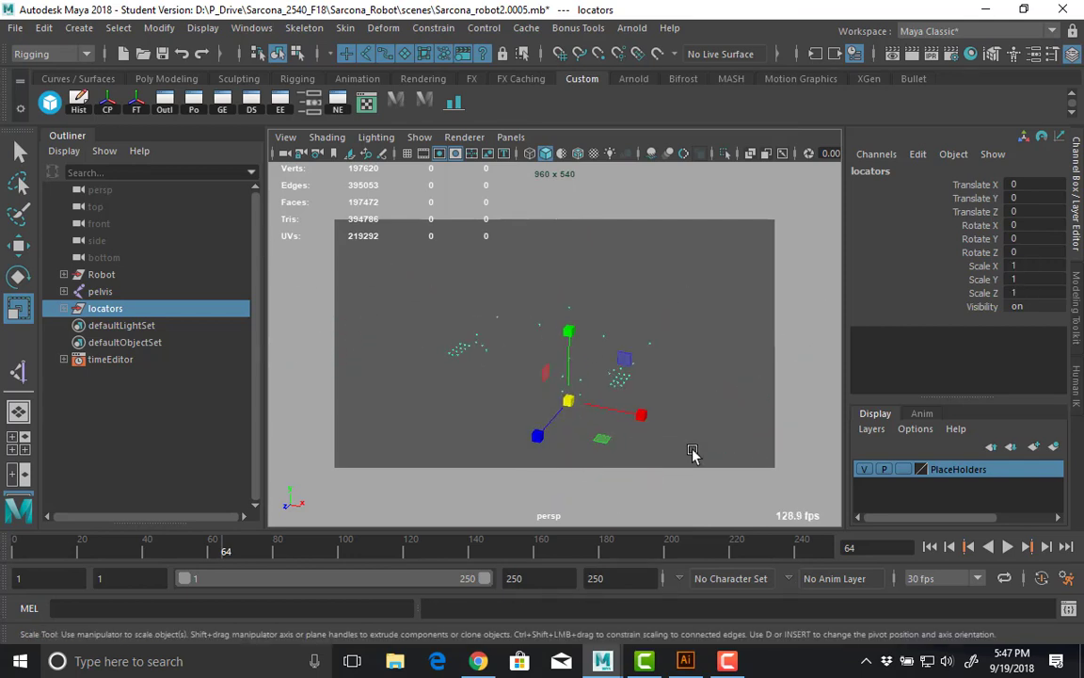
left_click_drag(740, 501, 381, 252)
mouse_move(504, 384)
middle_mouse_down()
mouse_move(584, 381)
mouse_move(489, 375)
middle_mouse_up()
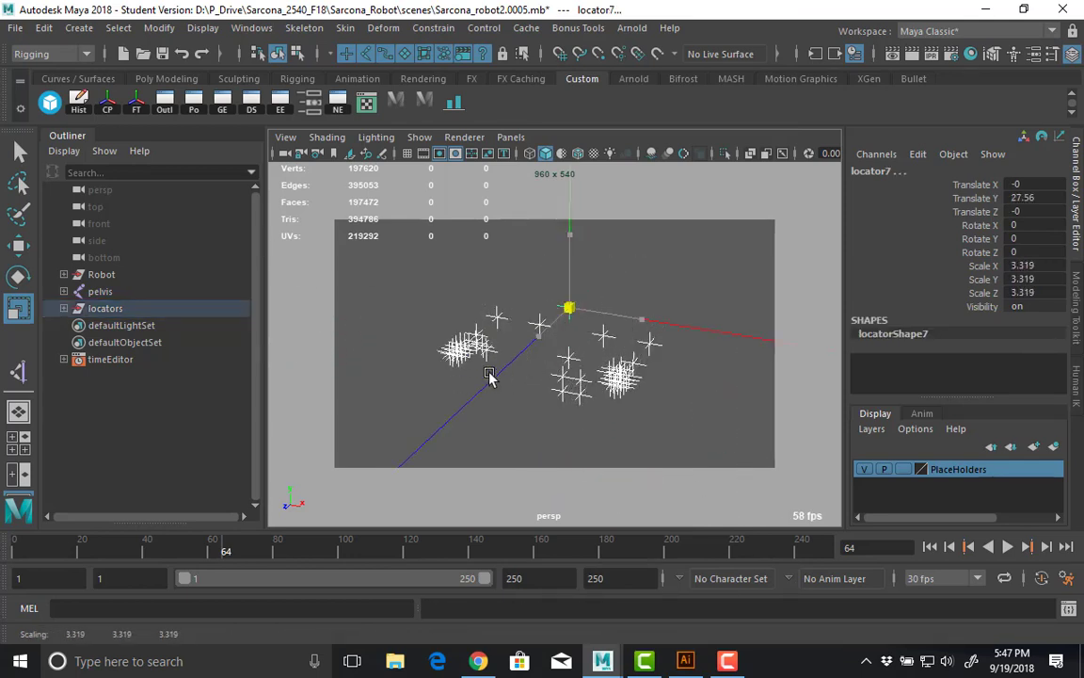
Add the locators group to a new display layer and hide that layer.
left_click(471, 394)
left_click_drag(471, 395, 537, 362, "alt")
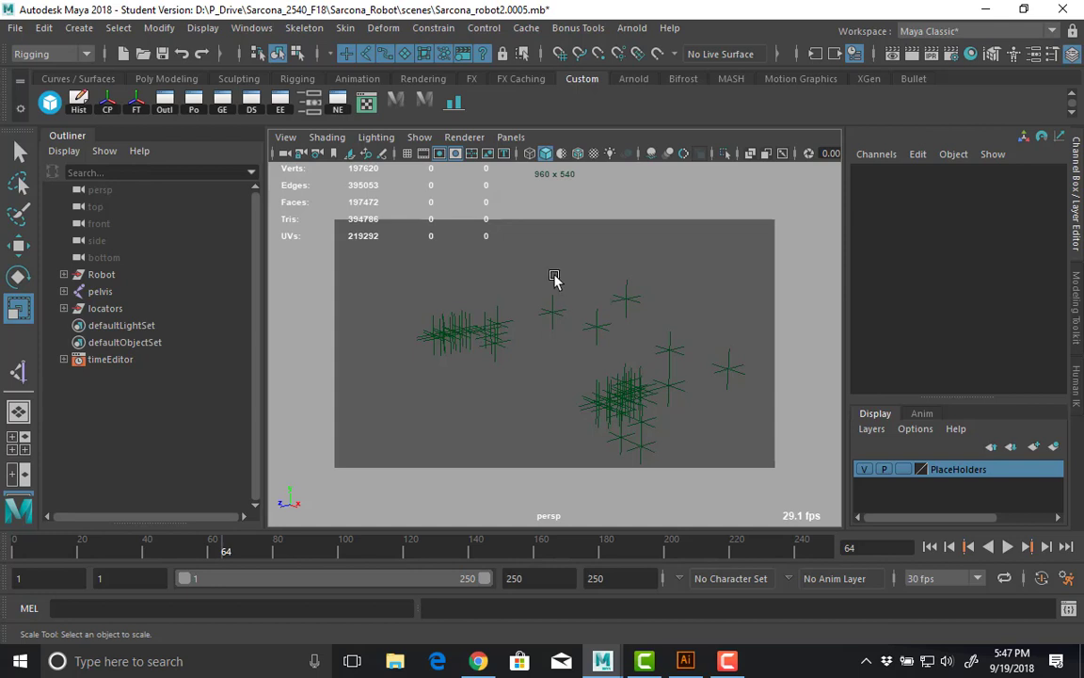
left_click(420, 137)
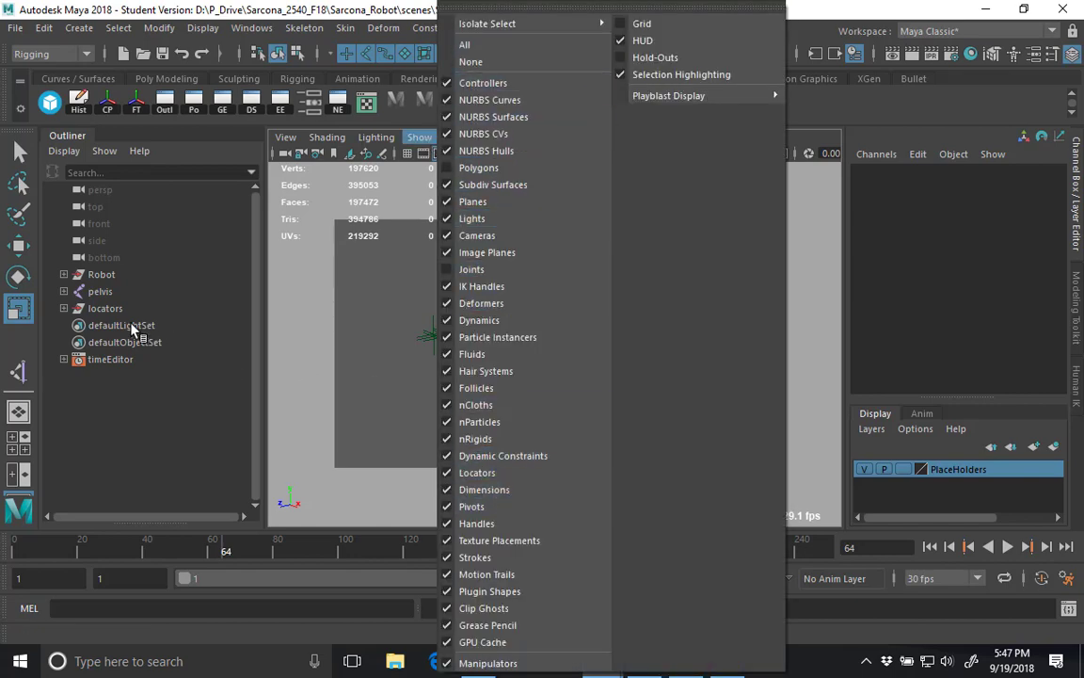
left_click(105, 307)
left_click(1053, 446)
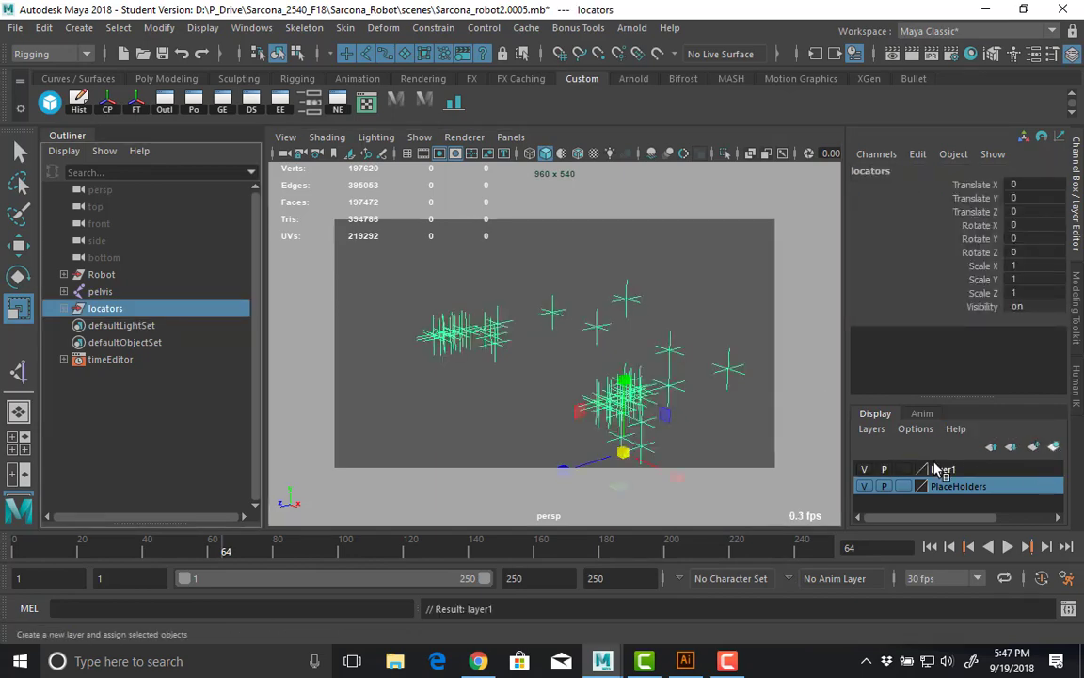
left_click(864, 469)
left_click(613, 322)
Show all object types in the perspective view again.
left_click(419, 137)
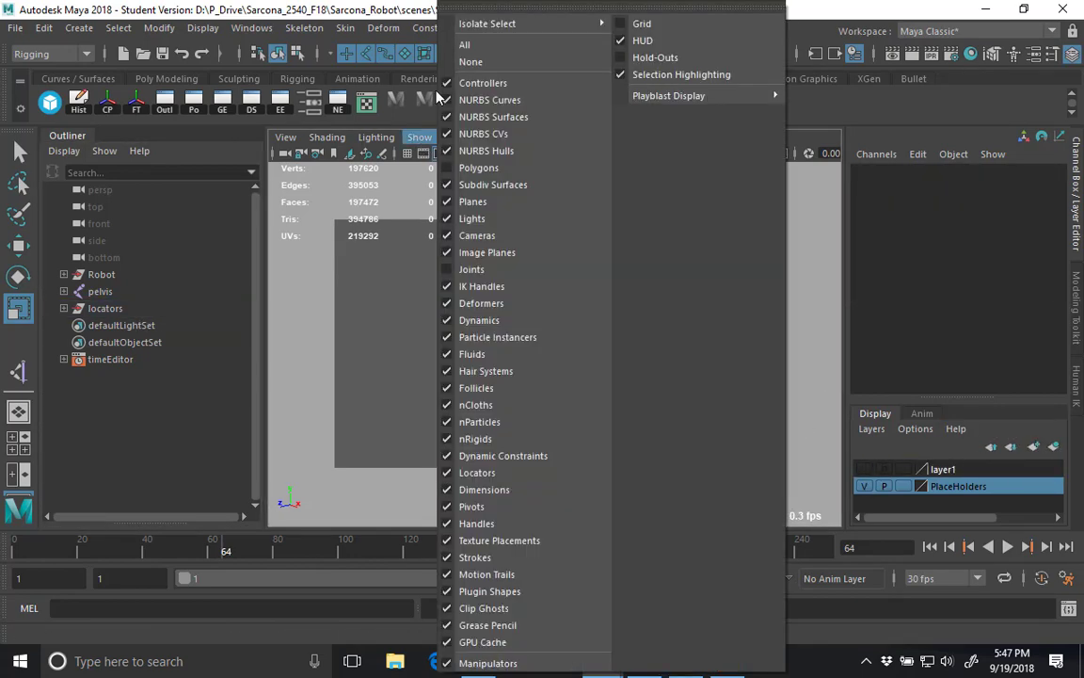
left_click(465, 44)
key("space")
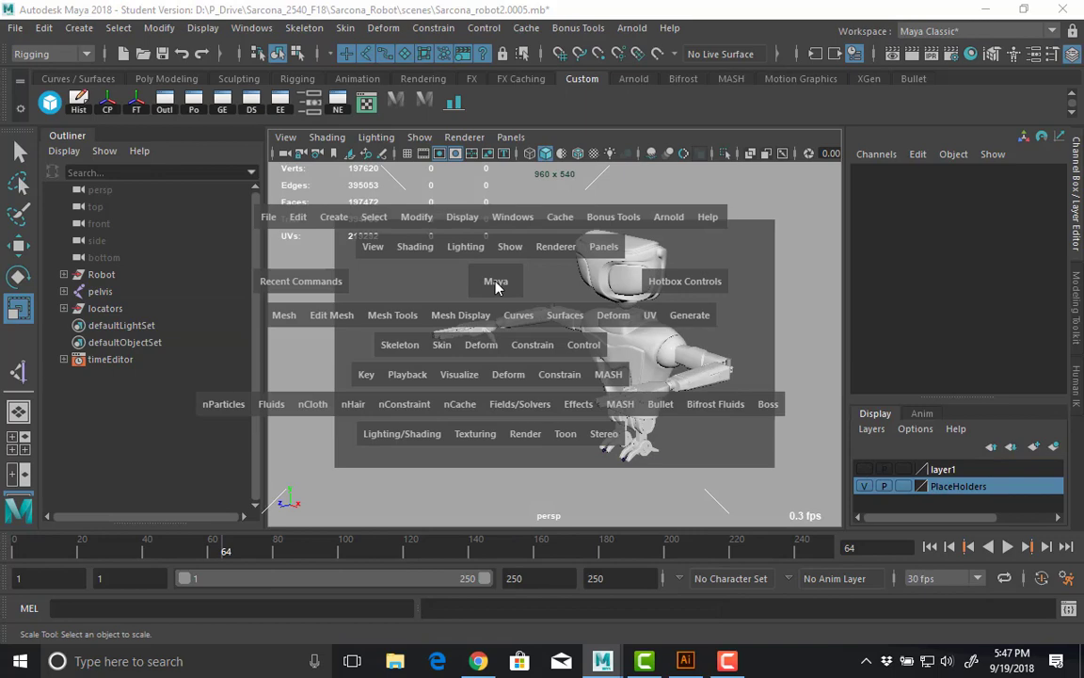
left_click(420, 136)
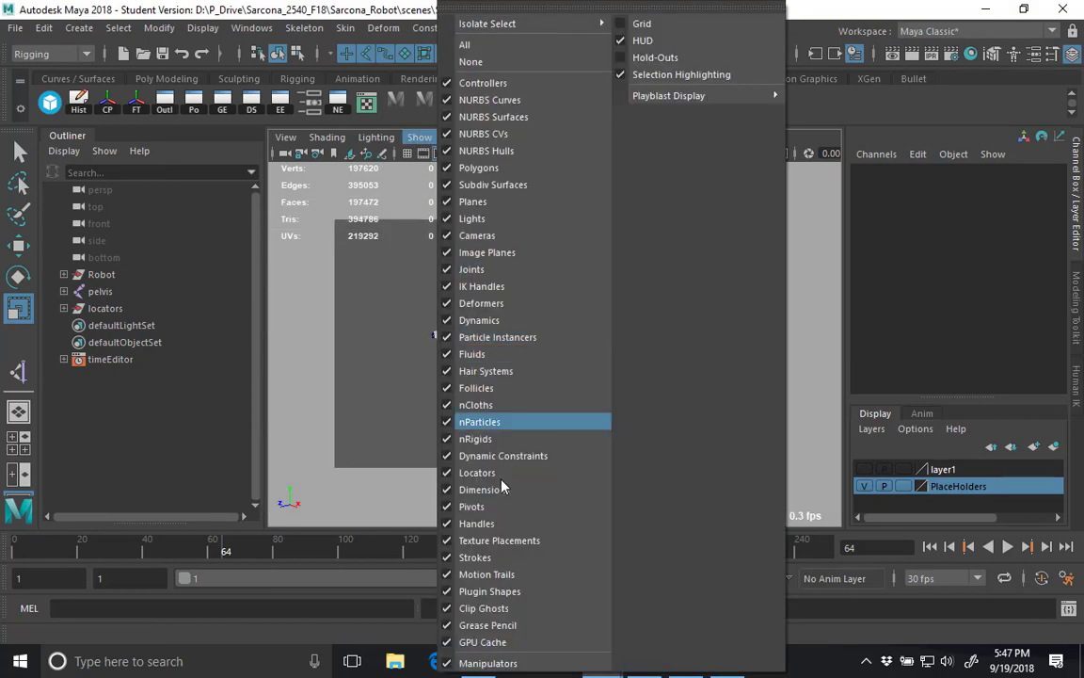
left_click(494, 286)
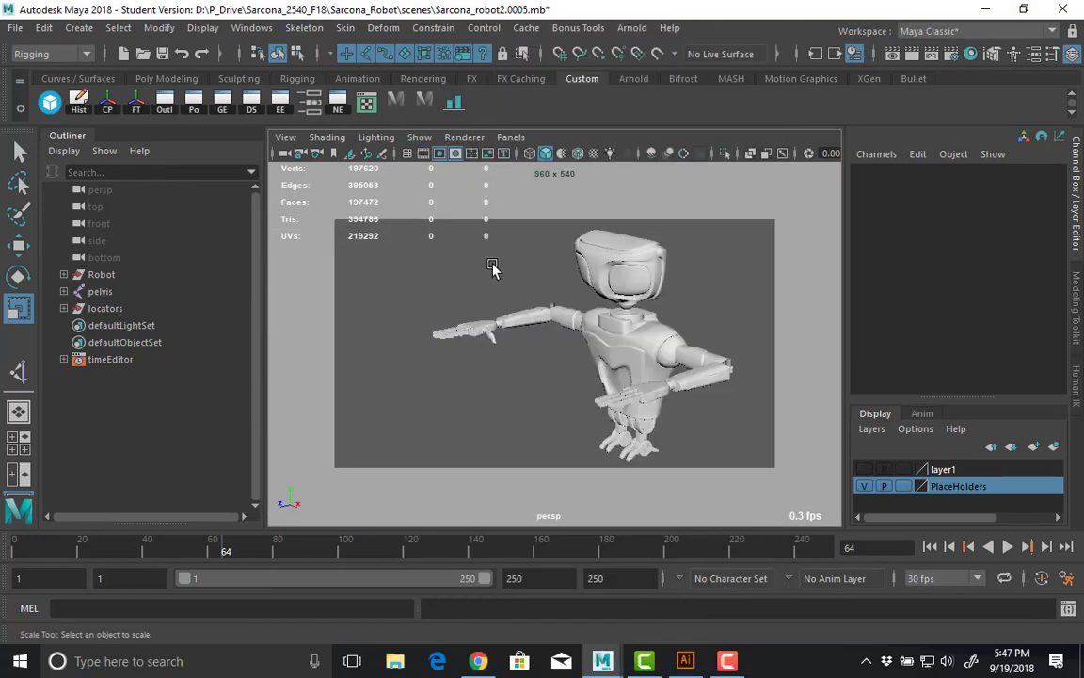
Activate the Joint Tool and display the robot's lower torso as wireframe in the side view.
key("space")
left_click_drag(492, 266, 502, 301)
middle_click_drag(553, 252, 544, 377, "alt")
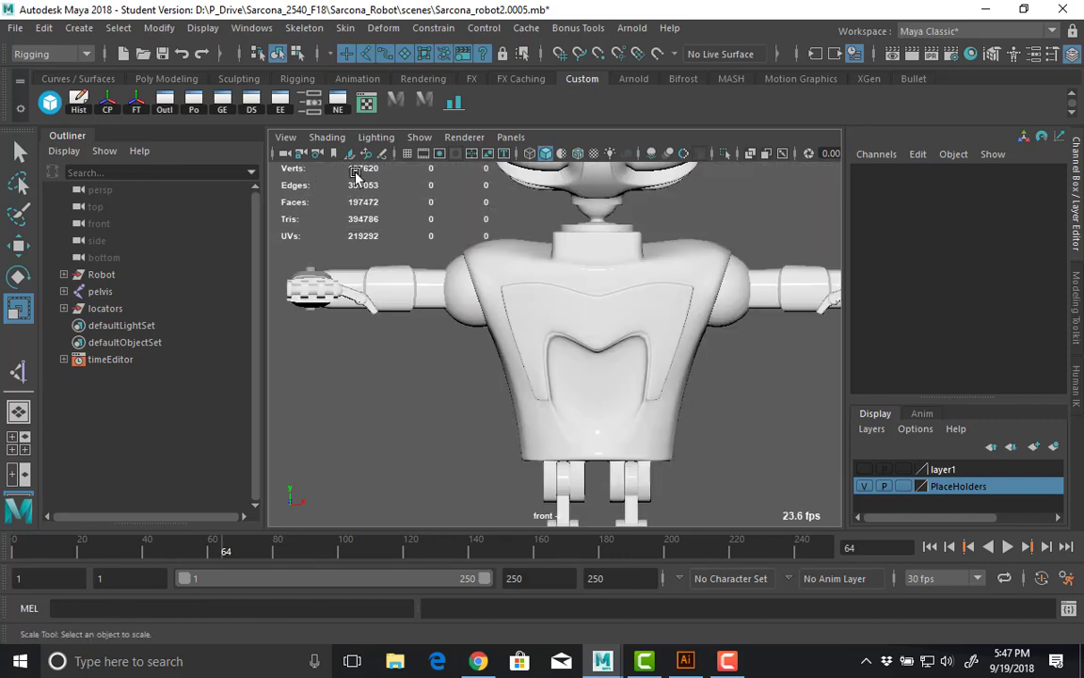
left_click(304, 27)
left_click(318, 71)
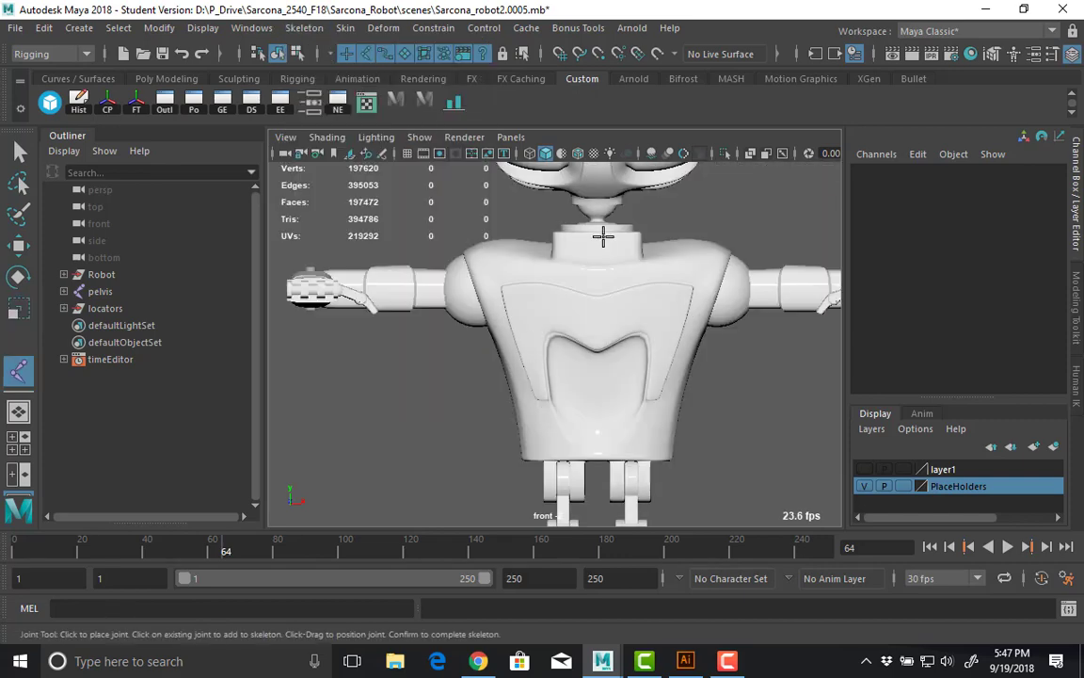
key("space")
left_click_drag(603, 236, 694, 237)
middle_click_drag(690, 467, 631, 271, "alt")
right_click_drag(632, 271, 449, 253, "alt")
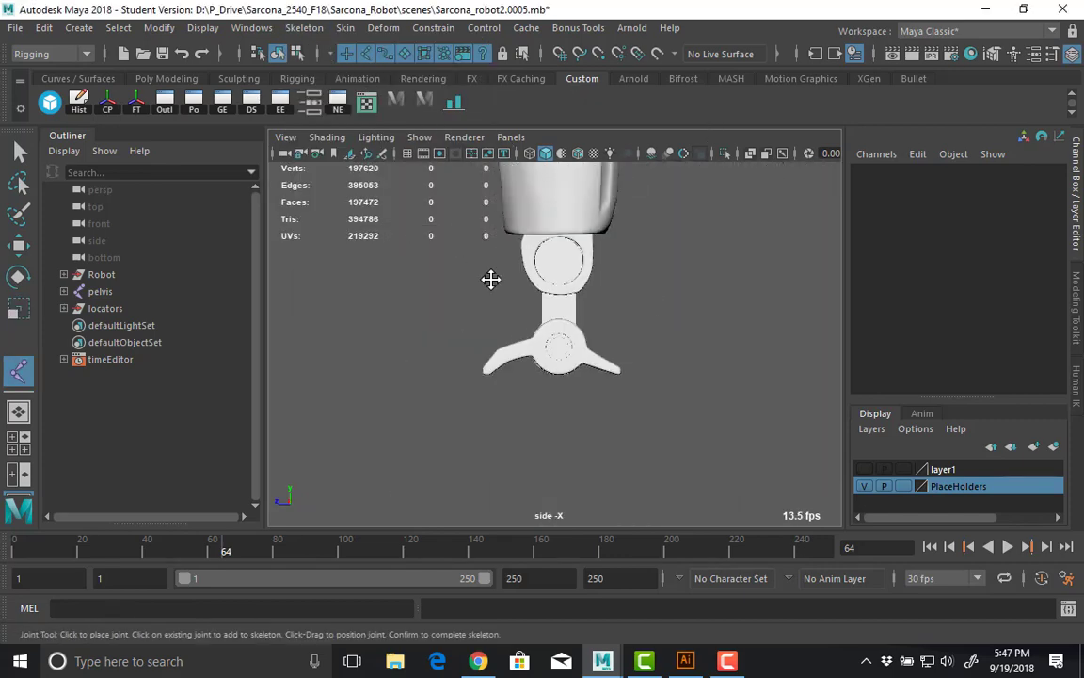
middle_click_drag(491, 279, 508, 565, "alt")
key("4")
middle_click_drag(559, 445, 563, 376, "alt")
Try to place a joint in the lower torso in the side view, and undo it.
left_click(563, 377)
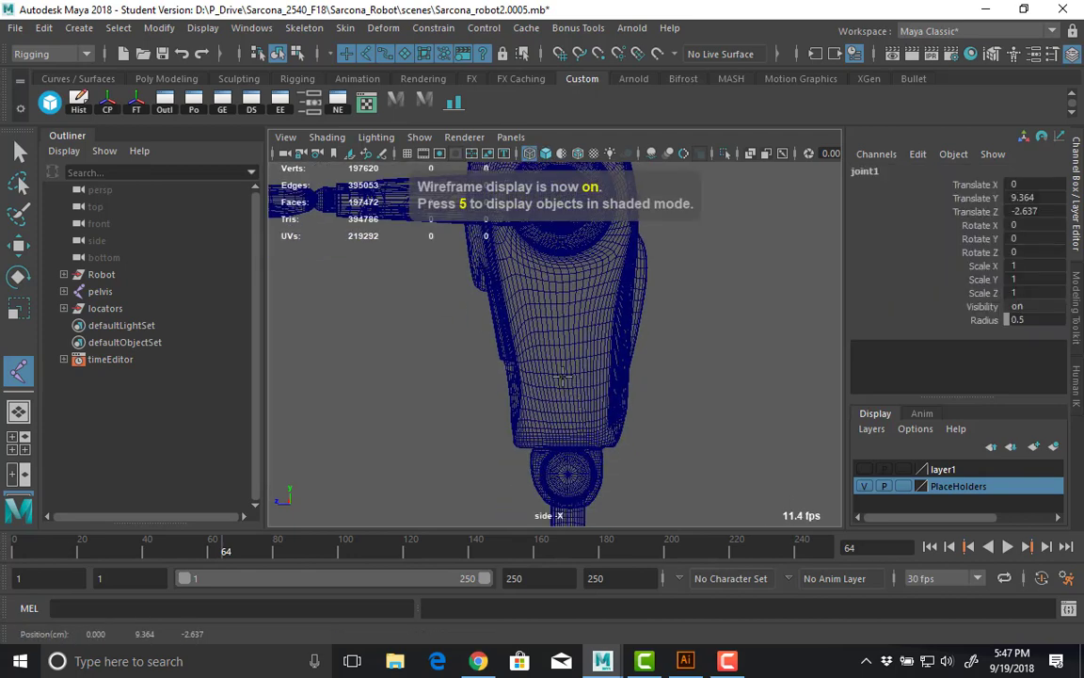
left_click_drag(563, 376, 559, 339)
key("ctrl+z")
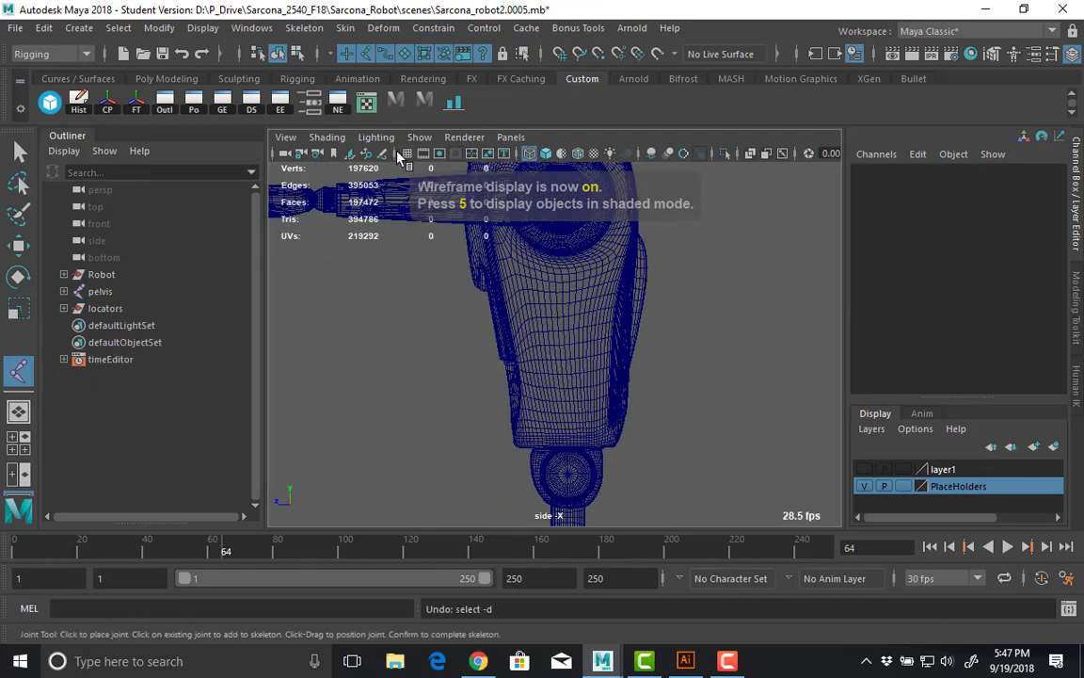
Show joints in the side view, then add the existing pelvis skeleton to a new display layer and hide that layer.
left_click(420, 137)
left_click(484, 268)
key("w")
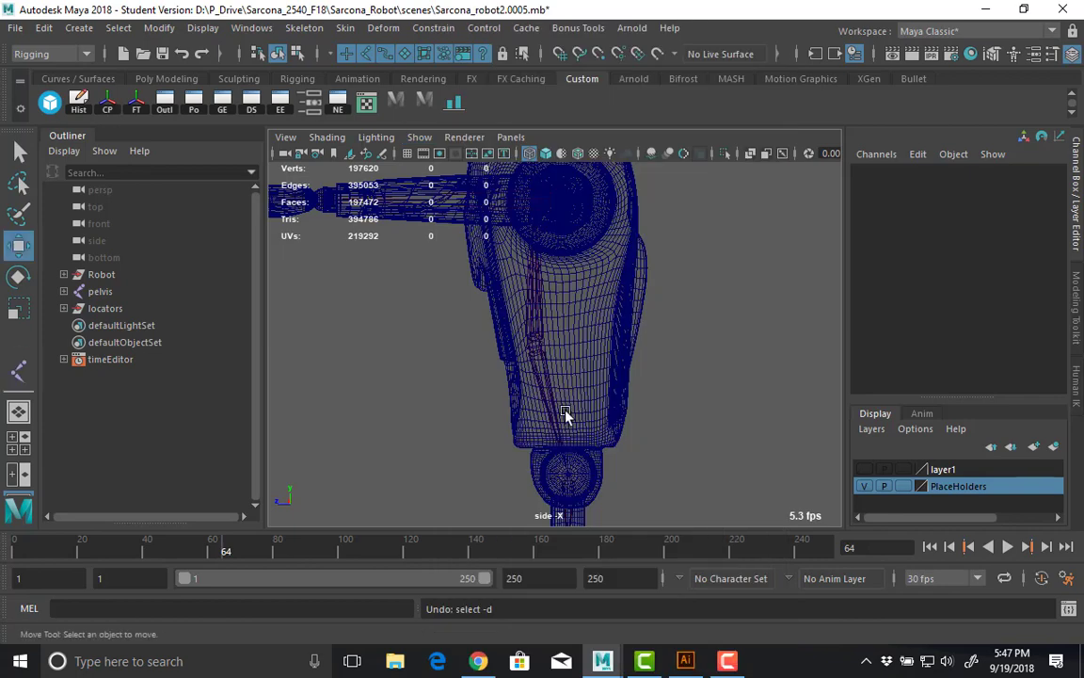
left_click(513, 356)
left_click(1053, 446)
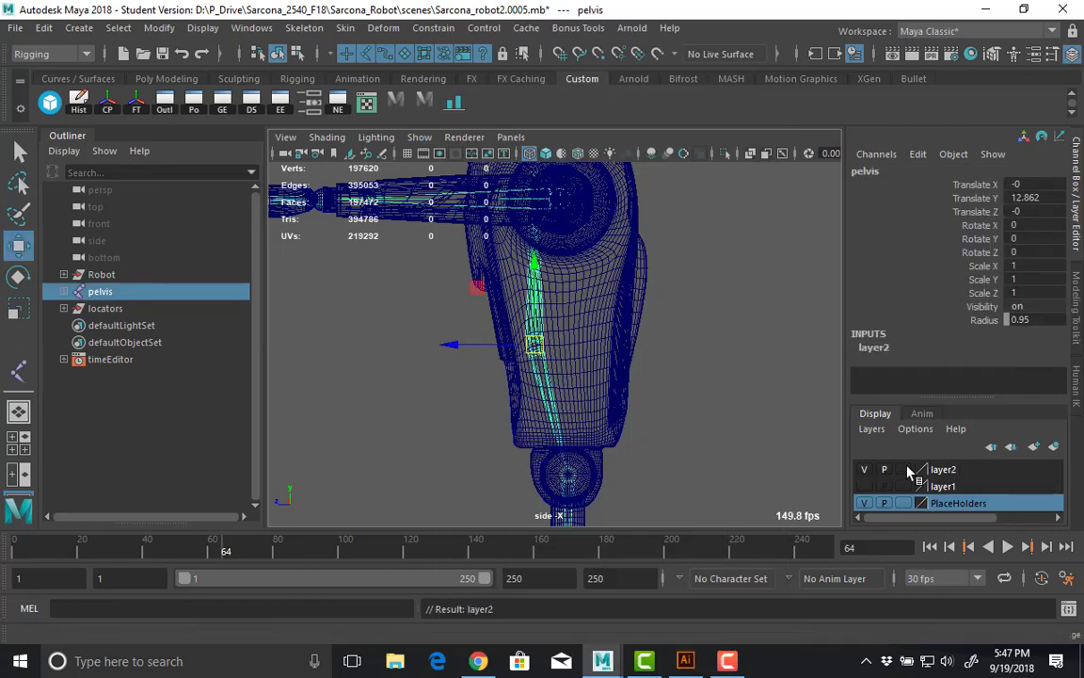
left_click(863, 468)
left_click(666, 381)
Place a root joint in the lower torso with the Joint Tool and reposition it to about Y 9.7, Z -1.7.
key("y")
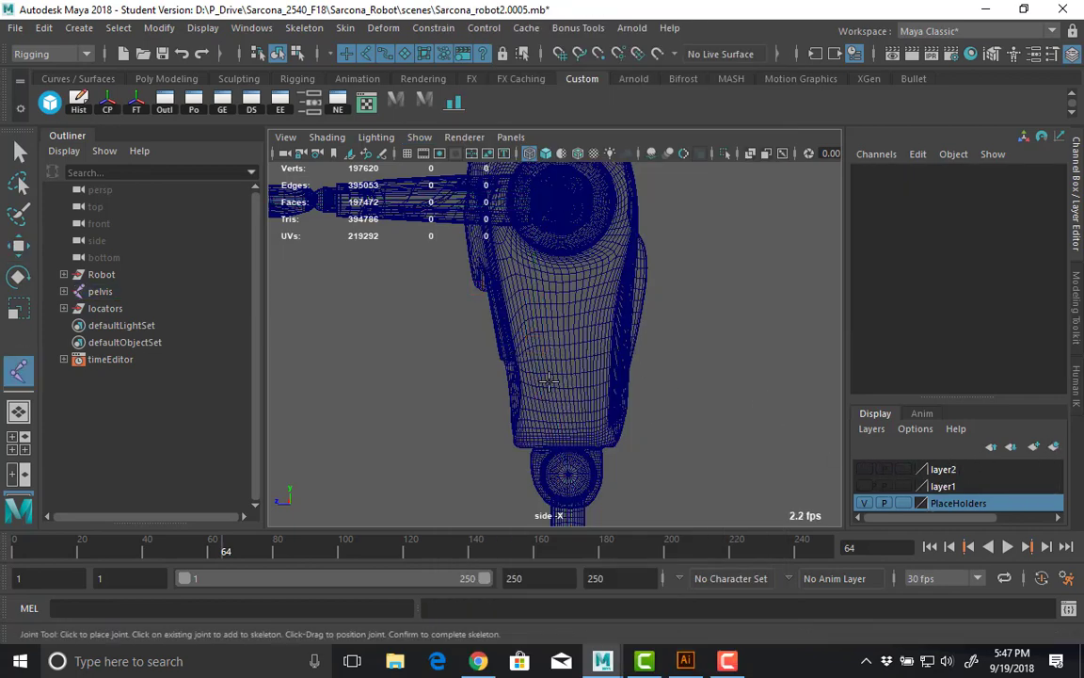
left_click(572, 388)
mouse_move(574, 346)
middle_mouse_down()
mouse_move(567, 188)
mouse_move(590, 225)
mouse_move(584, 349)
middle_mouse_up()
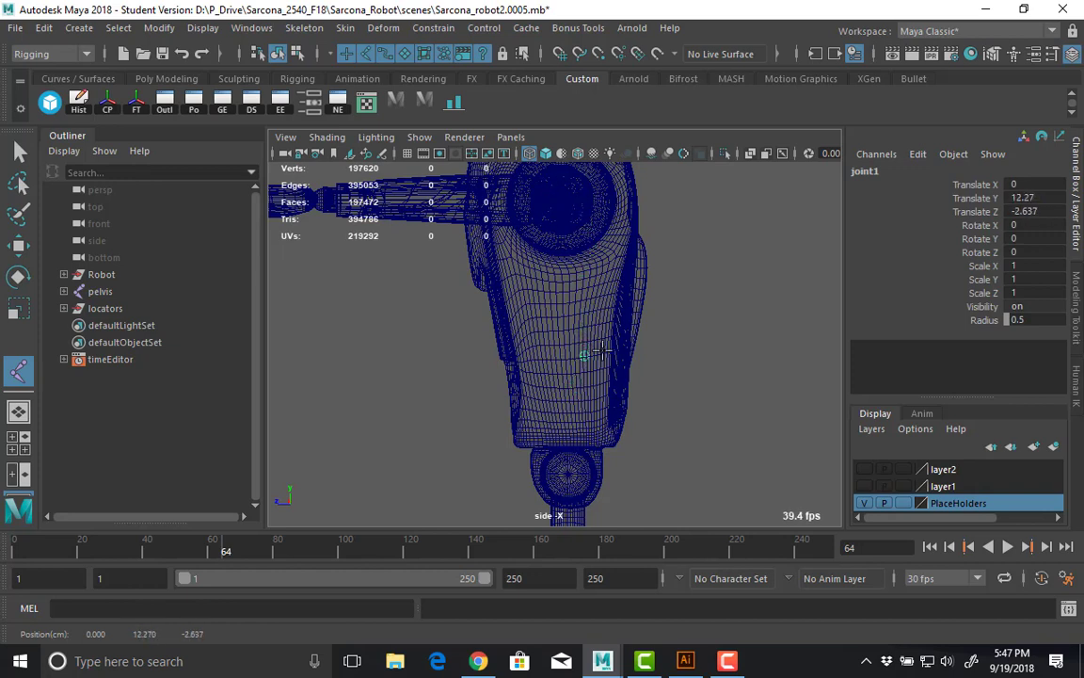
middle_click(600, 350)
key("Return")
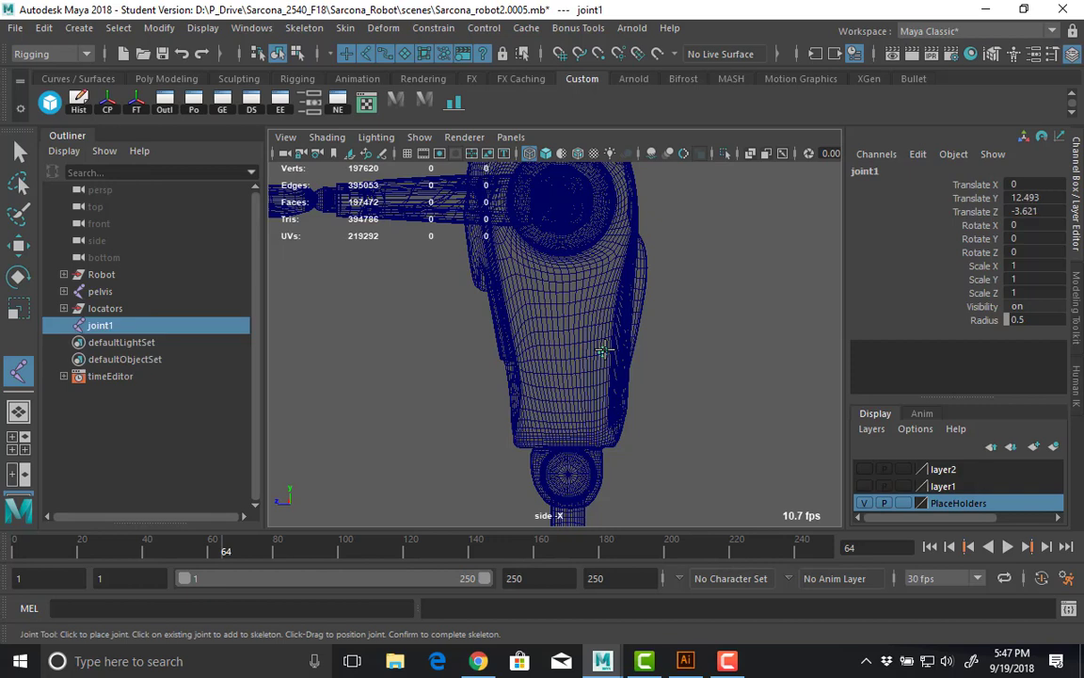
middle_click_drag(603, 360, 614, 282)
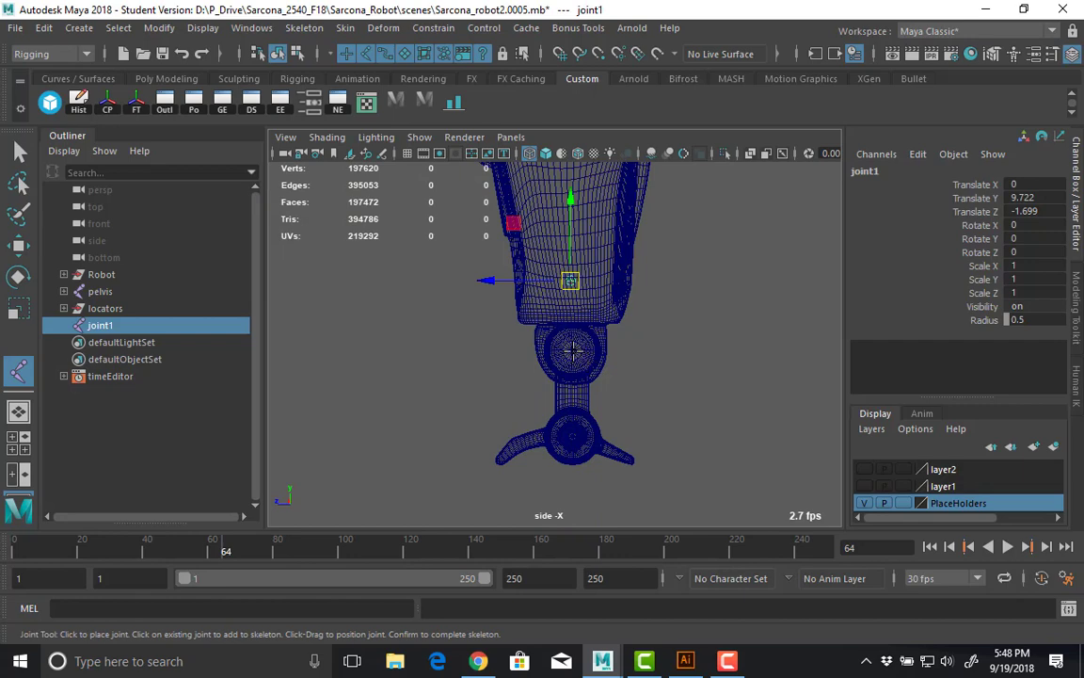
Add a second joint snapped to the center vertex of the upper leg's circular pivot just below the torso.
right_click_drag(868, 389, 1016, 367, "alt")
middle_click_drag(662, 376, 611, 343, "alt")
right_click_drag(727, 352, 760, 351, "alt")
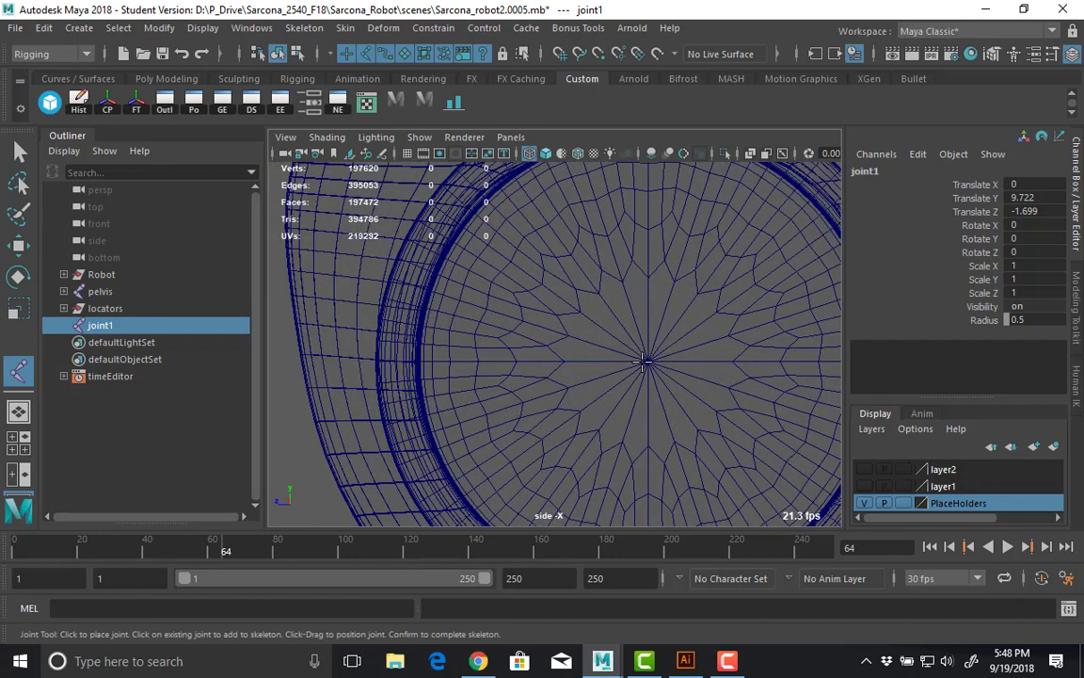
key("v")
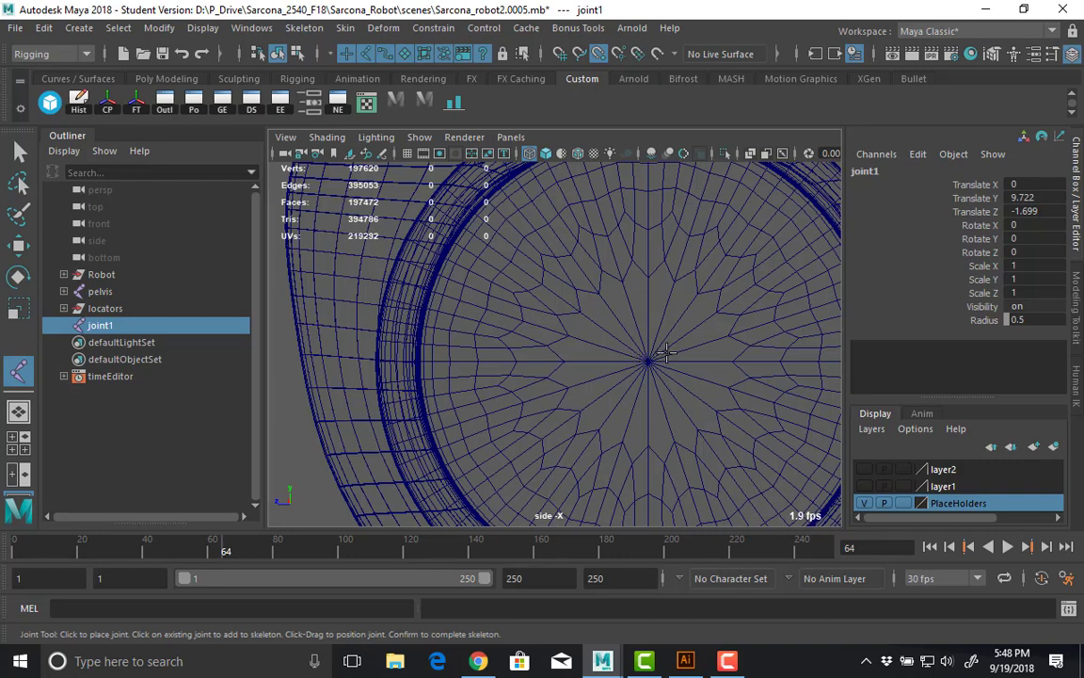
left_click(650, 361)
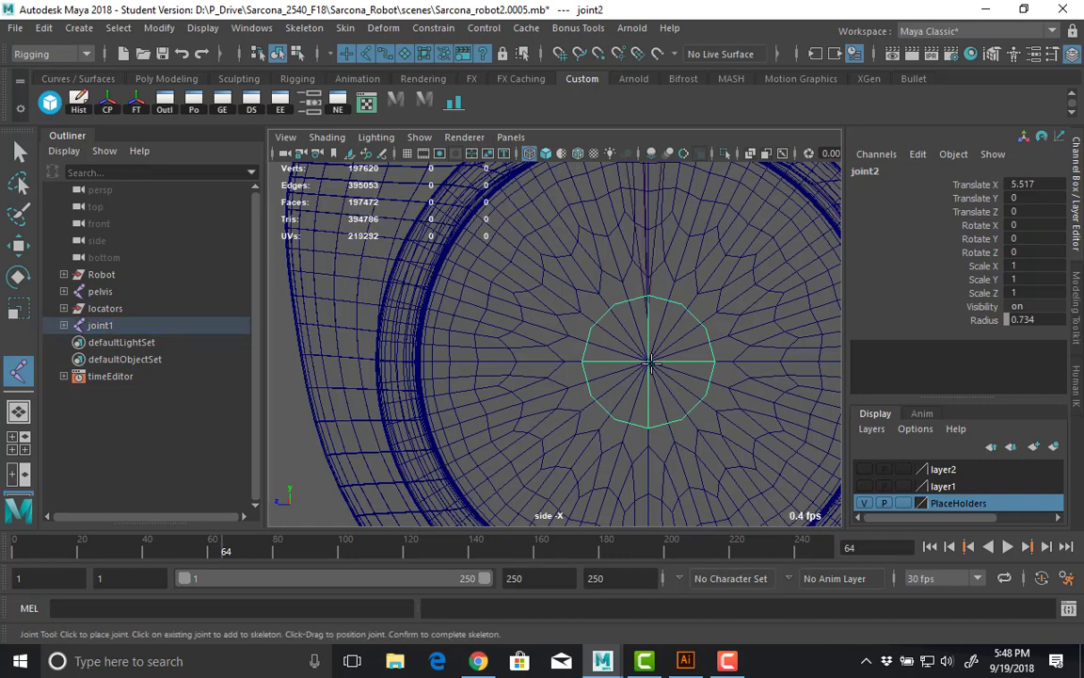
Add a third joint at the center vertex of the ankle's circular pivot.
scroll(619, 370, "down", 10)
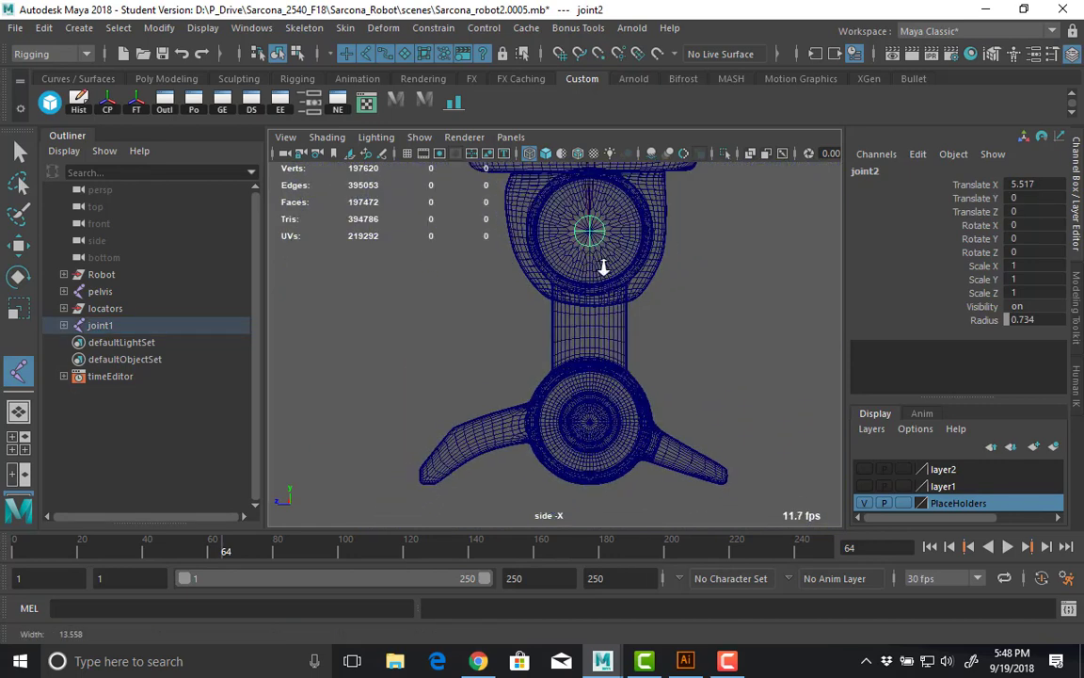
scroll(603, 268, "up", 5)
scroll(699, 262, "up", 8)
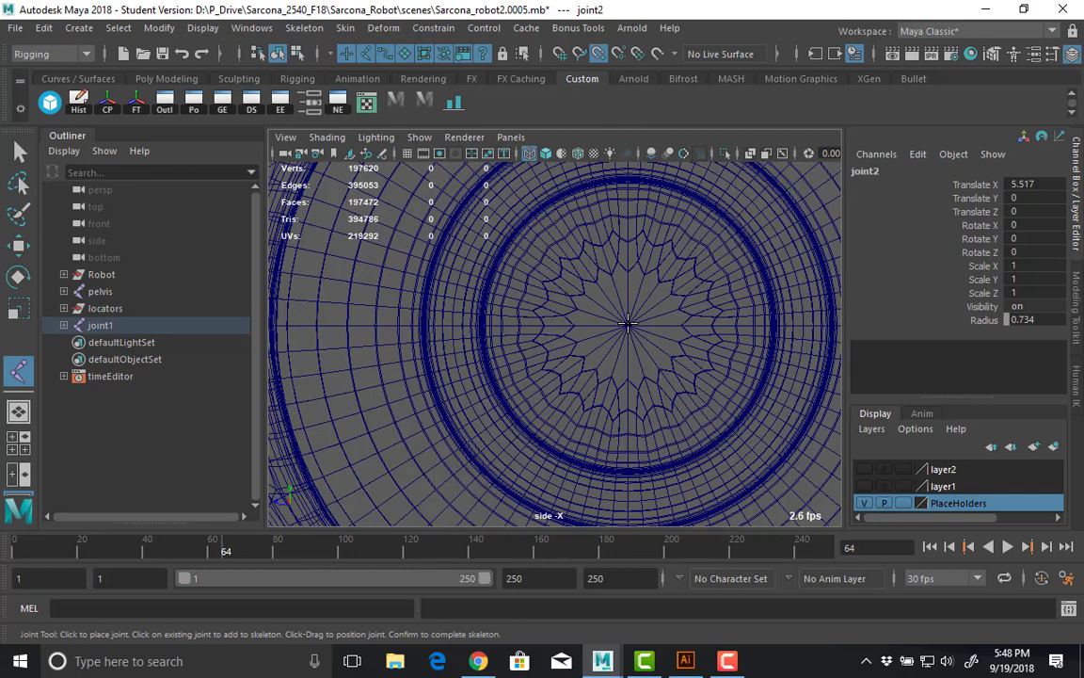
scroll(628, 322, "down", 2)
left_click(602, 324)
Add a fourth joint at the tip of the front toe and complete the joint chain.
scroll(544, 337, "down", 5)
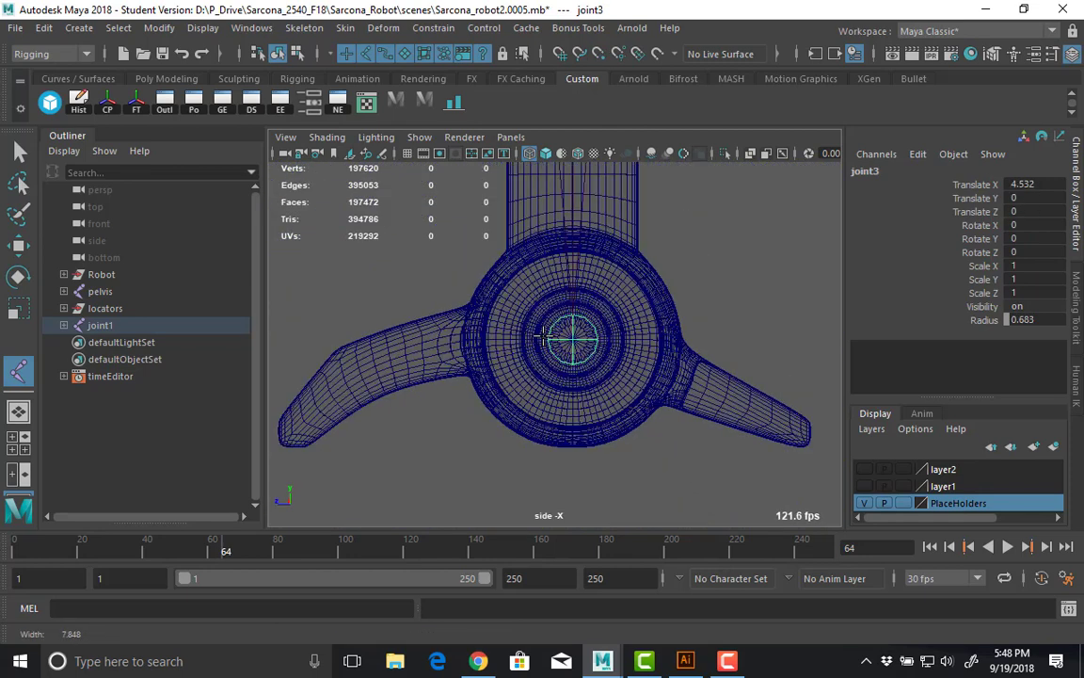
right_click_drag(543, 336, 533, 340, "alt")
middle_click_drag(532, 339, 606, 321, "alt")
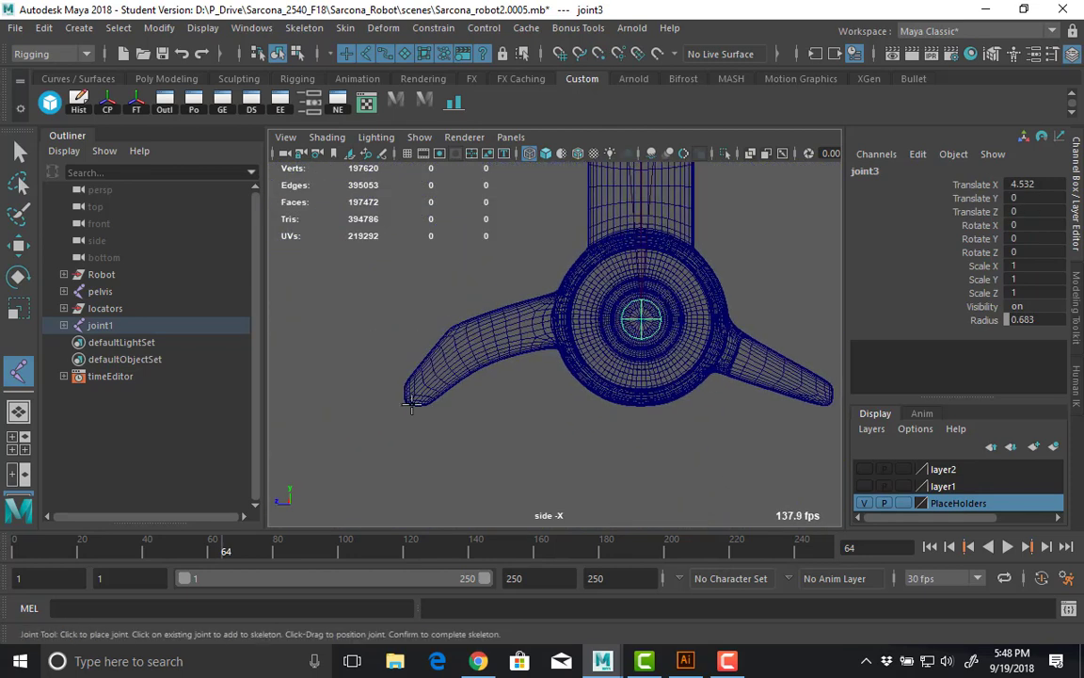
left_click(408, 405)
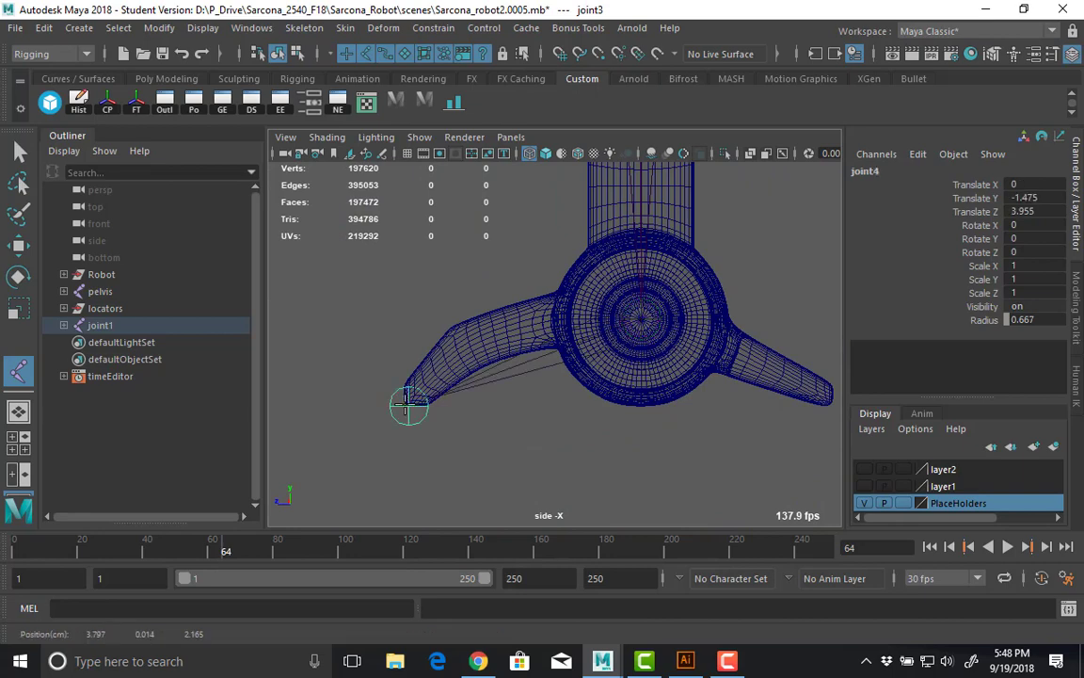
key("w")
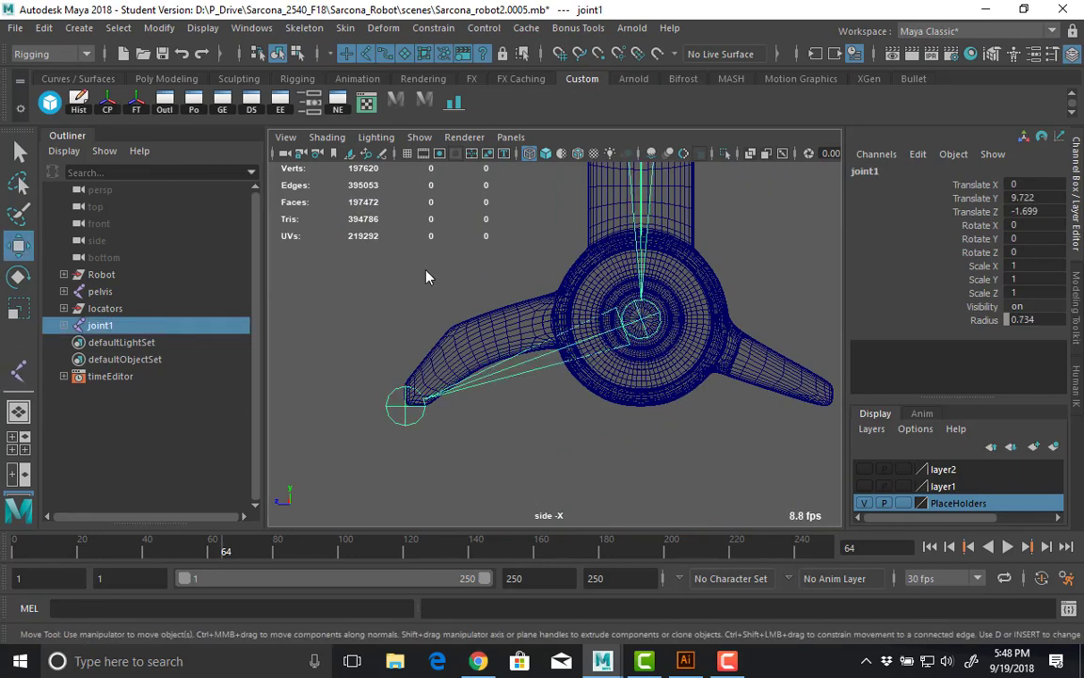
Frame the new leg chain in the perspective view and select its second joint to check its alignment with the leg.
key("space")
left_click_drag(425, 277, 779, 276)
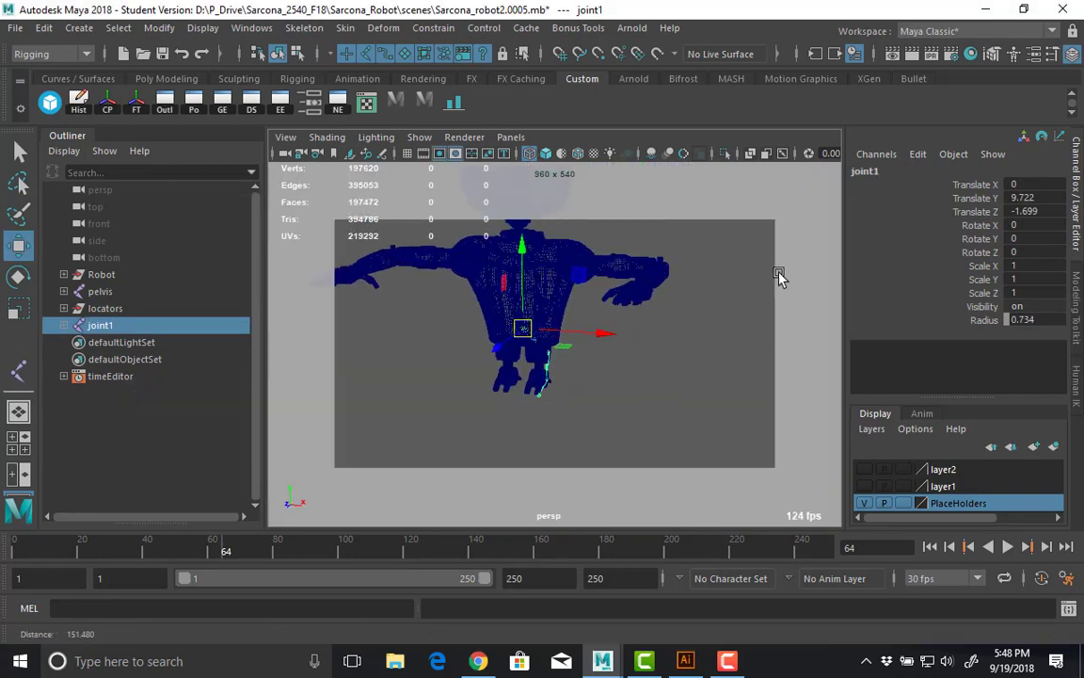
key("f")
left_click_drag(599, 279, 603, 308, "alt")
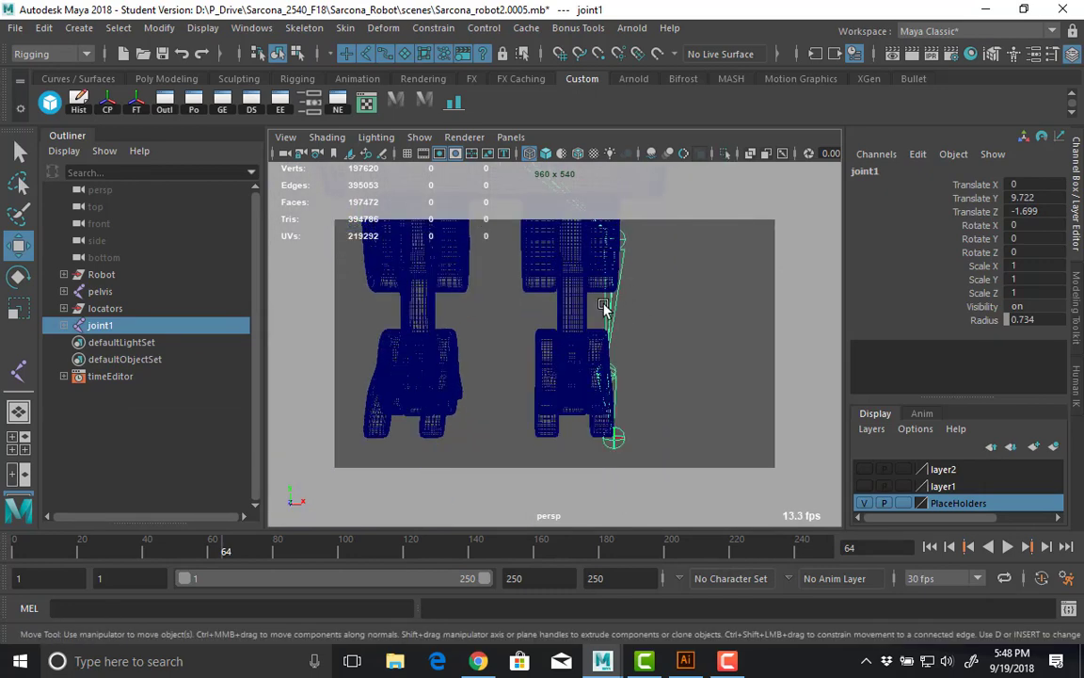
left_click(608, 310)
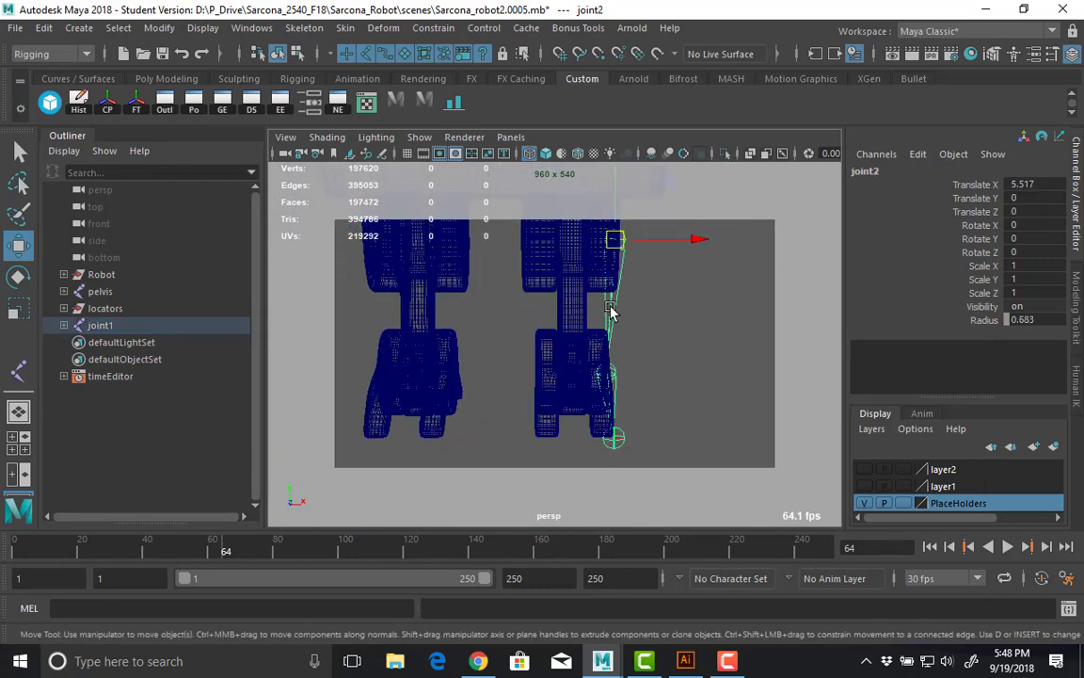
middle_click_drag(676, 188, 600, 492, "alt")
left_click_drag(604, 339, 491, 326, "alt")
Examine the circular placeholder disc and its center vertex at the left forearm in the top view.
key("space")
scroll(491, 325, "down", 6)
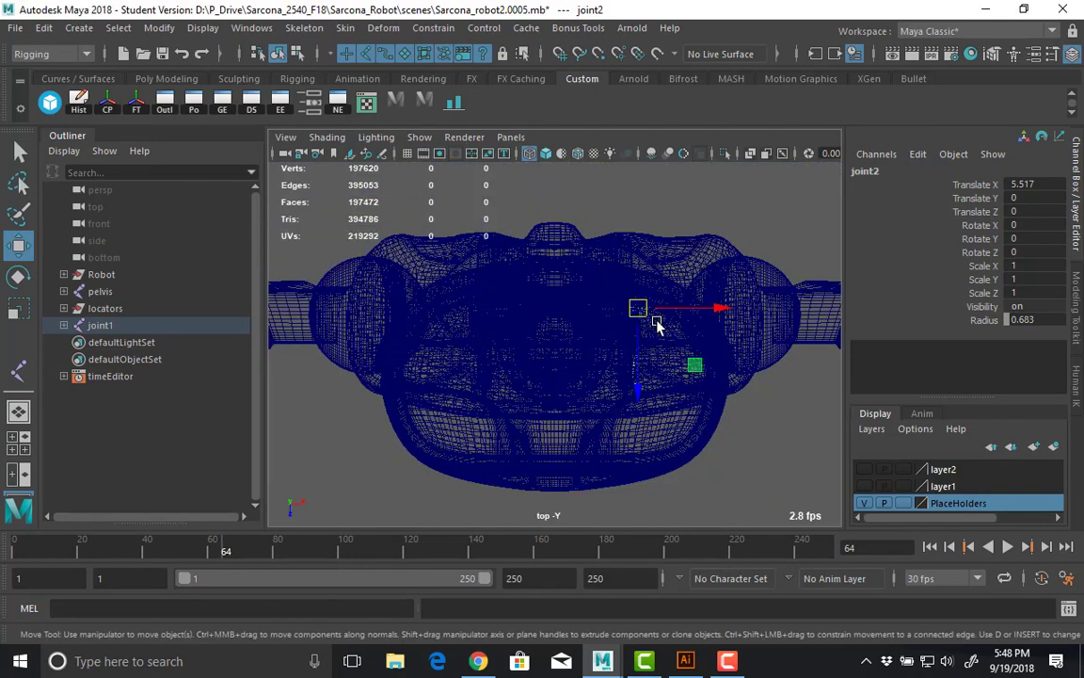
middle_click_drag(656, 322, 563, 337, "alt")
scroll(626, 382, "up", 8)
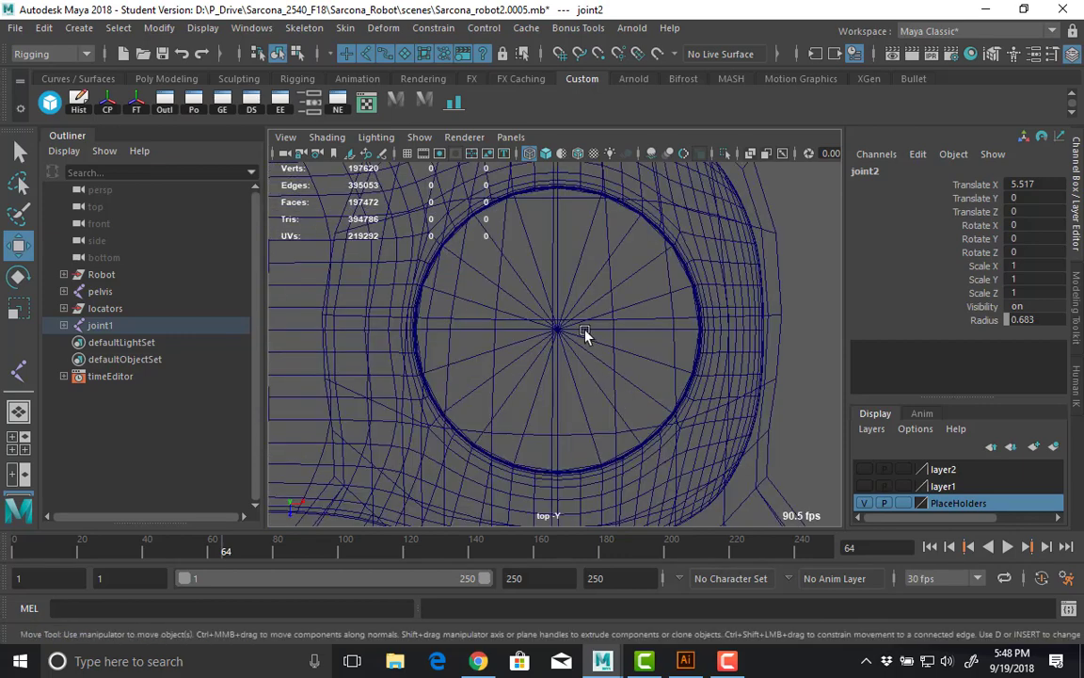
Hide the PlaceHolders layer and select the ltForearm mesh in the top view.
left_click(543, 349)
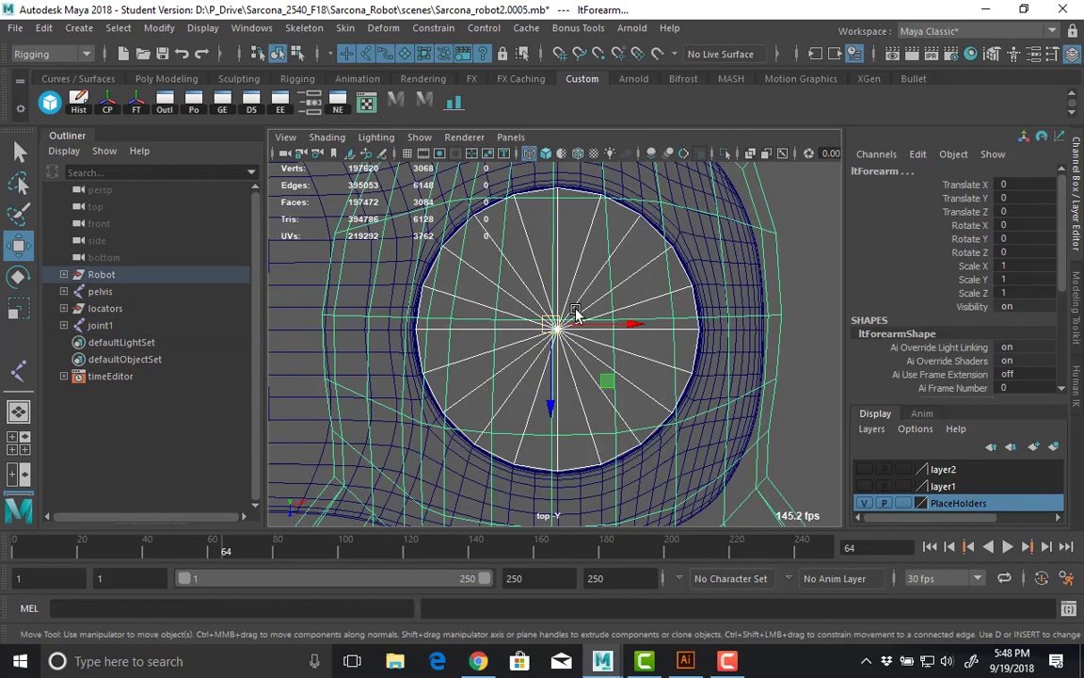
left_click(863, 501)
left_click(627, 295)
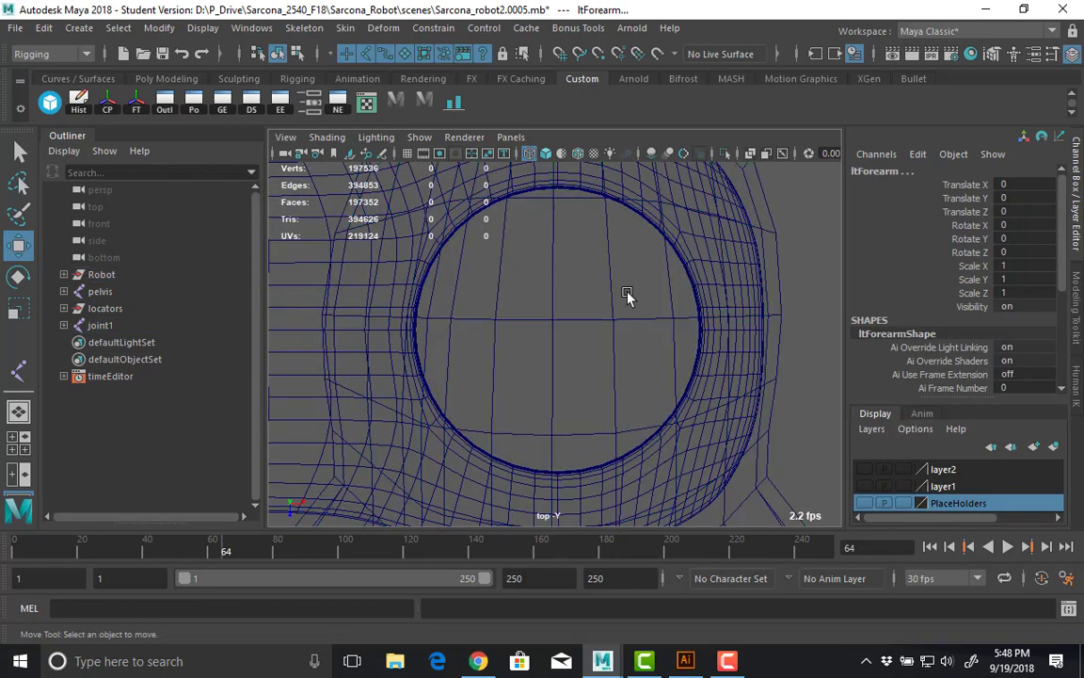
left_click(501, 401)
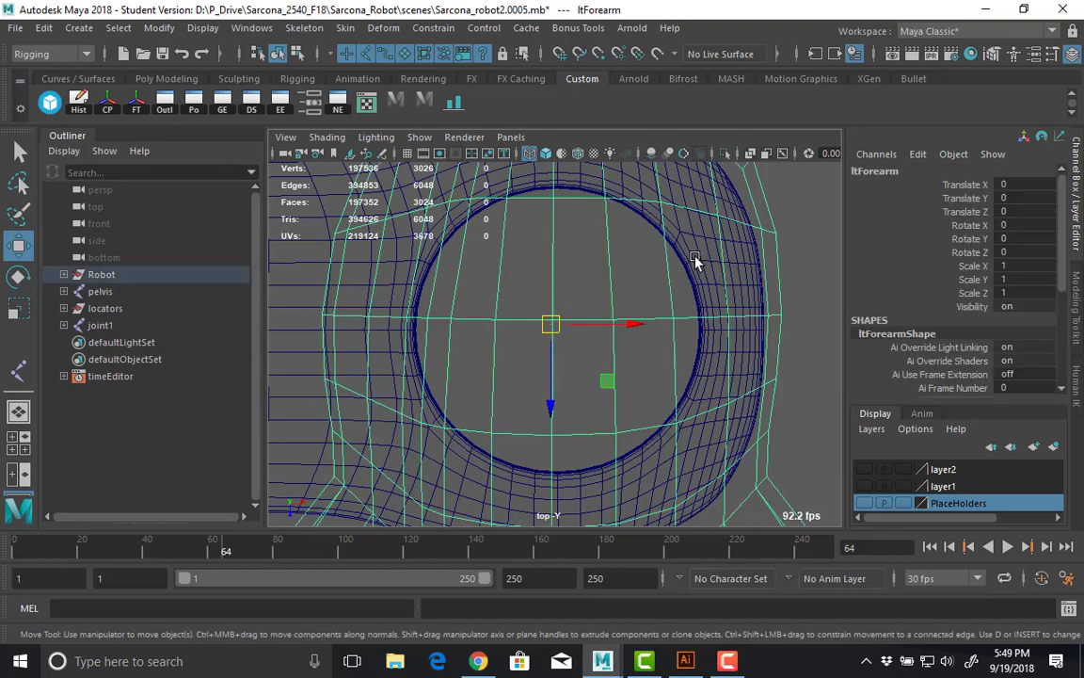
Select the ltBicep mesh around the elbow opening in the top view, and clear the selection.
left_click(694, 260)
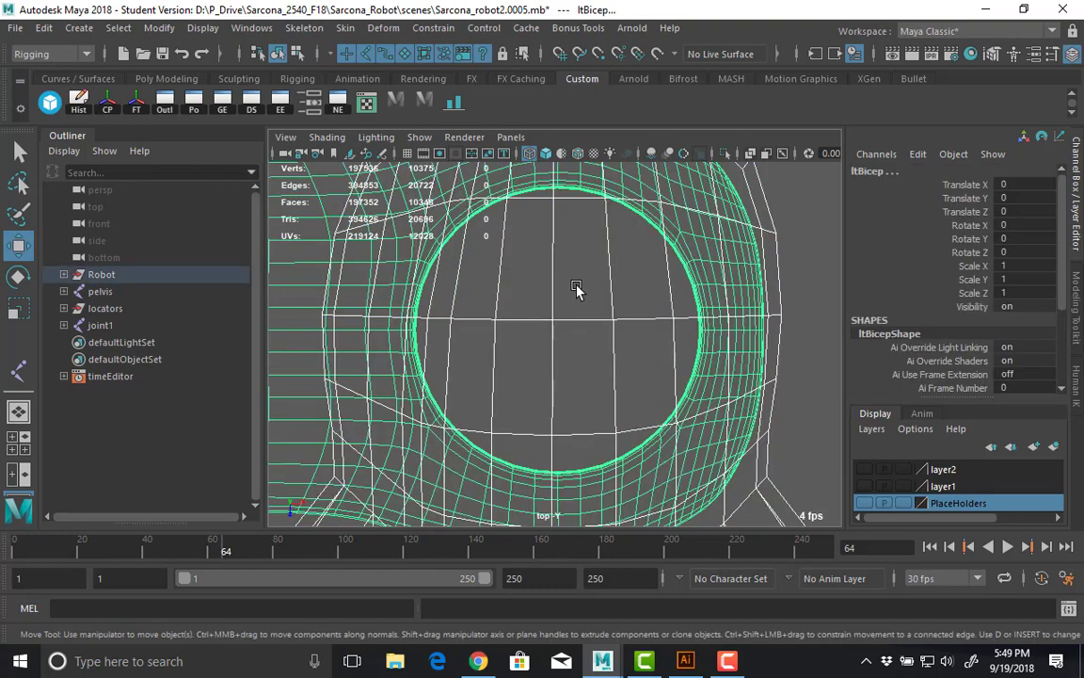
left_click(804, 409)
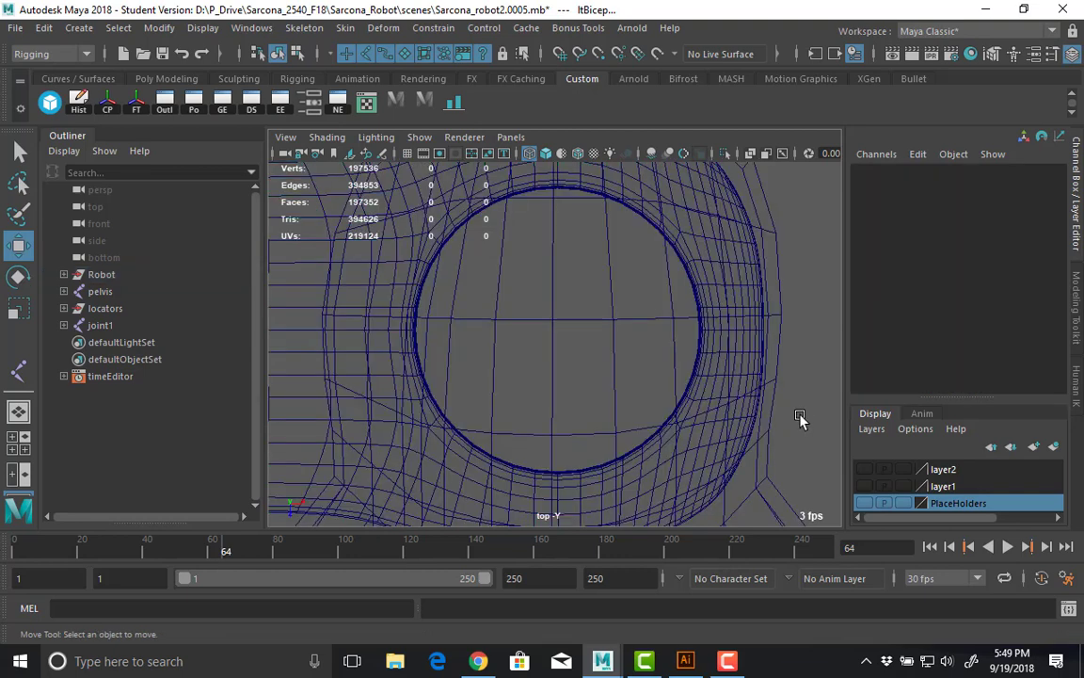
scroll(607, 407, "down", 8)
middle_click_drag(684, 315, 647, 223, "alt")
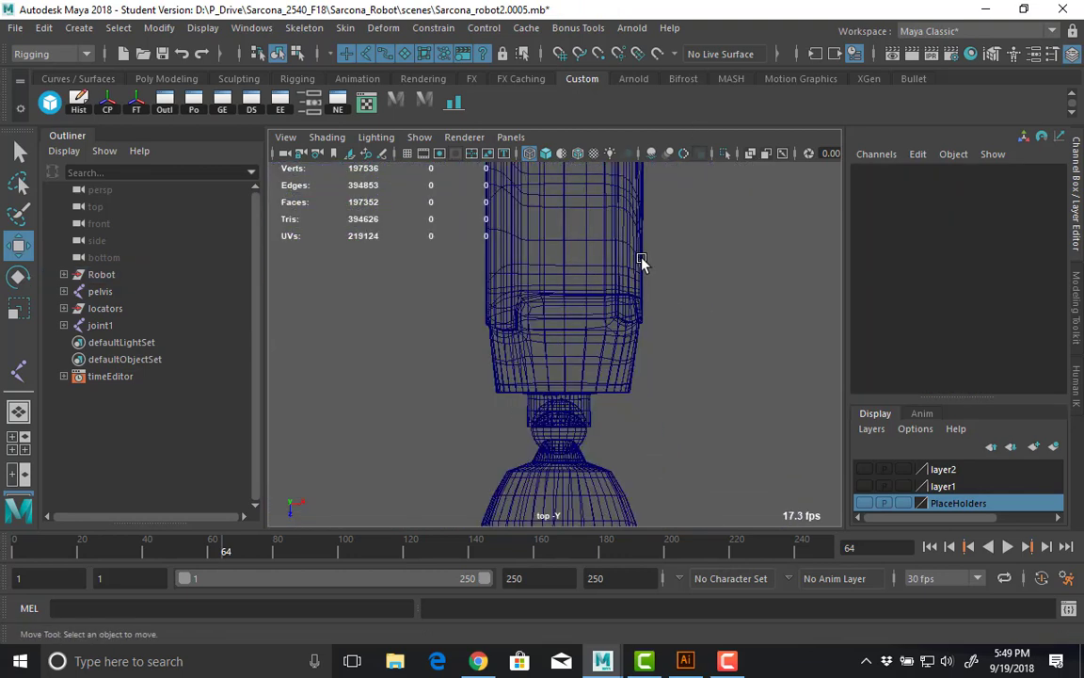
Select and frame the ltWrist sphere in the top view to examine its pivot center.
key("space")
mouse_move(642, 259)
left_mouse_down()
mouse_move(656, 252)
mouse_move(640, 256)
left_mouse_up()
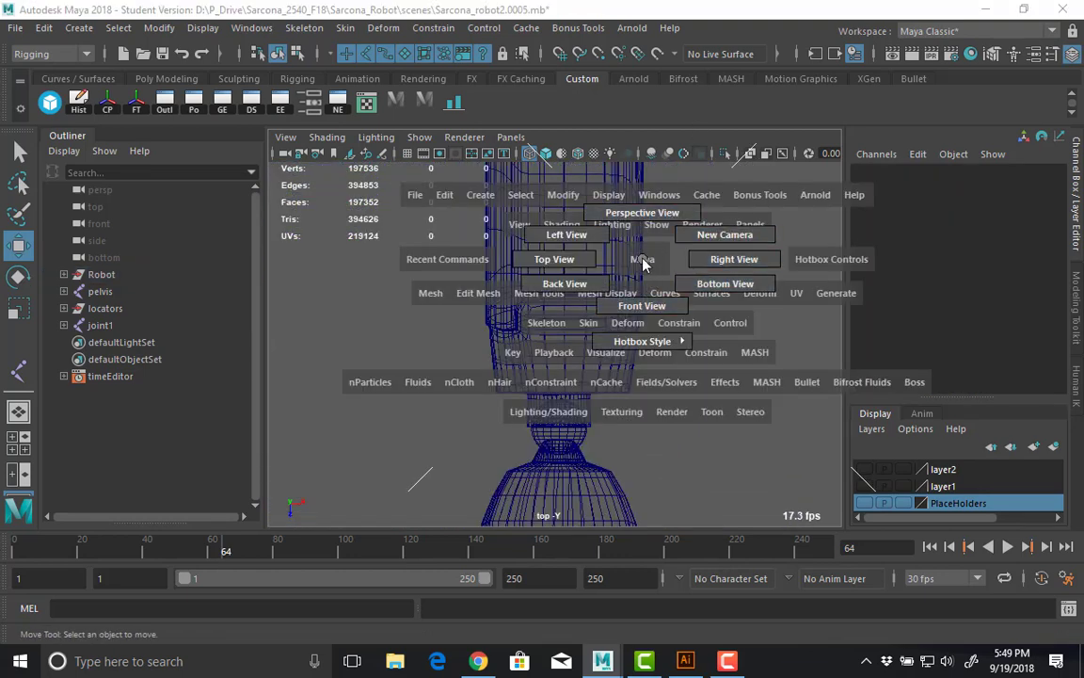
left_click(559, 439)
key("f")
scroll(550, 386, "down", 3)
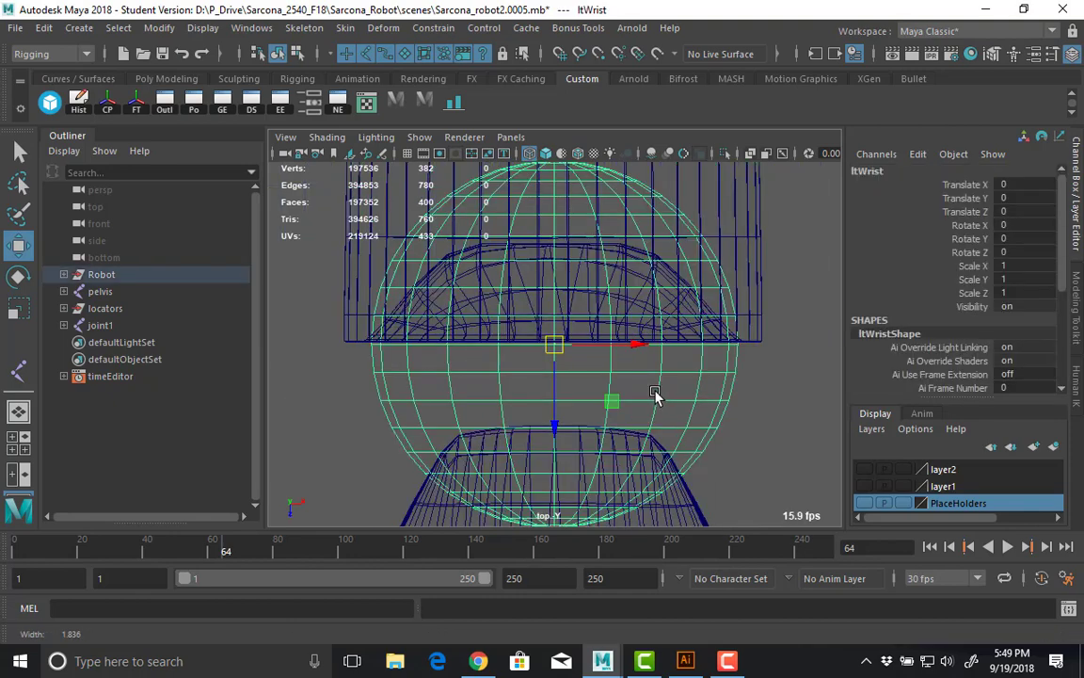
scroll(547, 344, "up", 5)
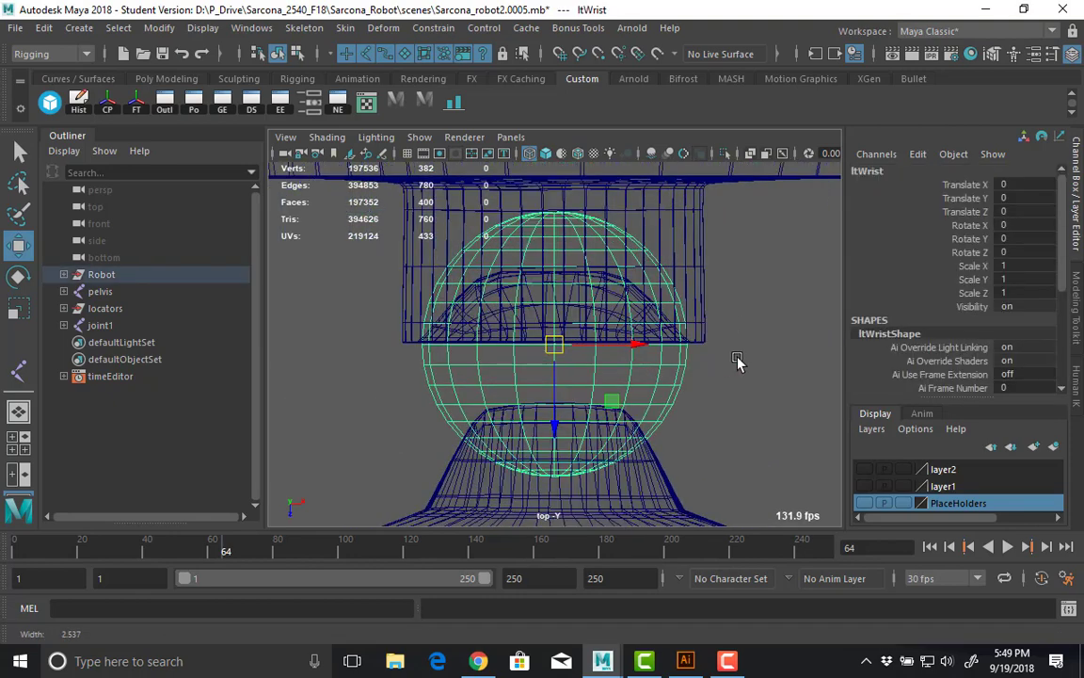
scroll(614, 367, "down", 8)
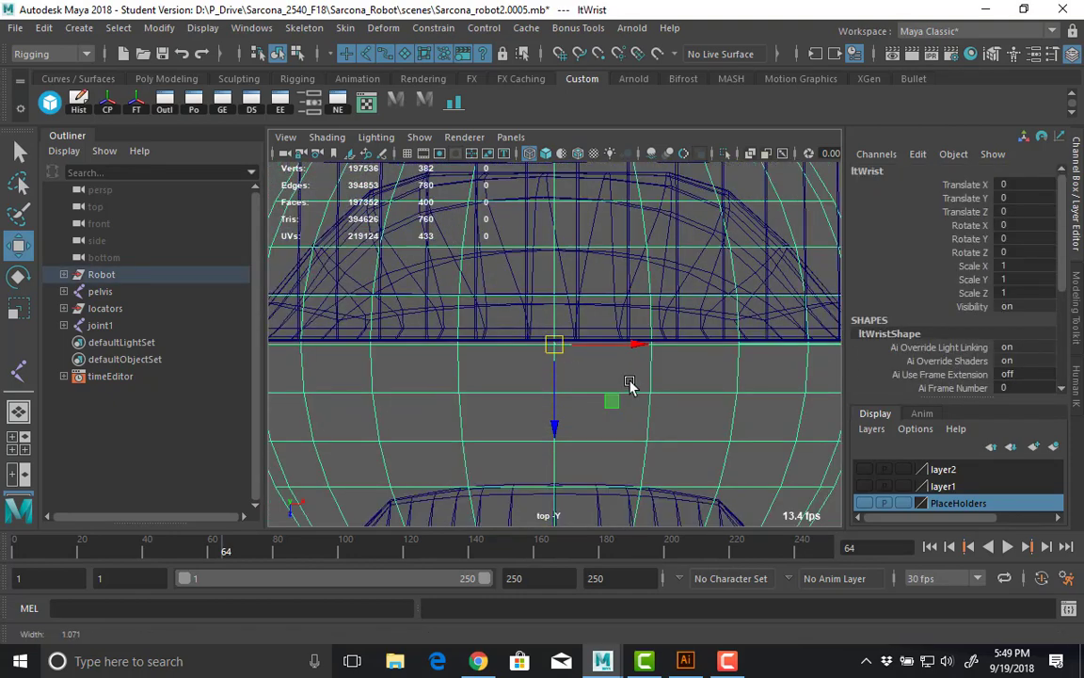
scroll(639, 282, "up", 5)
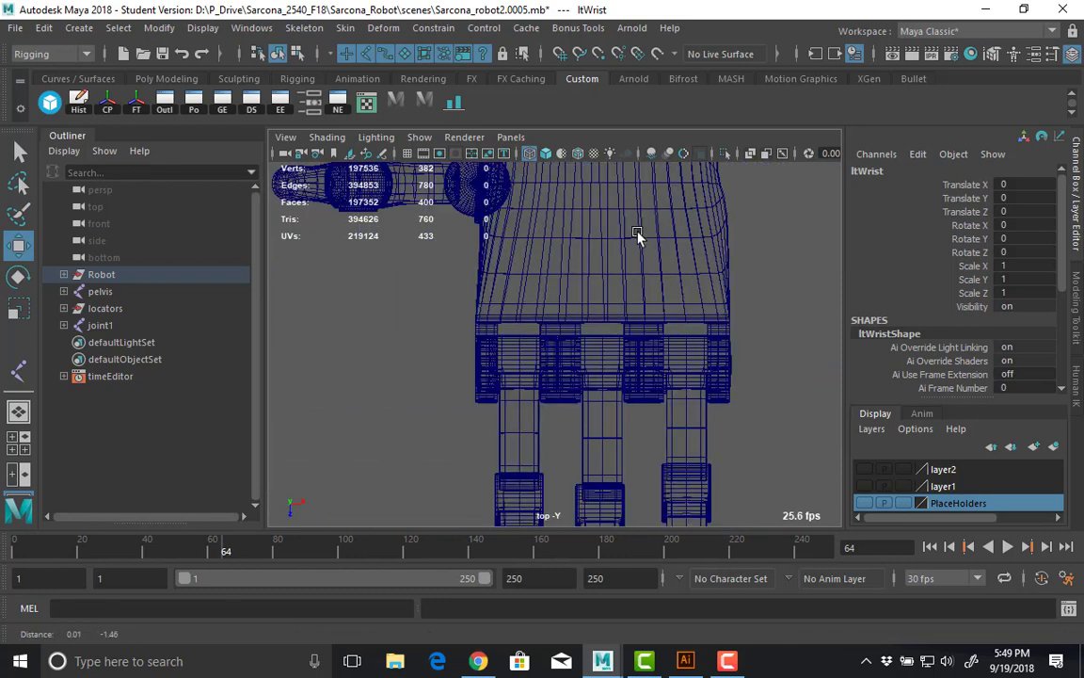
Select the ltIndexBase mesh in the top view to examine its pivot at the knuckle.
left_click(438, 368)
scroll(657, 329, "up", 4)
middle_click_drag(559, 270, 613, 320, "alt")
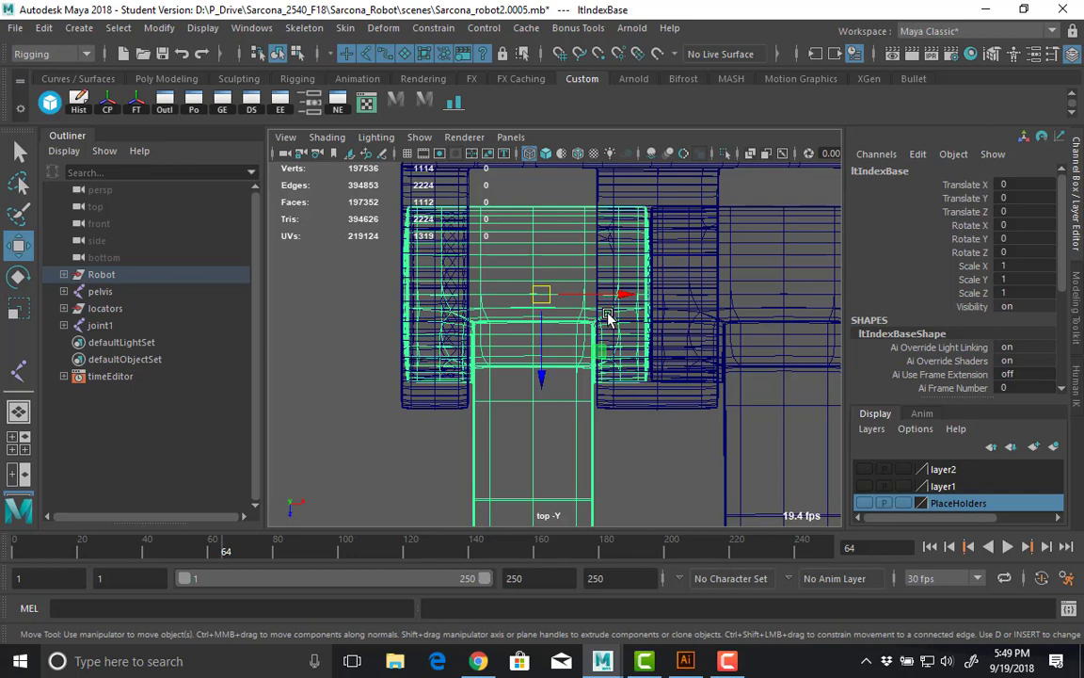
Delete the demonstration leg chain joint1 in the shaded perspective view of the robot.
key("space")
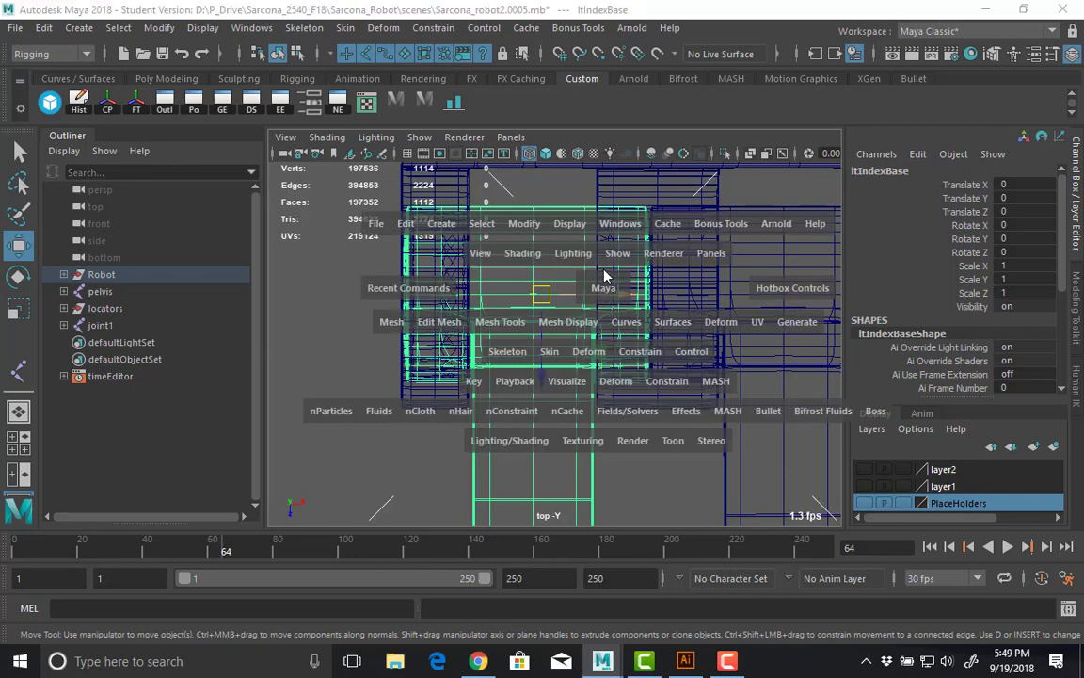
left_click_drag(605, 276, 607, 251)
scroll(531, 334, "down", 8)
mouse_move(572, 318)
left_mouse_down("alt")
mouse_move(562, 249)
mouse_move(562, 262)
left_mouse_up("alt")
key("5")
left_click(559, 400)
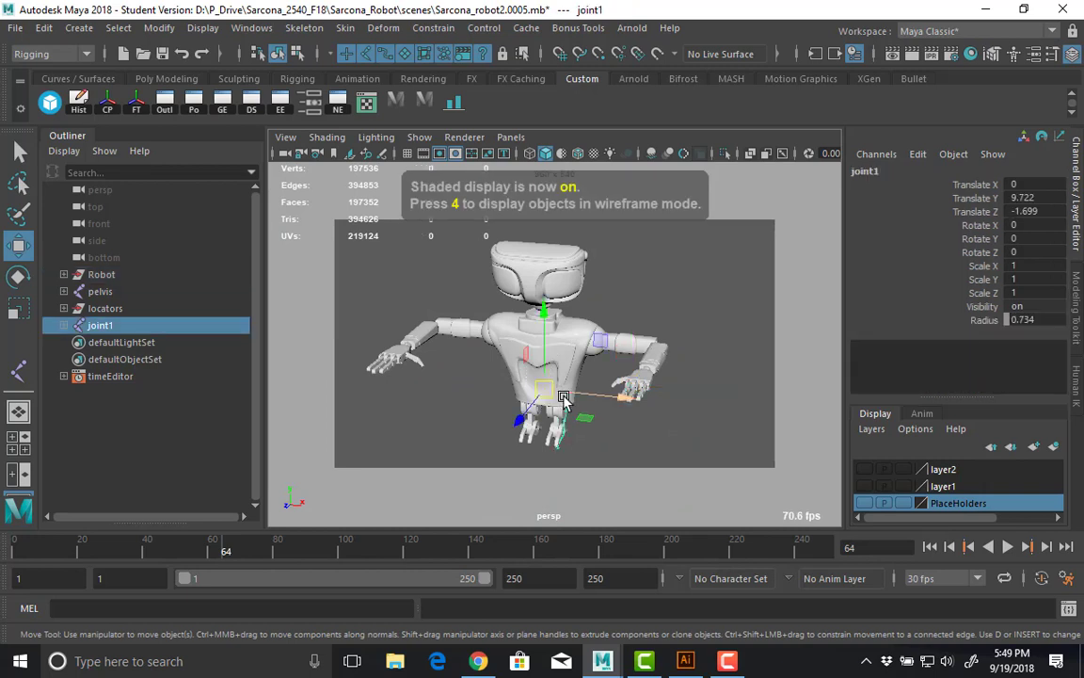
key("Delete")
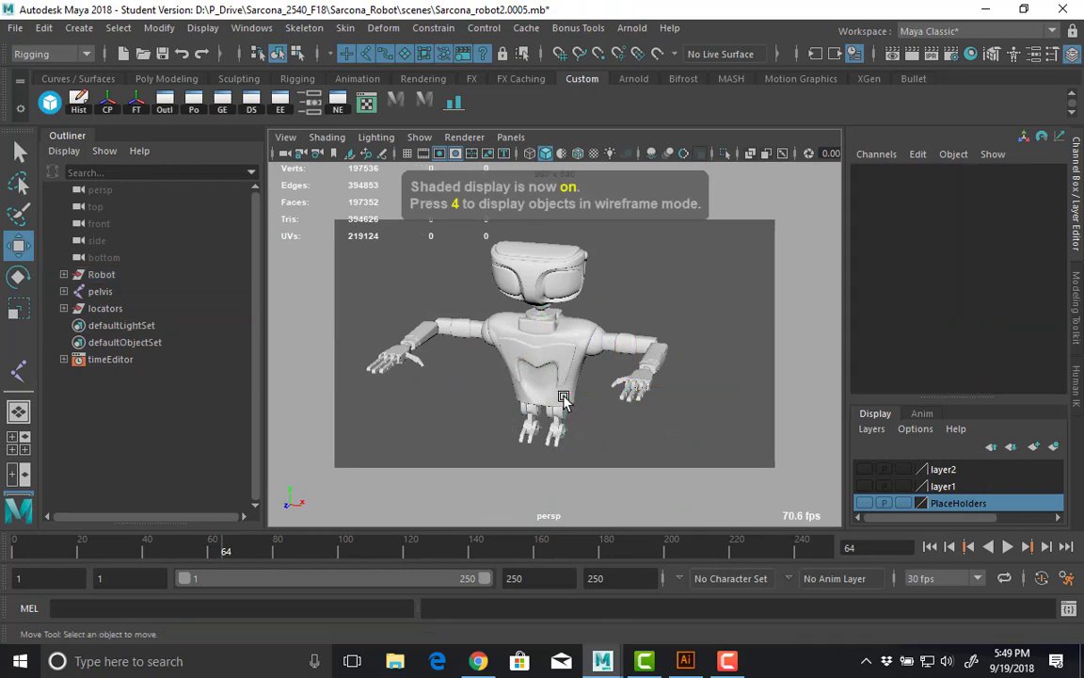
left_click(132, 293)
key("Delete")
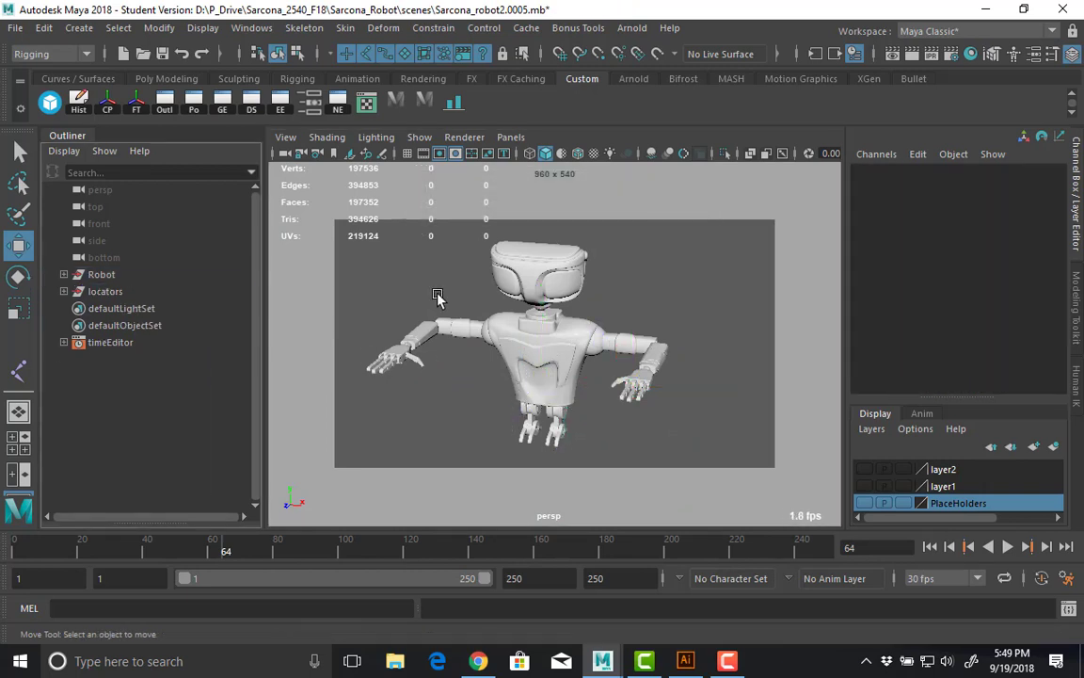
left_click(104, 291)
key("Delete")
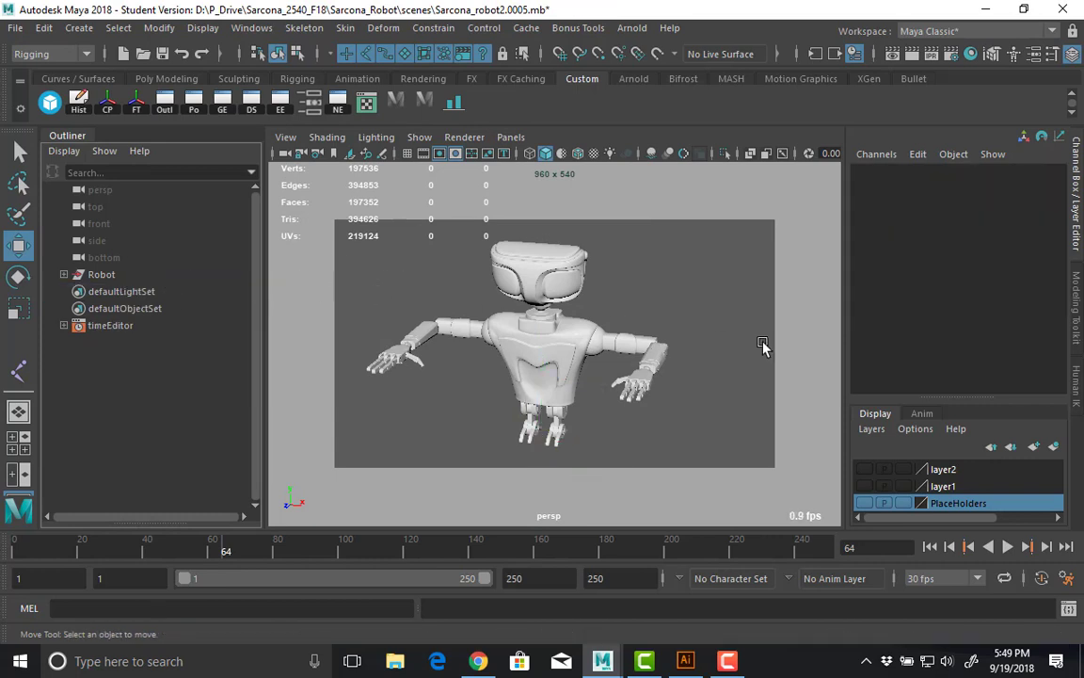
key("ctrl+z")
key("ctrl+z")
key("ctrl+z")
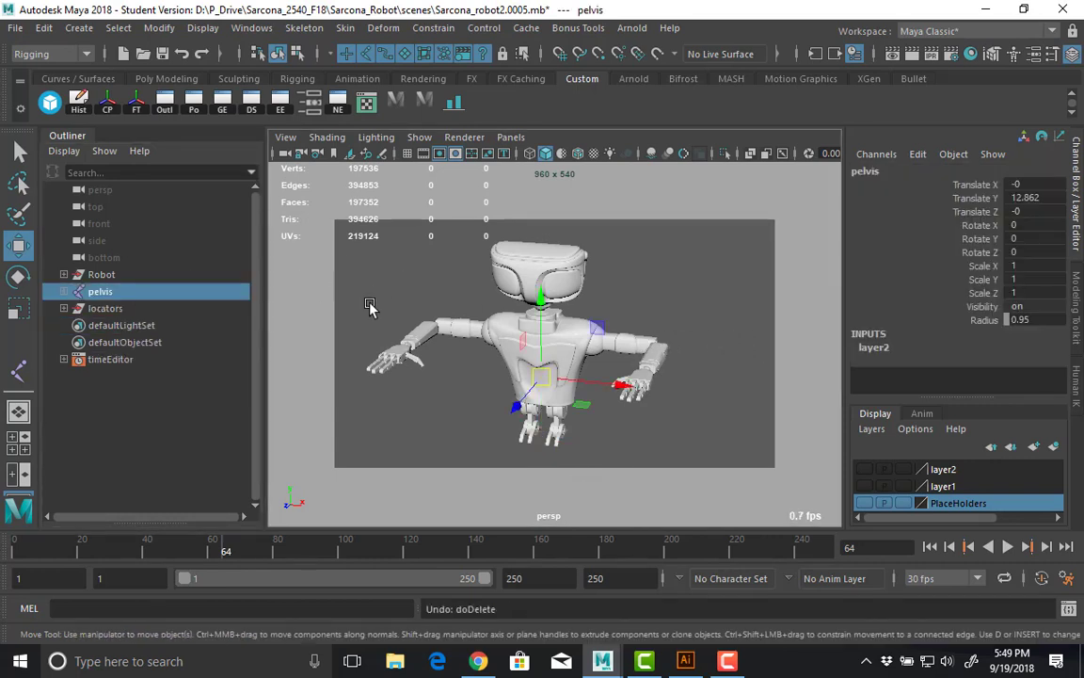
left_click(697, 303)
Show the robot in wireframe in the perspective view and create a locator.
scroll(668, 310, "up", 5)
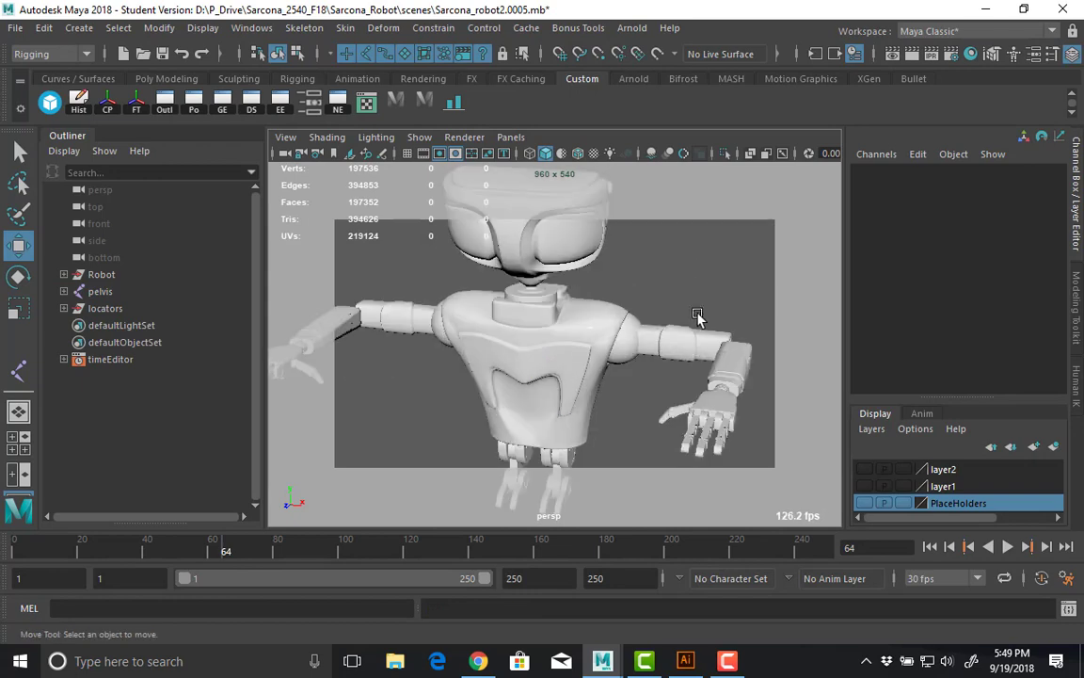
key("5")
key("4")
left_click_drag(630, 346, 576, 341, "alt")
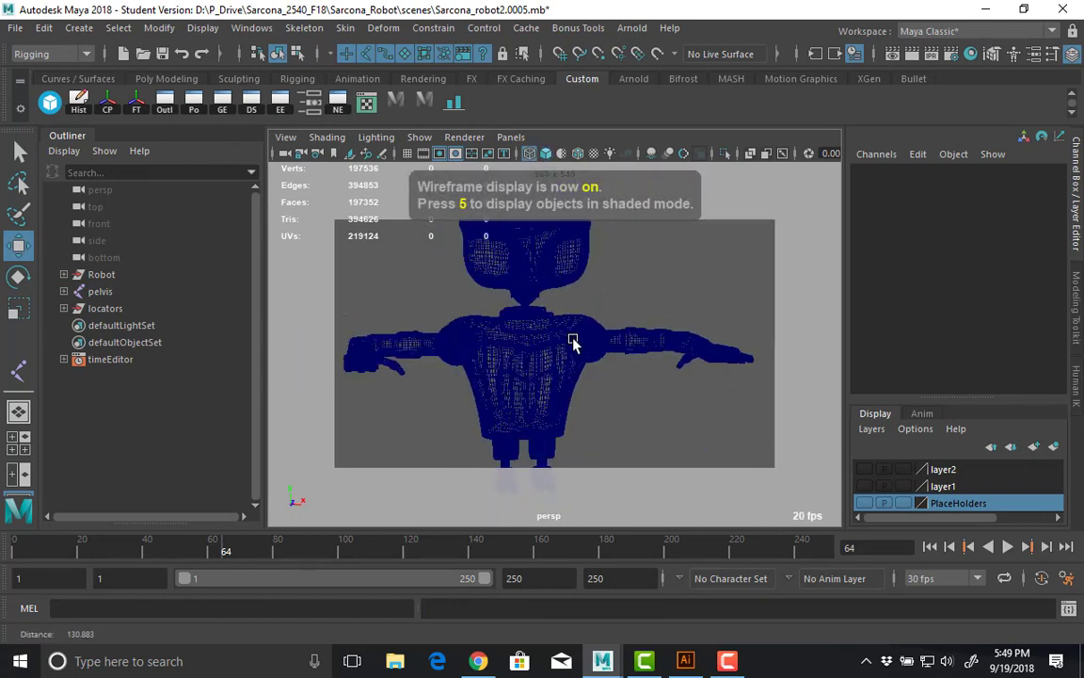
left_click(305, 28)
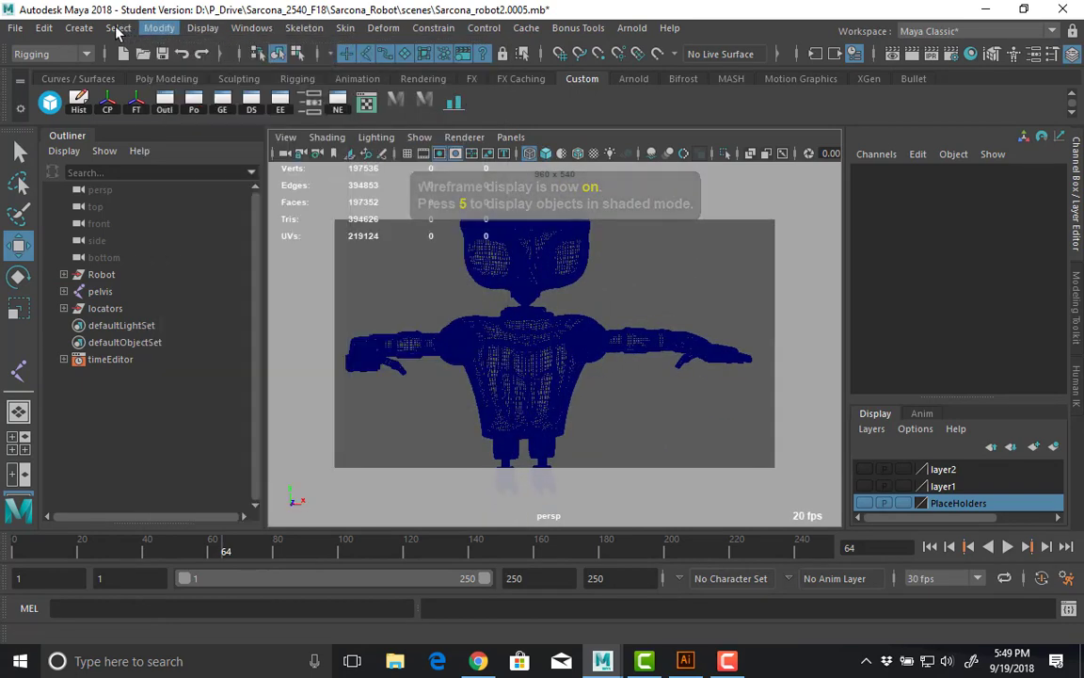
left_click(117, 28)
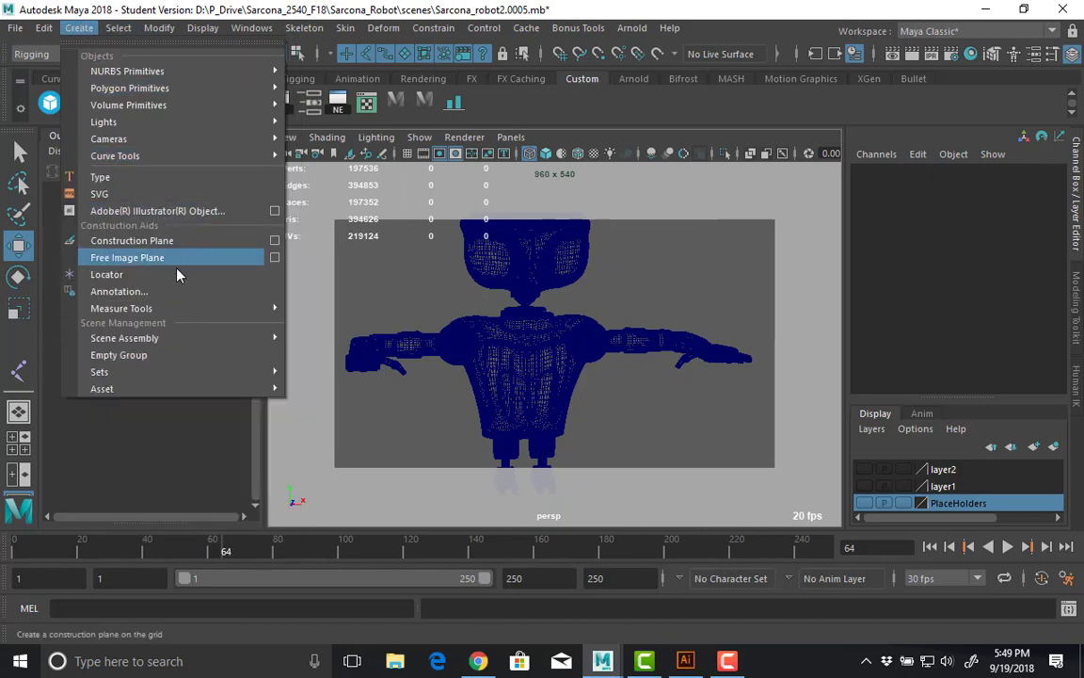
left_click(160, 247)
Move the locator into the empty space beside the robot and scale it uniformly to about 10.676.
left_click_drag(587, 403, 572, 355, "alt")
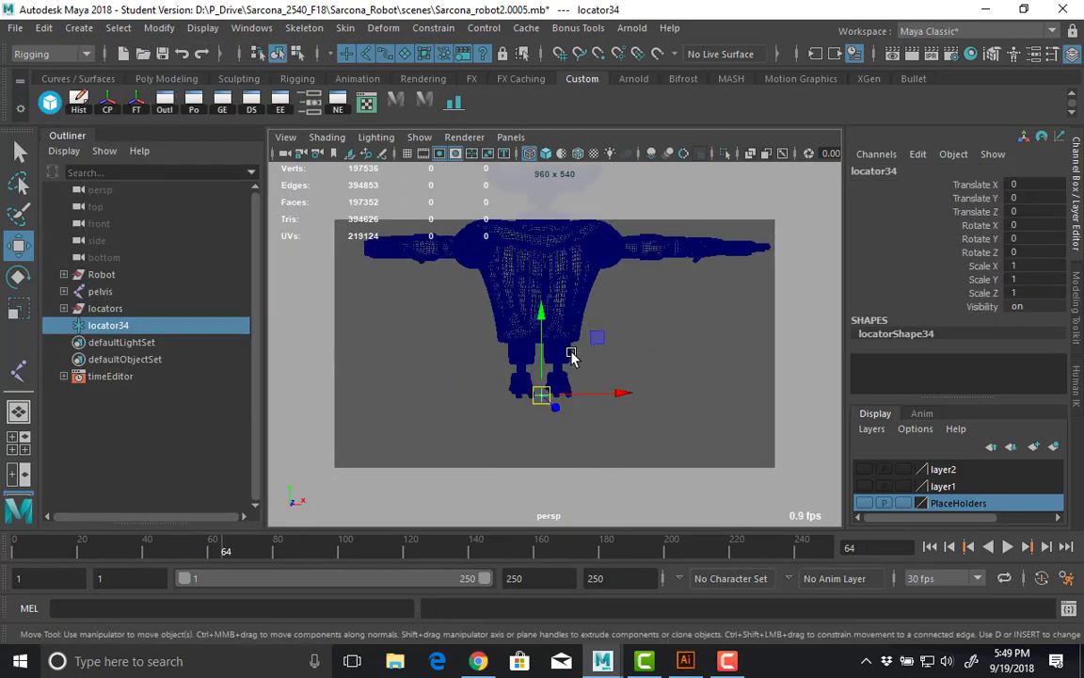
left_click_drag(542, 396, 815, 348)
key("r")
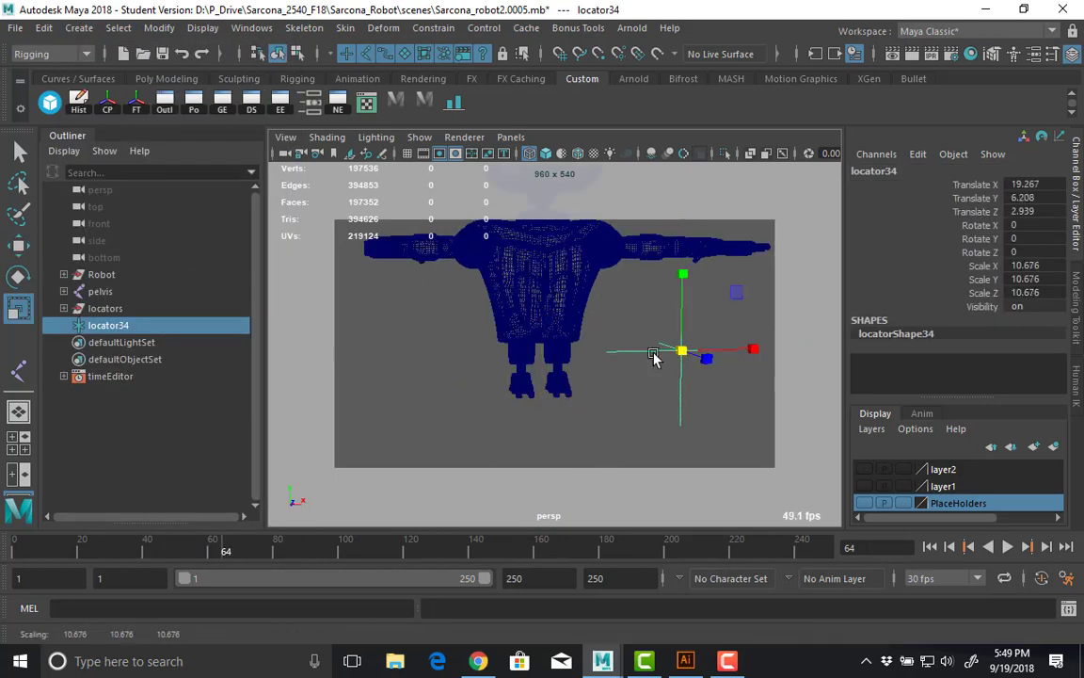
left_click_drag(603, 368, 670, 348, "alt")
left_click(612, 436)
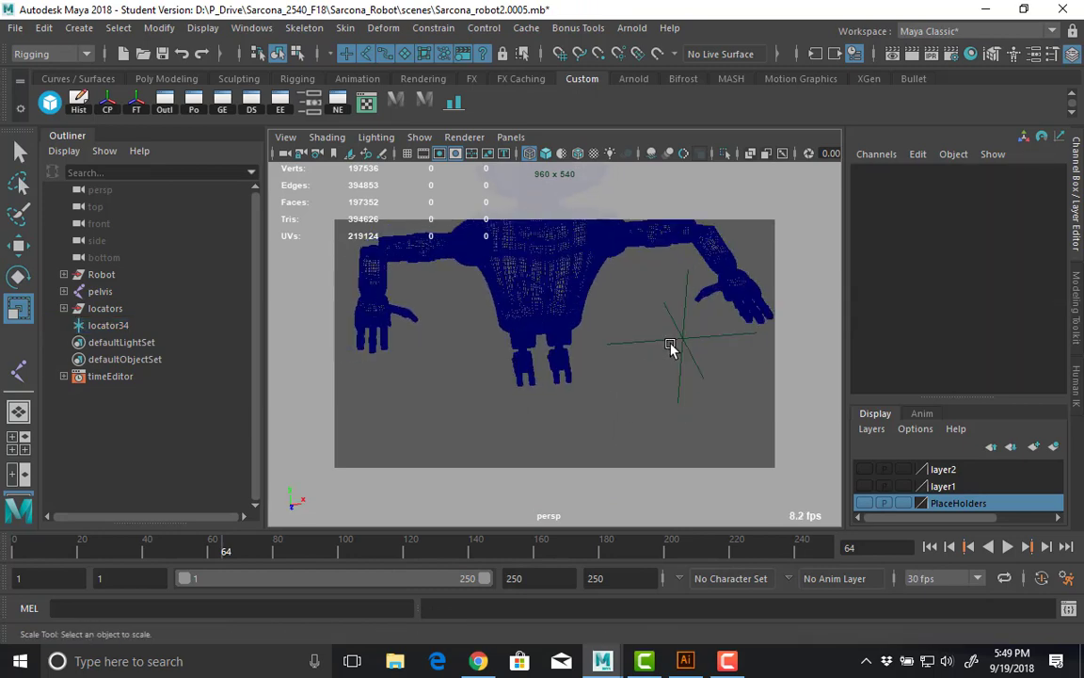
Reselect the locator and examine the circular ankle pivots on the robot's feet in shaded display.
left_click(709, 383)
left_click_drag(622, 374, 580, 380, "alt")
key("w")
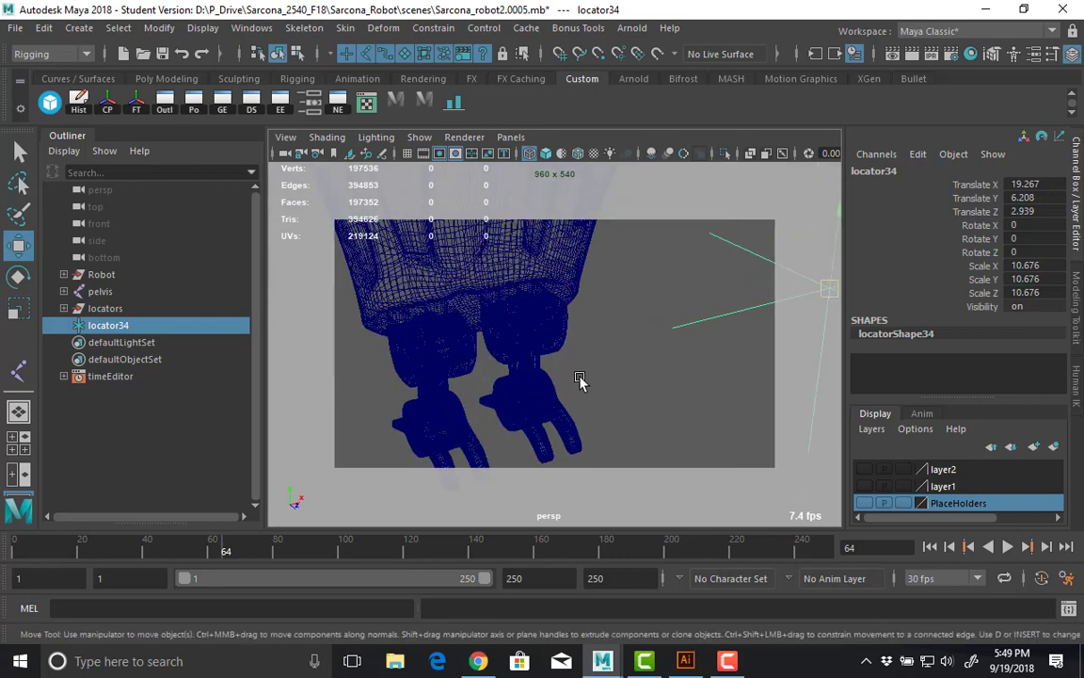
middle_click_drag(579, 381, 627, 268, "alt")
mouse_move(627, 268)
left_mouse_down("alt")
mouse_move(800, 288)
mouse_move(794, 317)
left_mouse_up("alt")
middle_click_drag(680, 236, 690, 341, "alt")
key("5")
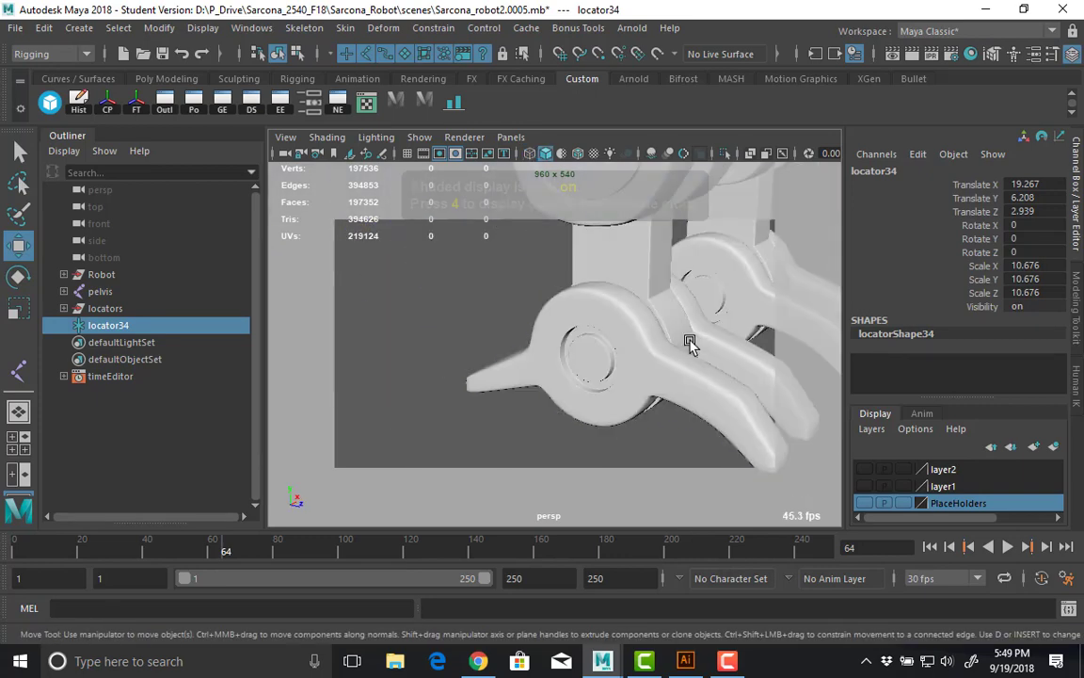
left_click_drag(675, 333, 501, 332, "alt")
middle_click_drag(551, 336, 507, 328, "alt")
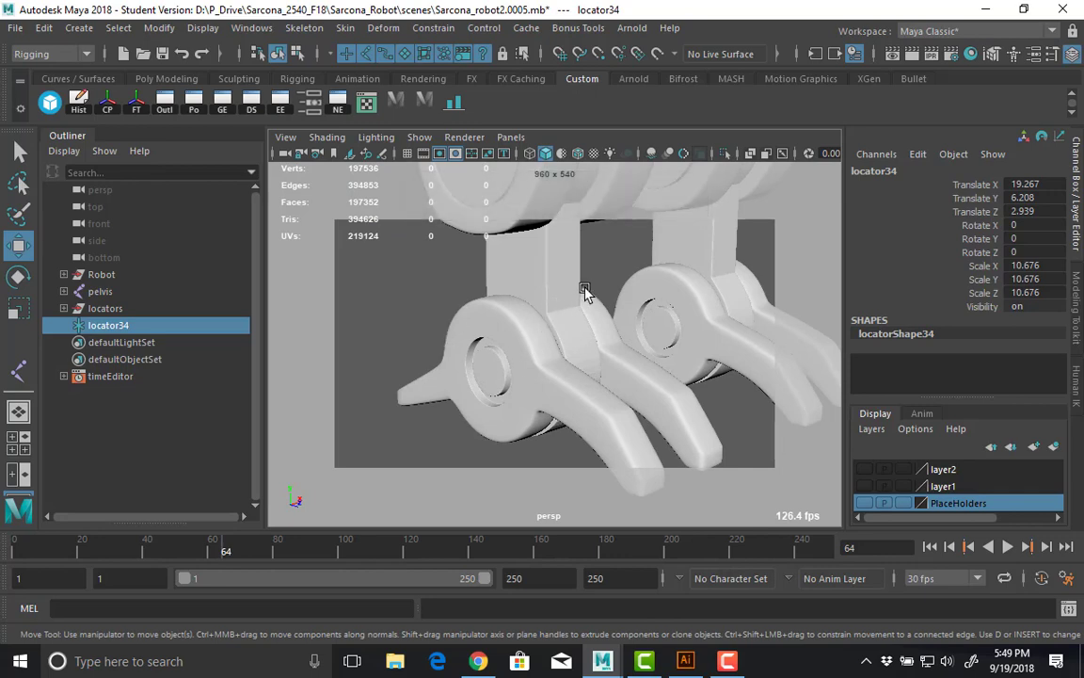
Move the locator onto the circular ankle pivot of the robot's right foot, at about X -3.797, Y 1.49, Z -1.79.
scroll(548, 282, "down", 5)
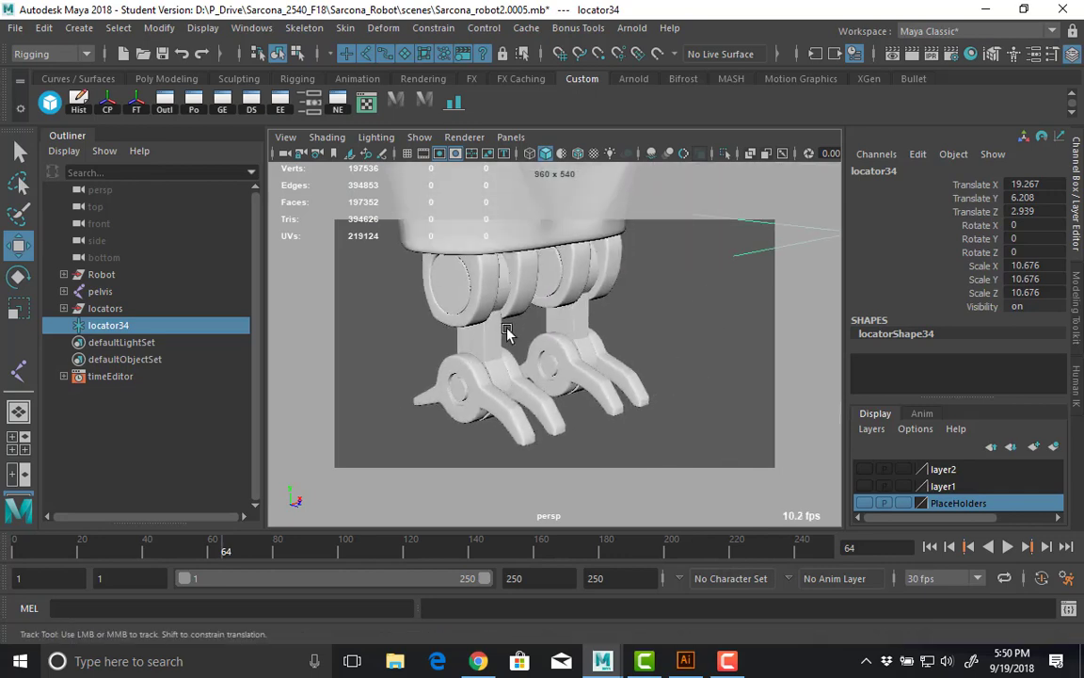
middle_click_drag(434, 367, 351, 380, "alt")
middle_click_drag(569, 311, 632, 292, "alt")
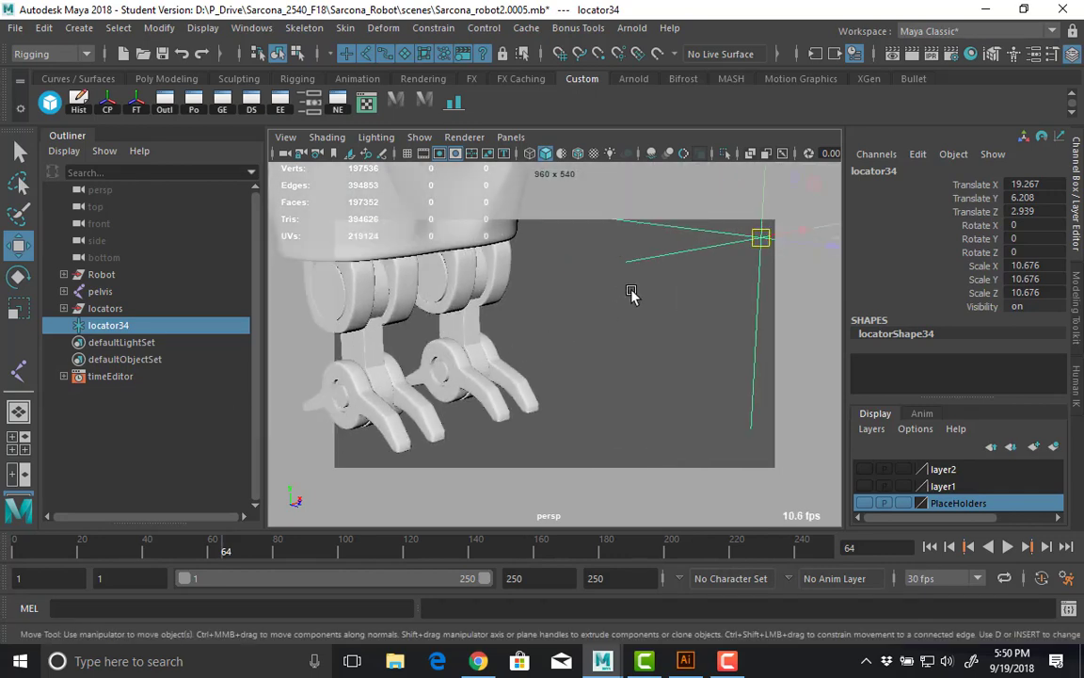
middle_click_drag(764, 235, 689, 299, "alt")
middle_click_drag(442, 355, 631, 299, "alt")
scroll(471, 332, "up", 5)
middle_click_drag(452, 324, 489, 353, "alt")
scroll(489, 355, "up", 3)
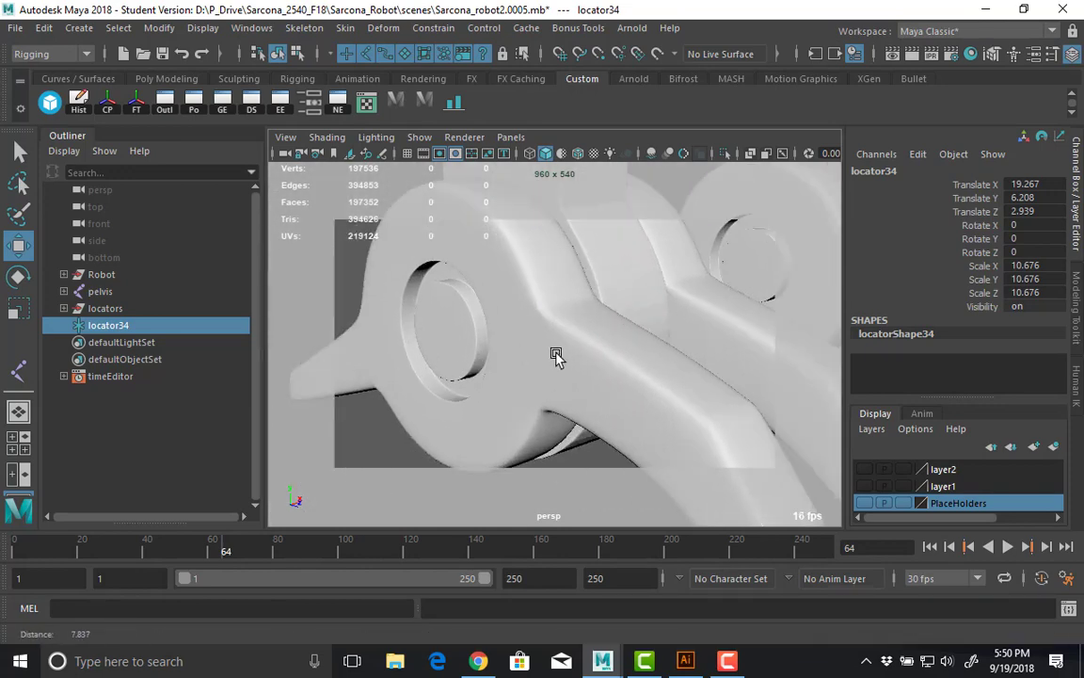
middle_click_drag(443, 307, 442, 360)
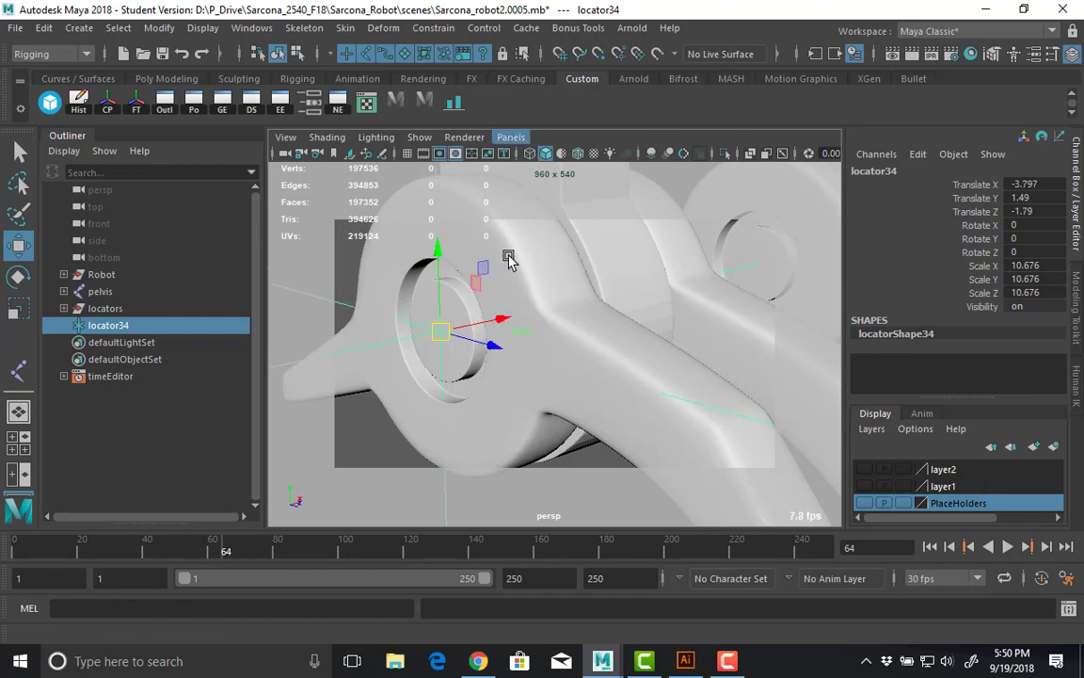
left_click_drag(463, 343, 594, 202, "alt")
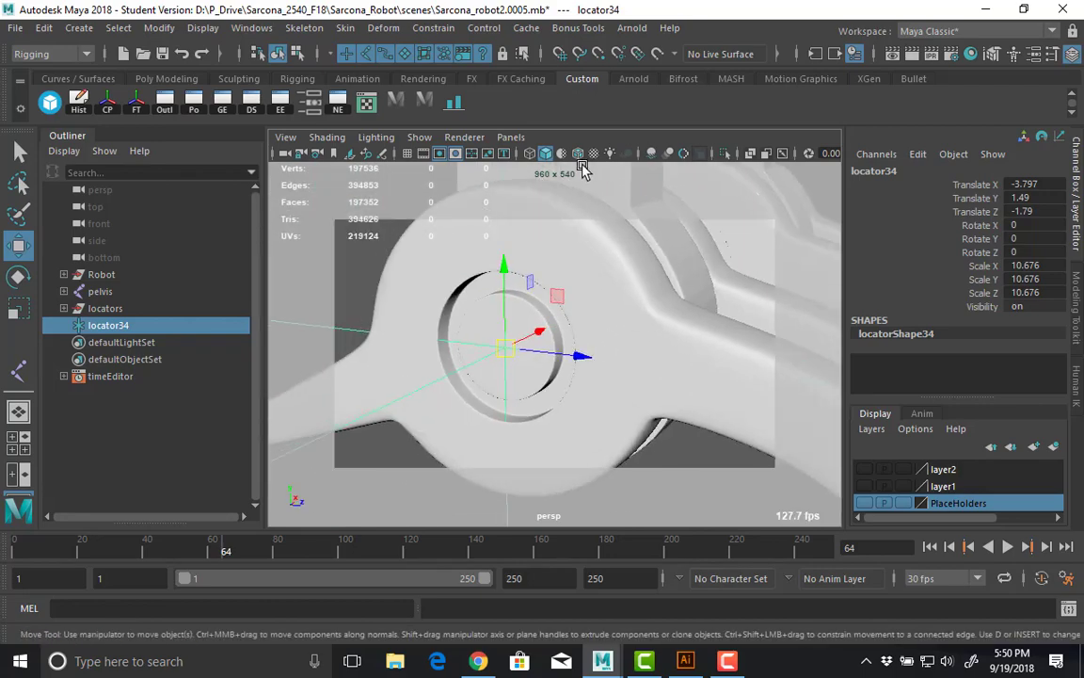
Turn on wireframe over shading and move the ankle locator along X to about -2.77, between the right foot's side plates.
left_click(576, 154)
scroll(629, 274, "up", 5)
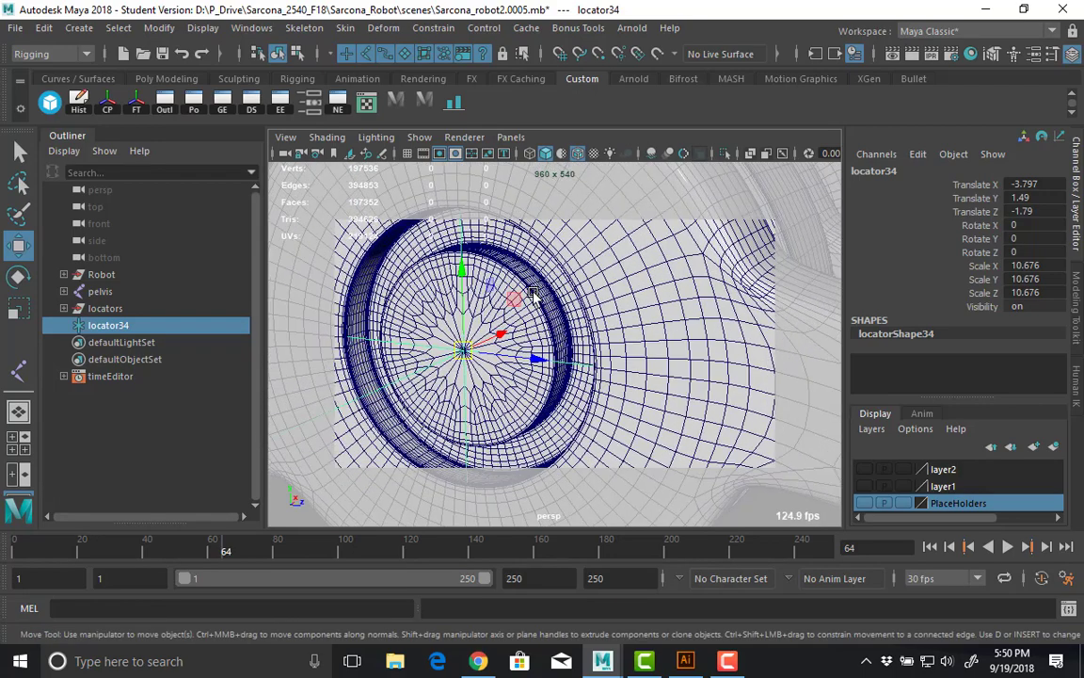
left_click_drag(628, 273, 476, 301, "alt")
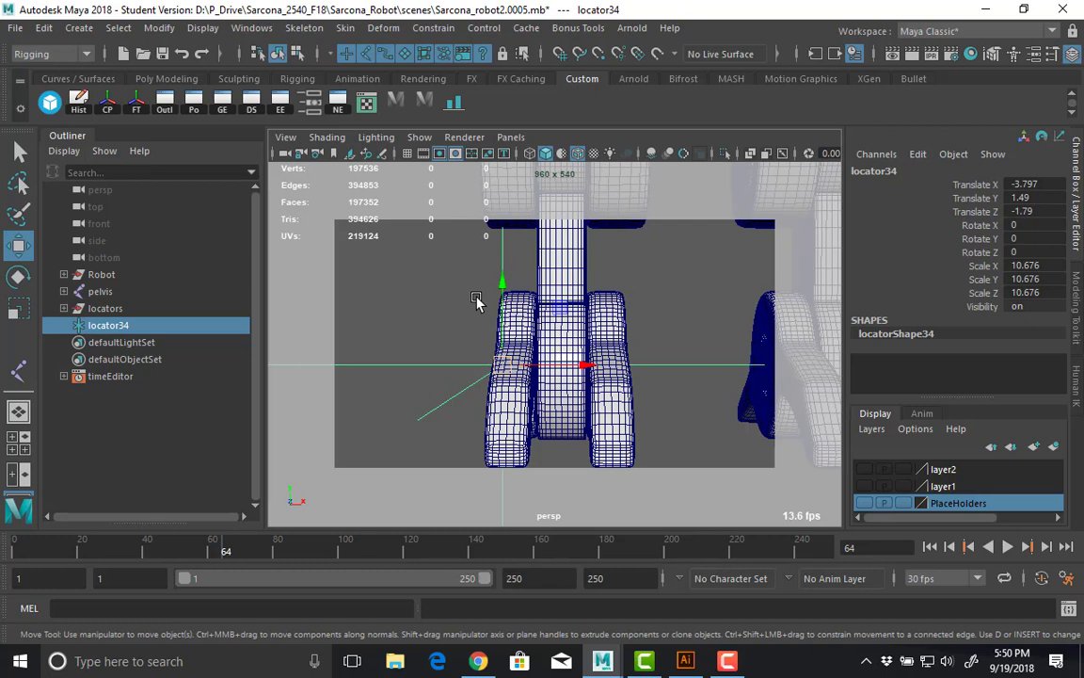
left_click_drag(585, 367, 621, 389)
Switch to the front view at the right ankle and display the model in wireframe.
key("space")
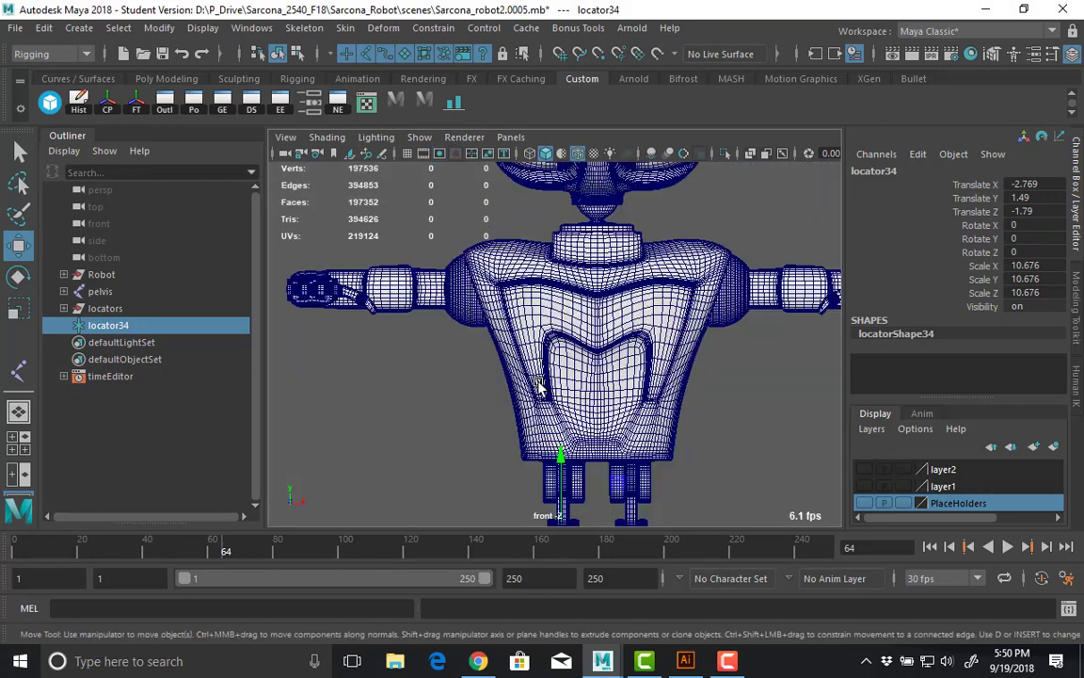
middle_click_drag(538, 518, 550, 367, "alt")
scroll(550, 367, "up", 2)
scroll(580, 355, "up", 5)
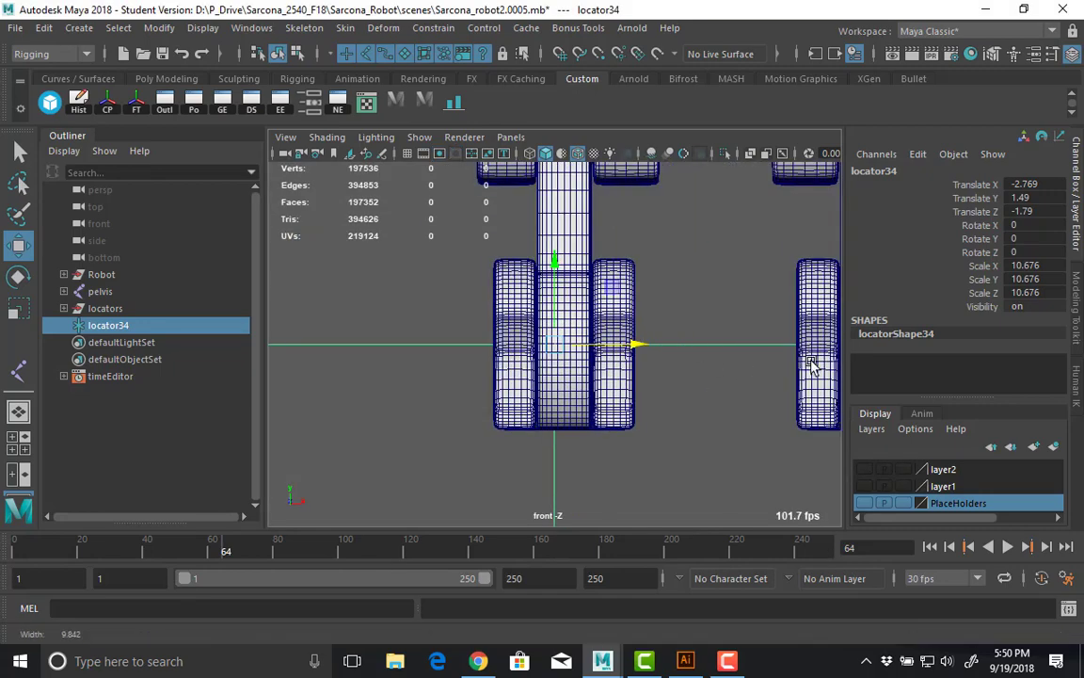
key("4")
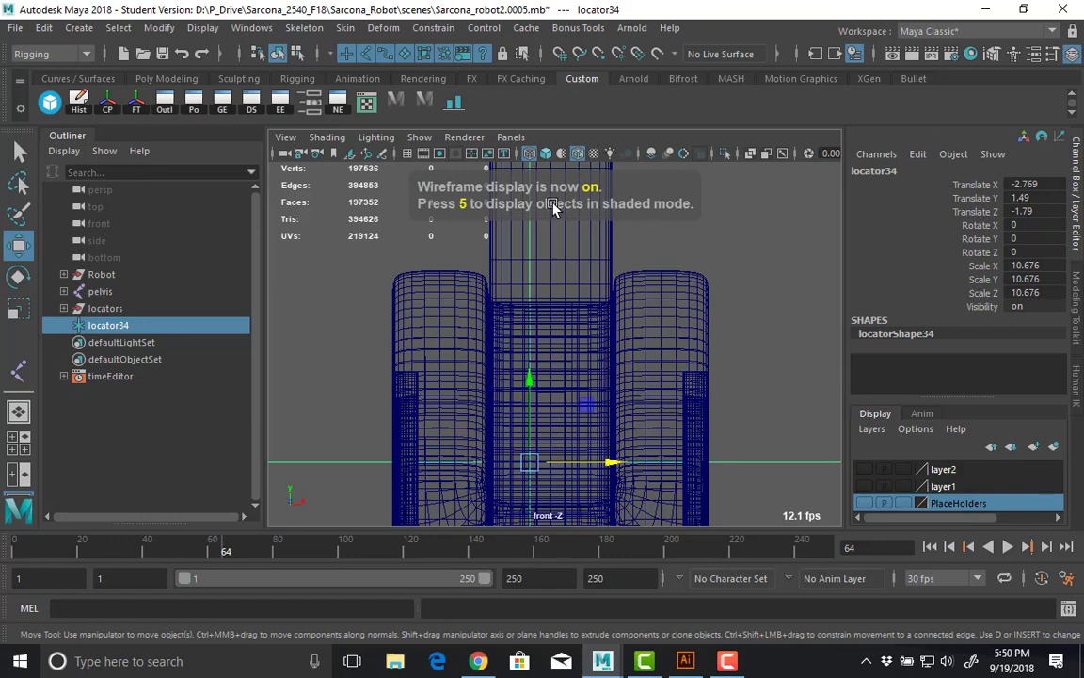
right_click_drag(552, 191, 550, 246)
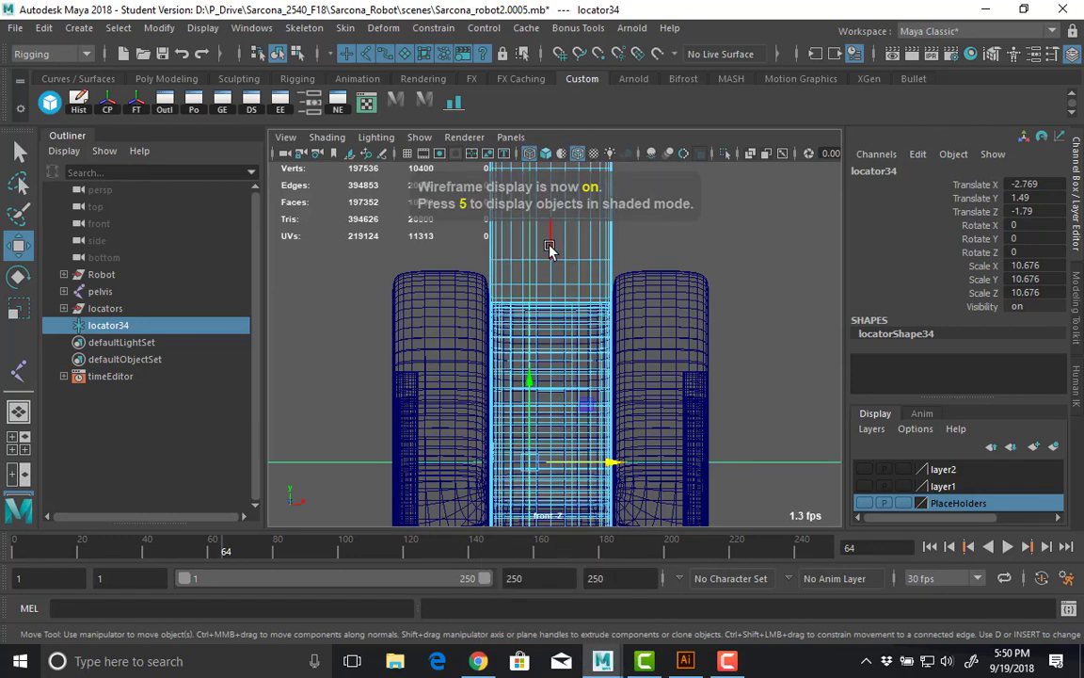
left_click(550, 246)
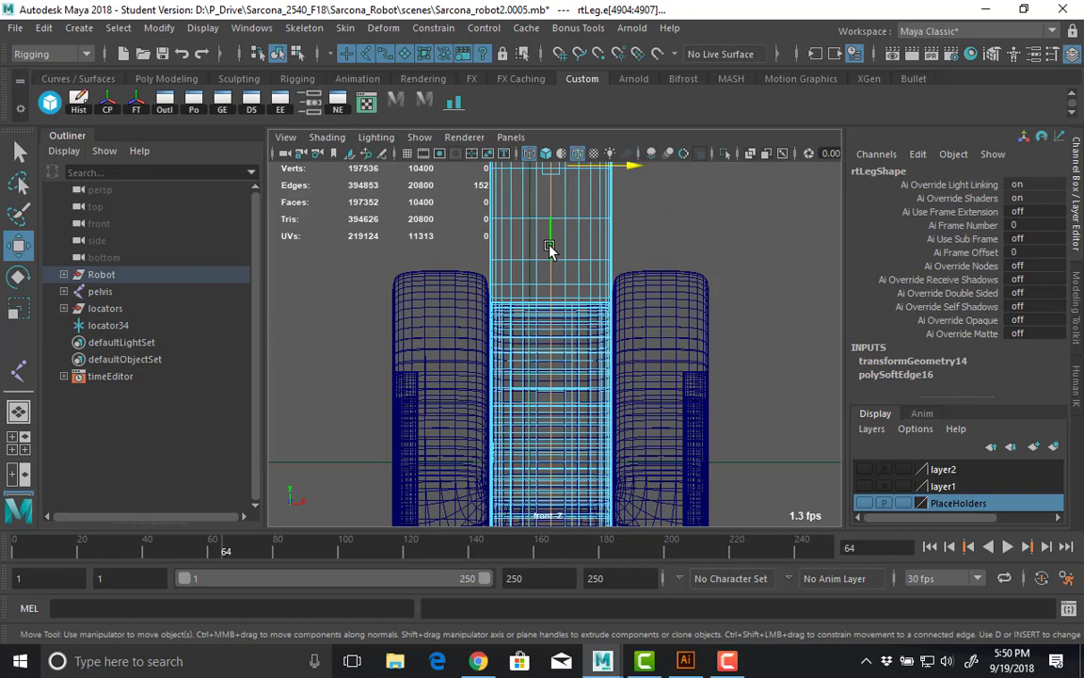
key("ctrl+z")
key("ctrl+z")
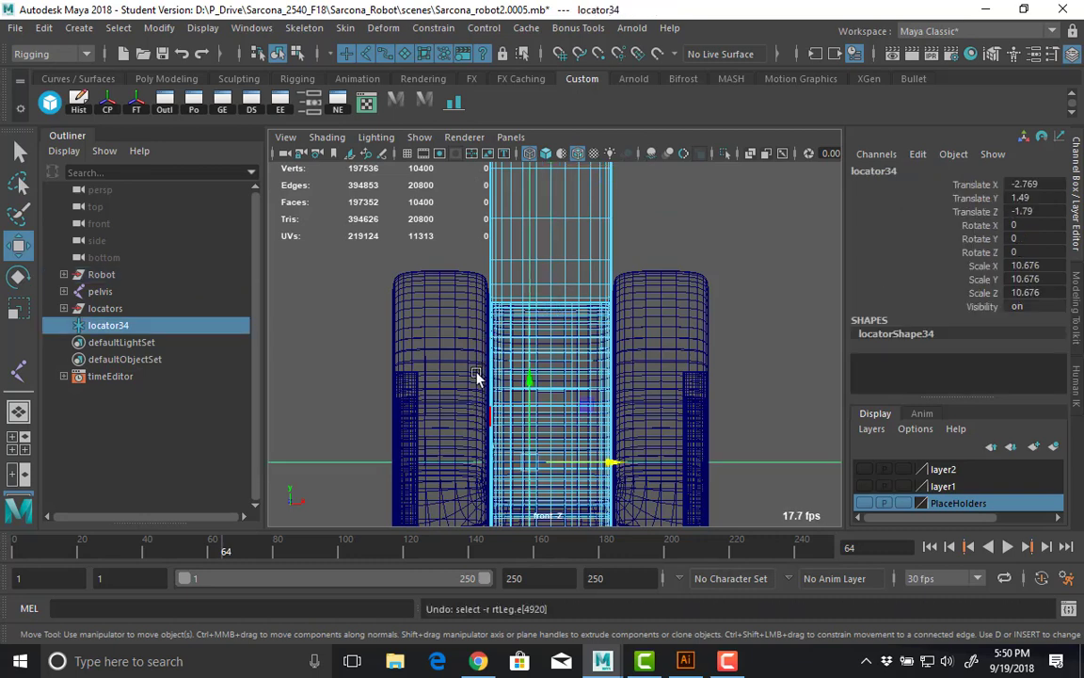
Snap the ankle locator along X to the leg's centerline at -2.606, and return to the perspective view in shaded display.
middle_click_drag(476, 375, 460, 316, "alt")
left_click_drag(534, 402, 545, 404)
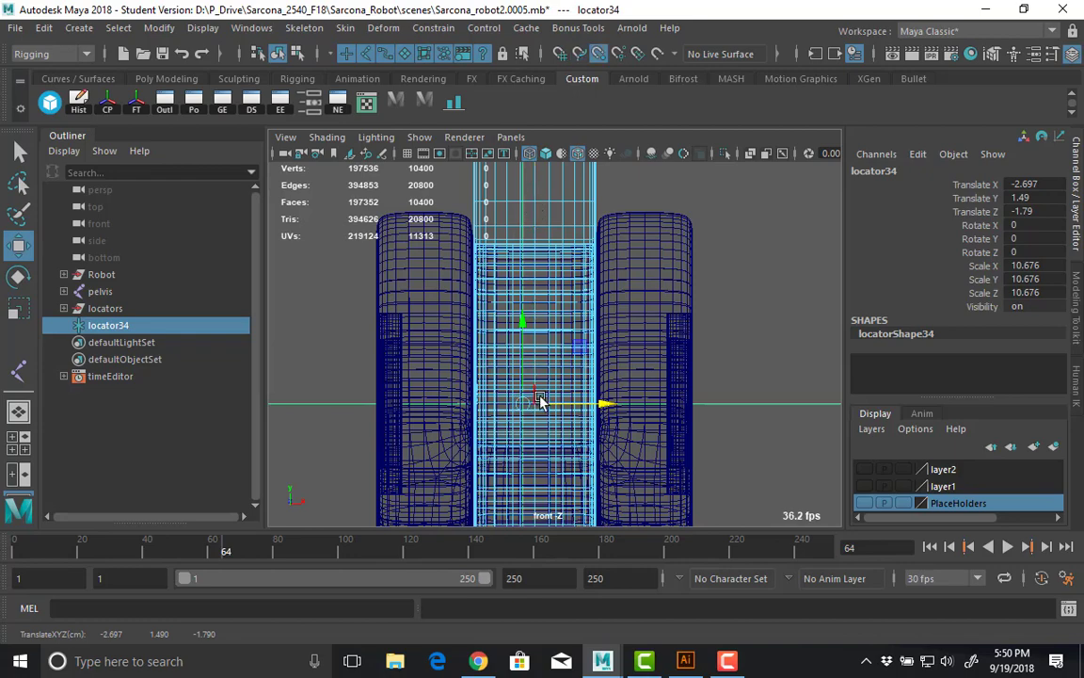
left_click_drag(551, 403, 534, 401)
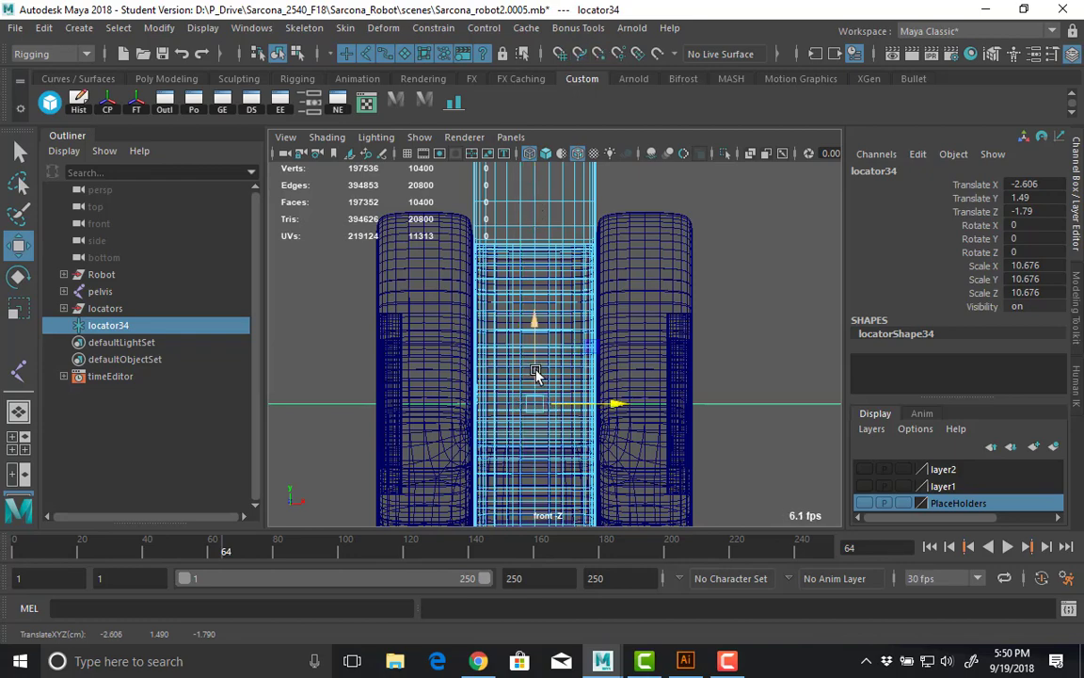
right_click_drag(528, 371, 625, 384, "alt")
key("space")
left_click(625, 384)
key("5")
Test-rotate the right foot about its X axis at the ankle by about -52 degrees, and undo the rotation.
mouse_move(539, 377)
left_mouse_down("alt")
mouse_move(591, 395)
mouse_move(461, 365)
left_mouse_up("alt")
left_click(551, 246)
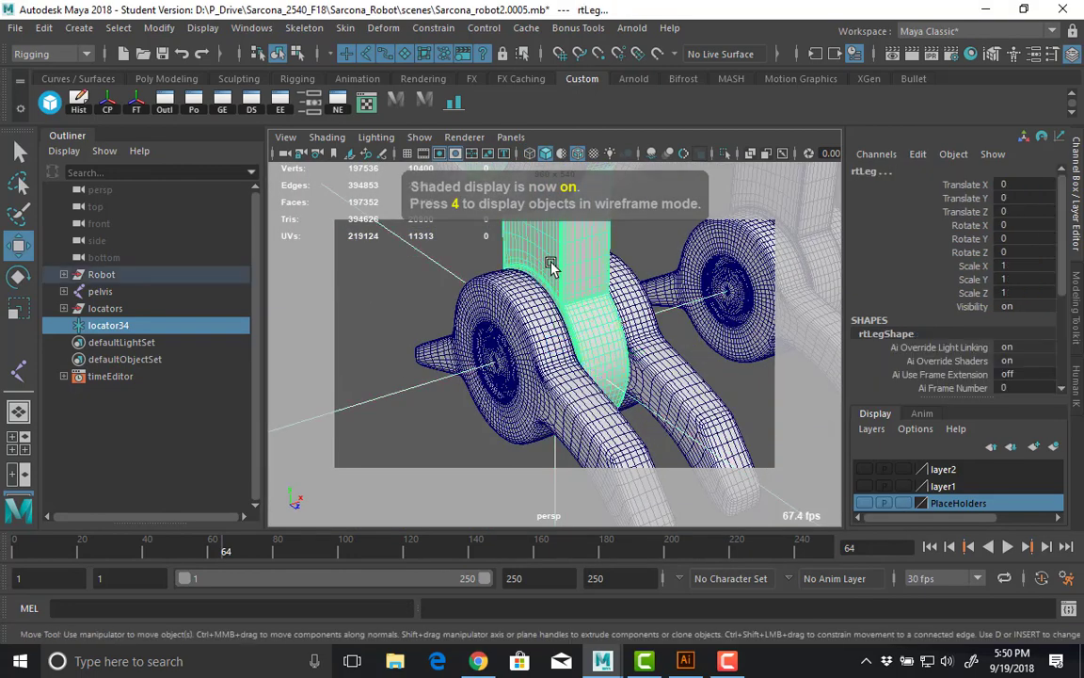
left_click(516, 320)
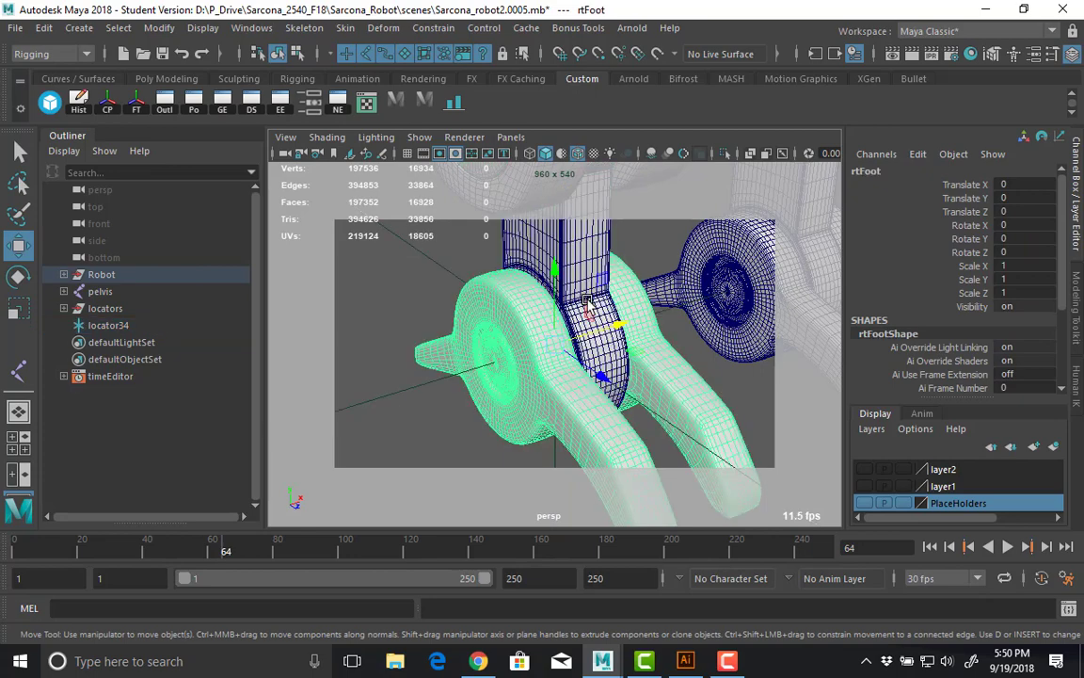
key("e")
left_click_drag(593, 395, 569, 292)
key("ctrl+z")
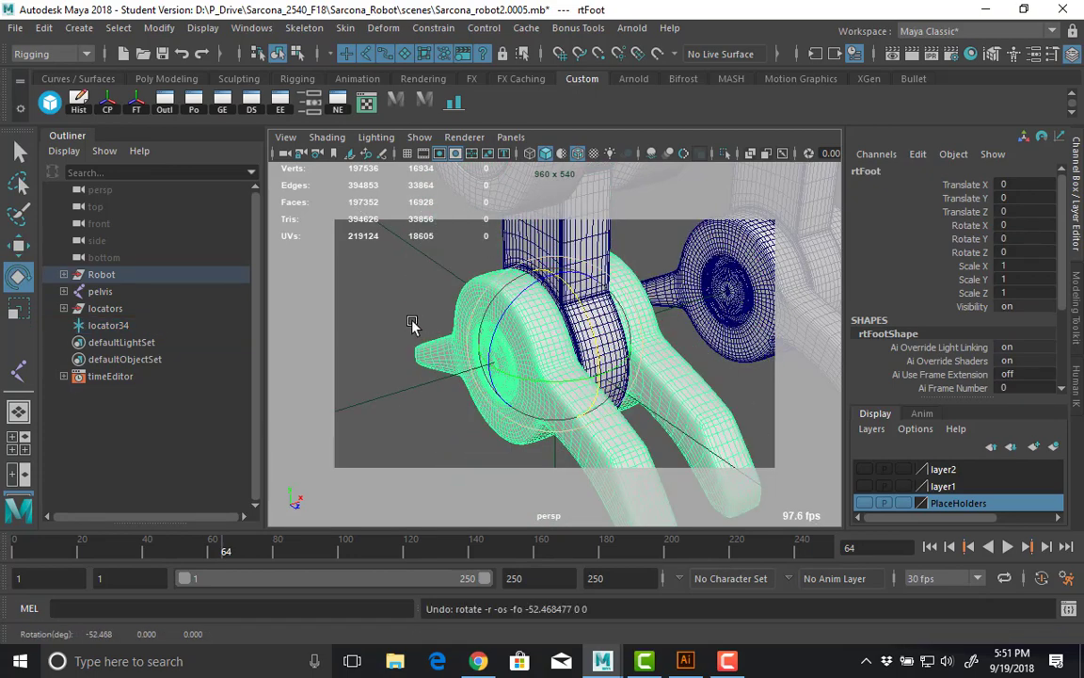
Duplicate the ankle locator and move the copy up along Y to about 4.42, near the upper leg joint.
left_click(442, 379)
left_click_drag(521, 387, 467, 369, "alt")
scroll(443, 372, "down", 5)
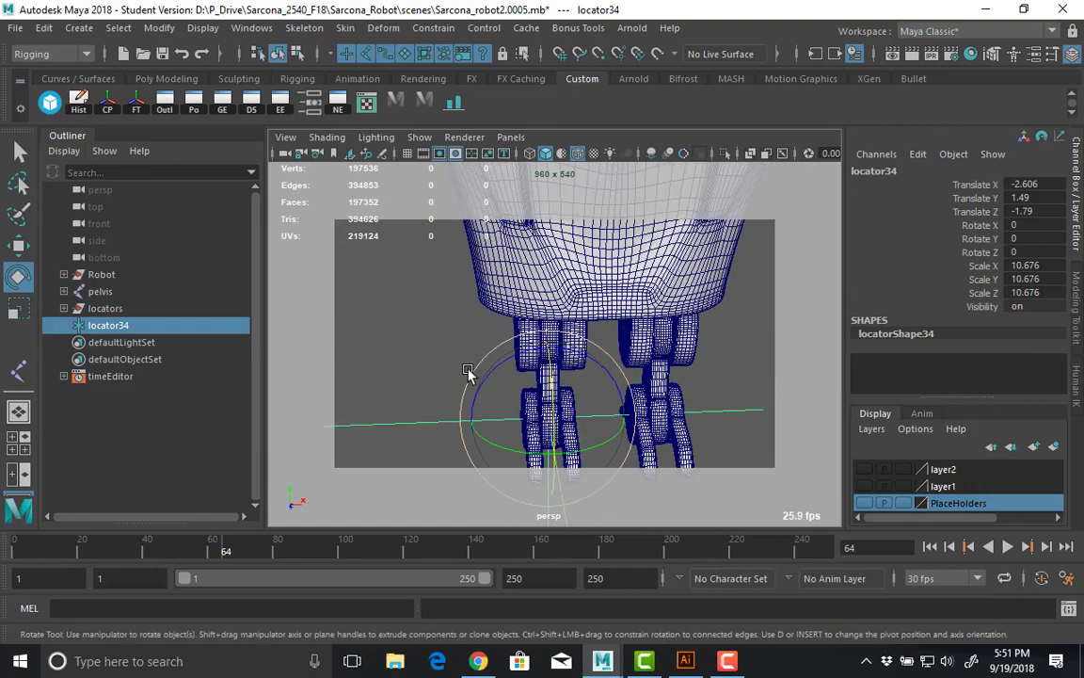
key("ctrl+d")
key("w")
left_click_drag(556, 332, 552, 285)
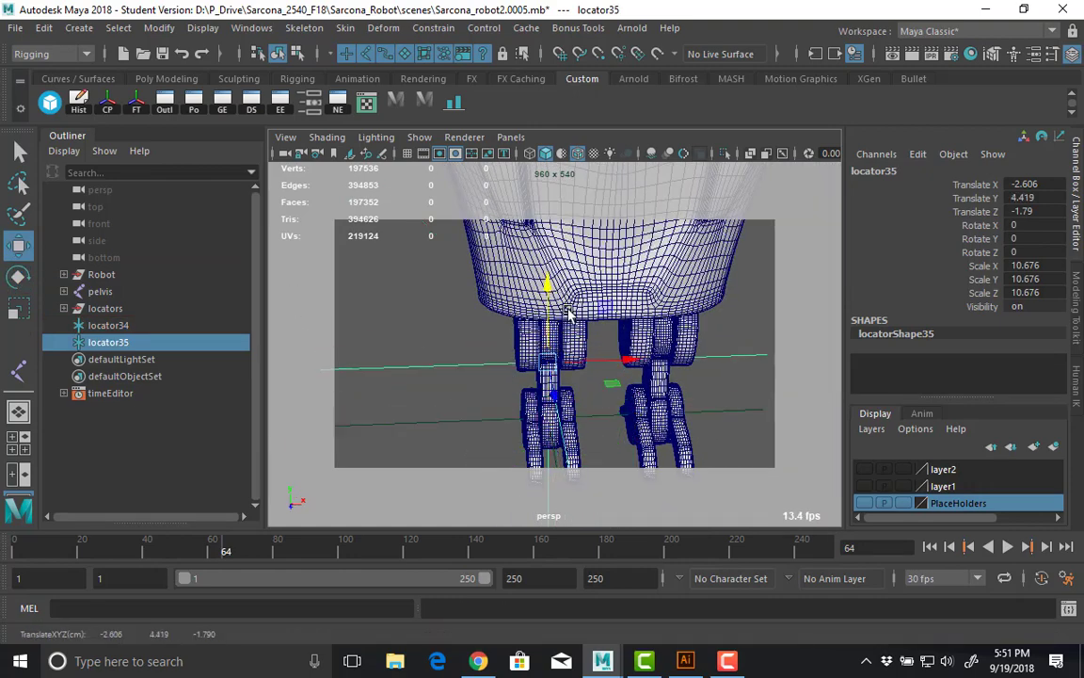
Vertex-snap the duplicated locator in Y and Z to the center of the upper leg joint's disc, at Y 6.013 and Z -1.783.
scroll(565, 301, "up", 6)
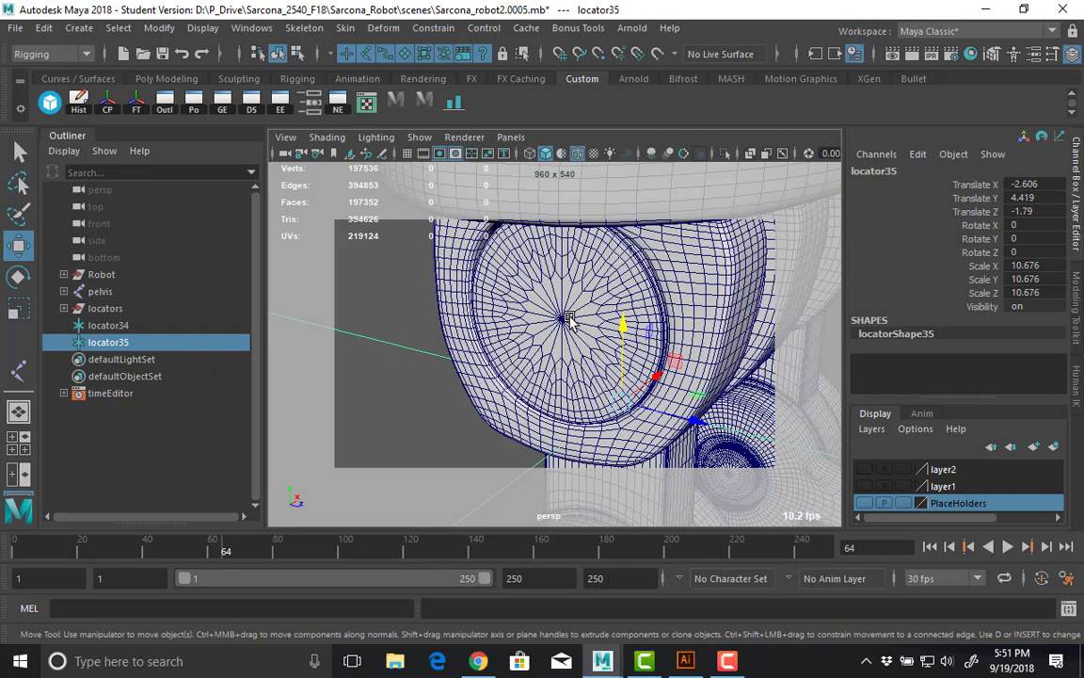
key("v")
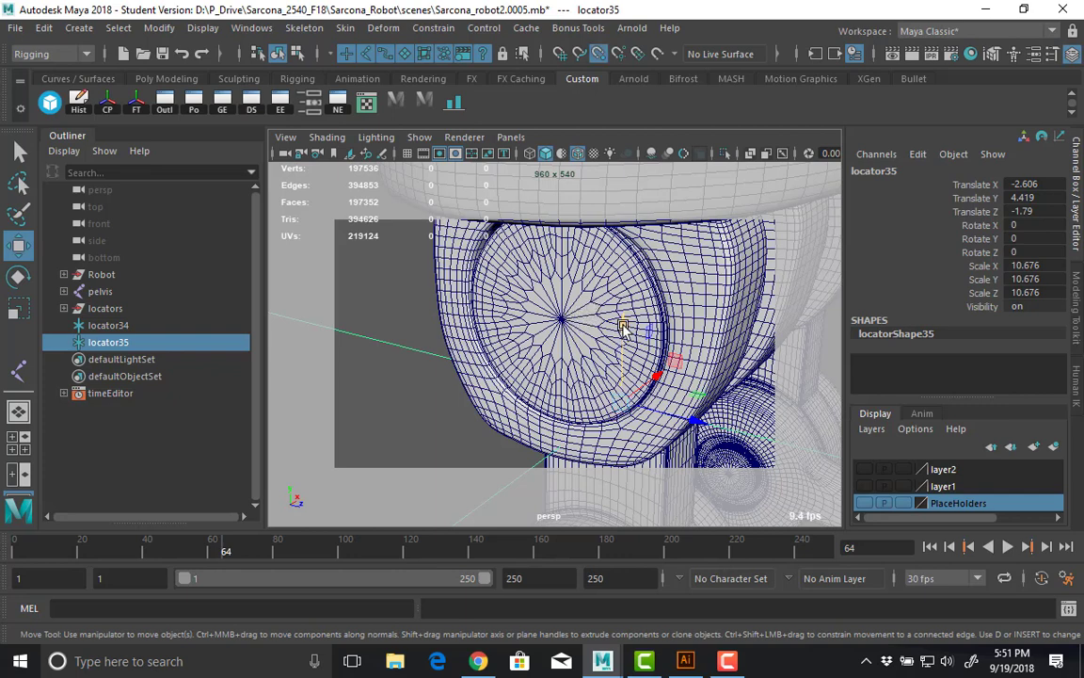
left_click_drag(623, 327, 562, 322)
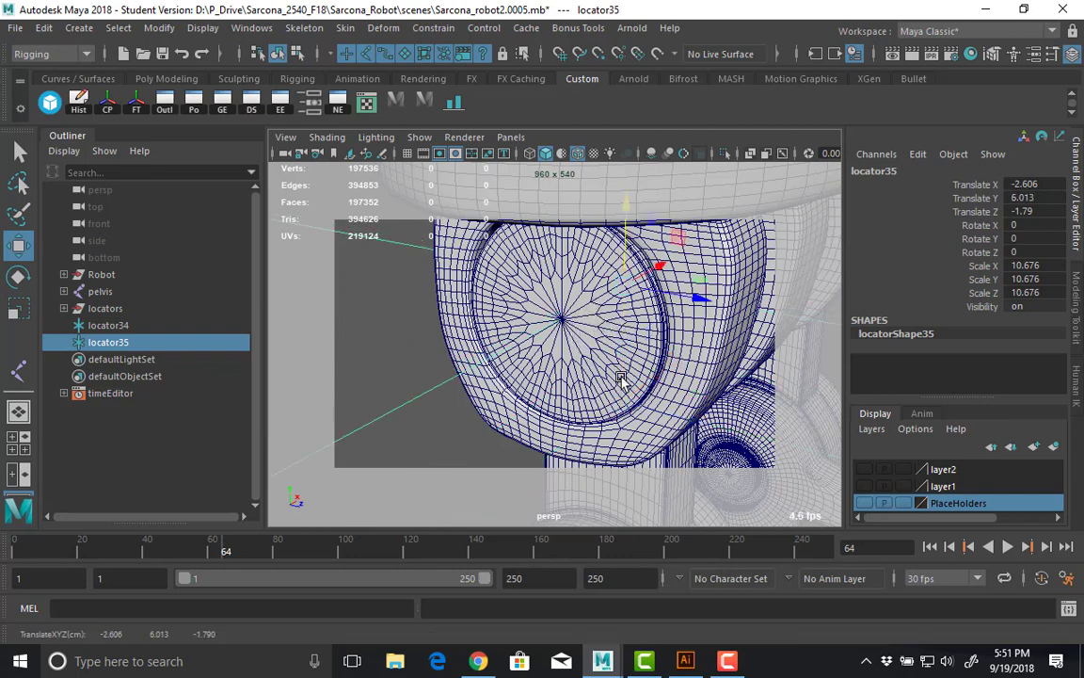
left_click_drag(630, 343, 581, 317, "alt")
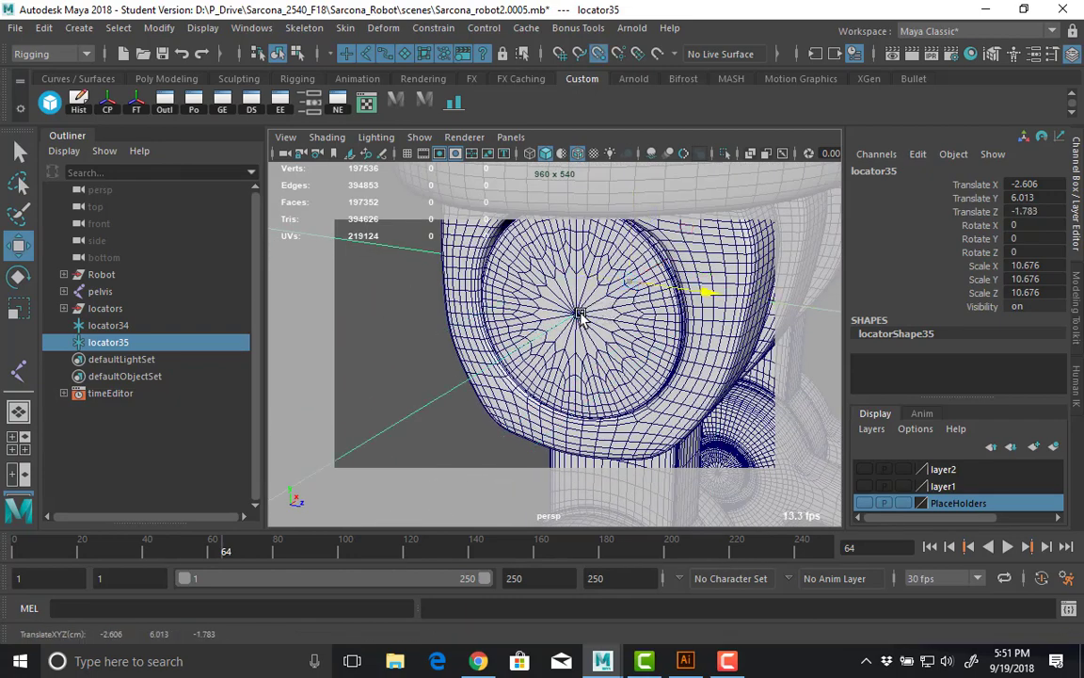
Scale the upper leg locator down uniformly to about 4.575.
left_click_drag(702, 344, 421, 416, "alt")
left_click_drag(431, 280, 410, 444)
key("r")
middle_click_drag(545, 375, 459, 368)
left_click(505, 431, "shift")
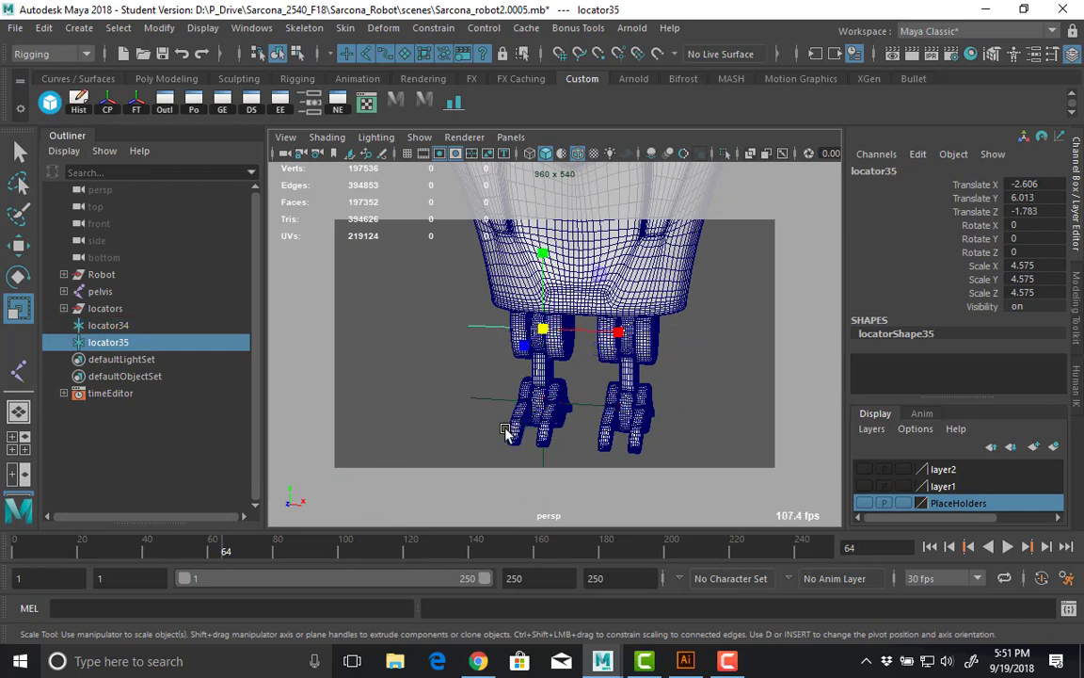
Duplicate the upper leg locator and move the copy up beside the torso, below the right shoulder.
scroll(505, 431, "down", 2)
key("ctrl+d")
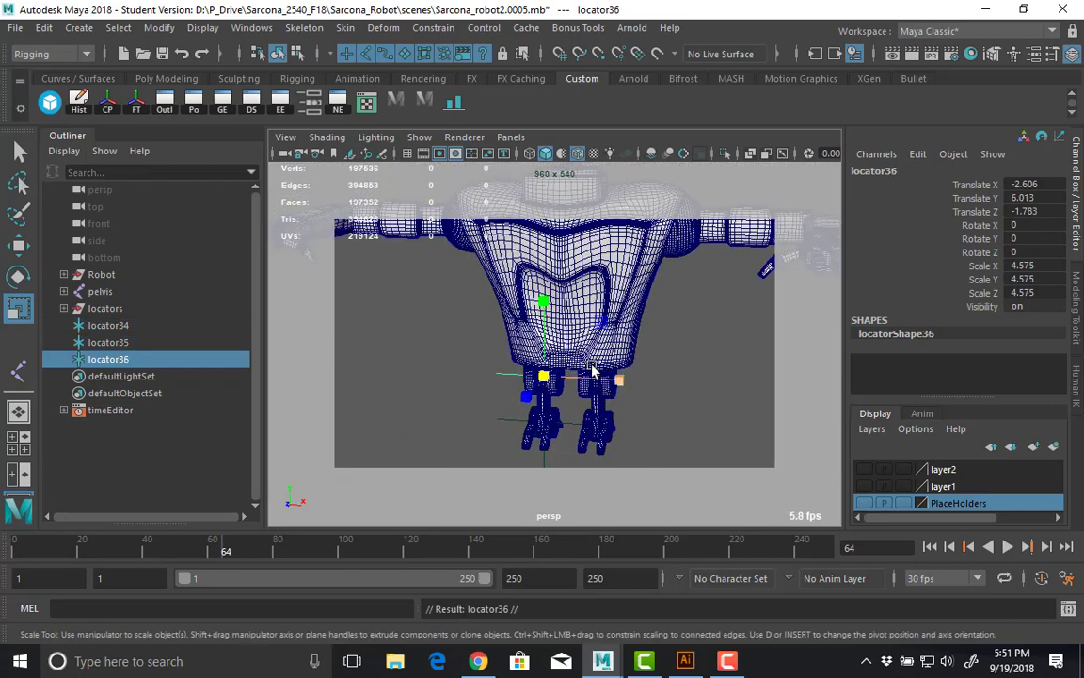
key("w")
left_click_drag(588, 311, 505, 294, "alt")
Align the new locator to the right shoulder sphere as last selected object, using Mid mode in world X, Y and Z.
left_click(505, 287)
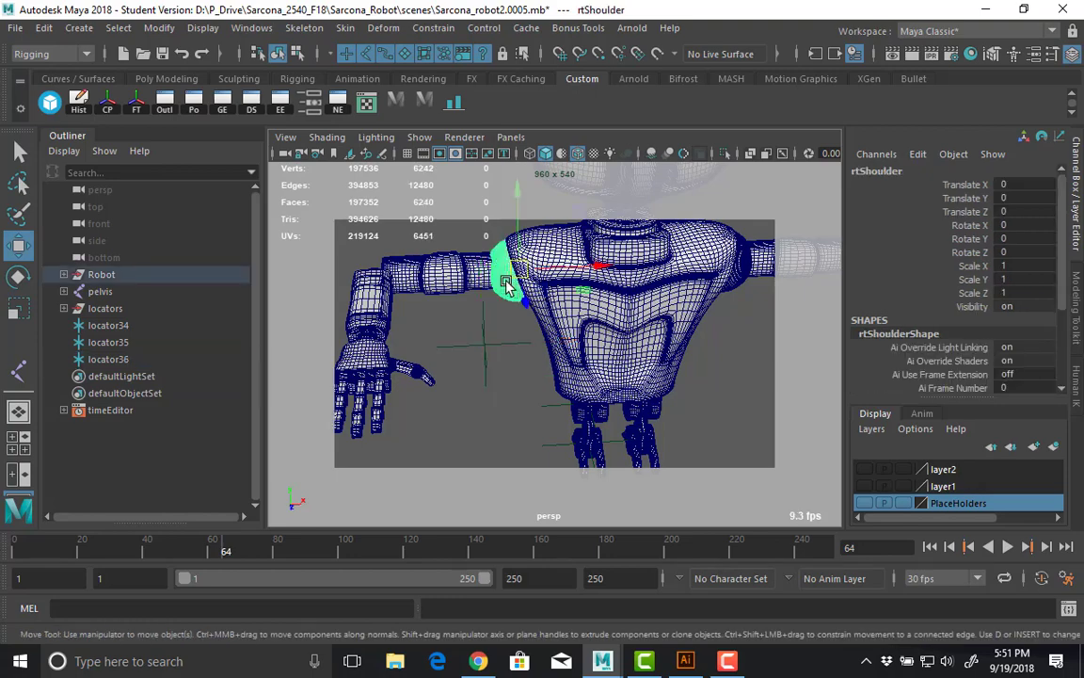
key("ctrl+z")
left_click(505, 290)
key("f")
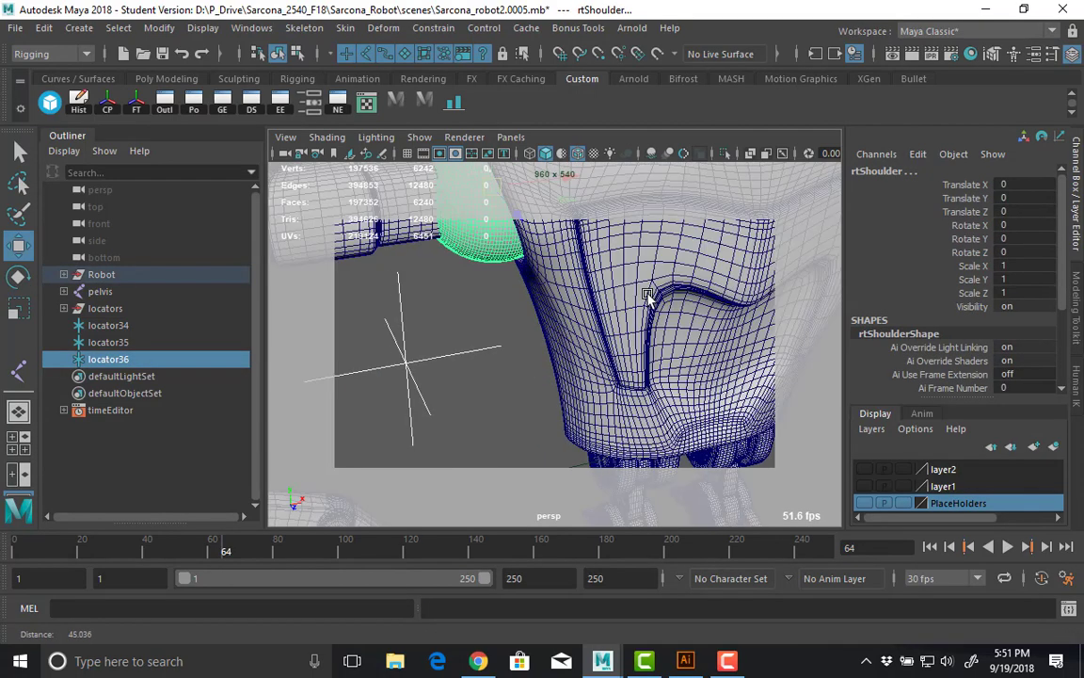
left_click(159, 29)
mouse_move(247, 197)
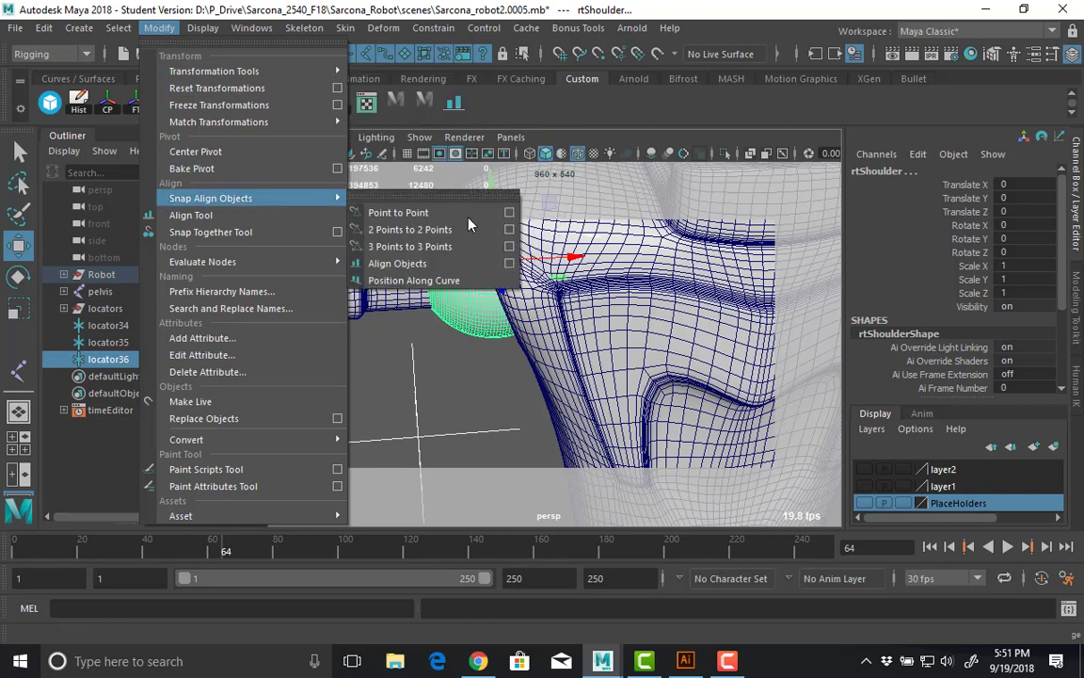
left_click(515, 265)
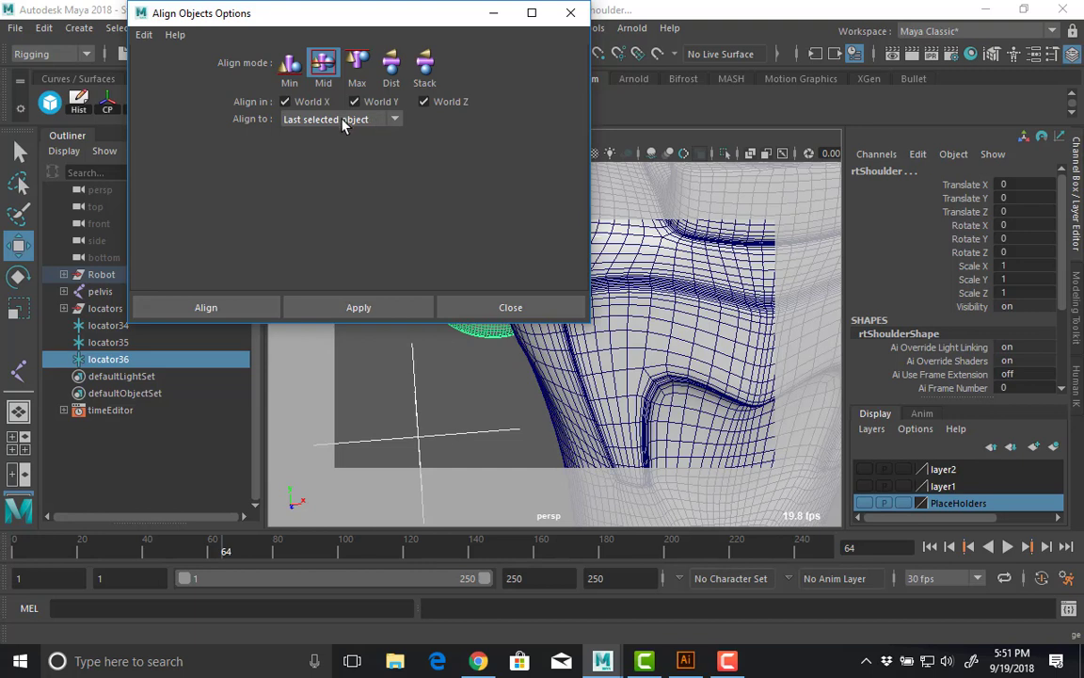
left_click(236, 311)
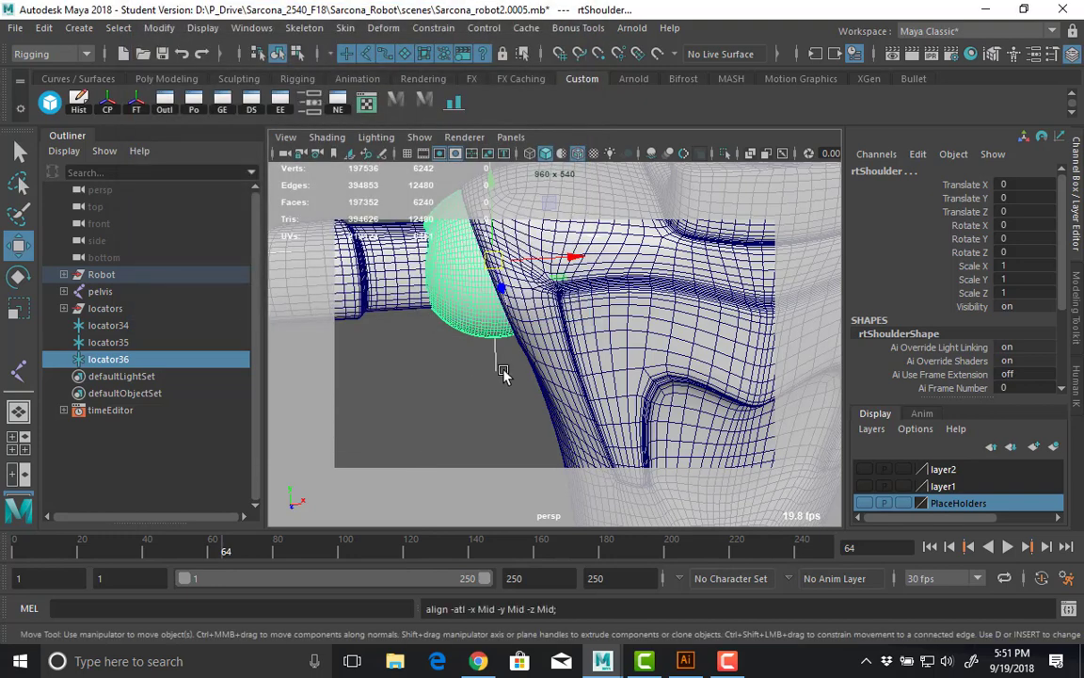
Scale the shoulder locator up uniformly to about 8.925, using wireframe display to see it inside the sphere.
left_click(474, 369)
key("5")
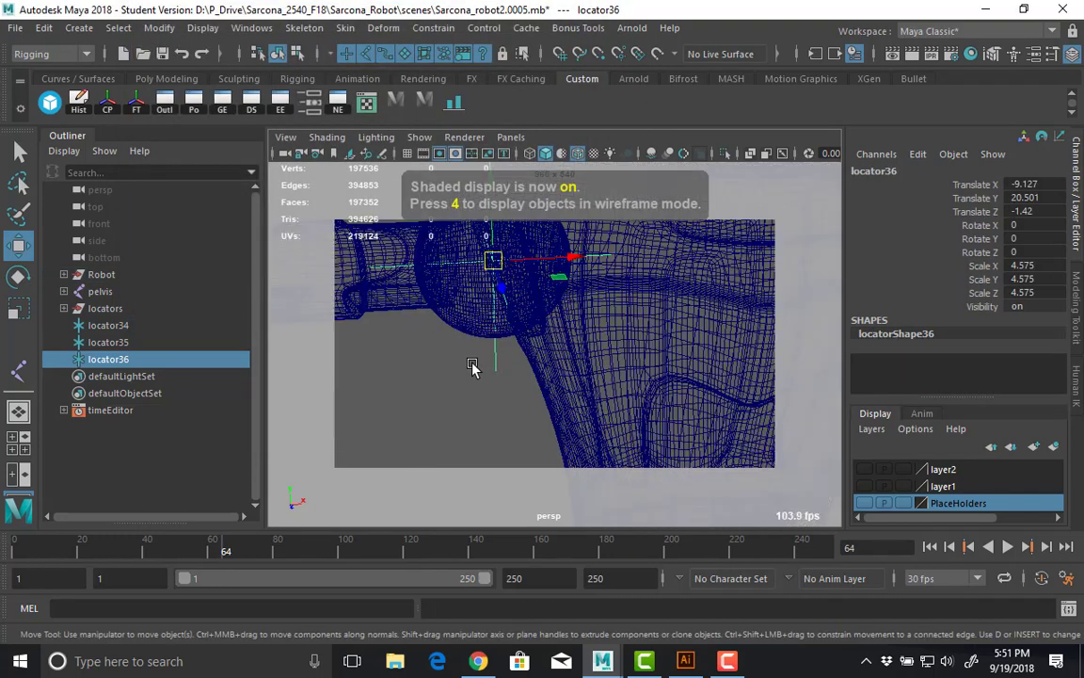
key("4")
middle_click_drag(504, 340, 581, 346)
key("ctrl+z")
key("r")
middle_click_drag(481, 365, 680, 350)
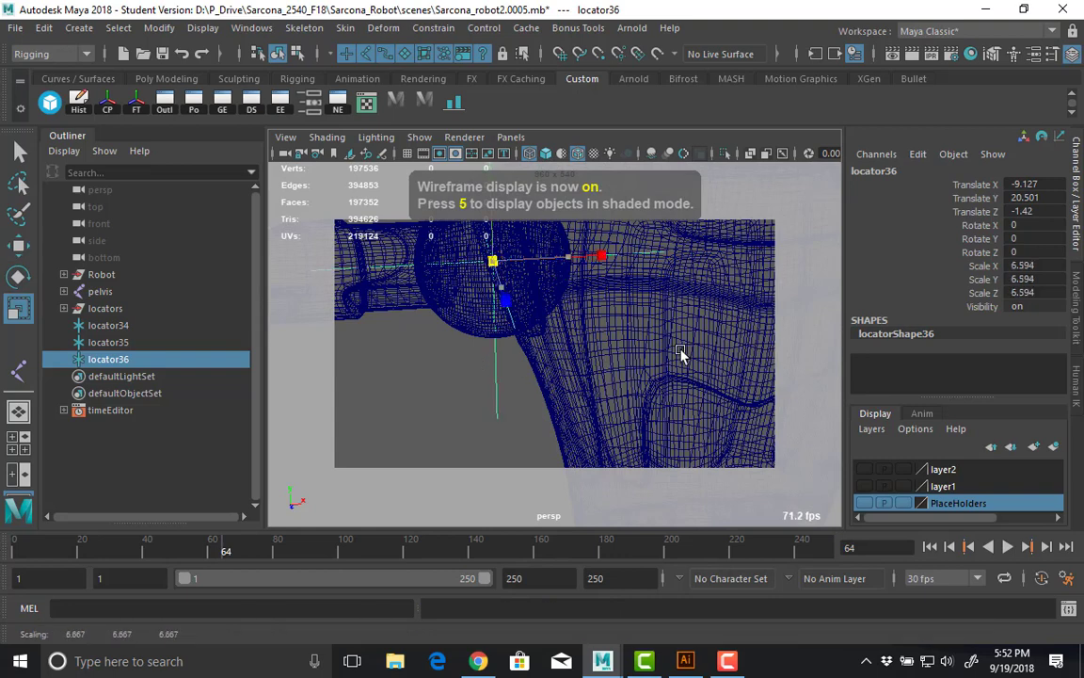
left_click(482, 311)
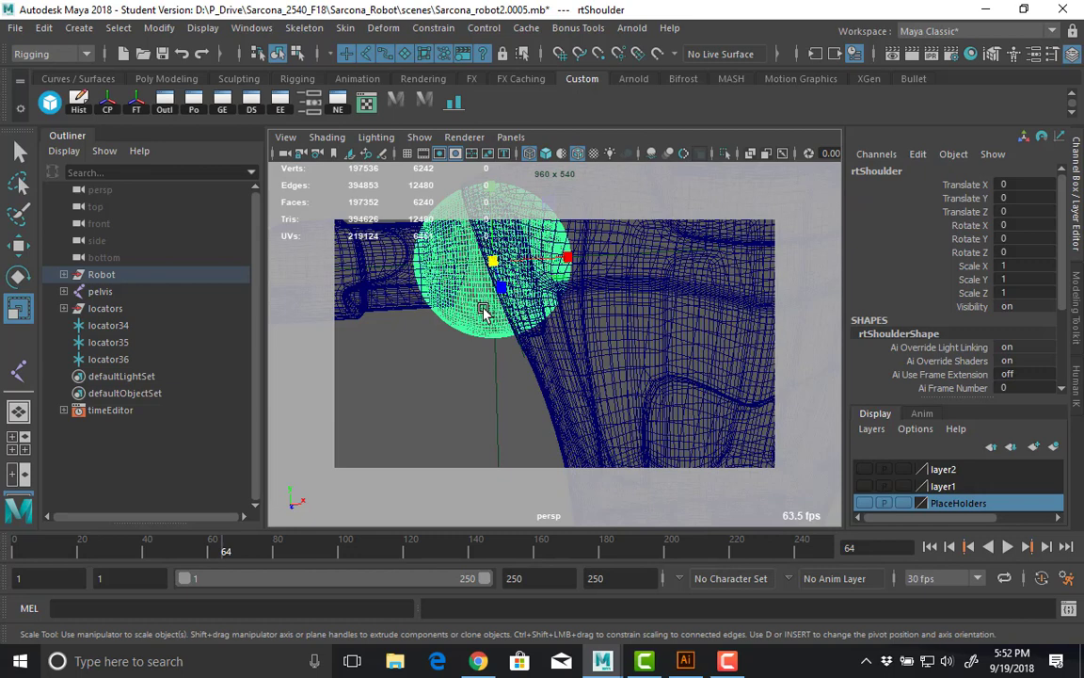
left_click(496, 397)
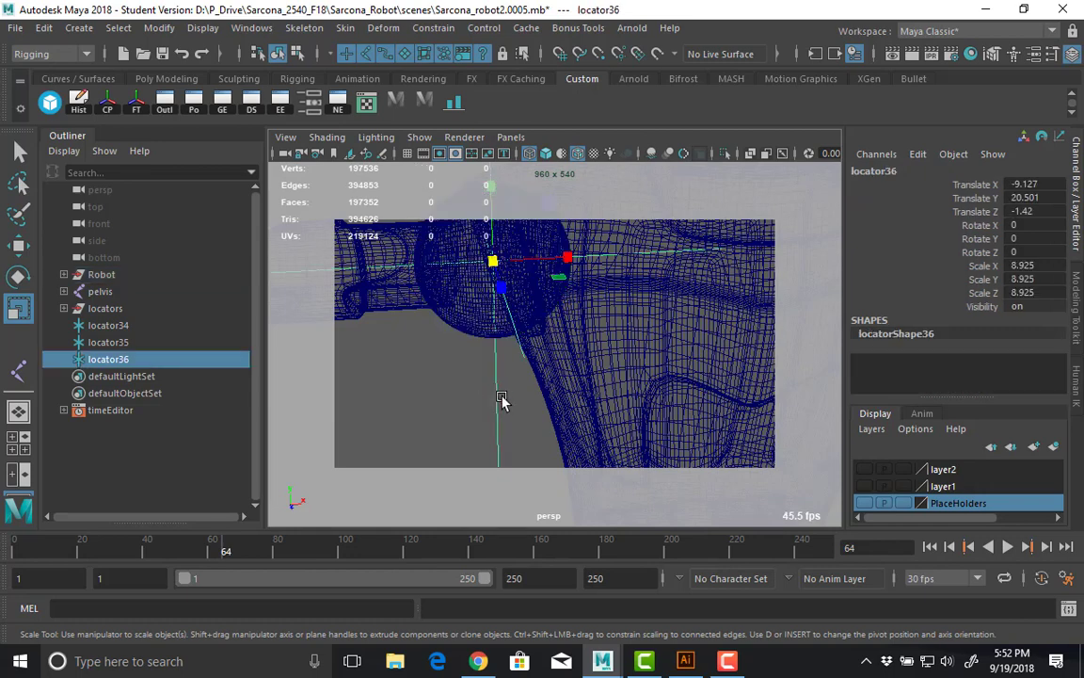
Switch to the top view in wireframe display, framing the right arm and the shoulder locator.
key("5")
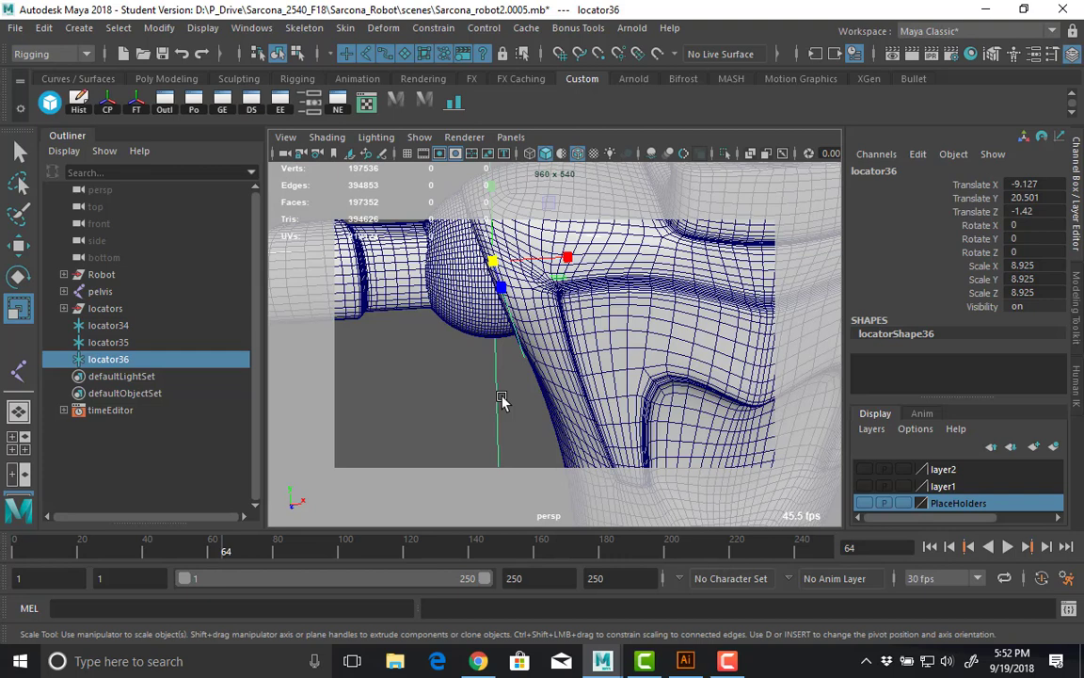
left_click_drag(493, 342, 406, 364, "alt")
key("space")
scroll(522, 369, "down", 10)
right_click_drag(516, 366, 480, 371, "alt")
middle_click_drag(617, 196, 678, 370, "alt")
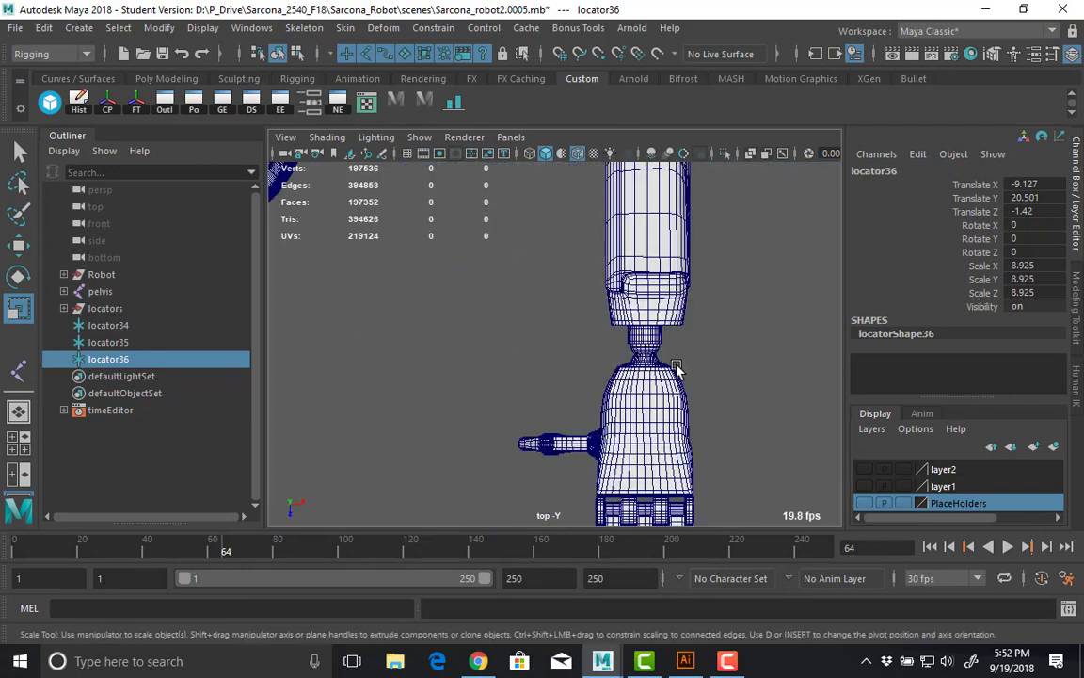
right_click_drag(678, 369, 583, 442, "alt")
middle_click_drag(283, 239, 474, 380, "alt")
right_click_drag(475, 380, 424, 357, "alt")
middle_click_drag(419, 346, 638, 411, "alt")
key("4")
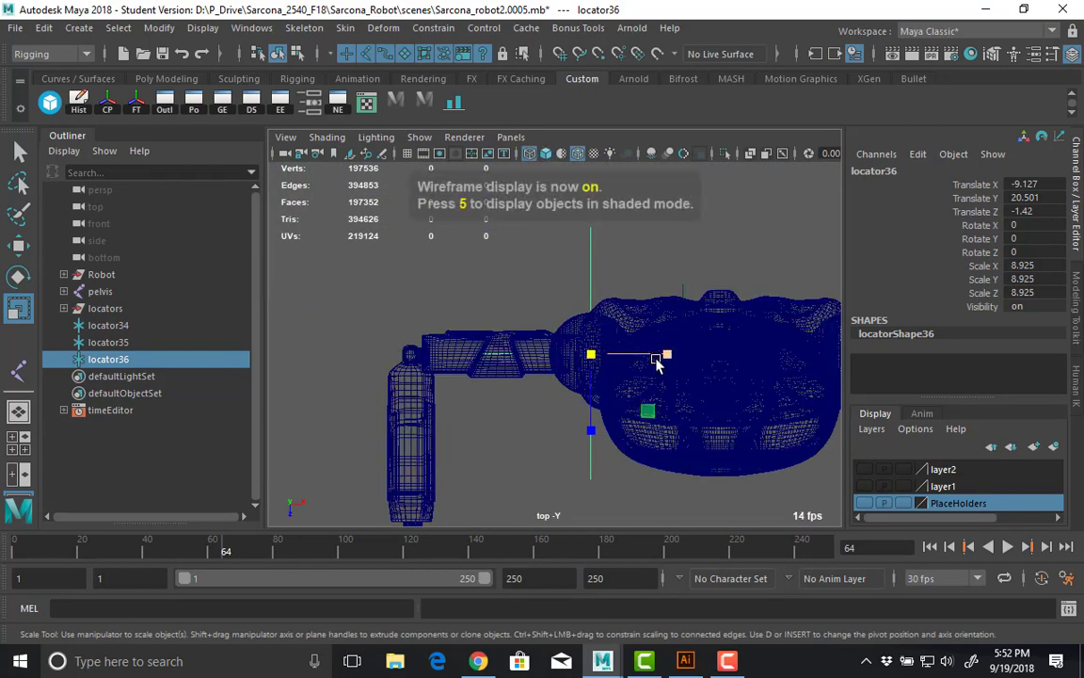
Duplicate the shoulder locator, move the copy along X to about -20.44 near the right elbow, and show the PlaceHolders layer.
key("ctrl+d")
key("w")
left_click_drag(658, 353, 400, 332)
scroll(405, 353, "up", 5)
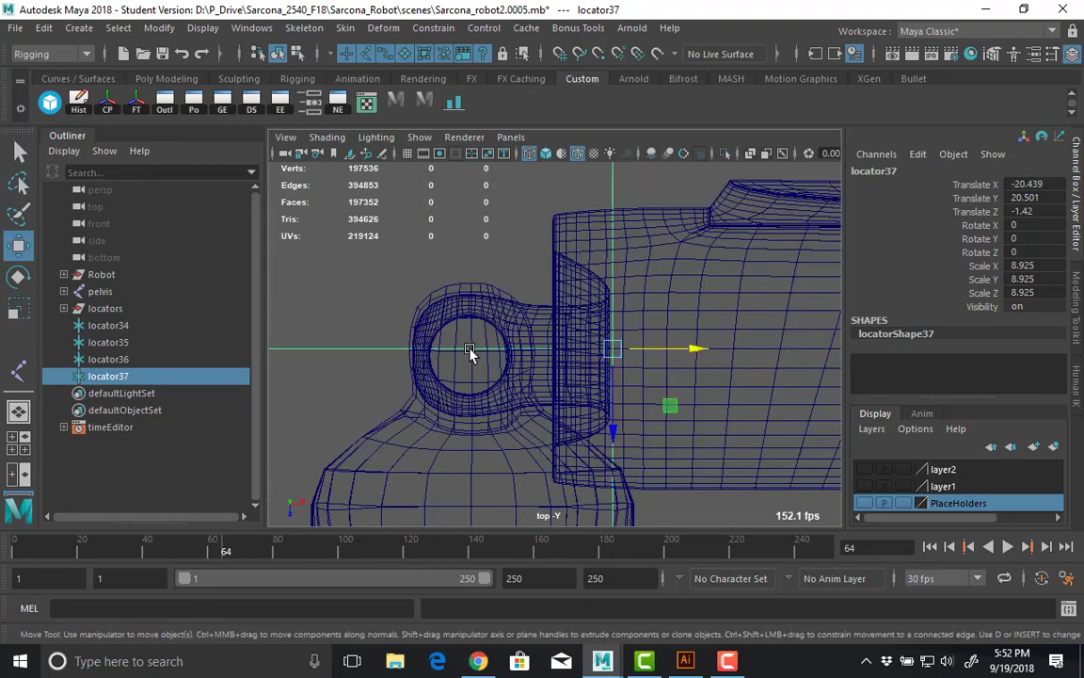
left_click(868, 505)
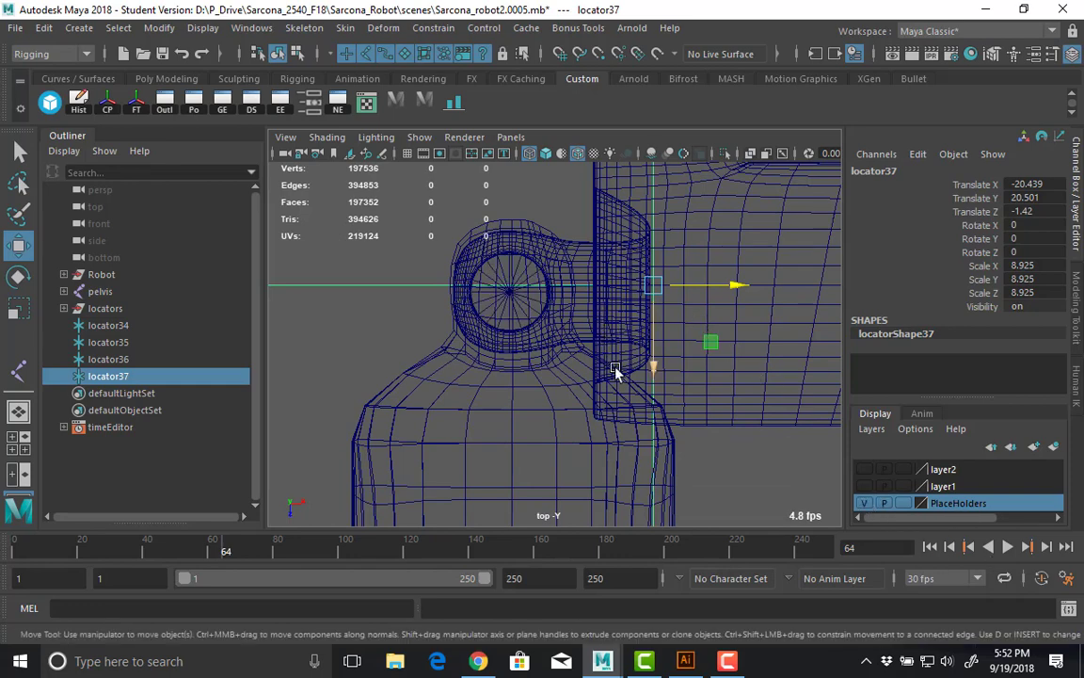
Snap the elbow locator to the center of the right elbow's cylinder in the top view, at X -21.863 and Z -1.354.
scroll(505, 348, "up", 5)
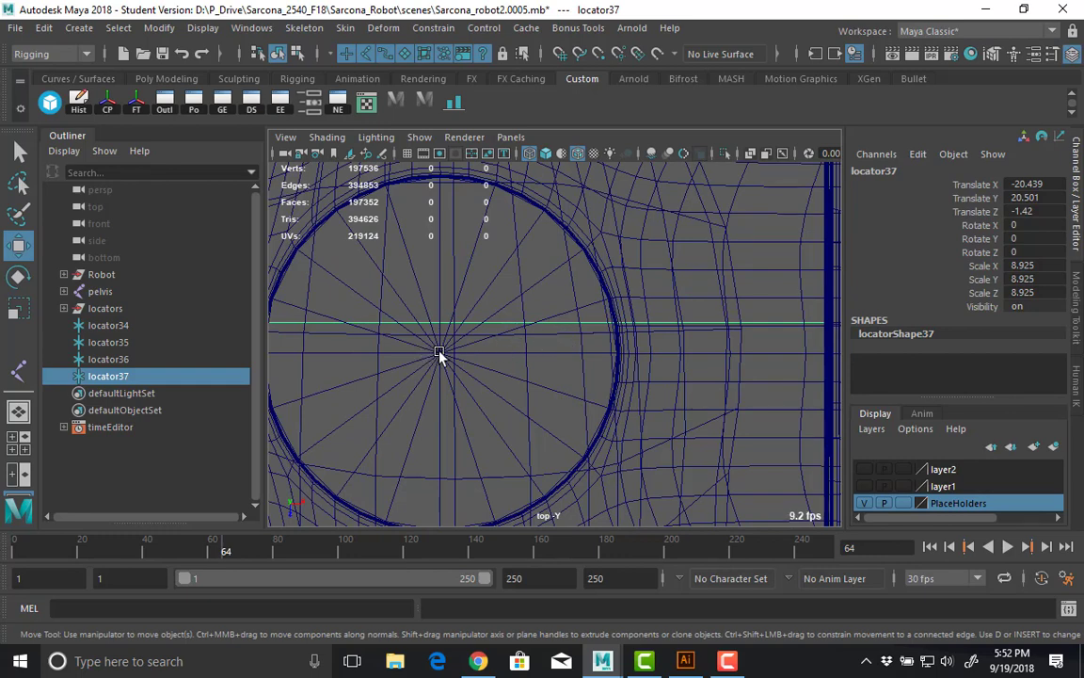
scroll(549, 336, "down", 5)
key("v")
left_click_drag(730, 337, 507, 358)
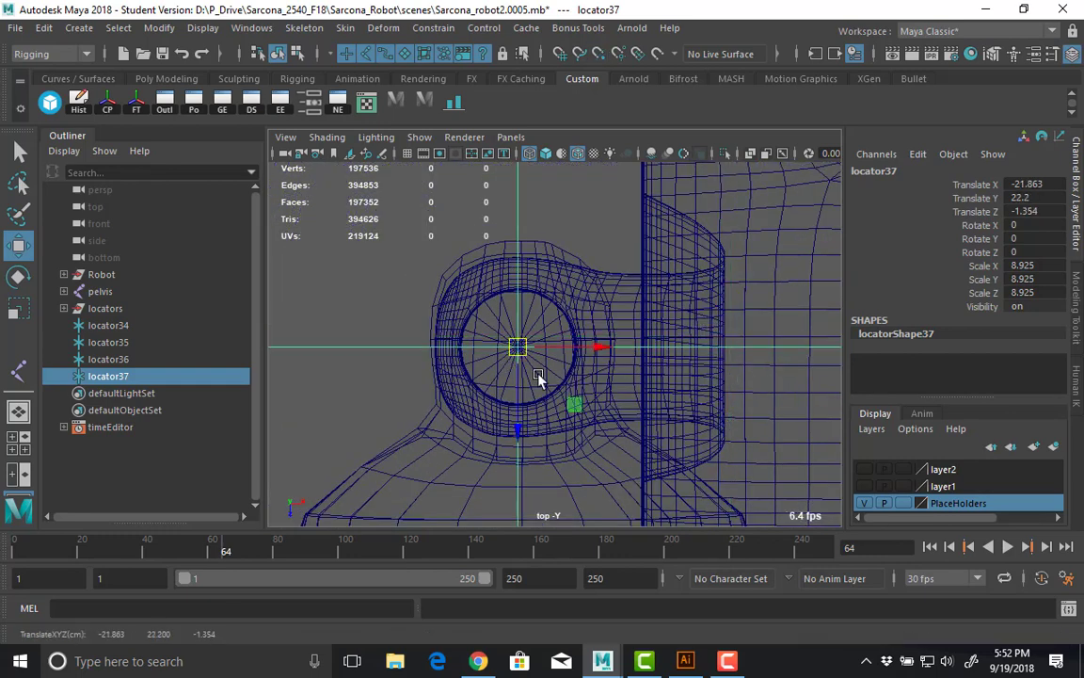
scroll(583, 376, "up", 5)
scroll(649, 367, "down", 3)
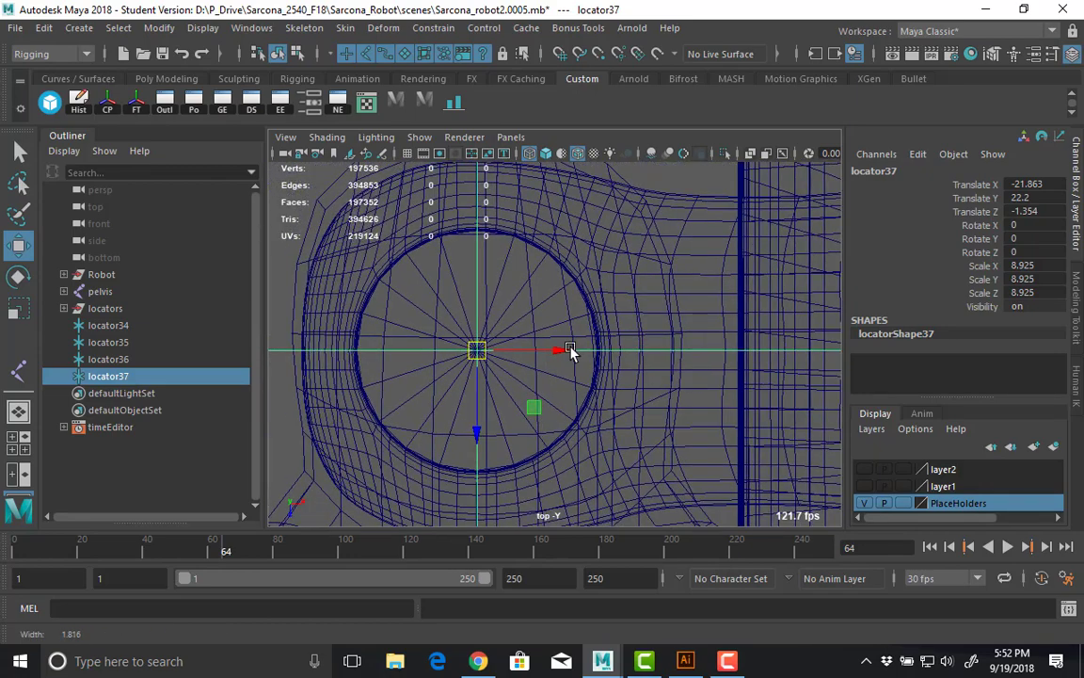
Return to the shaded perspective view and lower the elbow locator along Y to about 20.559, at the elbow hinge's mid-height.
left_click(524, 318)
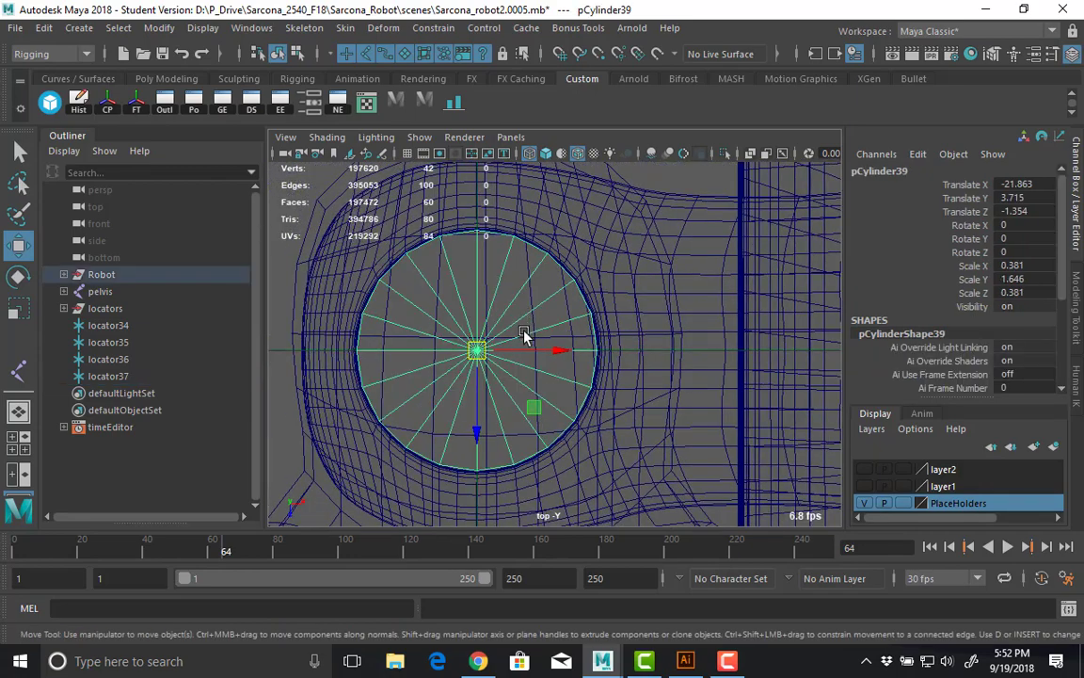
key("space")
left_click_drag(524, 336, 529, 287)
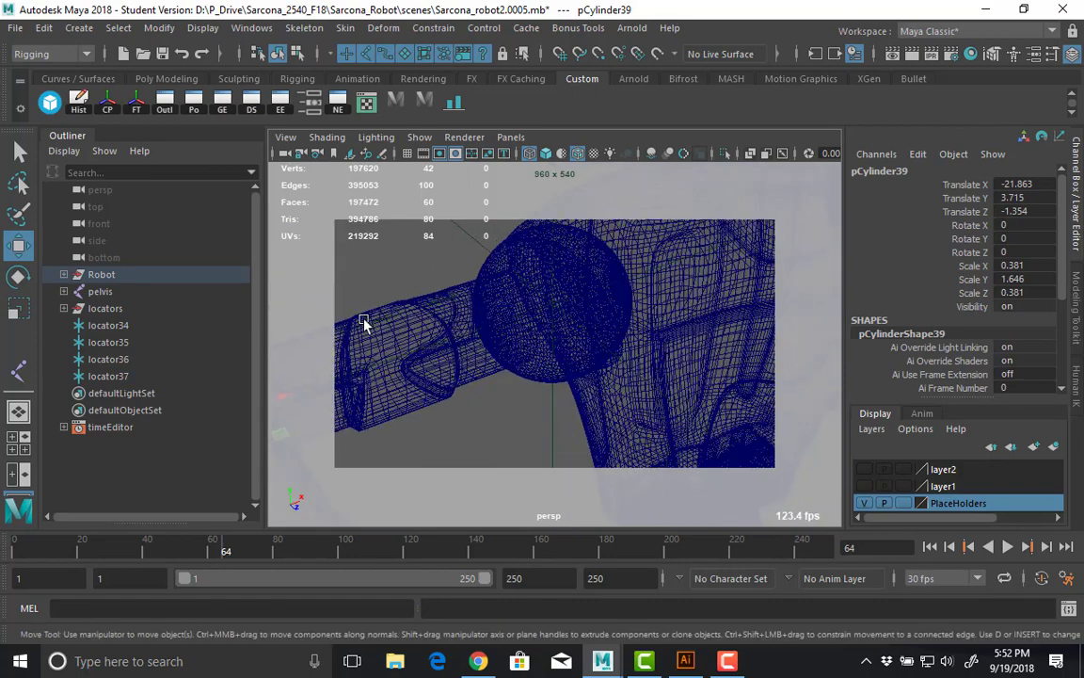
scroll(395, 338, "down", 5)
left_click_drag(421, 395, 423, 398)
key("f")
key("5")
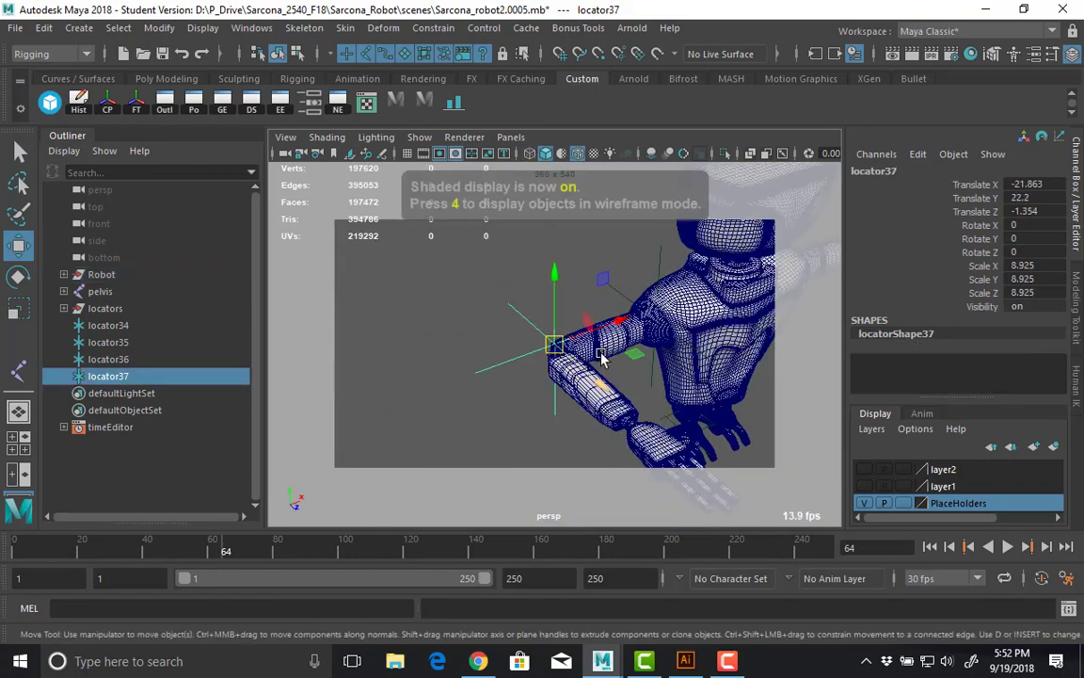
left_click_drag(506, 369, 603, 337, "alt")
right_click_drag(513, 337, 800, 320, "alt")
left_click_drag(800, 320, 610, 288, "alt")
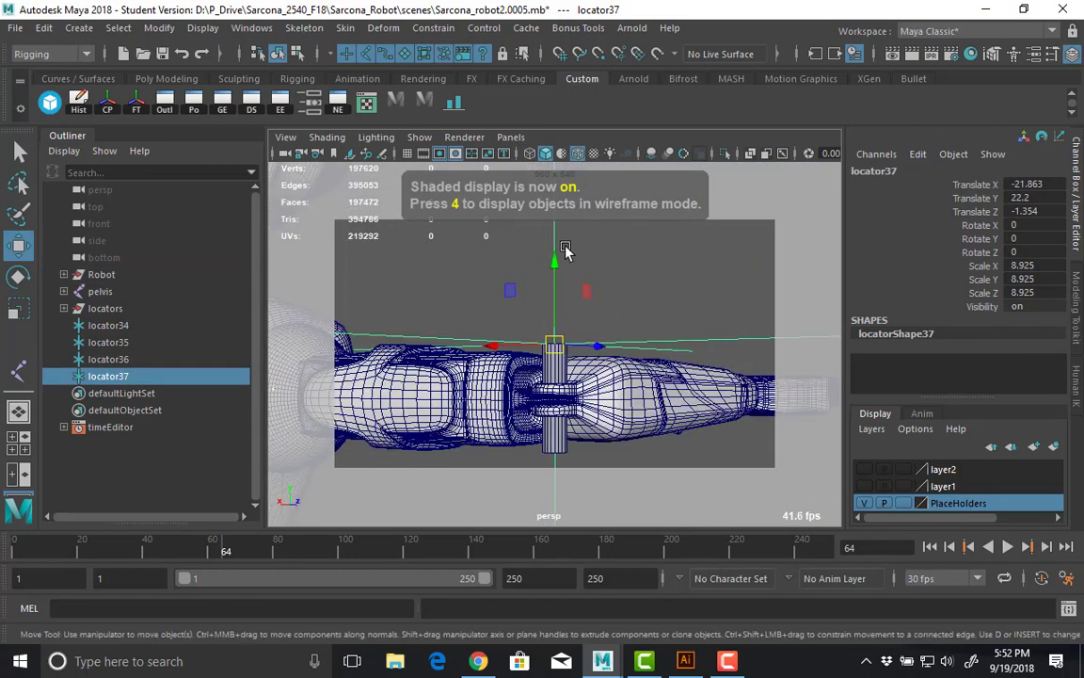
mouse_move(553, 260)
left_mouse_down()
mouse_move(553, 313)
mouse_move(635, 344)
mouse_move(555, 309)
mouse_move(623, 281)
left_mouse_up()
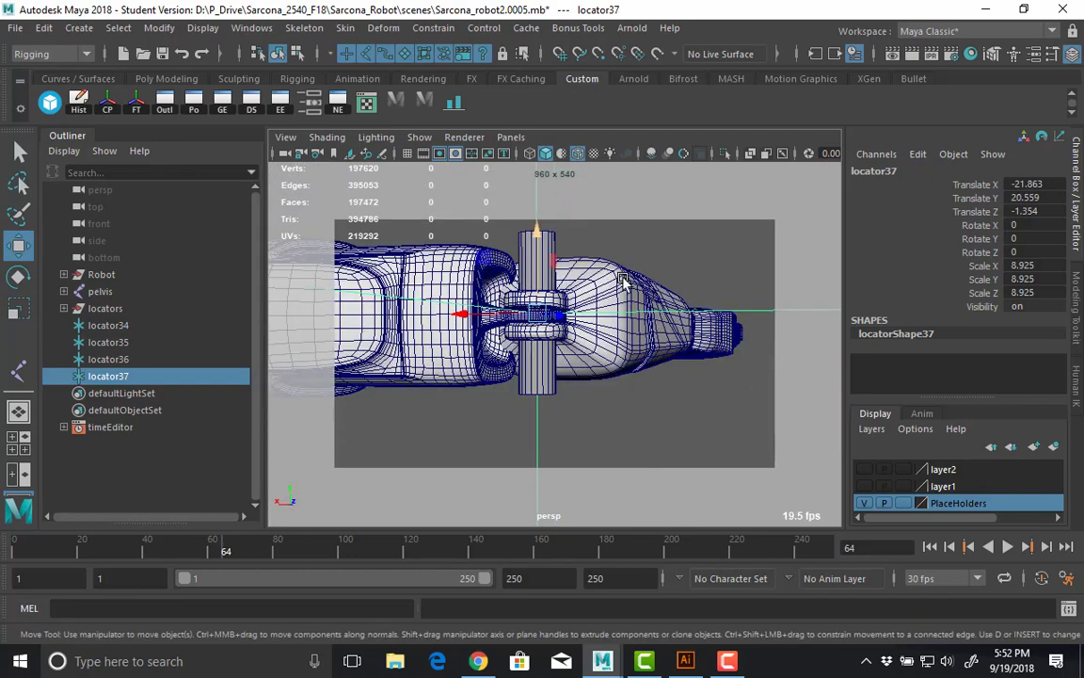
right_click_drag(623, 280, 473, 254, "alt")
mouse_move(473, 254)
left_mouse_down("alt")
mouse_move(430, 262)
mouse_move(482, 276)
left_mouse_up("alt")
right_click_drag(481, 276, 600, 355, "alt")
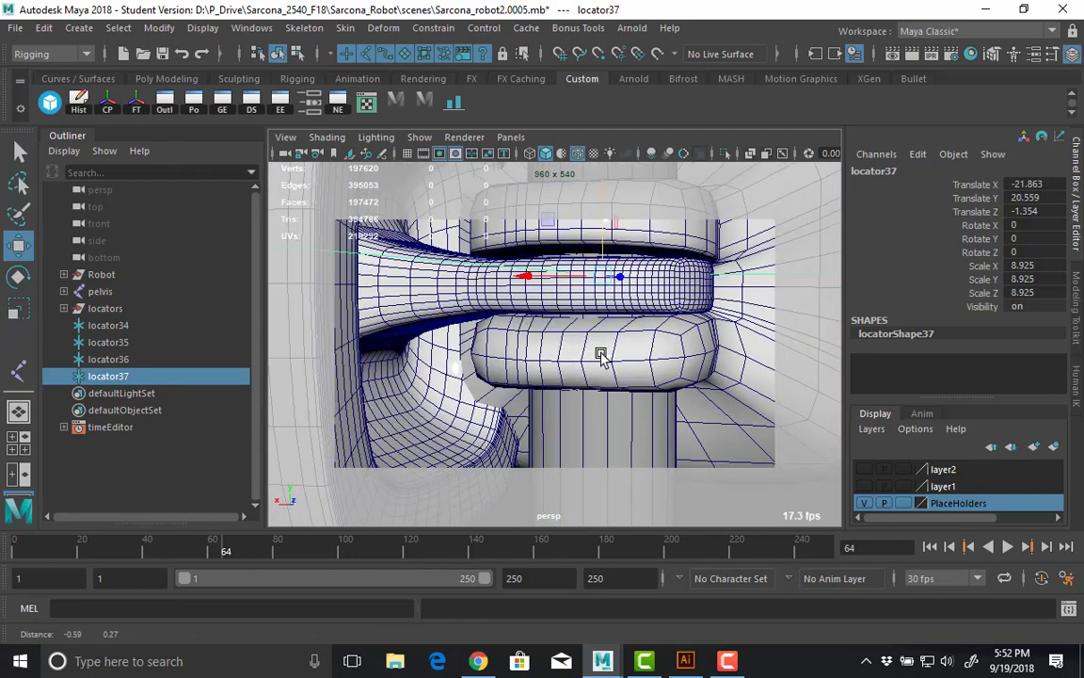
left_click_drag(600, 355, 438, 312, "alt")
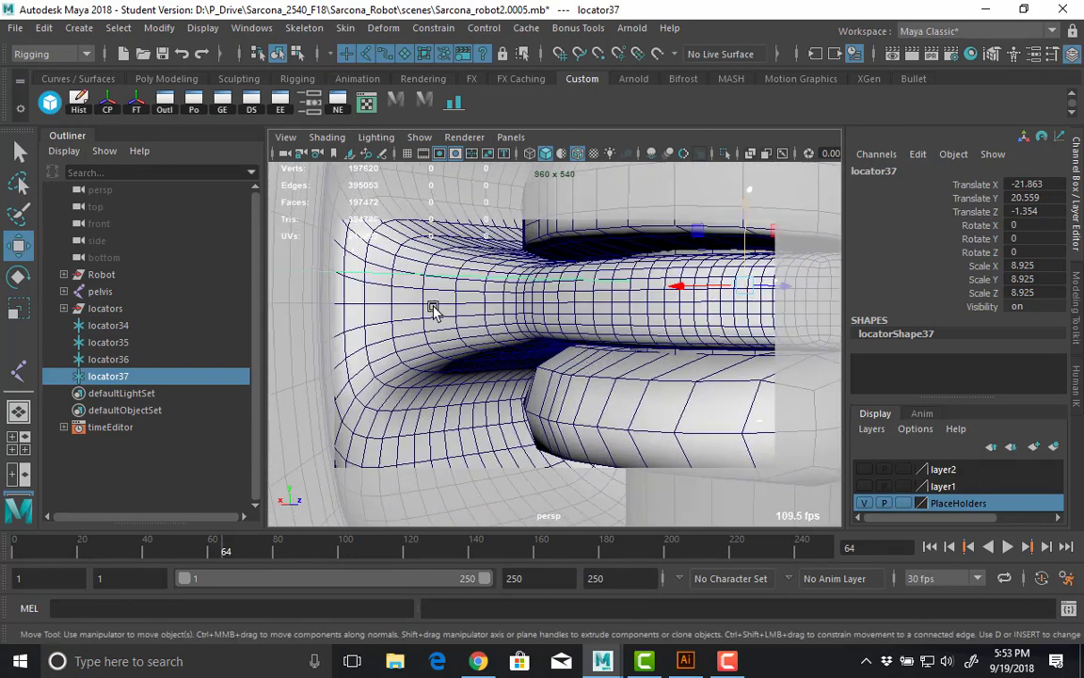
right_click_drag(428, 300, 414, 318)
double_click(415, 303)
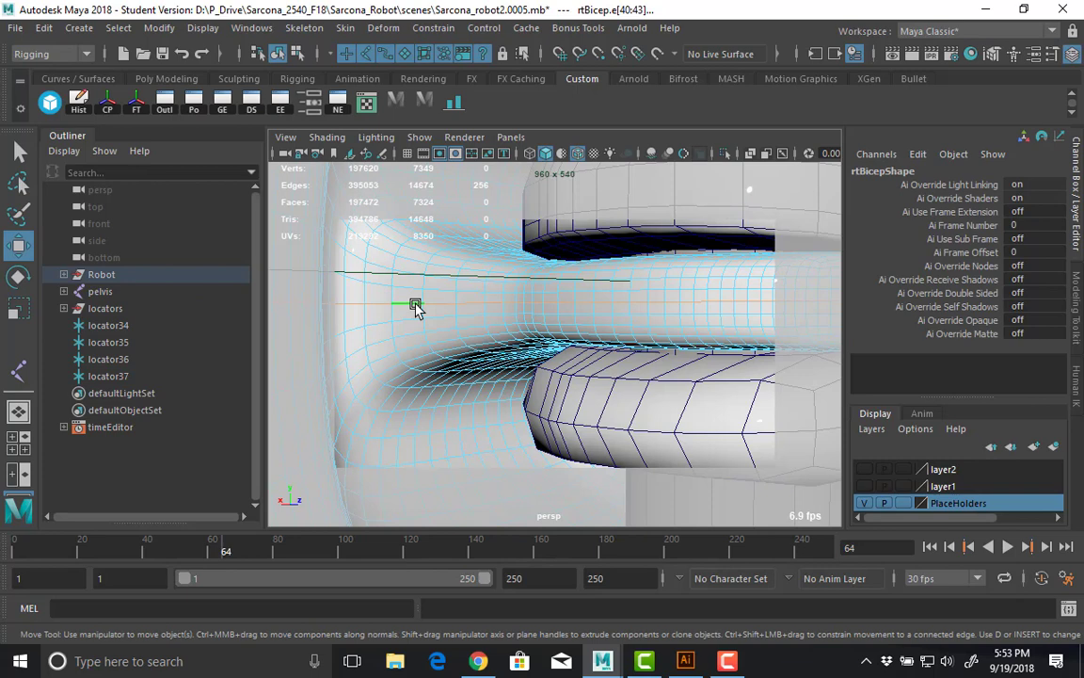
key("ctrl+z")
key("ctrl+z")
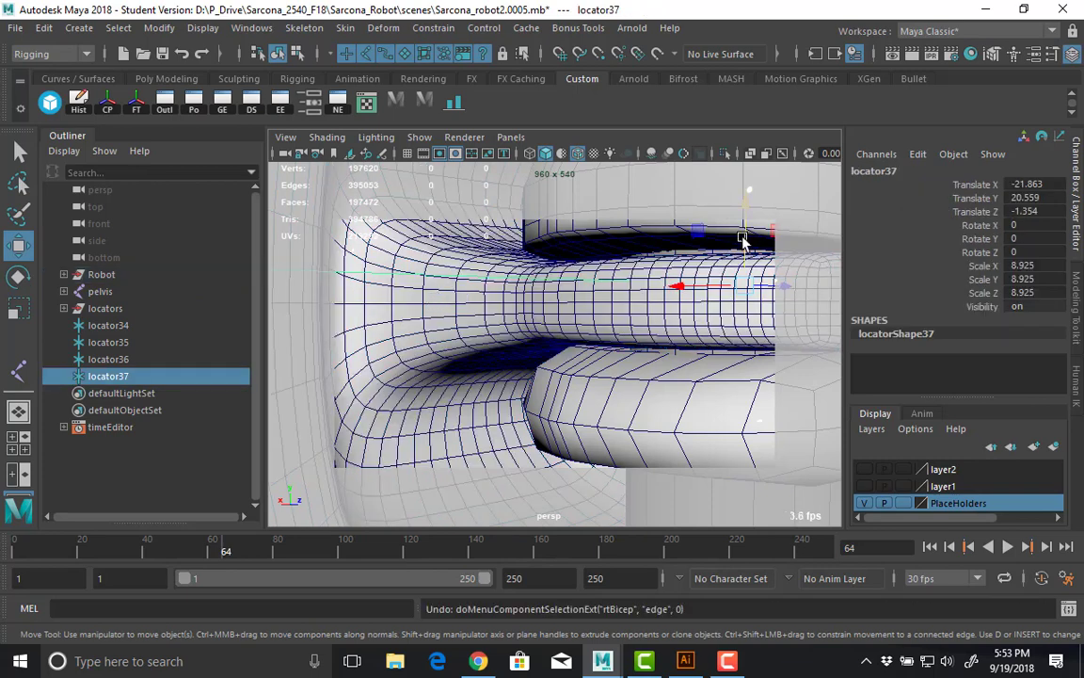
Lower the elbow locator to 20.501 in Y, in line with the bicep's center edge loop.
left_click_drag(746, 239, 744, 299)
right_click_drag(738, 304, 442, 254, "alt")
left_click_drag(629, 298, 564, 346, "alt")
right_click_drag(641, 367, 451, 350, "alt")
left_click_drag(689, 365, 602, 362, "alt")
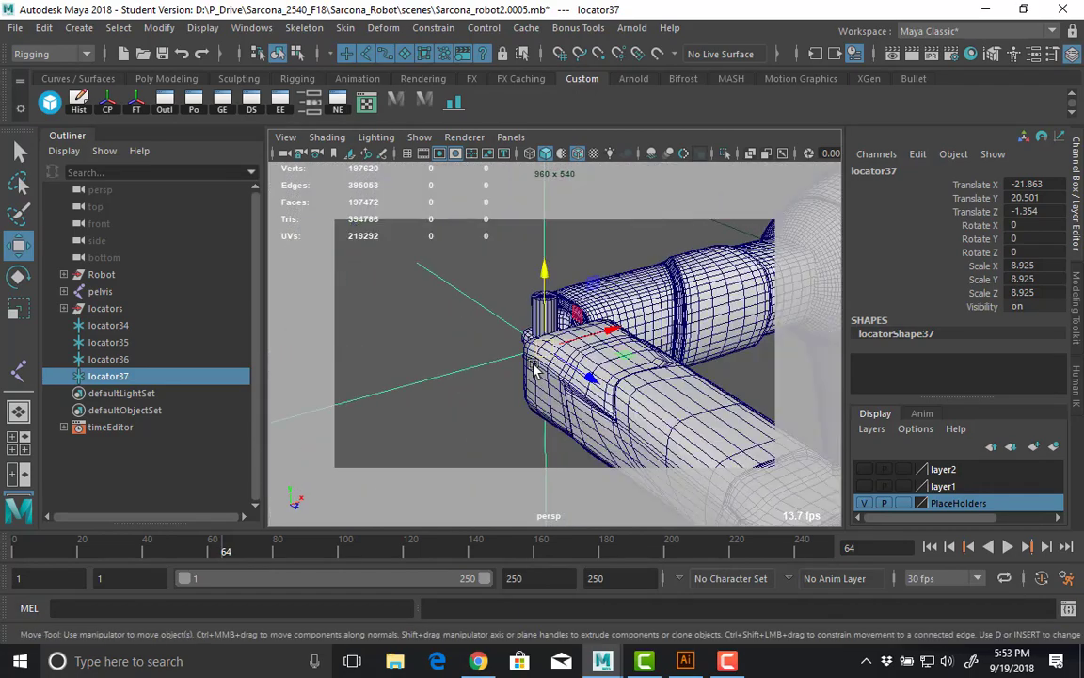
Duplicate the elbow locator and move the copy along Z to about 10.811 at the right wrist.
right_click_drag(603, 362, 556, 368, "alt")
left_click_drag(556, 368, 659, 379, "alt")
key("ctrl+d")
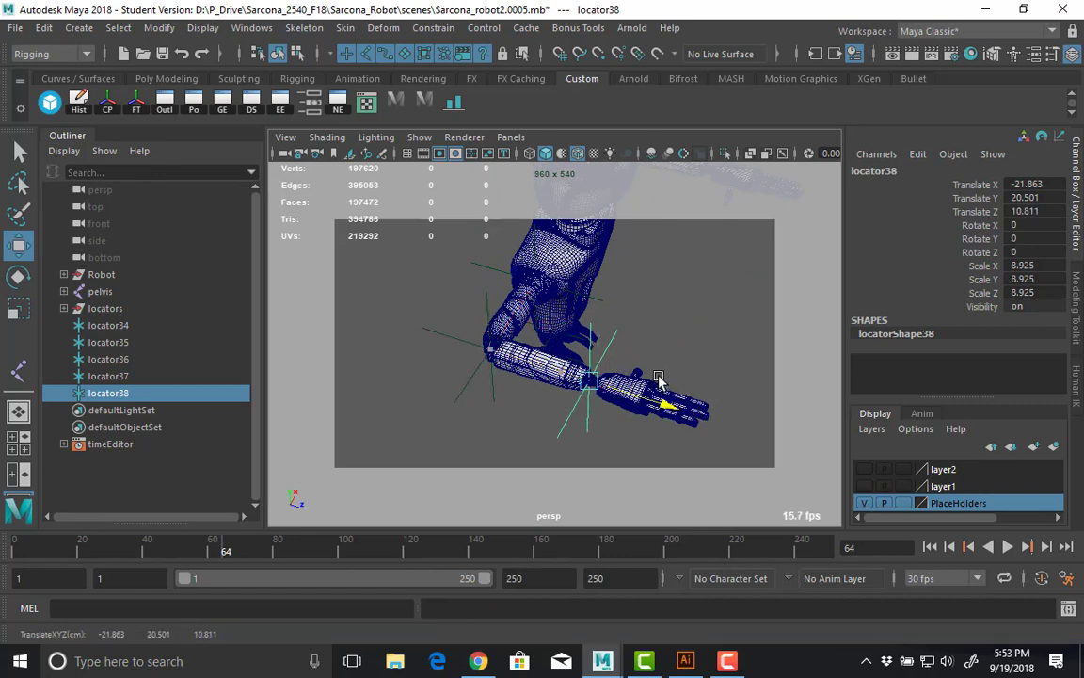
Align the wrist locator to the right wrist ball with Align Objects, keeping the Snap Align Objects options as a floating menu.
left_click_drag(662, 382, 516, 375, "alt")
right_click_drag(516, 374, 591, 377, "alt")
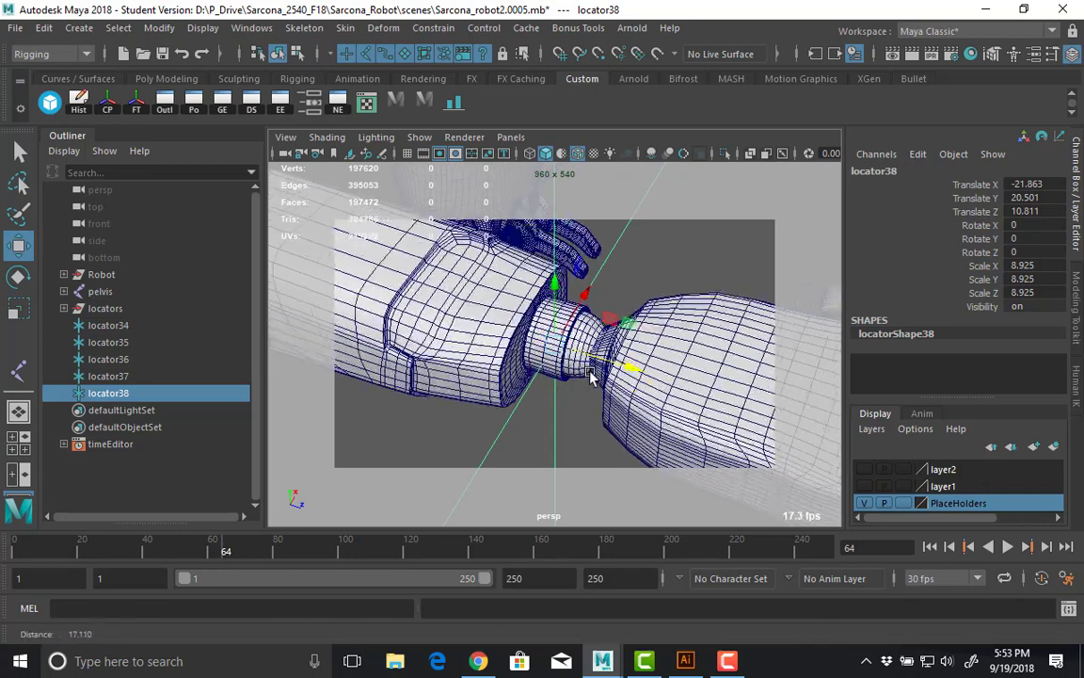
left_click_drag(591, 377, 650, 303, "alt")
left_click(638, 295)
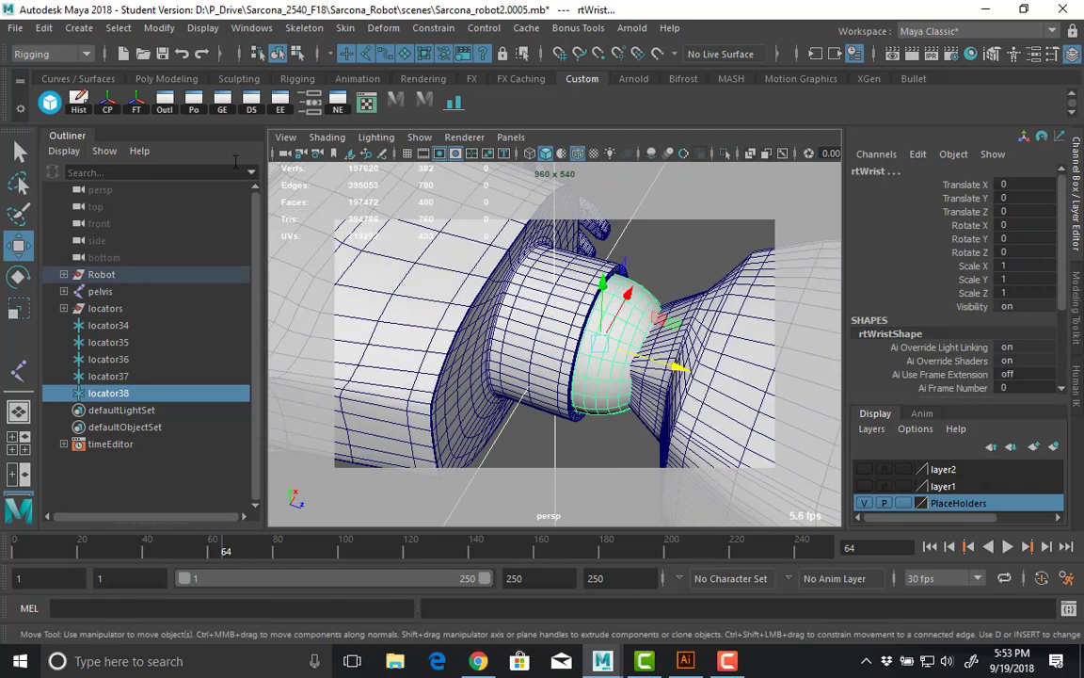
left_click(159, 27)
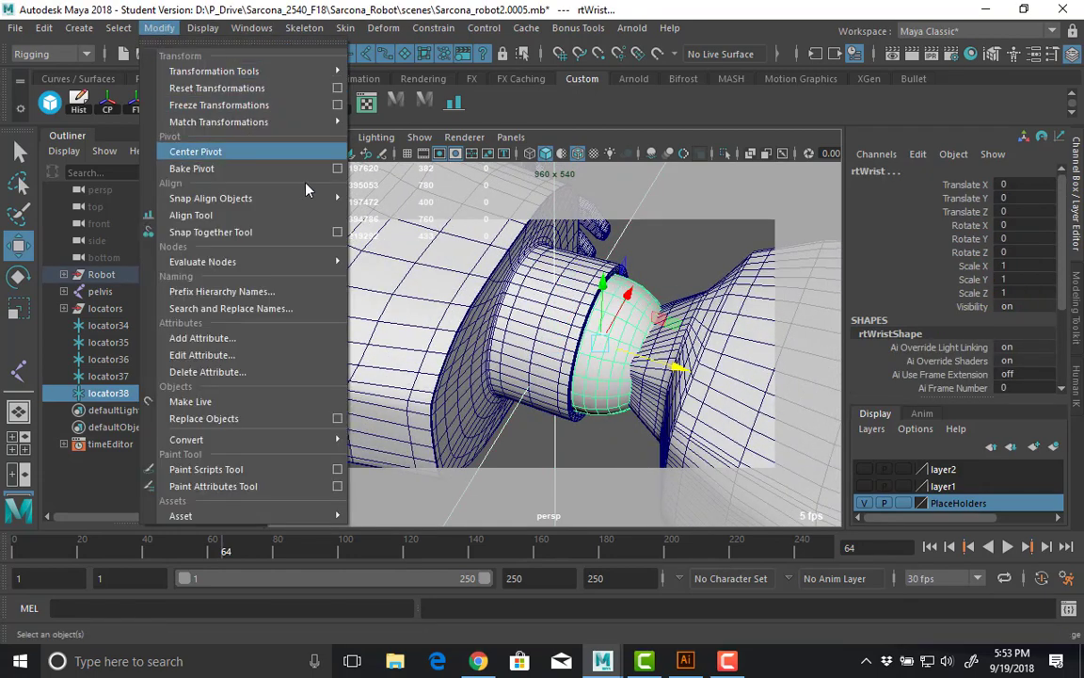
mouse_move(315, 201)
left_click(399, 195)
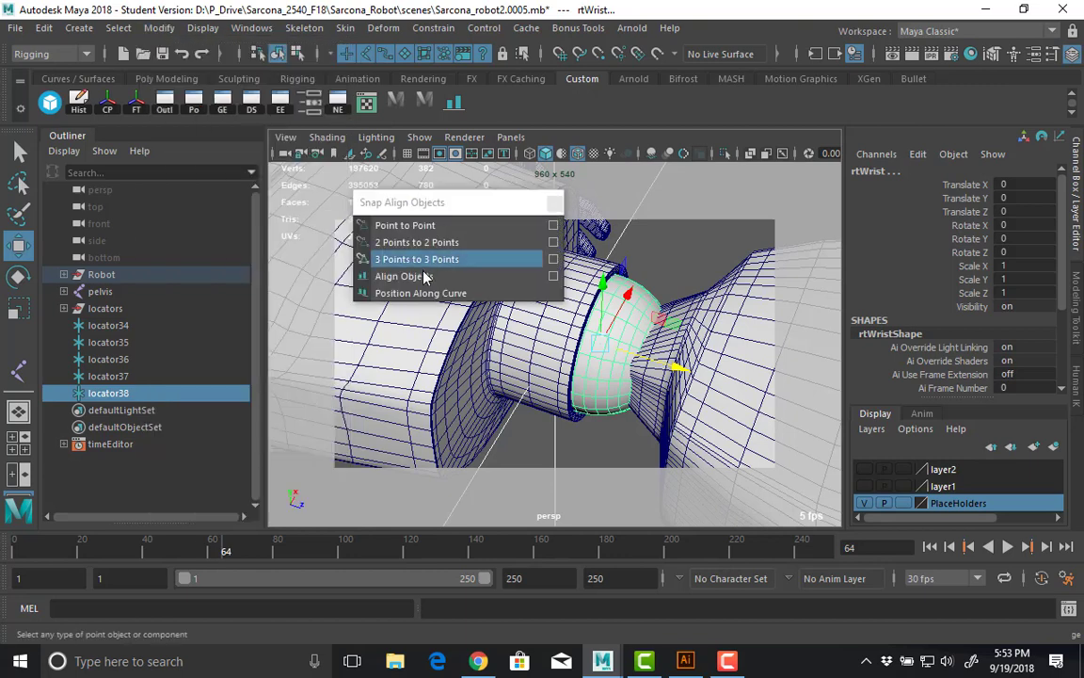
Duplicate the wrist locator, move the copy to the right thumb's base ball and align it to that ball in Mid mode.
left_click(595, 446)
right_click_drag(595, 446, 512, 395, "alt")
key("ctrl+d")
left_click_drag(685, 378, 480, 361)
right_click_drag(479, 361, 623, 369, "alt")
left_click(534, 366, "shift")
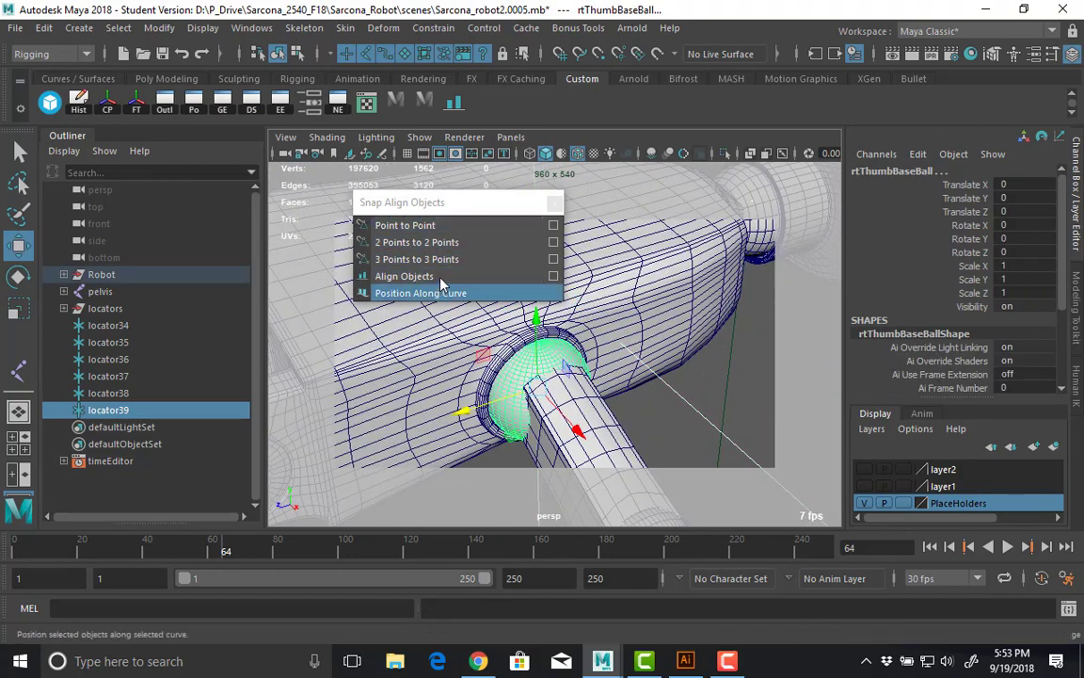
left_click(441, 278)
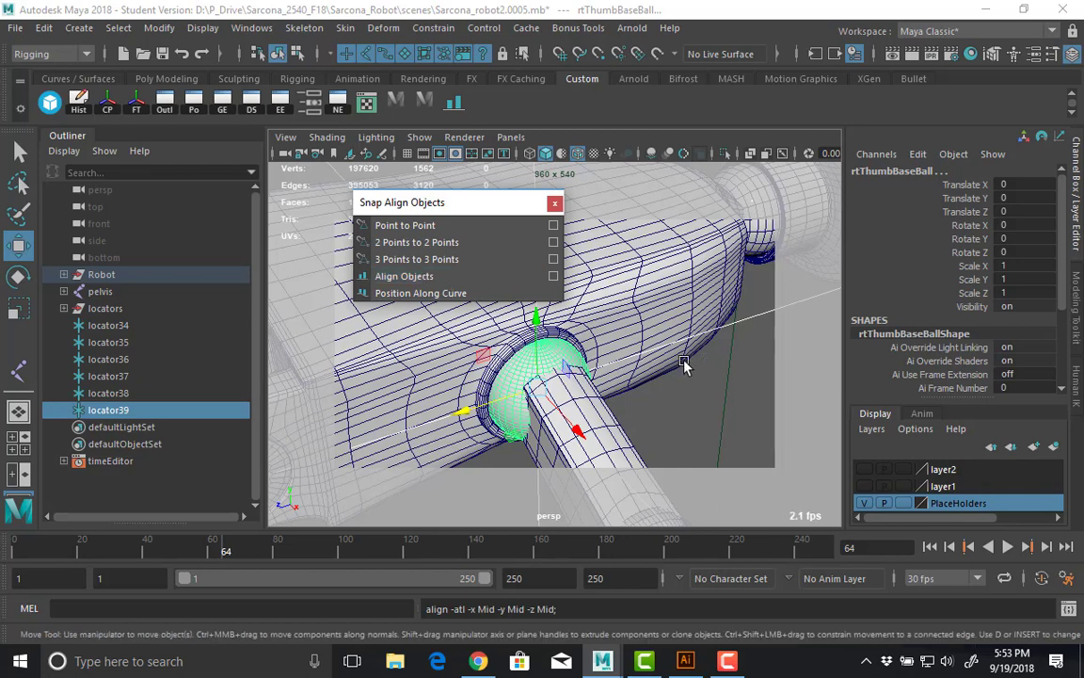
Duplicate the thumb base locator, move the copy along X to the thumb's middle ball and align it to that ball.
right_click_drag(685, 368, 664, 339, "alt")
left_click(669, 325)
key("ctrl+d")
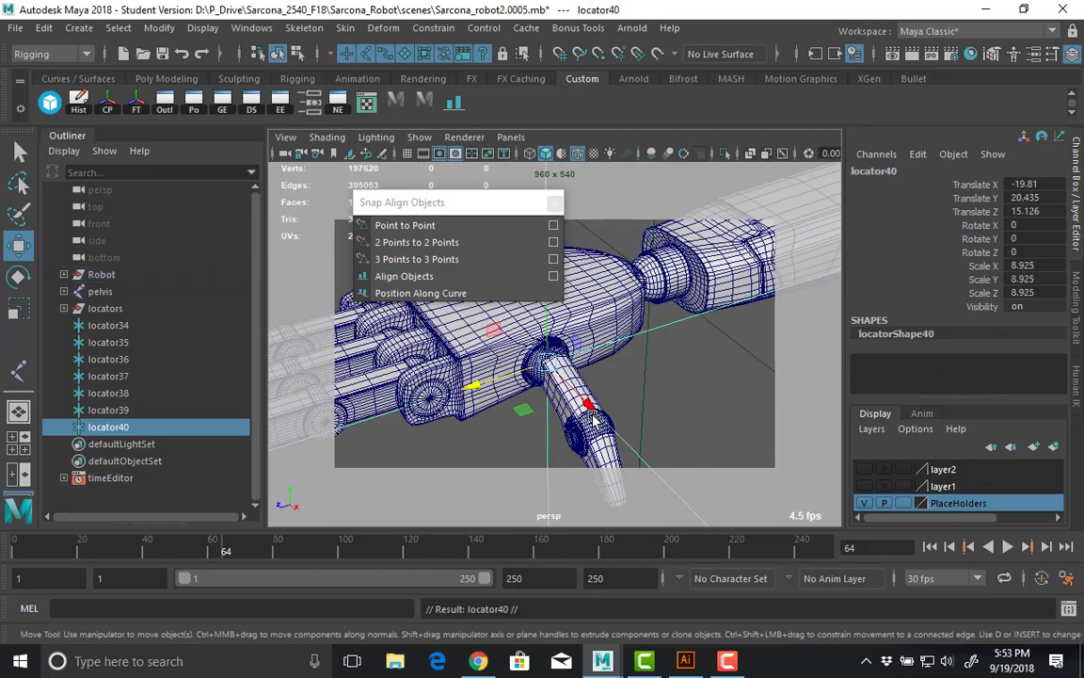
left_click_drag(581, 403, 590, 426)
left_click(590, 427, "shift")
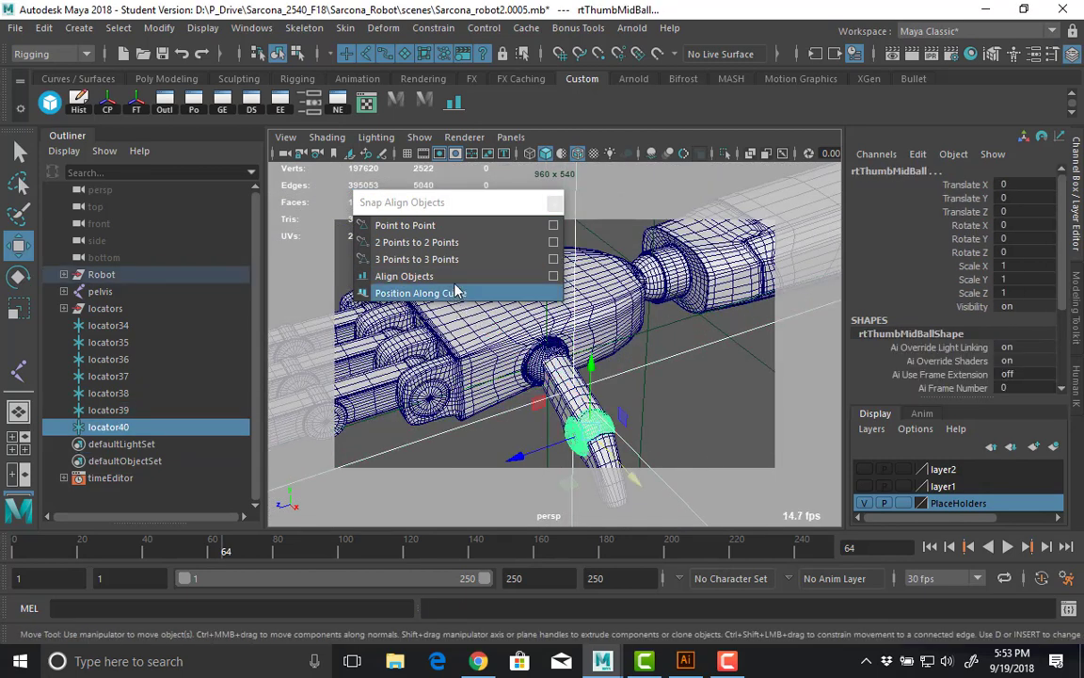
left_click(403, 276)
middle_click_drag(668, 363, 630, 332, "alt")
Duplicate the mid-thumb locator and move the copy to the right index finger's base knuckle.
left_click(687, 351)
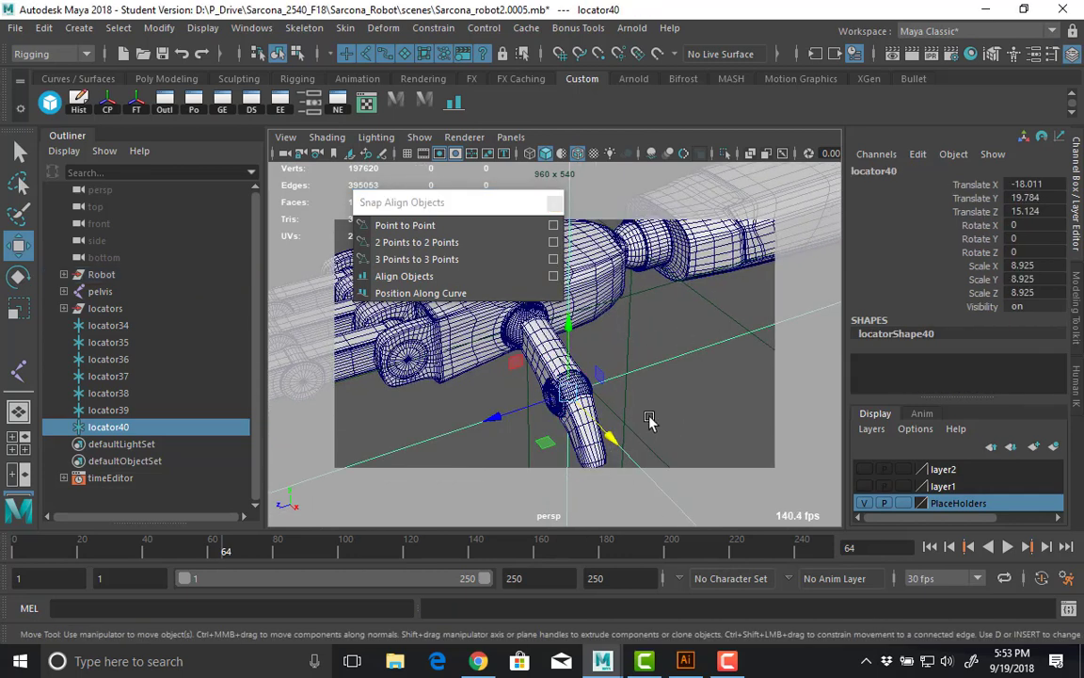
left_click_drag(649, 420, 712, 351, "alt")
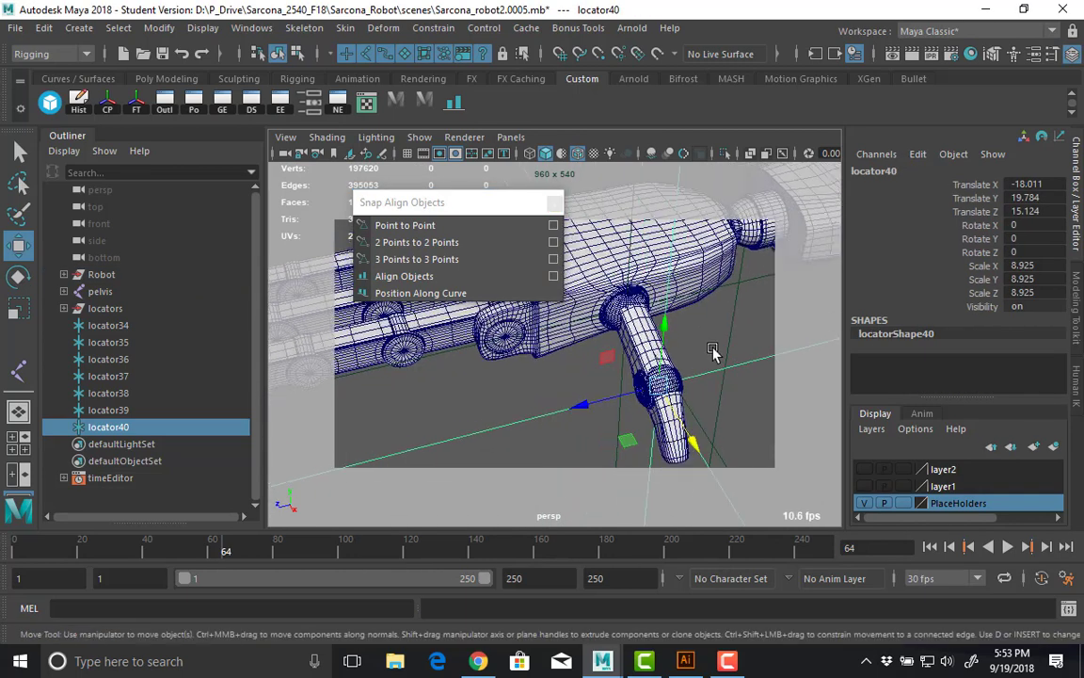
key("ctrl+d")
left_click_drag(621, 437, 461, 377)
middle_click_drag(593, 378, 656, 400, "alt")
left_click_drag(590, 367, 715, 410, "alt")
key("f")
middle_click_drag(715, 410, 529, 386, "alt")
Center the index knuckle locator across the finger in the top view, moving it along X to -20.45.
key("space")
left_click_drag(566, 377, 493, 380)
scroll(617, 359, "up", 4)
key("v")
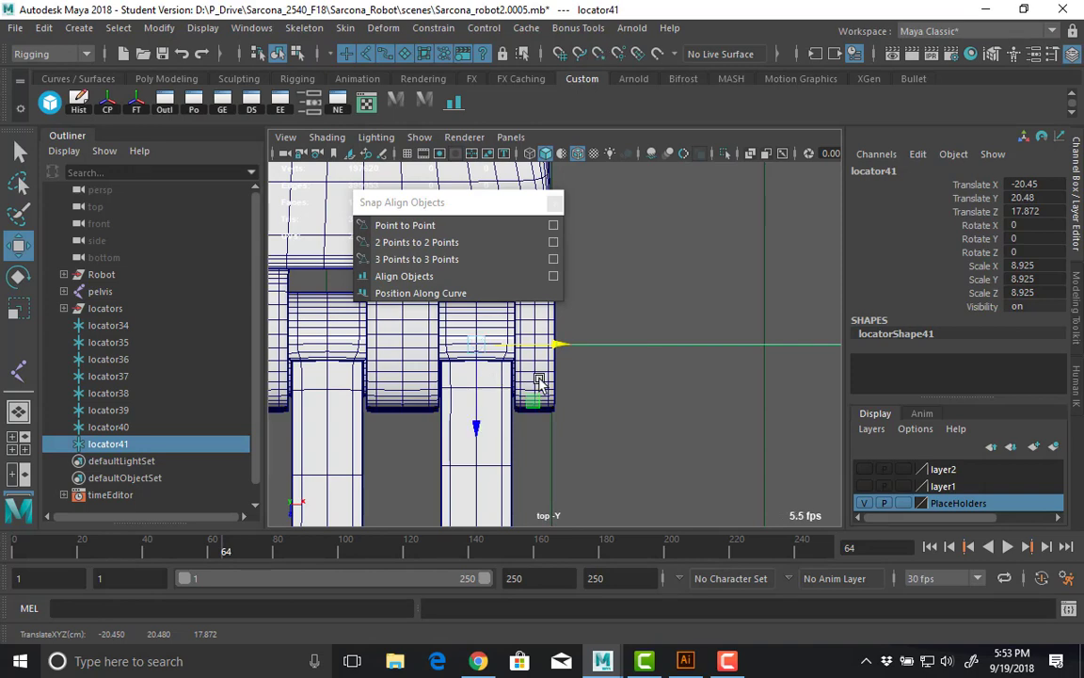
Duplicate the index knuckle locator in the top view, undoing any accidental selection so the copy stays selected.
key("ctrl+d")
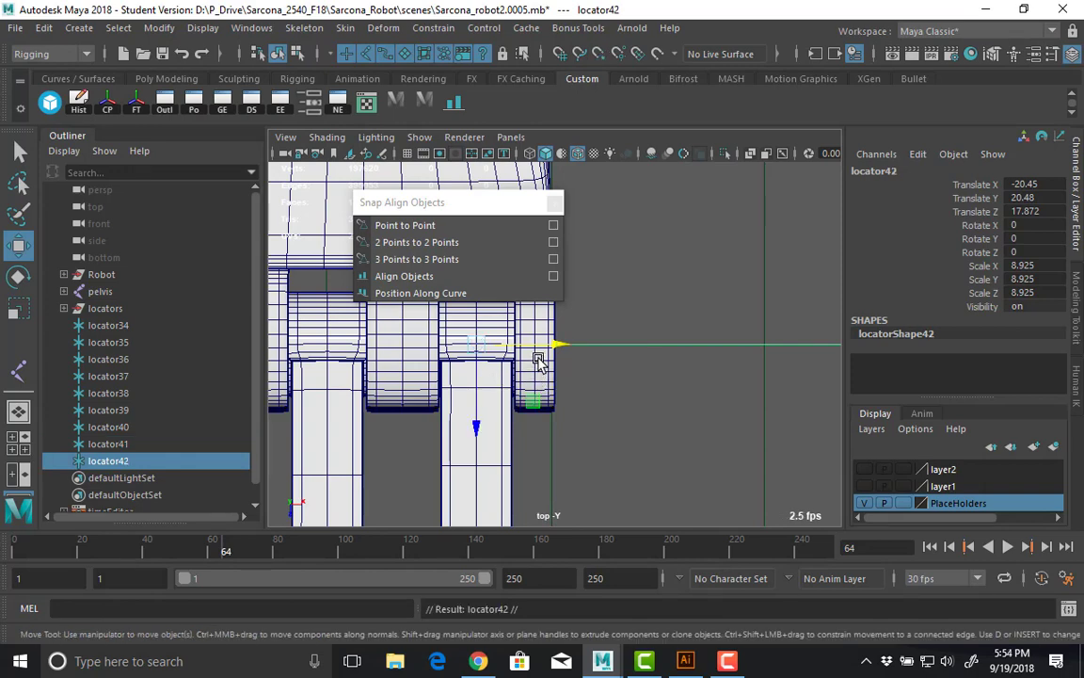
key("v")
left_click_drag(538, 350, 417, 360)
key("ctrl+z")
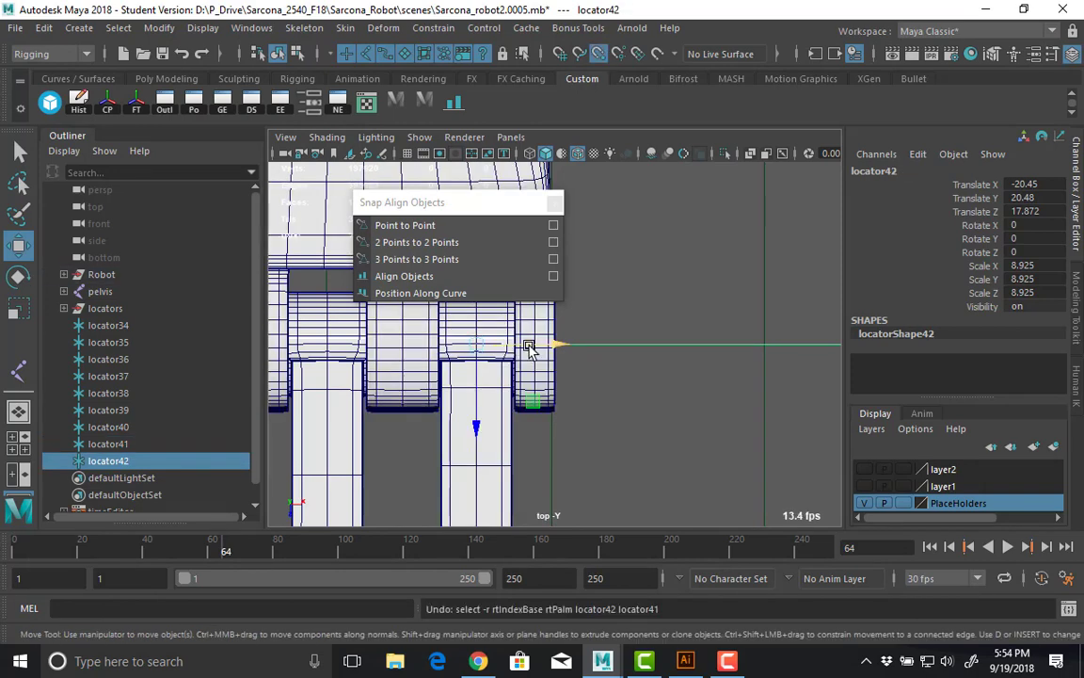
middle_click_drag(508, 349, 503, 277, "alt")
key("v")
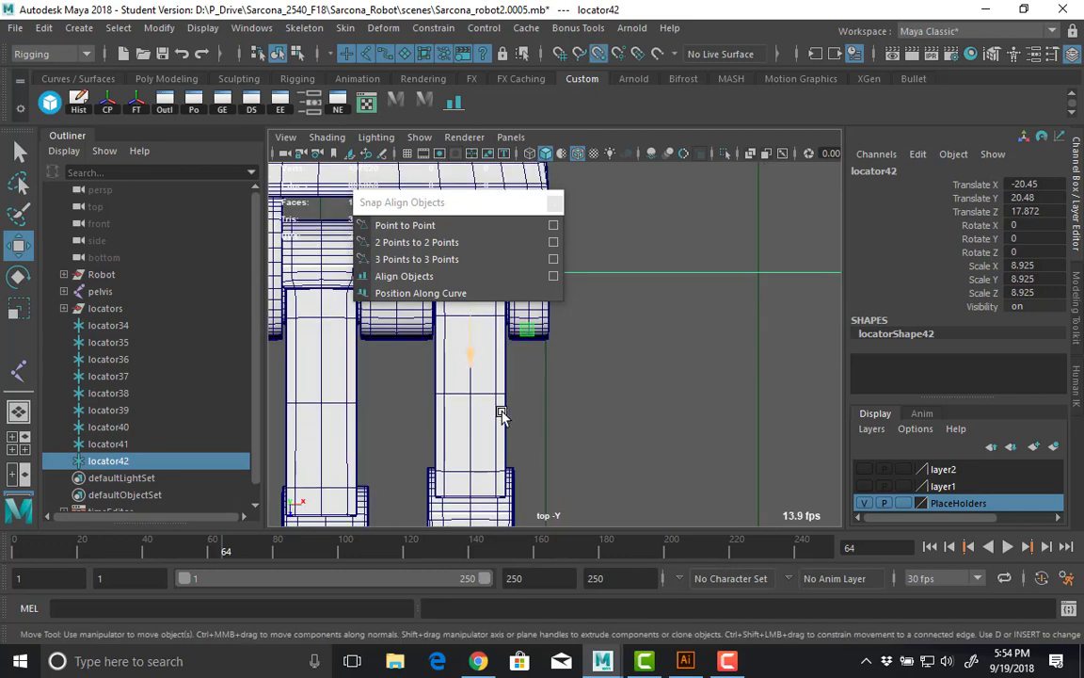
middle_click_drag(480, 386, 485, 309, "alt")
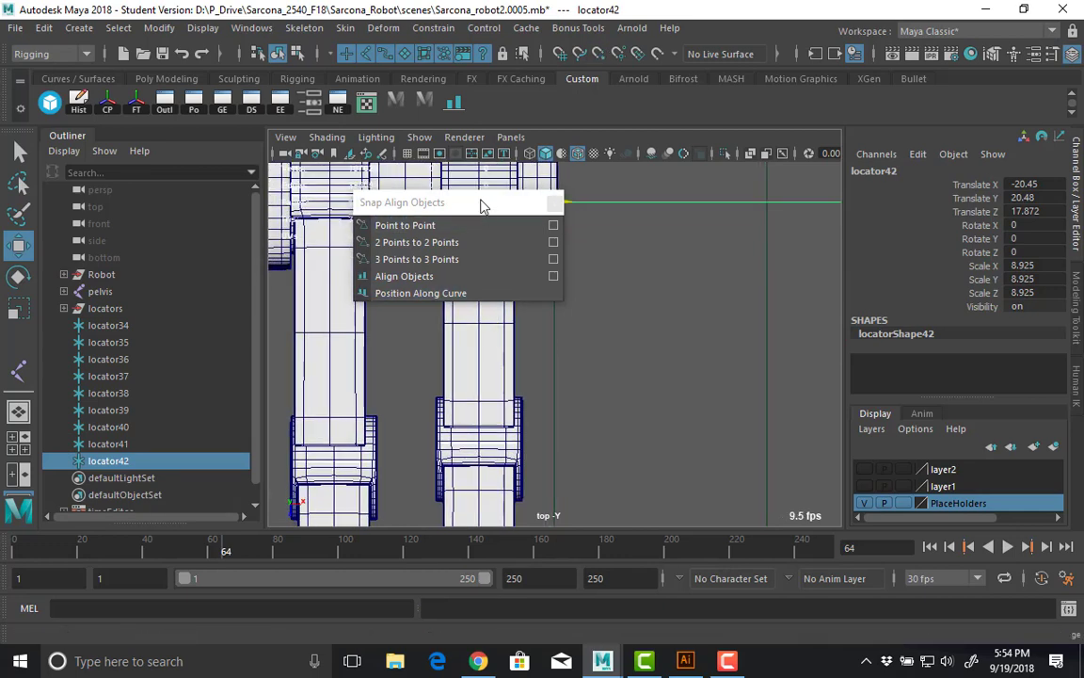
Close the floating Snap Align Objects menu and move the copied locator along Z to 19.965 at the index finger's middle joint.
left_click_drag(481, 203, 672, 213)
left_click(748, 213)
key("space")
left_click_drag(622, 282, 622, 239)
left_click_drag(581, 266, 501, 331, "alt")
middle_click_drag(556, 343, 639, 364, "alt")
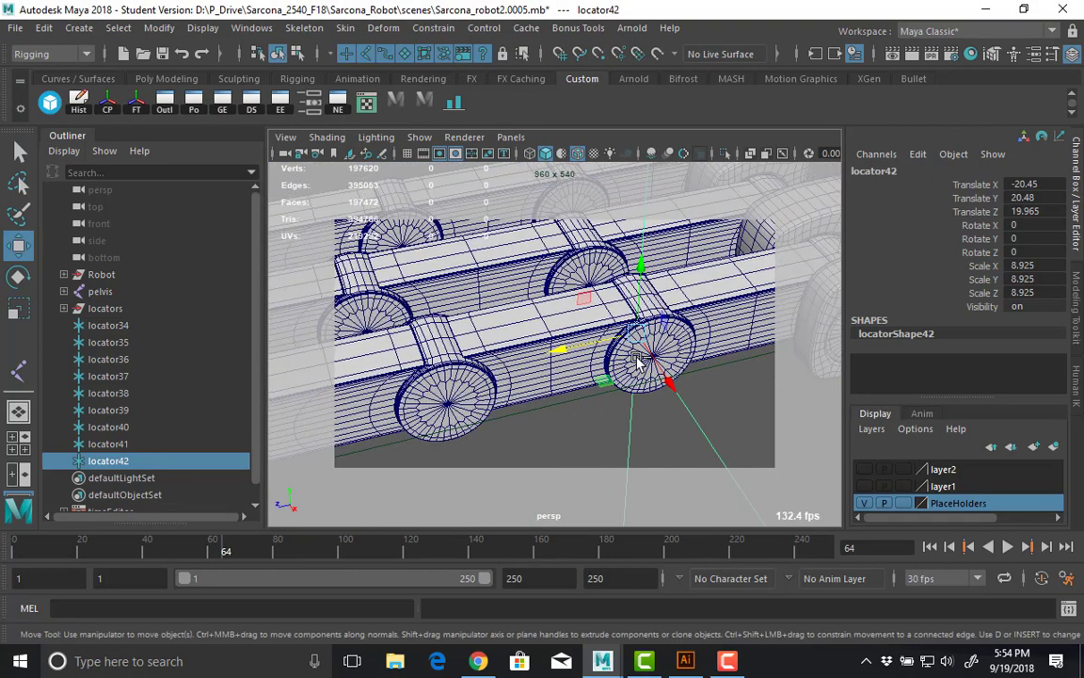
Duplicate the middle-joint locator and snap the copy along Z to 21.901 at the index finger's end joint.
key("ctrl+d")
key("v")
left_click_drag(564, 348, 452, 412)
middle_click_drag(602, 368, 638, 362, "alt")
right_click_drag(638, 362, 694, 356, "alt")
left_click_drag(694, 356, 585, 355, "alt")
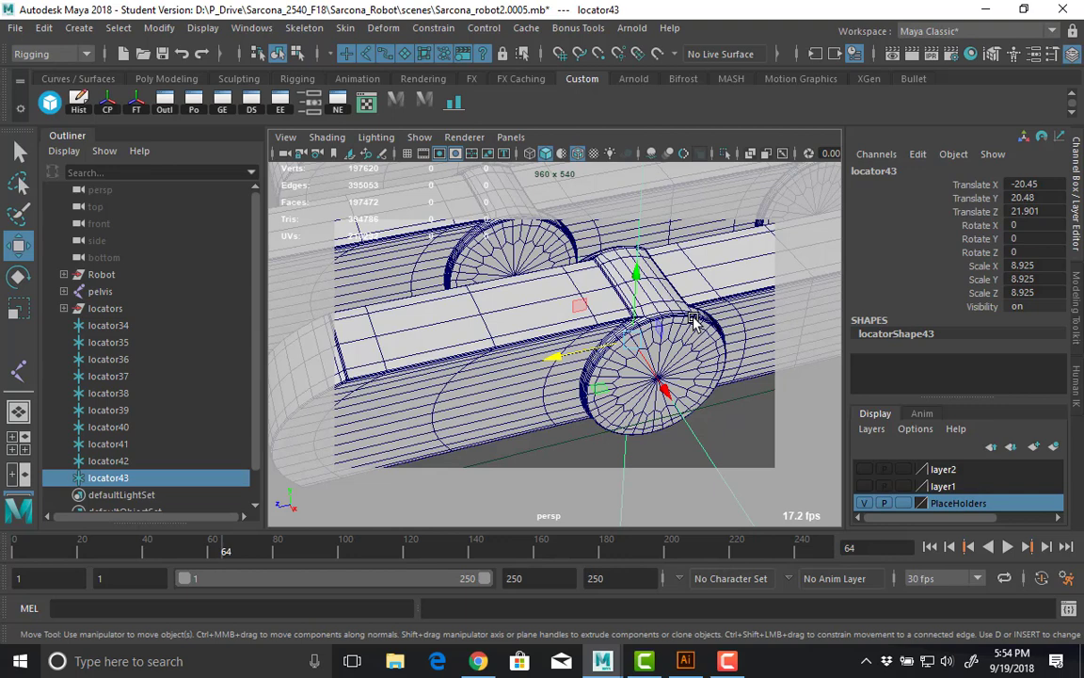
Scale the three index finger locators down uniformly to about 1.342 and switch to the top view.
right_click_drag(576, 314, 517, 282, "alt")
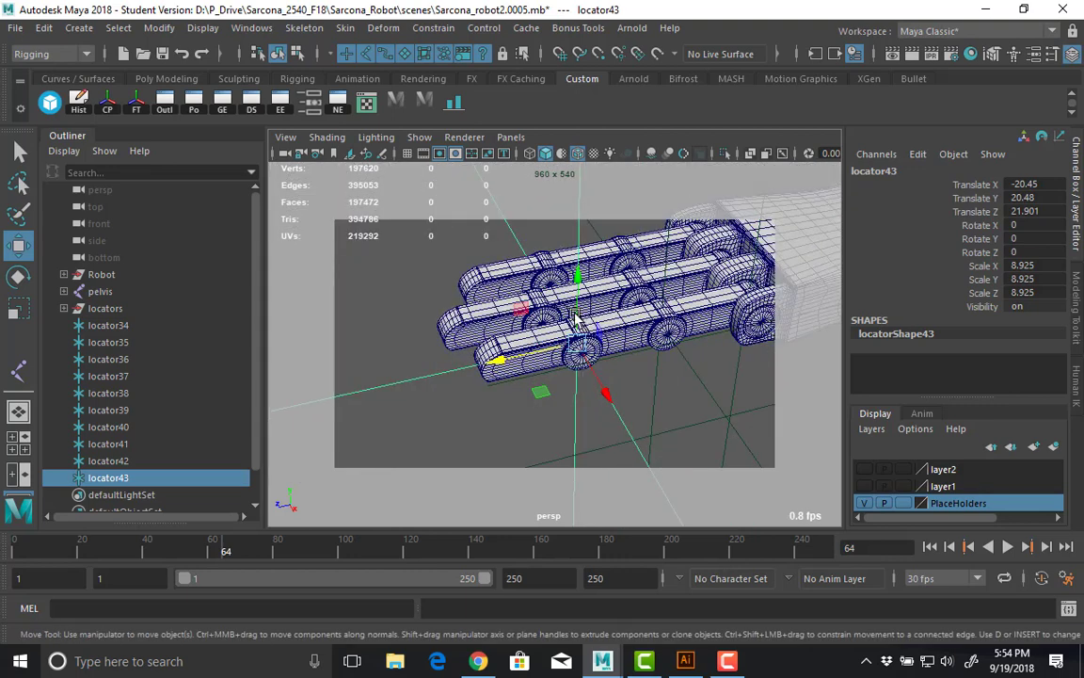
middle_click_drag(547, 286, 484, 265, "alt")
left_click(624, 351, "shift")
left_click(733, 347, "shift")
key("r")
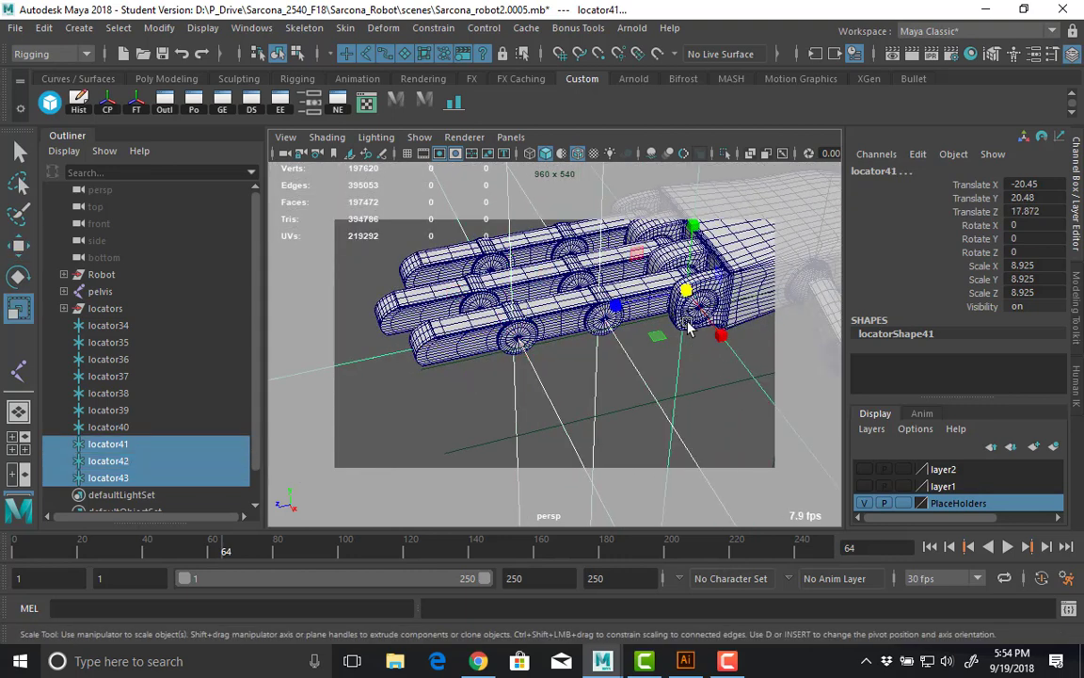
left_click_drag(685, 290, 386, 255)
key("ctrl+z")
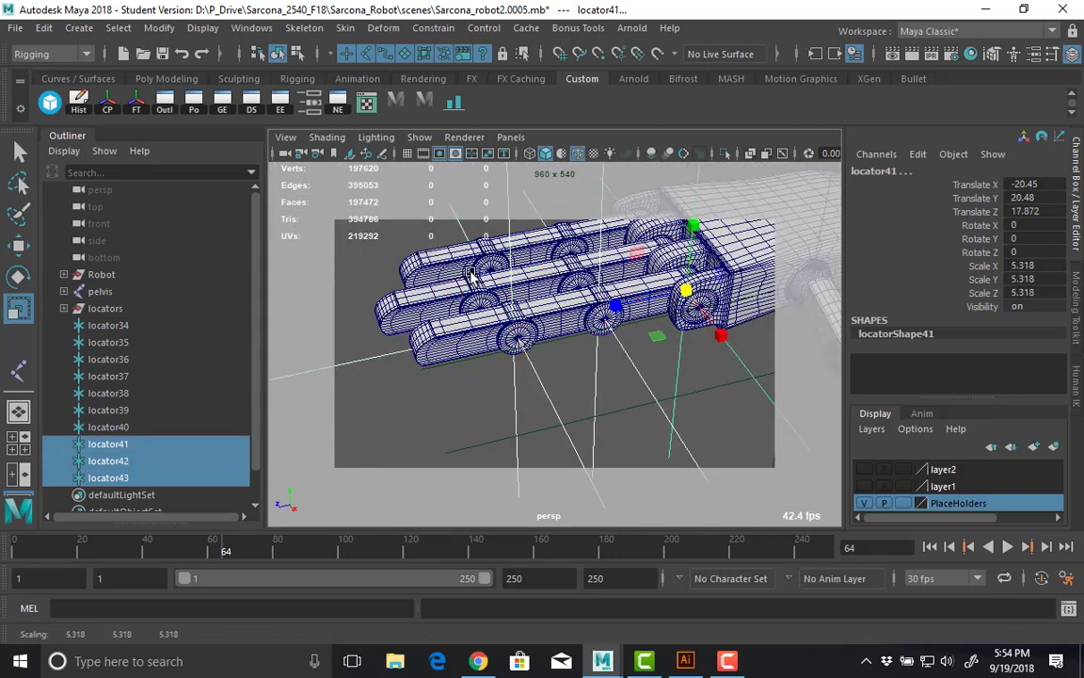
left_click_drag(598, 372, 489, 339, "alt")
left_click_drag(706, 399, 489, 438)
middle_click_drag(626, 419, 510, 390)
left_click_drag(510, 389, 431, 384, "alt")
left_click_drag(571, 396, 418, 375)
left_click_drag(499, 372, 467, 397, "alt")
key("space")
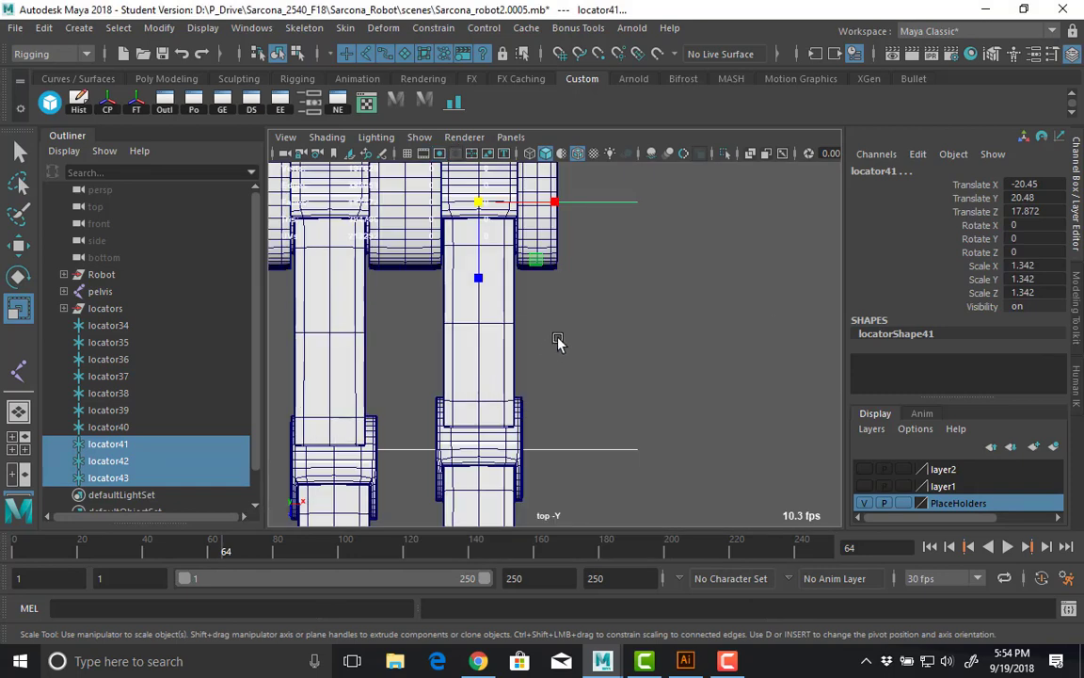
Duplicate the index knuckle locator twice and spread the copies along X over the middle and outer finger knuckles, the outer one at -22.988.
right_click_drag(499, 341, 446, 304, "alt")
middle_click_drag(447, 309, 463, 271, "alt")
right_click_drag(781, 334, 904, 334, "alt")
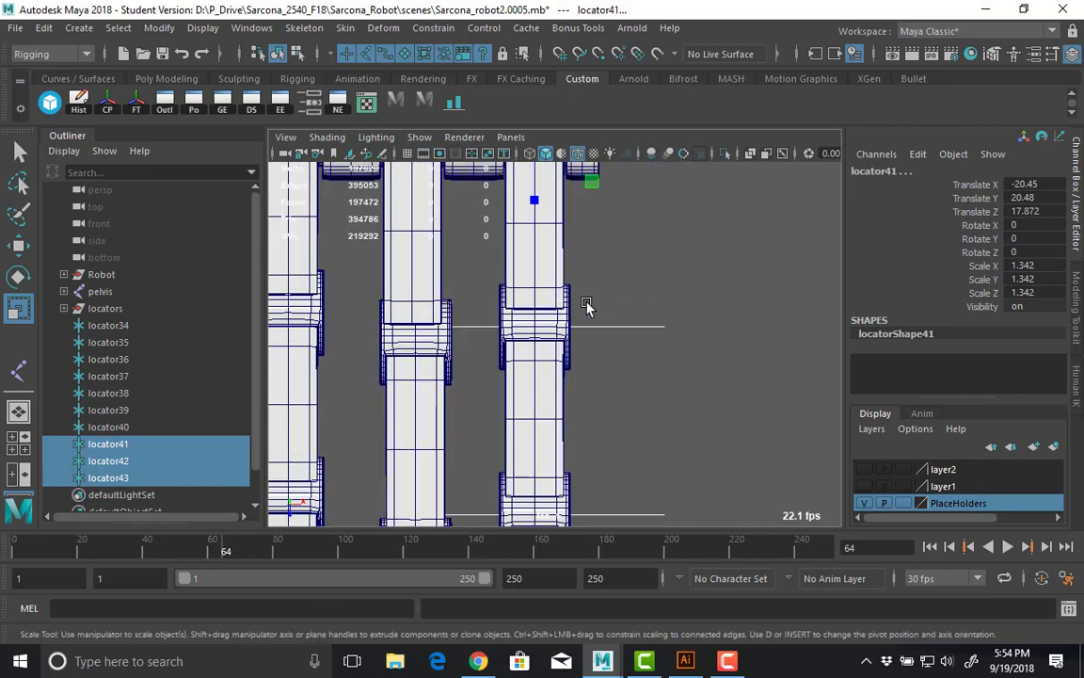
middle_click_drag(555, 322, 605, 314, "alt")
right_click_drag(598, 314, 544, 308, "alt")
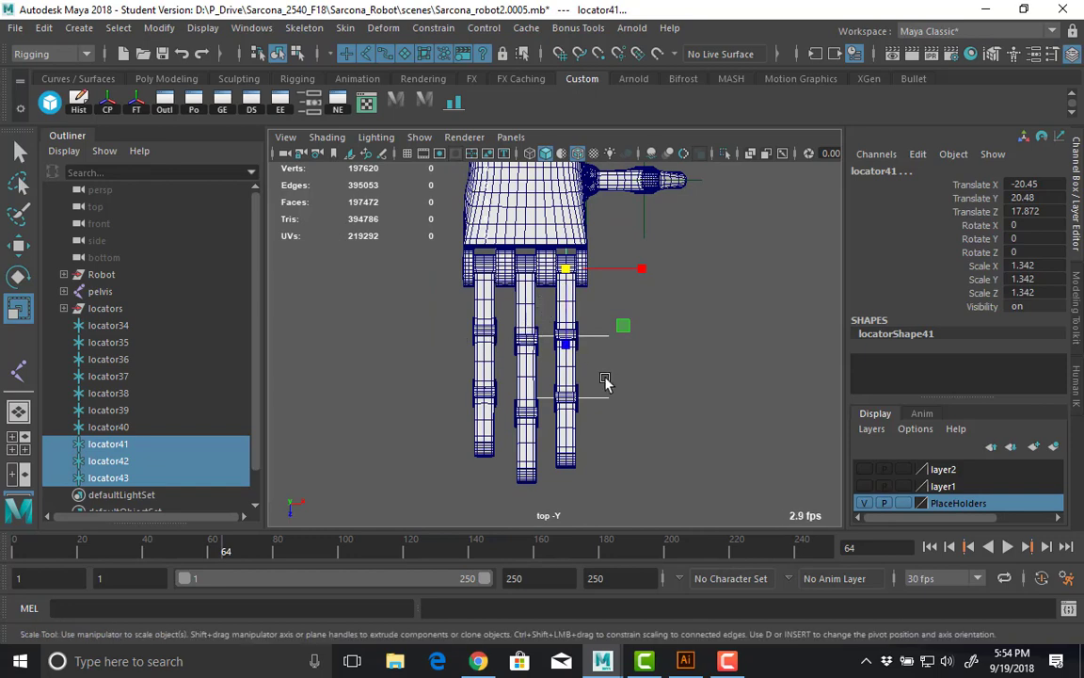
left_click_drag(590, 381, 595, 435)
right_click_drag(648, 431, 709, 414, "alt")
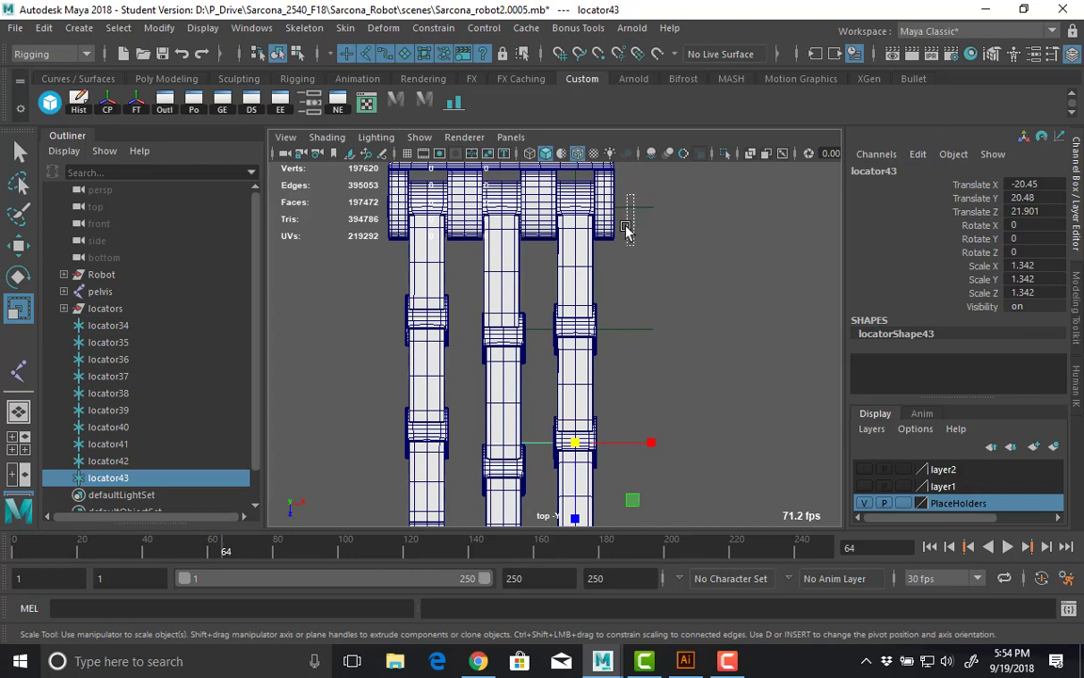
left_click_drag(625, 226, 627, 245)
middle_click_drag(686, 278, 691, 427, "alt")
right_click_drag(692, 426, 697, 387, "alt")
key("w")
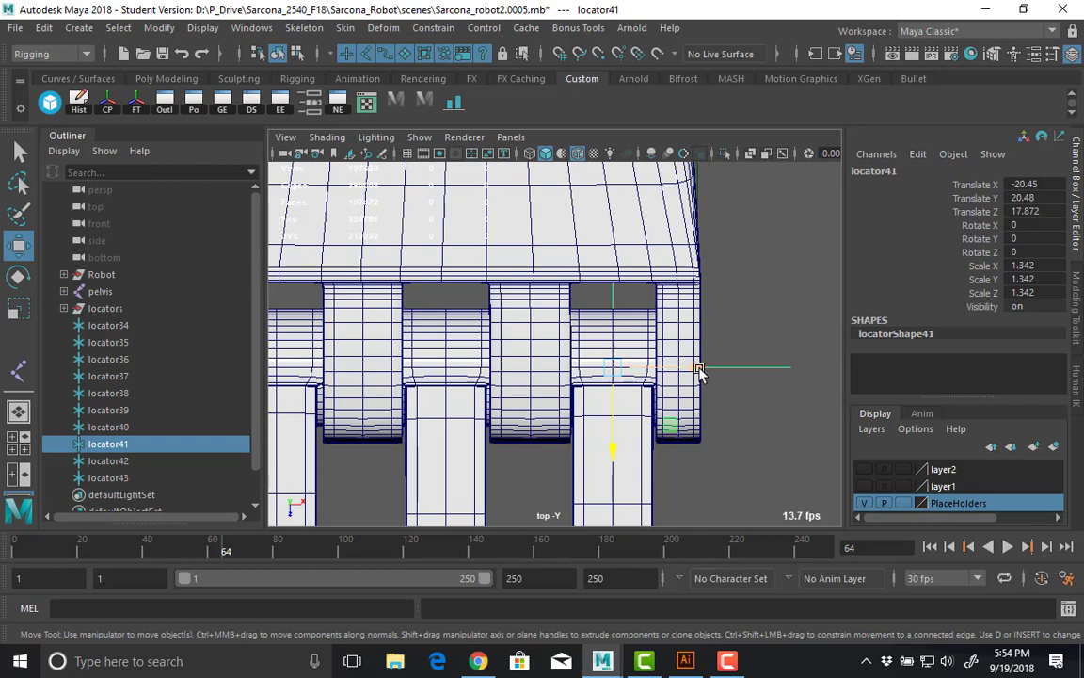
key("ctrl+d")
key("ctrl+d")
left_click_drag(638, 369, 280, 356)
middle_click_drag(394, 370, 534, 108, "alt")
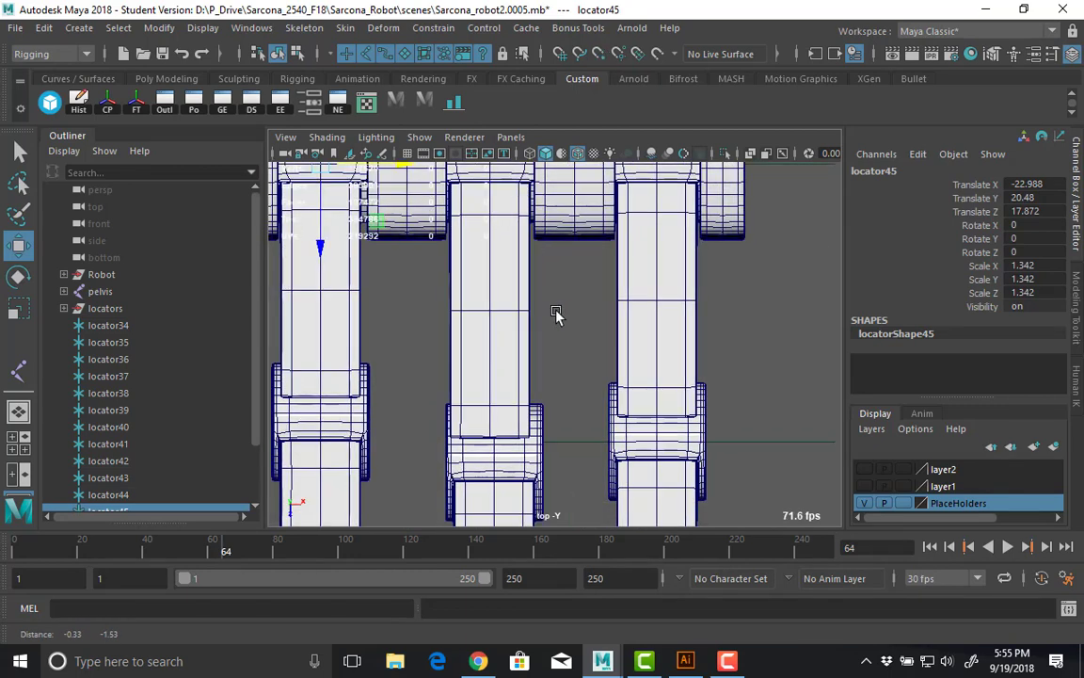
Duplicate the index finger's middle-joint locator and snap the copy along X to -21.678 on the middle finger.
middle_click_drag(556, 314, 619, 476, "alt")
middle_click_drag(501, 188, 499, 169, "alt")
left_click_drag(638, 318, 742, 419)
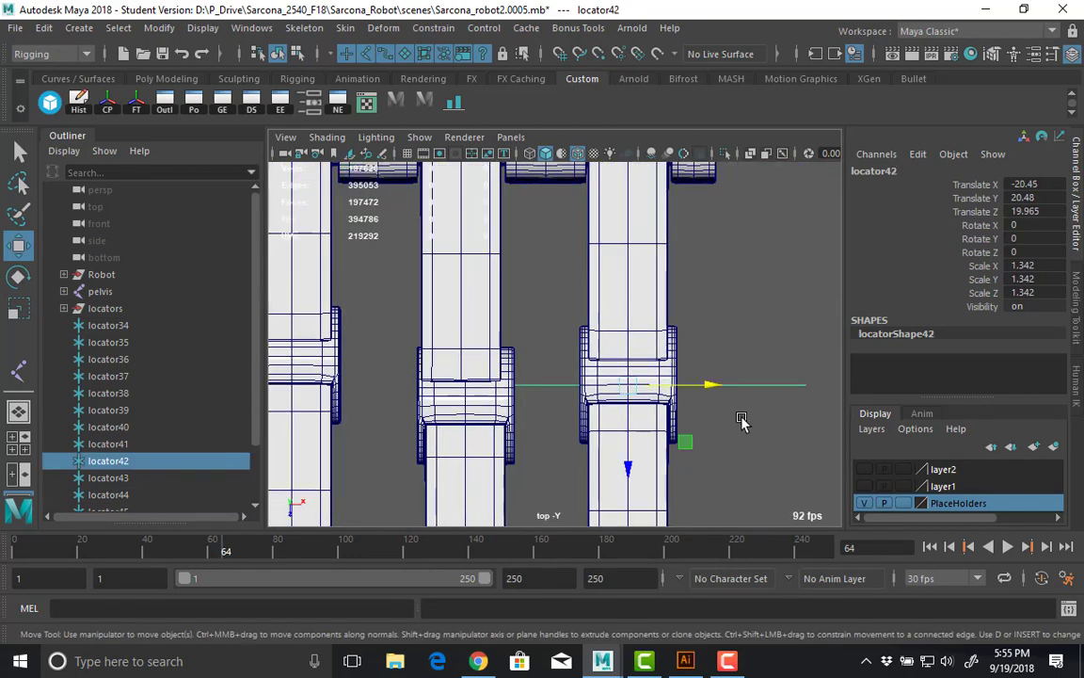
key("ctrl+d")
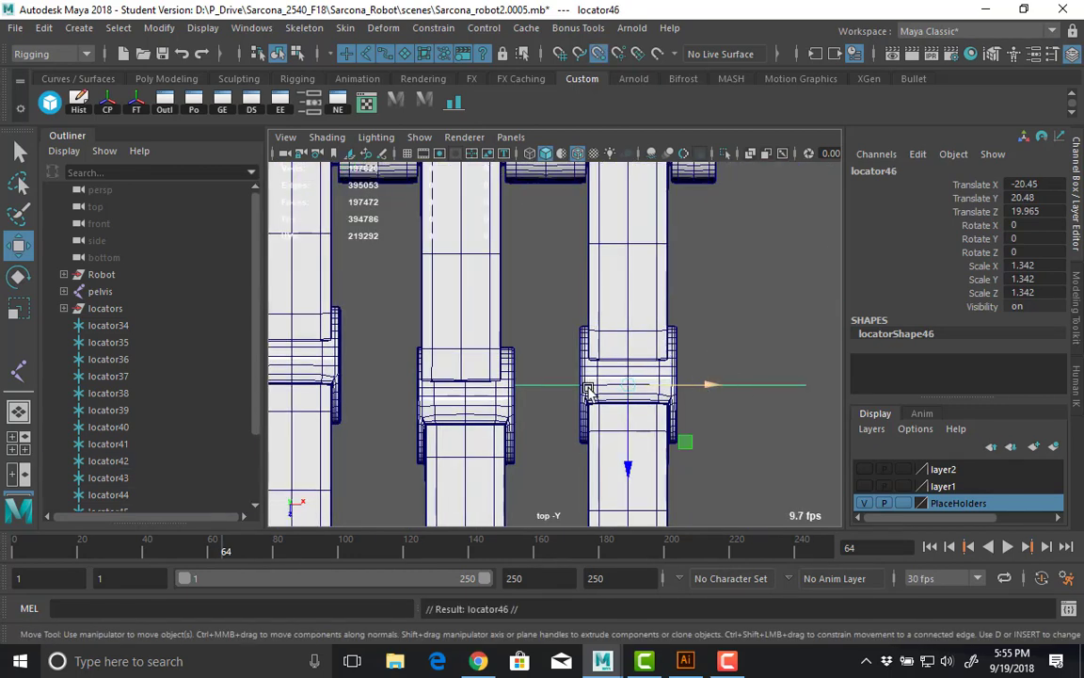
left_click_drag(588, 390, 464, 389)
In the perspective view, snap the copied locator along Z to 20.122 at the middle finger's middle joint.
key("space")
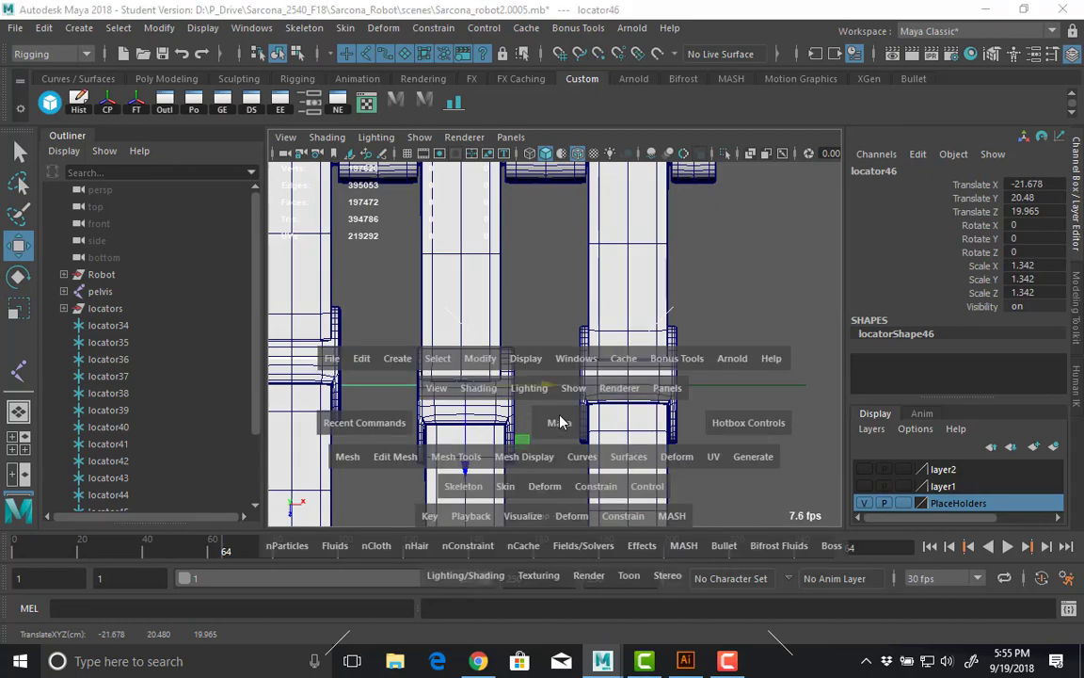
left_click_drag(560, 420, 562, 386)
key("f")
right_click_drag(506, 386, 941, 432, "alt")
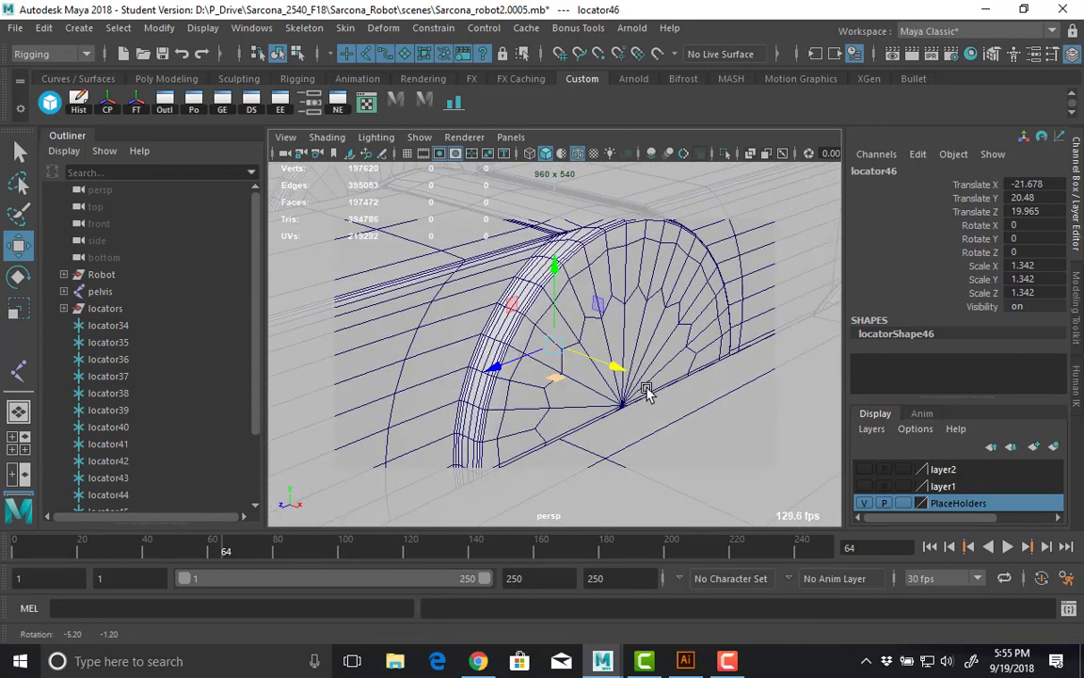
left_click_drag(649, 390, 576, 412, "alt")
key("v")
right_click_drag(576, 411, 427, 385, "alt")
left_click_drag(427, 385, 715, 404, "alt")
mouse_move(508, 395)
right_mouse_down("alt")
mouse_move(476, 393)
mouse_move(496, 380)
right_mouse_up("alt")
Duplicate the middle finger's middle-joint locator and snap the copy along Z to 22.373 at its end joint.
key("ctrl+d")
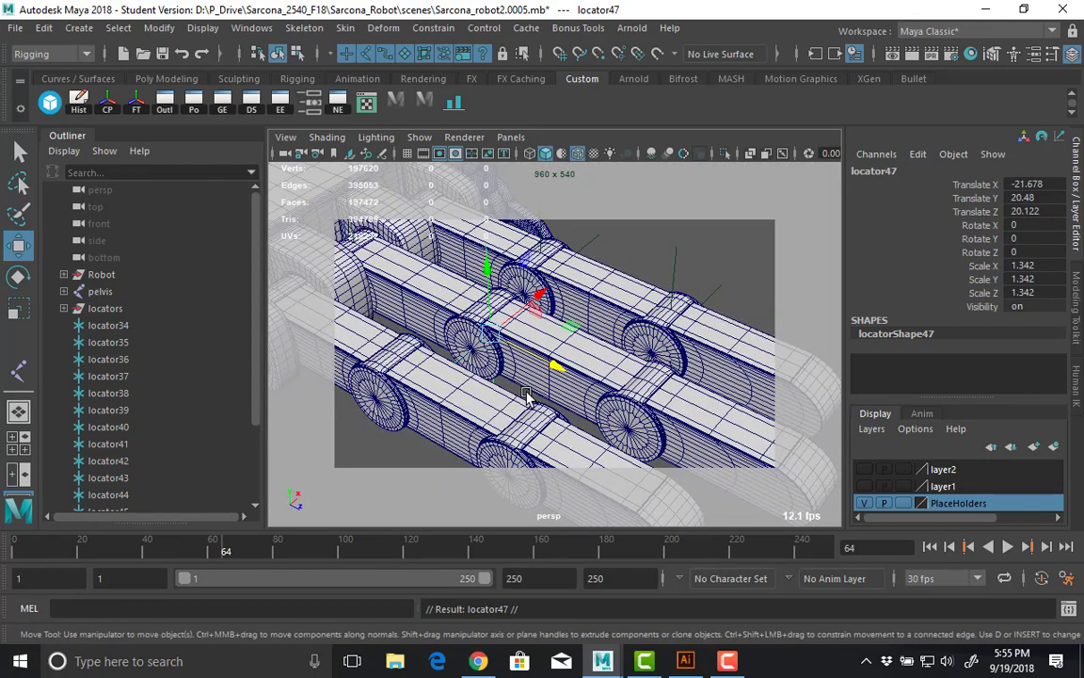
scroll(525, 395, "up", 6)
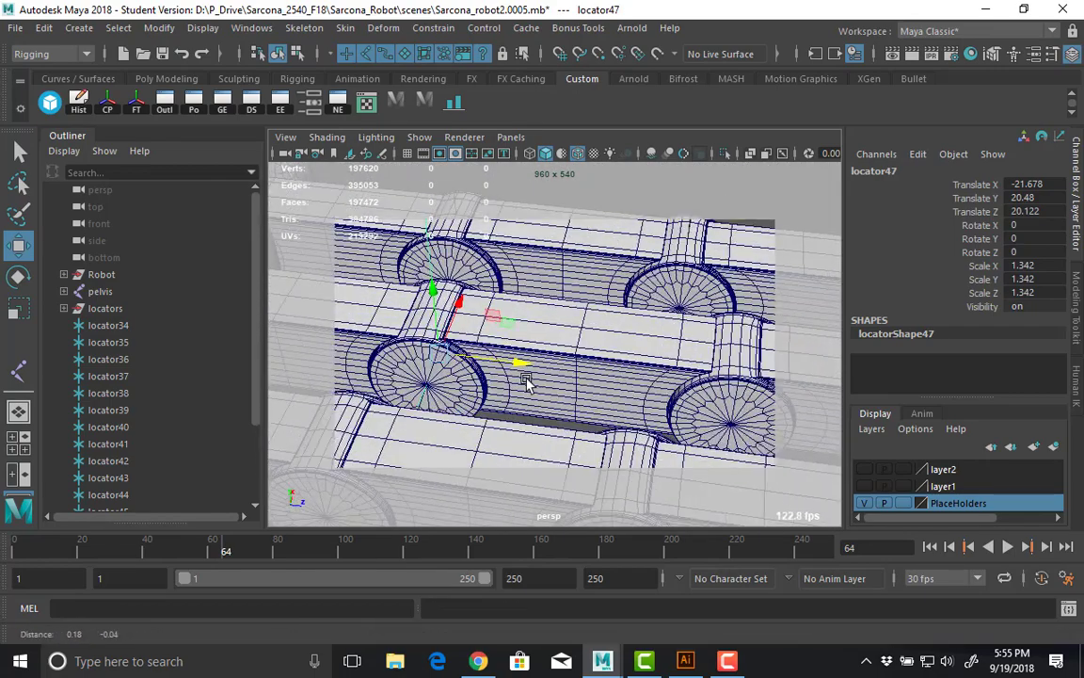
middle_click_drag(525, 381, 367, 331, "alt")
left_click_drag(367, 331, 505, 405)
scroll(386, 410, "down", 8)
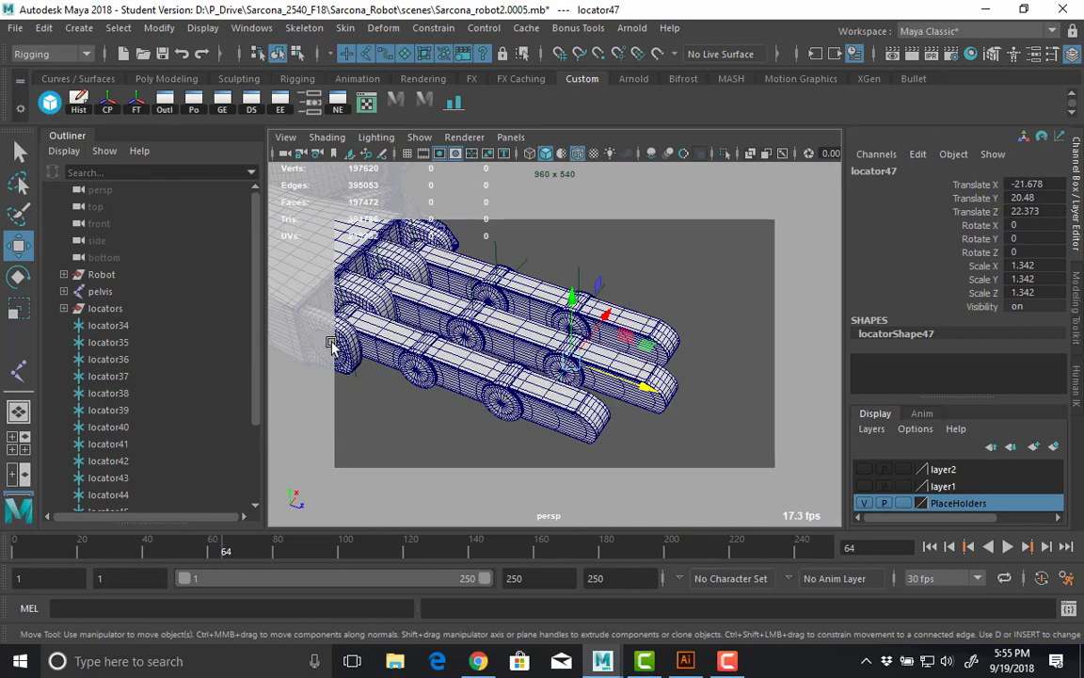
Duplicate the outer finger's knuckle locator and snap the copy along Z to 19.818 at that finger's middle joint, keeping Y at 20.48.
left_click(360, 376)
left_click(358, 376)
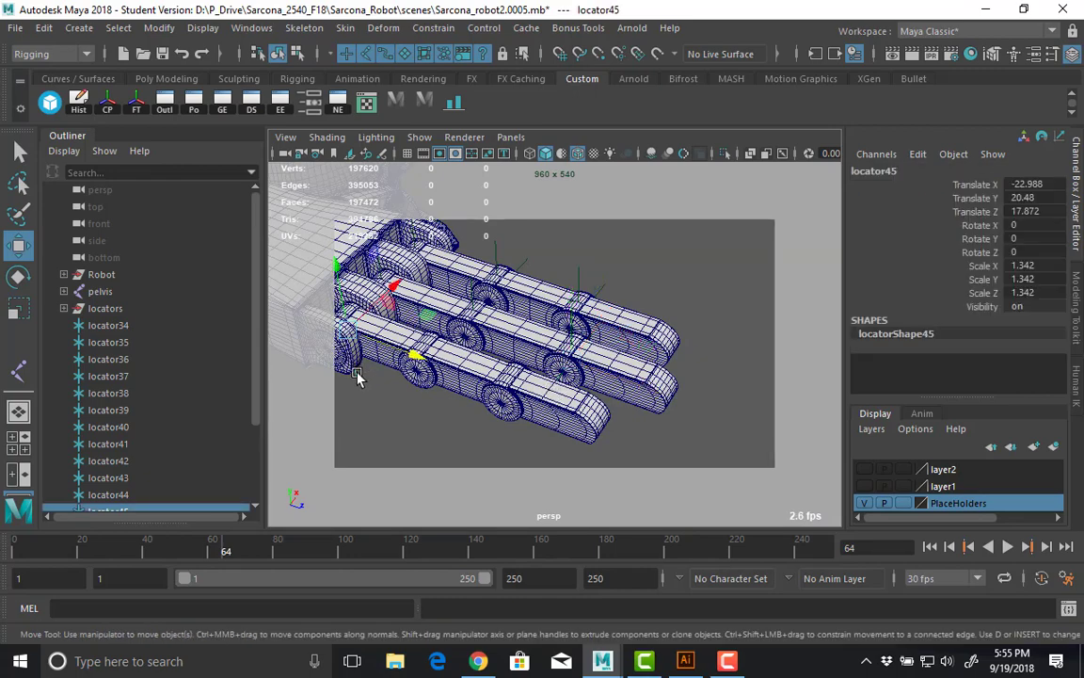
key("ctrl+d")
scroll(372, 365, "up", 8)
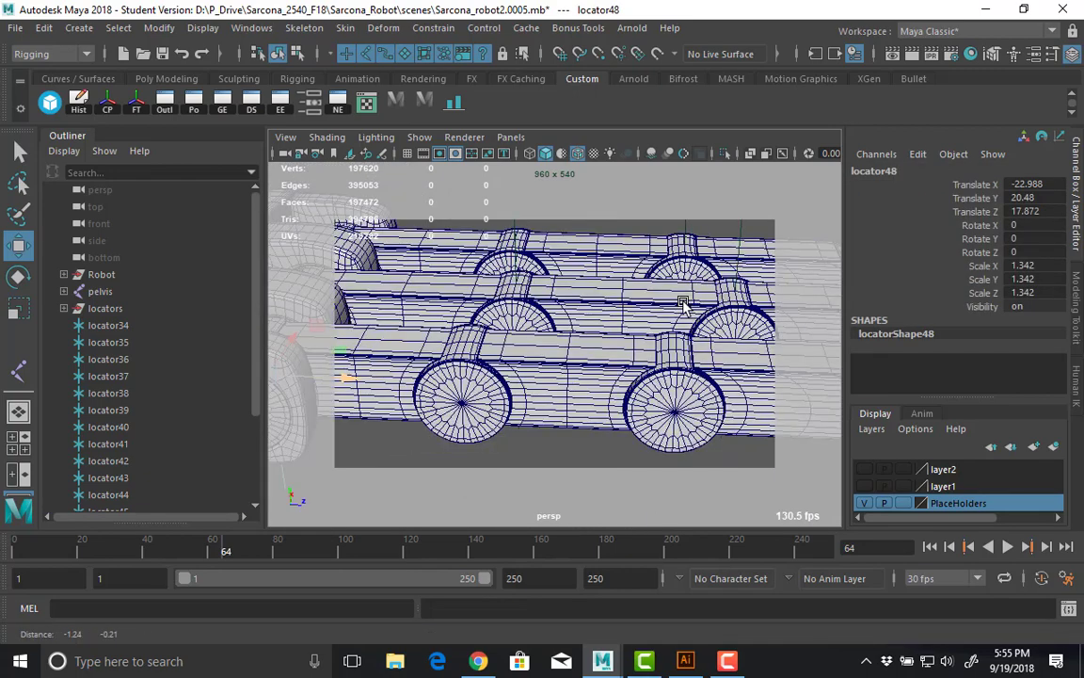
left_click_drag(530, 360, 717, 367)
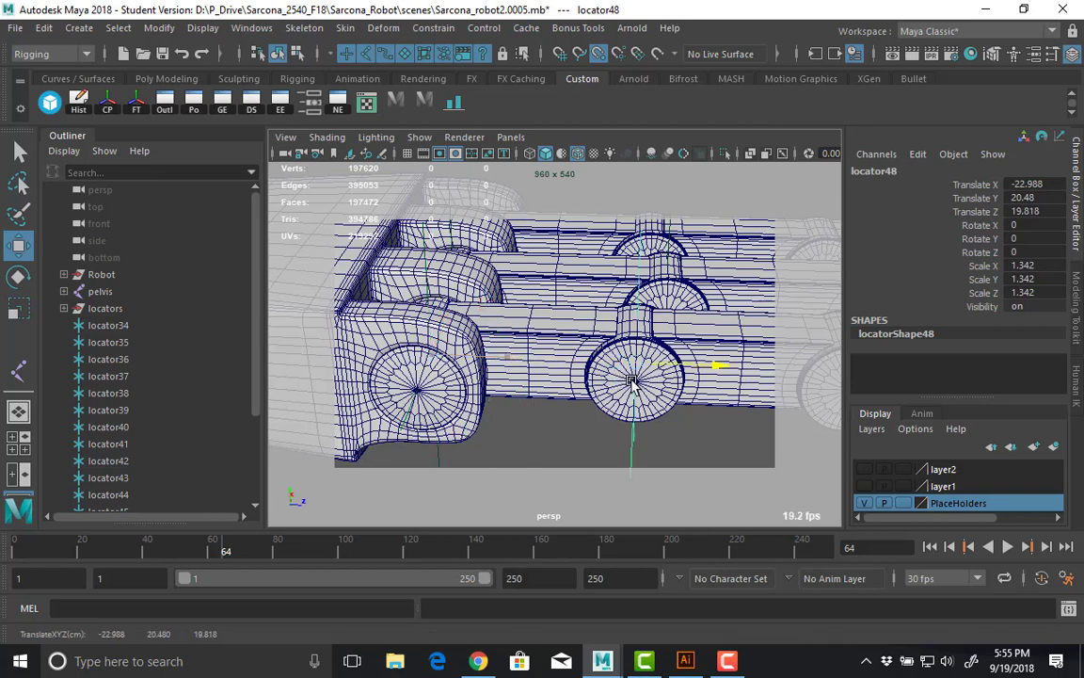
left_click_drag(645, 292, 637, 379)
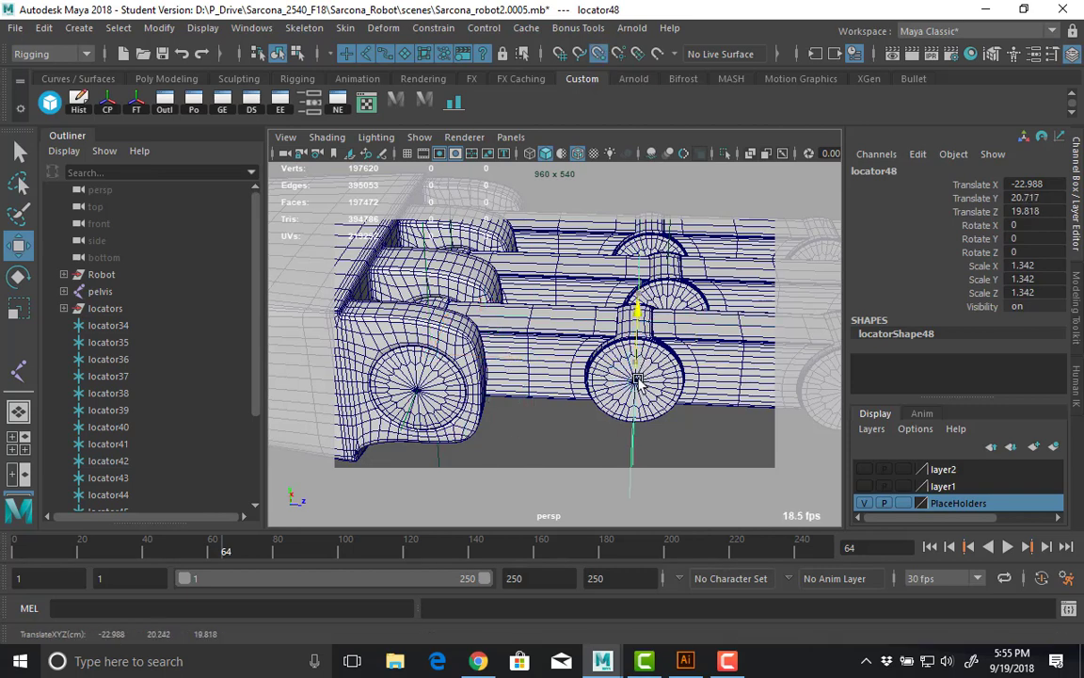
left_click_drag(587, 342, 578, 374, "alt")
Duplicate the outer finger's middle-joint locator and snap the copy along Z to 21.743 at its end joint.
key("ctrl+d")
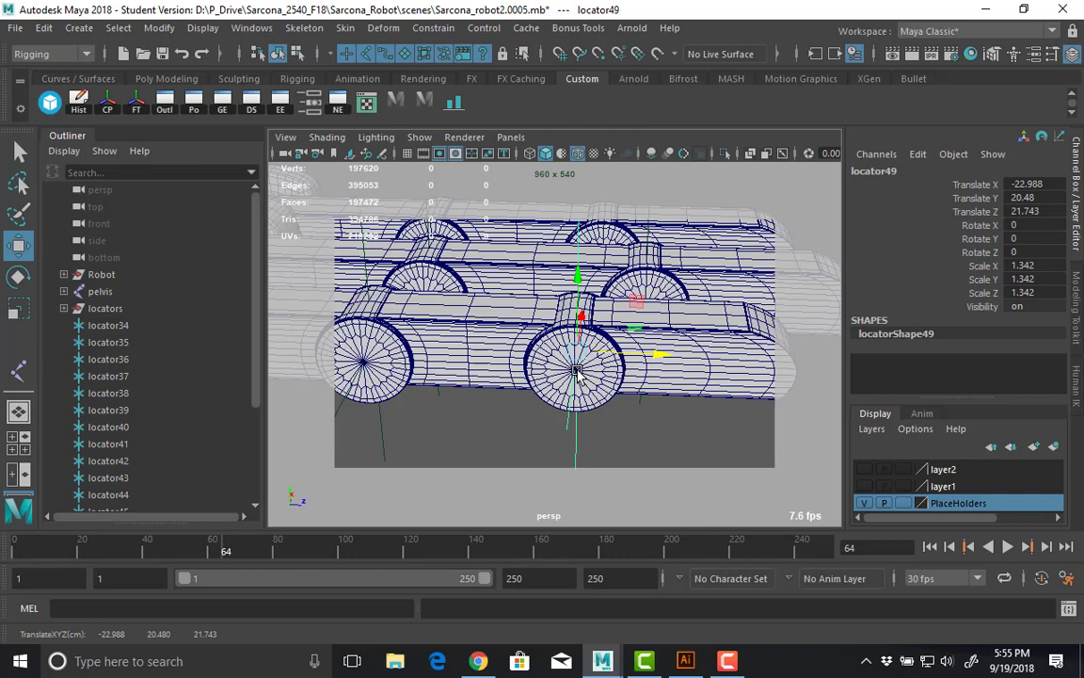
left_click_drag(551, 365, 499, 374, "alt")
right_click_drag(499, 374, 652, 355, "alt")
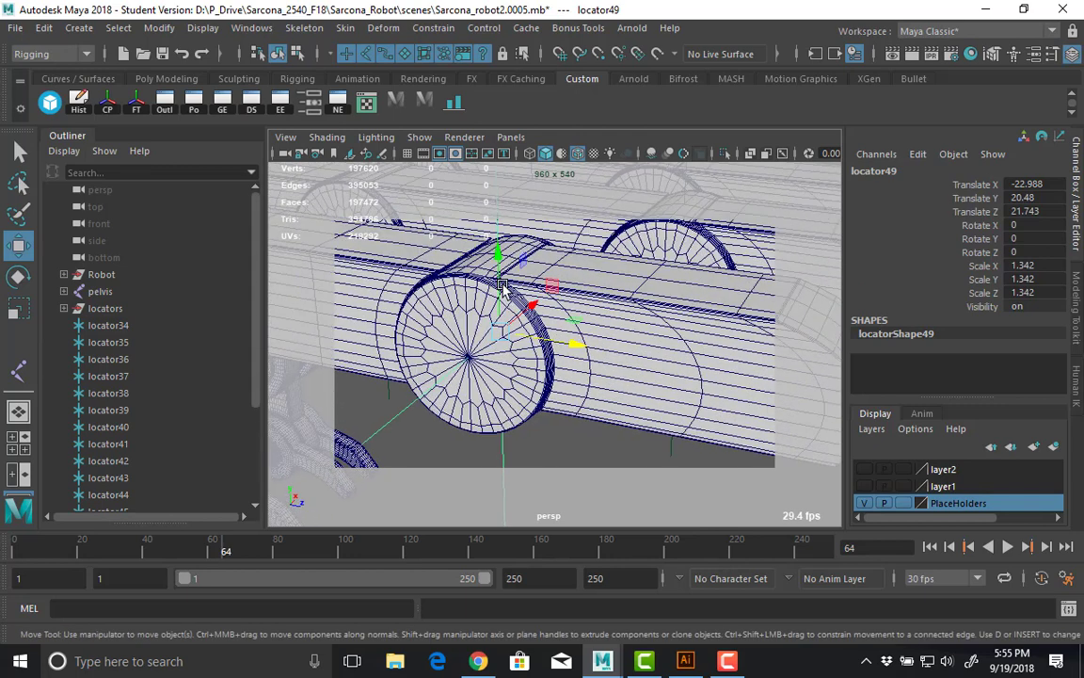
key("v")
left_click_drag(498, 262, 524, 367)
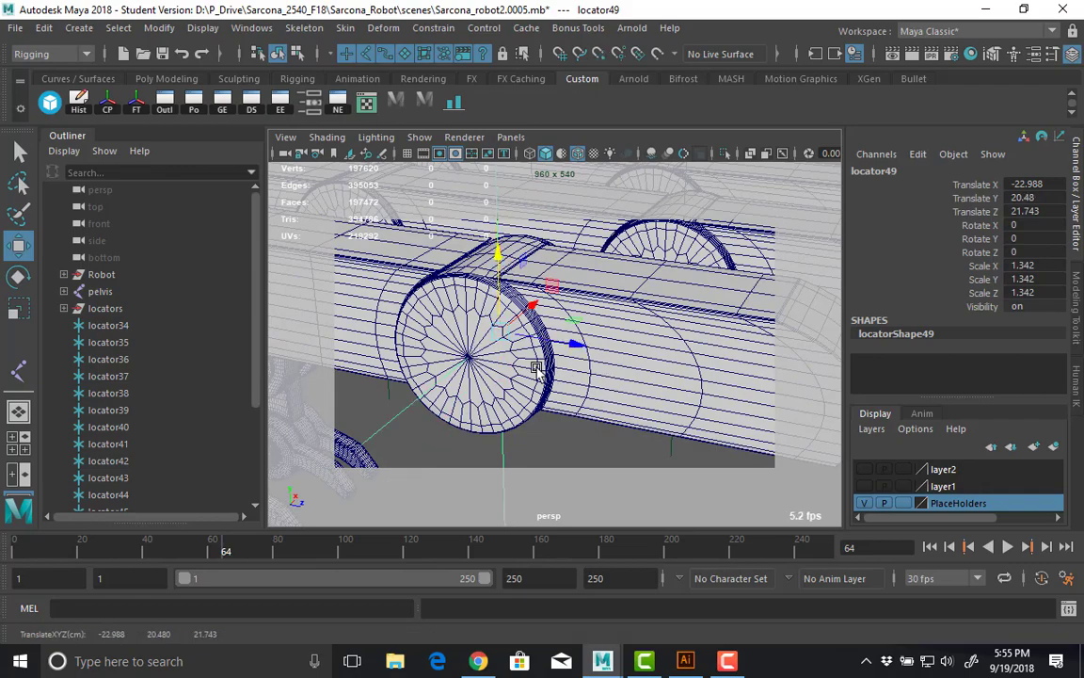
Duplicate the three end-joint locators together and move the copies along Z to the fingertips, the middle finger's one to 24.462.
scroll(538, 367, "down", 8)
left_click_drag(602, 363, 649, 399, "alt")
right_click_drag(649, 399, 570, 344, "alt")
left_click_drag(570, 347, 648, 400, "alt")
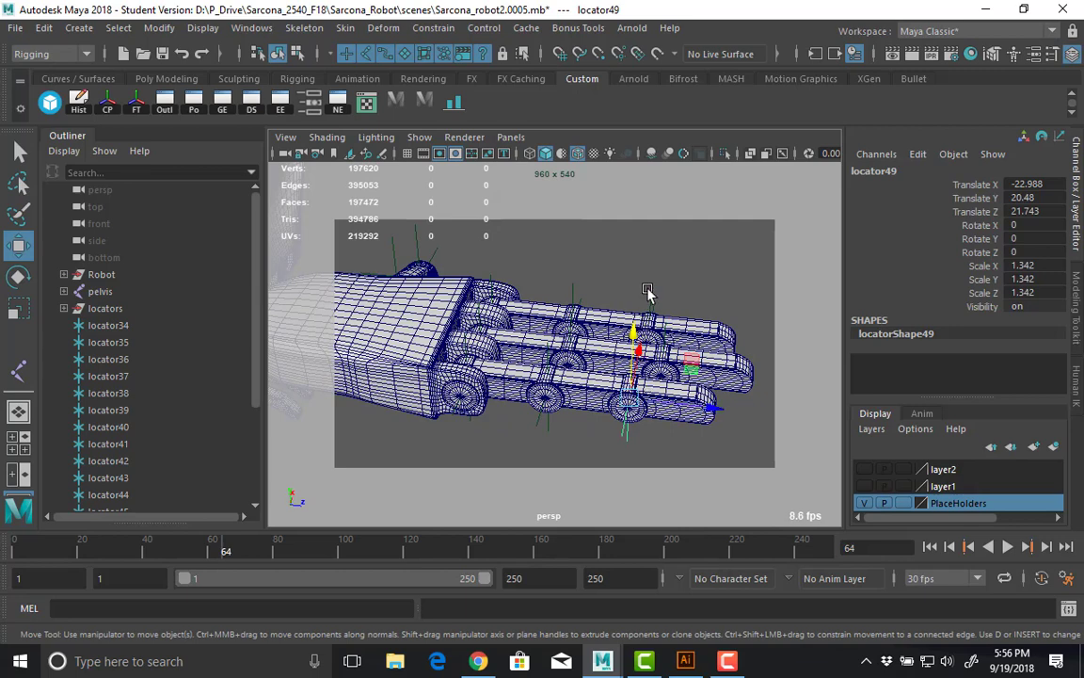
left_click_drag(648, 292, 687, 271, "alt")
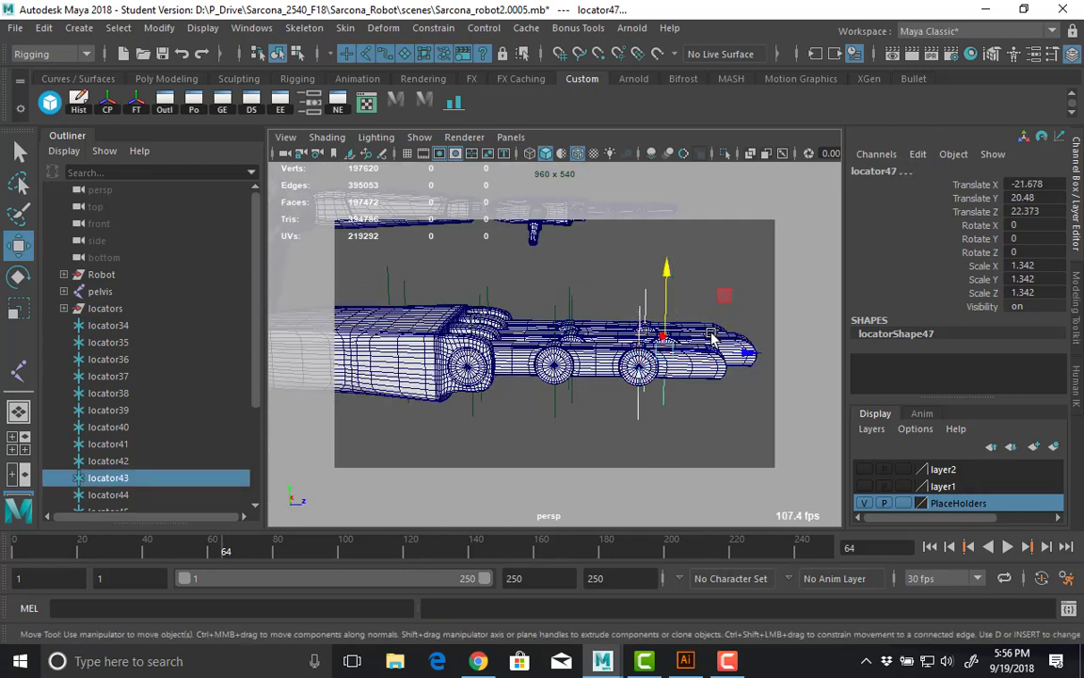
key("ctrl+d")
left_click_drag(659, 331, 813, 353)
left_click_drag(737, 357, 452, 380, "alt")
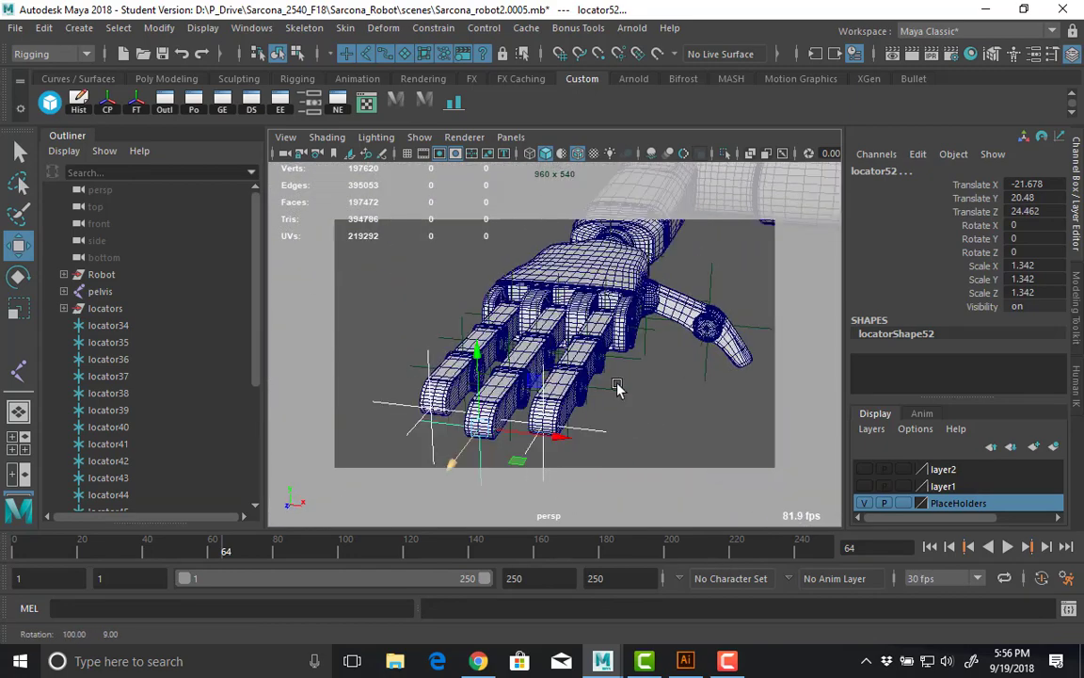
left_click(666, 433)
left_click_drag(651, 436, 476, 423, "alt")
right_click_drag(476, 423, 485, 395, "alt")
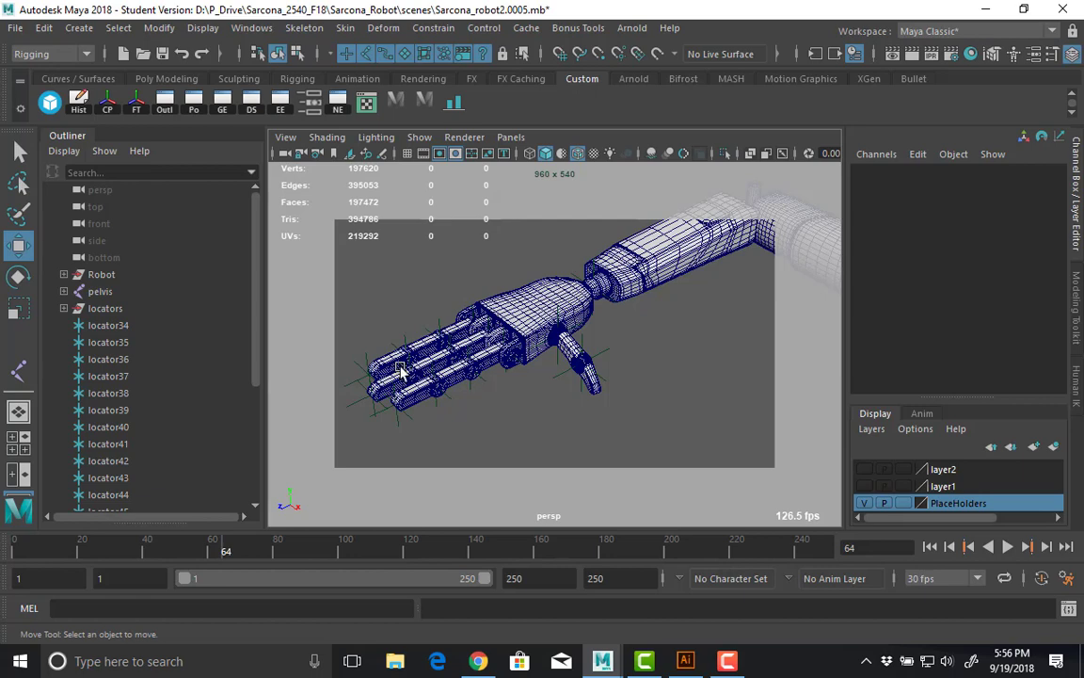
Duplicate the thumb joint locator and snap the copy to the center of the thumb tip at -16.905, 18.677, 15.126.
left_click(576, 352)
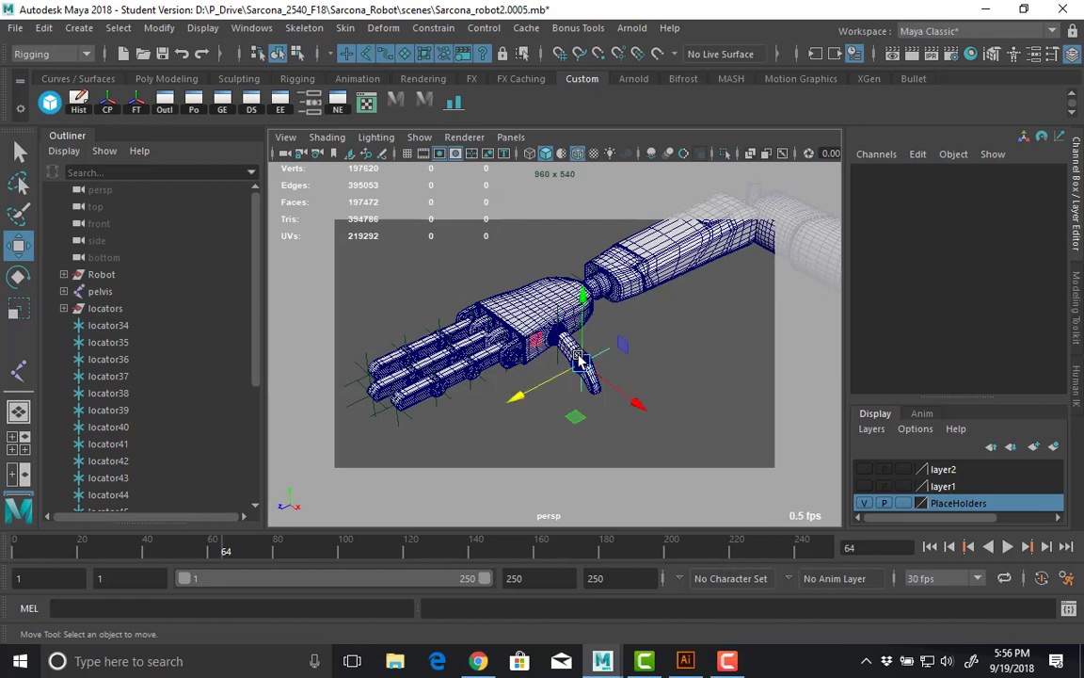
scroll(677, 367, "up", 5)
middle_click_drag(671, 364, 718, 434)
left_click_drag(721, 435, 574, 299, "alt")
right_click_drag(574, 298, 670, 317, "alt")
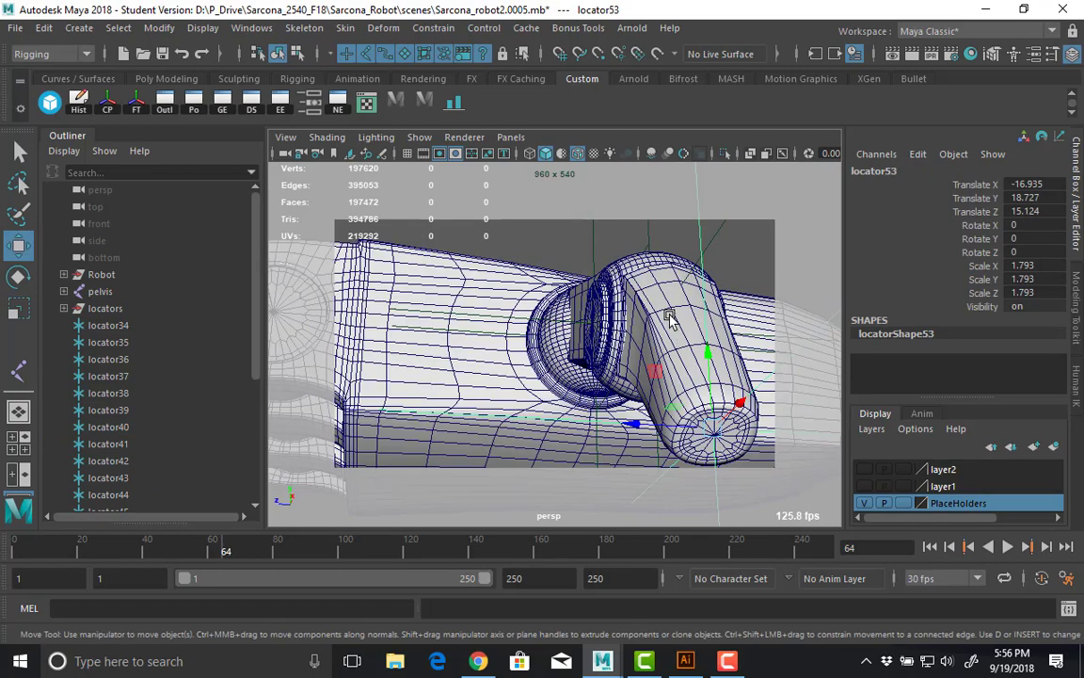
left_click_drag(670, 317, 602, 285, "alt")
key("v")
middle_click_drag(610, 300, 610, 310)
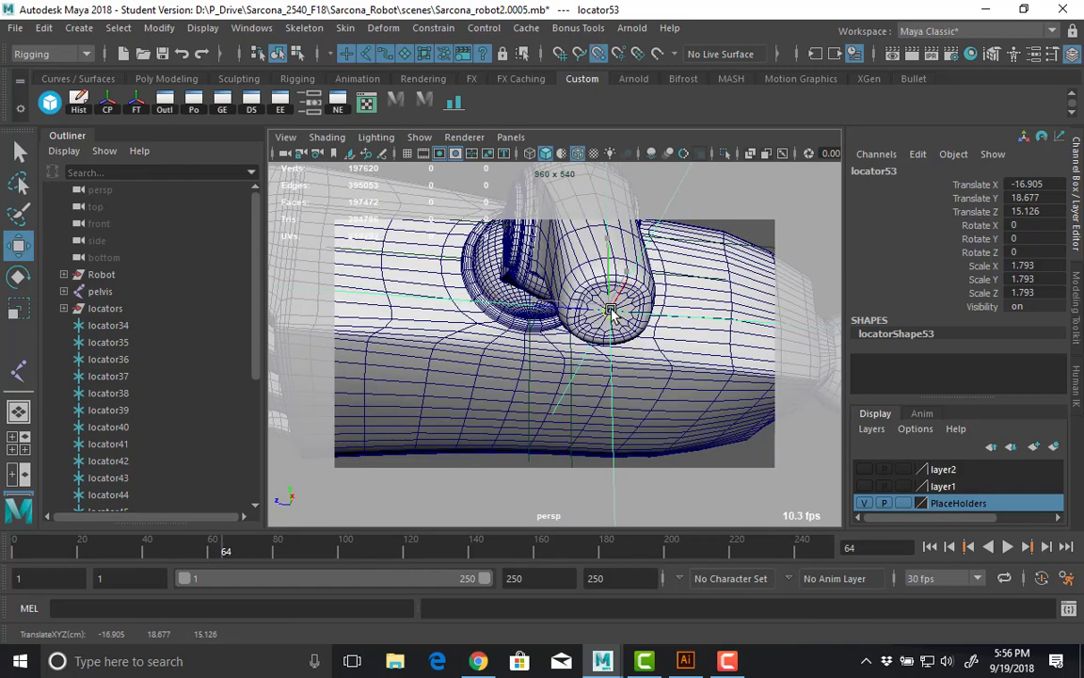
In wireframe display, duplicate the right shoulder locator and move the copy beside the neck to -7.194, 25.28, -2.652.
right_click_drag(636, 312, 396, 320, "alt")
left_click_drag(687, 330, 565, 404, "alt")
right_click_drag(564, 405, 360, 379, "alt")
left_click_drag(360, 379, 492, 315, "alt")
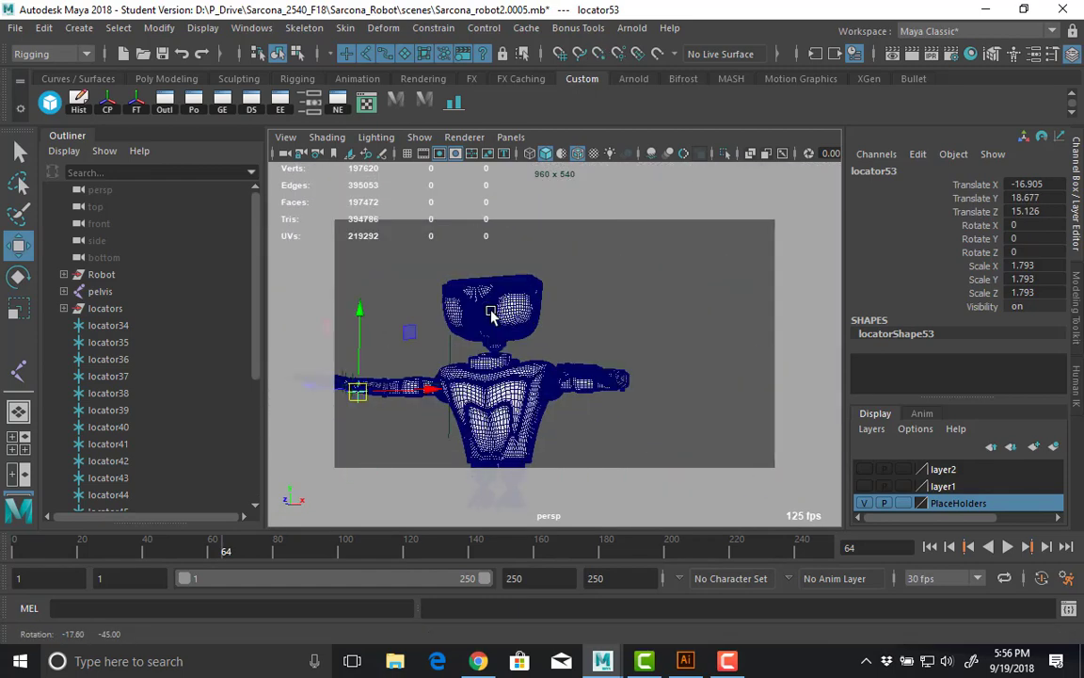
scroll(515, 351, "up", 6)
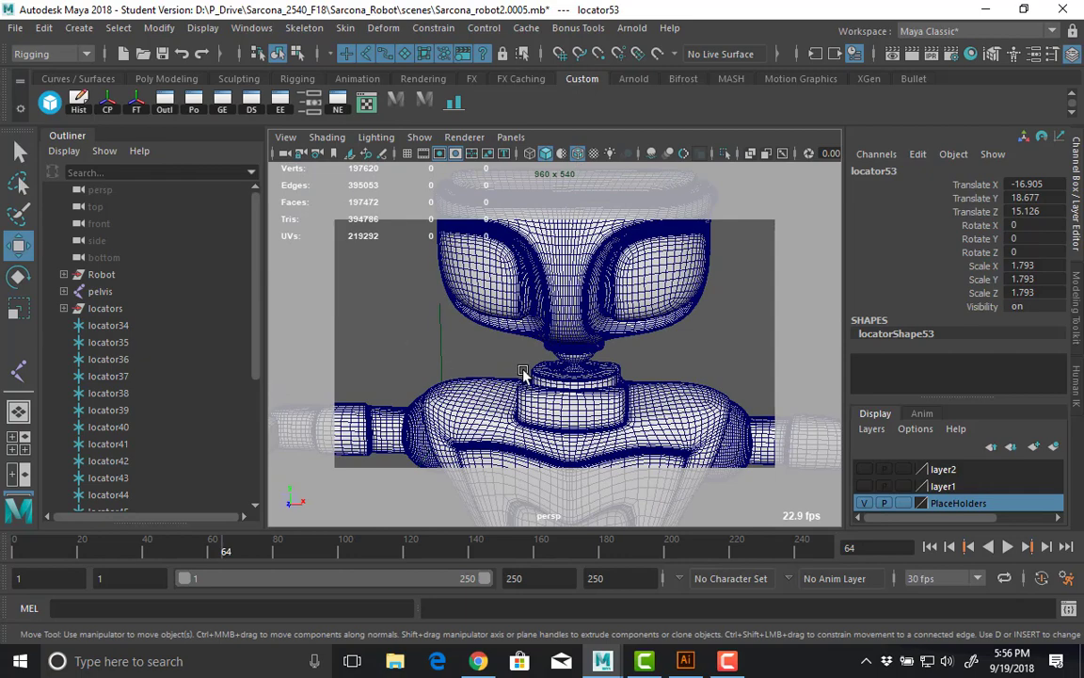
middle_click_drag(516, 297, 520, 309, "alt")
key("4")
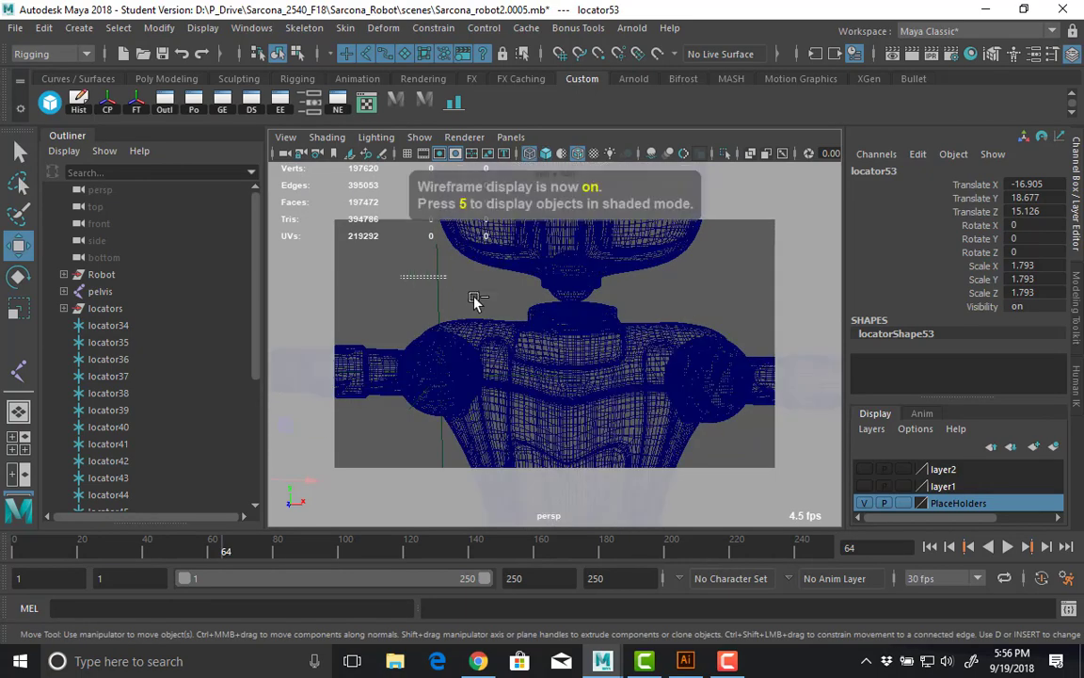
left_click_drag(475, 297, 534, 295)
key("ctrl+d")
left_click_drag(440, 368, 469, 302)
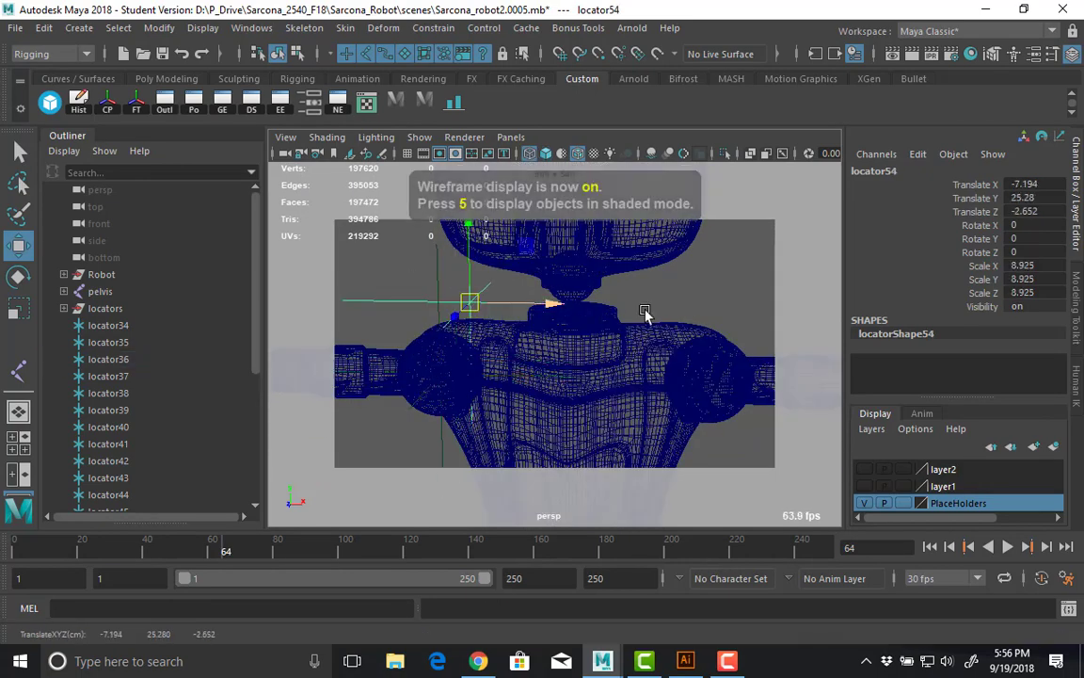
In the shaded front view, snap the copied locator to the neck joint's centerline at X 0 and Y 26.503.
scroll(620, 337, "up", 5)
middle_click_drag(619, 337, 613, 412, "alt")
key("5")
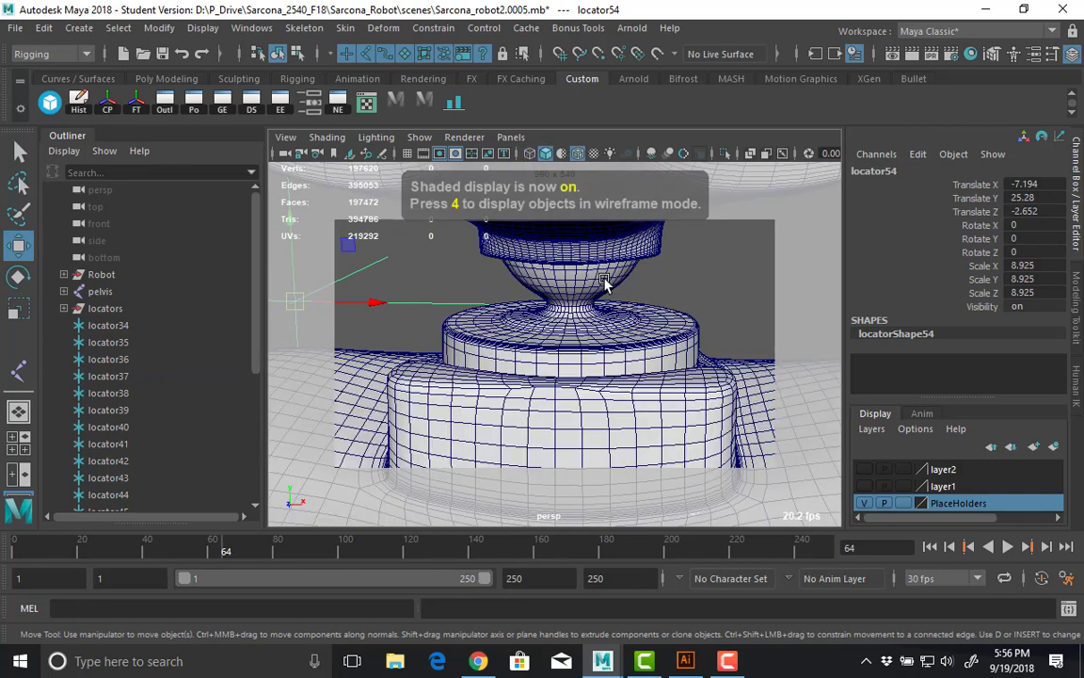
key("space")
left_click_drag(604, 297, 721, 339)
key("f")
middle_click_drag(658, 350, 540, 371, "alt")
left_click_drag(532, 363, 578, 334)
key("v")
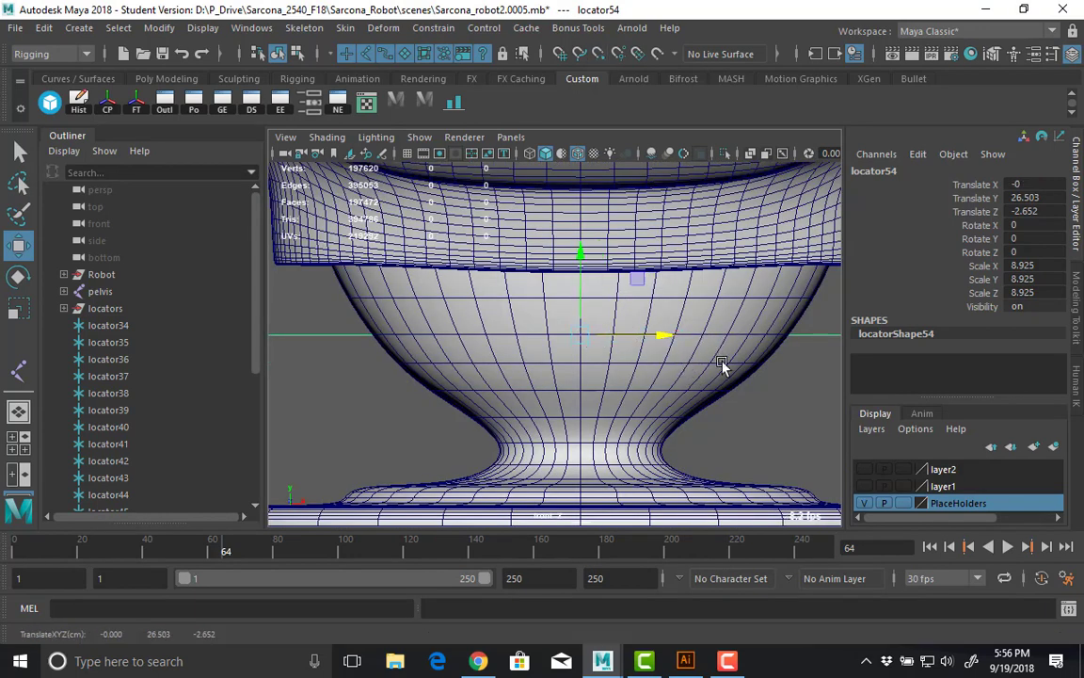
In the side view, snap the neck locator along Z to 0 at the center of the neck joint.
right_click_drag(726, 365, 684, 365, "alt")
key("space")
left_click_drag(684, 369, 714, 368)
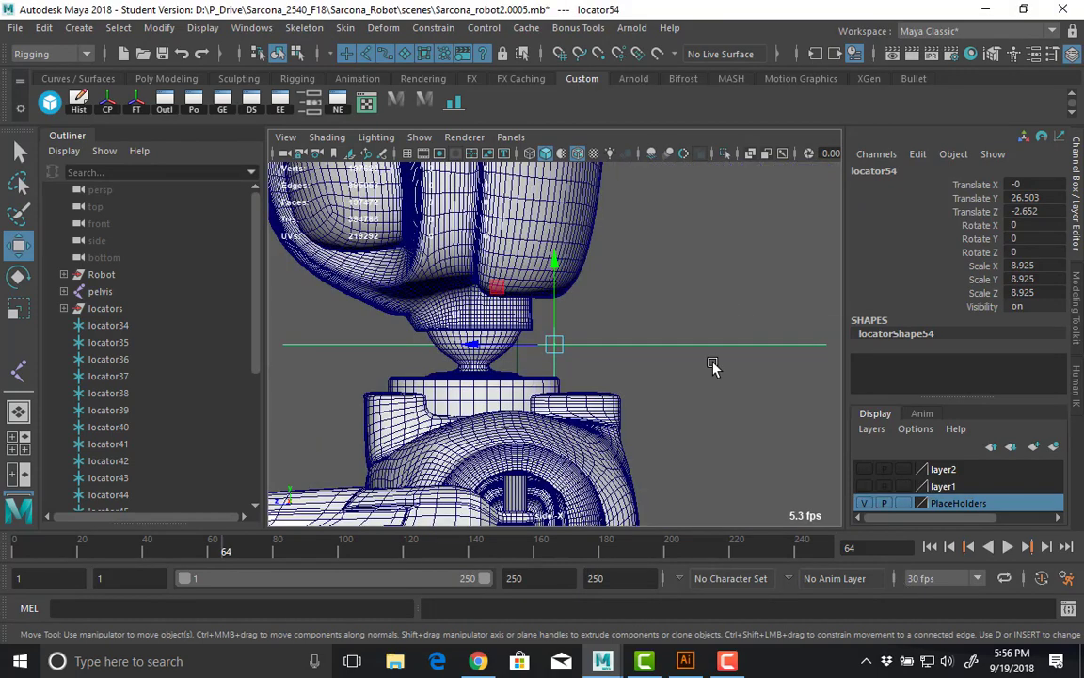
right_click_drag(534, 281, 573, 339, "alt")
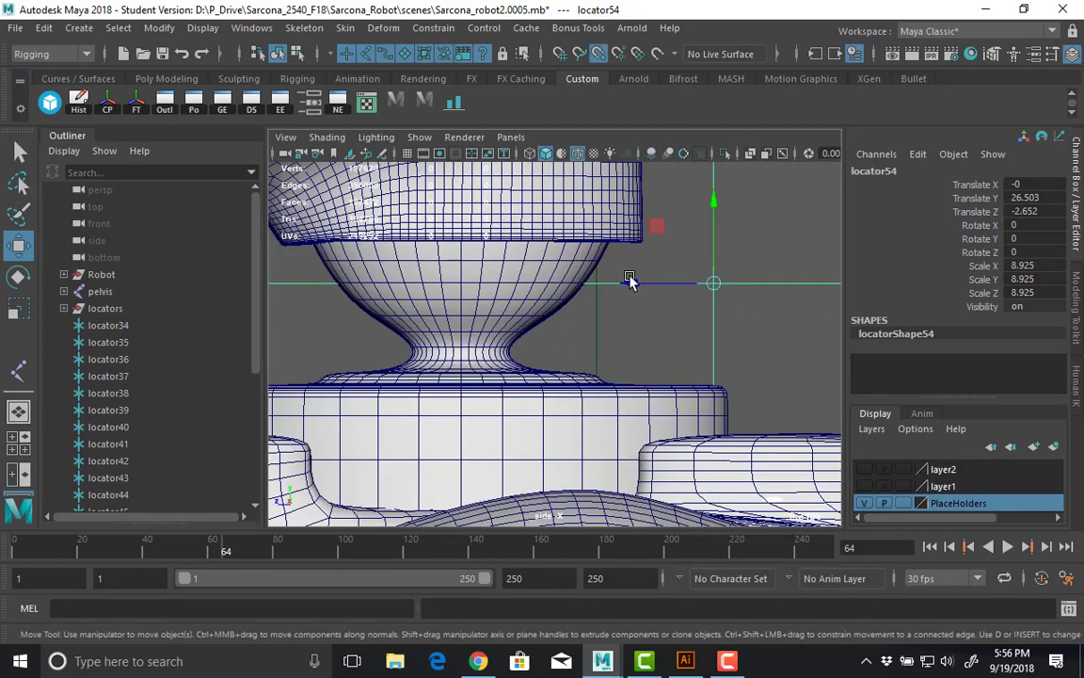
left_click_drag(565, 283, 453, 285)
In the wireframe side view, raise the neck locator to Y 27.557, just above the neck ball inside the head.
middle_click_drag(522, 329, 588, 419, "alt")
key("4")
left_click_drag(528, 318, 527, 282)
key("ctrl+z")
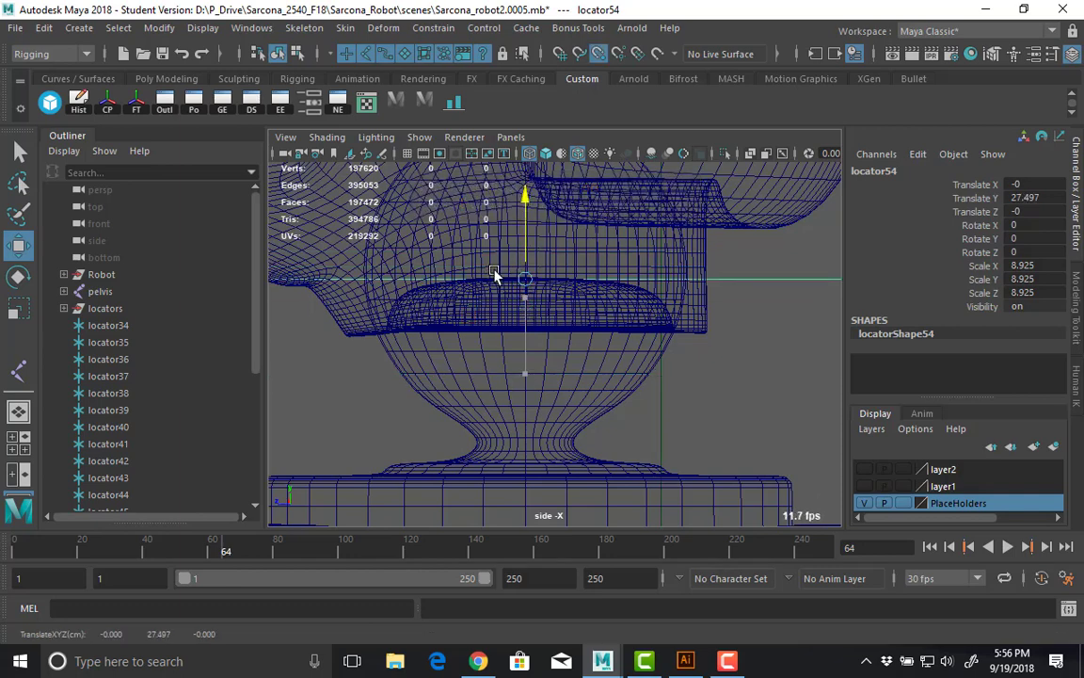
right_click_drag(496, 277, 800, 283, "alt")
middle_click_drag(465, 231, 562, 411, "alt")
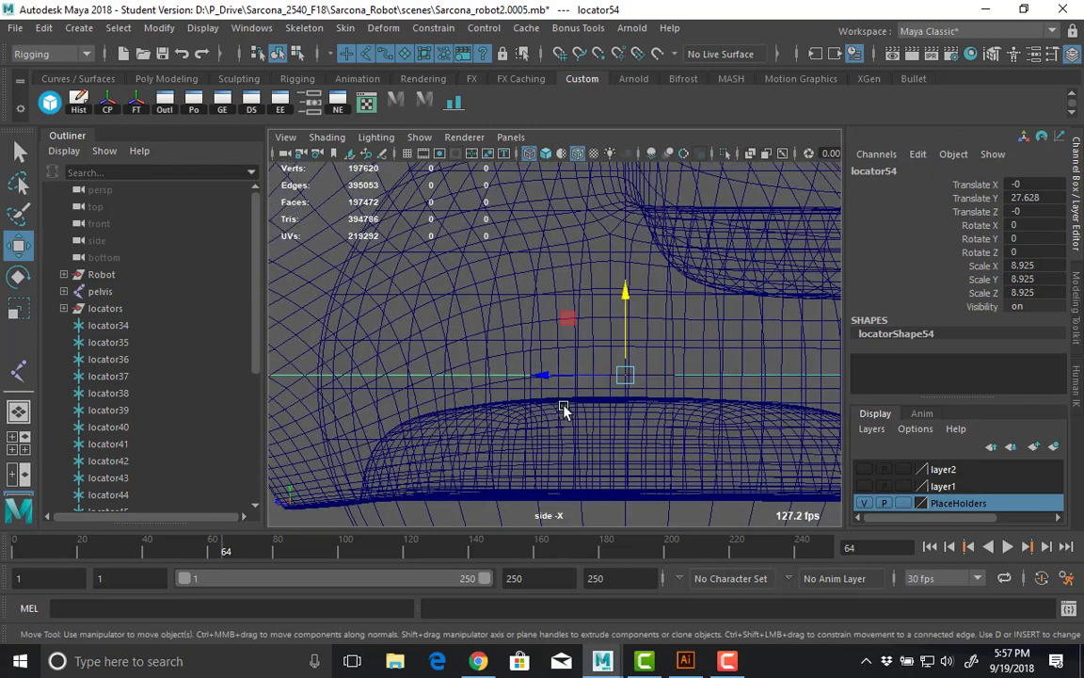
right_click_drag(563, 412, 645, 411, "alt")
middle_click_drag(646, 411, 719, 352, "alt")
key("v")
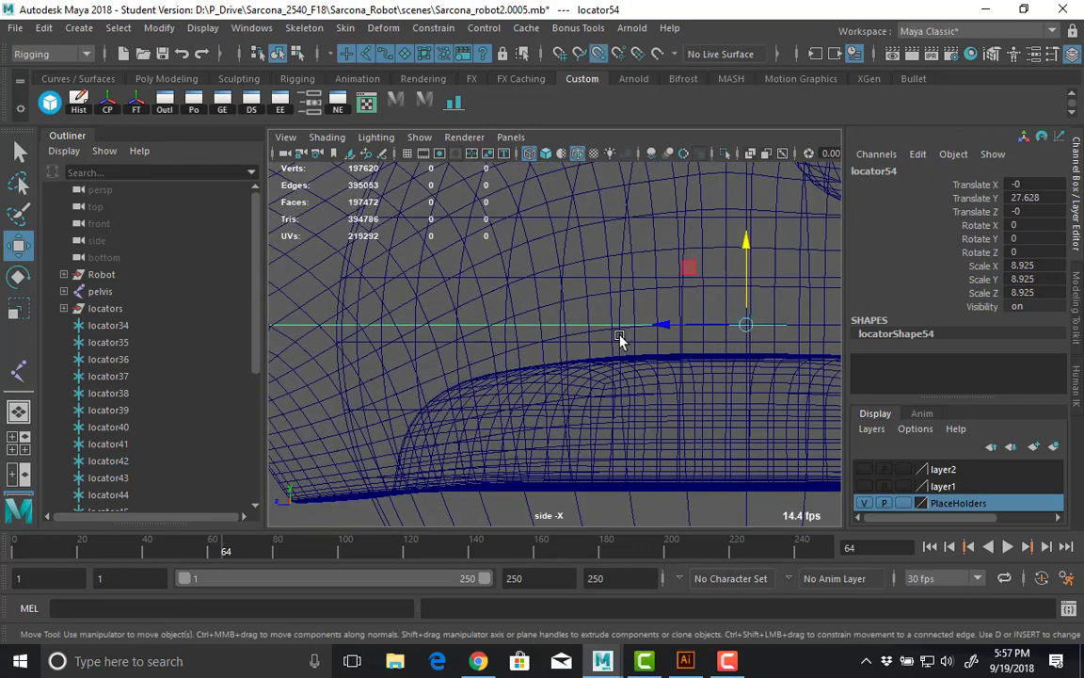
mouse_move(746, 294)
left_mouse_down()
mouse_move(747, 340)
mouse_move(700, 285)
left_mouse_up()
Duplicate the neck locator and move the copy straight up into the head to Y 35.246.
key("space")
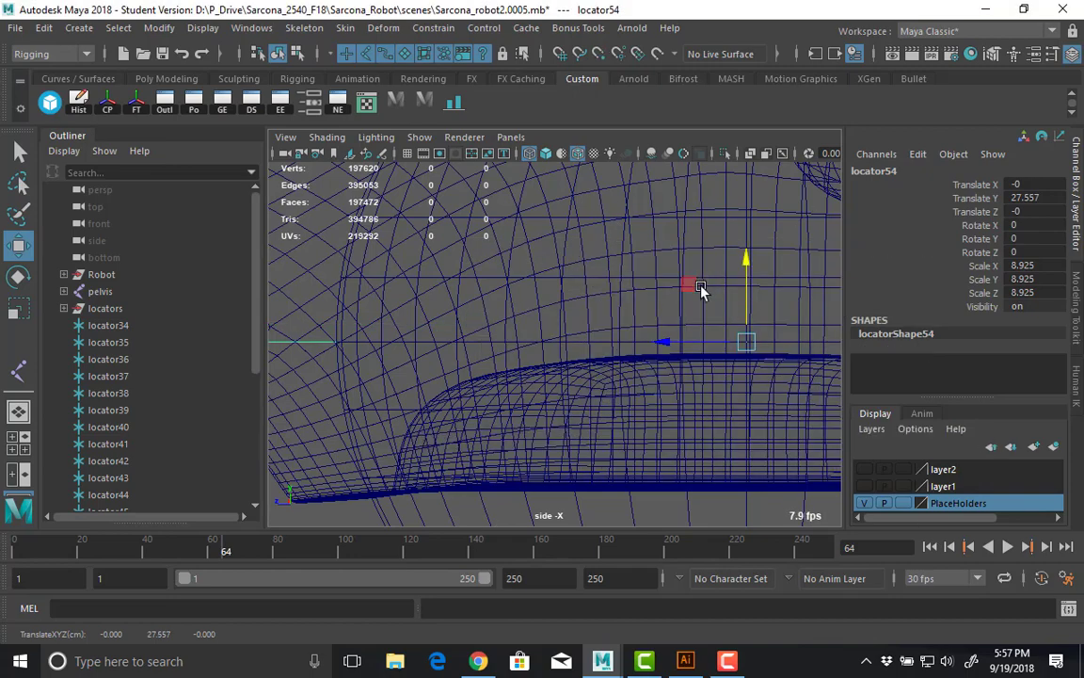
key("5")
right_click_drag(640, 292, 678, 331, "alt")
key("ctrl+d")
left_click_drag(518, 269, 535, 138)
right_click_drag(479, 296, 431, 257, "alt")
left_click_drag(504, 307, 452, 310, "alt")
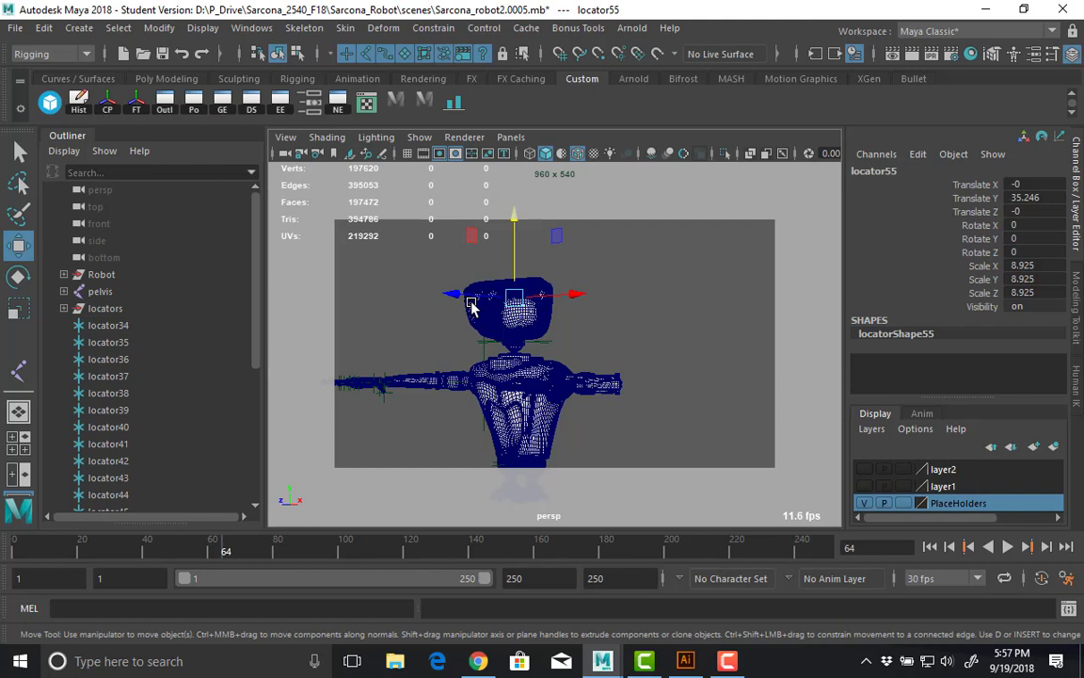
Hide polygons in the perspective view and set Scale X, Y and Z of all the placed locators to 1.
left_click(613, 336)
left_click_drag(593, 380, 581, 158, "alt")
left_click(419, 136)
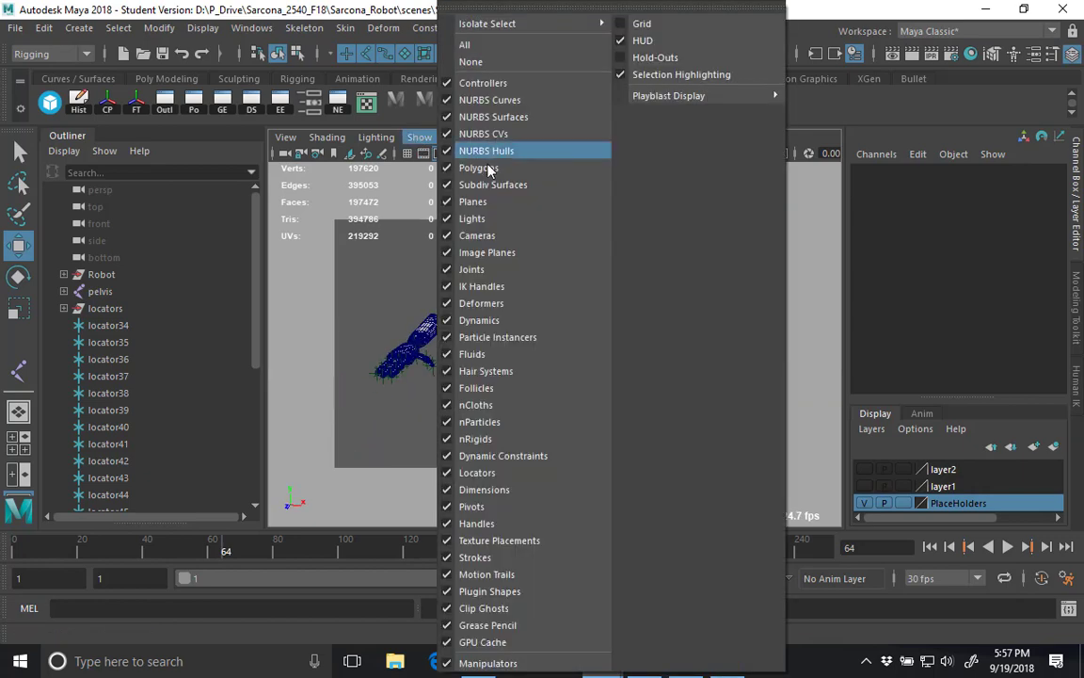
left_click(472, 164)
left_click_drag(603, 448, 294, 171)
left_click_drag(1035, 266, 1030, 293)
type("1")
key("Return")
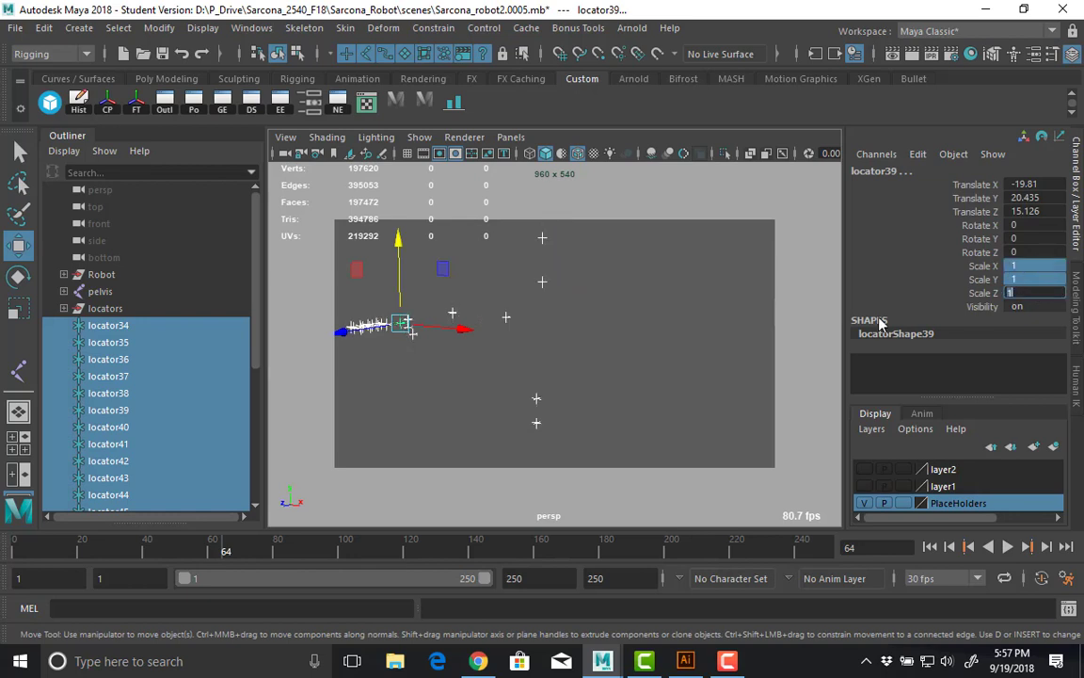
Duplicate the lowest right leg locator and move the copy forward to the toe at Z 4.215.
left_click_drag(556, 451, 508, 380)
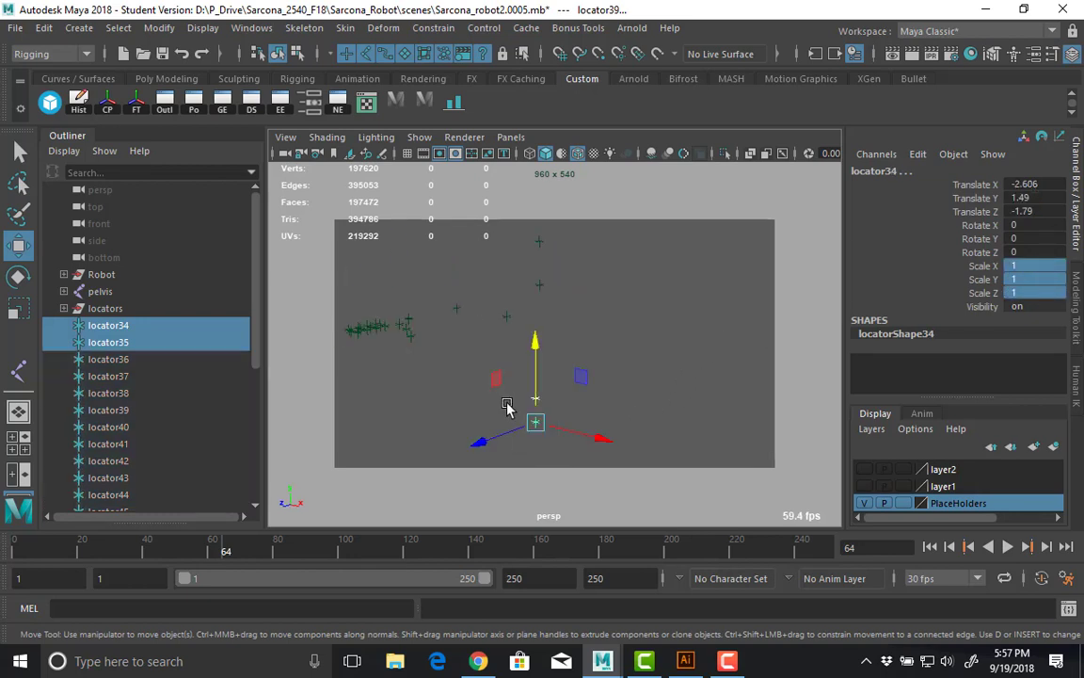
key("ctrl+z")
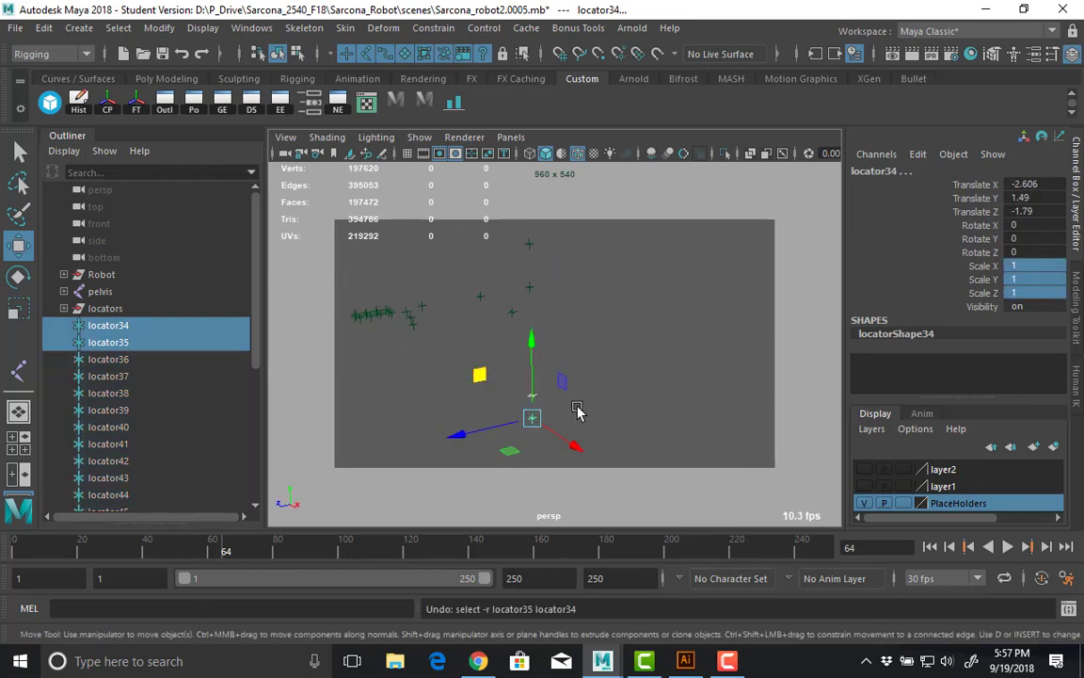
left_click(531, 414)
left_click_drag(459, 436, 468, 444)
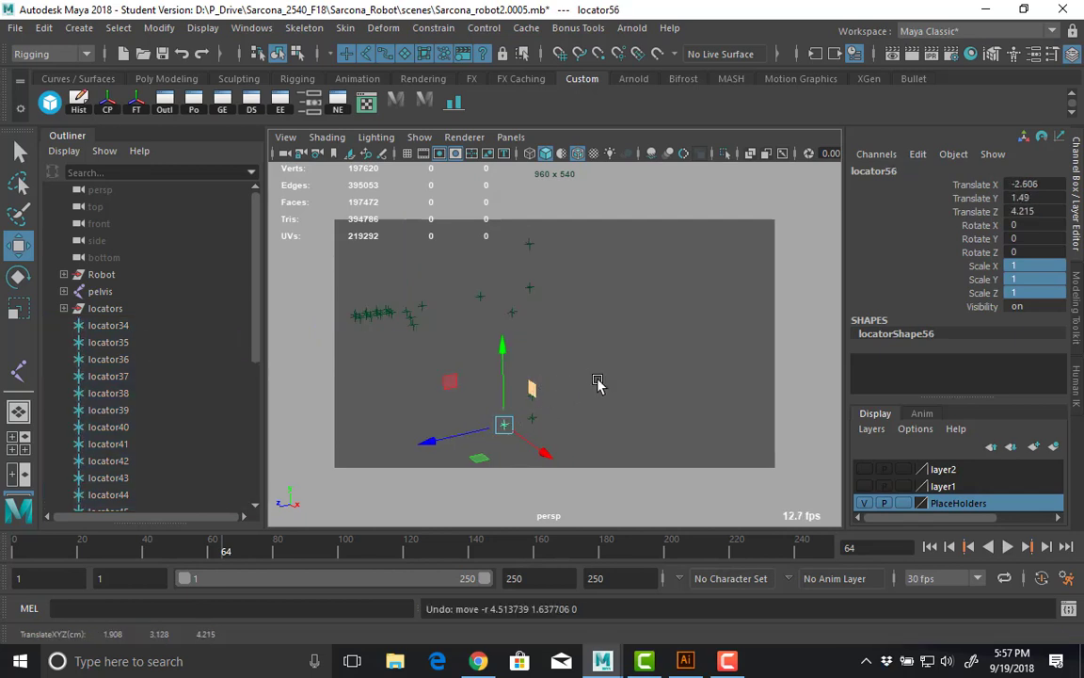
Duplicate a leg locator for the pelvis and set its Translate X, Y and Z to 0.
left_click(636, 361)
mouse_move(636, 360)
left_mouse_down("alt")
mouse_move(583, 307)
mouse_move(556, 362)
mouse_move(611, 308)
mouse_move(592, 314)
left_mouse_up("alt")
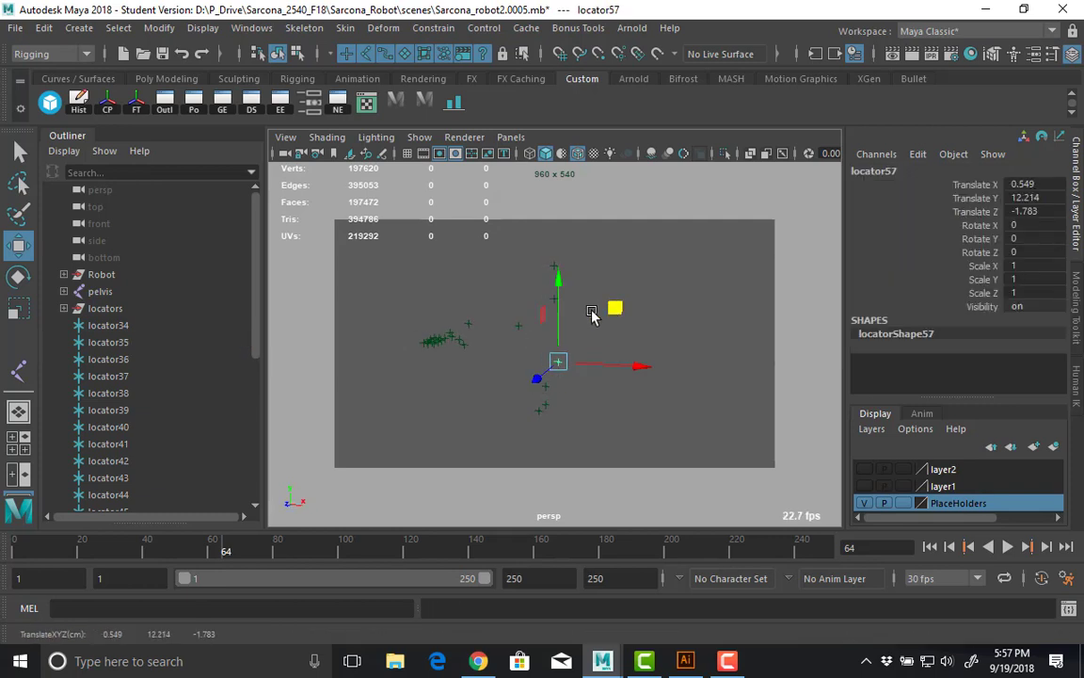
left_click(1026, 185)
left_click_drag(1027, 209, 1027, 211)
type("0")
key("Return")
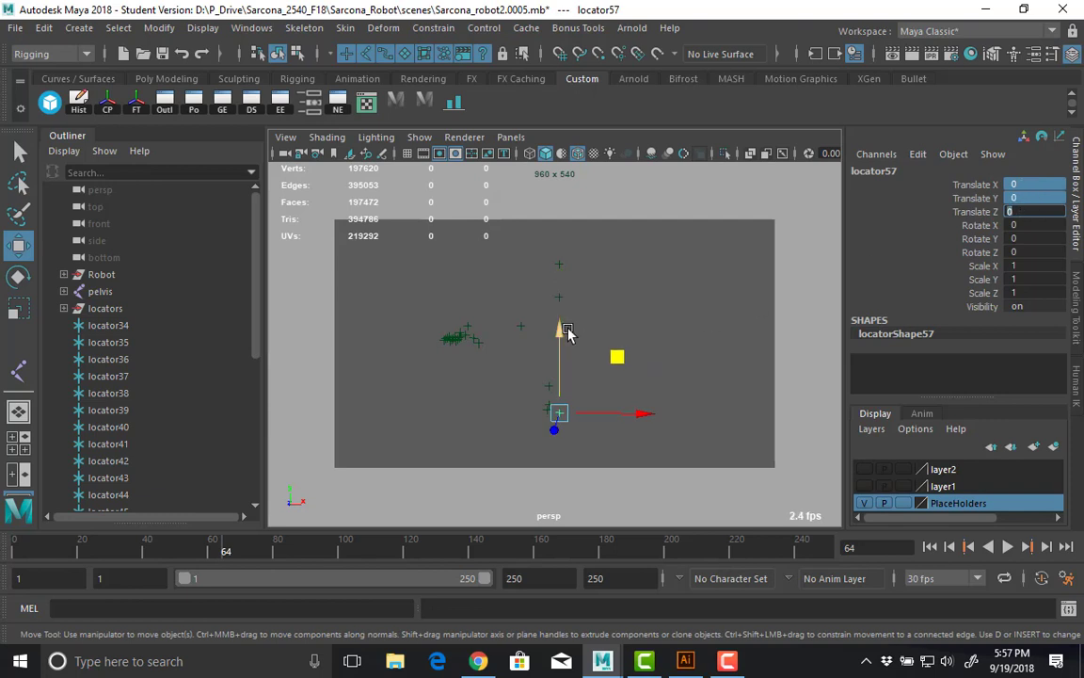
Raise the centered pelvis locator along Y from the origin to a height just above the leg locators.
left_click_drag(567, 332, 618, 311)
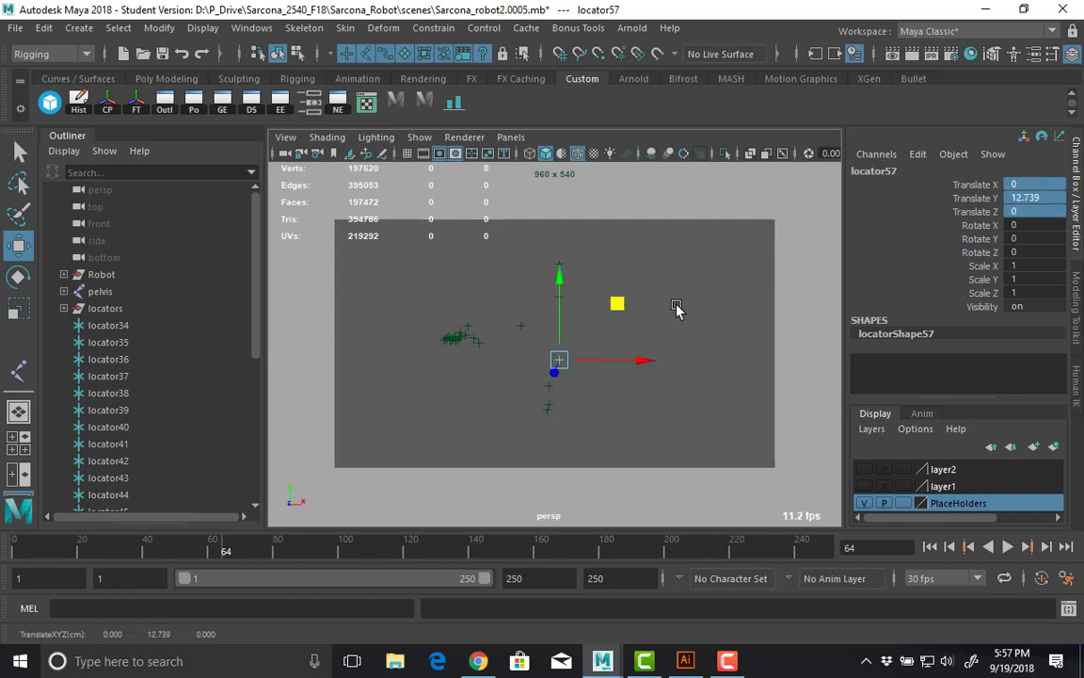
left_click(577, 350)
left_click(558, 412)
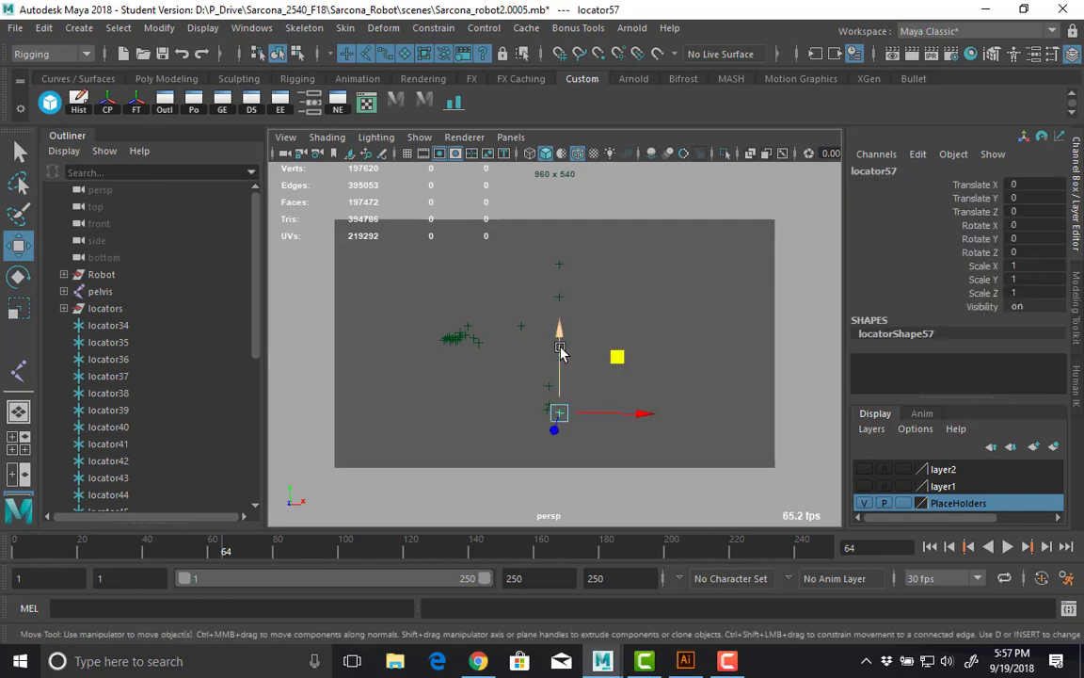
left_click_drag(562, 353, 562, 322)
Examine the placement of the right arm, hand, finger and head locators from several angles.
left_click(494, 390)
left_click_drag(493, 391, 444, 473, "alt")
middle_click_drag(474, 436, 580, 347, "alt")
left_click_drag(580, 347, 597, 273, "alt")
left_click_drag(604, 226, 583, 272)
middle_click_drag(583, 273, 624, 355, "alt")
left_click_drag(583, 271, 504, 341)
left_click_drag(620, 295, 478, 384, "alt")
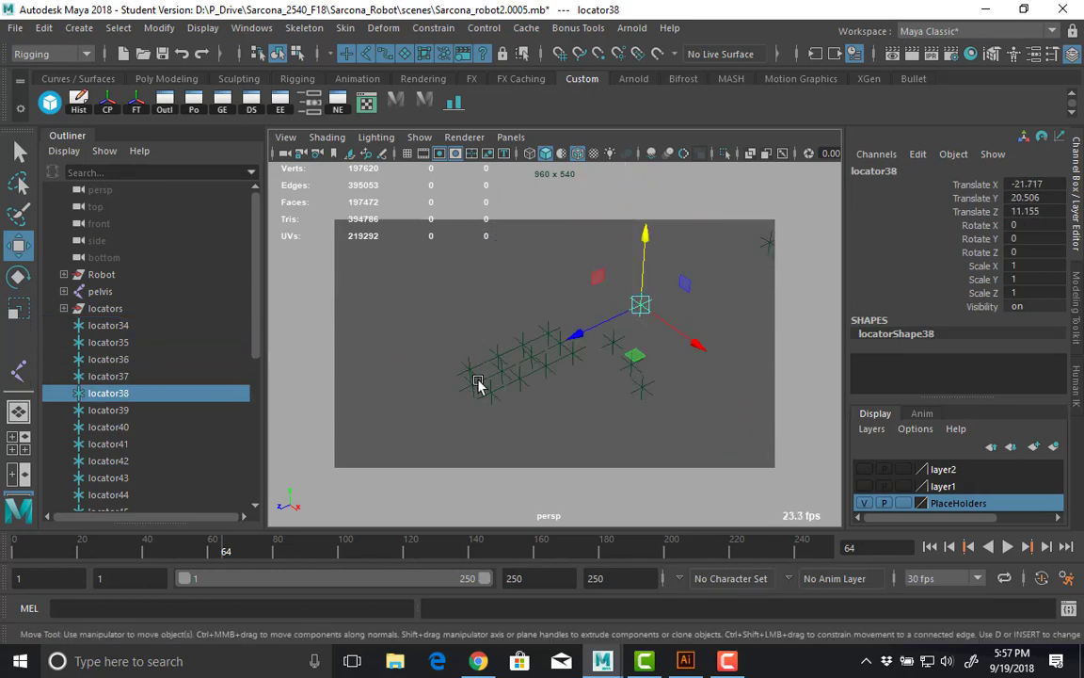
middle_click_drag(657, 363, 390, 358, "alt")
scroll(556, 347, "down", 5)
left_click_drag(556, 346, 597, 290, "alt")
left_click(612, 273)
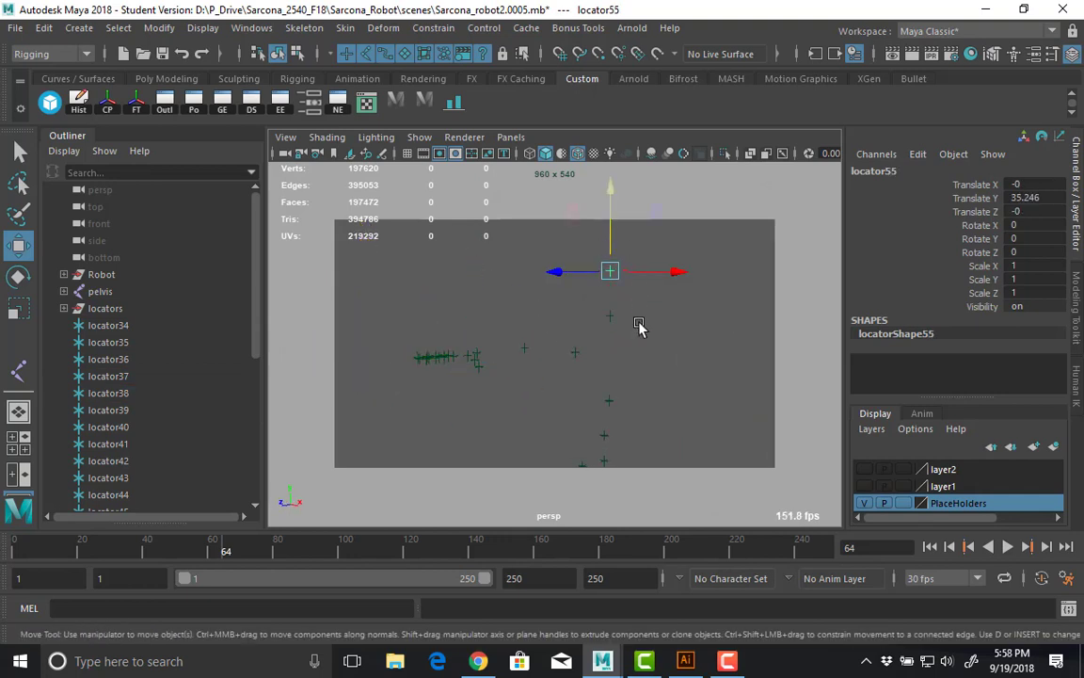
left_click(641, 376)
left_click_drag(641, 382, 399, 385, "alt")
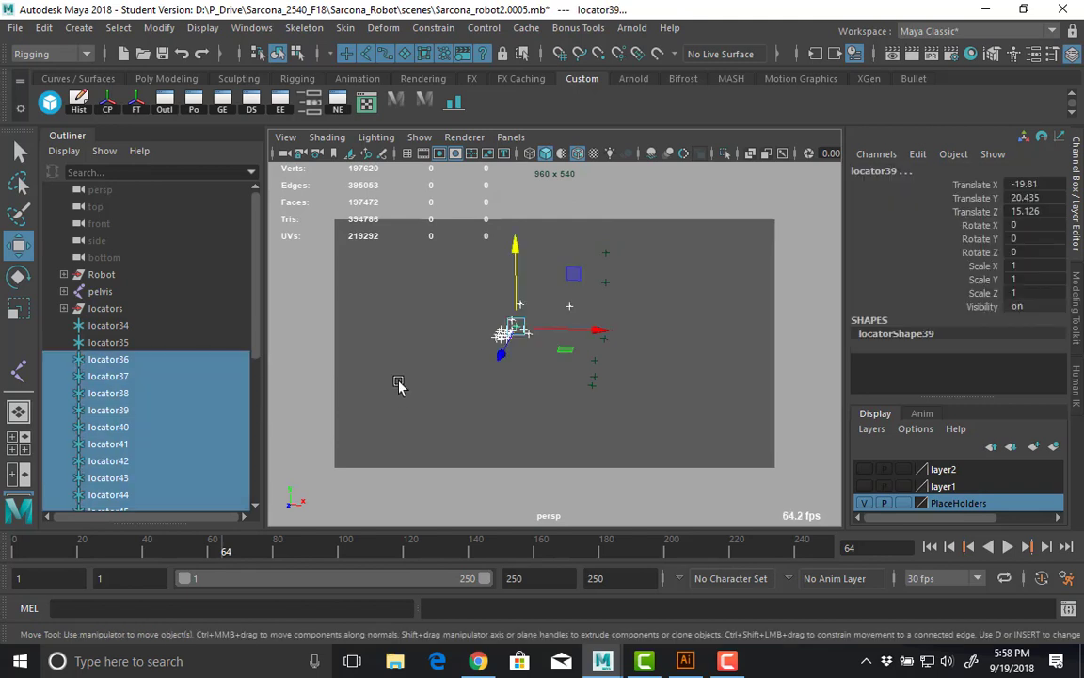
key("ctrl+g")
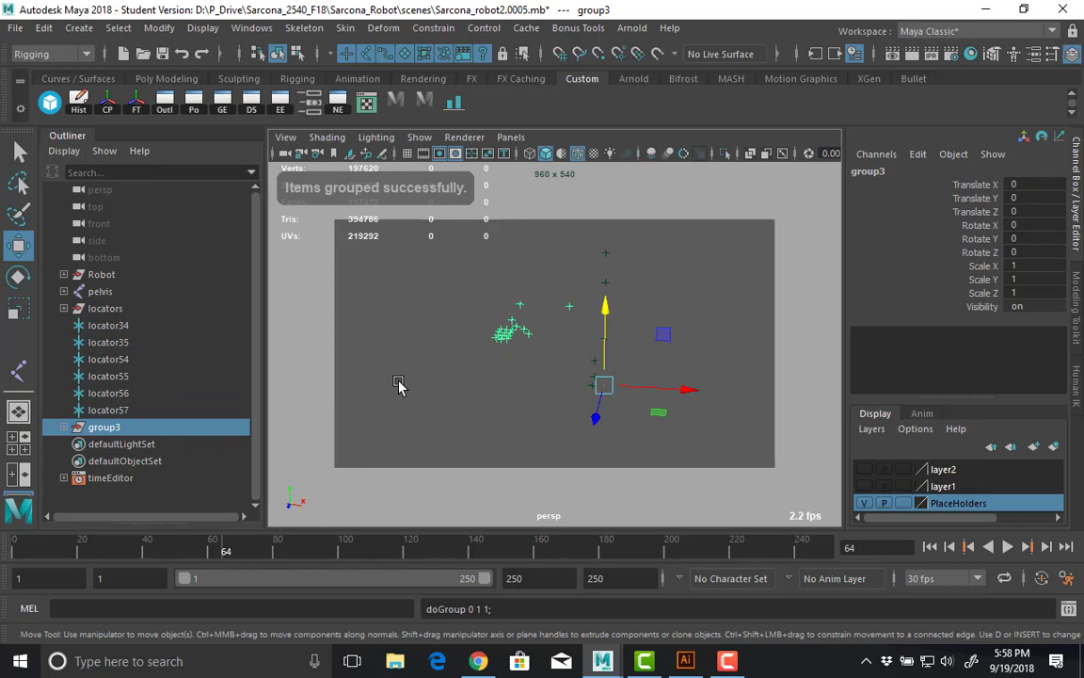
key("ctrl+z")
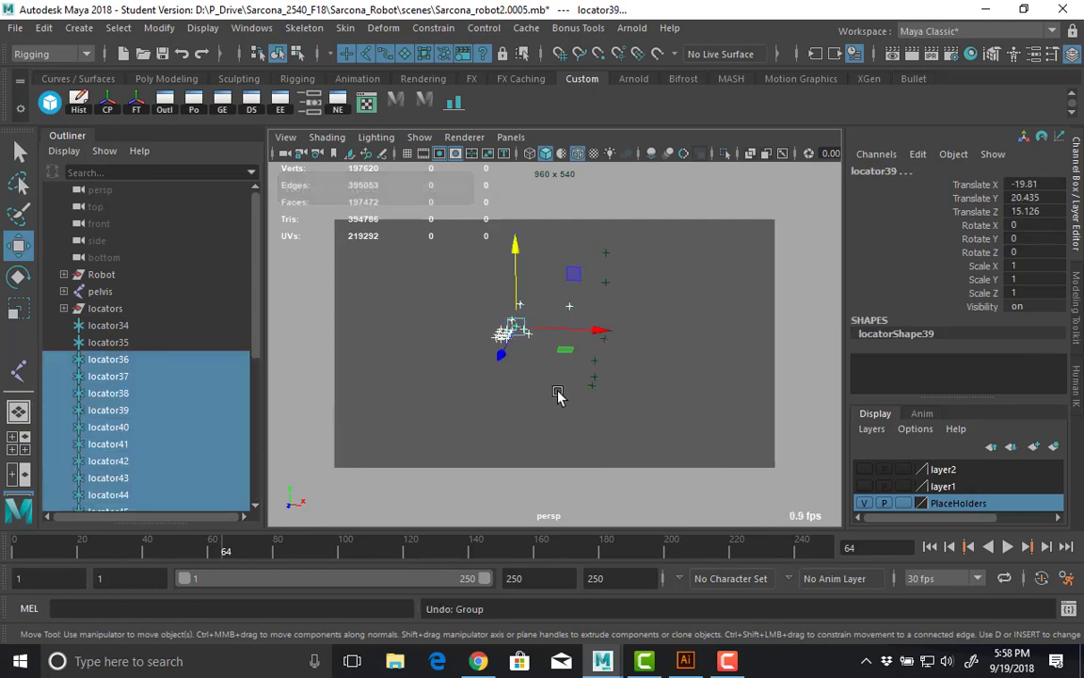
key("ctrl+z")
Group the right-side arm and leg locators, and mirror a duplicate of the group by setting its Scale X to -1.
key("ctrl+g")
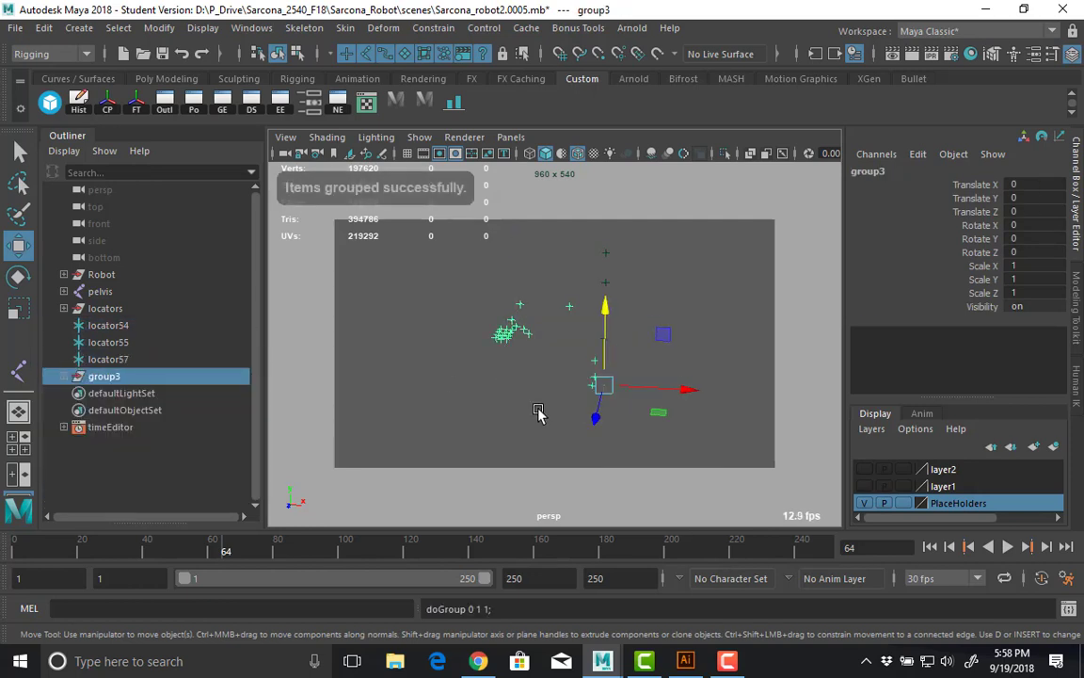
key("ctrl+g")
type("r")
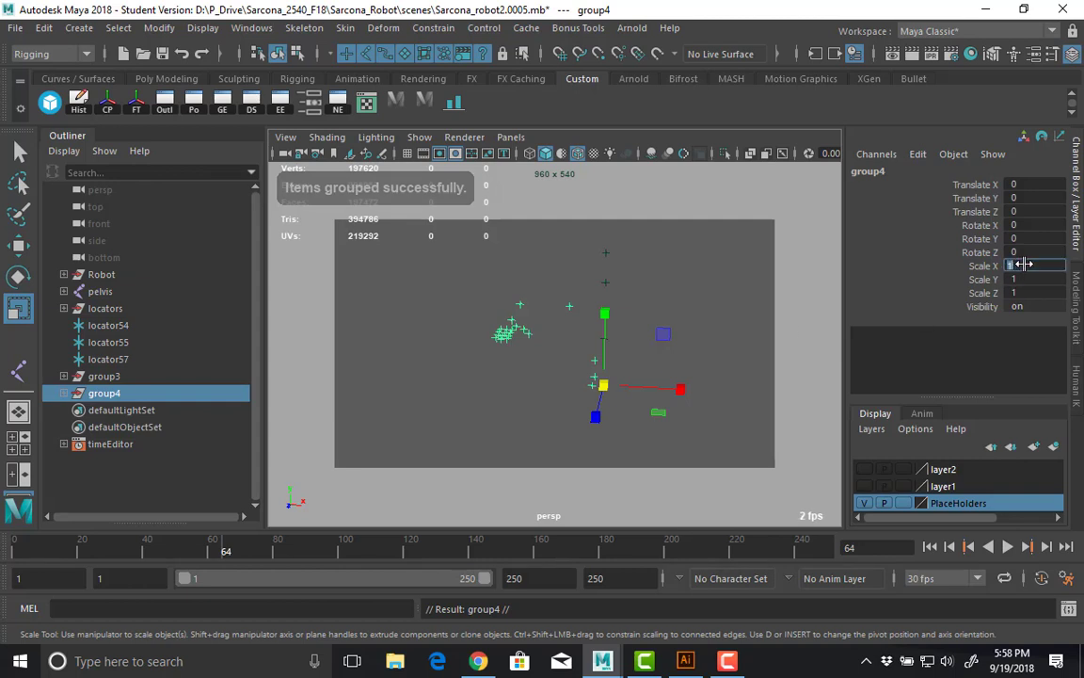
type("-1")
key("Return")
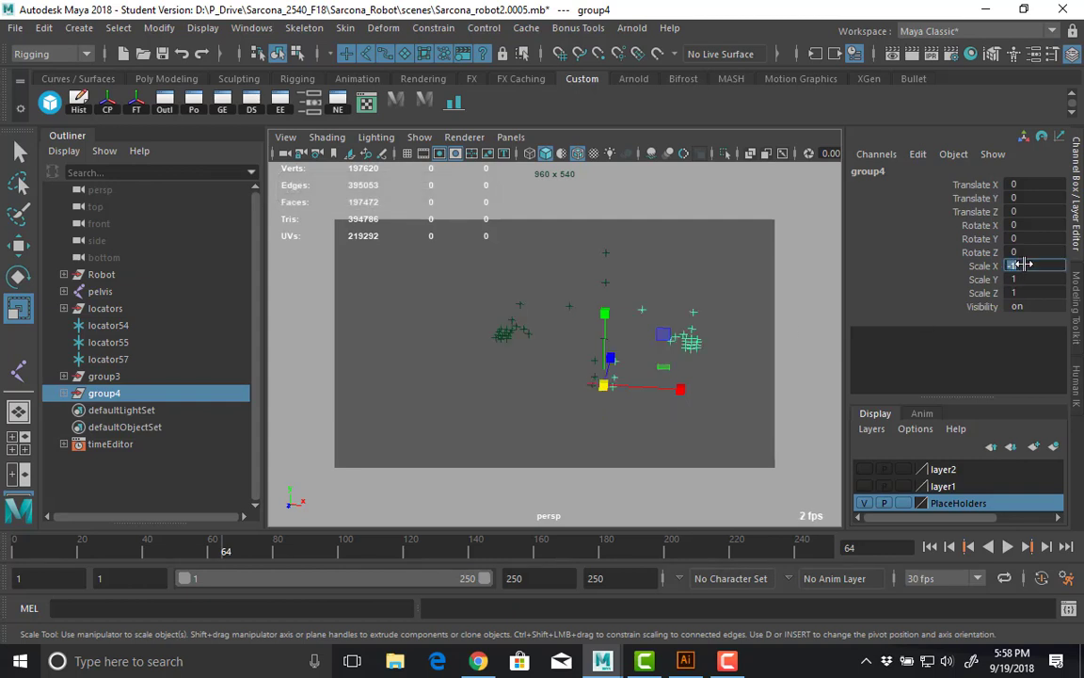
Show polygons again and examine how the mirrored locators line up with the left hand's finger joints.
left_click_drag(716, 354, 708, 395, "alt")
middle_click_drag(709, 395, 681, 439, "alt")
left_click_drag(607, 410, 726, 406, "alt")
right_click_drag(725, 406, 723, 269, "alt")
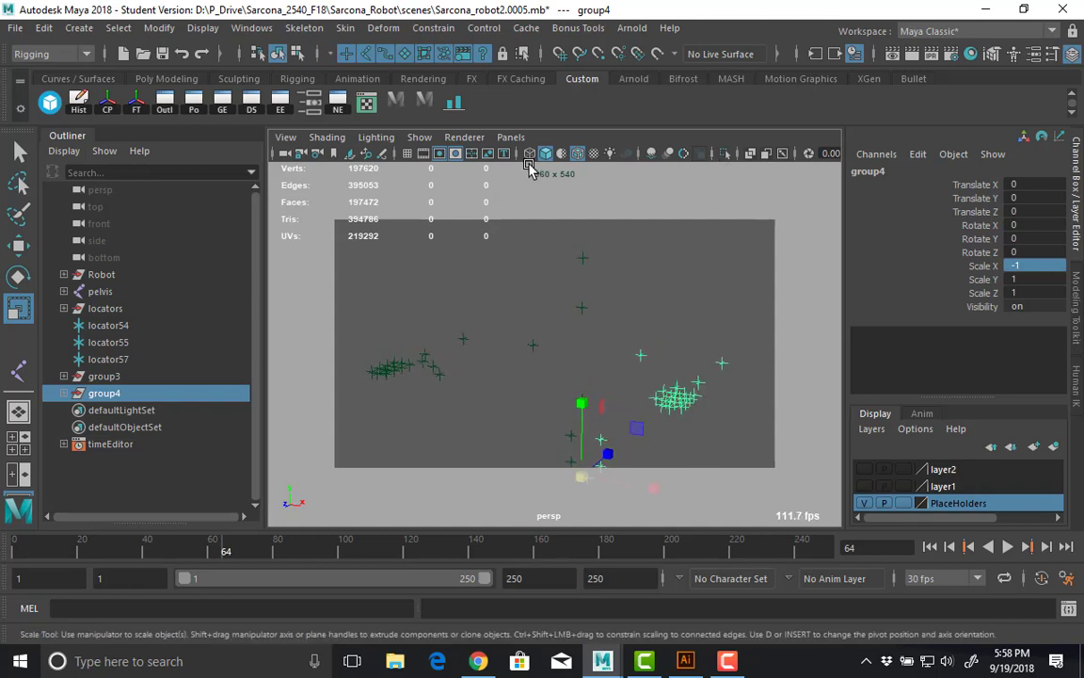
left_click(424, 148)
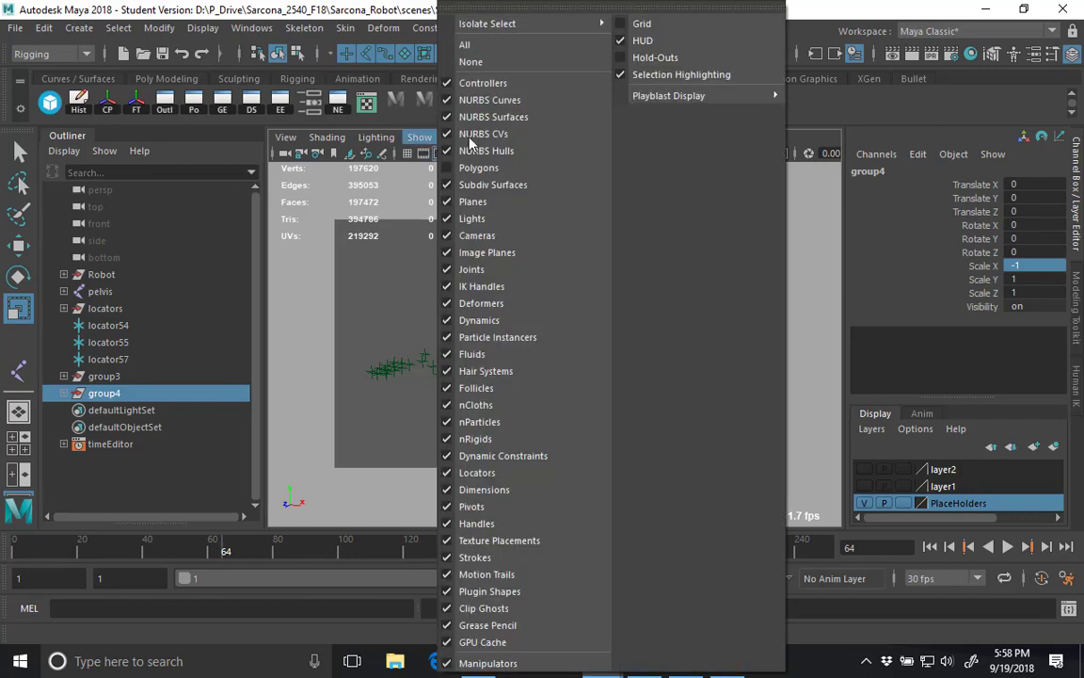
left_click(475, 168)
middle_click_drag(525, 193, 478, 179, "alt")
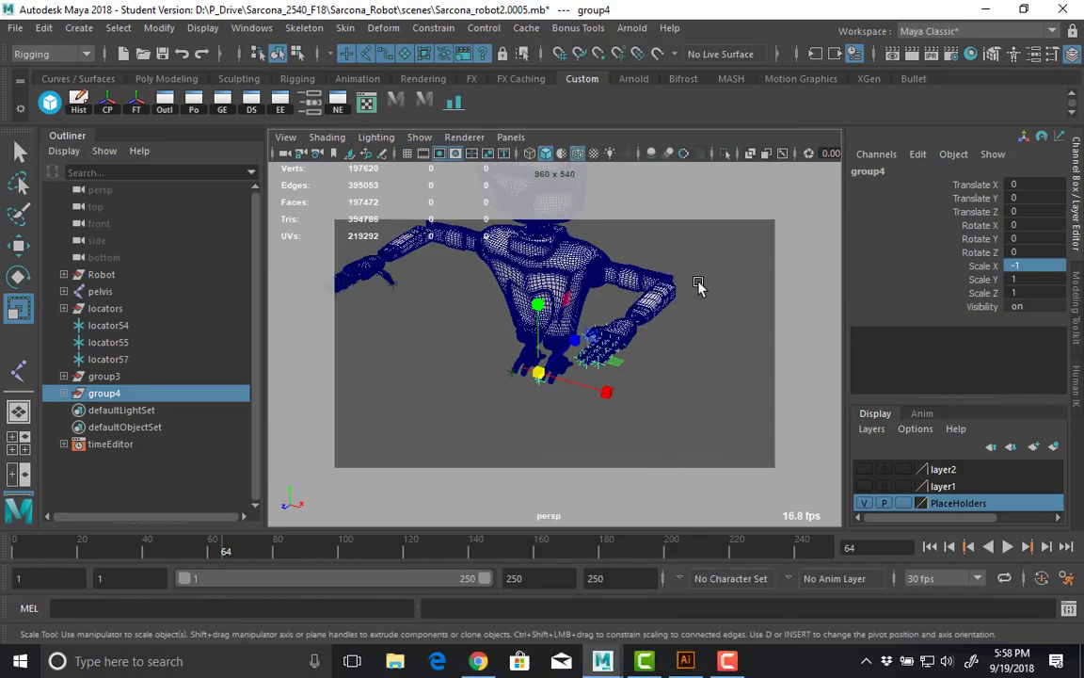
right_click_drag(627, 252, 679, 310, "alt")
middle_click_drag(679, 309, 593, 287, "alt")
right_click_drag(593, 287, 645, 291, "alt")
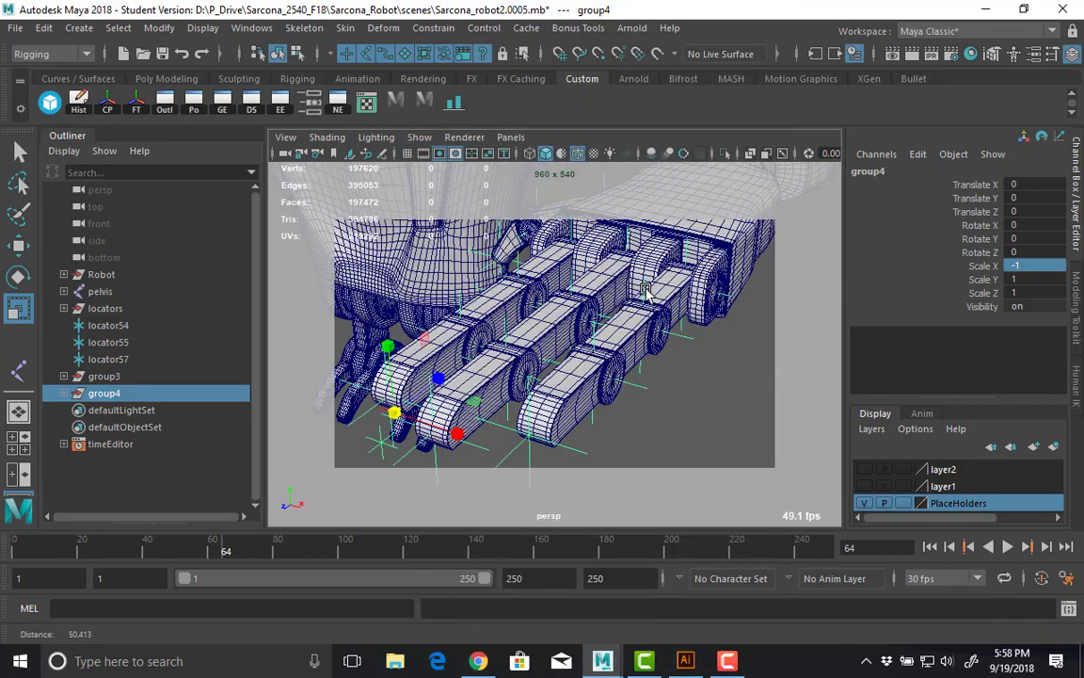
left_click_drag(646, 292, 628, 292, "alt")
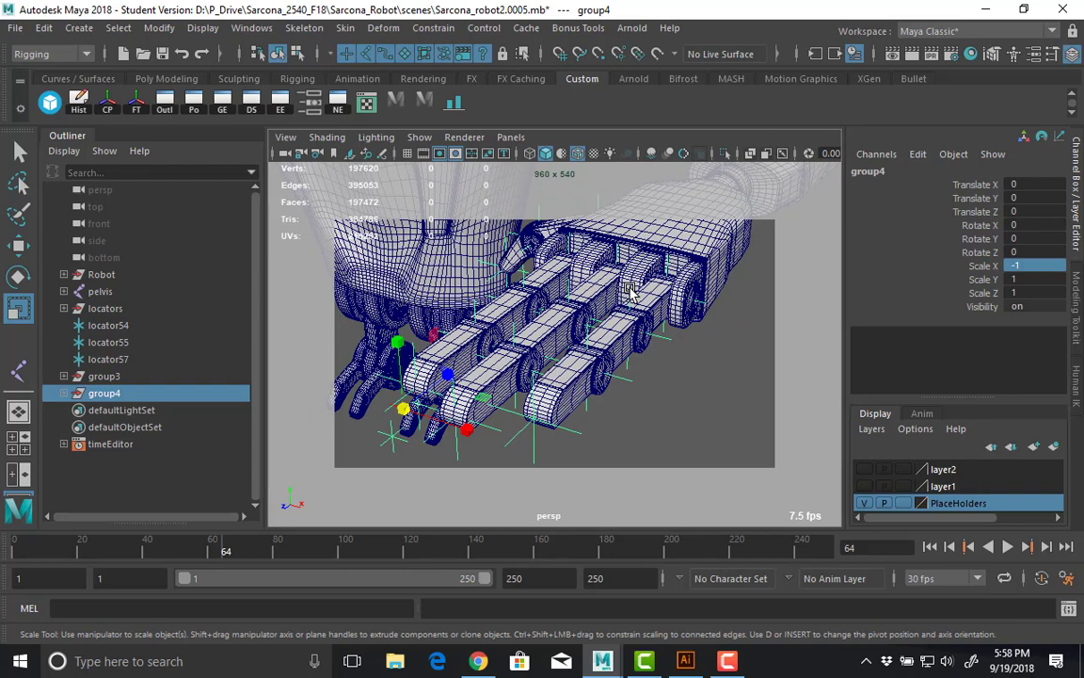
Try raising the left hand's middle pinky segment to Translate Y 0.232 and undo the move.
left_click(621, 325)
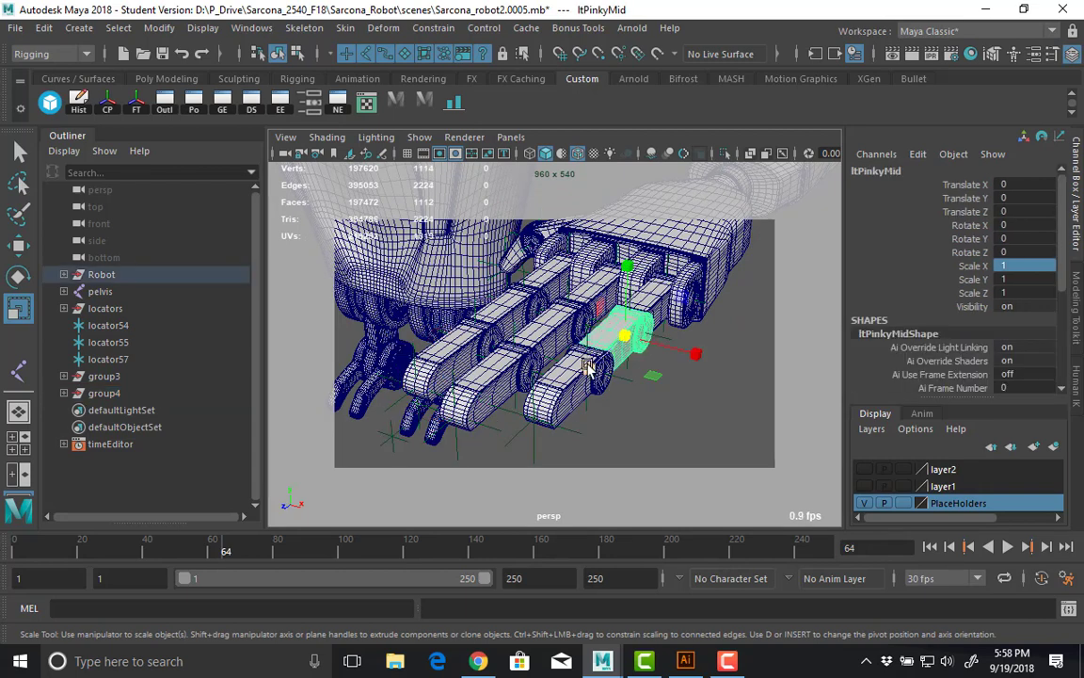
key("w")
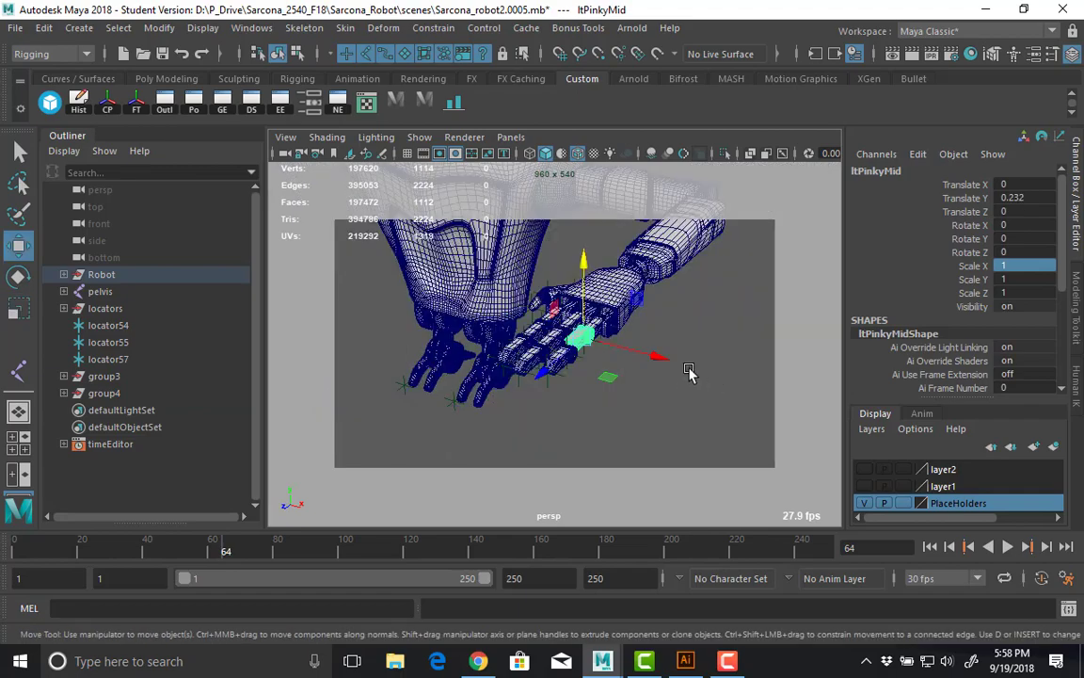
right_click_drag(610, 366, 791, 341, "alt")
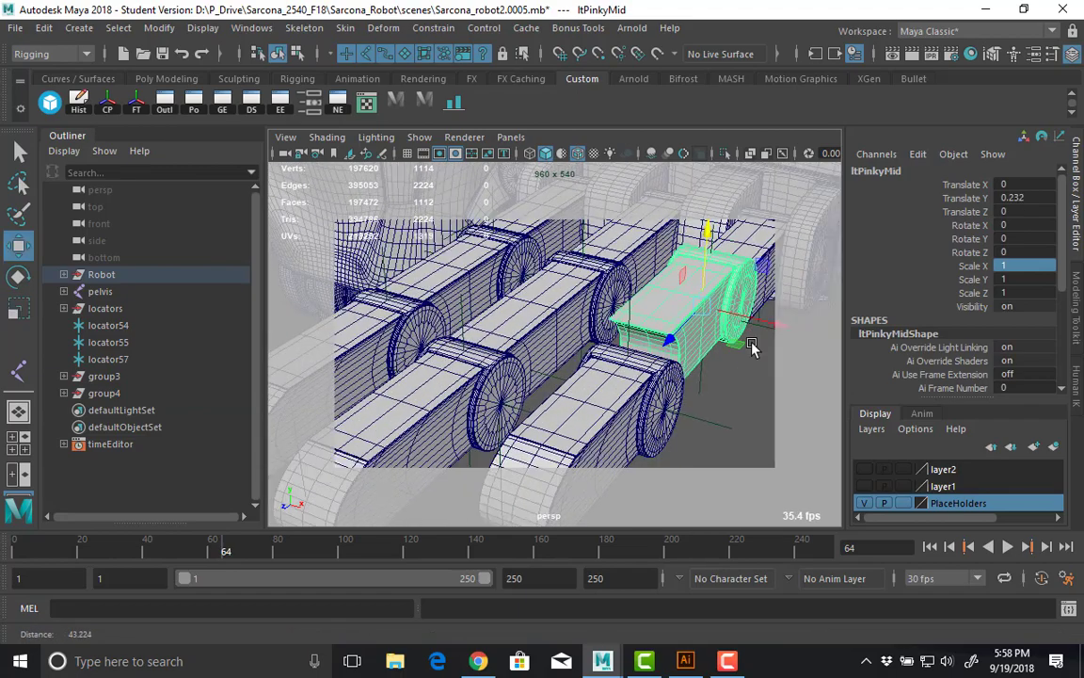
left_click_drag(752, 347, 648, 339, "alt")
key("f")
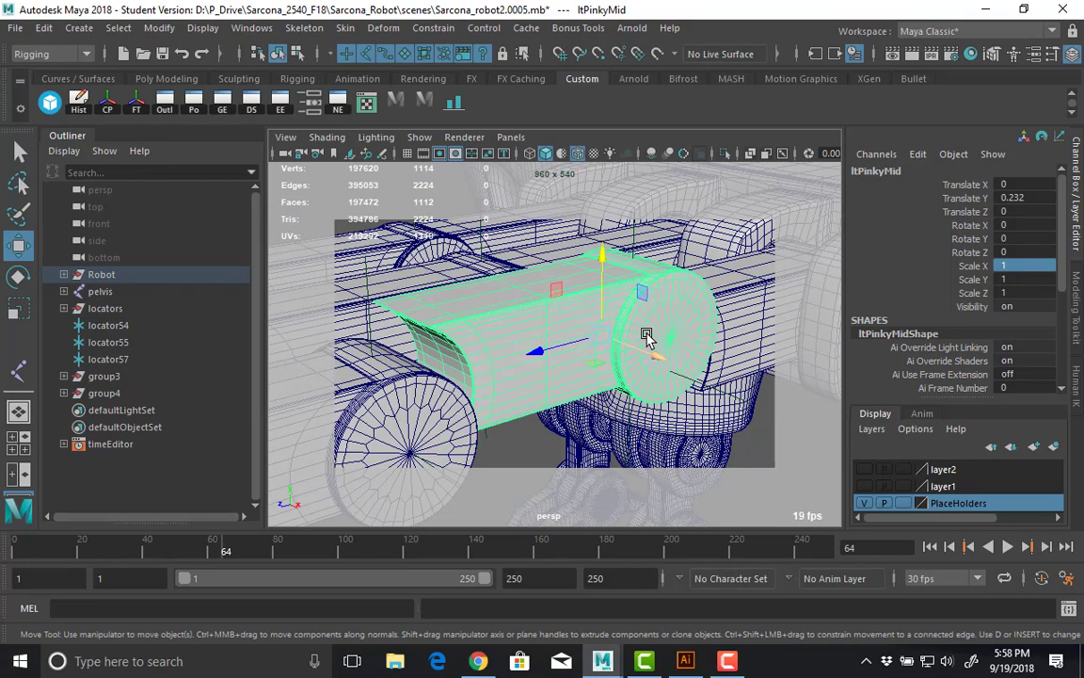
key("ctrl+z")
right_click_drag(670, 334, 395, 305, "alt")
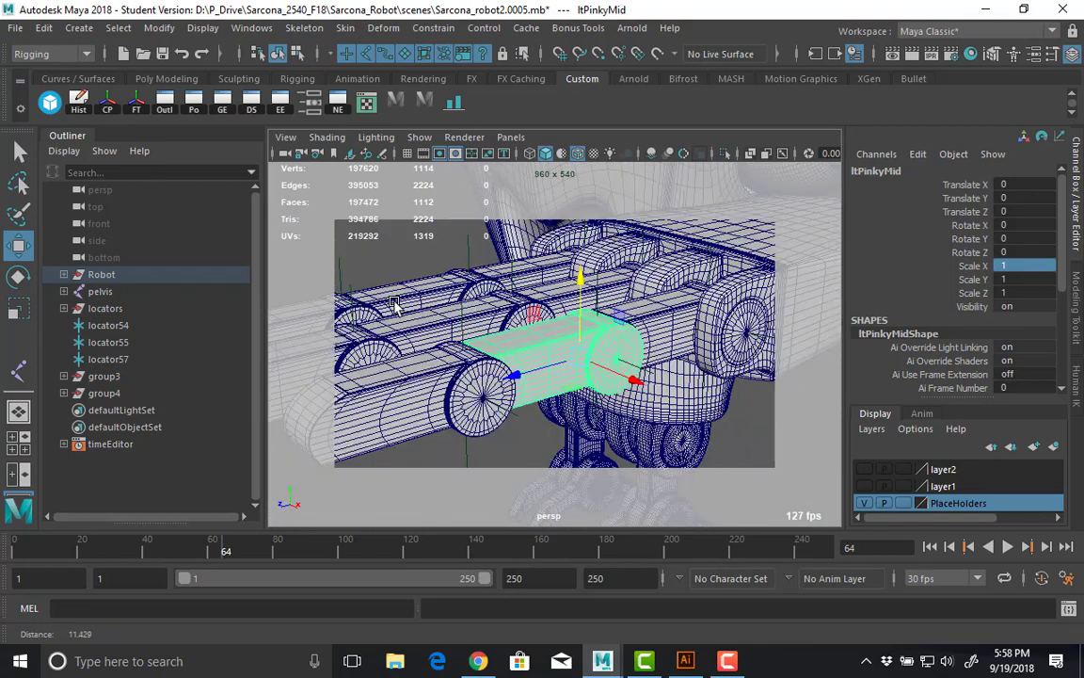
Clear the selection and hide polygons in the perspective view to leave only the locators displayed.
left_click_drag(395, 306, 491, 309, "alt")
right_click_drag(491, 309, 682, 205, "alt")
left_click_drag(682, 205, 590, 275, "alt")
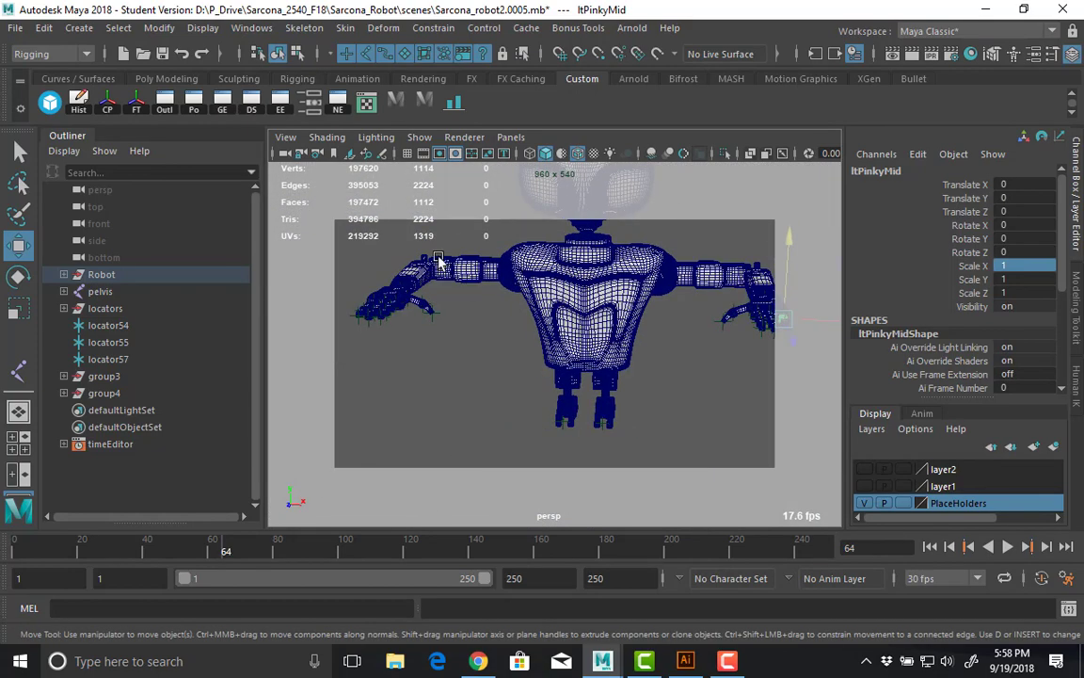
left_click(397, 227)
middle_click_drag(453, 195, 459, 212, "alt")
left_click(420, 137)
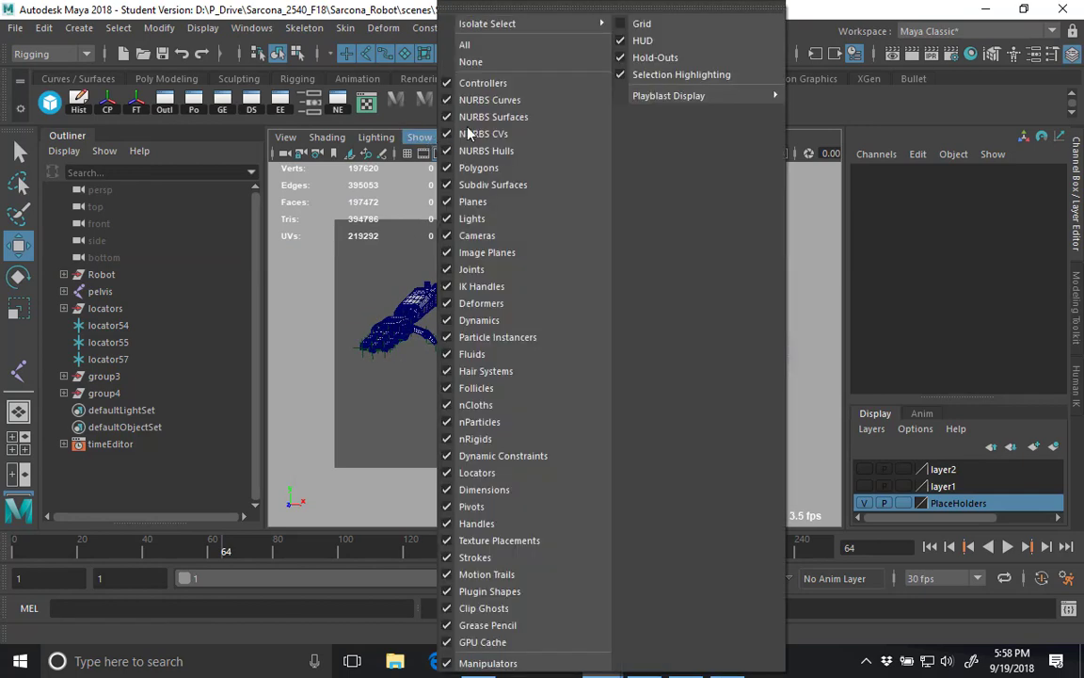
left_click(484, 171)
left_click_drag(511, 271, 574, 341, "alt")
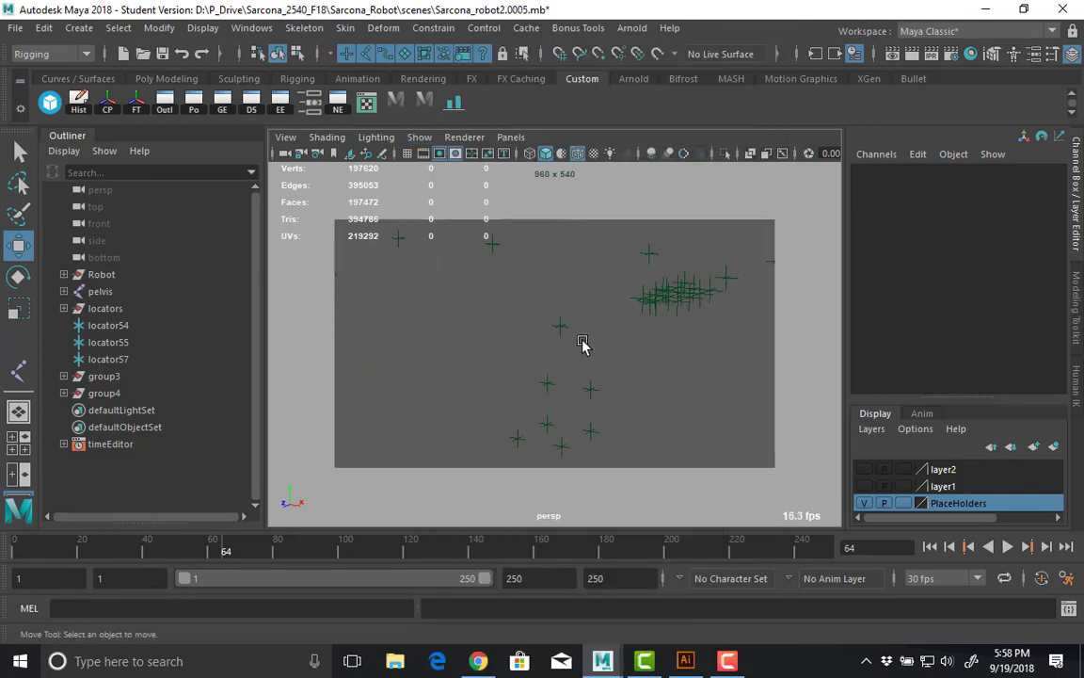
Start a skeleton with the Create Joints tool by snapping its root joint to the pelvis locator.
left_click(303, 28)
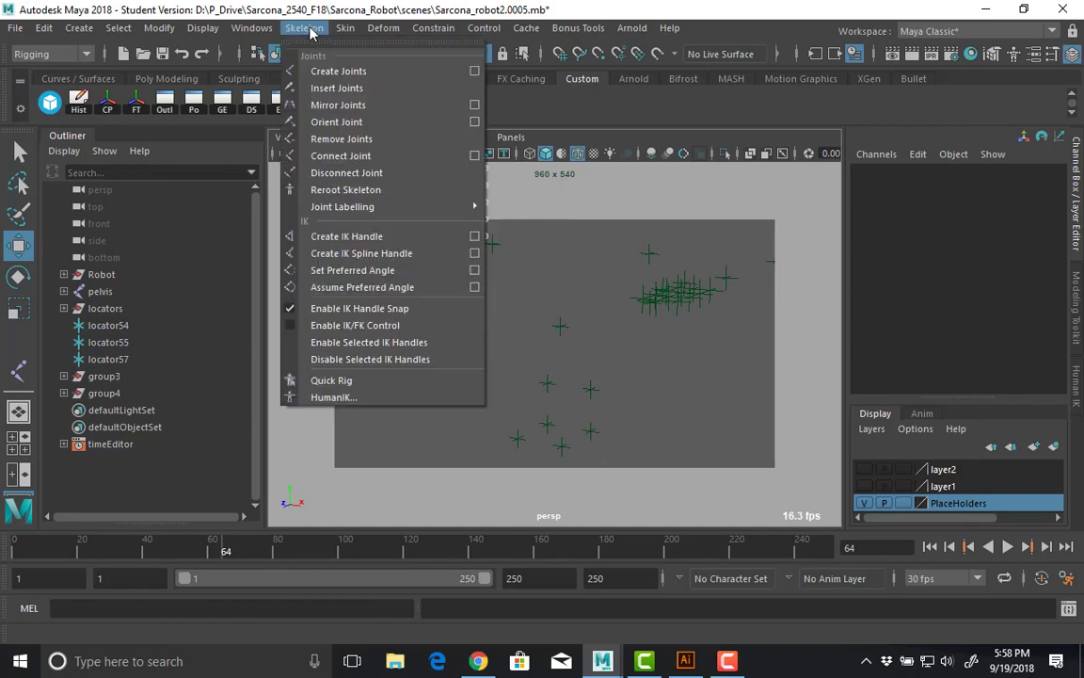
left_click(356, 72)
left_click_drag(542, 276, 666, 281, "alt")
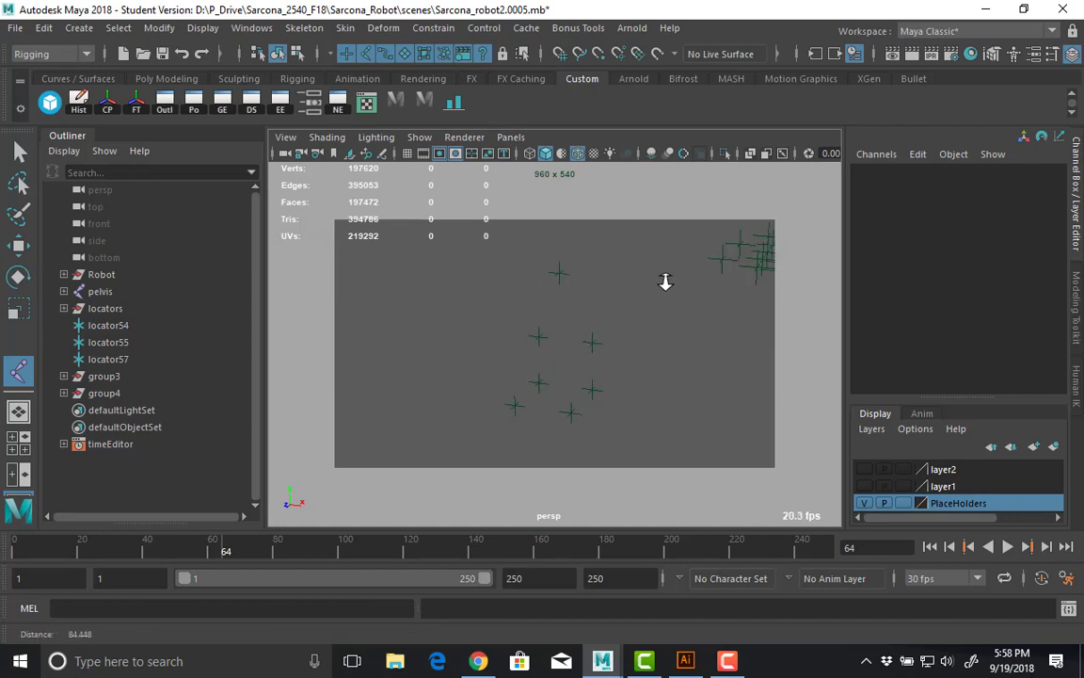
right_click_drag(665, 281, 715, 282, "alt")
middle_click_drag(597, 282, 600, 336, "alt")
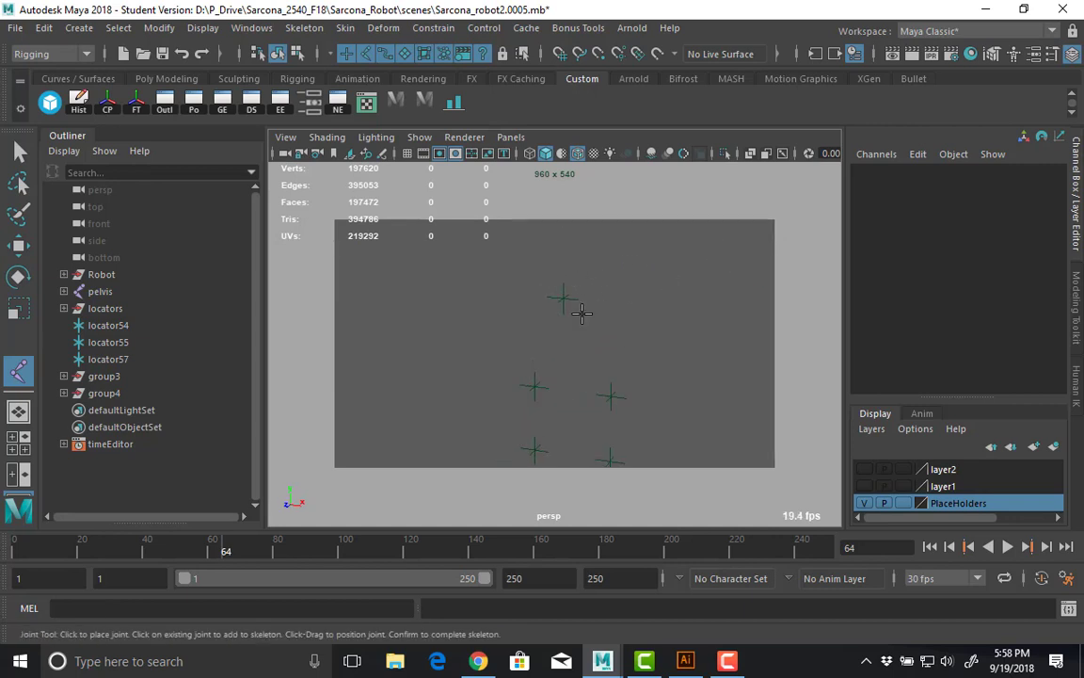
left_click(563, 299)
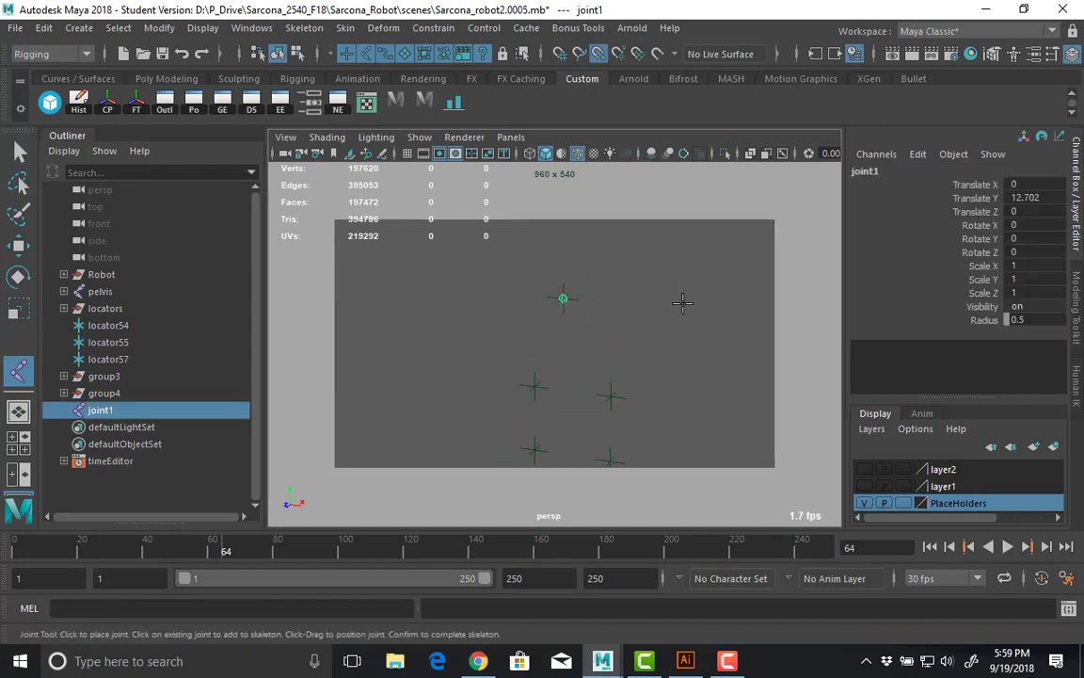
Extend the chain from the pelvis with joints snapped to the hip, ankle and toe locators of the leg on the negative X side.
left_click(534, 381)
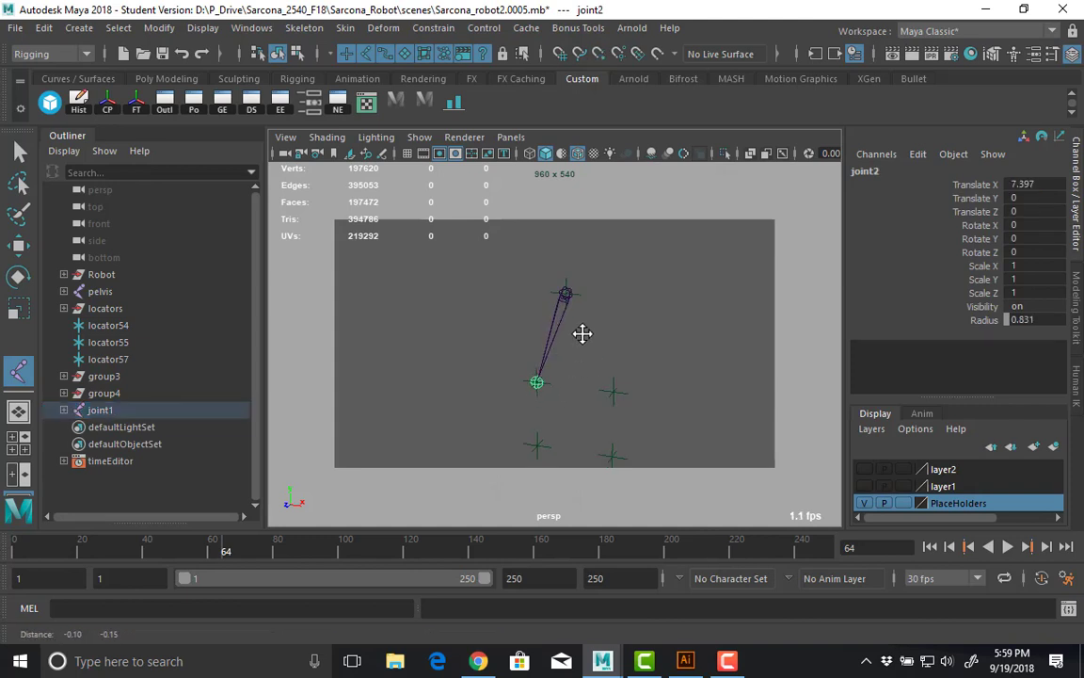
left_click_drag(580, 331, 559, 365, "alt")
left_click(561, 345)
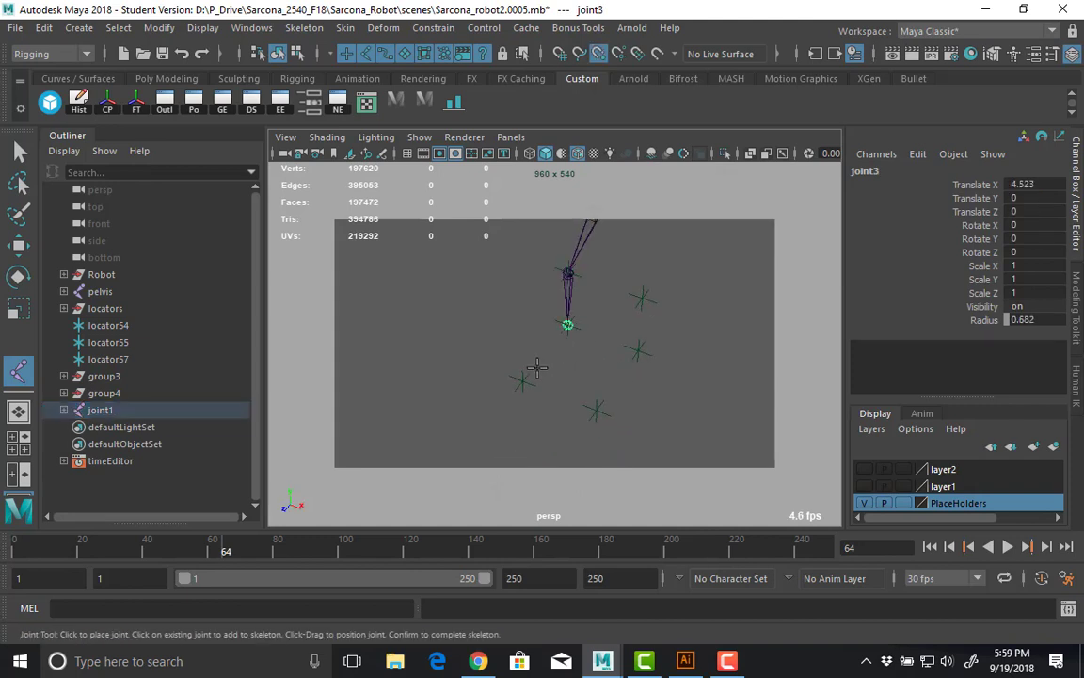
left_click(524, 377)
mouse_move(543, 268)
left_mouse_down("alt")
mouse_move(557, 315)
mouse_move(598, 304)
mouse_move(554, 287)
left_mouse_up("alt")
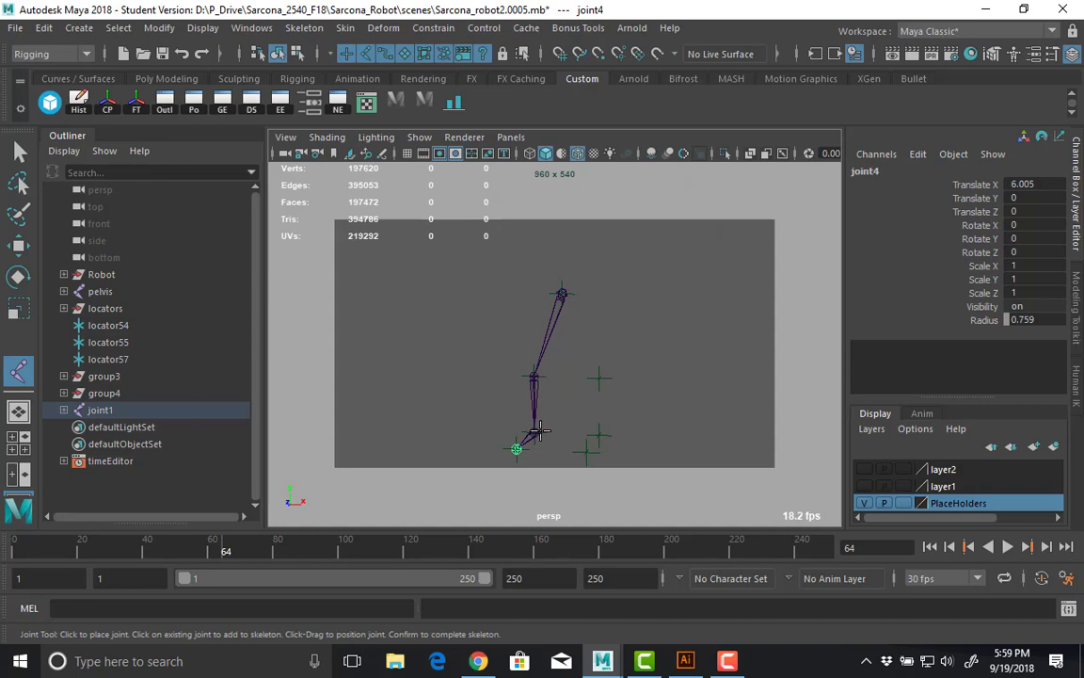
left_click_drag(548, 433, 506, 442, "alt")
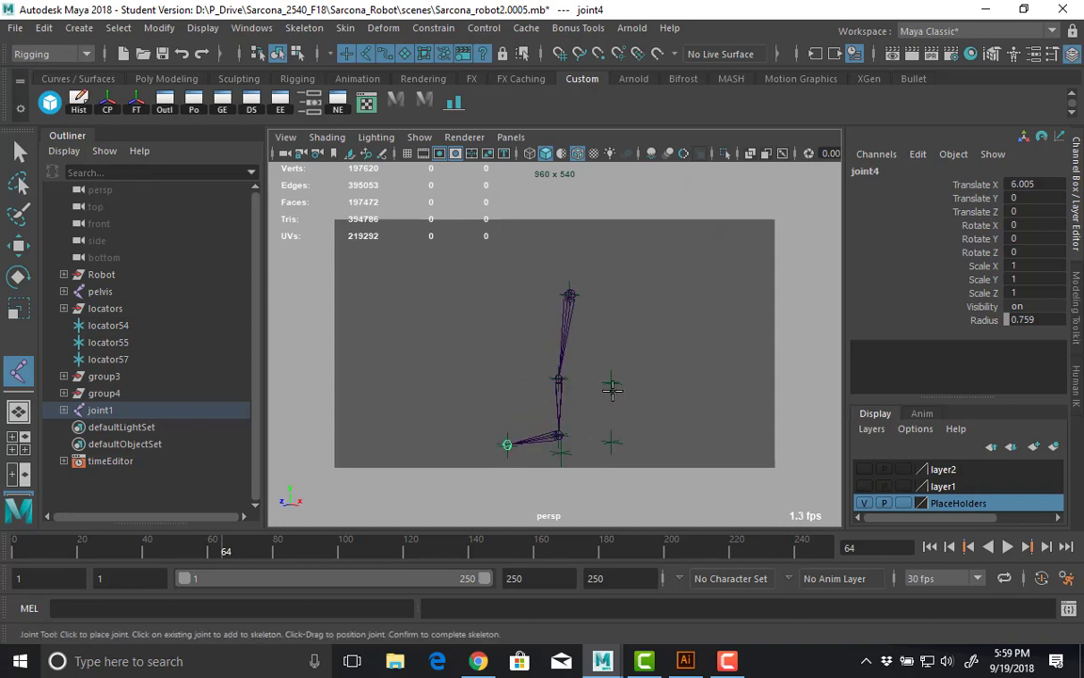
Branch an arm chain from the pelvis joint by snapping joints to the negative X side's shoulder, elbow and wrist locators.
key("Up")
key("Up")
key("Up")
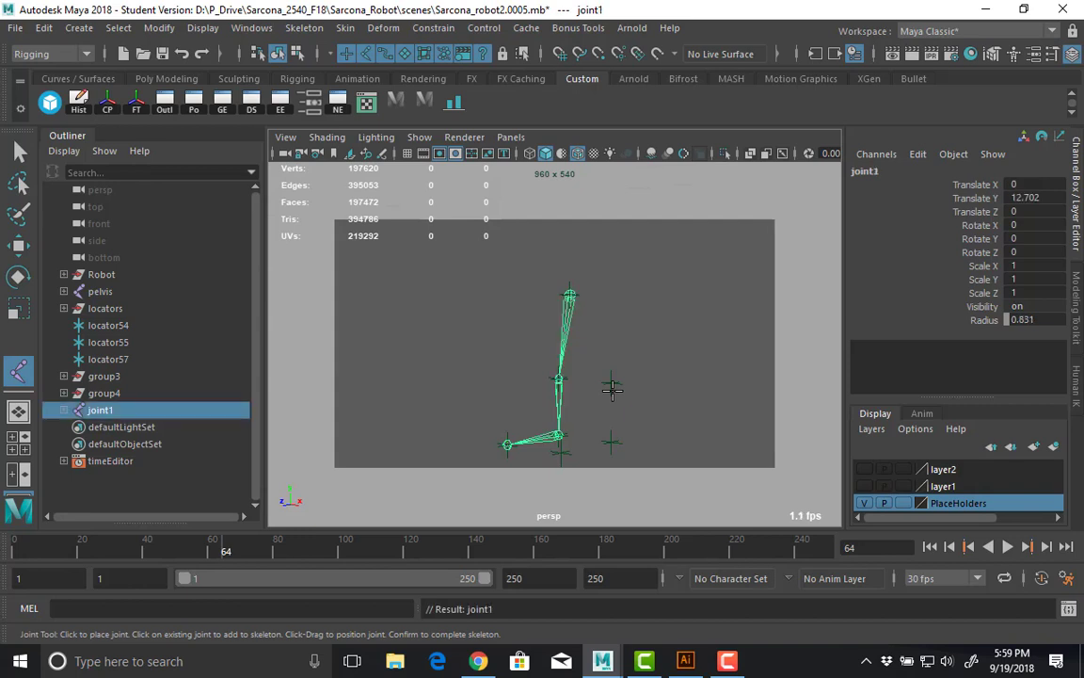
left_click_drag(605, 421, 643, 373, "alt")
left_click(499, 291)
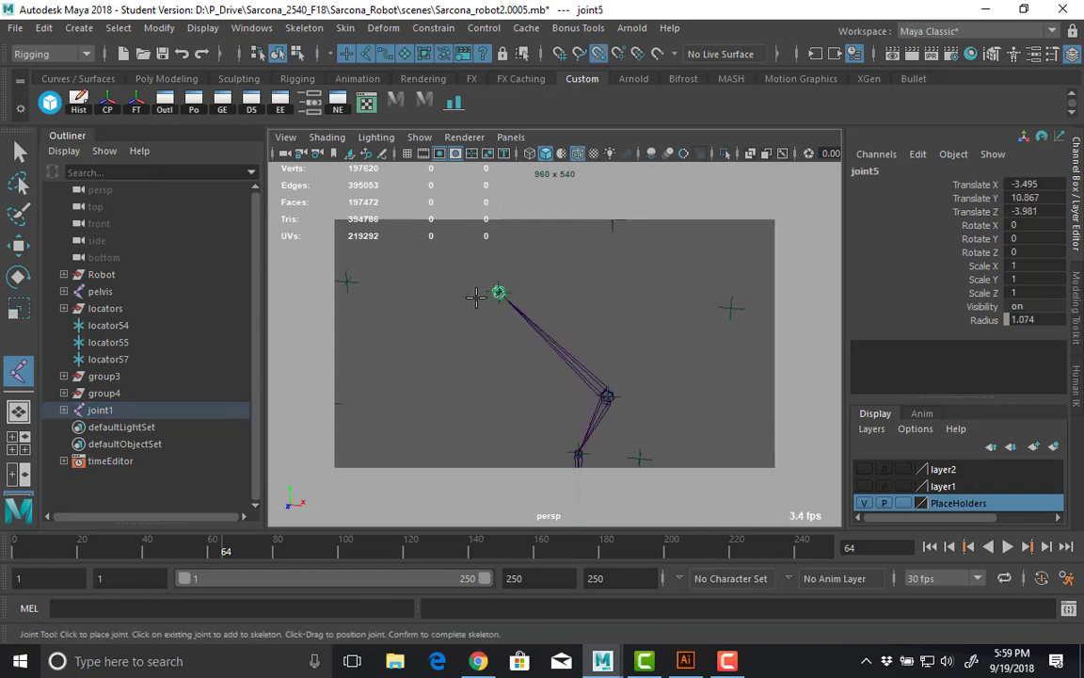
middle_click_drag(672, 342, 838, 380, "alt")
key("v")
left_click(511, 317)
left_click_drag(511, 318, 598, 322, "alt")
left_click(598, 322)
Continue from the wrist with four joints snapped to the locators of the finger farthest from the thumb.
right_click_drag(442, 371, 666, 367, "alt")
left_click_drag(666, 367, 521, 338, "alt")
right_click_drag(521, 339, 579, 353, "alt")
left_click_drag(579, 353, 525, 363, "alt")
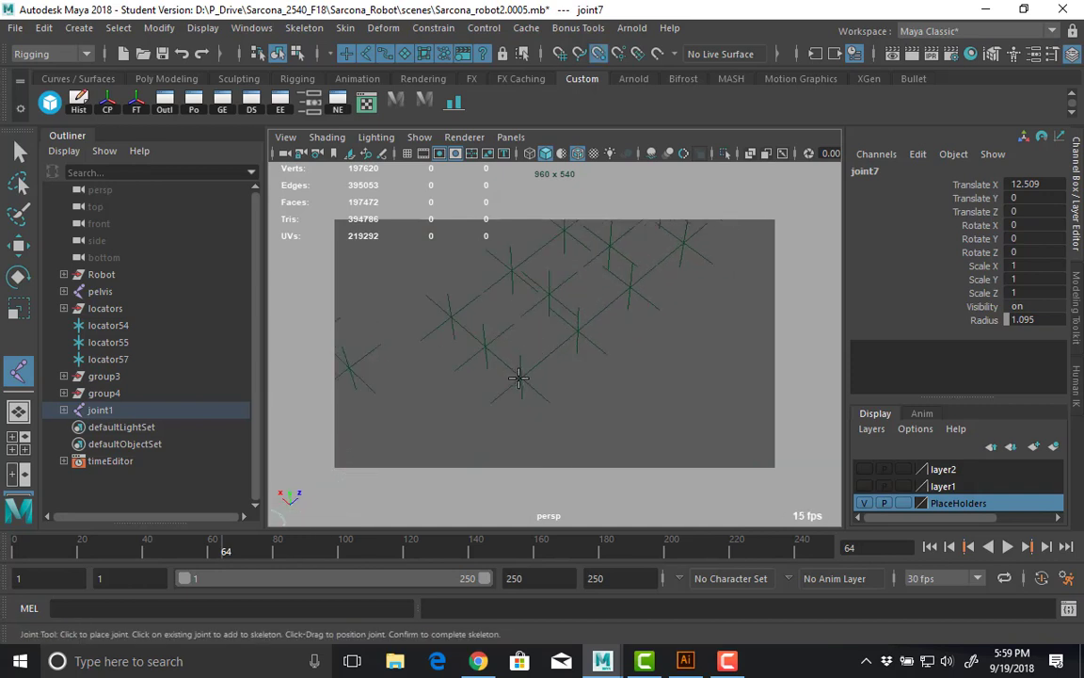
left_click(521, 376)
left_click(578, 330)
left_click(630, 286)
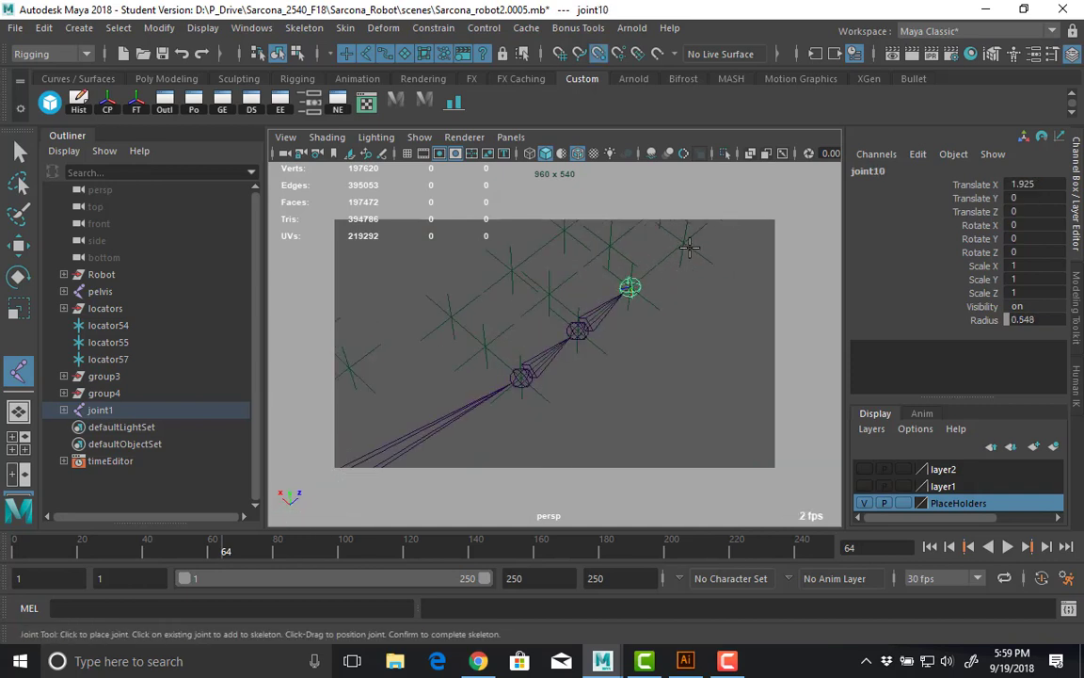
left_click(685, 239)
middle_click_drag(700, 271, 701, 300, "alt")
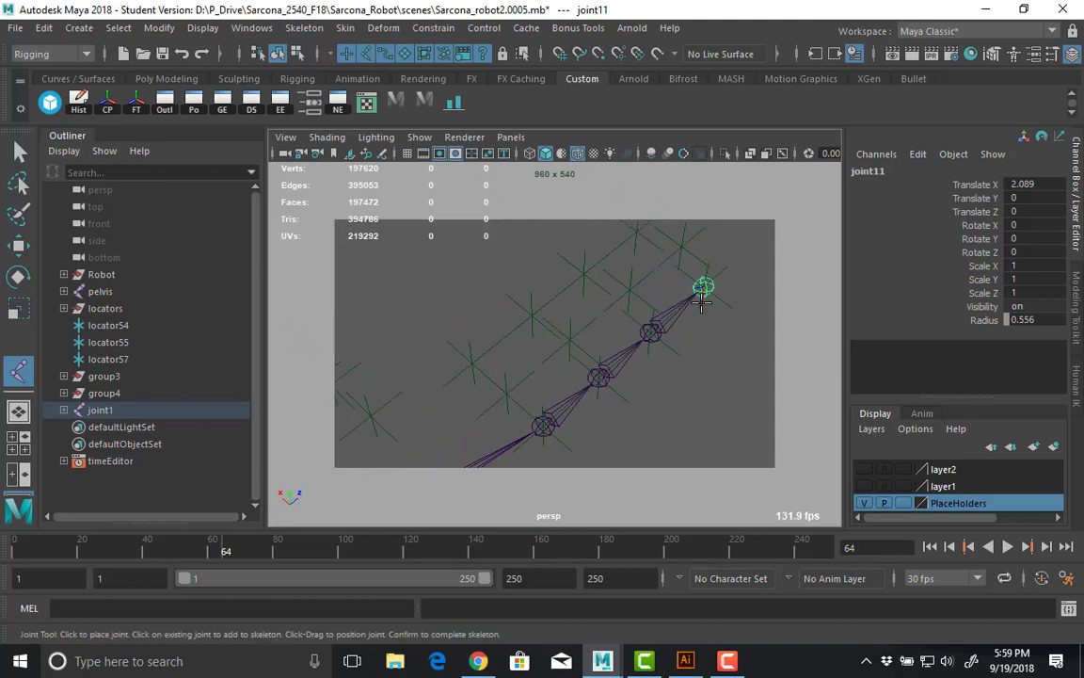
Branch from the wrist joint again and snap four joints to the middle finger's locators.
key("Return")
key("Up")
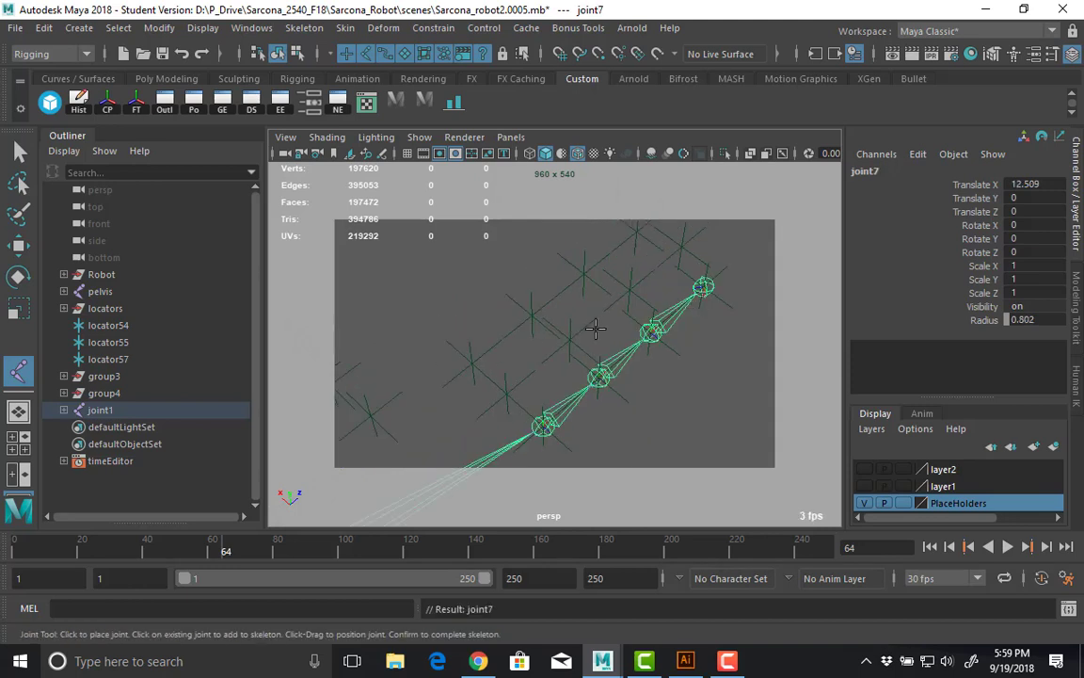
right_click_drag(594, 327, 466, 331, "alt")
left_click(502, 399)
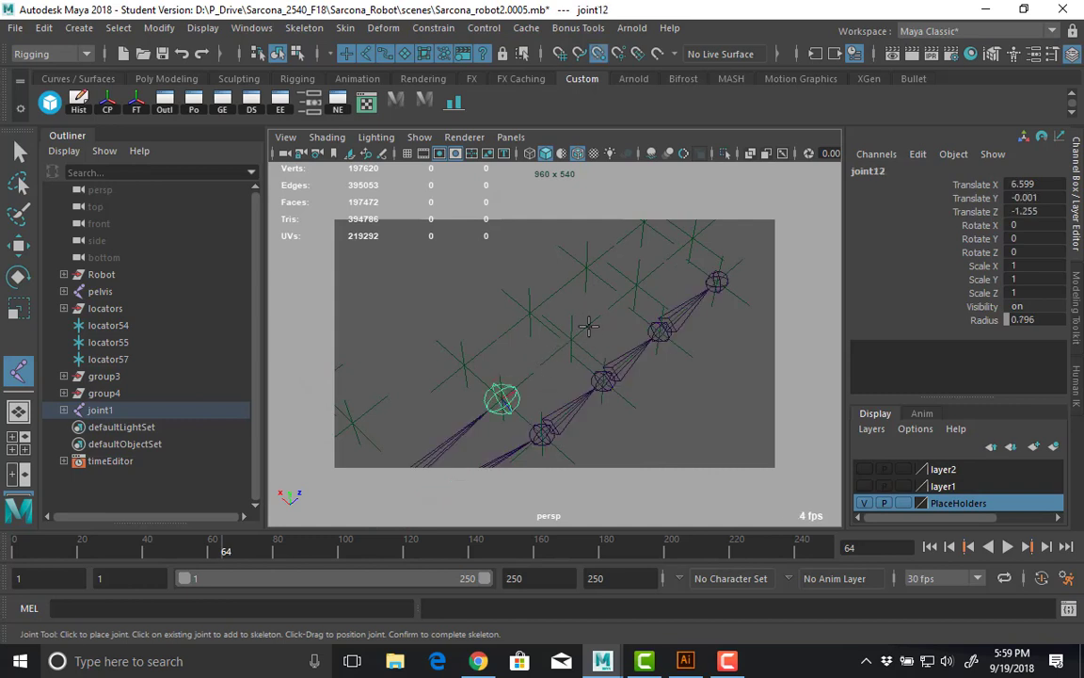
left_click(571, 339)
left_click(636, 284)
left_click(693, 237)
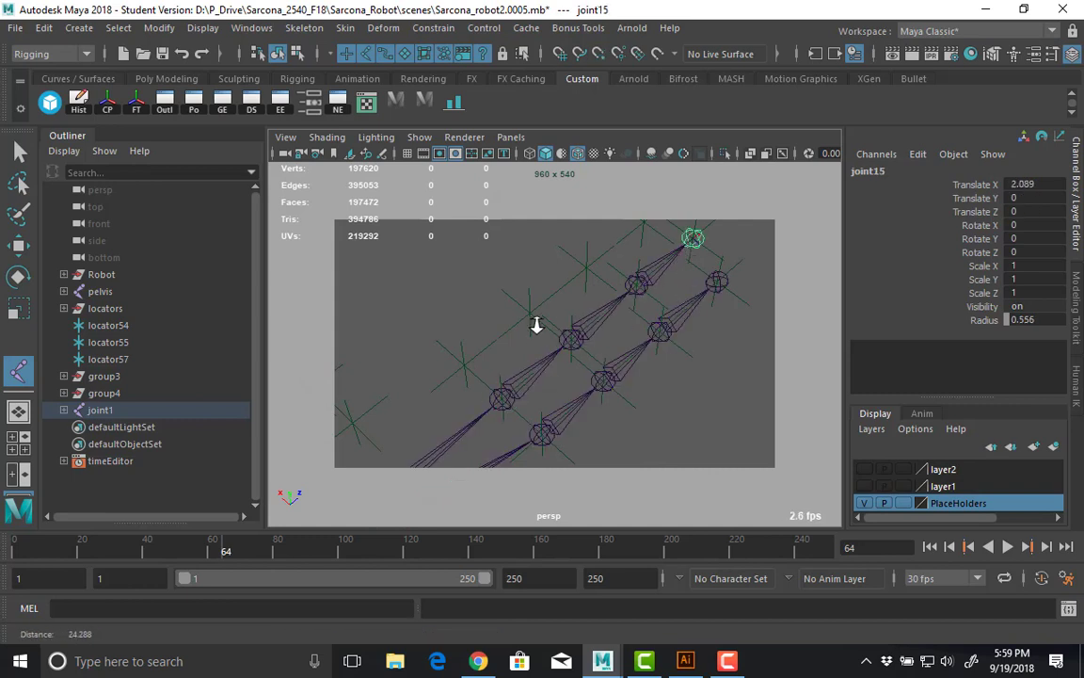
Return to the wrist joint and branch a four-joint chain along the locators of the finger nearest the thumb.
right_click_drag(534, 325, 449, 327, "alt")
middle_click_drag(471, 328, 546, 264, "alt")
key("Up")
key("Up")
key("Up")
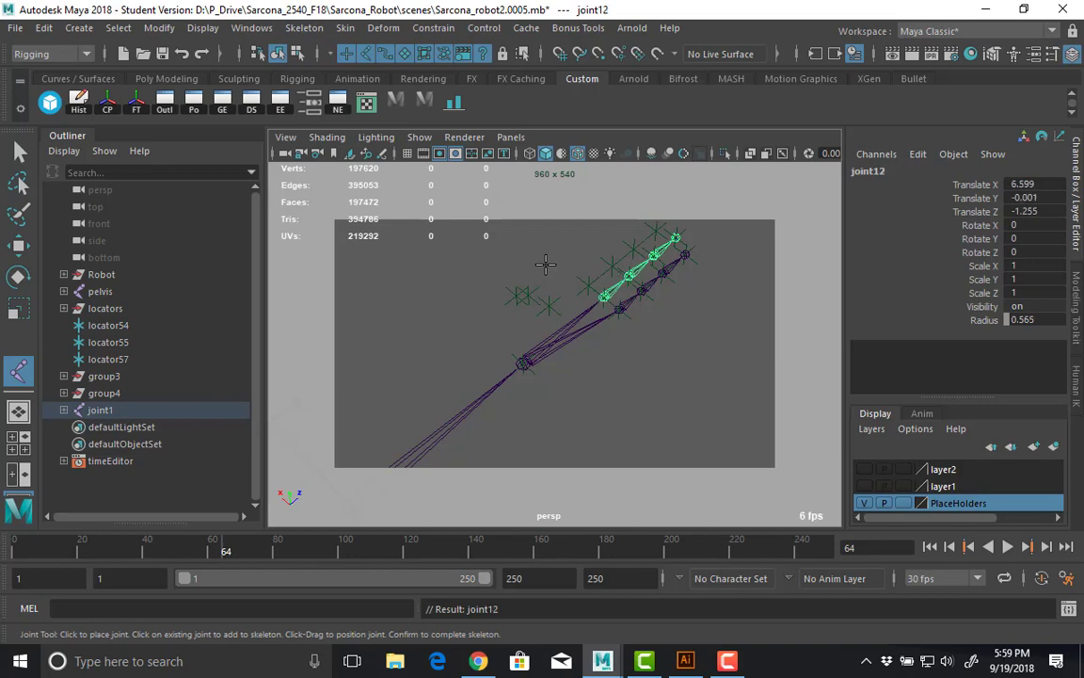
key("Up")
right_click_drag(545, 272, 819, 274, "alt")
middle_click_drag(653, 320, 608, 463, "alt")
left_click(593, 344)
left_click(646, 301)
left_click(692, 259)
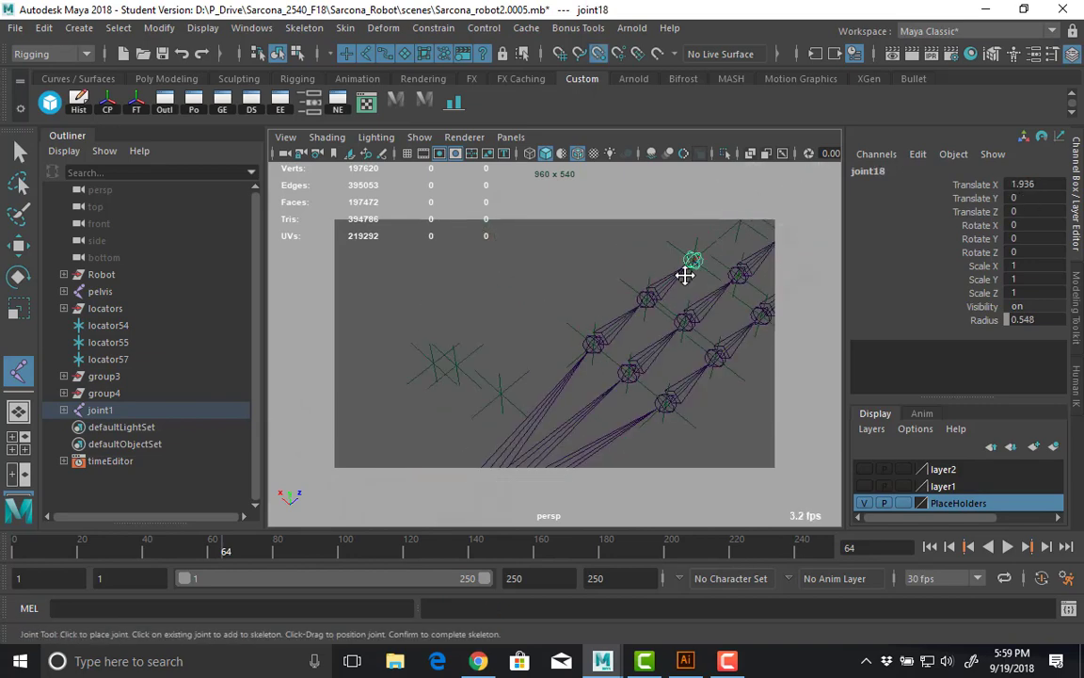
middle_click_drag(685, 276, 629, 334, "alt")
left_click(685, 276)
Branch the thumb from the wrist joint with three joints snapped to the thumb locators.
right_click_drag(589, 384, 411, 379, "alt")
middle_click_drag(511, 344, 550, 254, "alt")
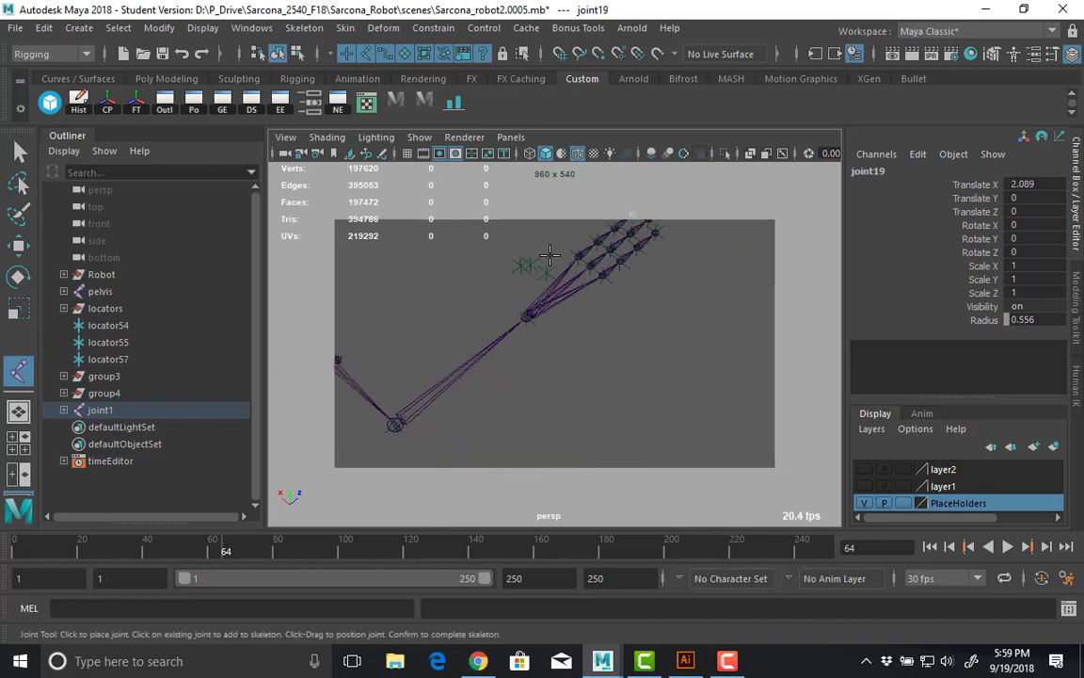
key("Up")
key("Up")
key("Up")
key("Up")
left_click_drag(524, 294, 469, 286, "alt")
left_click(463, 282)
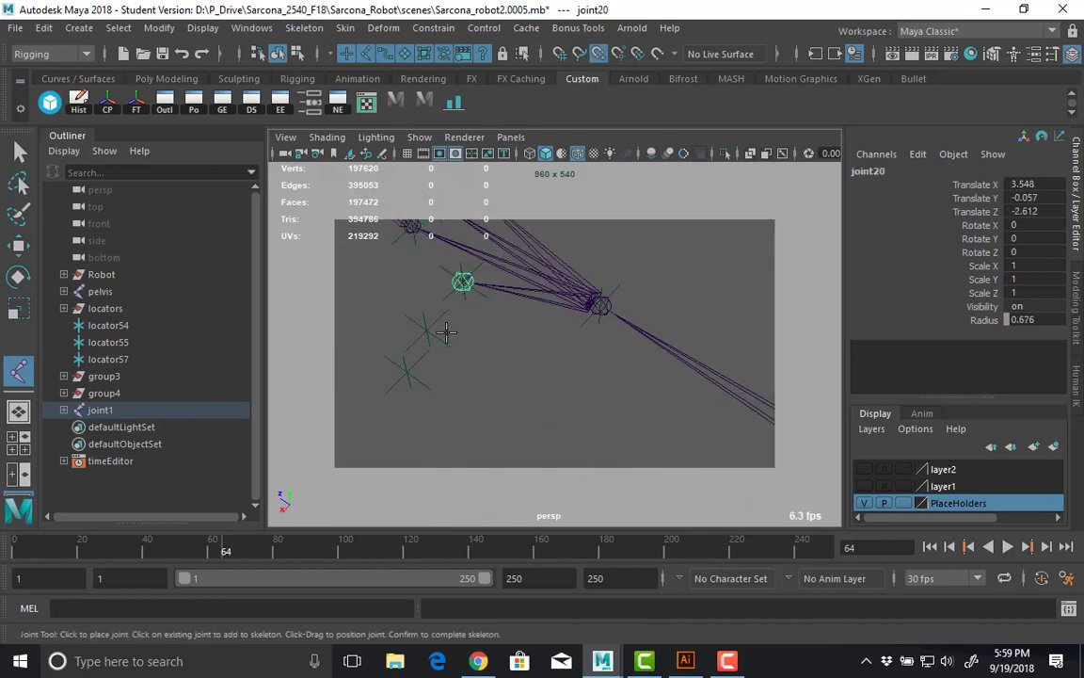
left_click(426, 330)
left_click(407, 373)
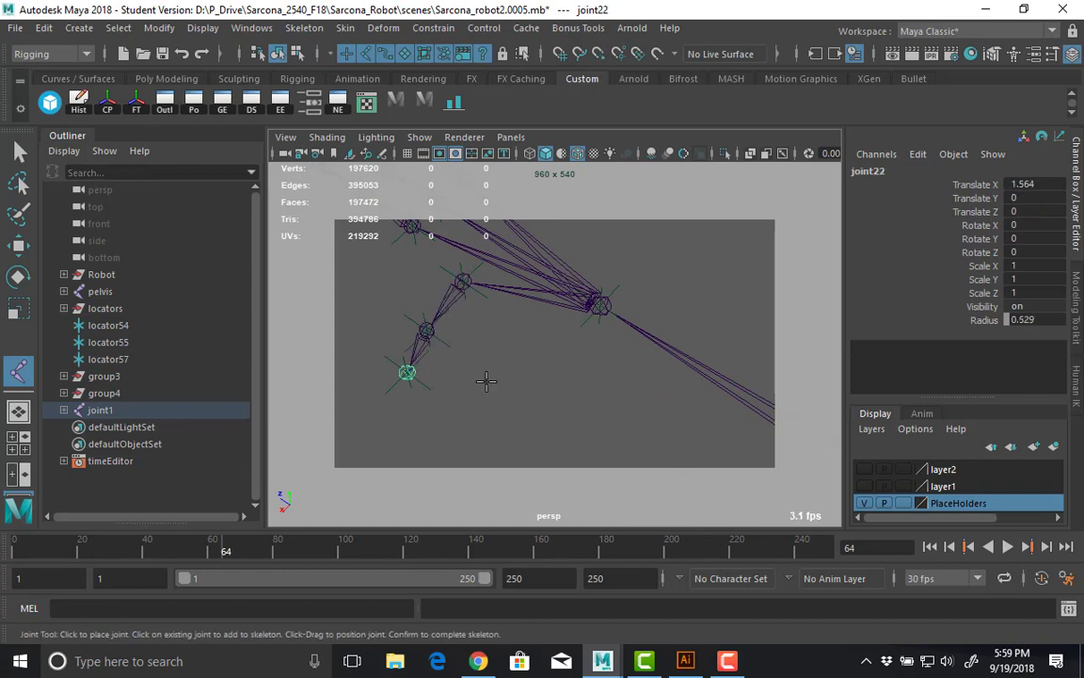
Branch from the pelvis joint up to the neck and head locators, finish the skeleton and clear the selection.
left_click_drag(382, 368, 515, 386, "alt")
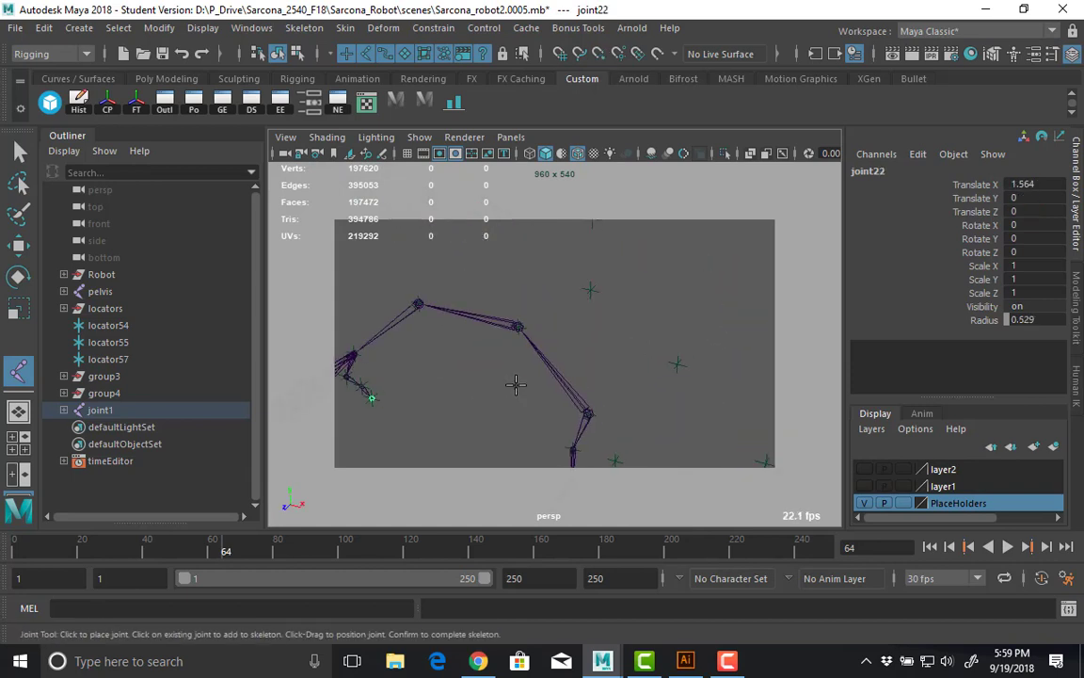
key("Return")
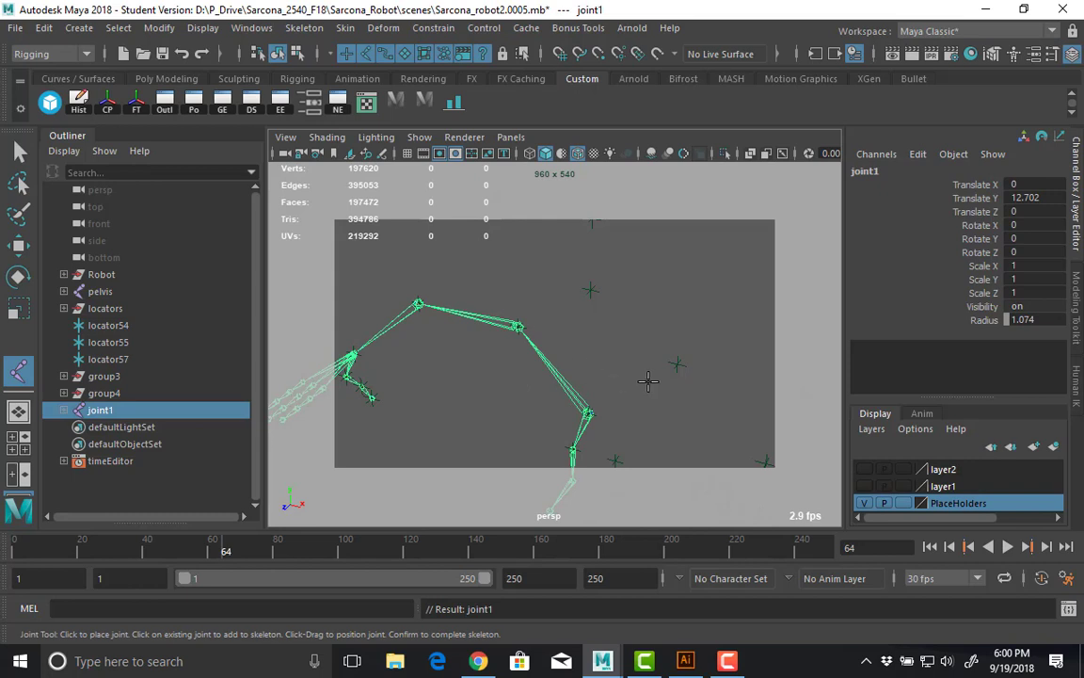
left_click_drag(713, 367, 649, 400, "alt")
key("v")
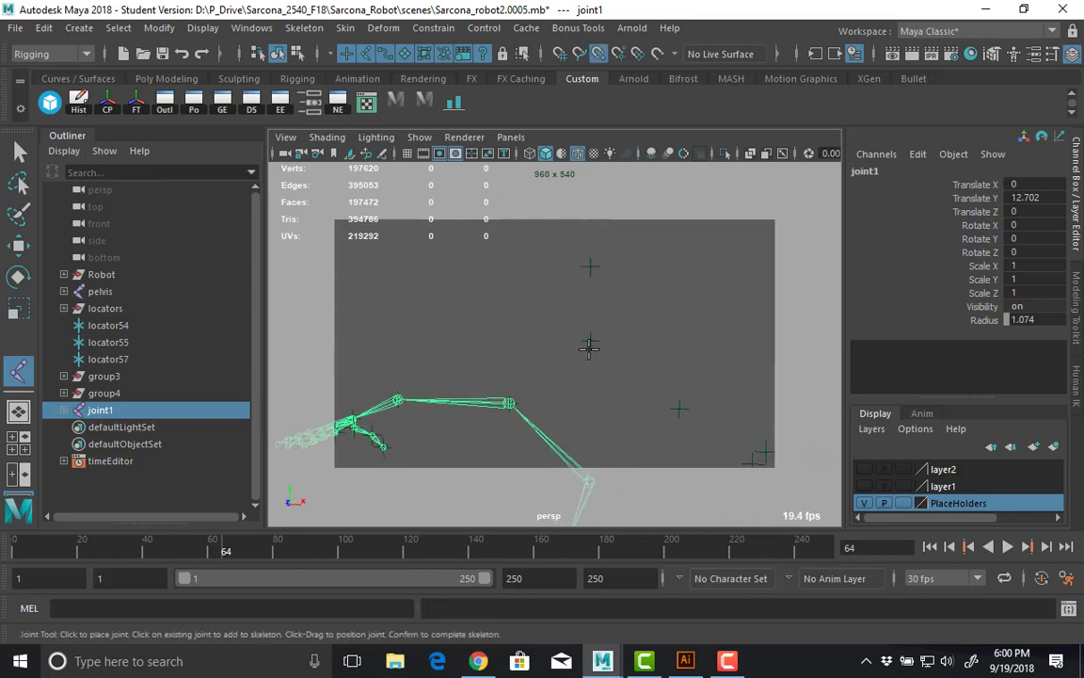
left_click(591, 341)
left_click(592, 269)
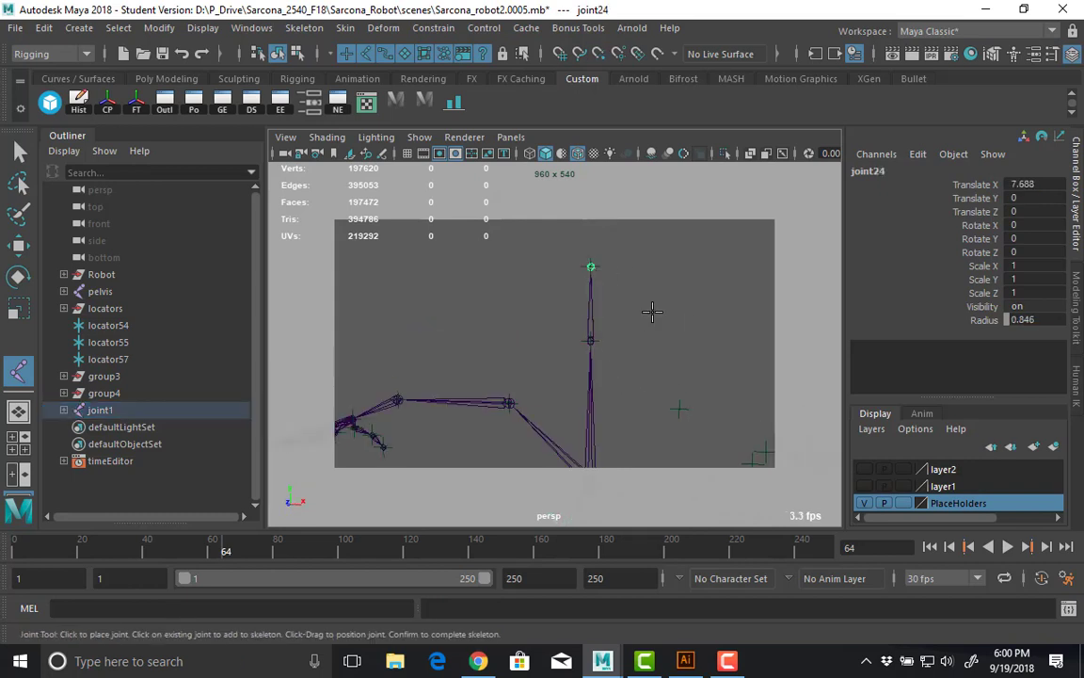
left_click_drag(580, 297, 638, 313, "alt")
key("Return")
key("w")
left_click(563, 310)
Hide locators in the perspective view so that only the joints are displayed.
right_click_drag(638, 314, 727, 318, "alt")
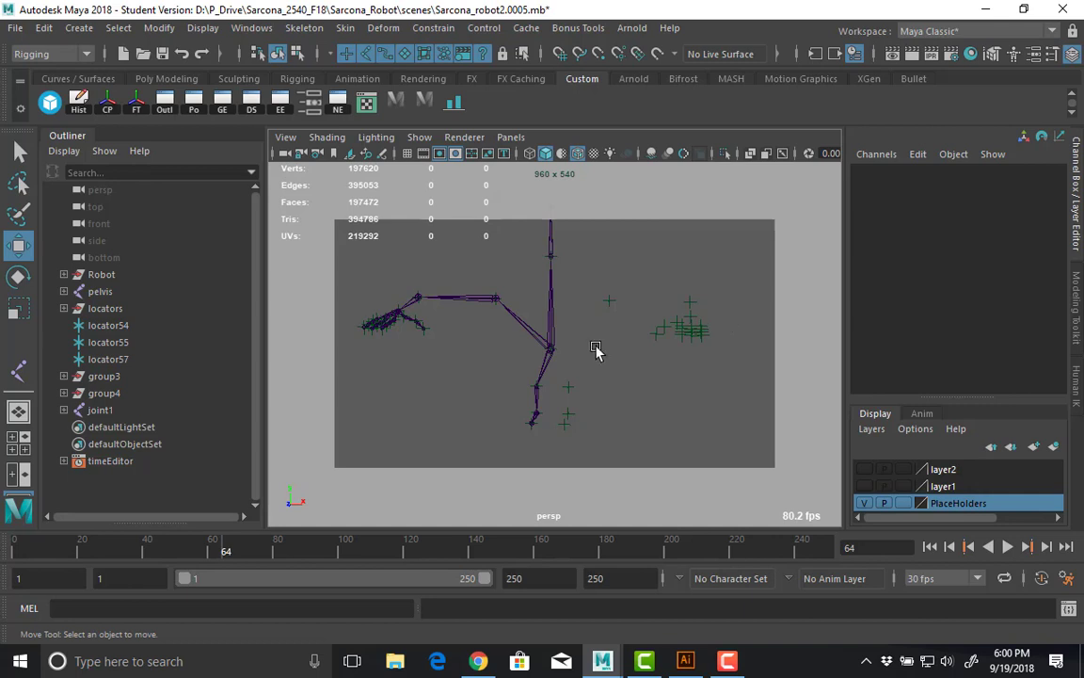
key("bracketleft")
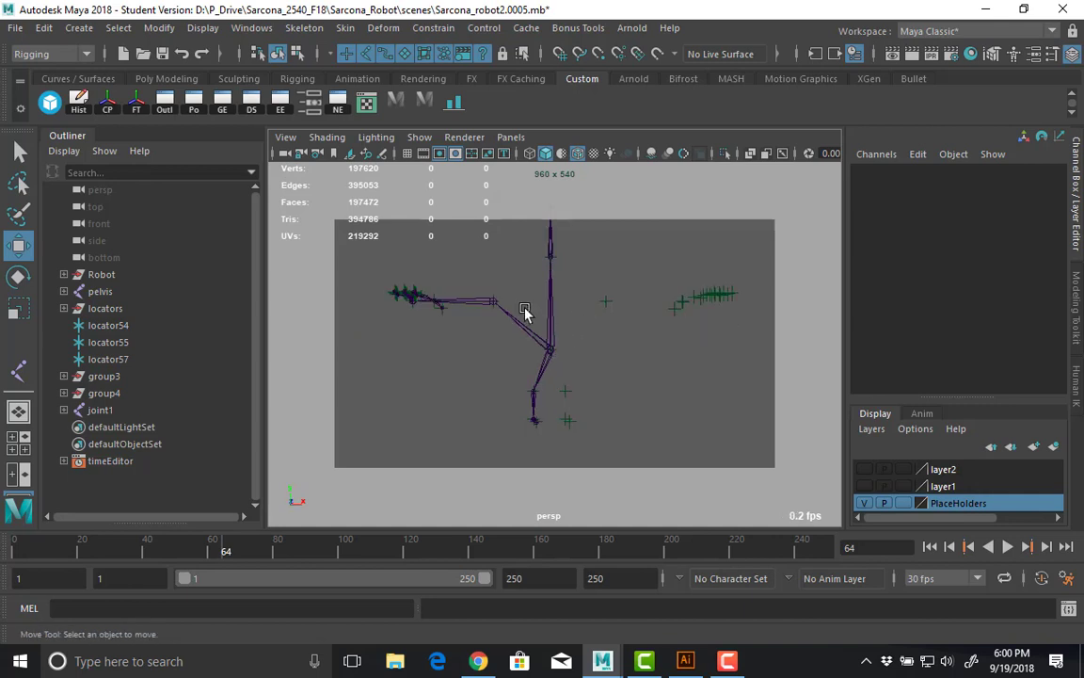
left_click_drag(525, 313, 467, 326, "alt")
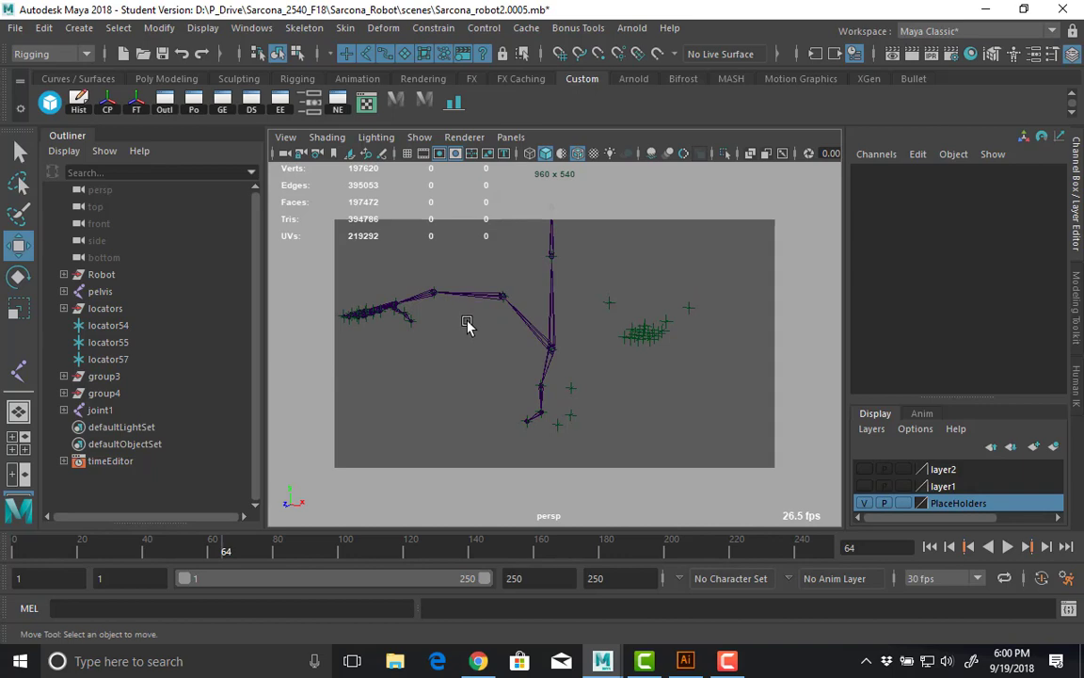
left_click(420, 137)
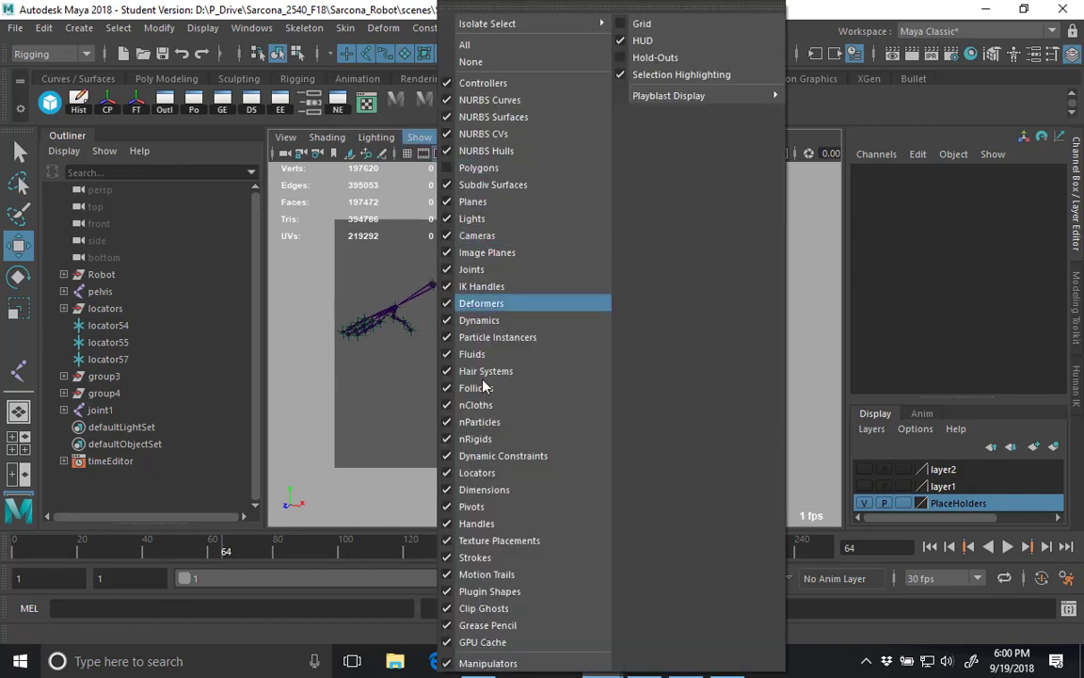
left_click(491, 473)
Rename the first leg joint below the pelvis as left_Hip.
left_click(534, 390)
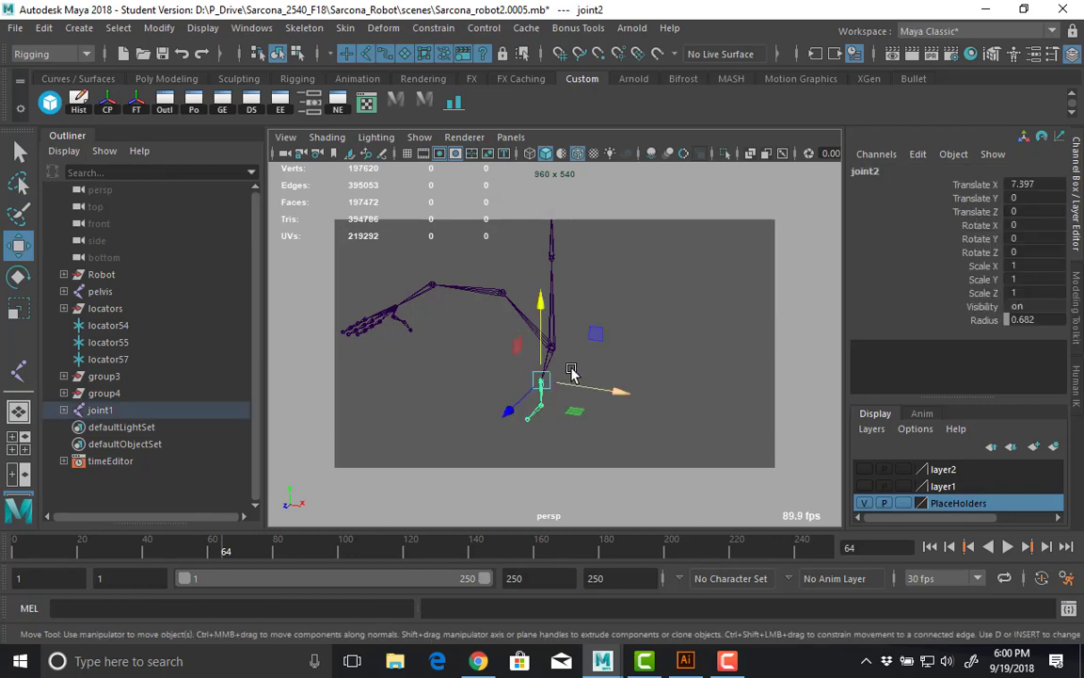
key("f")
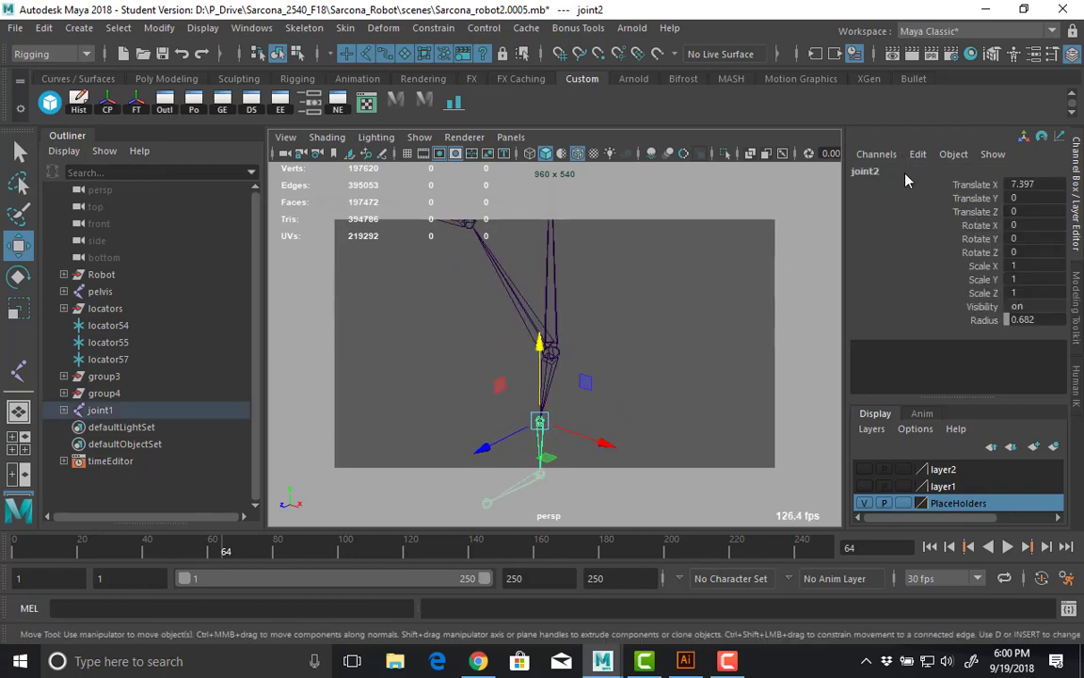
double_click(907, 175)
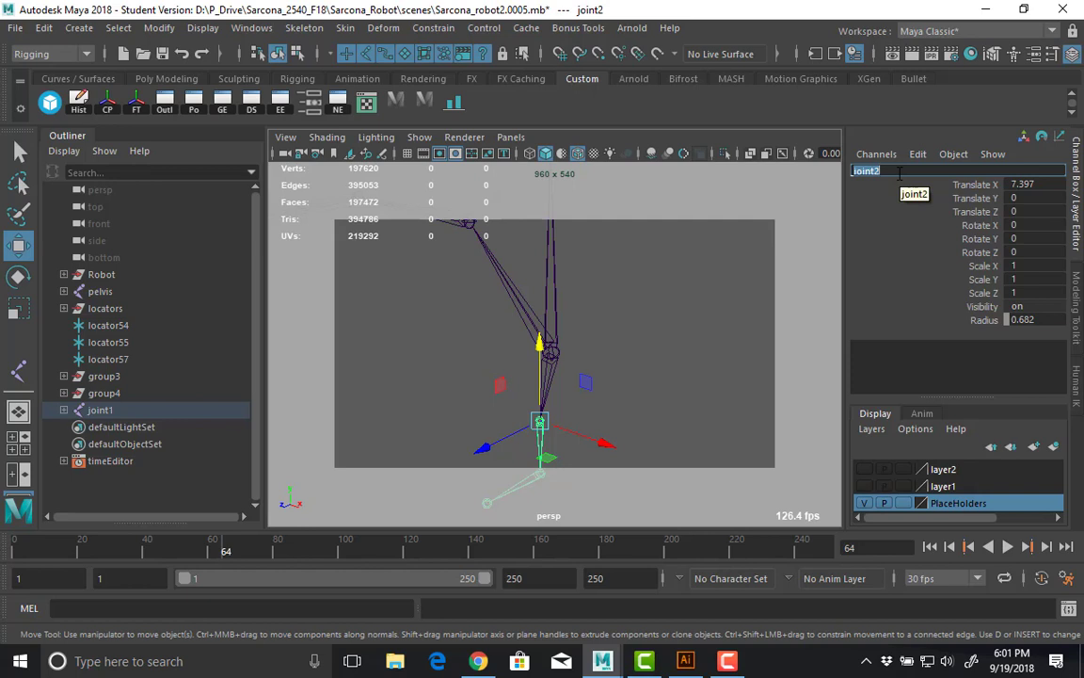
key("BackSpace")
type("left Hip")
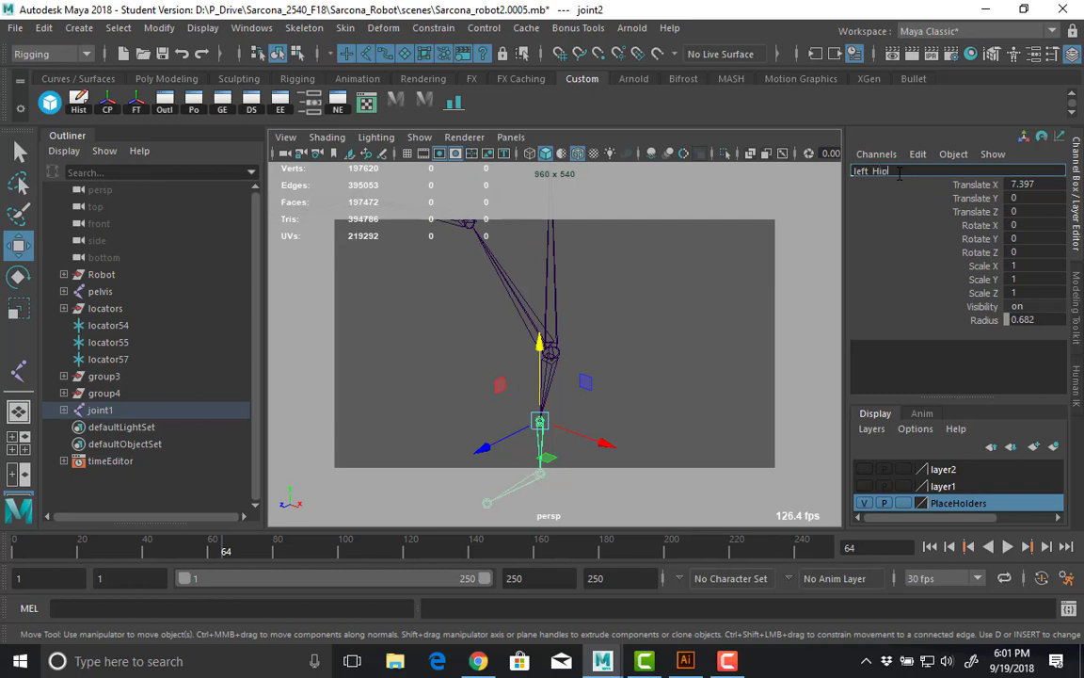
key("Return")
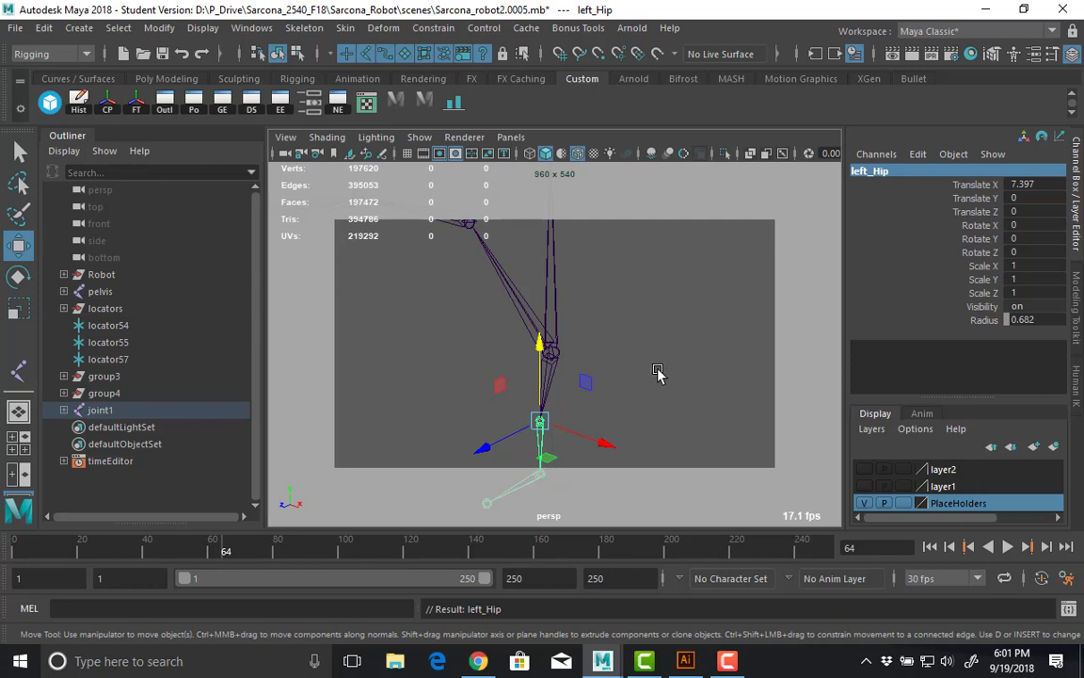
Rename the joint directly below the hip joint as left_Foot.
middle_click_drag(515, 499, 528, 427, "alt")
left_click(528, 413)
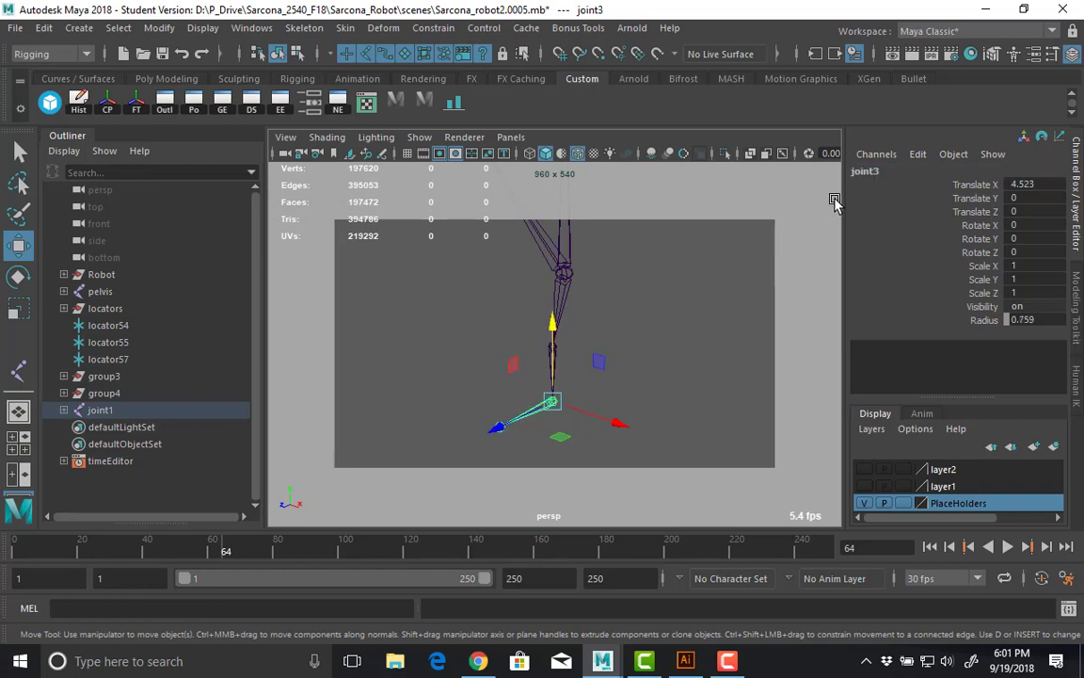
left_click(889, 173)
type("left")
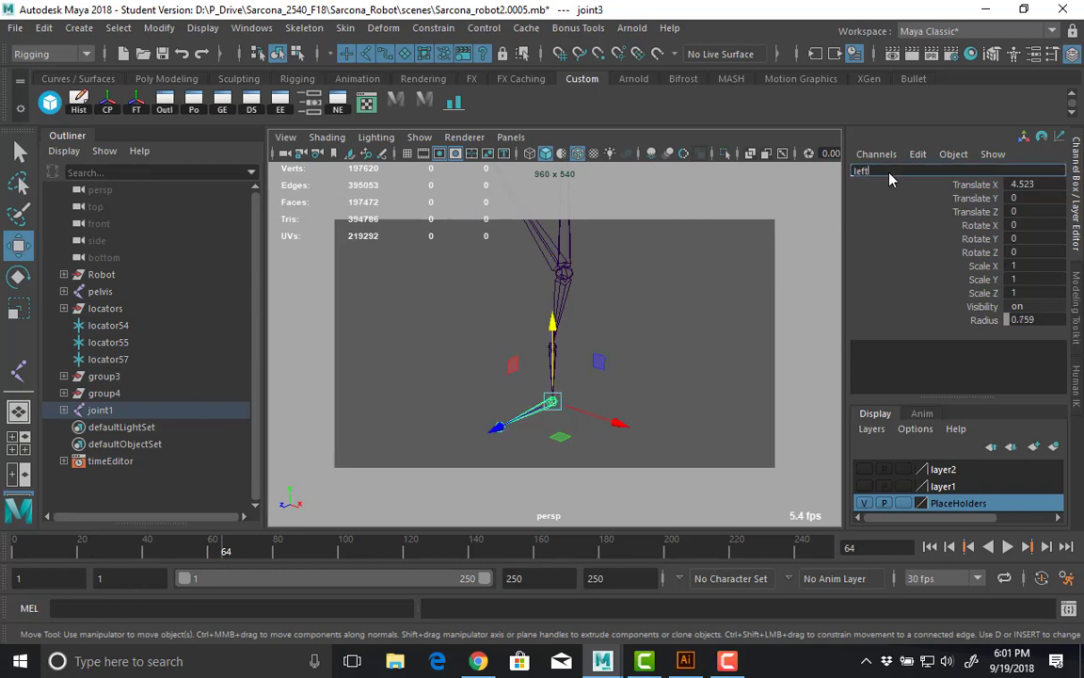
type("_Foot")
key("Return")
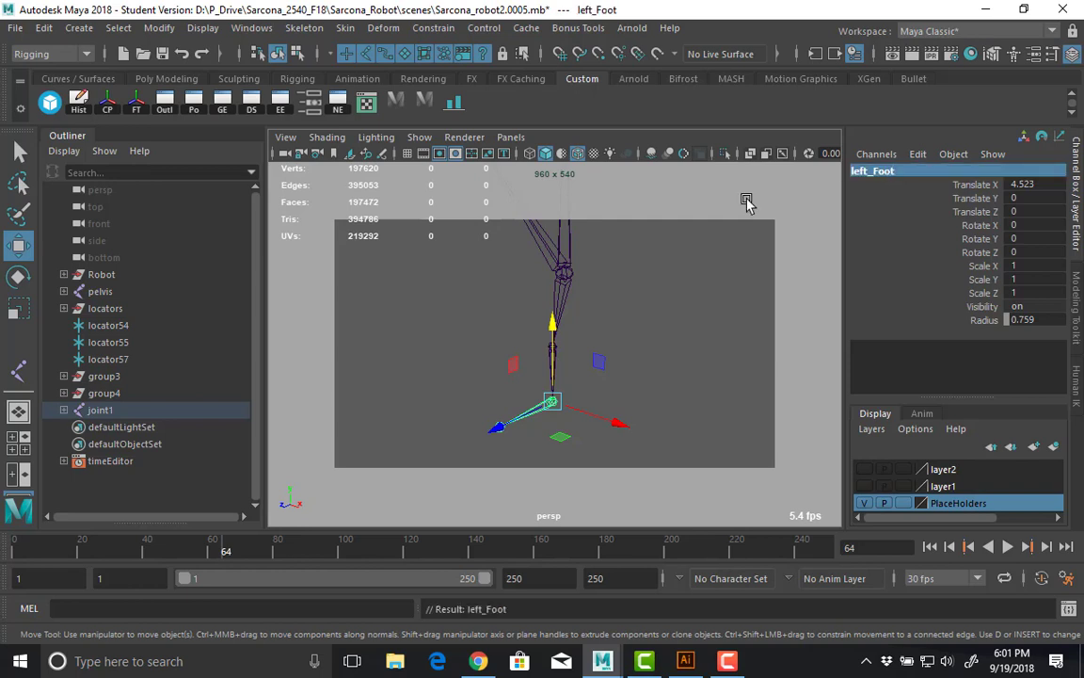
Rename the end joint of the leg chain as left_Toes.
left_click(501, 427)
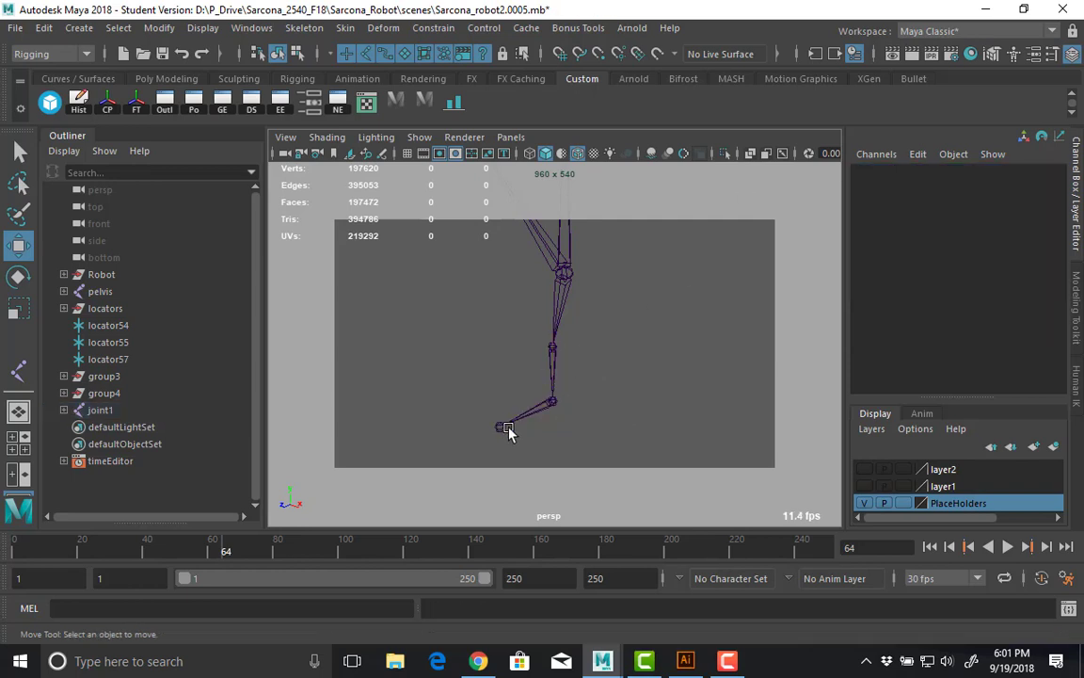
double_click(920, 171)
type("left_Toes")
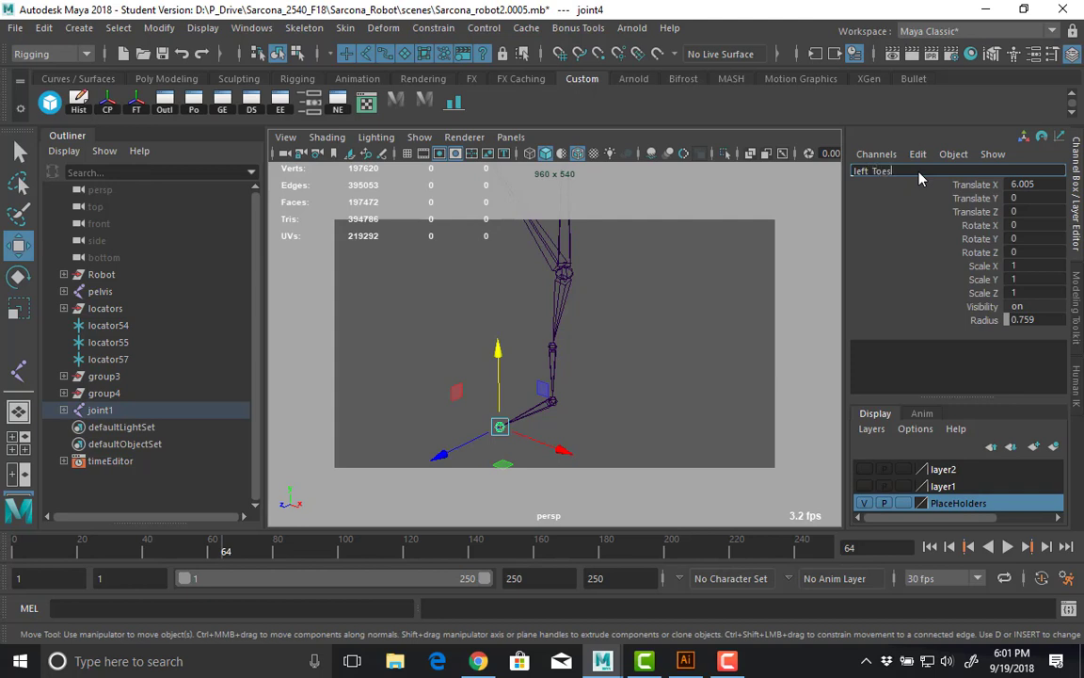
key("Return")
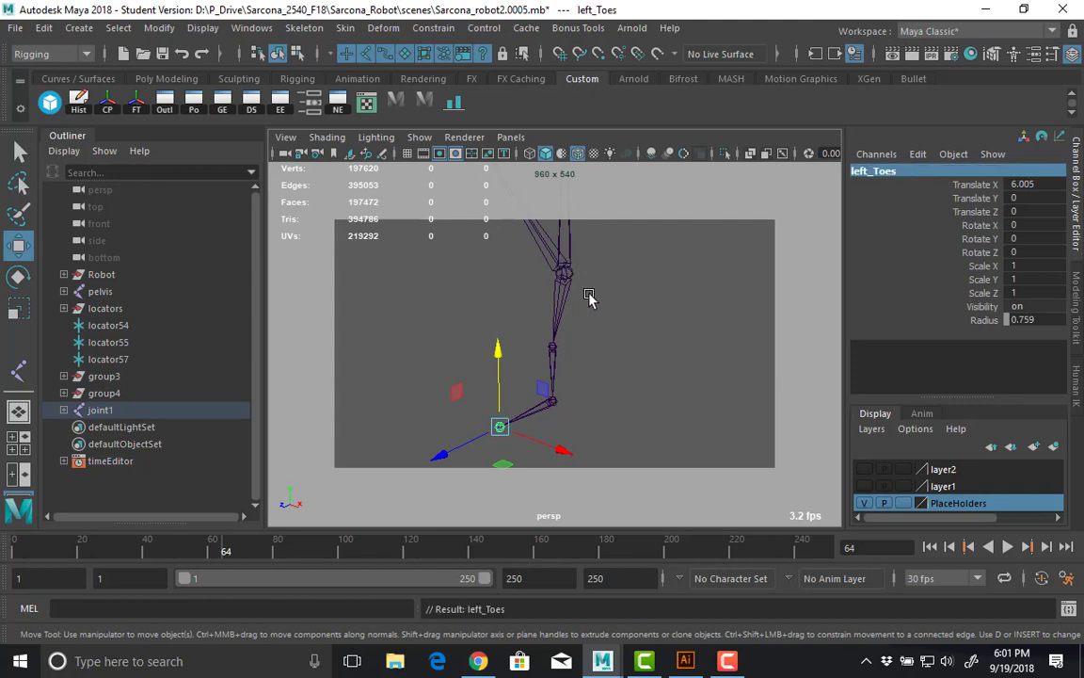
Correct the hip joint's side prefix by renaming it right_Hip.
middle_click_drag(588, 297, 599, 347, "alt")
right_click_drag(599, 347, 567, 339, "alt")
left_click_drag(567, 338, 640, 301, "alt")
left_click(640, 301)
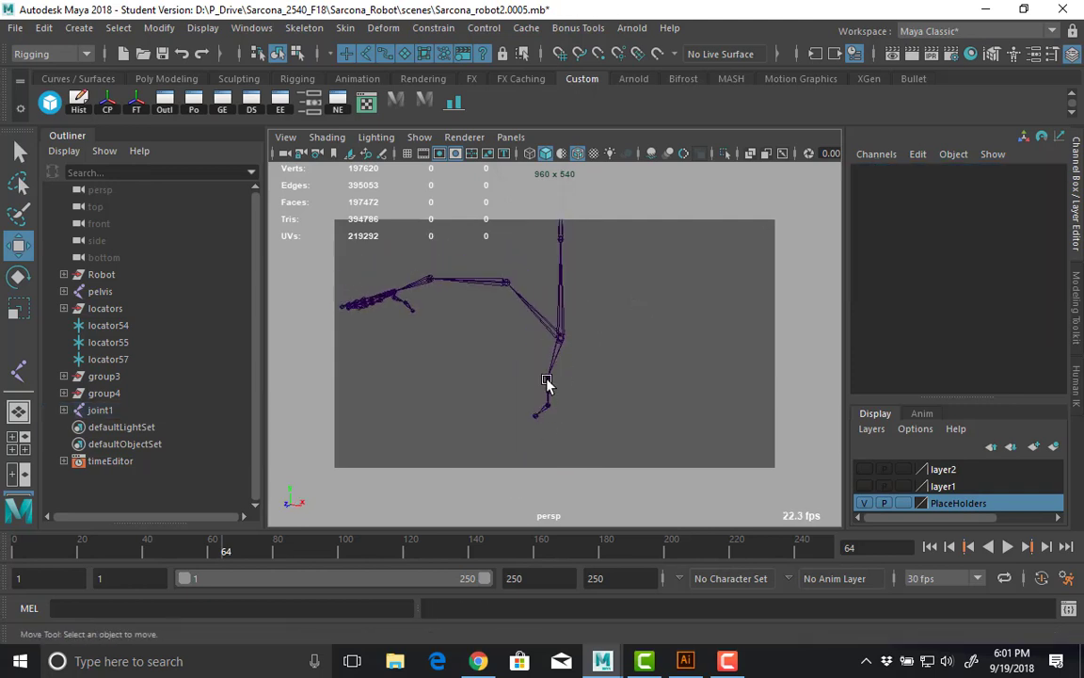
left_click(547, 382)
key("q")
left_click_drag(443, 394, 508, 367, "alt")
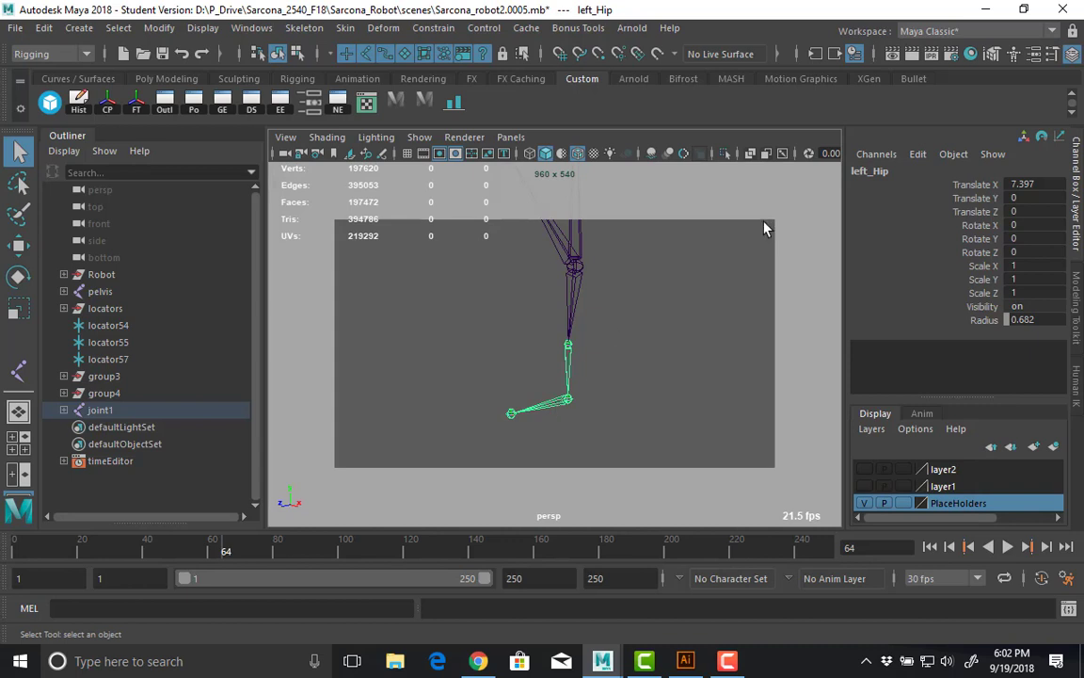
double_click(862, 171)
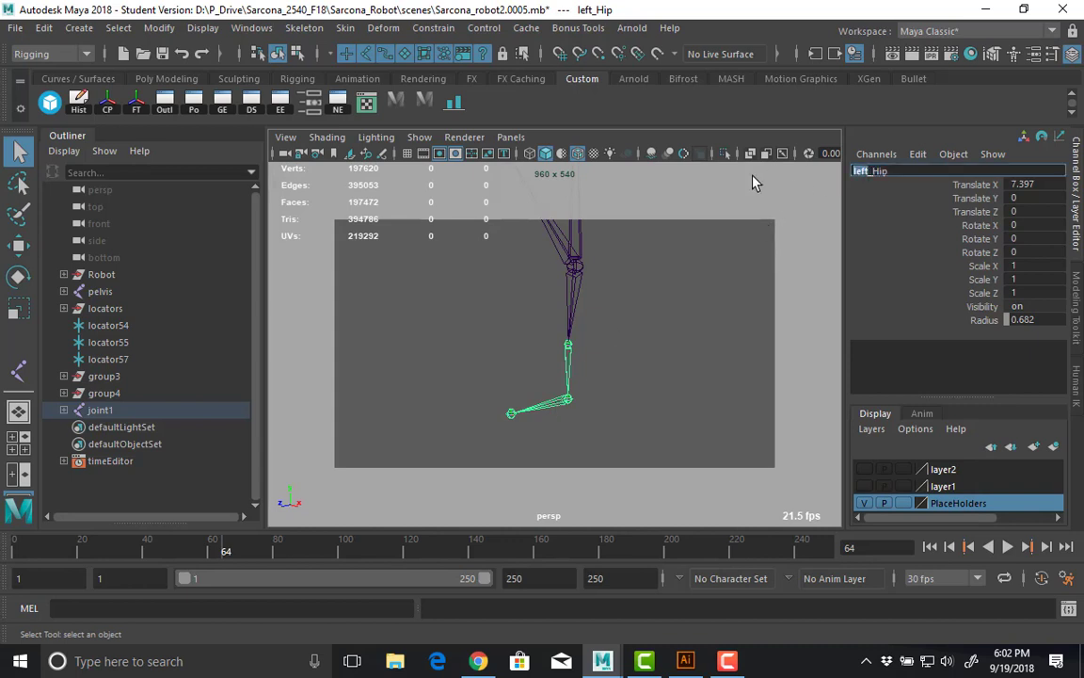
type("right")
key("Return")
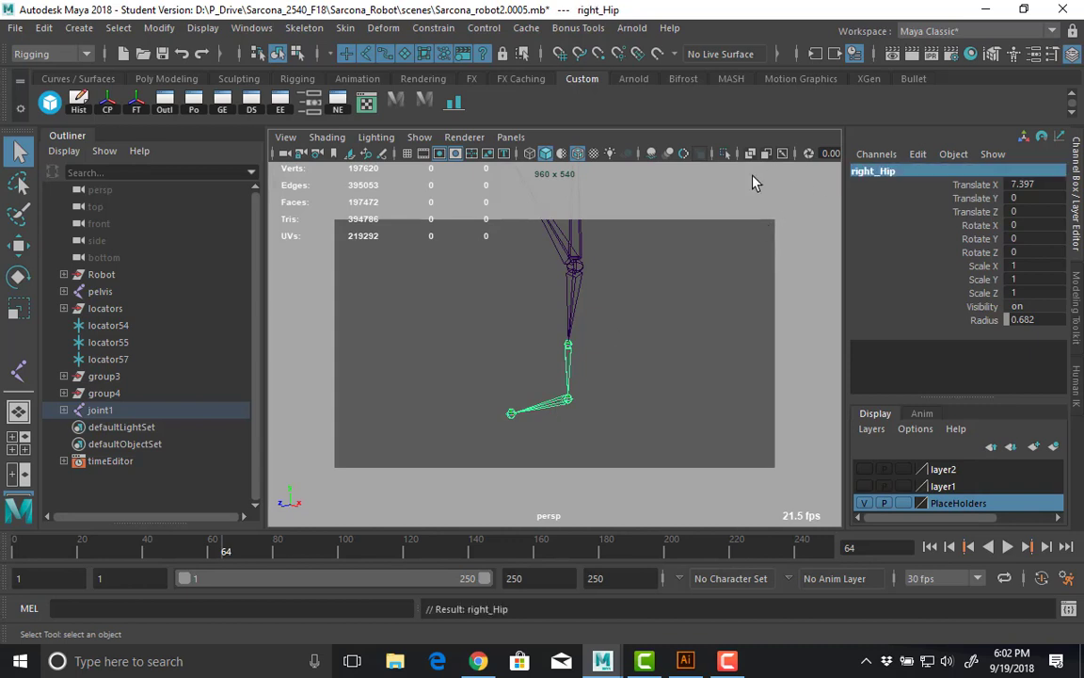
Change the foot joint's side prefix so that it is named right_Foot.
left_click(544, 403)
double_click(864, 171)
type("right")
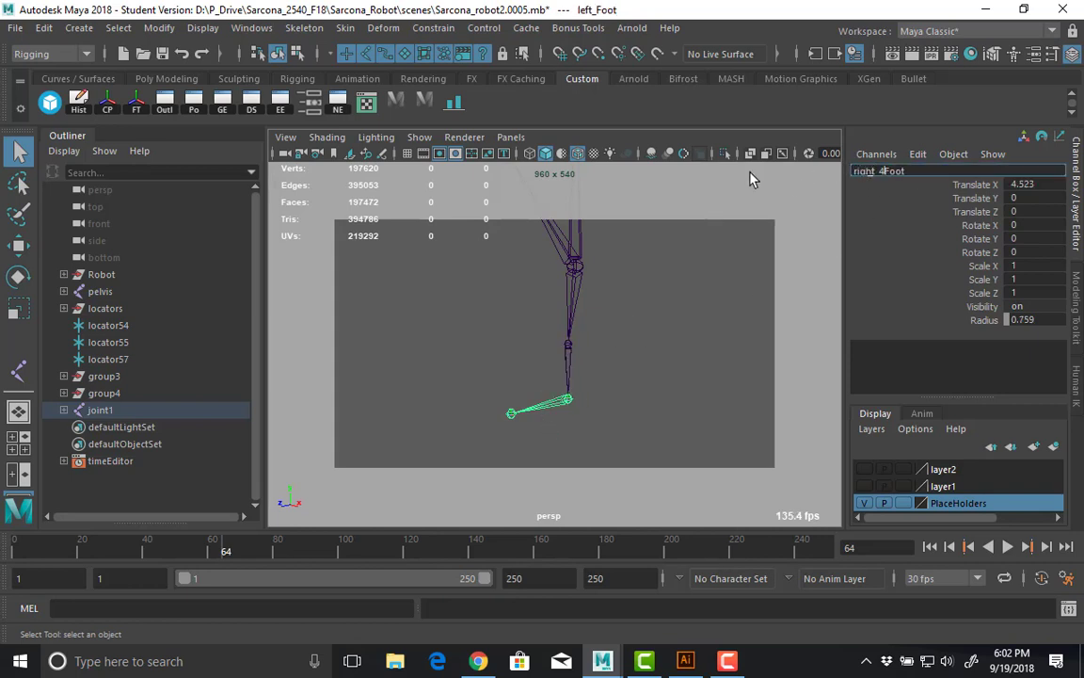
key("Return")
Change the toe joint's side prefix so that it is named right_Toes.
left_click(512, 418)
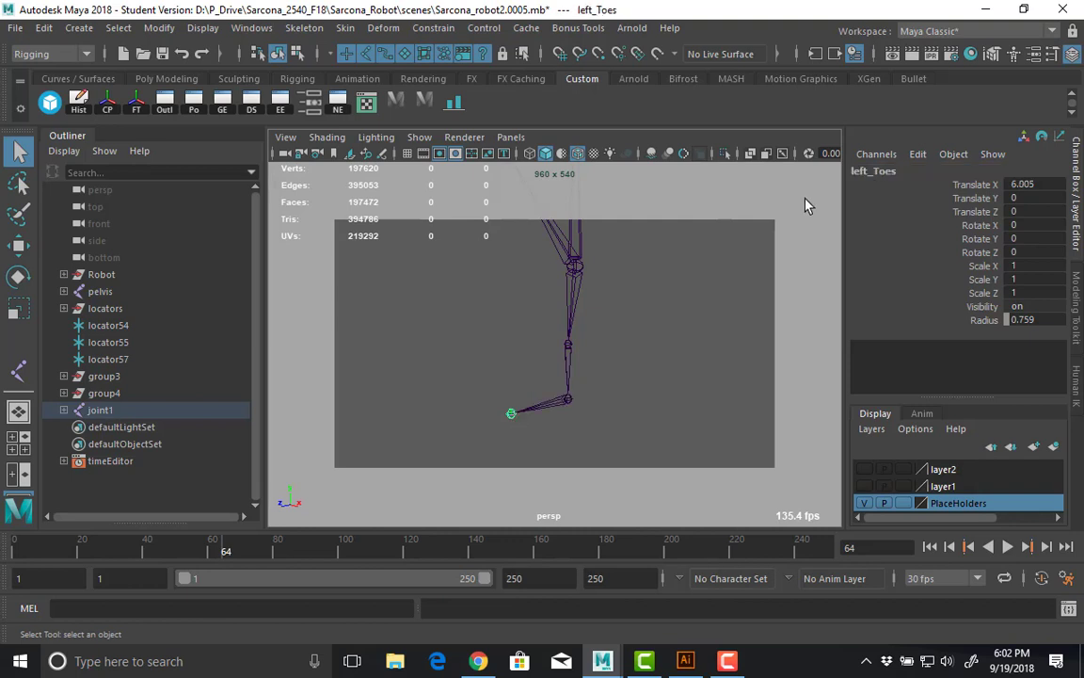
double_click(862, 171)
type("right")
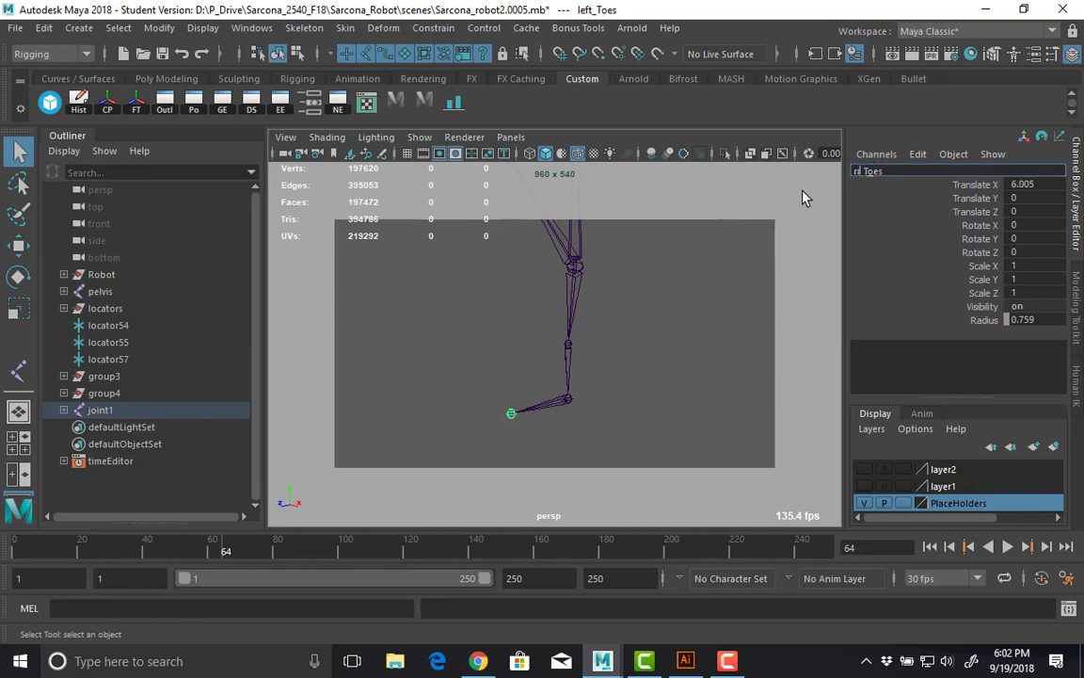
key("Return")
Examine the finger, thumb and neck joints by selecting them one after another to identify which ones still need descriptive names.
left_click_drag(544, 324, 530, 391, "alt")
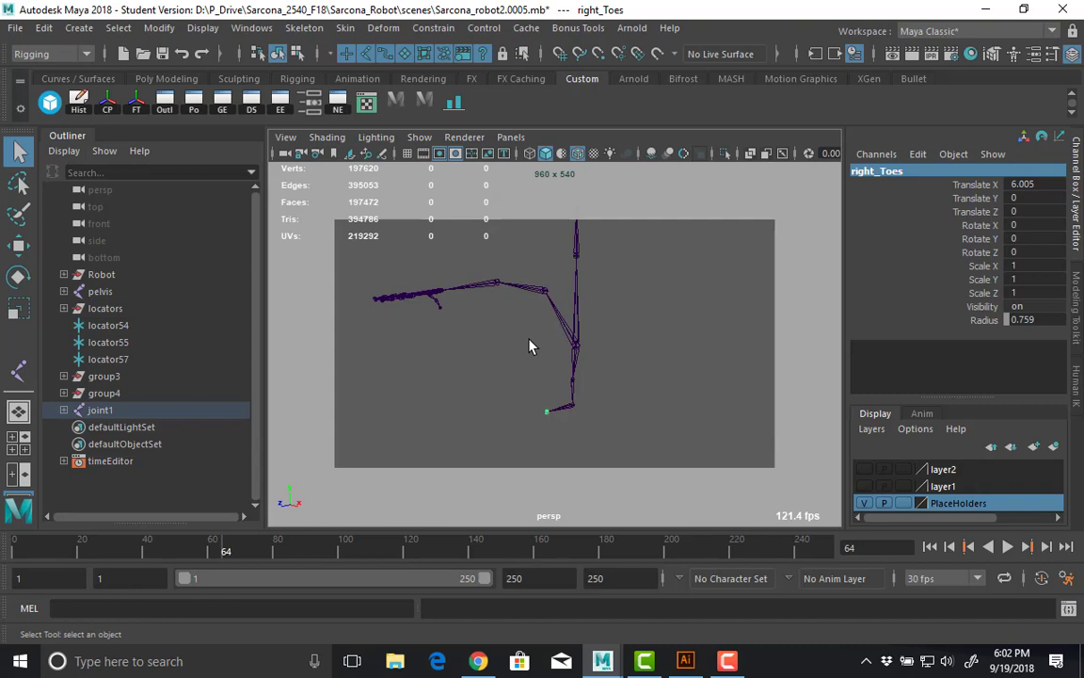
left_click_drag(398, 287, 389, 360, "alt")
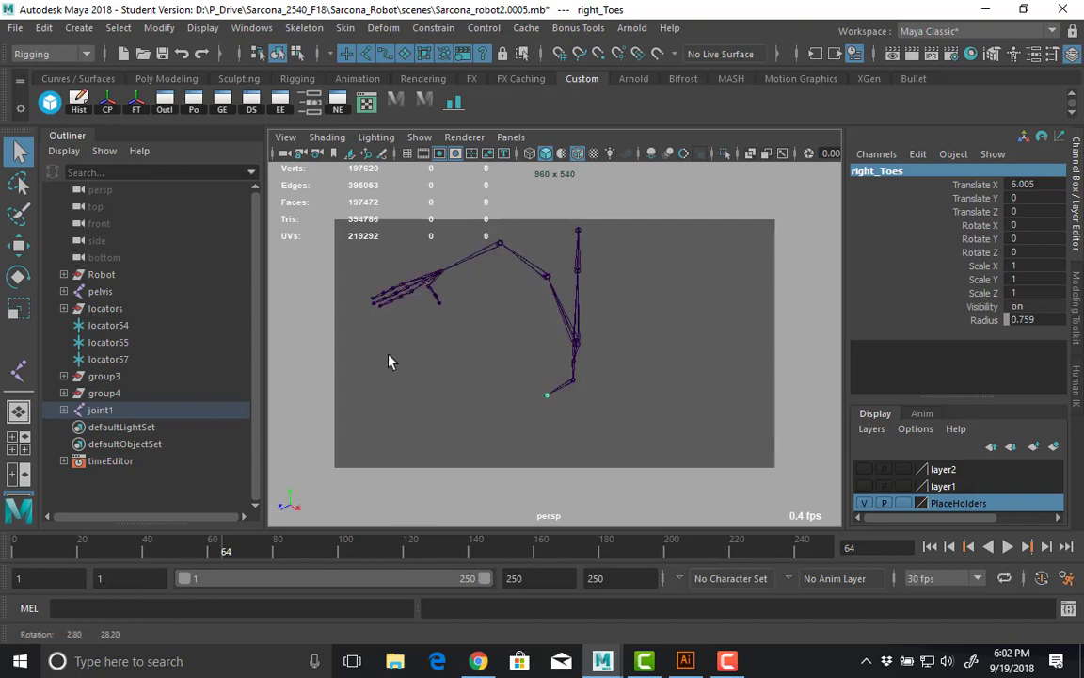
middle_click_drag(560, 361, 736, 399, "alt")
scroll(604, 371, "up", 8)
left_click_drag(603, 371, 680, 351, "alt")
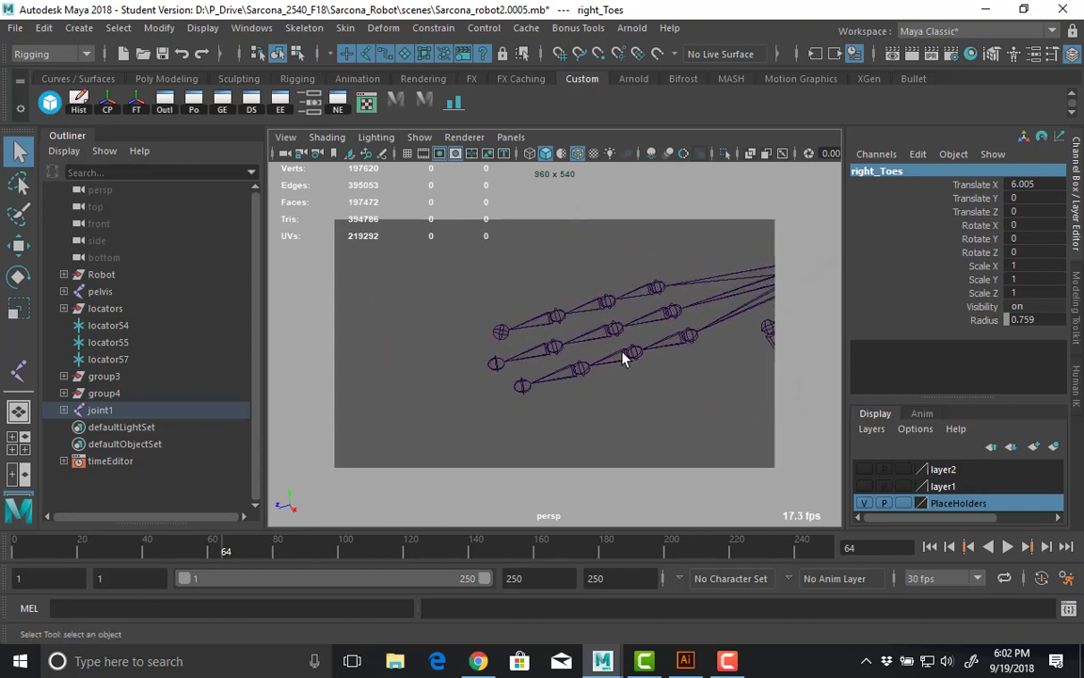
left_click(659, 352)
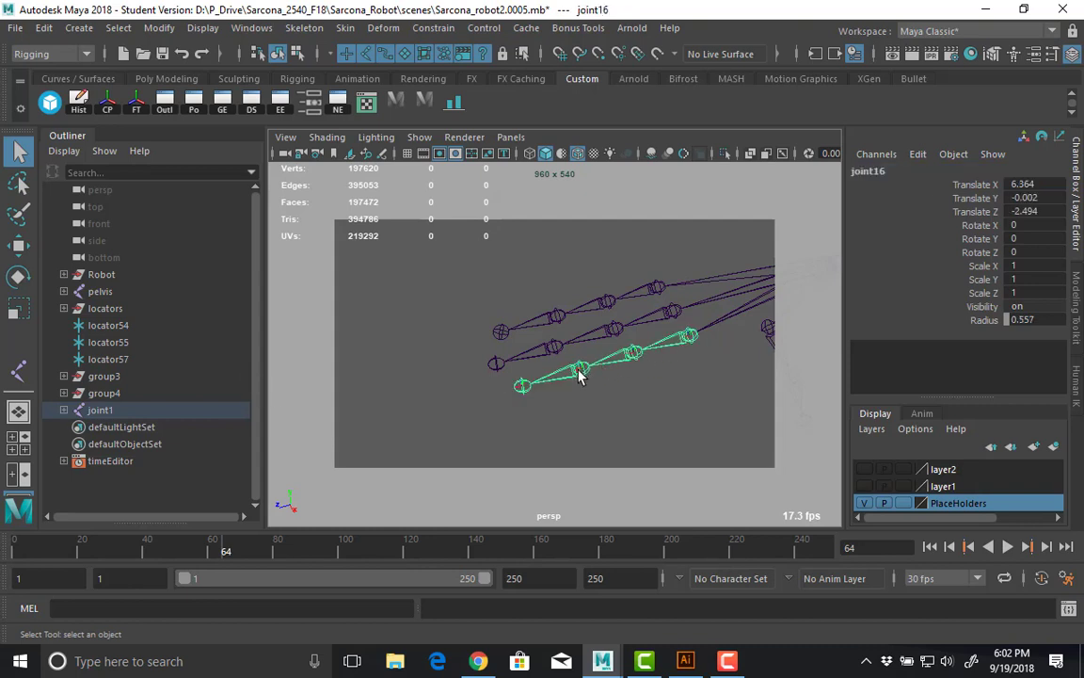
left_click(523, 385)
left_click(496, 363)
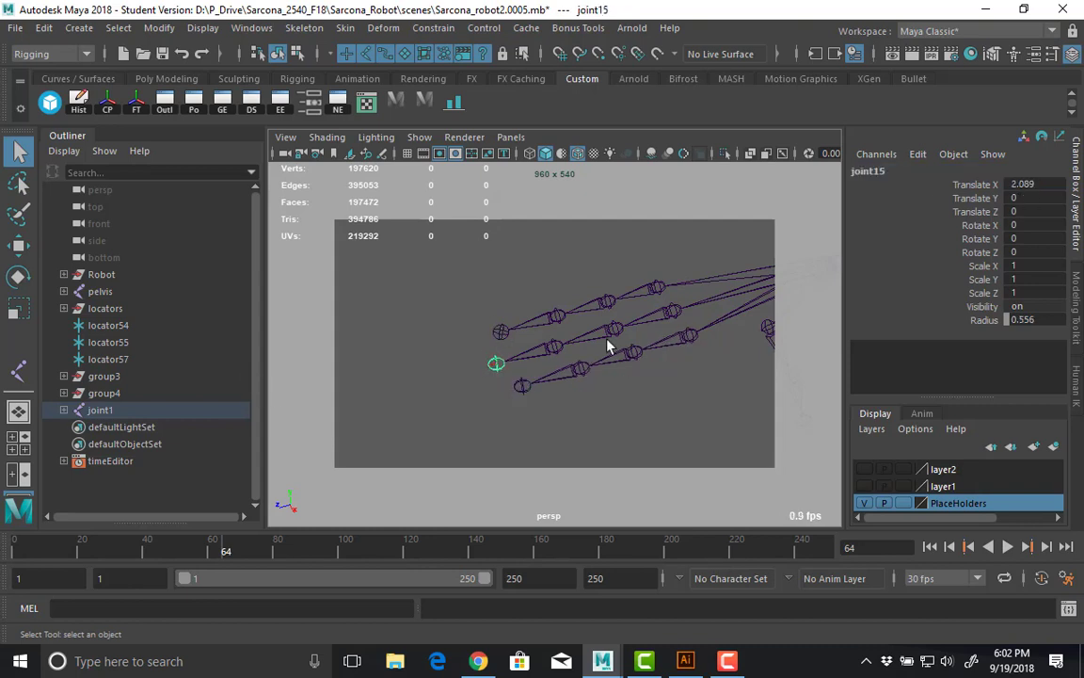
left_click_drag(607, 346, 684, 376, "alt")
middle_click_drag(684, 376, 453, 383, "alt")
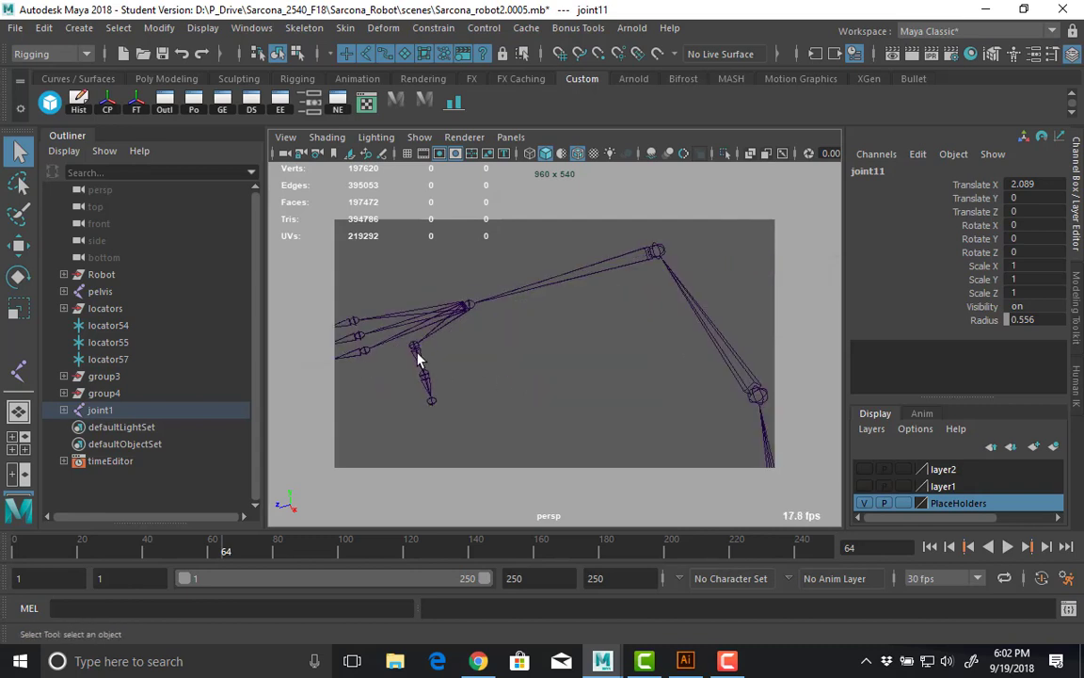
left_click(425, 384)
left_click_drag(561, 336, 607, 285, "alt")
left_click(606, 280)
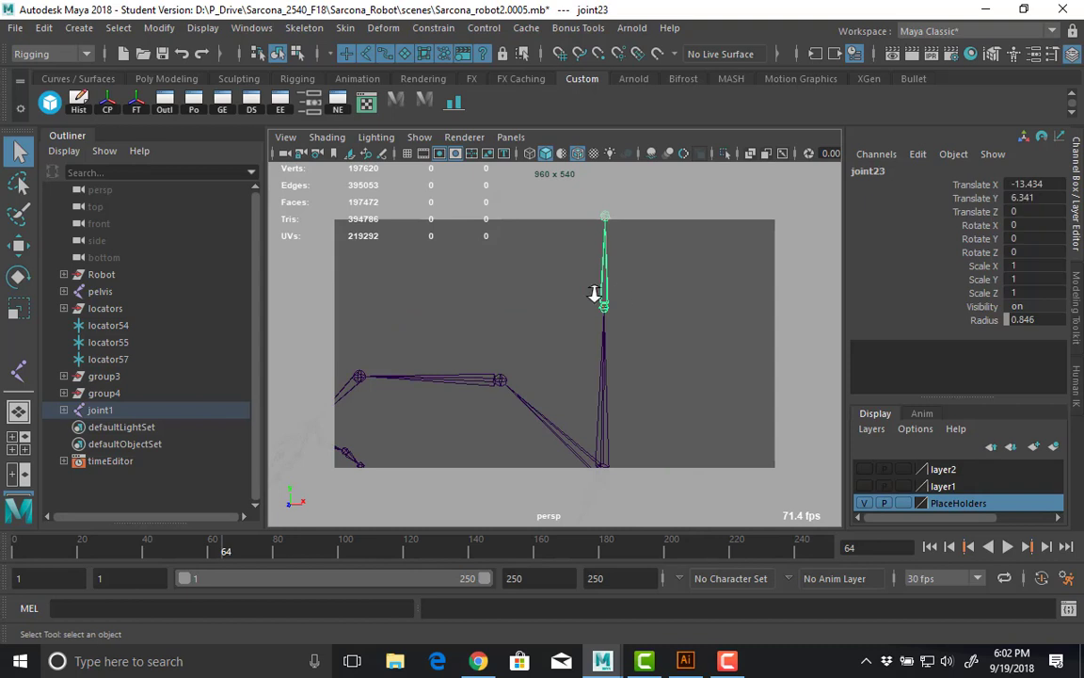
Rename the root joint of the new skeleton as pelvis.
right_click_drag(595, 290, 578, 326, "alt")
left_click(575, 411)
left_click(909, 173)
type("pelvi")
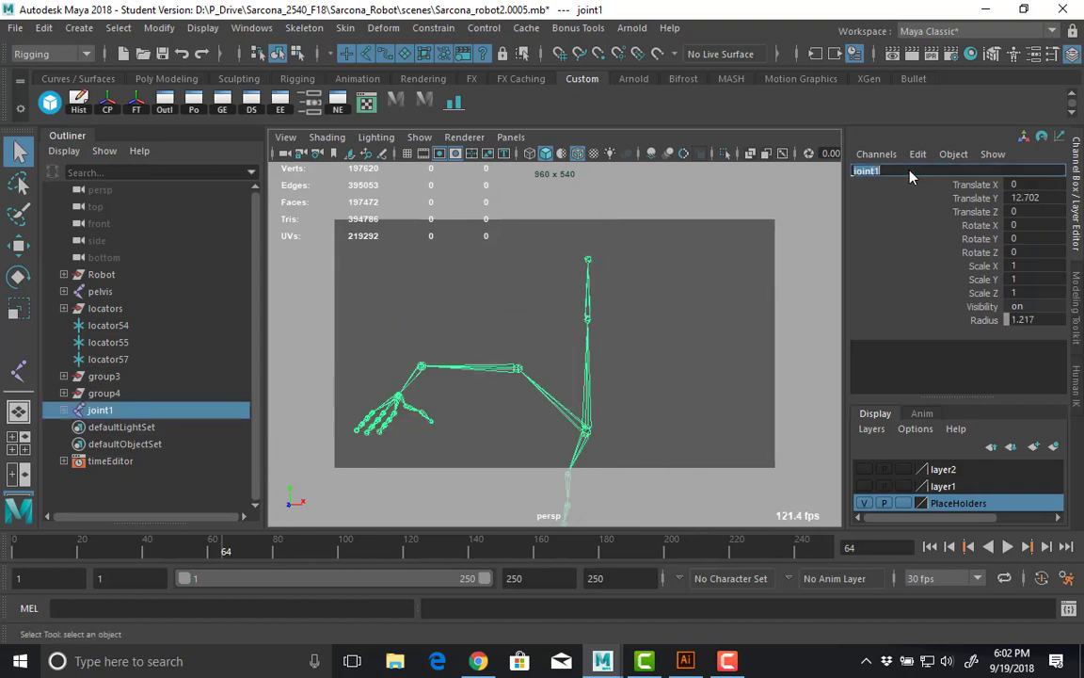
type("s")
key("Return")
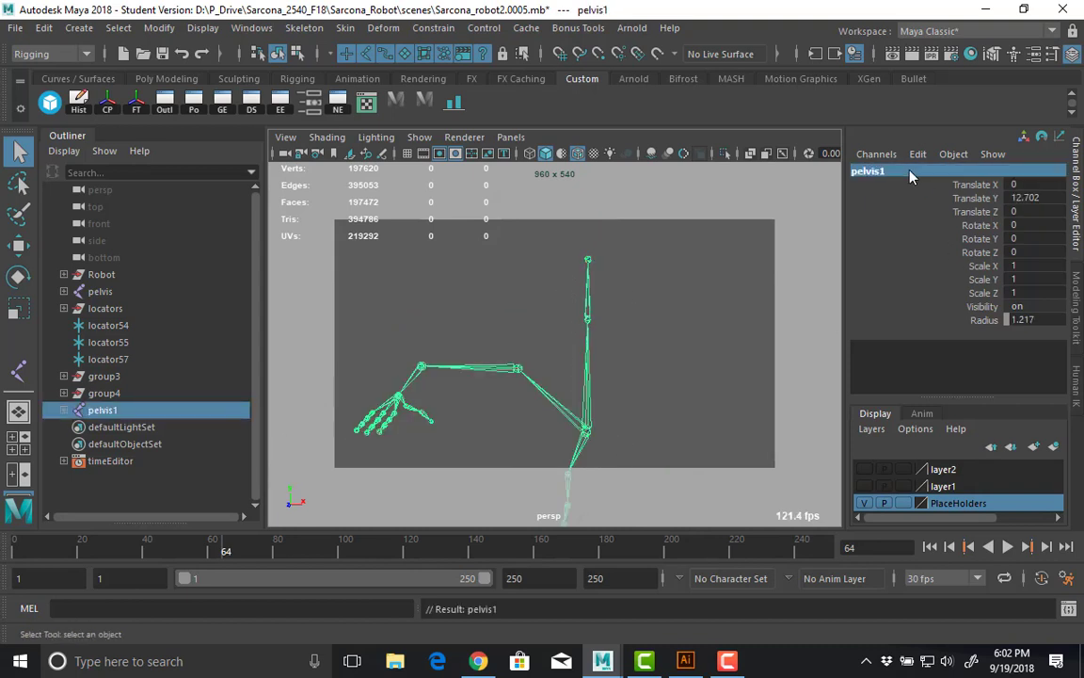
Delete the newly built skeleton and make layer2 visible to show the earlier two-sided skeleton.
left_click_drag(489, 353, 524, 271, "alt")
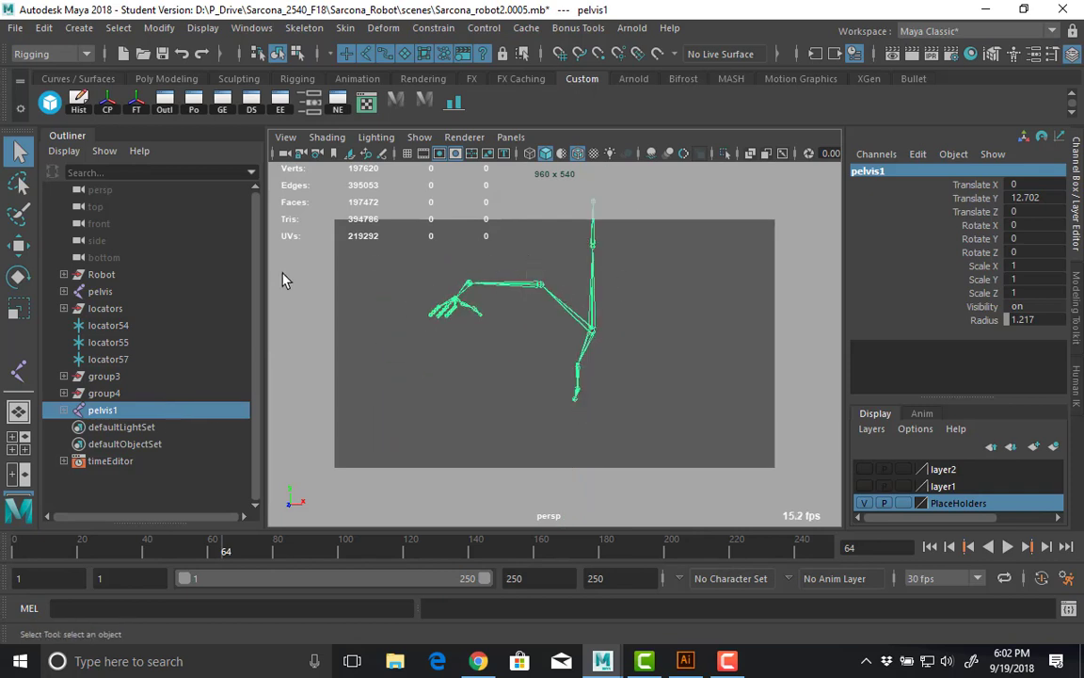
left_click_drag(111, 410, 101, 293)
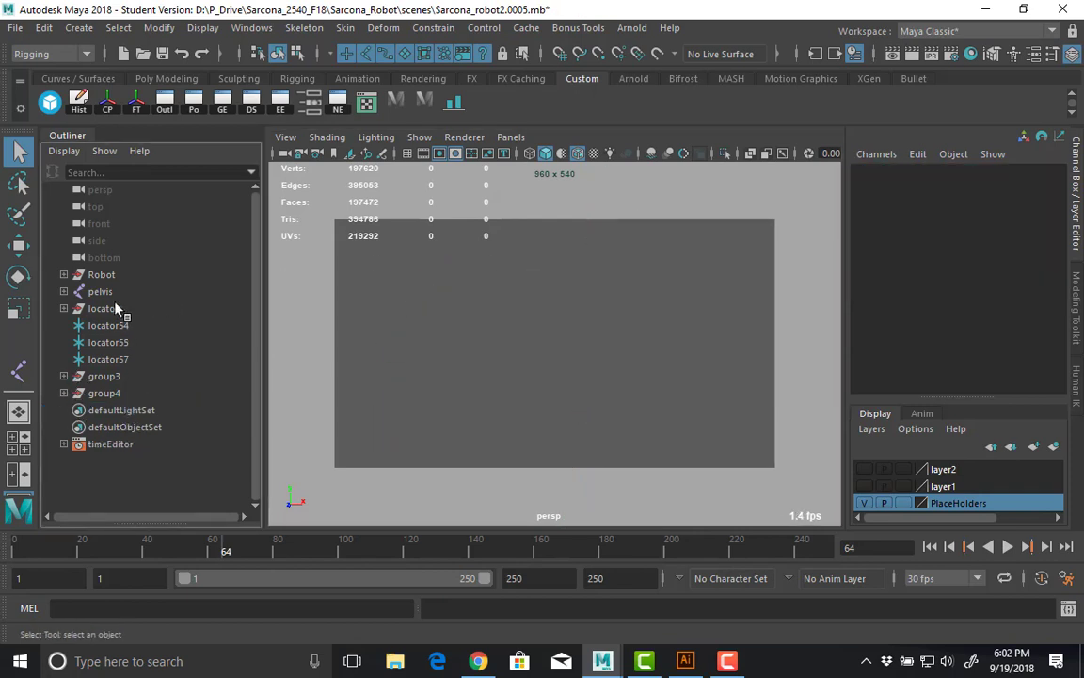
left_click(101, 288)
left_click(420, 138)
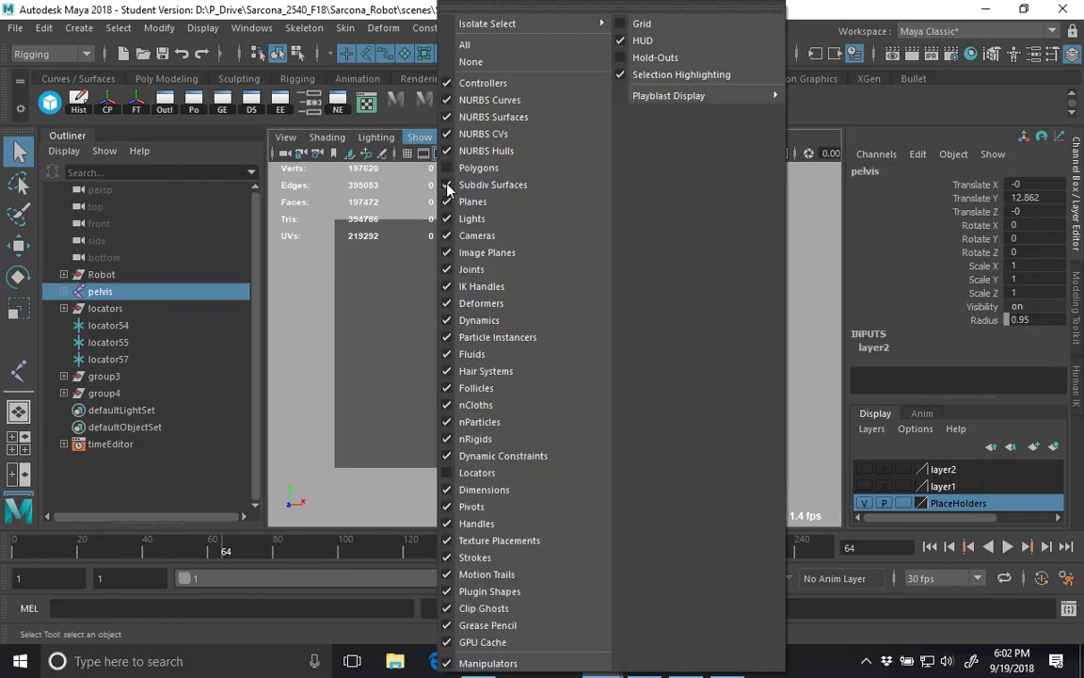
left_click(892, 438)
left_click(864, 468)
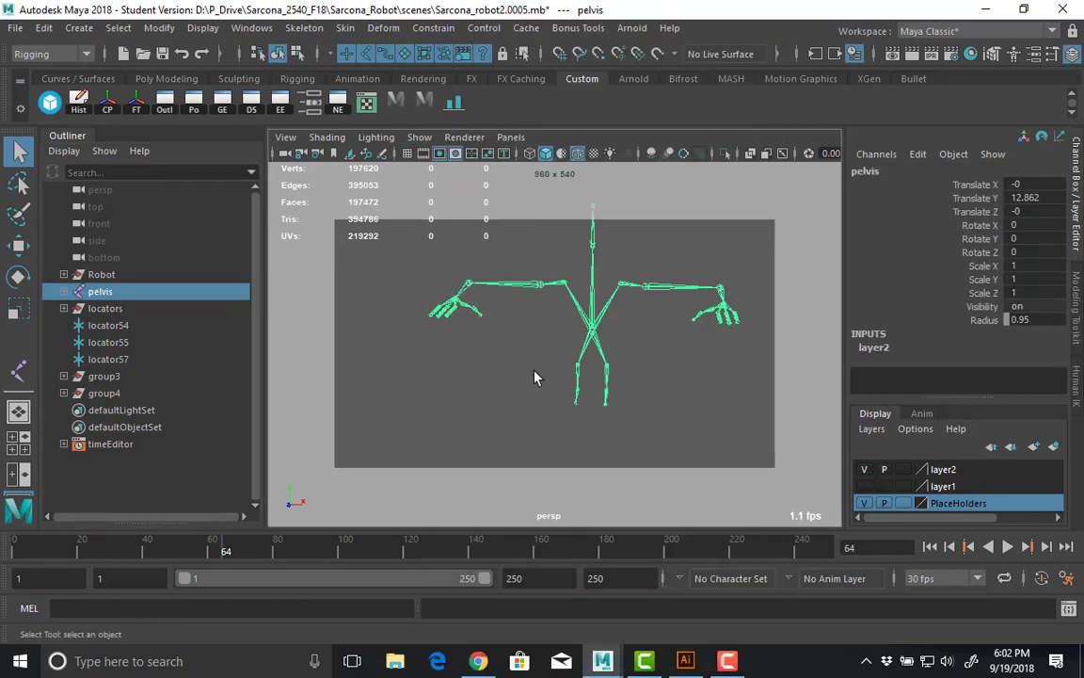
Delete the left arm and left leg joint chains from the earlier skeleton.
left_click(649, 333)
key("Delete")
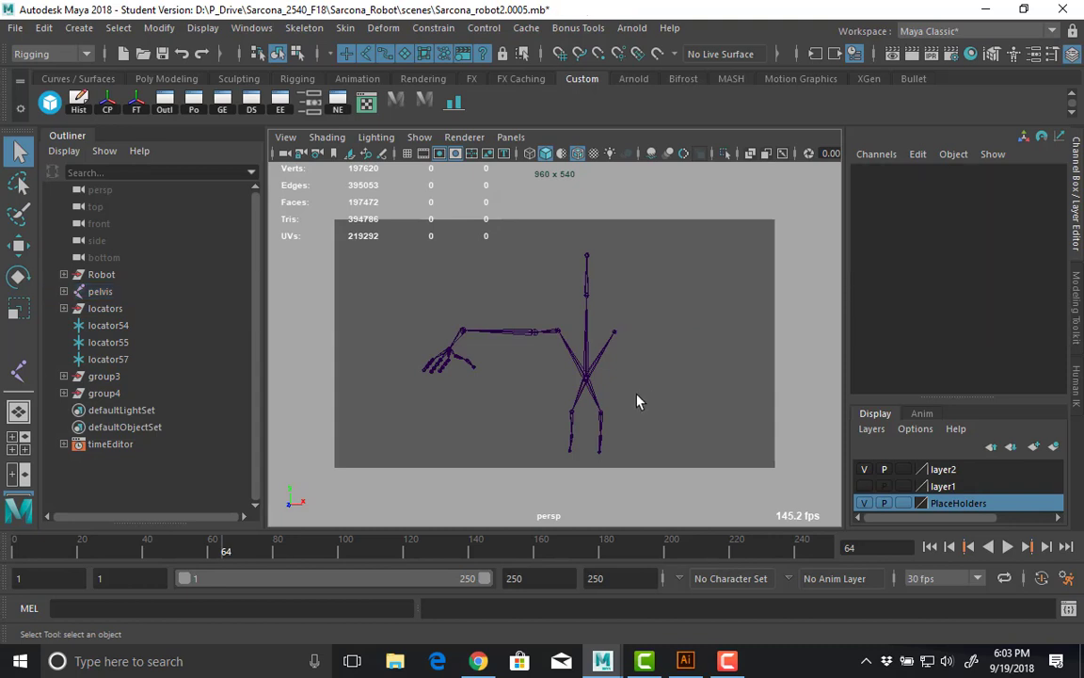
left_click(598, 424)
key("Delete")
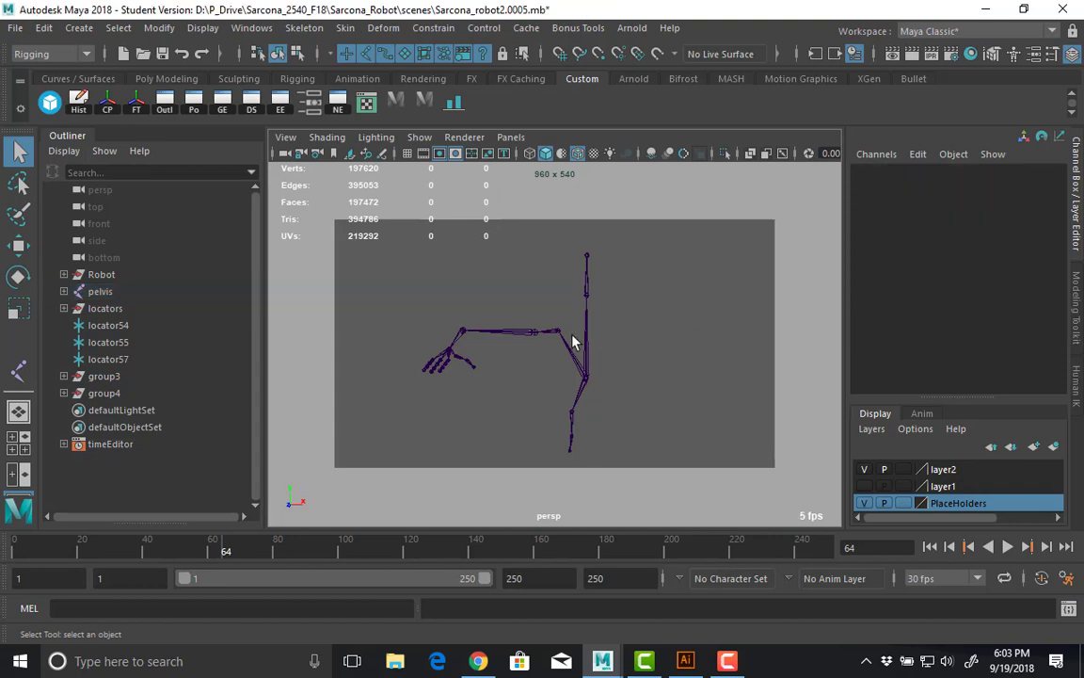
Undo the limb and skeleton deletions until the newly built pelvis1 skeleton is back.
left_click(550, 337)
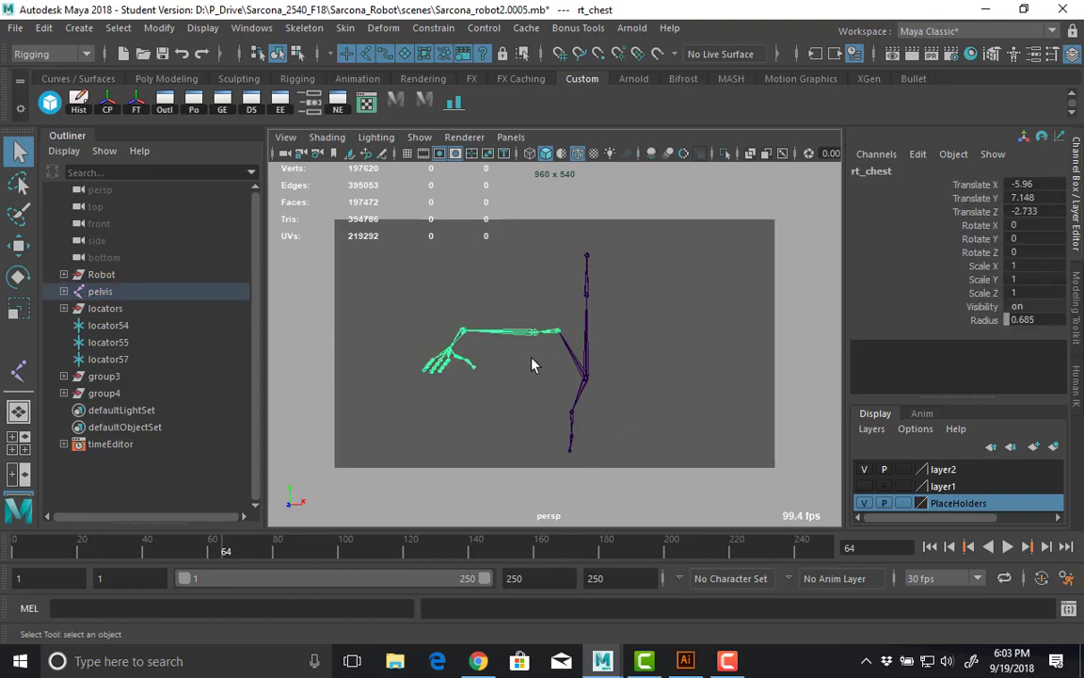
right_click_drag(532, 363, 657, 369, "alt")
left_click_drag(656, 369, 570, 367, "alt")
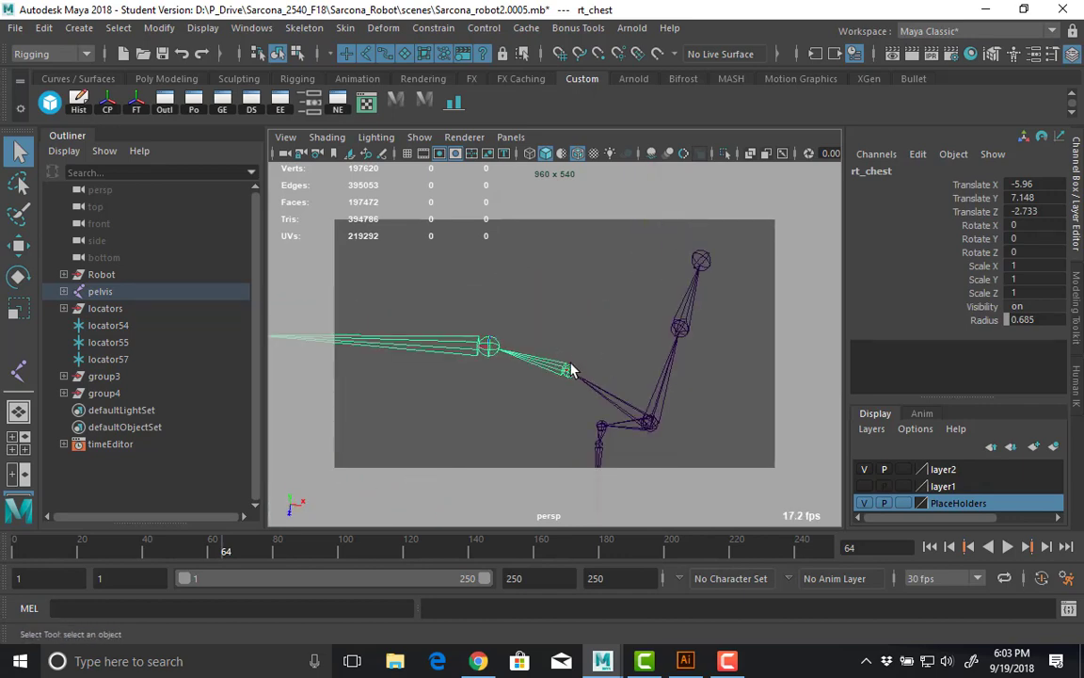
key("ctrl+z")
key("ctrl+z")
key("ctrl+z")
key("ctrl+z")
key("ctrl+z")
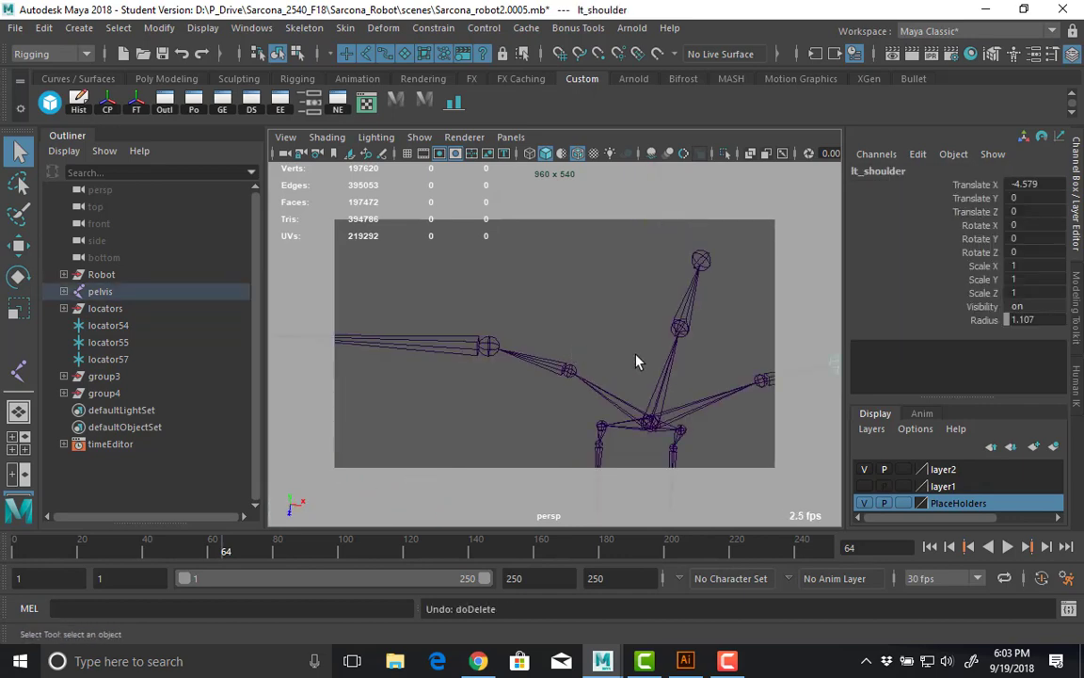
key("ctrl+z")
left_click_drag(684, 352, 565, 391, "alt")
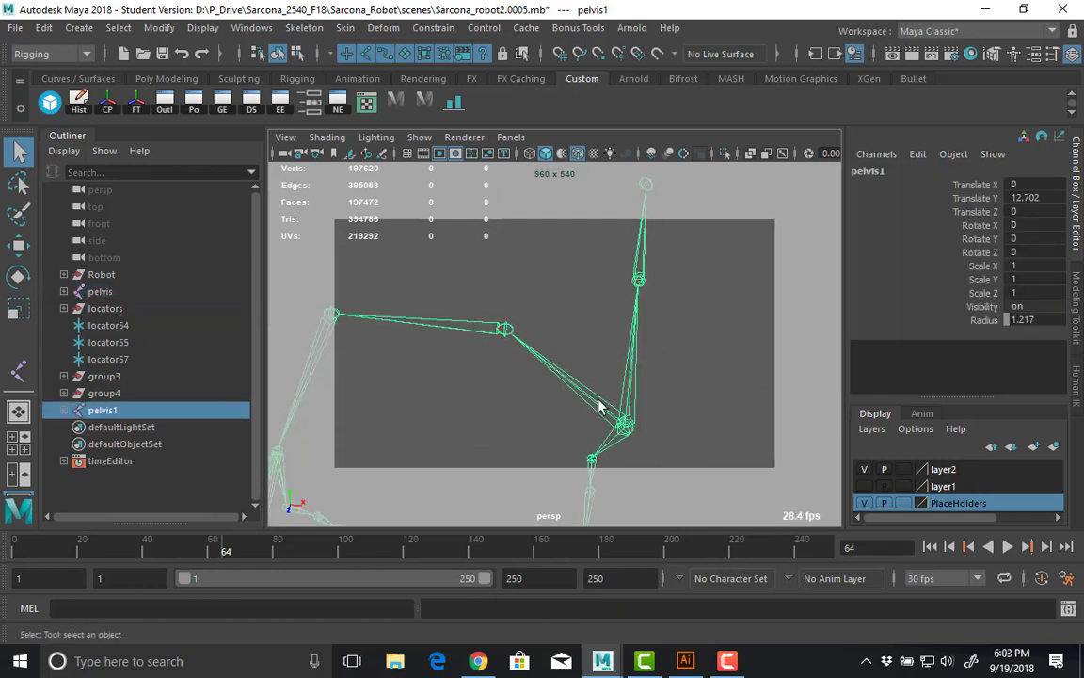
Delete the newly built skeleton from its pelvis1 root and make layer2 visible to show the earlier skeleton.
left_click(488, 328)
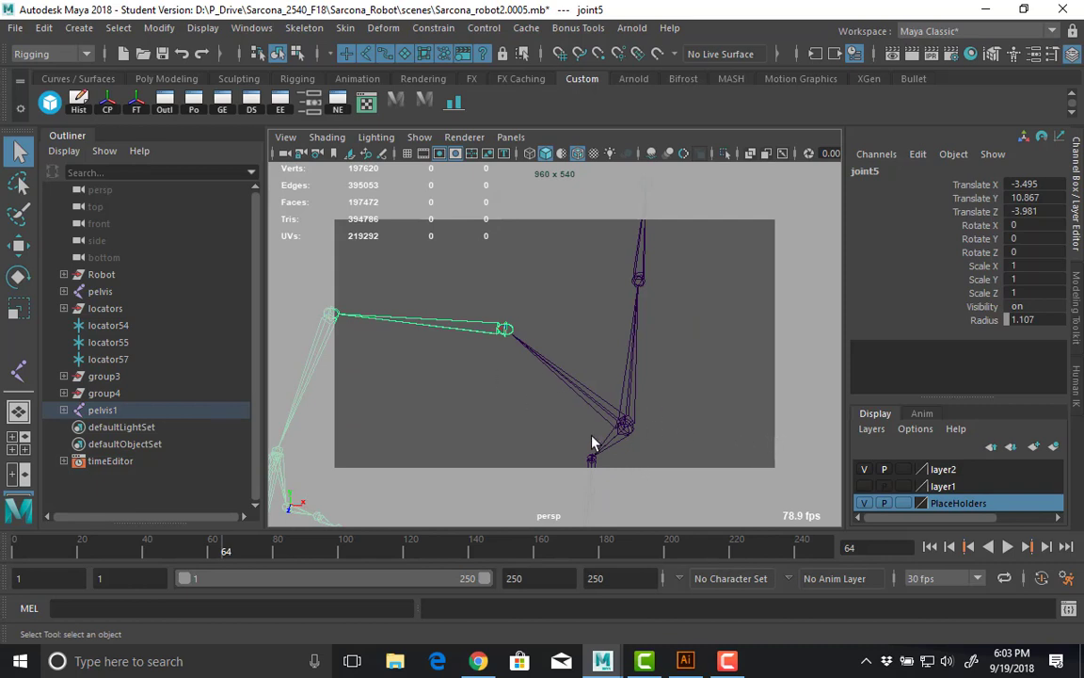
left_click(625, 429)
key("Delete")
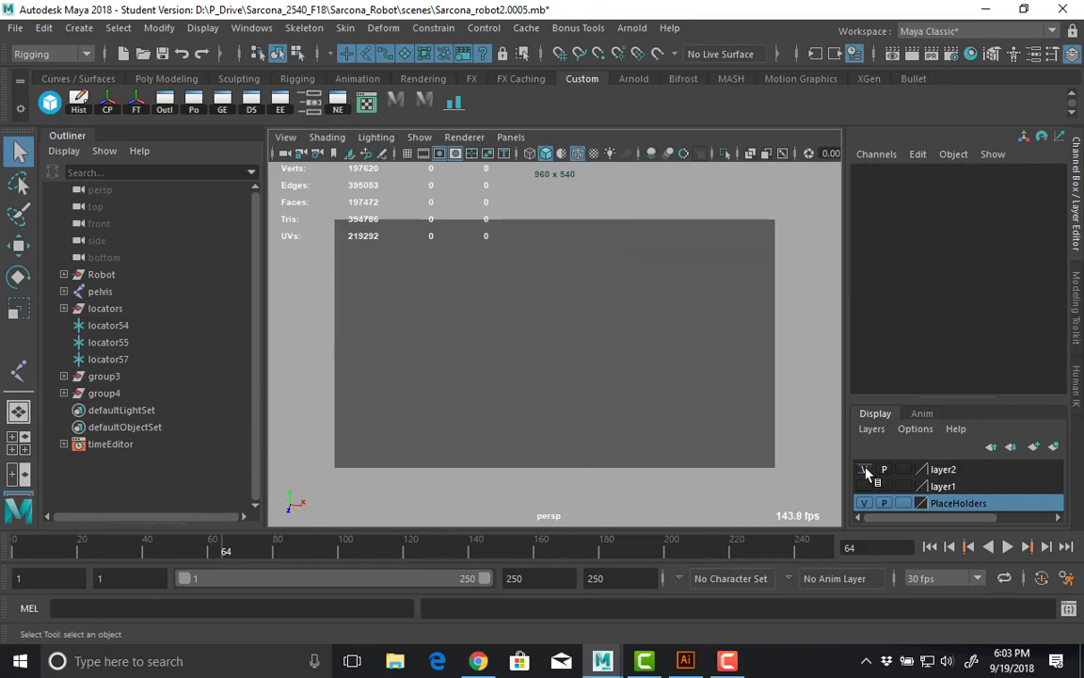
left_click(864, 469)
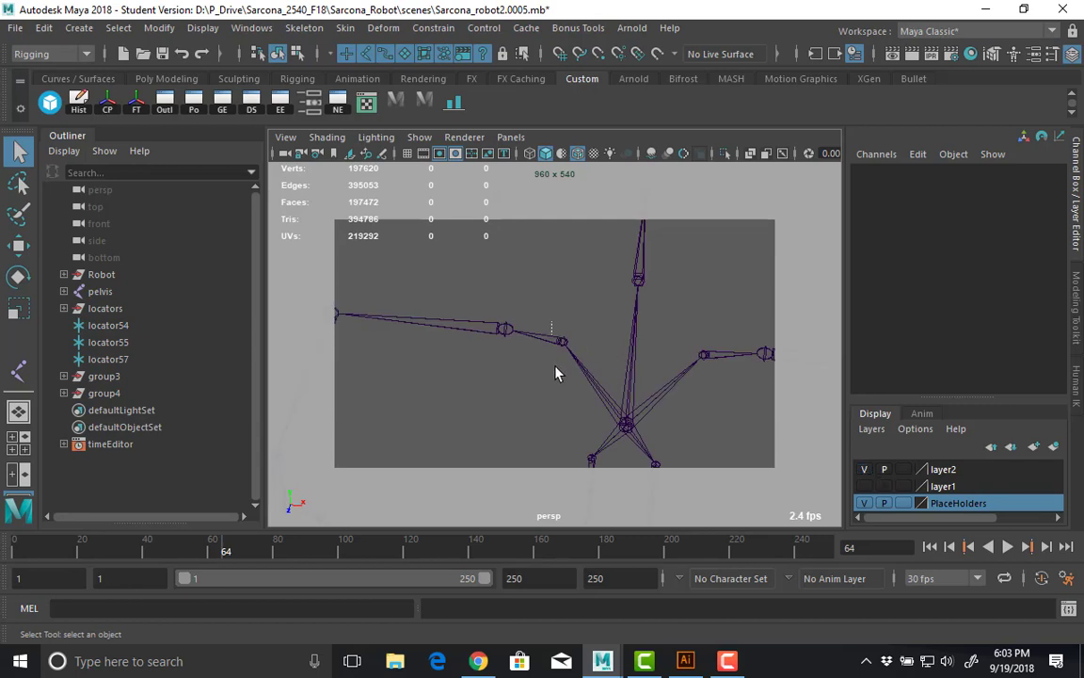
Examine the joint names along the right arm of the skeleton, from the chest and shoulder to the index finger joints.
left_click(562, 339)
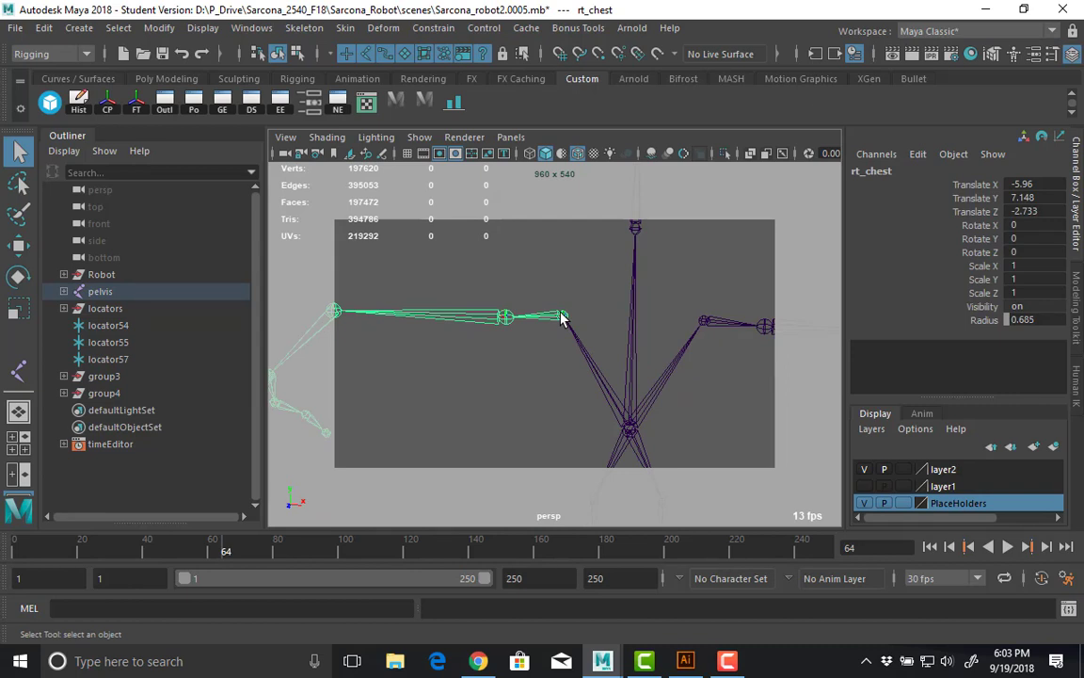
left_click_drag(492, 349, 890, 198)
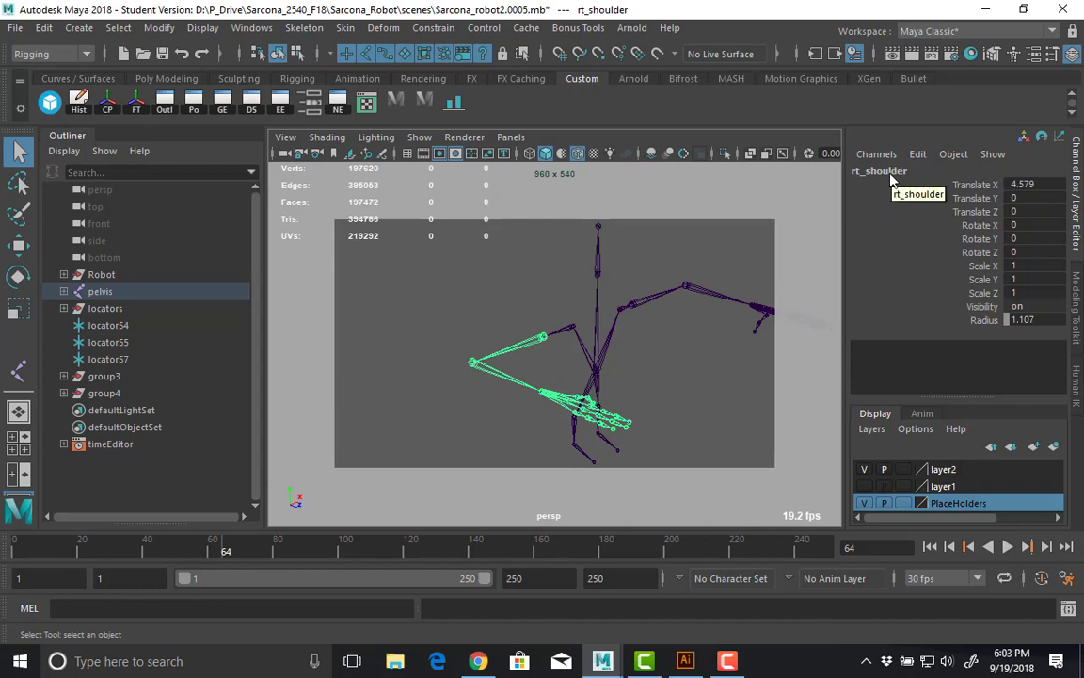
left_click(619, 418)
key("f")
left_click_drag(606, 411, 516, 329, "alt")
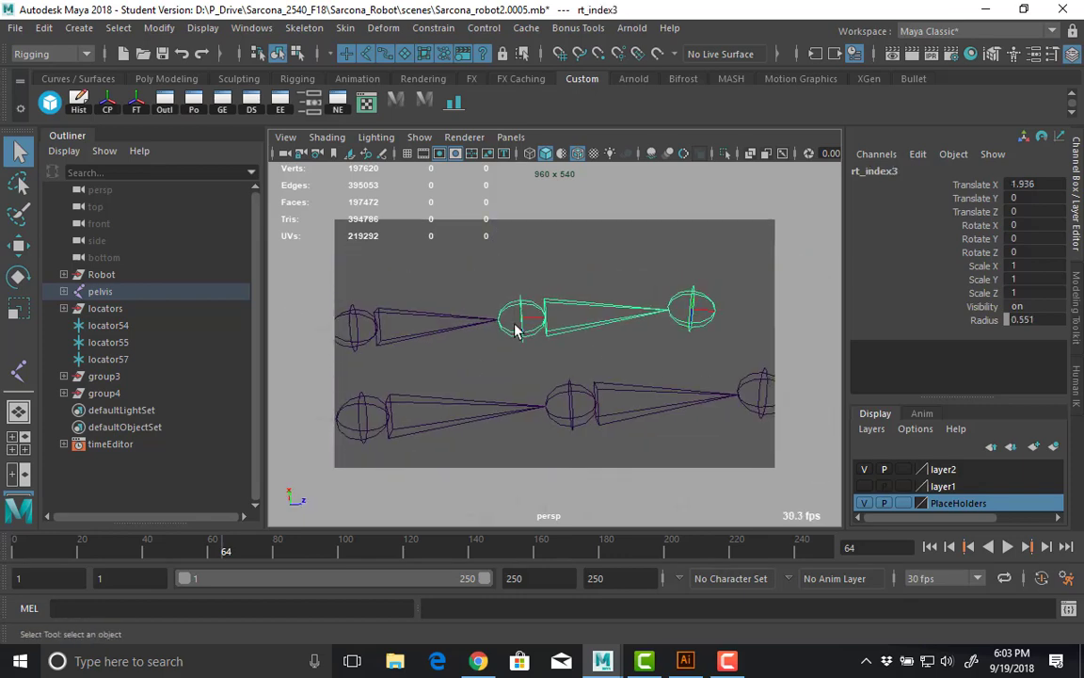
left_click(416, 311)
middle_click_drag(616, 330, 706, 320, "alt")
left_click(542, 314)
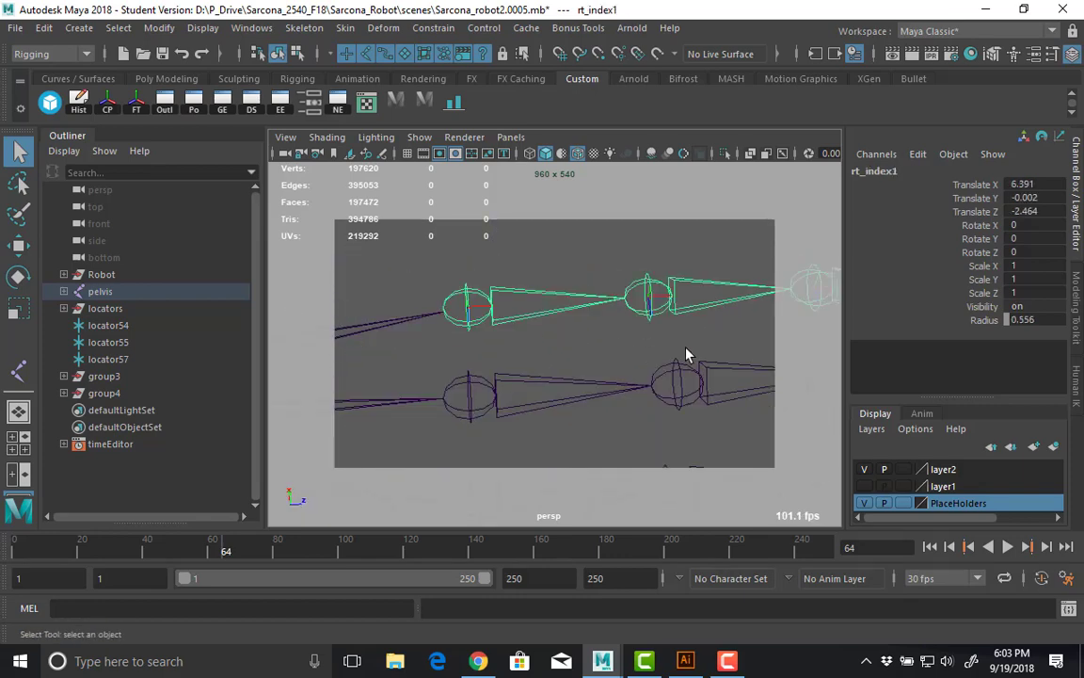
right_click_drag(686, 348, 551, 323, "alt")
middle_click_drag(783, 293, 705, 309, "alt")
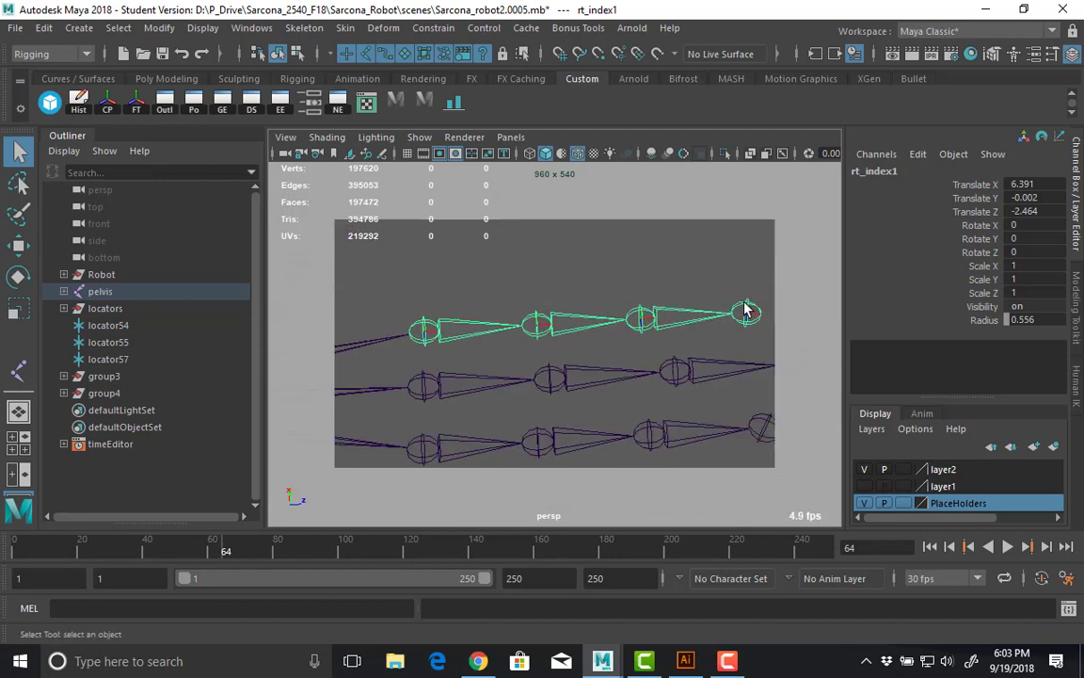
left_click(744, 311)
right_click_drag(666, 363, 491, 370, "alt")
Examine the joint names along the right hand's middle and pinky finger chains.
left_click(508, 369)
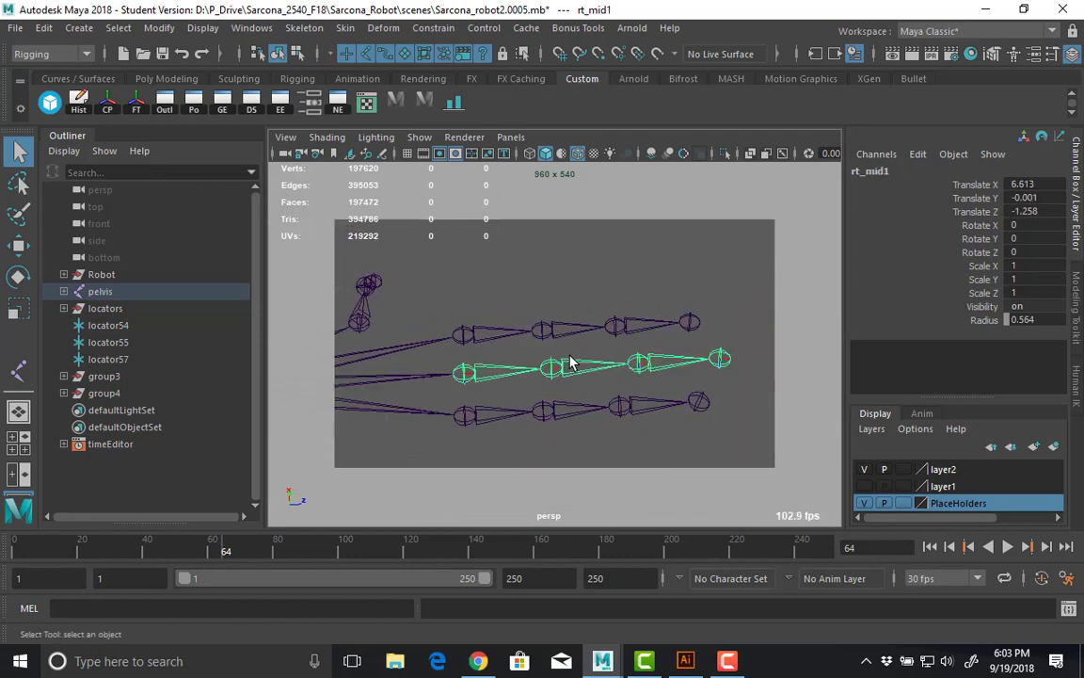
left_click(550, 367)
left_click(638, 363)
left_click(673, 334)
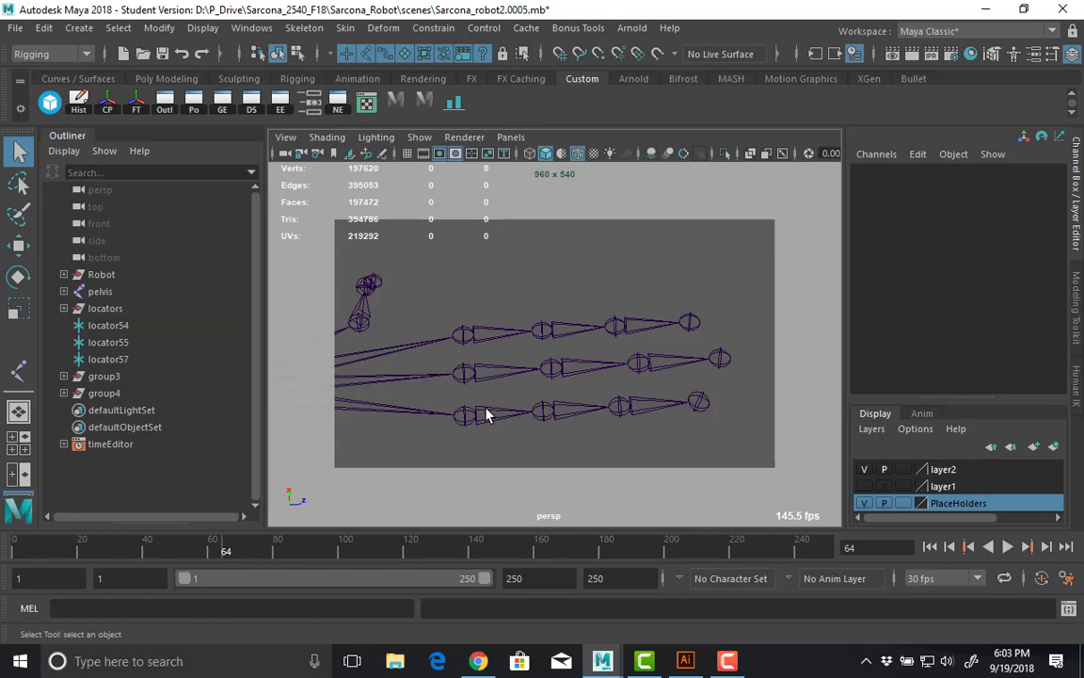
left_click(489, 414)
left_click(564, 412)
left_click(658, 410)
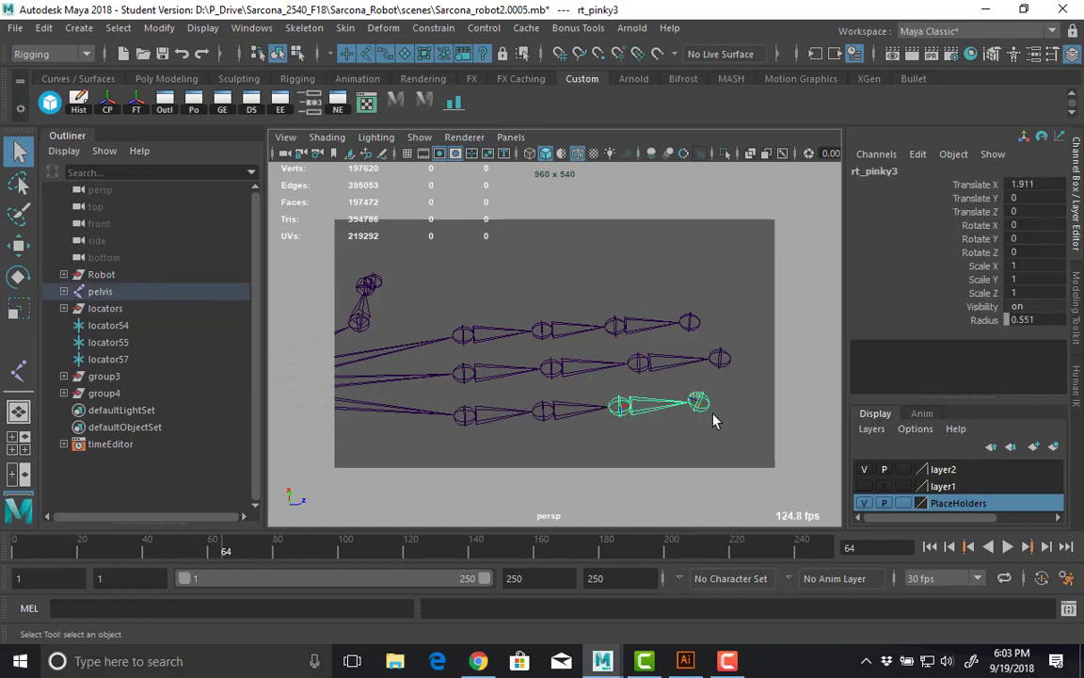
left_click(698, 404)
left_click_drag(721, 358, 674, 328, "alt")
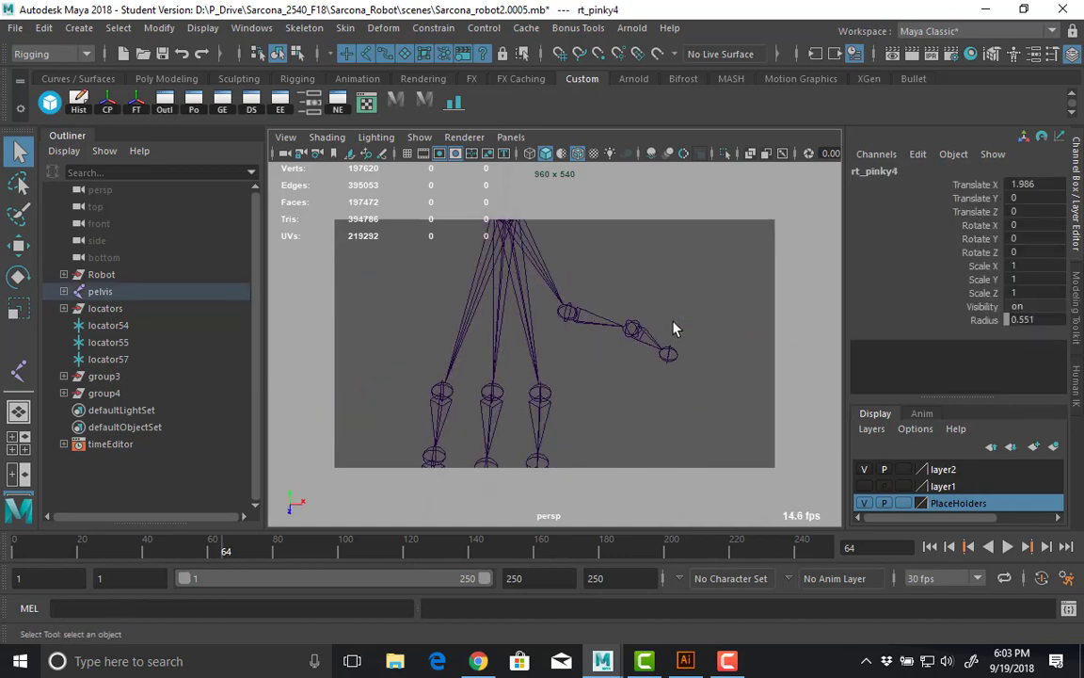
Delete the left arm chain from its chest joint together with the left leg chain.
left_click_drag(508, 255, 656, 310, "alt")
right_click_drag(656, 309, 501, 293, "alt")
left_click_drag(471, 239, 544, 264, "alt")
left_click(660, 301)
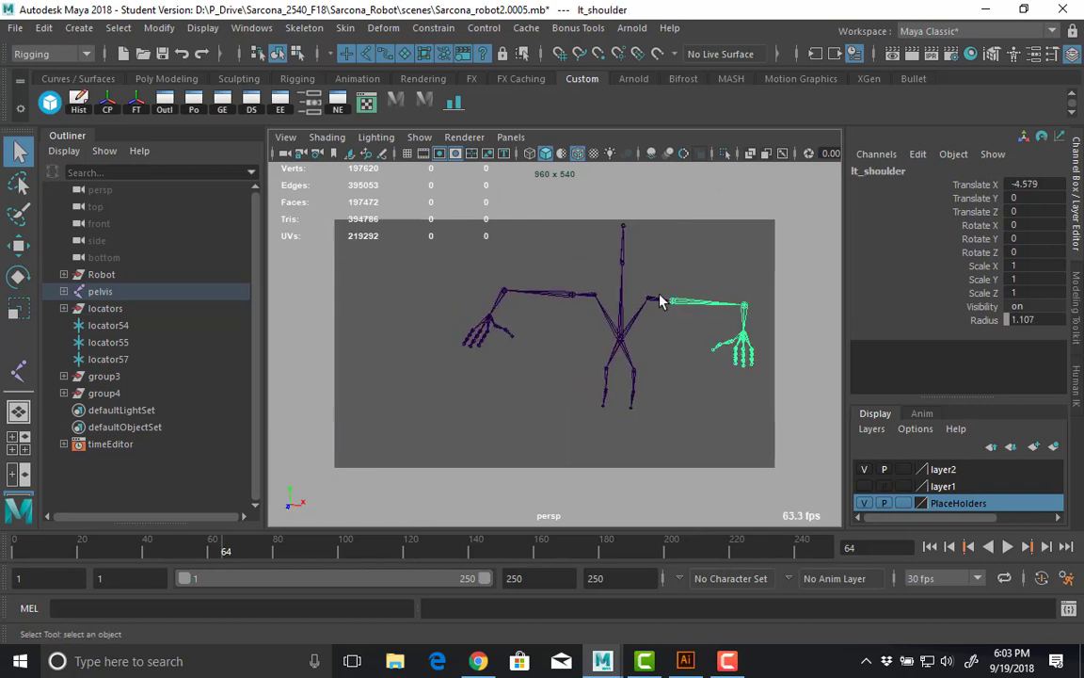
left_click(653, 305)
key("Delete")
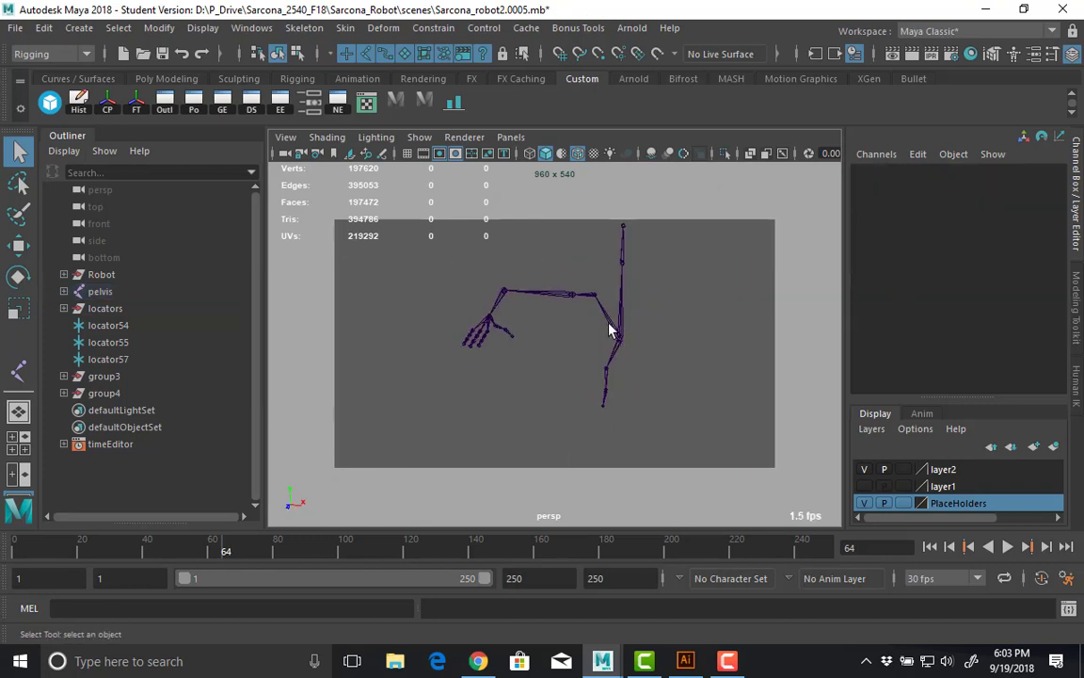
Mirror the right arm chain from rt_chest across YZ with the Behavior function, replacing rt with lt in the joint names.
left_click(588, 299)
left_click(607, 383)
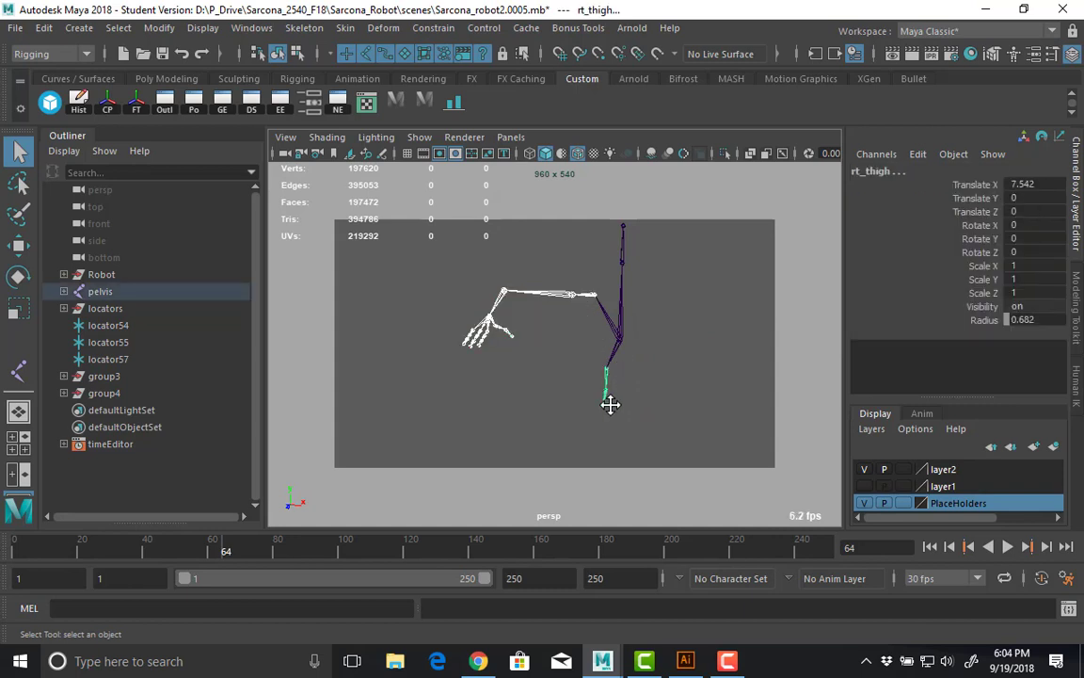
left_click_drag(610, 404, 515, 188, "alt")
left_click(579, 352)
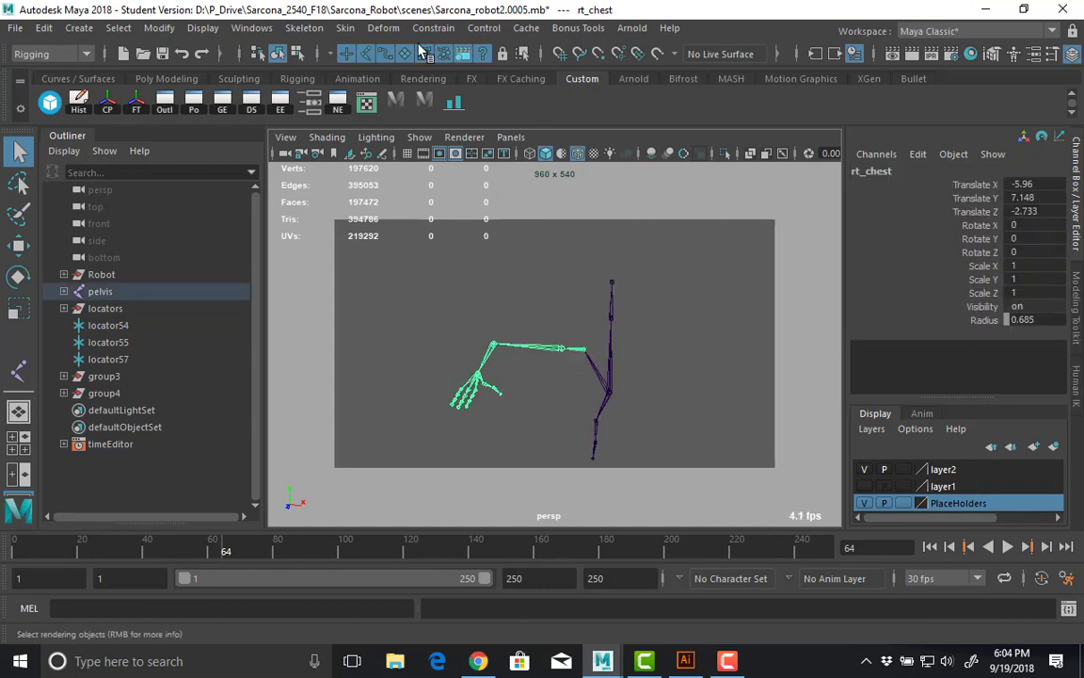
left_click(304, 27)
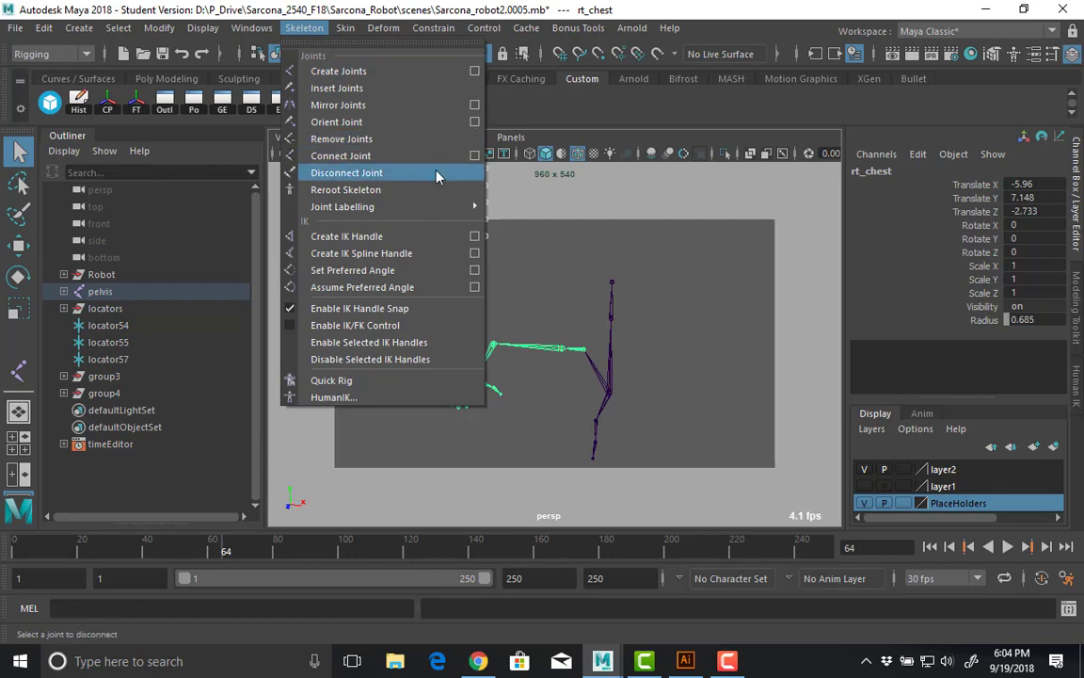
left_click(474, 105)
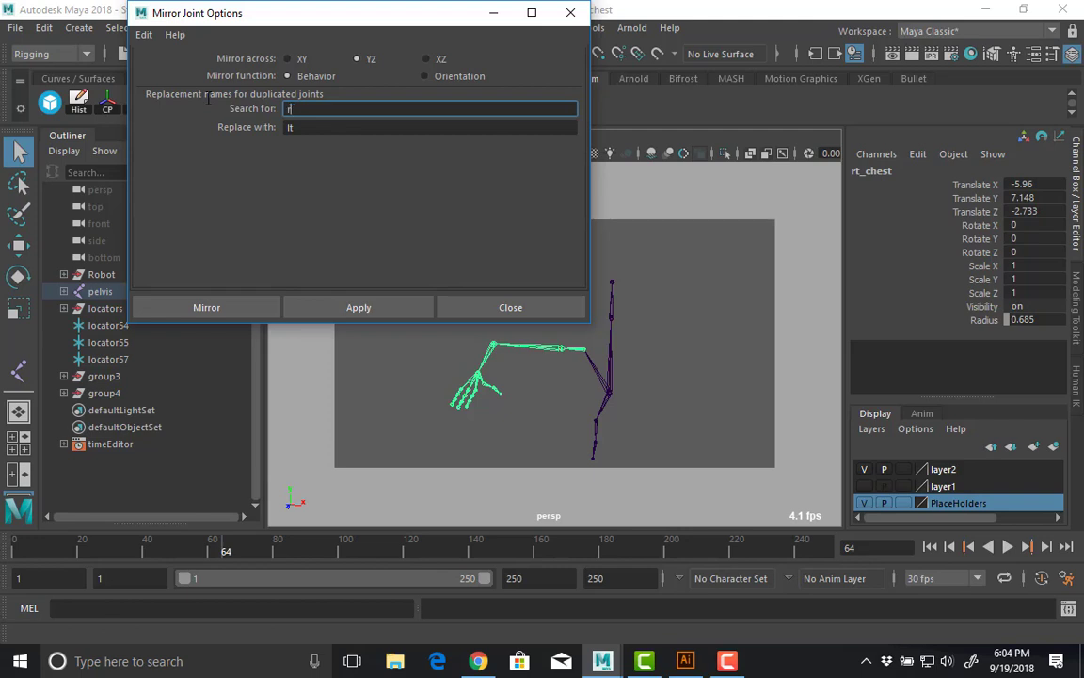
key("Tab")
type("lt")
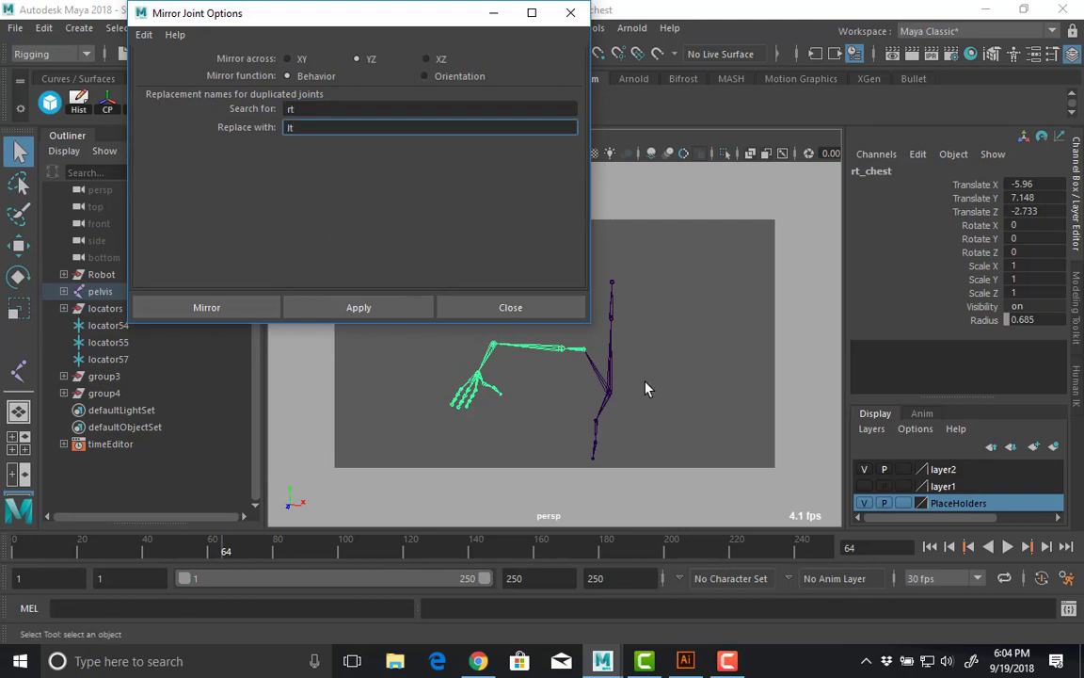
left_click_drag(579, 343, 649, 411, "alt")
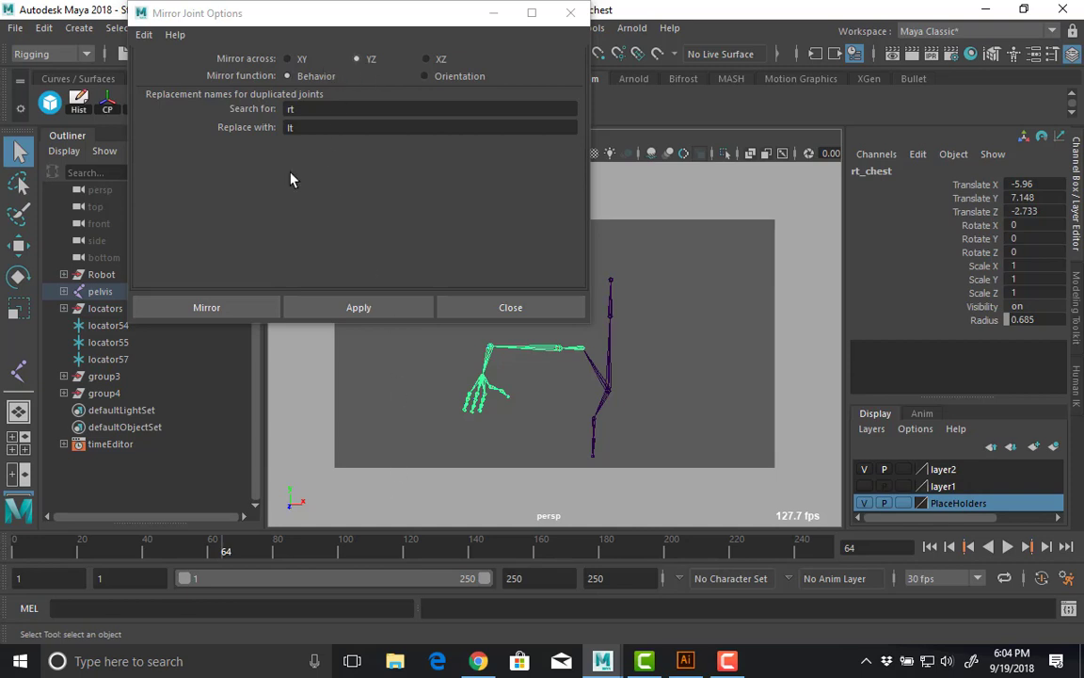
left_click(198, 311)
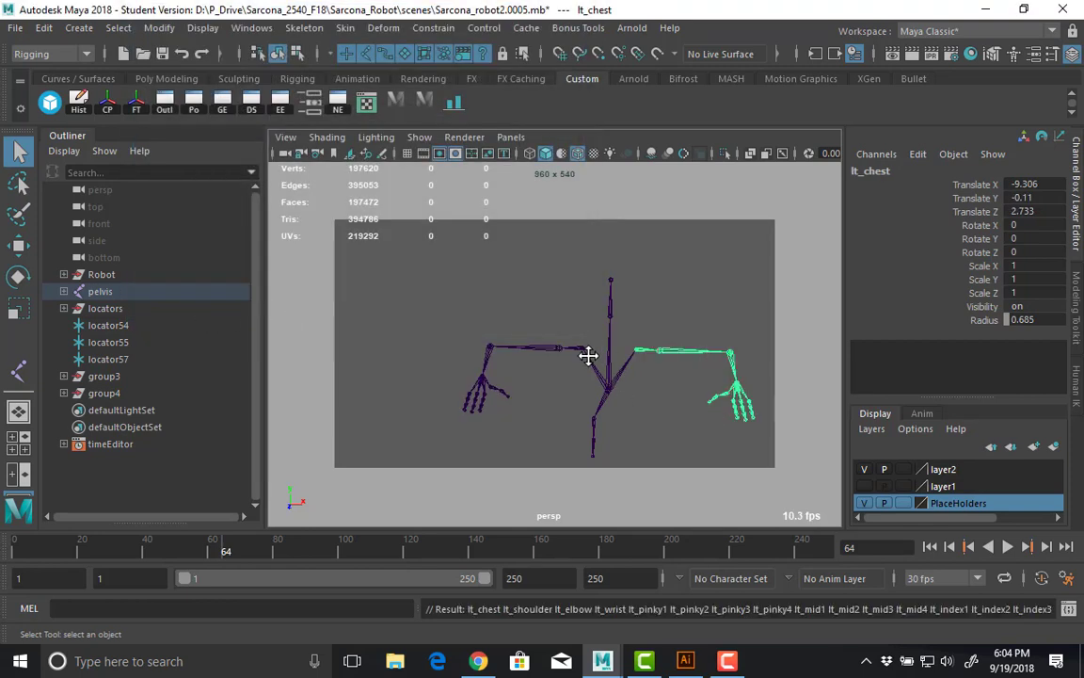
Mirror the right leg chain to the left side with the same Mirror Joints settings.
middle_click_drag(588, 355, 542, 300, "alt")
left_click(551, 381)
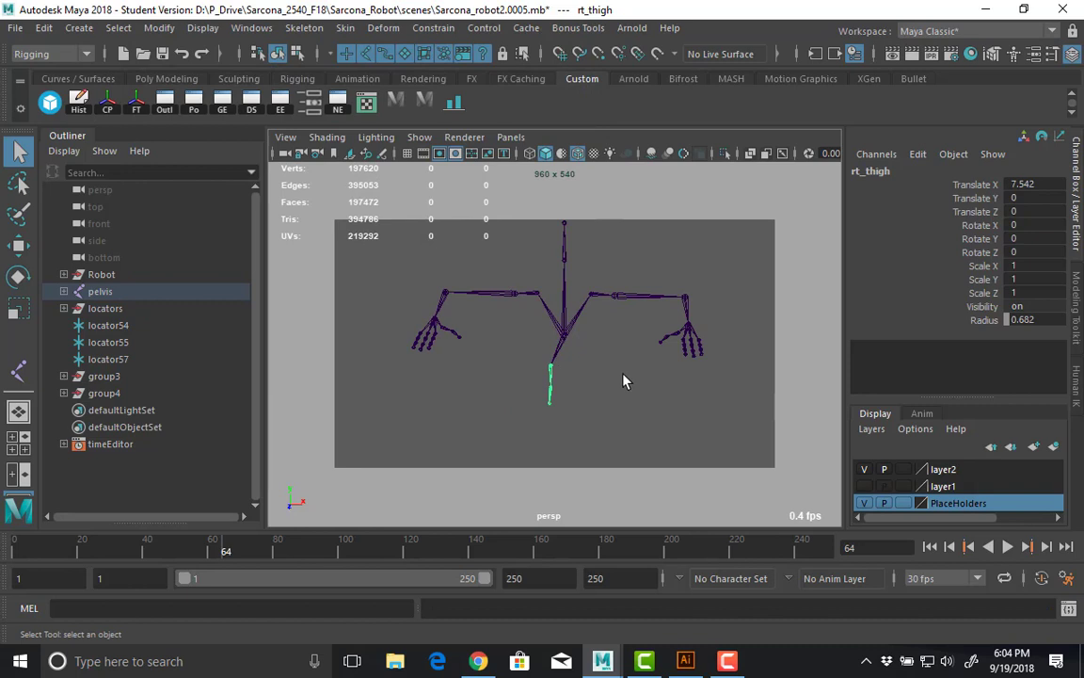
key("g")
left_click_drag(592, 375, 658, 382, "alt")
left_click(659, 386)
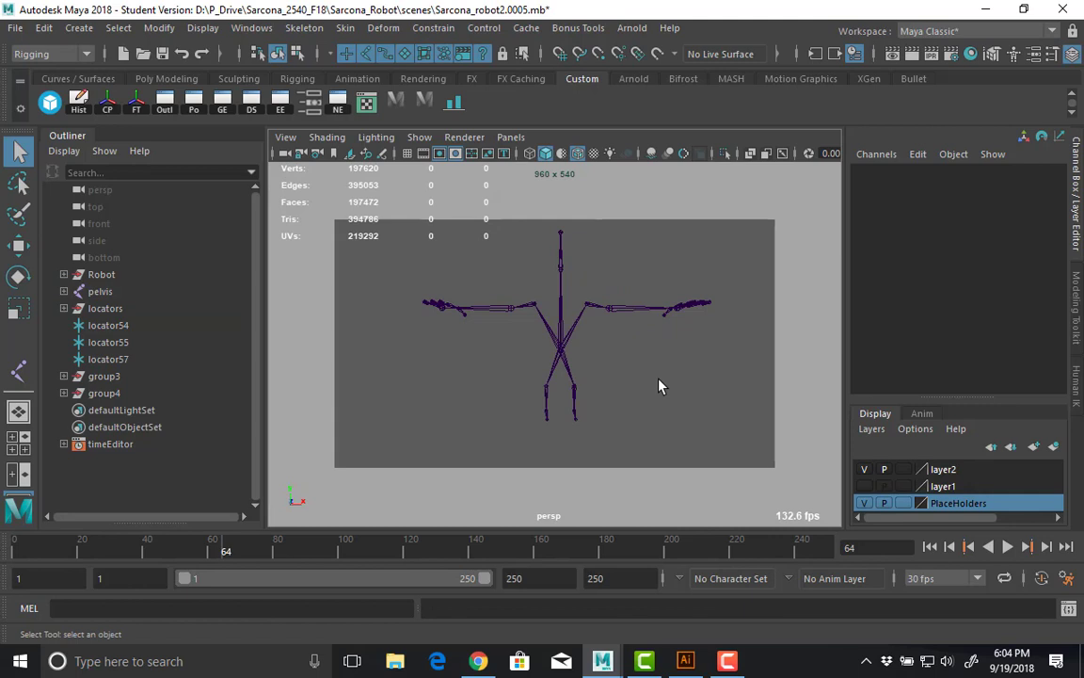
Show layer1 and the locators in the viewport, and delete the loose locator54, locator55 and locator57.
left_click(863, 486)
scroll(697, 357, "up", 8)
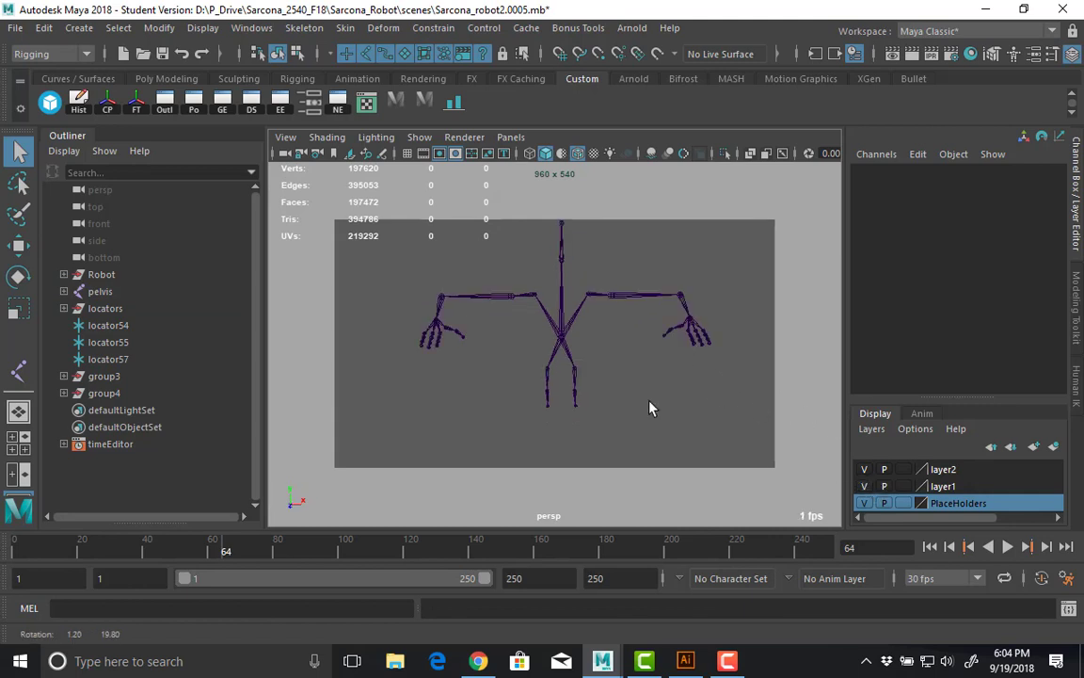
left_click(422, 139)
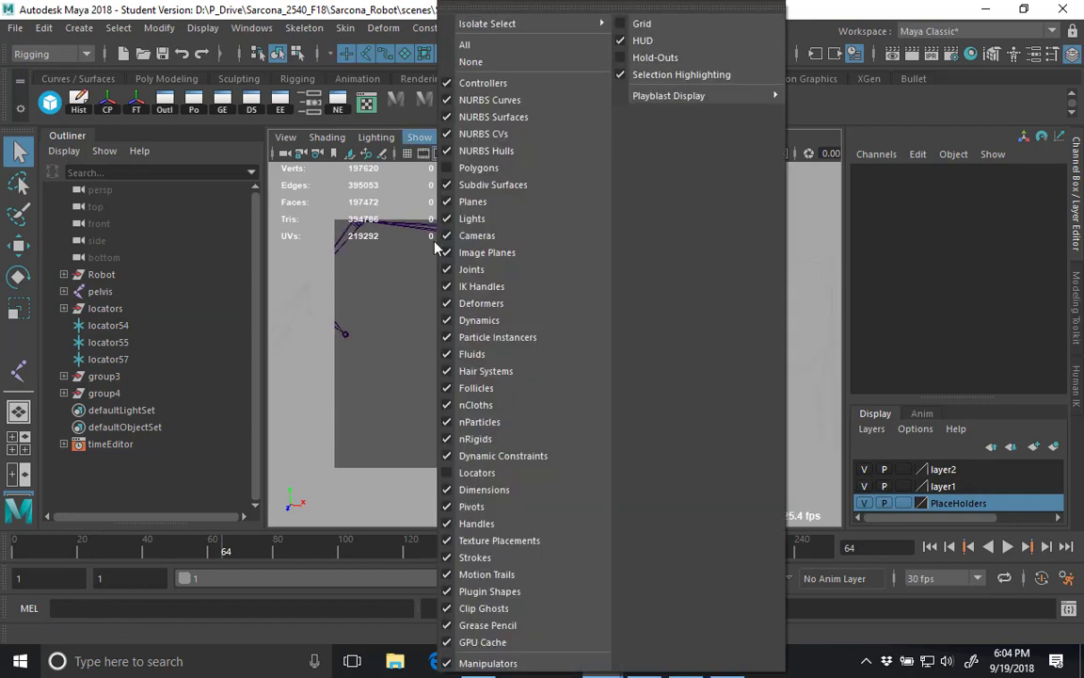
left_click(494, 471)
middle_click_drag(412, 285, 263, 313, "alt")
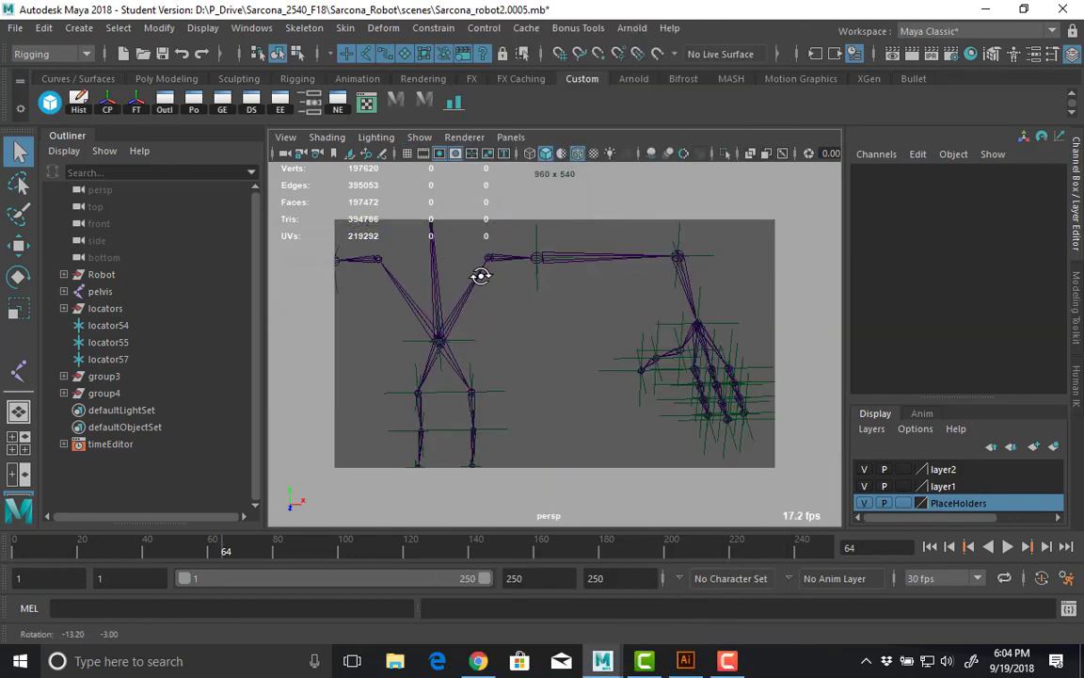
left_click_drag(113, 325, 157, 364)
left_click(63, 307)
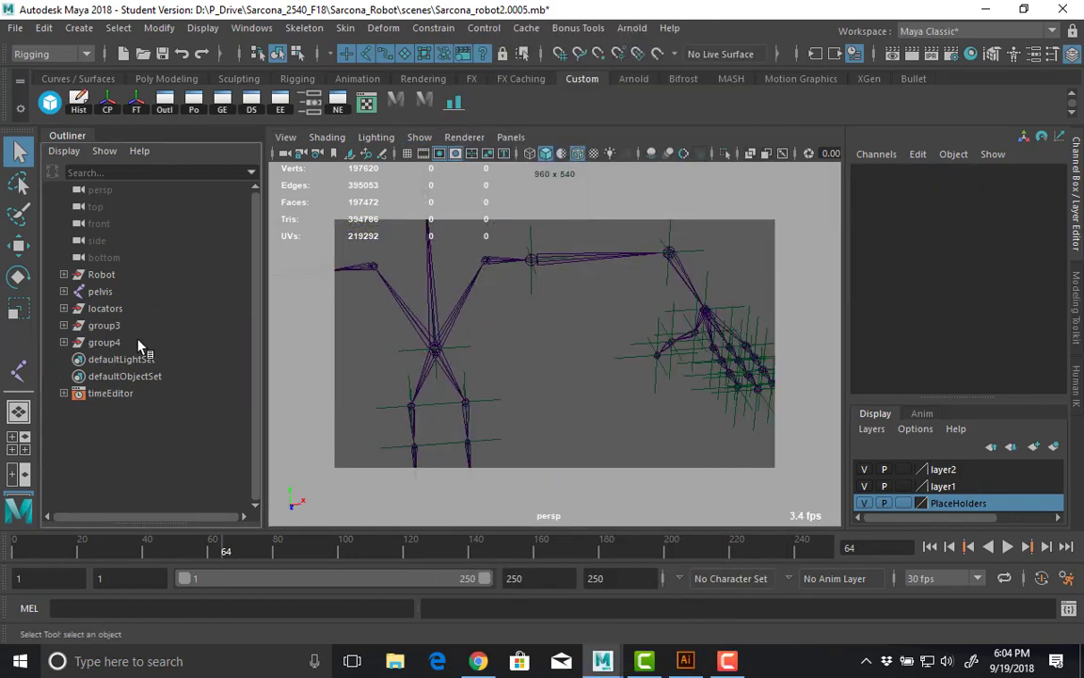
Scale all the locators inside group2 of the locators group down uniformly to about 0.578.
left_click(105, 308)
left_click_drag(489, 317, 545, 368, "alt")
key("r")
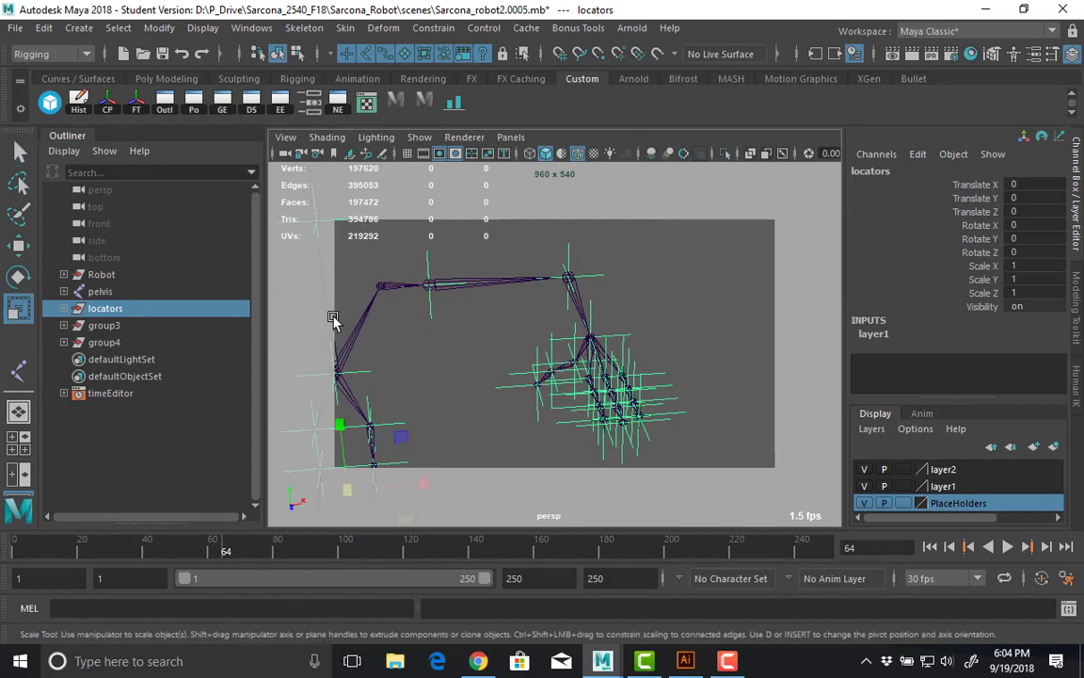
left_click(63, 308)
left_click(116, 324)
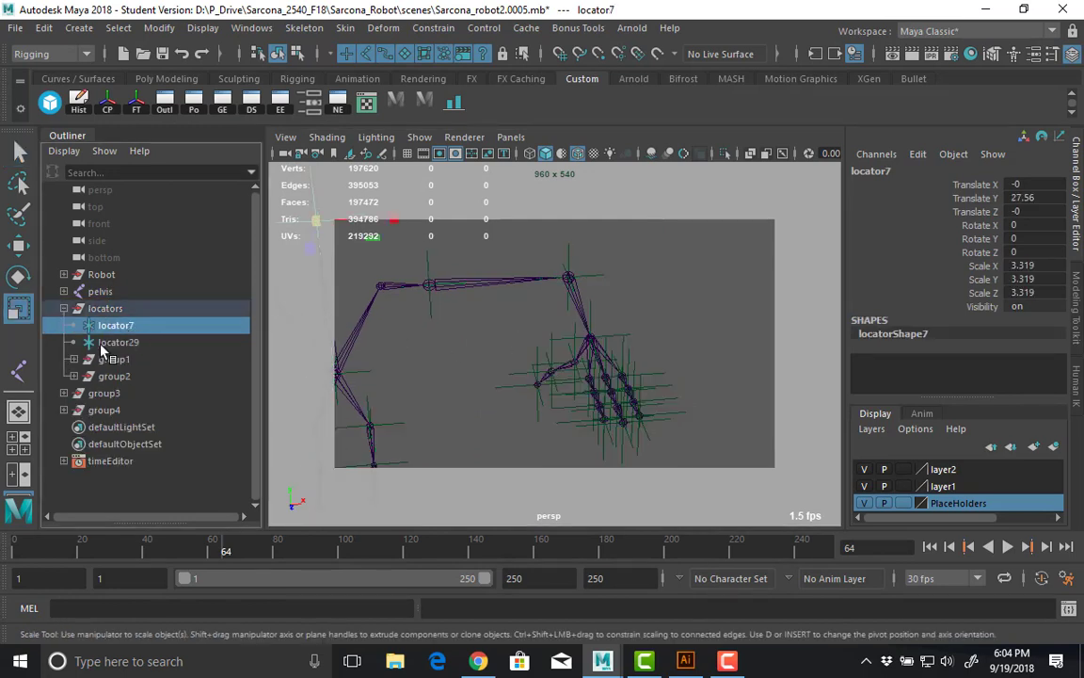
left_click(74, 376)
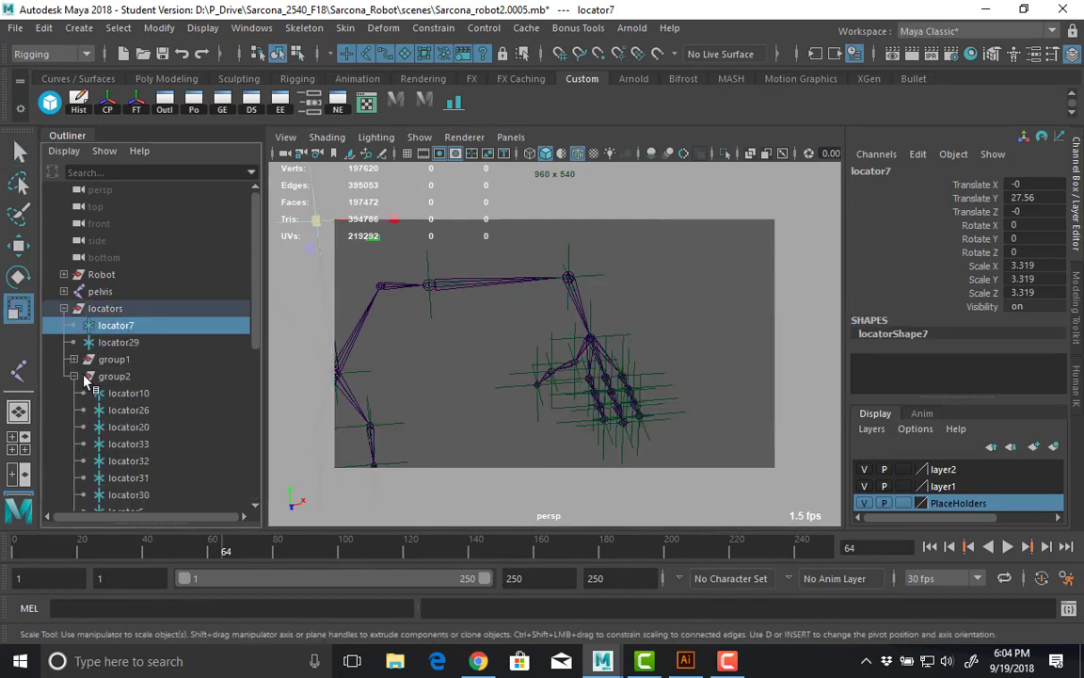
left_click(125, 395)
scroll(118, 367, "down", 5)
left_click(120, 385, "shift")
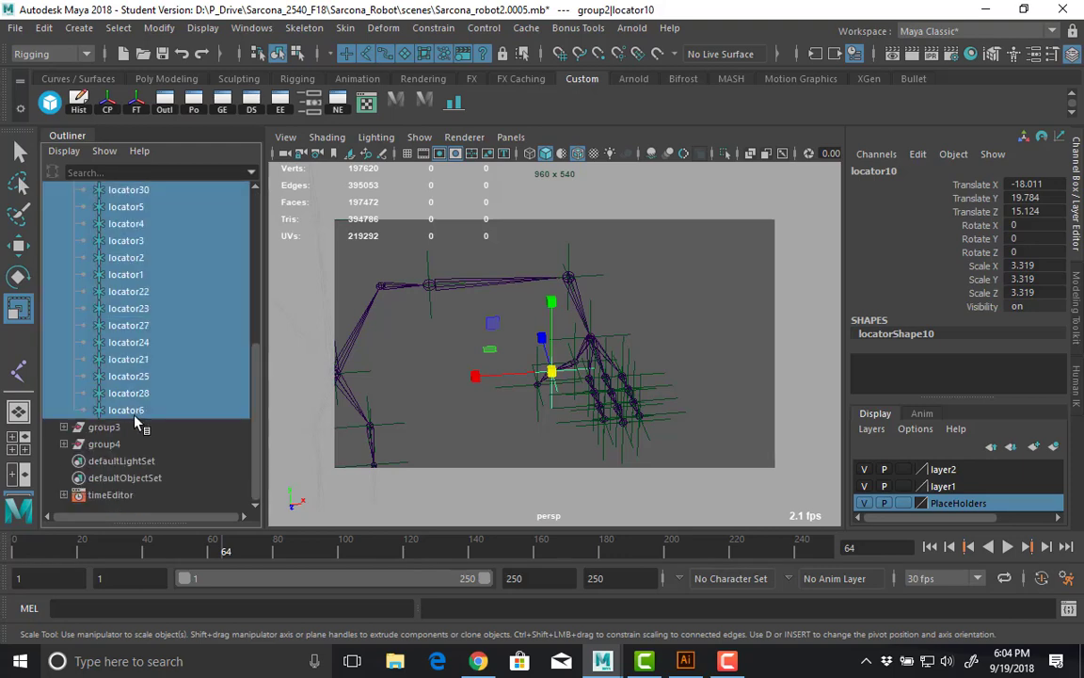
middle_click_drag(659, 392, 611, 384)
left_click_drag(610, 384, 628, 344, "alt")
right_click_drag(628, 344, 880, 353, "alt")
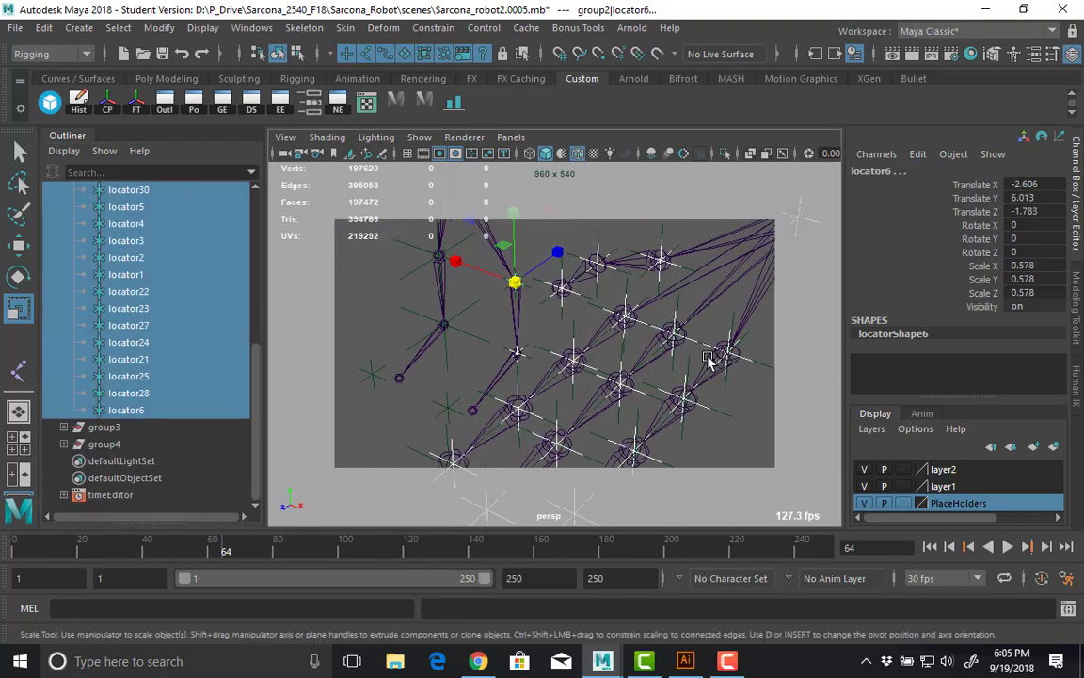
middle_click_drag(707, 359, 717, 358, "alt")
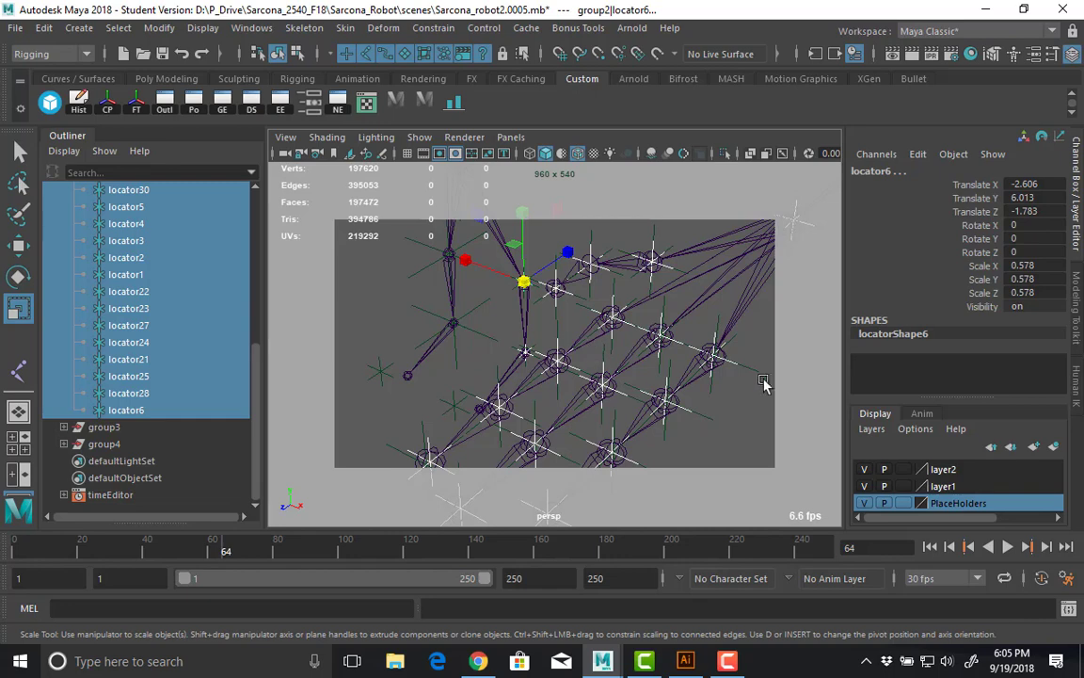
Collapse the locators group and hide the layer1 and PlaceHolders layers, keeping layer2 visible.
scroll(576, 375, "down", 5)
scroll(114, 285, "up", 10)
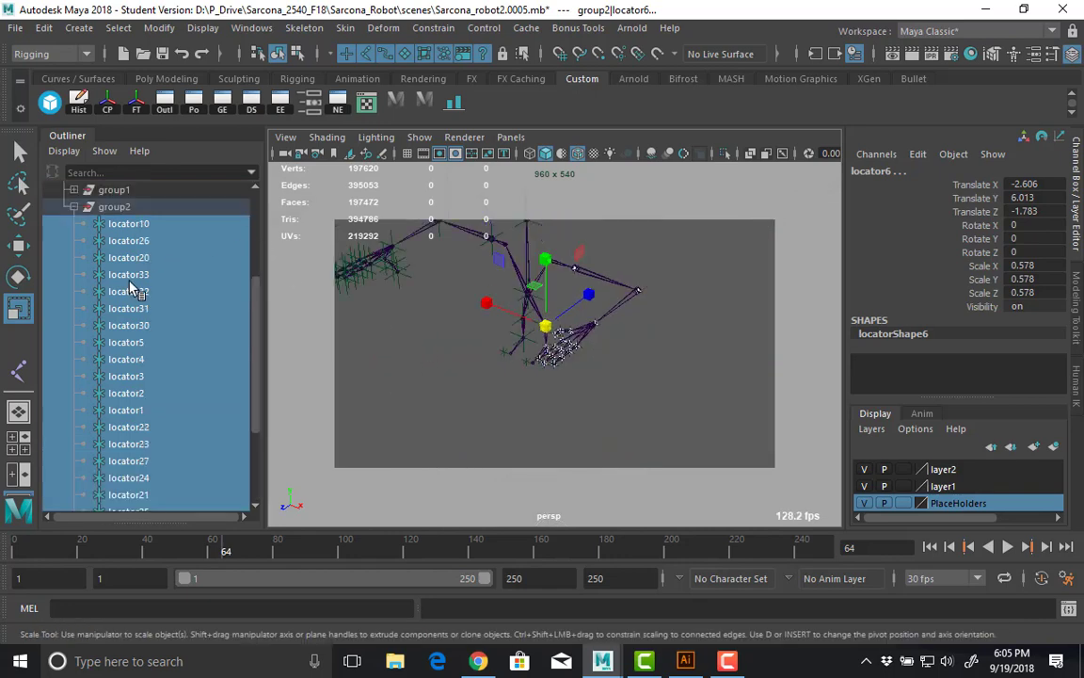
left_click(63, 308)
left_click(94, 311)
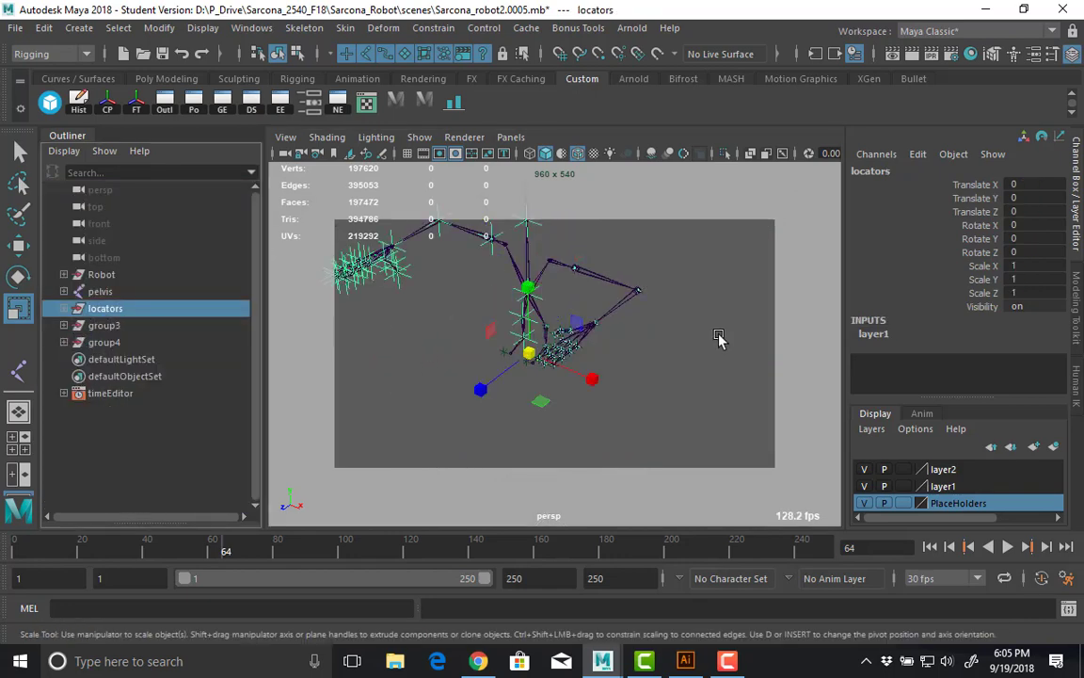
left_click(863, 475)
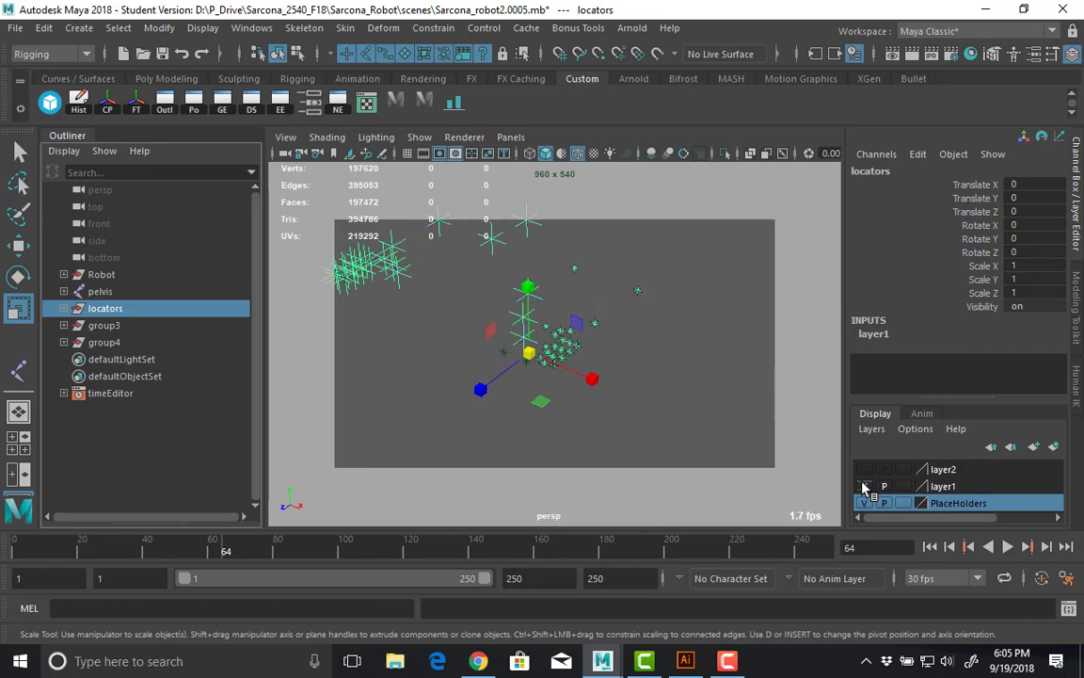
left_click(862, 475)
left_click(864, 486)
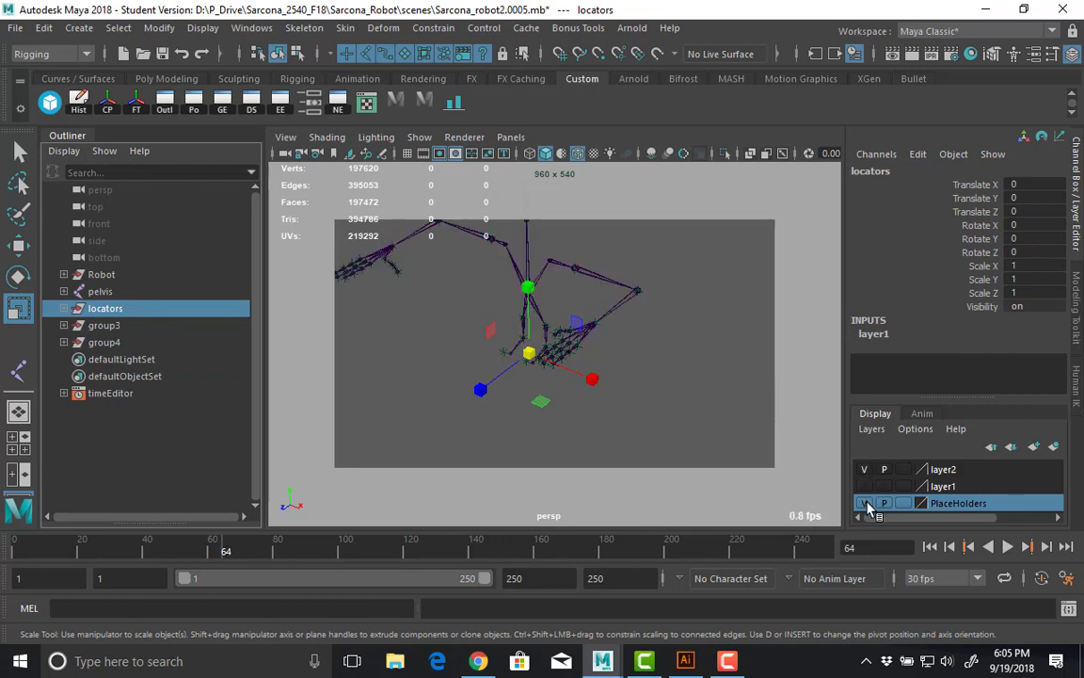
left_click(723, 398)
left_click_drag(525, 398, 635, 367, "alt")
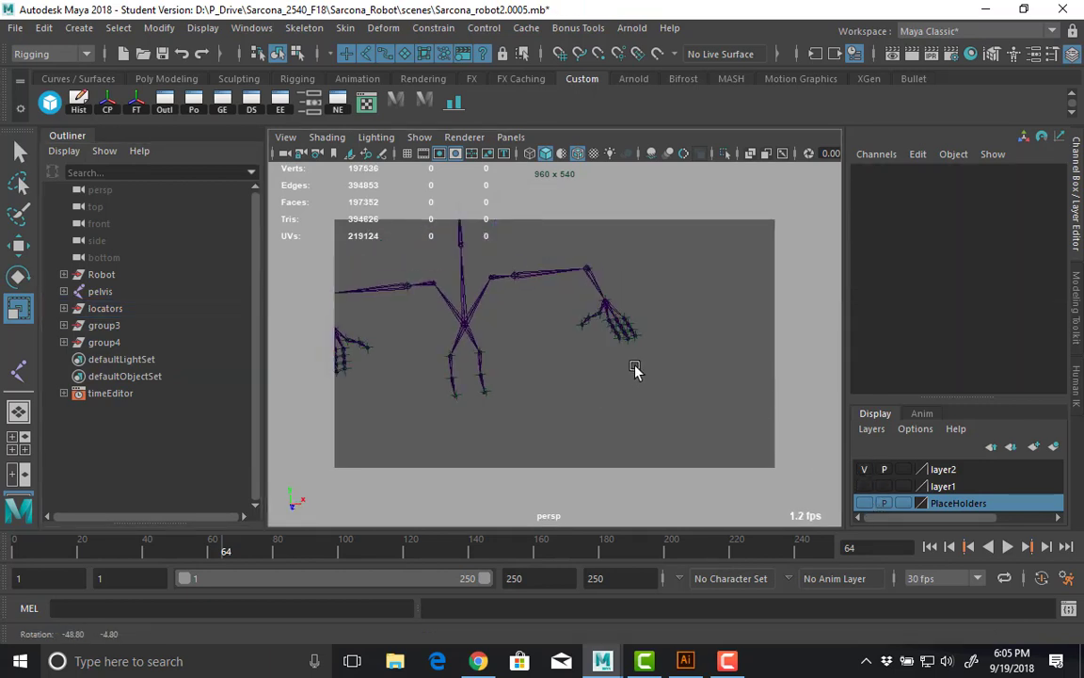
Delete the locators, group3 and group4 groups from the scene.
scroll(519, 365, "down", 2)
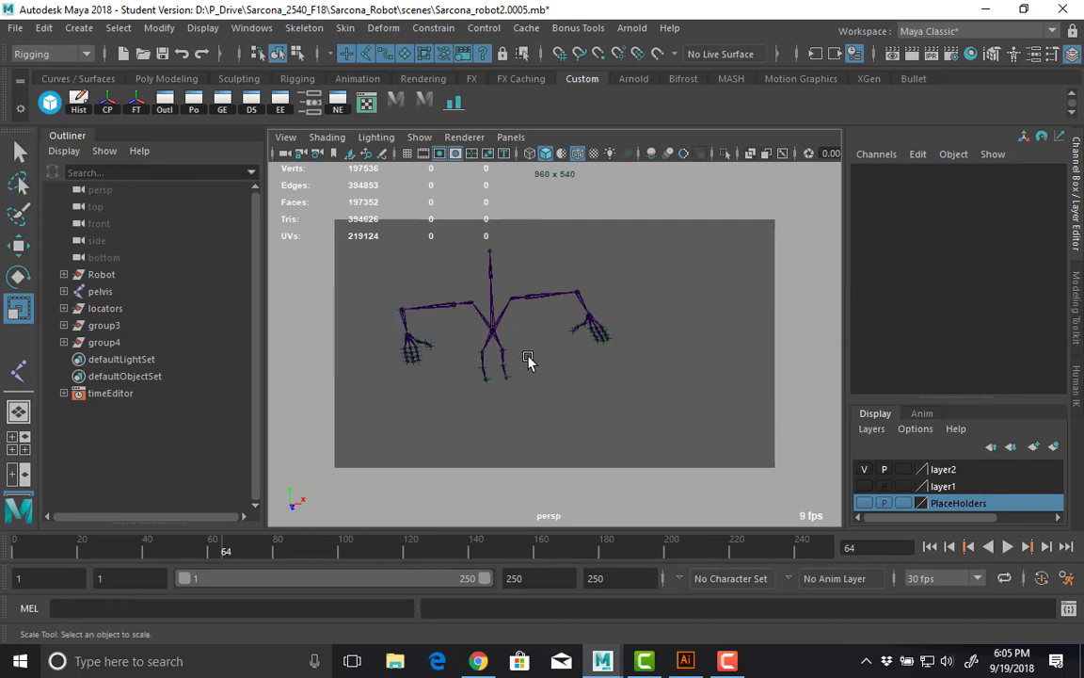
left_click(104, 309)
left_click(220, 342, "shift")
key("Delete")
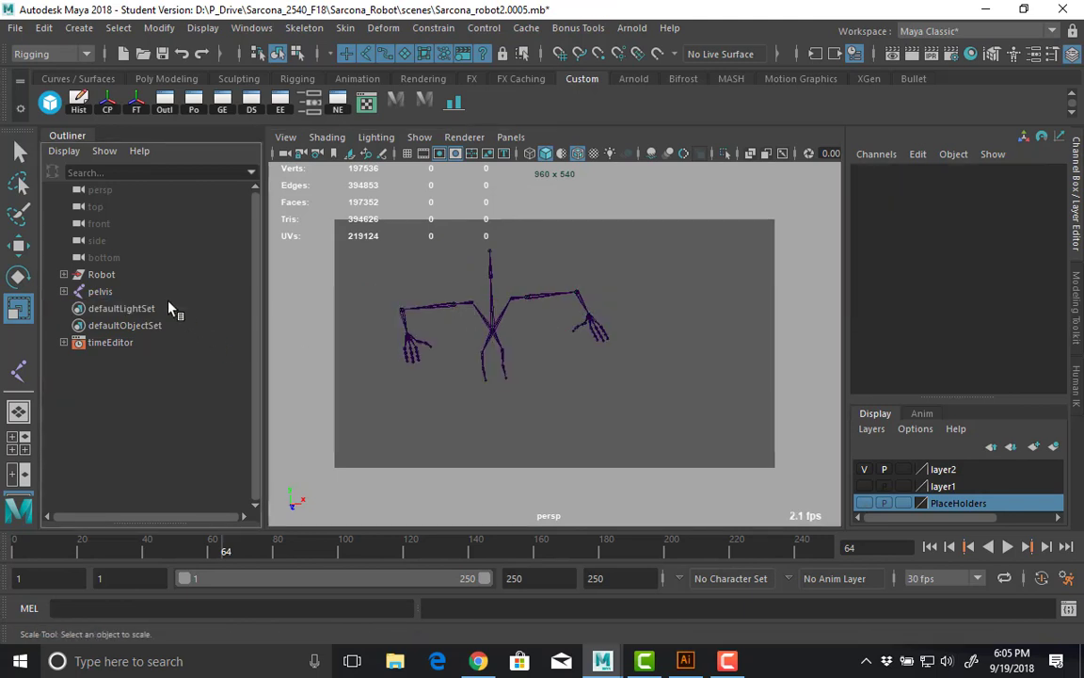
Show layer1 and enable polygon display in the viewport to bring the shaded robot mesh back around the skeleton.
left_click(104, 275)
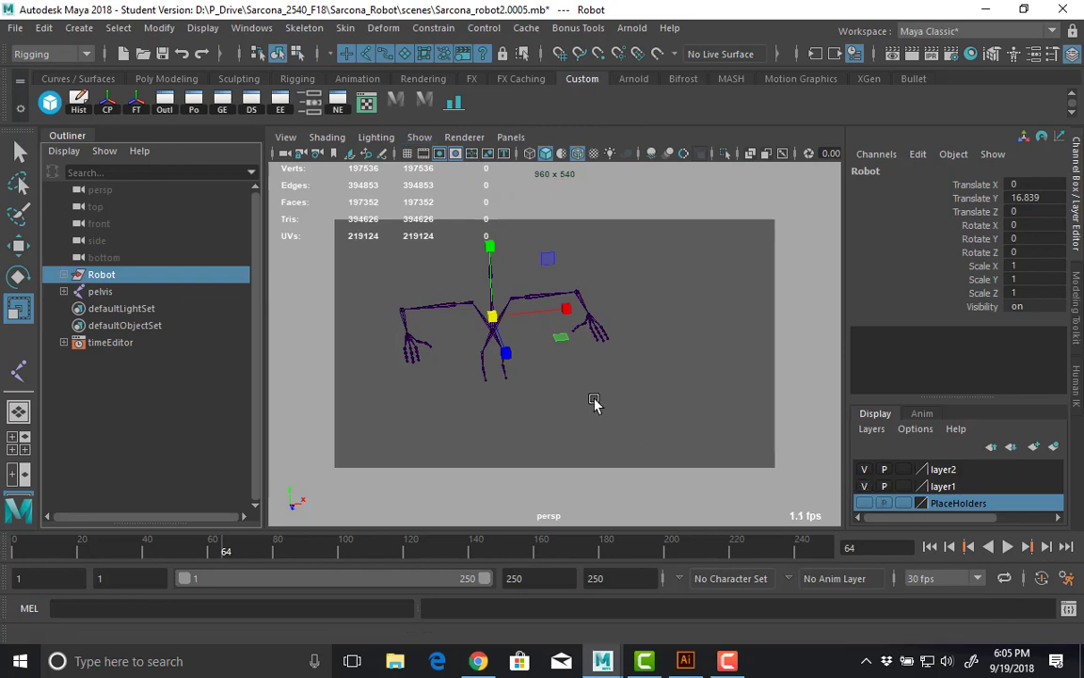
left_click(419, 137)
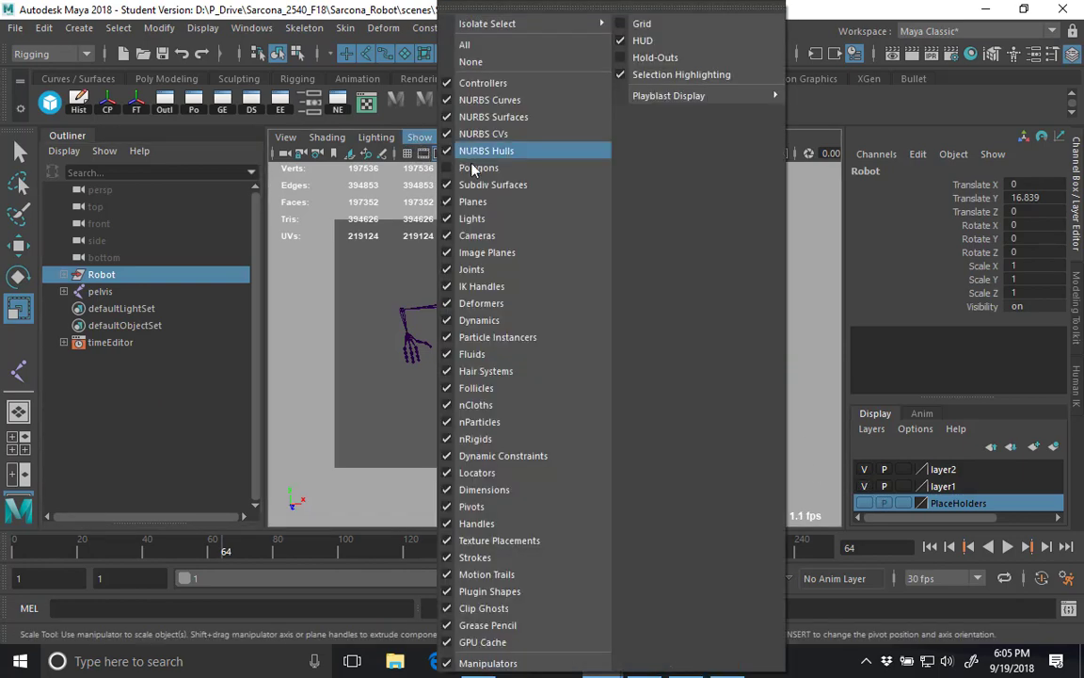
left_click(475, 168)
scroll(641, 346, "up", 5)
left_click(644, 395)
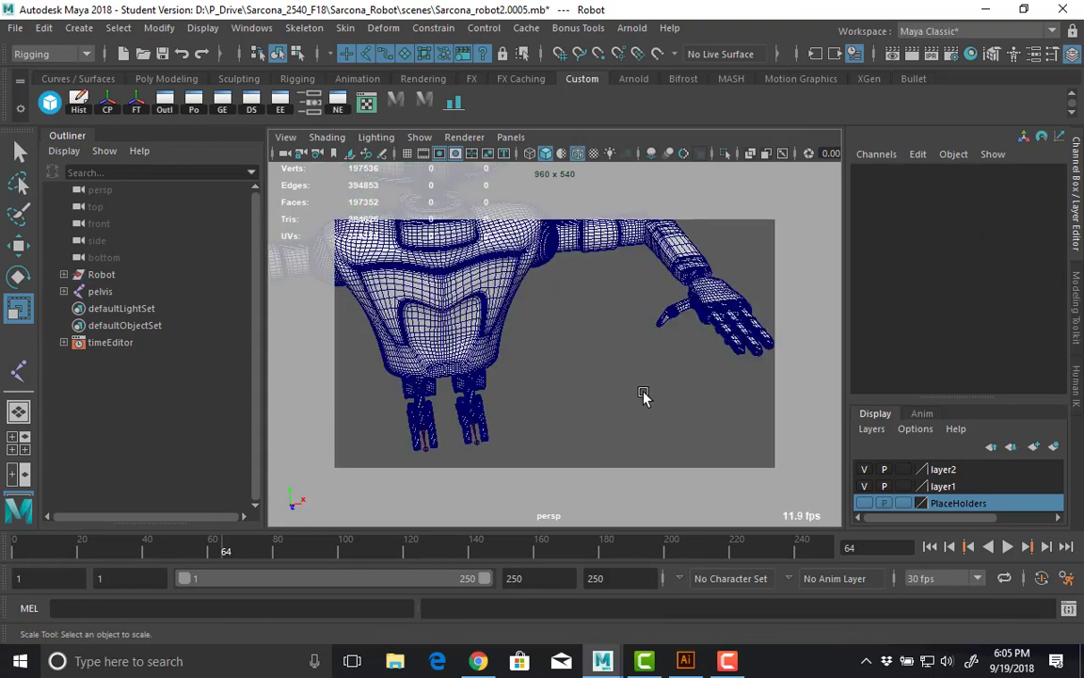
key("5")
left_click_drag(607, 297, 605, 431, "alt")
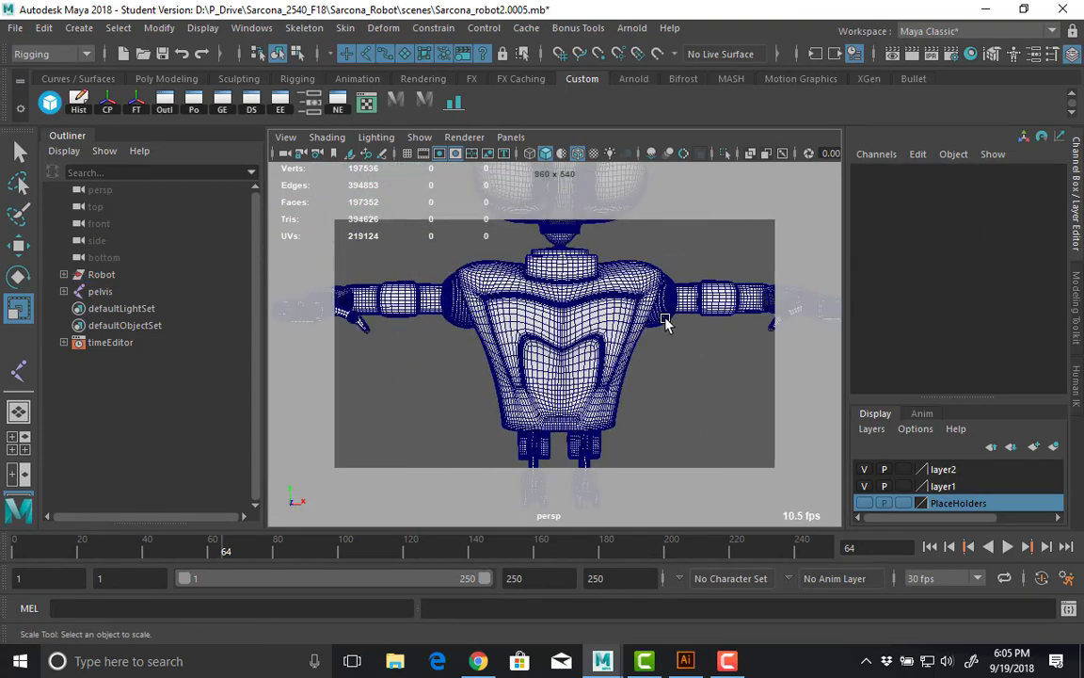
left_click_drag(517, 326, 491, 341, "alt")
Switch the viewport to wireframe and parent the torso mesh to the pelvis joint, checking the link by selecting the pelvis.
key("4")
scroll(573, 387, "up", 6)
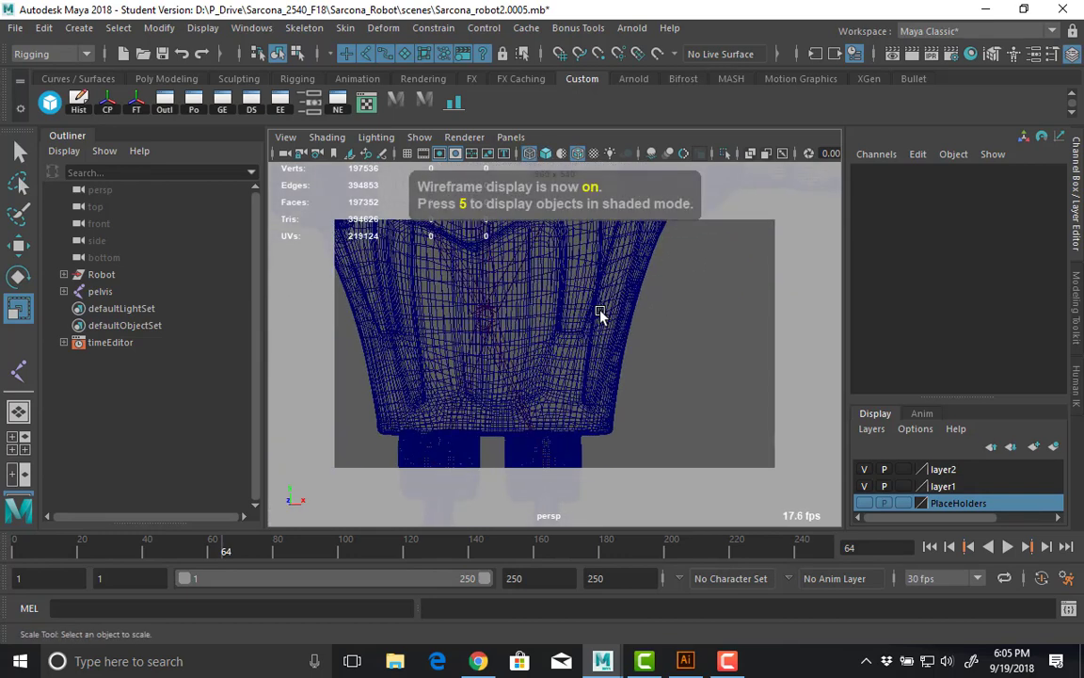
left_click(600, 315)
key("r")
left_click_drag(584, 316, 601, 254, "alt")
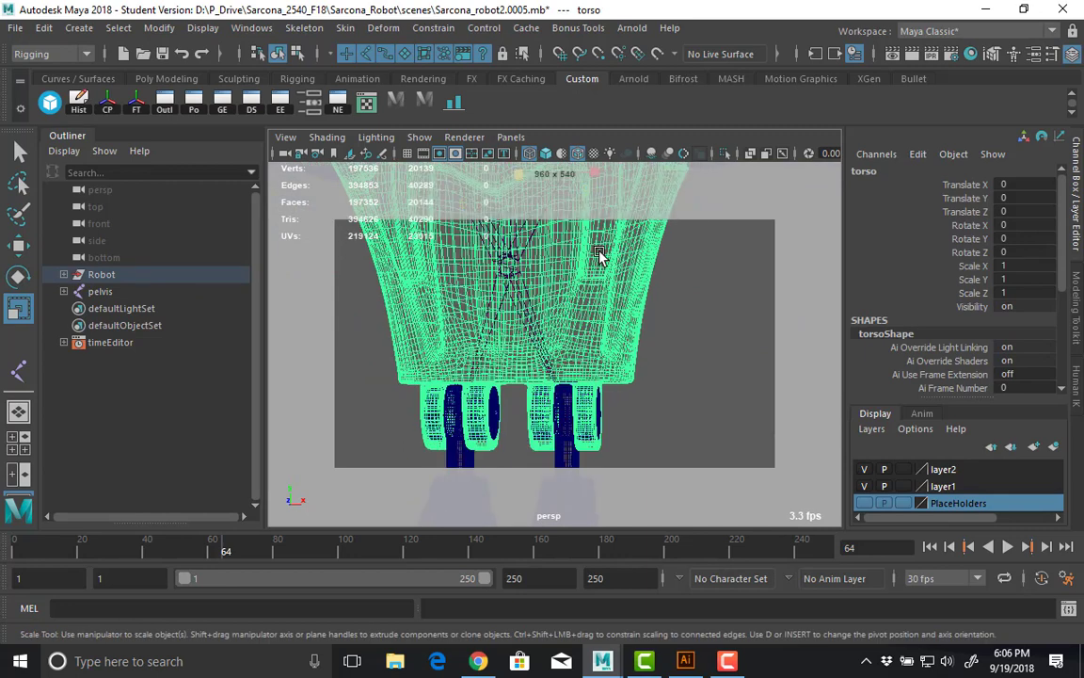
left_click_drag(599, 254, 599, 369, "alt")
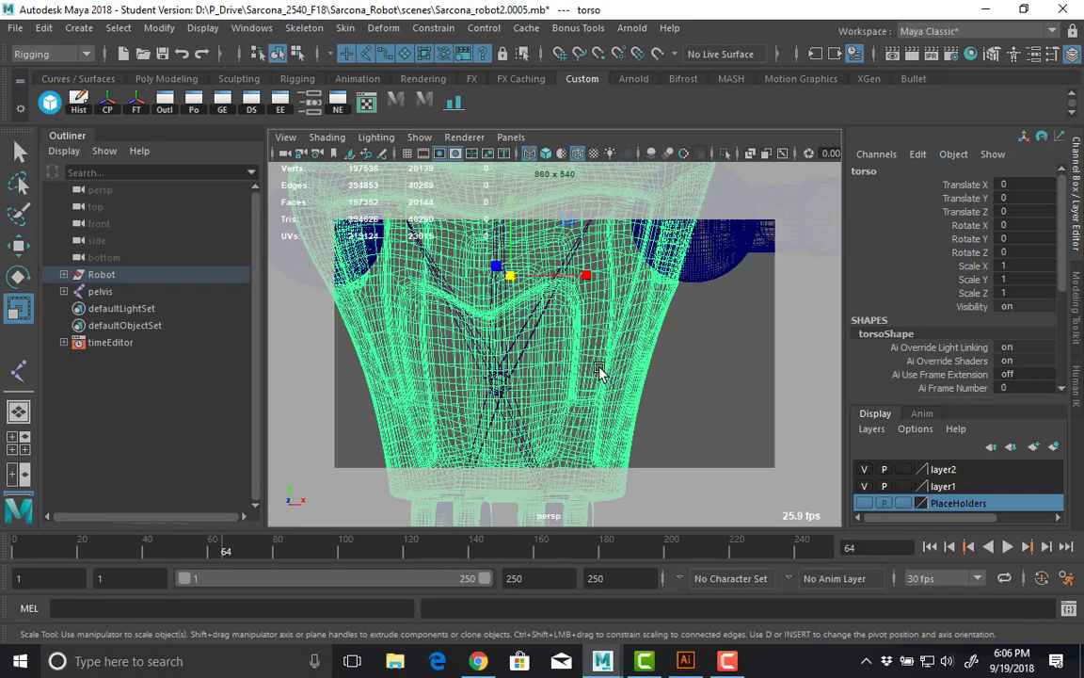
left_click_drag(665, 355, 530, 367, "alt")
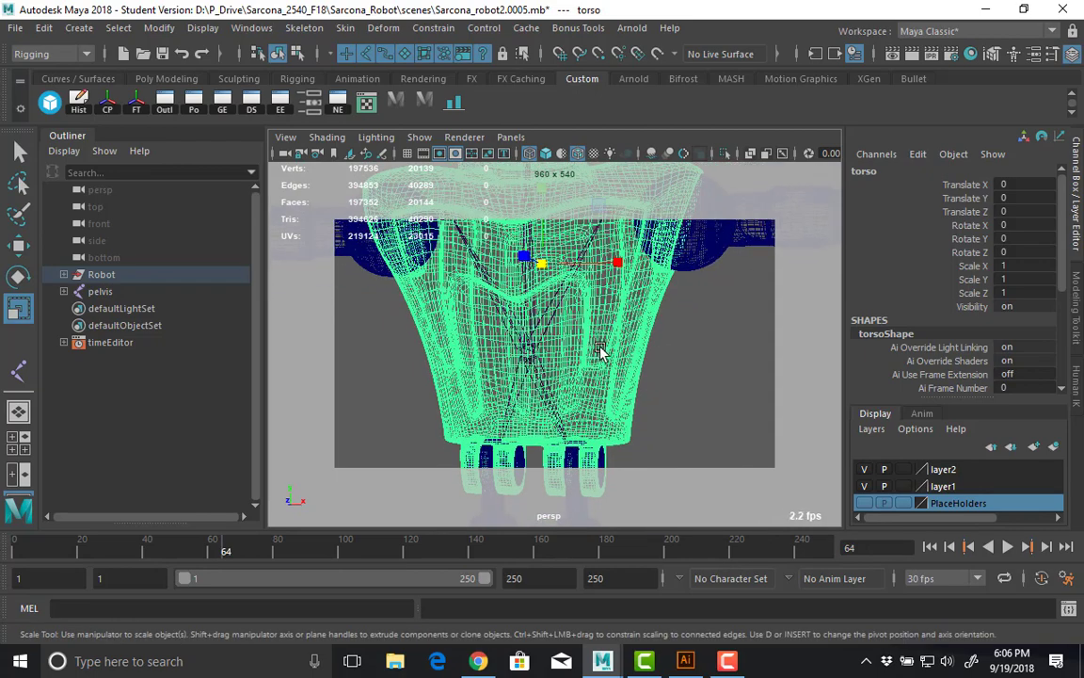
left_click(524, 350)
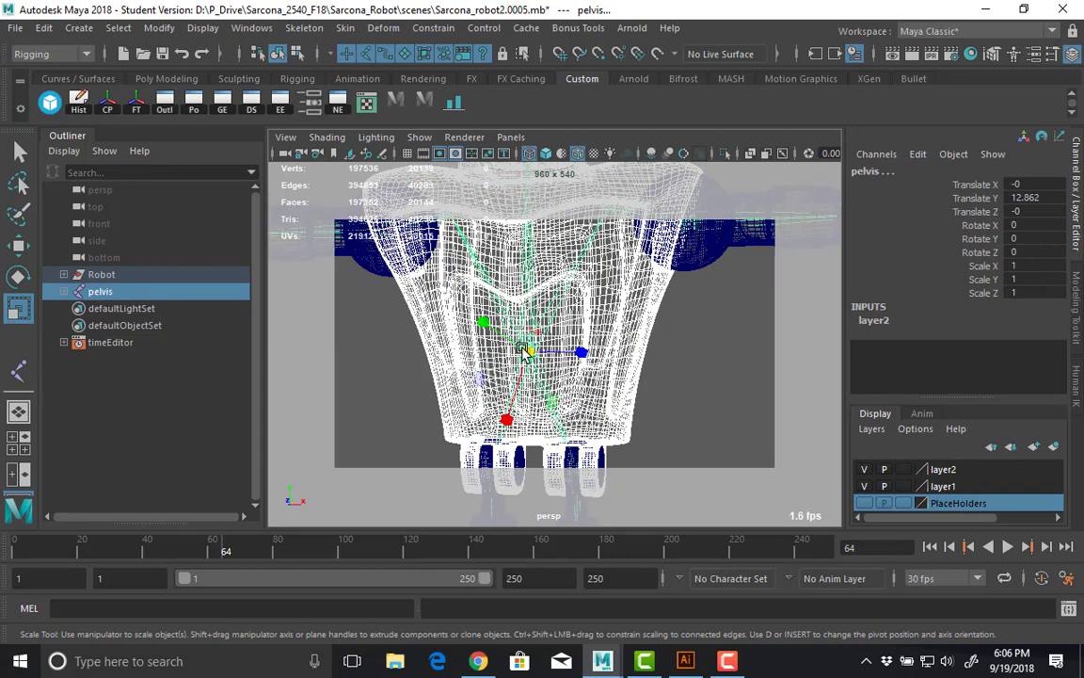
left_click(524, 350)
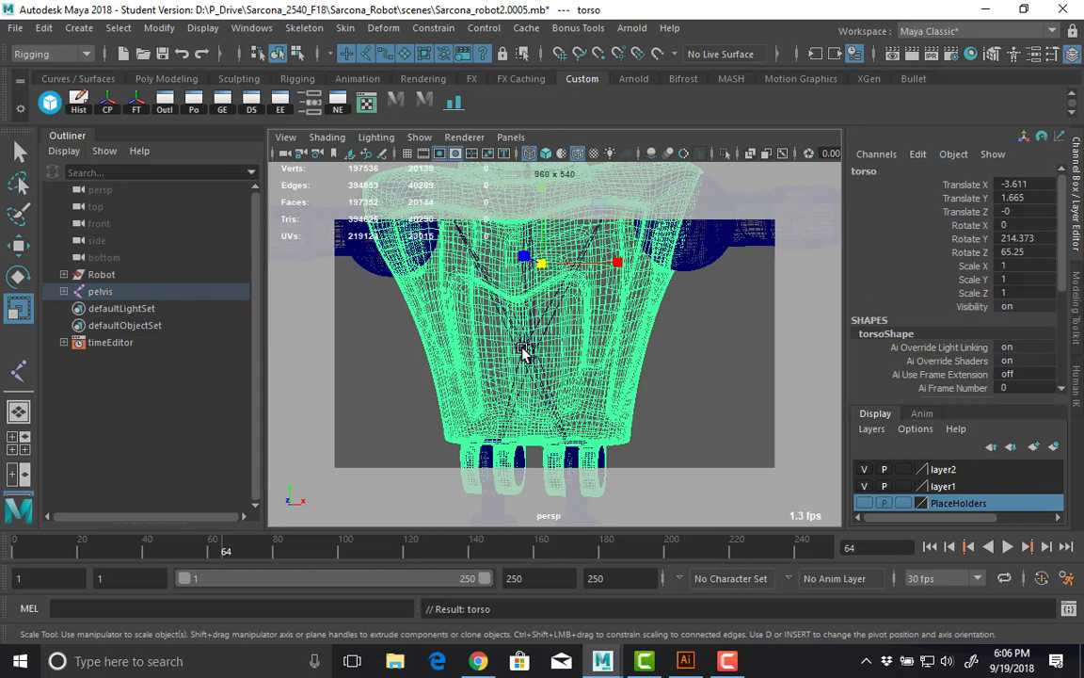
left_click(673, 375)
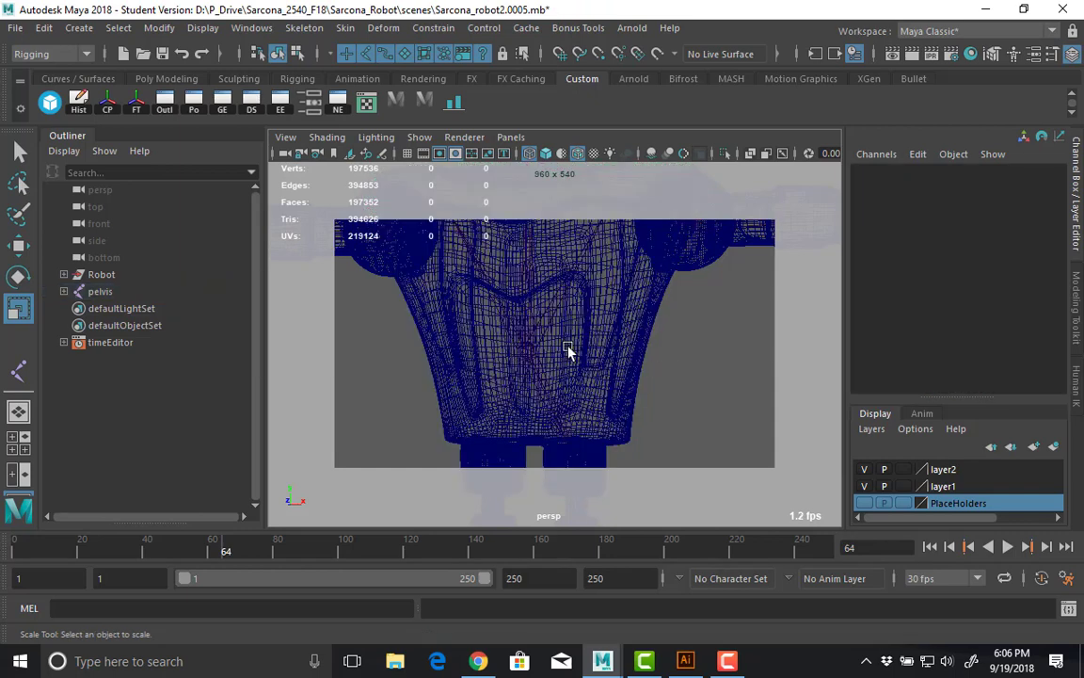
left_click(525, 366)
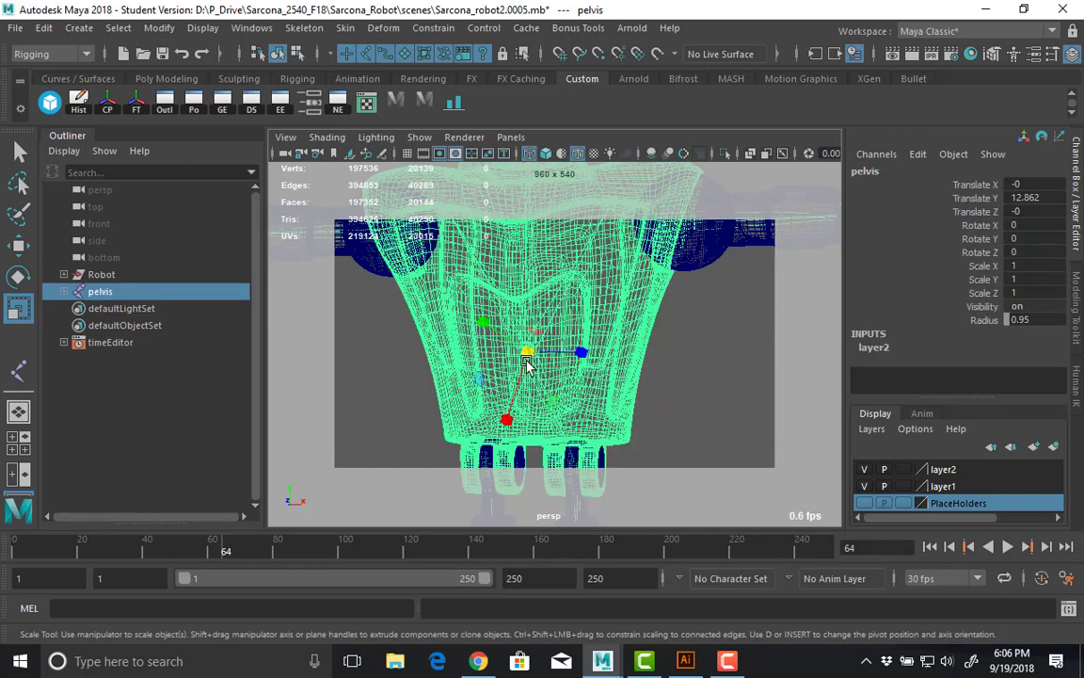
left_click(702, 337)
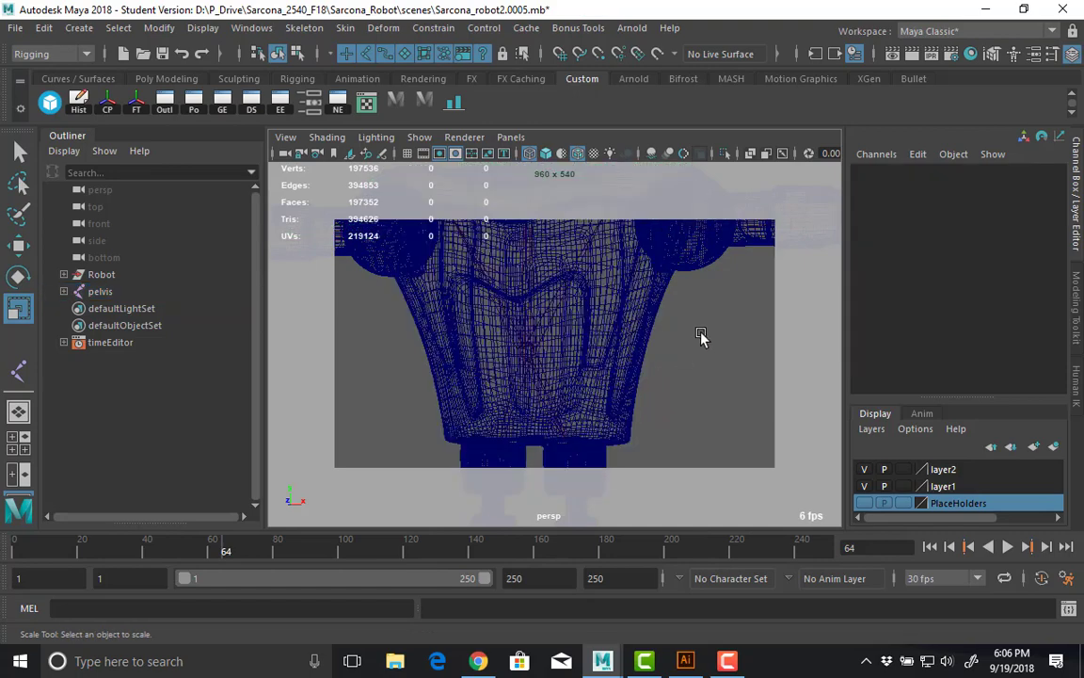
Examine how the ltShoulder mesh sits around the left shoulder joint, and which objects layer1 and layer2 control.
middle_click_drag(673, 281, 581, 389, "alt")
right_click_drag(580, 390, 730, 381, "alt")
middle_click_drag(659, 391, 594, 403, "alt")
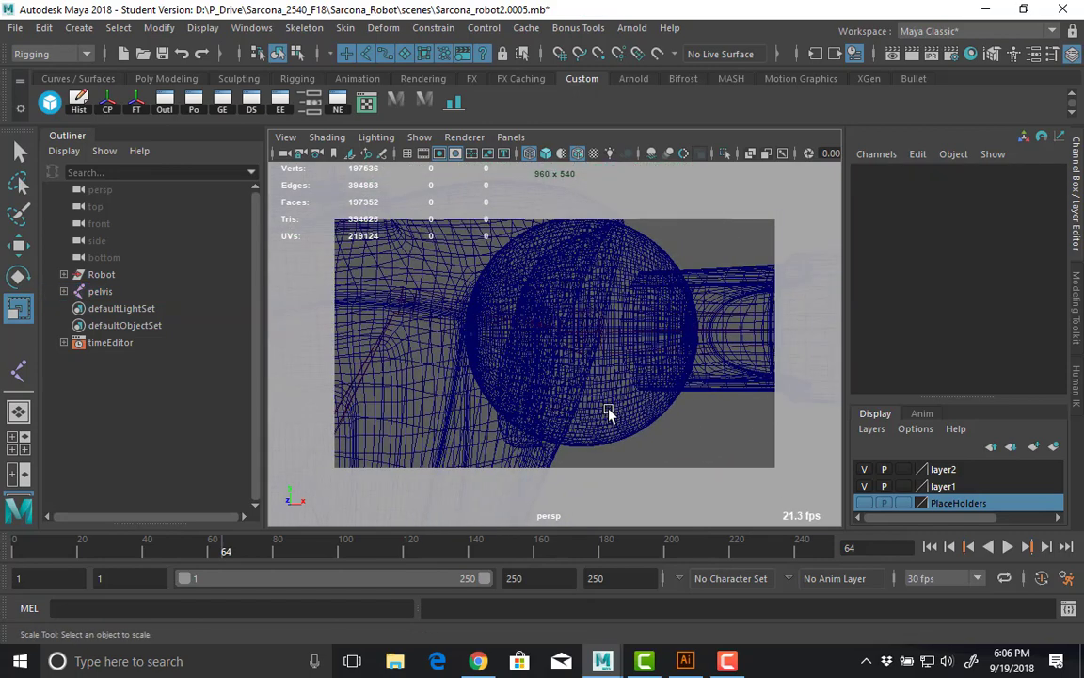
left_click(610, 416)
left_click_drag(610, 418, 496, 193, "alt")
key("q")
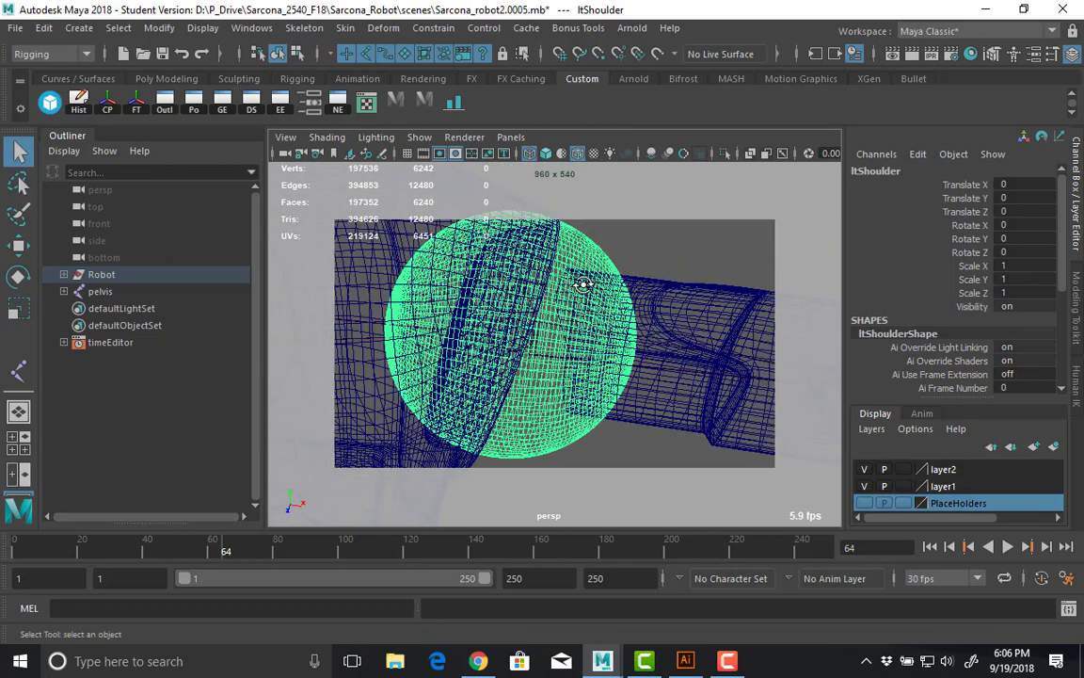
left_click_drag(581, 284, 533, 285, "alt")
right_click_drag(533, 285, 635, 319, "alt")
mouse_move(634, 319)
left_mouse_down("alt")
mouse_move(484, 293)
mouse_move(632, 304)
left_mouse_up("alt")
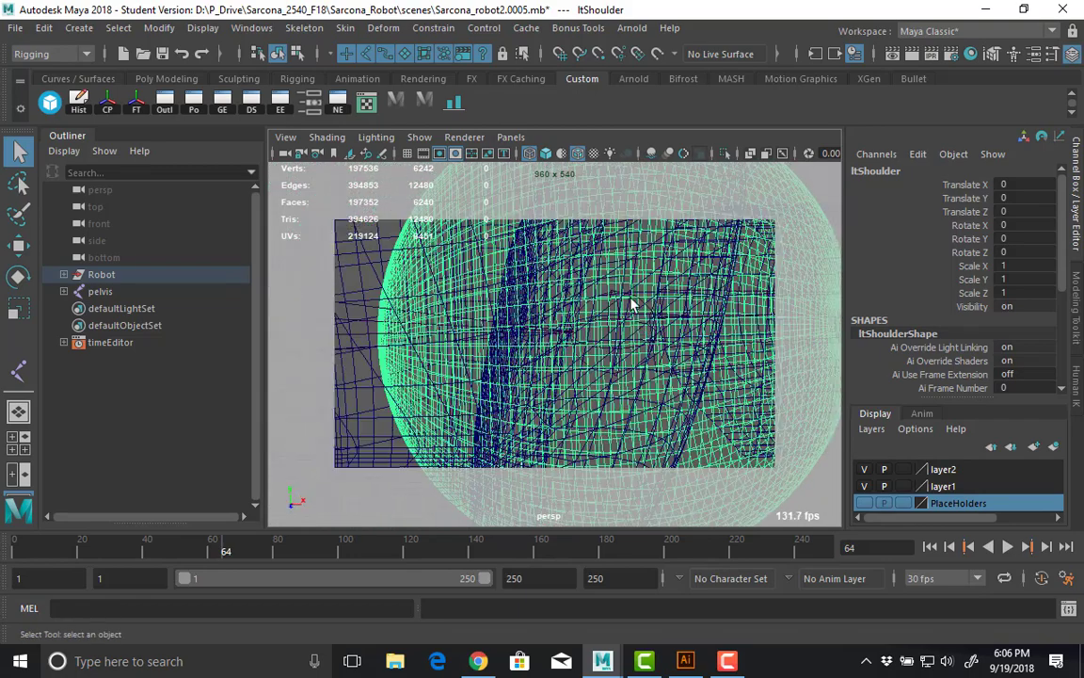
left_click(419, 137)
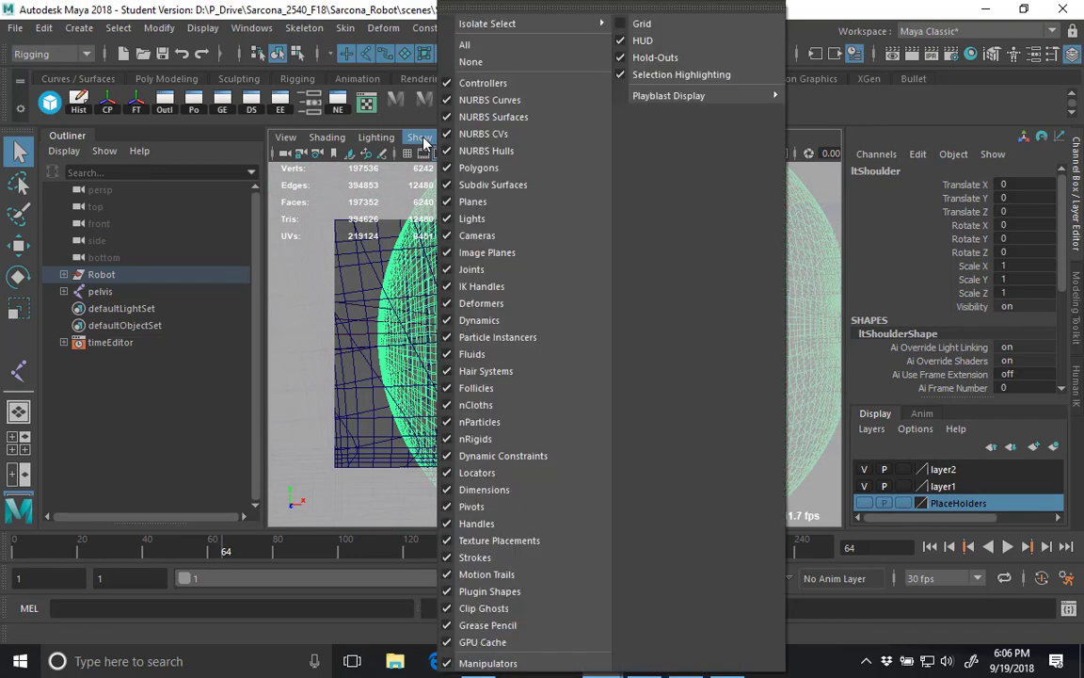
left_click(864, 470)
left_click(864, 469)
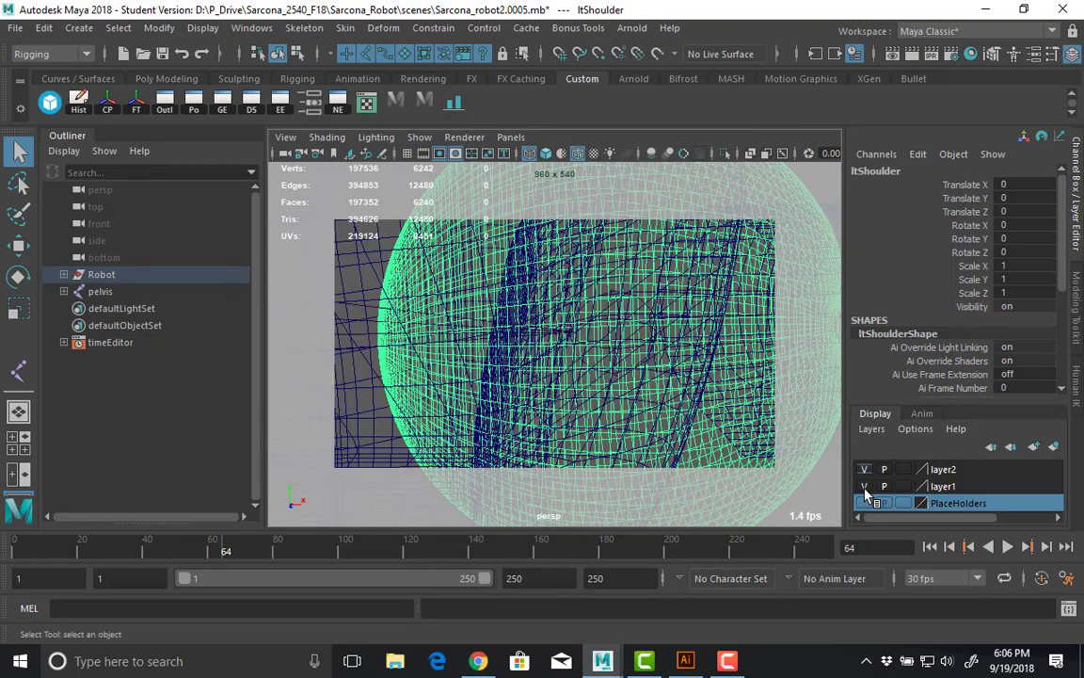
left_click(864, 486)
left_click(862, 485)
scroll(433, 376, "down", 5)
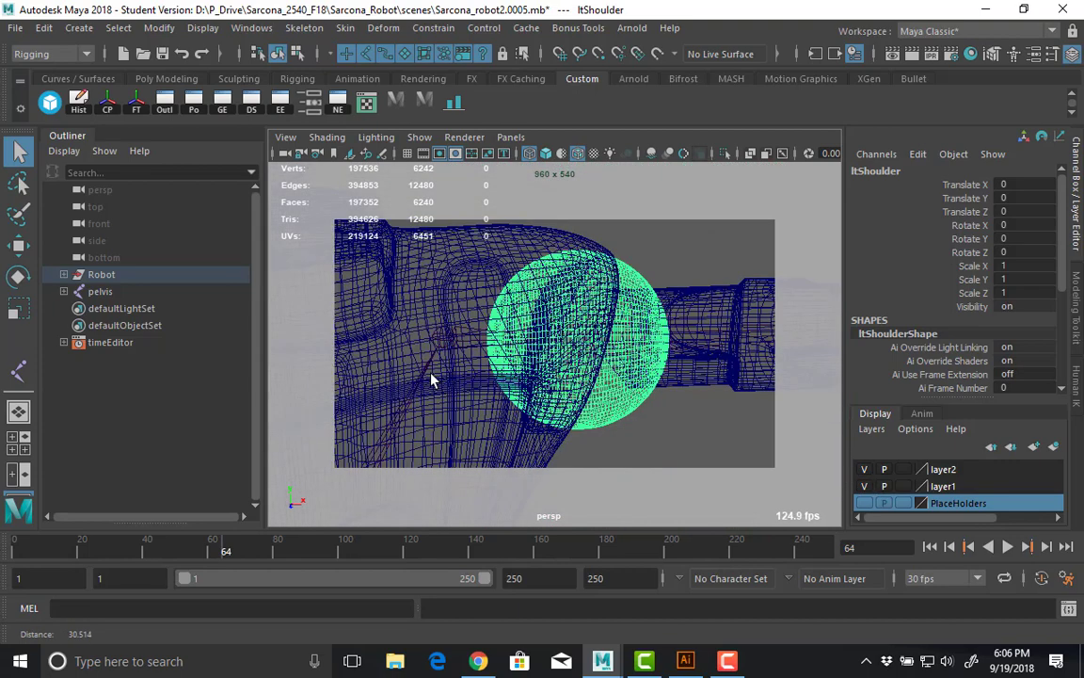
Add the Robot group to the layer1 display layer.
left_click(318, 391)
left_click(135, 276)
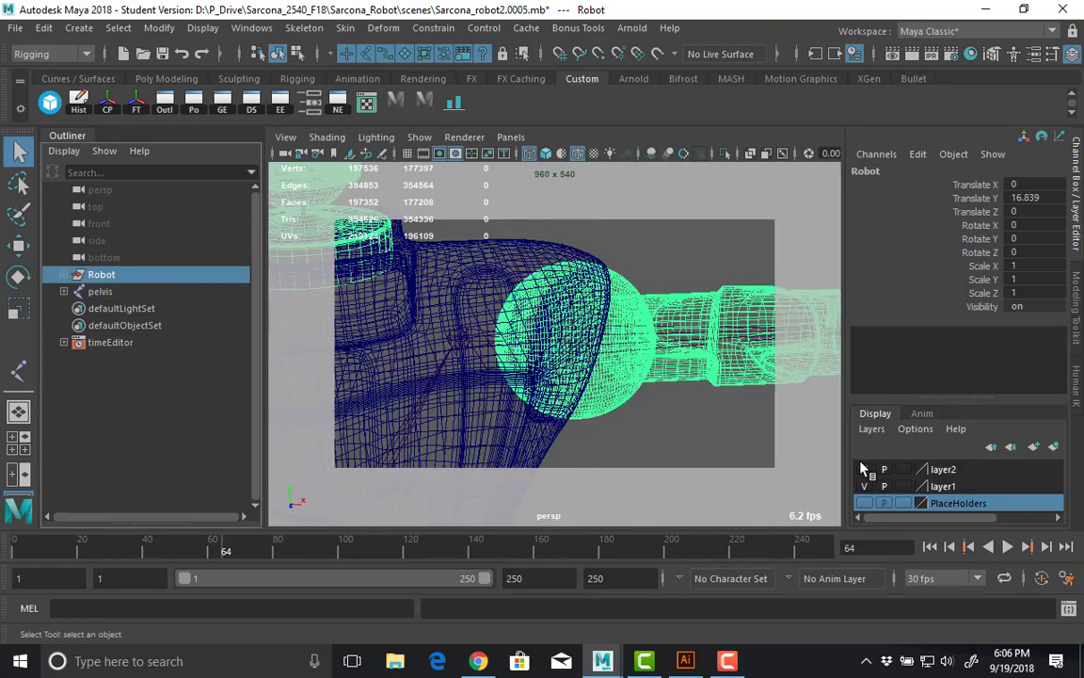
left_click(942, 485)
right_click(942, 486)
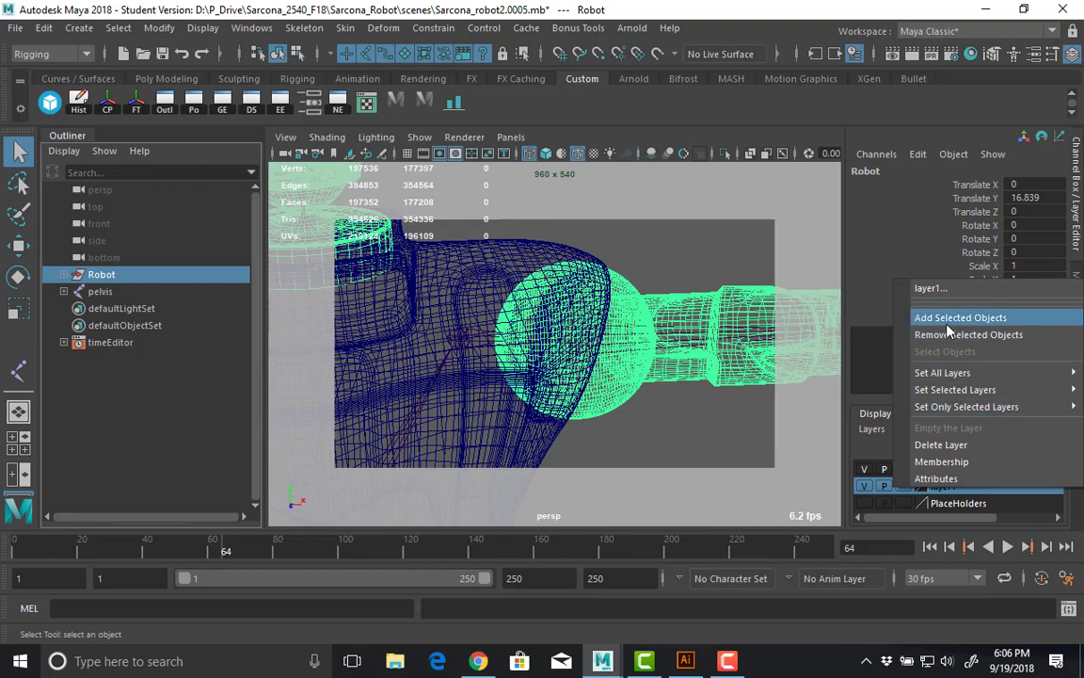
left_click(957, 317)
Try to add the lt_shoulder joint to the ltShoulder selection with layer1 hidden, and undo it and show layer1 again.
left_click(619, 326)
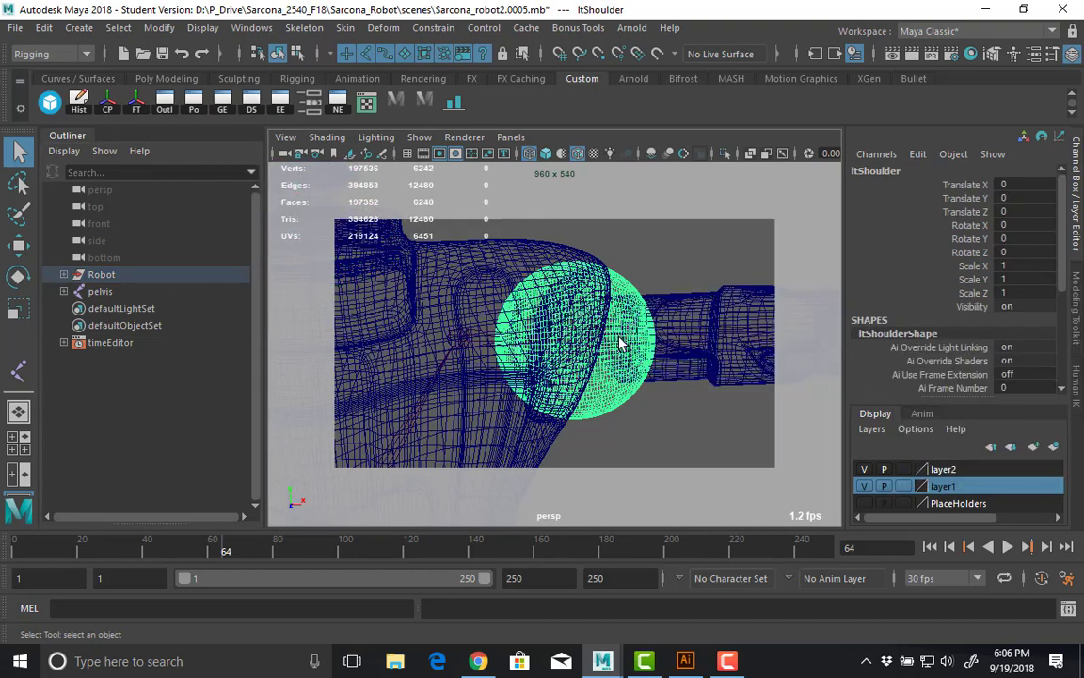
left_click(864, 485)
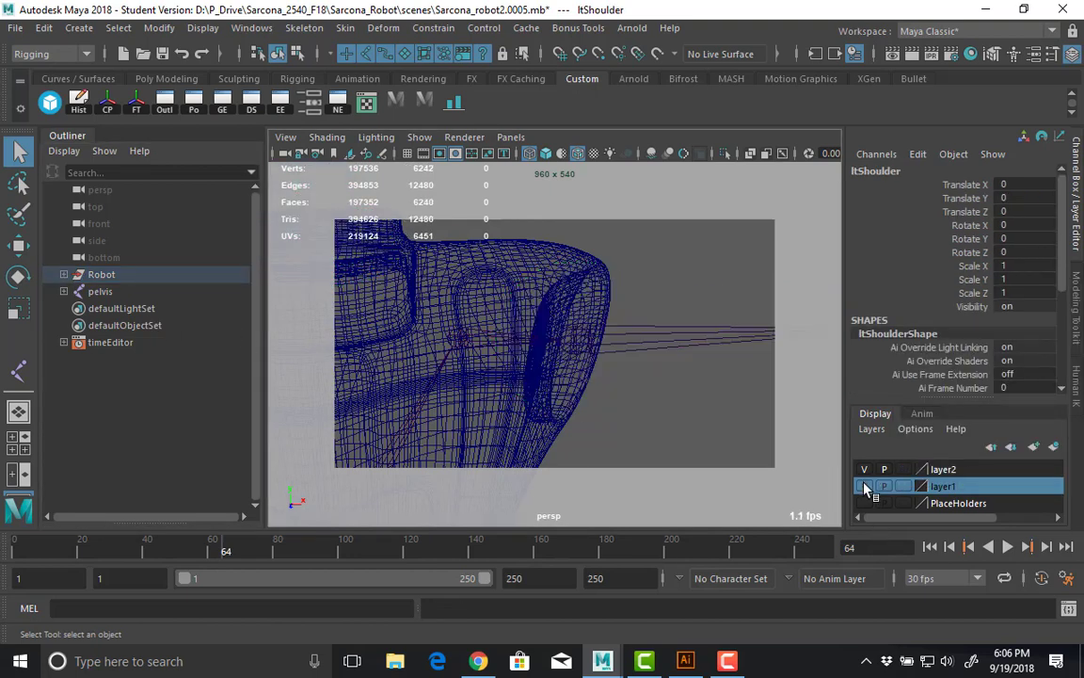
left_click_drag(789, 463, 775, 416, "alt")
left_click(679, 359)
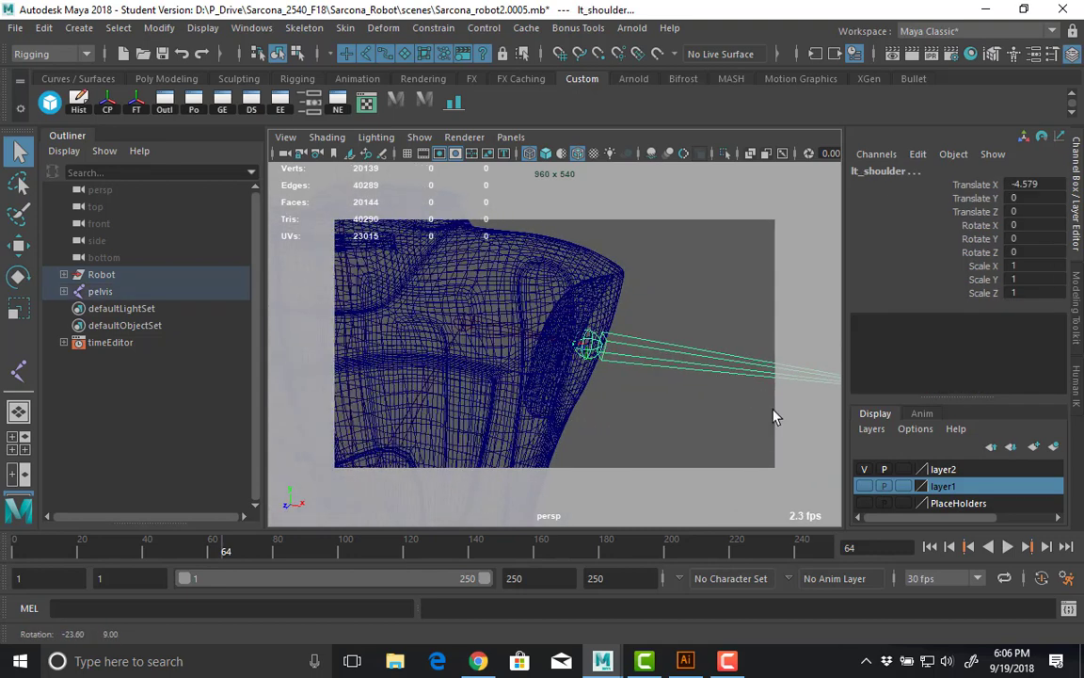
key("ctrl+z")
left_click(864, 486)
left_click(647, 301)
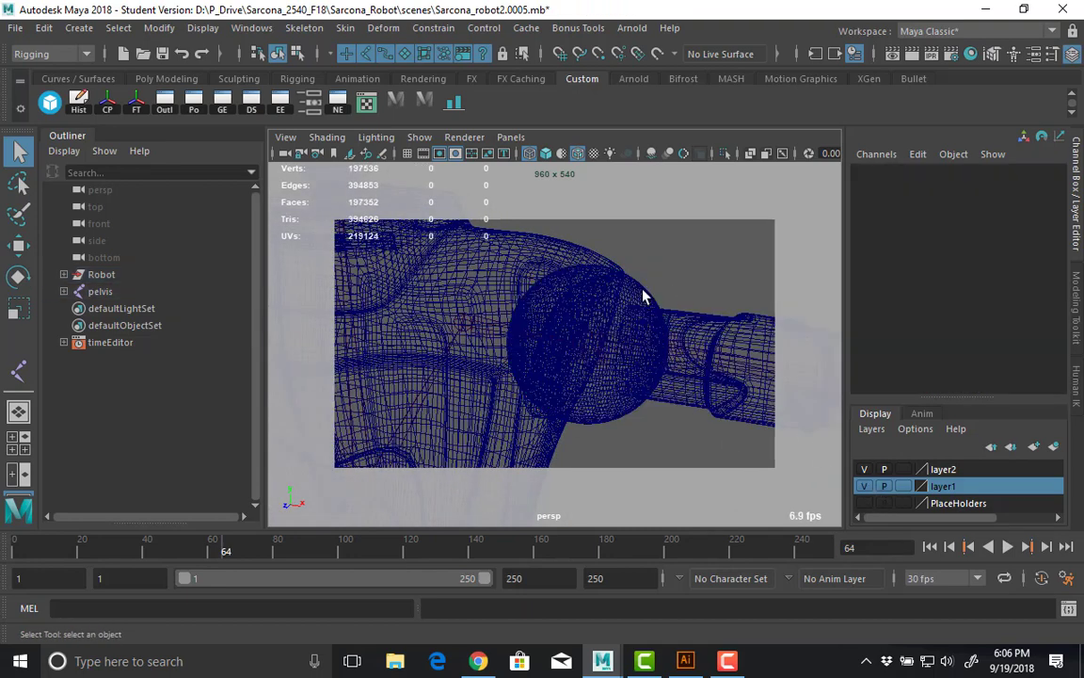
Parent the ltShoulder mesh to the lt_shoulder joint.
left_click(643, 297)
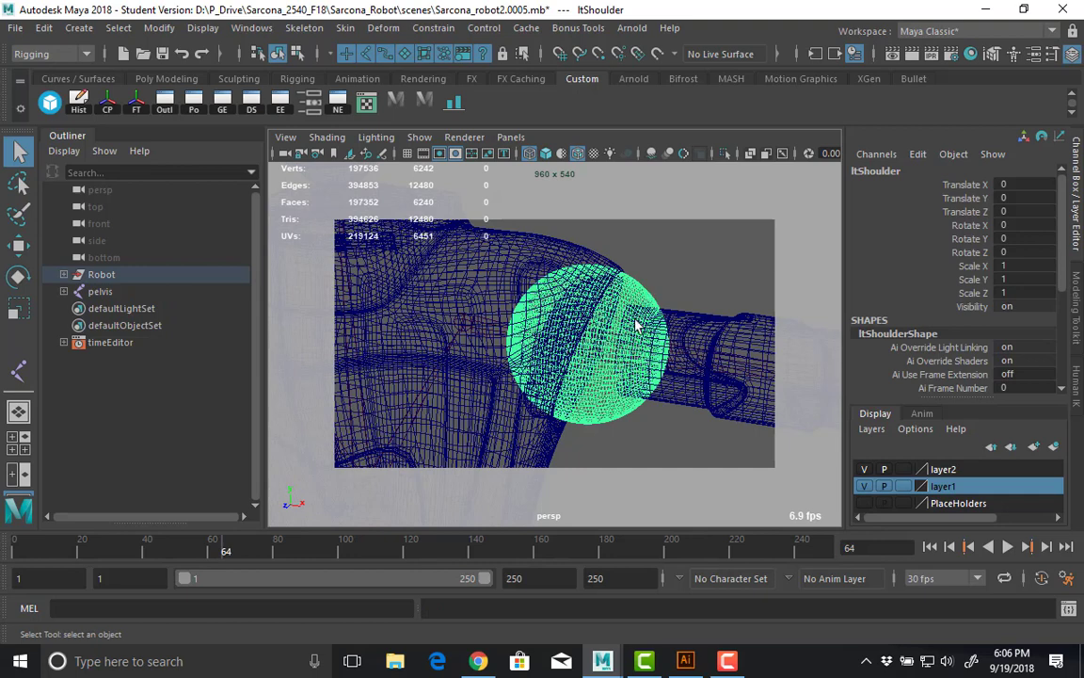
left_click(620, 354, "shift")
left_click(624, 303)
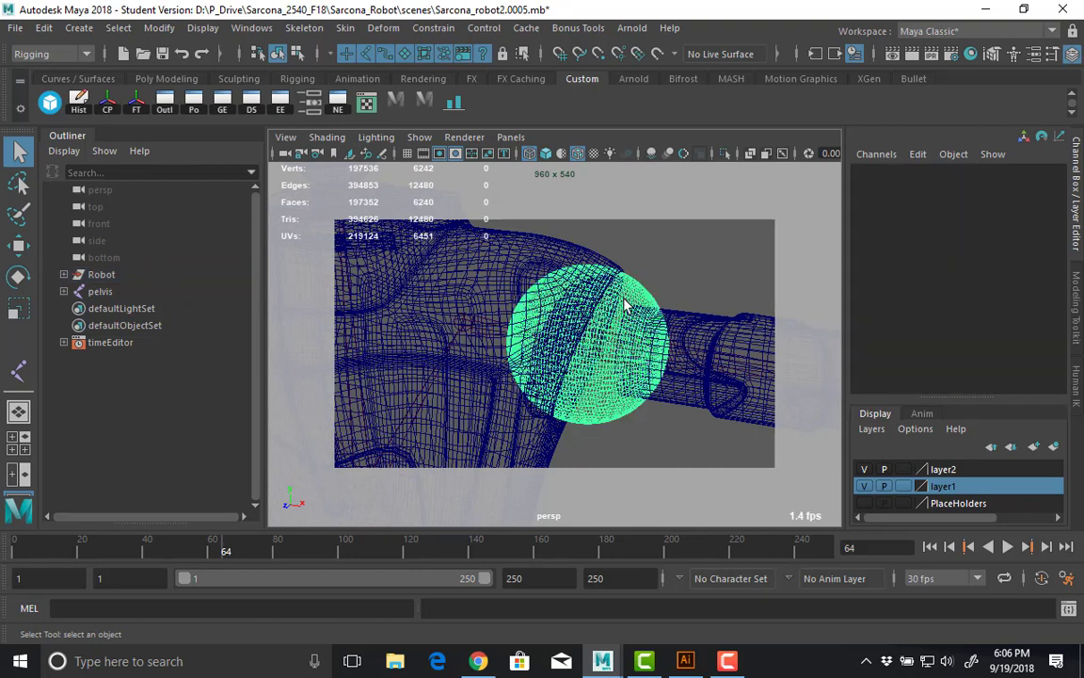
left_click(618, 358, "shift")
scroll(578, 348, "down", 5)
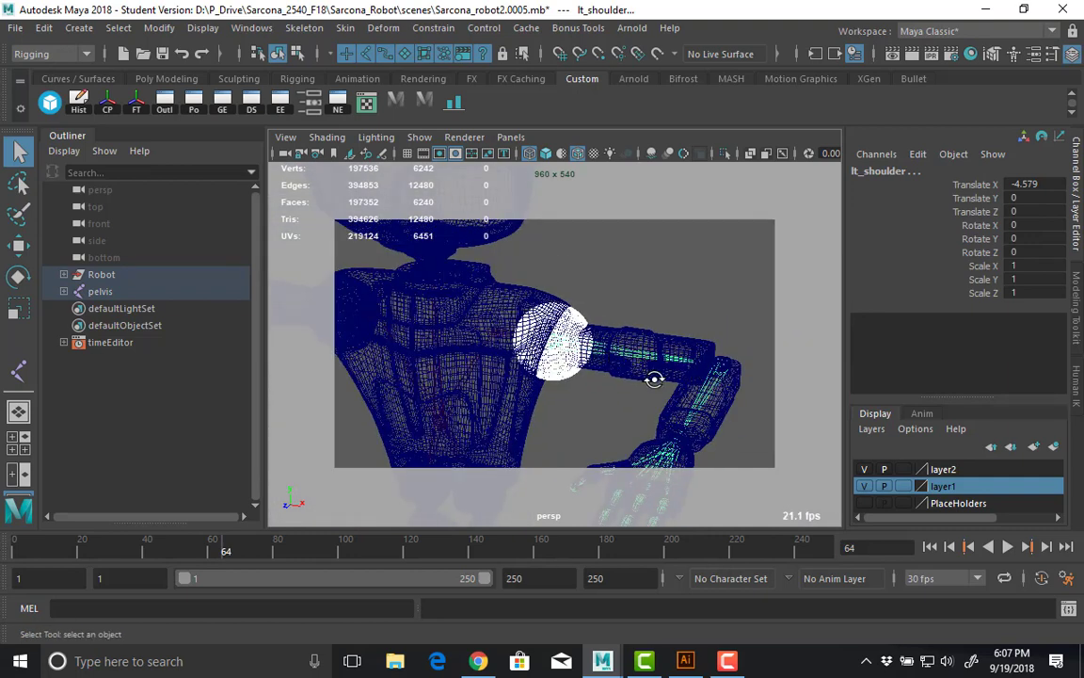
left_click_drag(654, 379, 673, 390, "alt")
key("p")
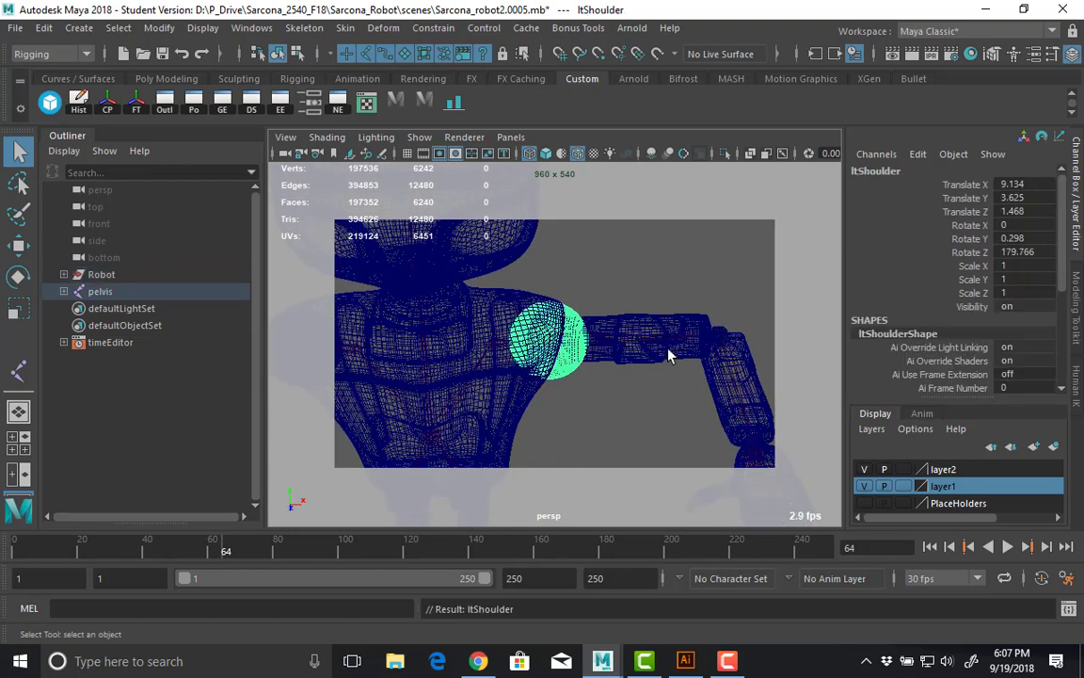
Select the ltBicep mesh on the left upper arm.
left_click(663, 316)
right_click_drag(629, 330, 800, 339, "alt")
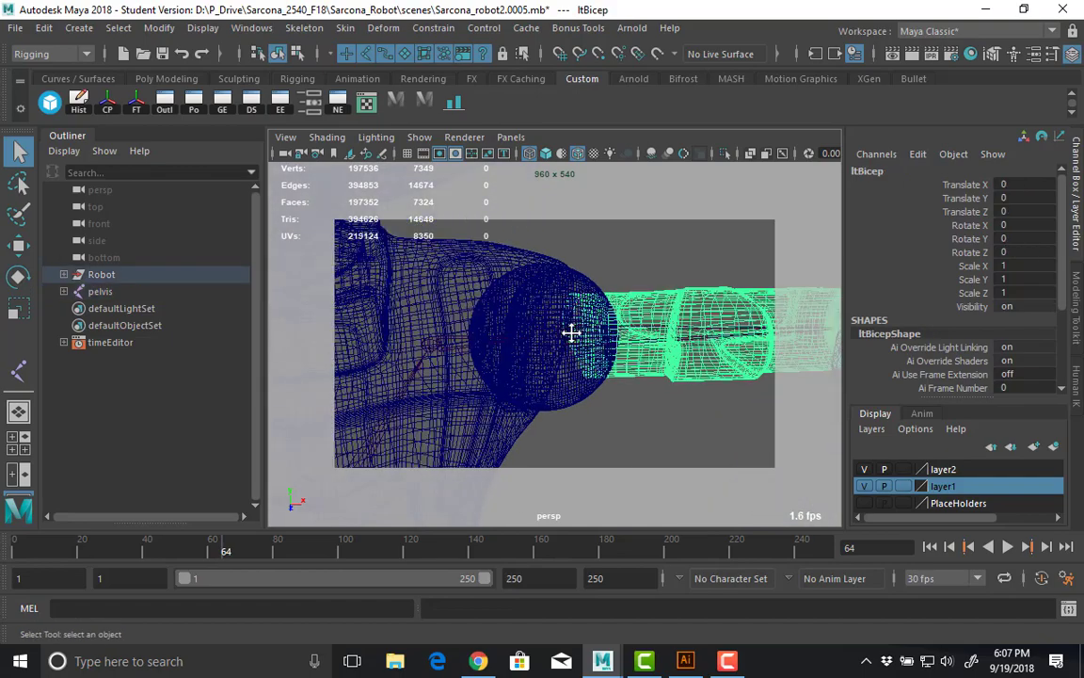
Parent the left bicep mesh (ltBicep) to the left shoulder joint.
middle_click_drag(571, 334, 494, 335, "alt")
left_click_drag(500, 362, 598, 359, "alt")
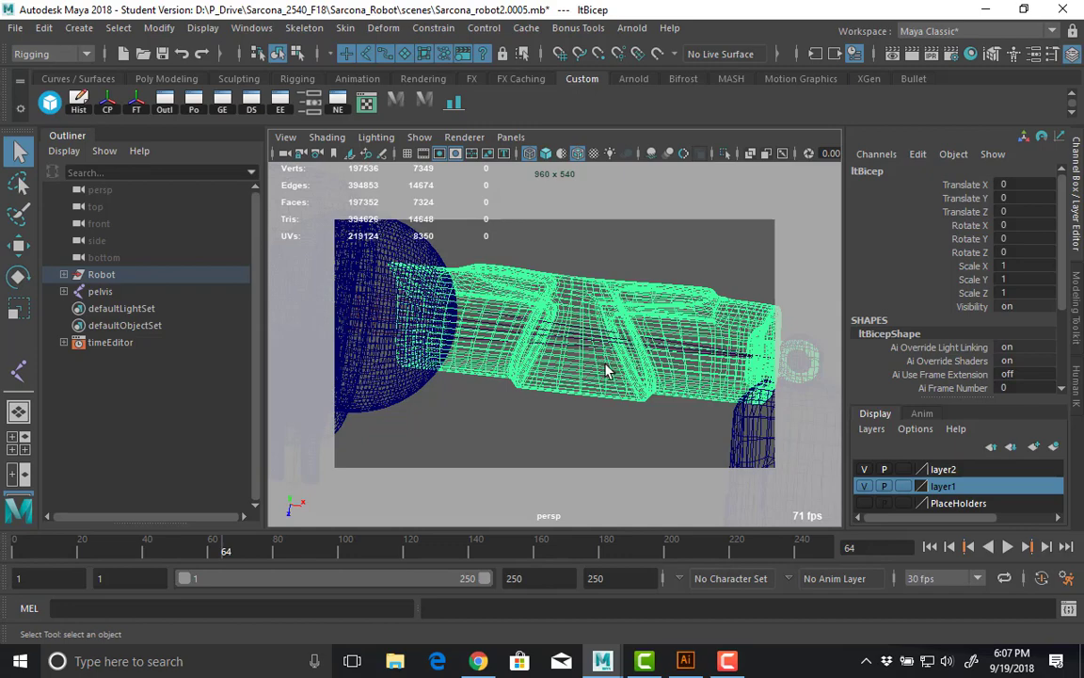
key("Up")
key("Down")
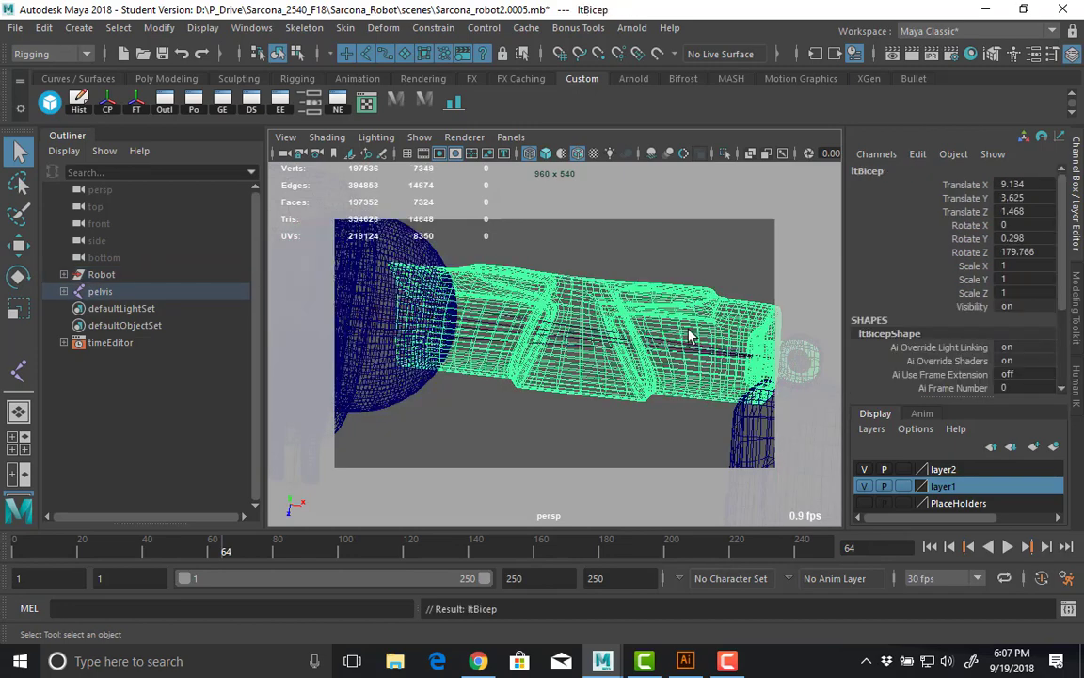
Parent the left forearm mesh (ltForearm) to the left elbow joint.
left_click_drag(685, 334, 648, 395, "alt")
key("Down")
left_click(648, 388, "shift")
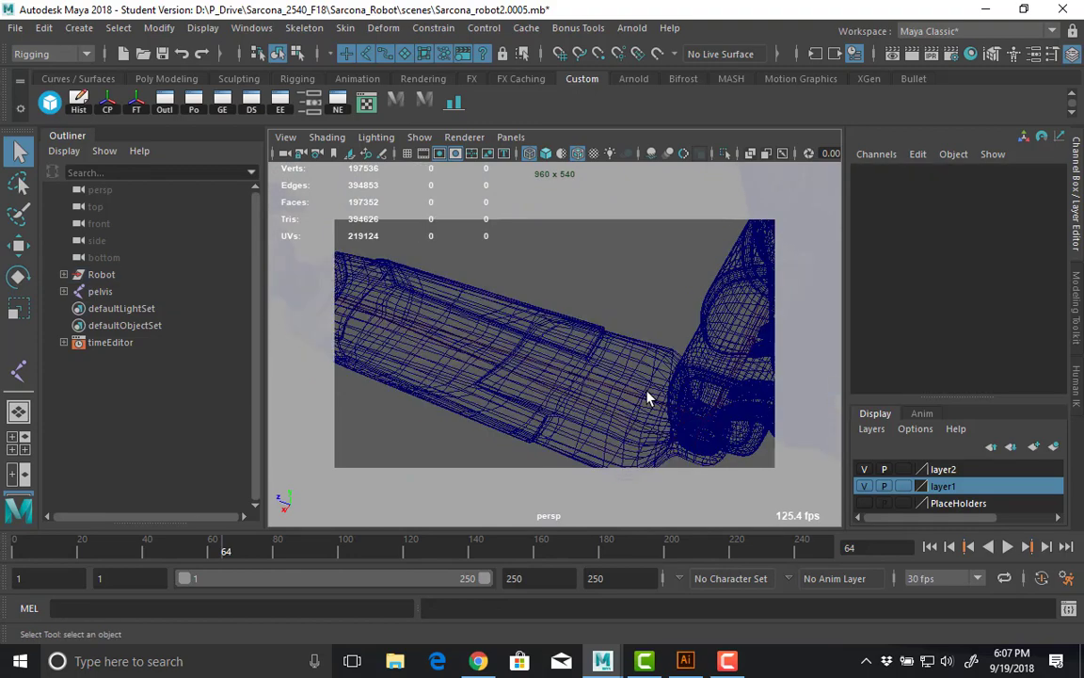
key("ctrl+z")
left_click(648, 391, "shift")
key("p")
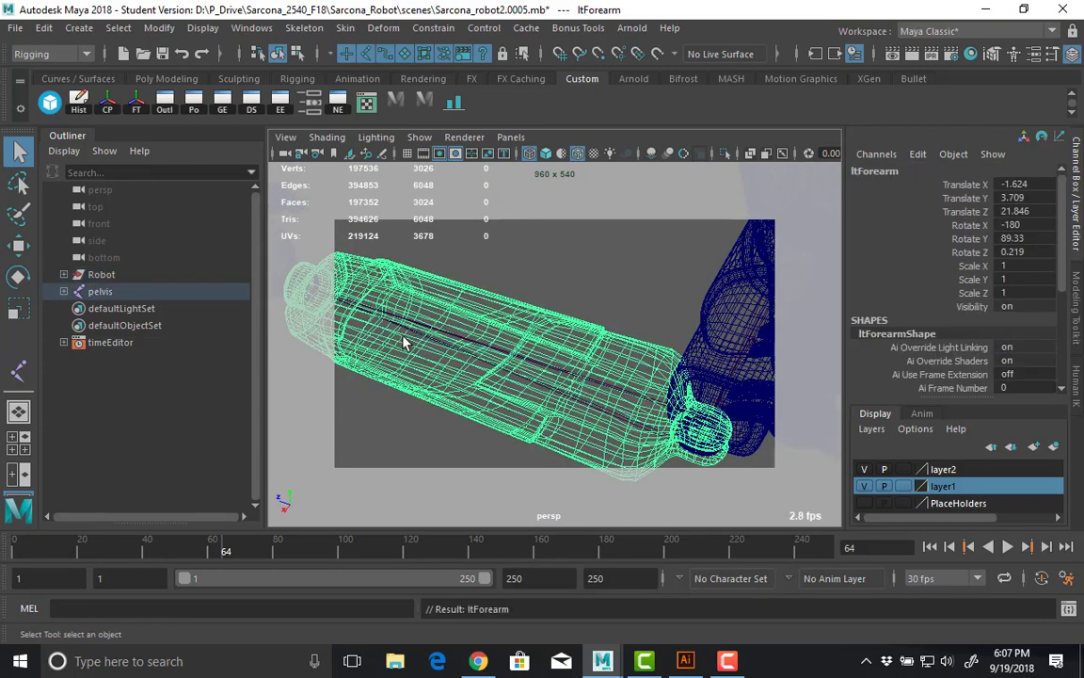
Parent the left wrist ball mesh (ltWrist) to the joint inside it.
left_click_drag(404, 341, 590, 369, "alt")
right_click_drag(590, 370, 684, 375, "alt")
middle_click_drag(684, 374, 659, 343, "alt")
left_click_drag(658, 343, 561, 299, "alt")
left_click(543, 285)
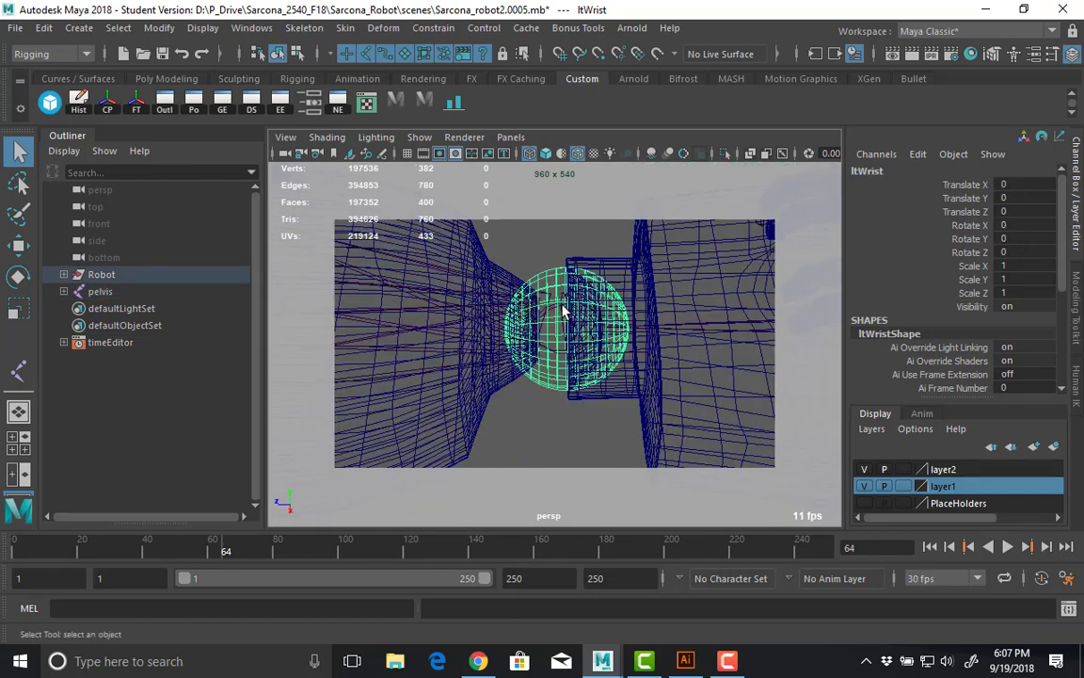
left_click(563, 310, "shift")
left_click(562, 310)
Parent the left palm mesh (ltPalm) to the left wrist joint.
left_click(511, 271)
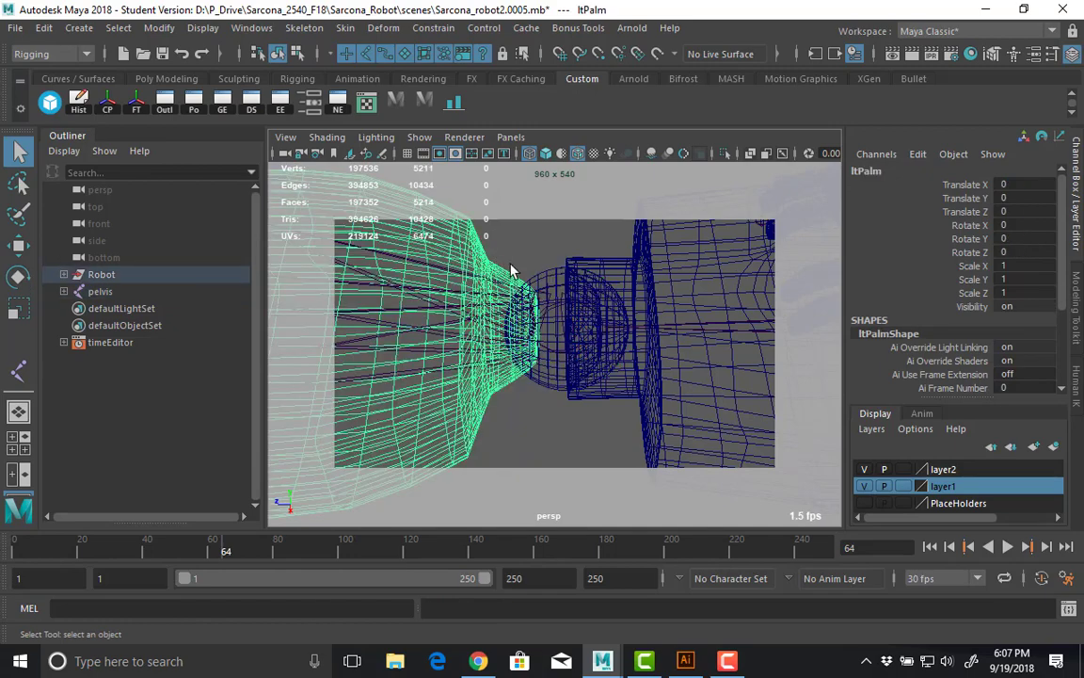
left_click(551, 316, "shift")
key("p")
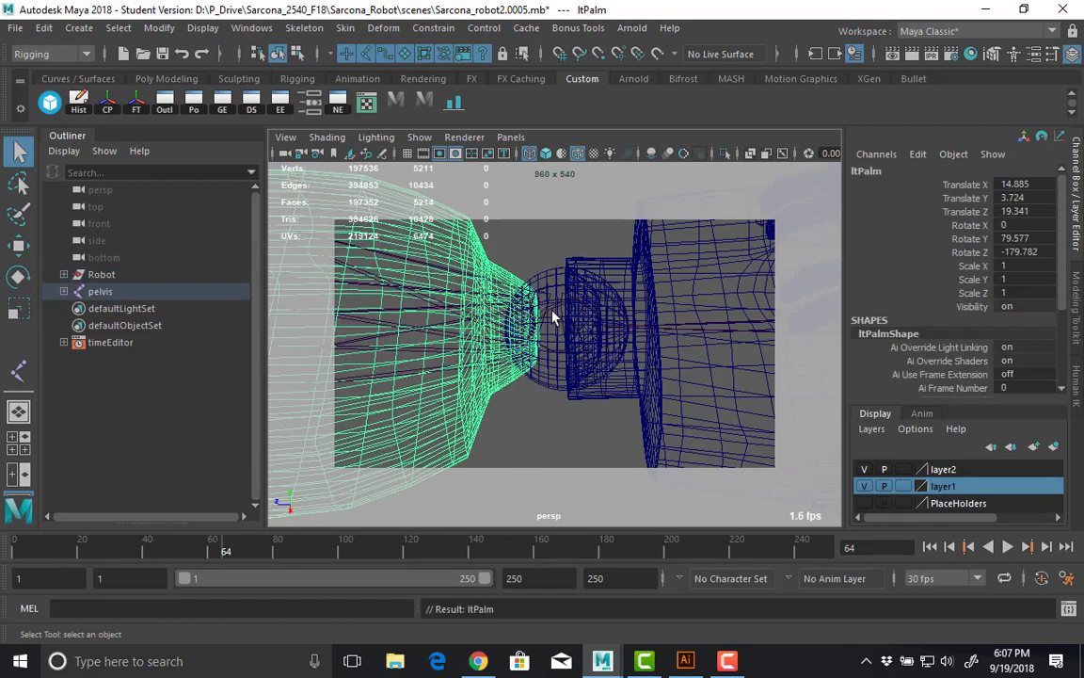
Parent the left thumb base mesh (ltThumbBase) and its ball (ltThumbBaseBall) to the lt_thumb1 joint.
left_click_drag(446, 323, 630, 308, "alt")
left_click(630, 307)
left_click(718, 334, "shift")
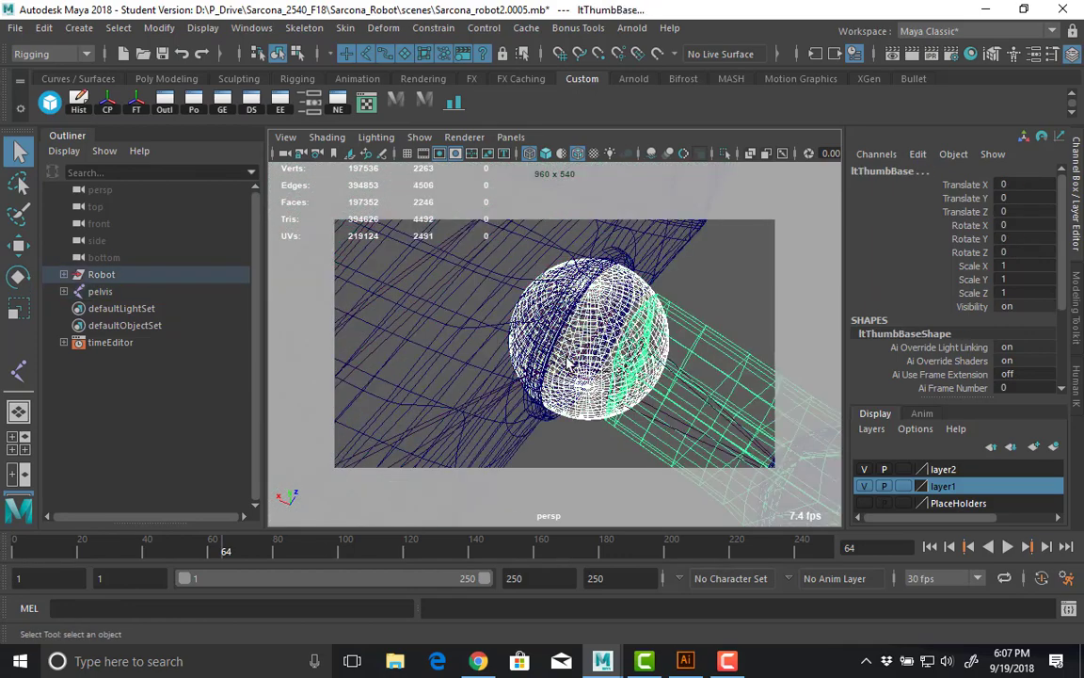
left_click(593, 357, "shift")
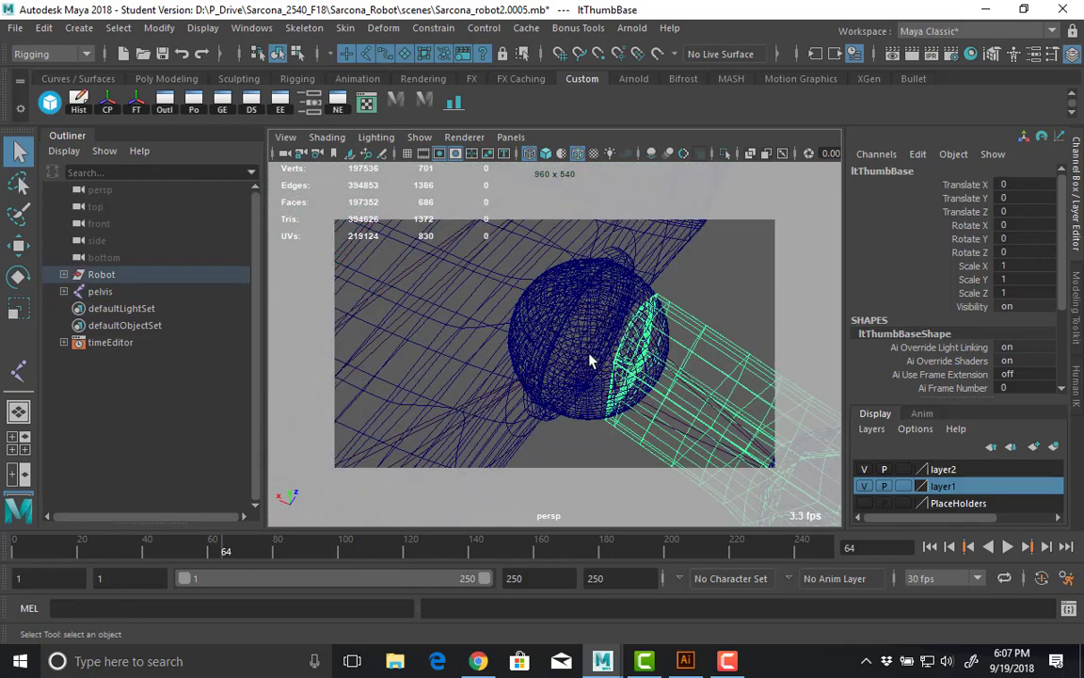
key("ctrl+z")
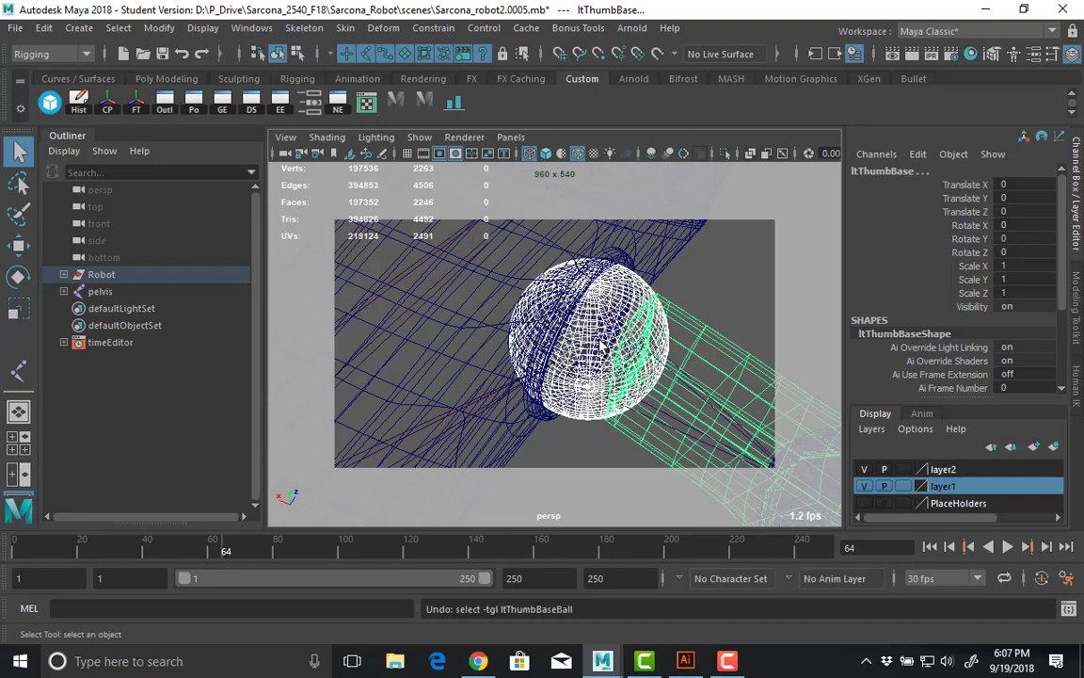
left_click(599, 346, "shift")
key("ctrl+z")
left_click(594, 327, "shift")
left_click(610, 334, "shift")
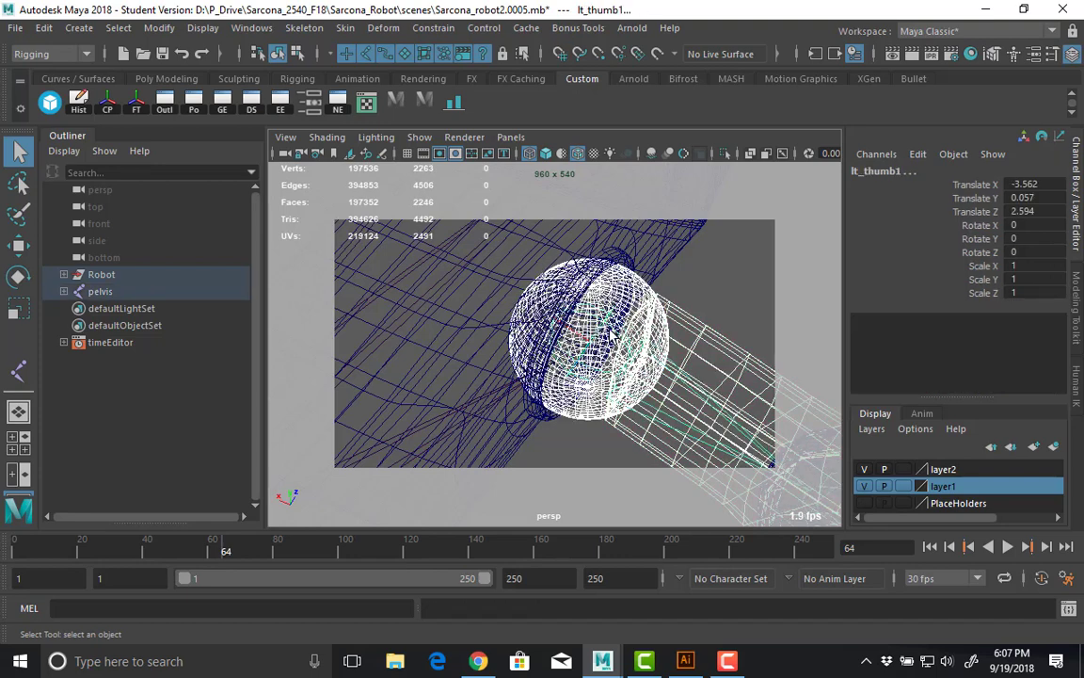
left_click(690, 354, "shift")
left_click(677, 378)
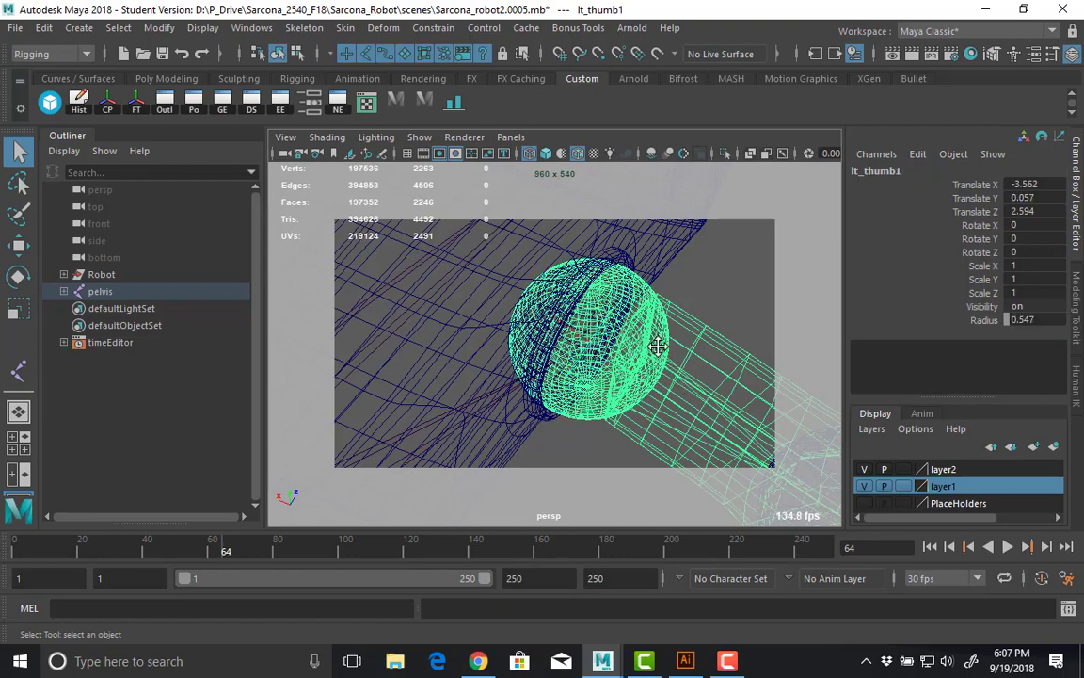
Parent the thumb's middle ball (ltThumbMidJoint) and tip (ltThumbTip) to the thumb's second joint.
middle_click_drag(647, 337, 593, 285, "alt")
right_click_drag(602, 295, 527, 278, "alt")
middle_click_drag(530, 278, 605, 346, "alt")
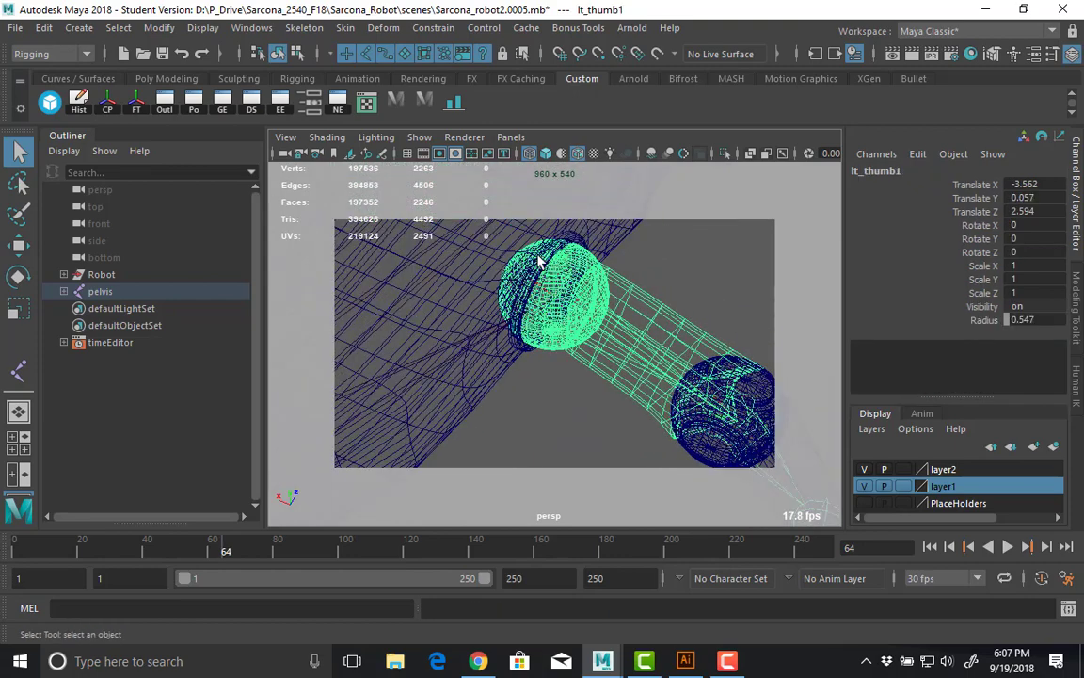
left_click(539, 255)
left_click(717, 321)
middle_click_drag(729, 369, 624, 242, "alt")
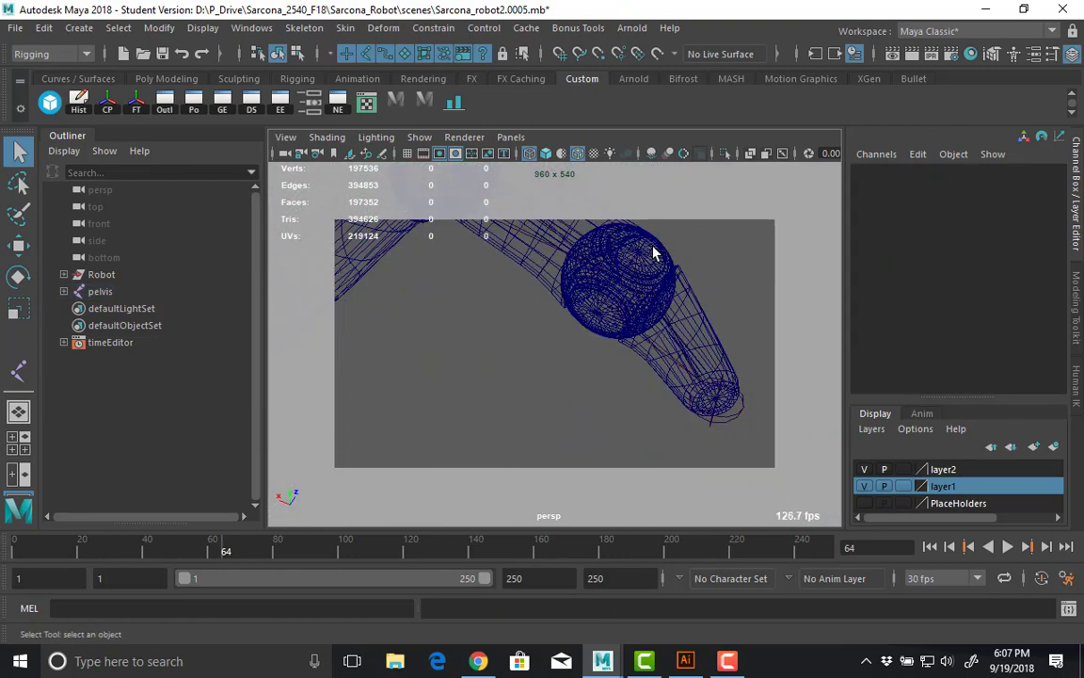
left_click(656, 254)
left_click(692, 299, "shift")
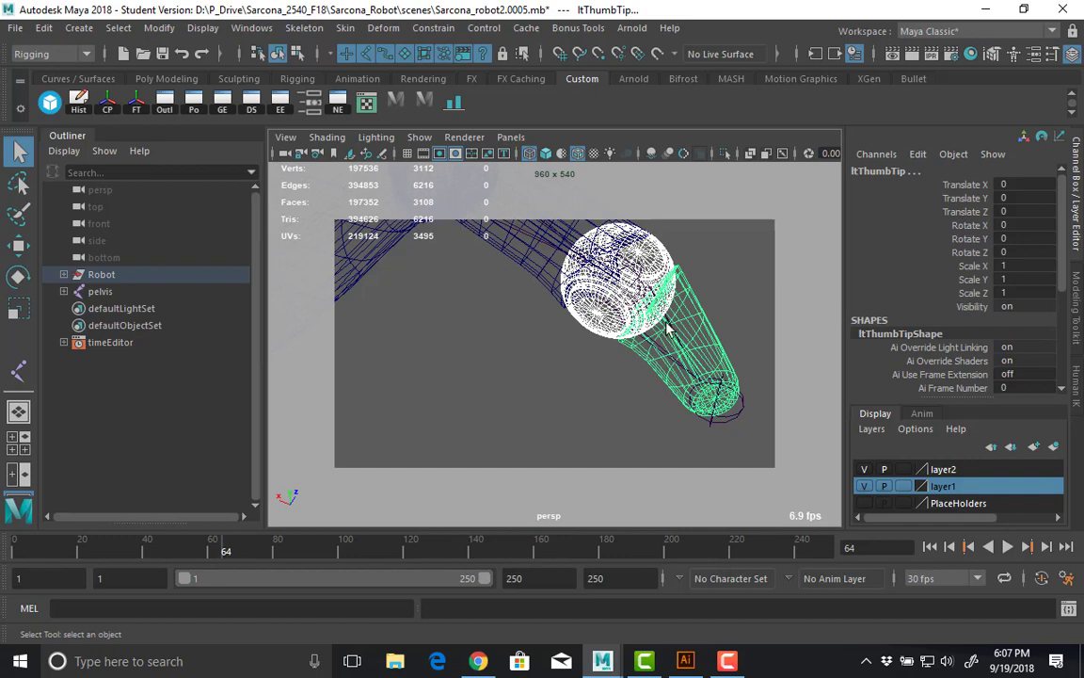
left_click(667, 325, "shift")
key("p")
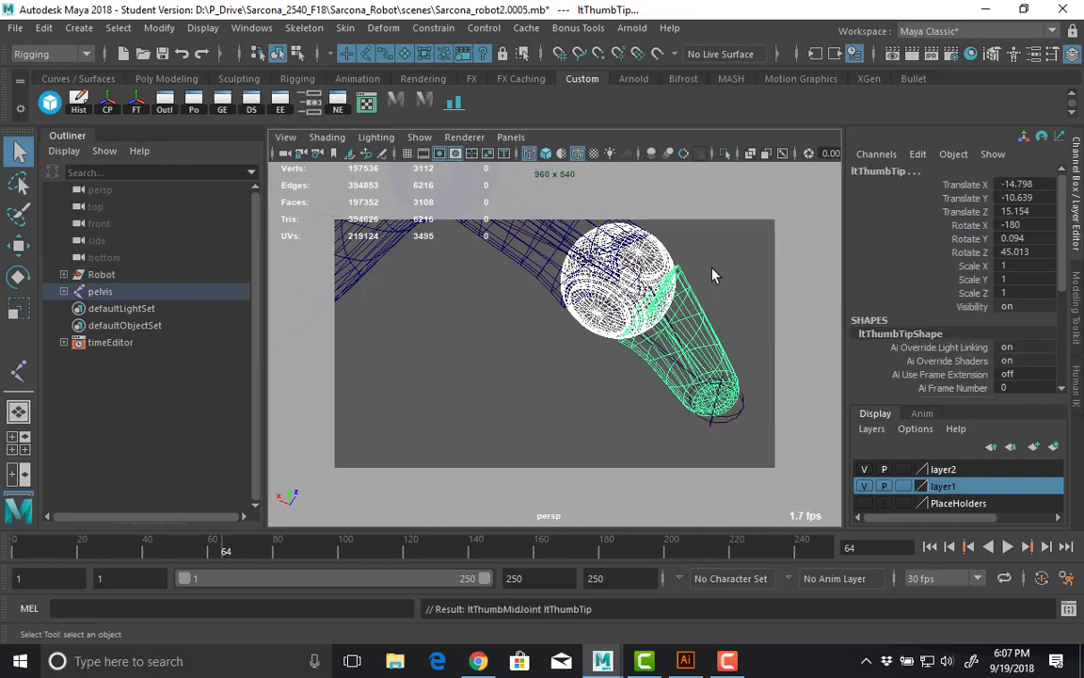
left_click(712, 274)
Parent the base segment mesh of the left index finger to the lt_index1 joint.
middle_click_drag(717, 259, 692, 431, "alt")
left_click_drag(691, 431, 520, 315, "alt")
middle_click_drag(520, 314, 475, 416, "alt")
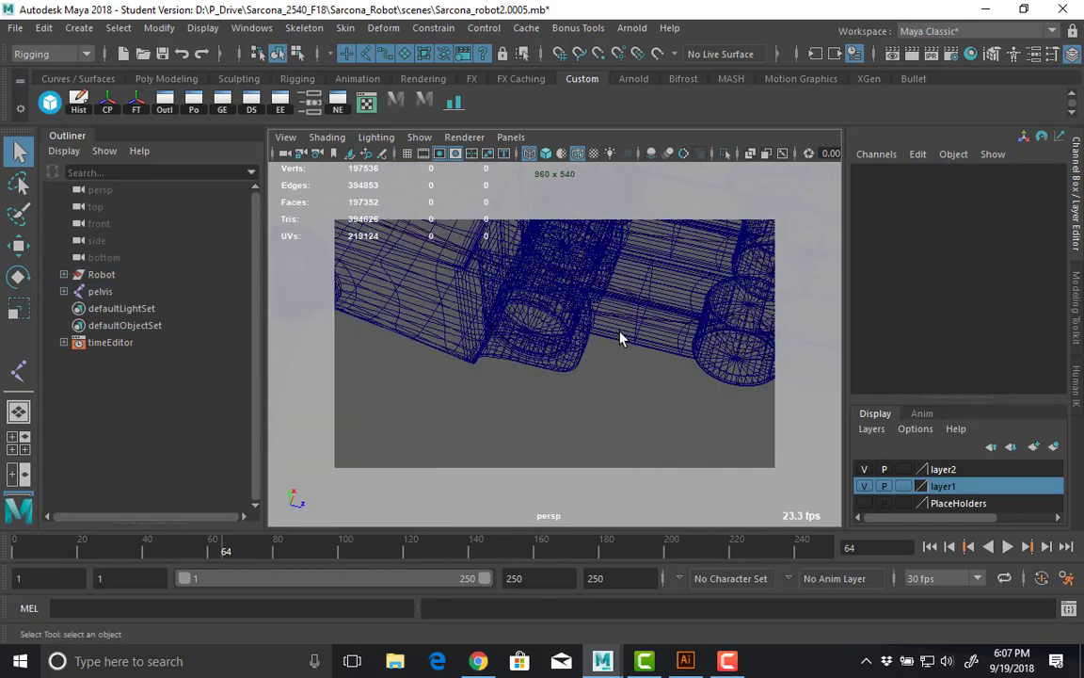
left_click(620, 331)
middle_click_drag(620, 331, 491, 387, "alt")
right_click_drag(491, 387, 587, 356, "alt")
left_click(573, 346, "shift")
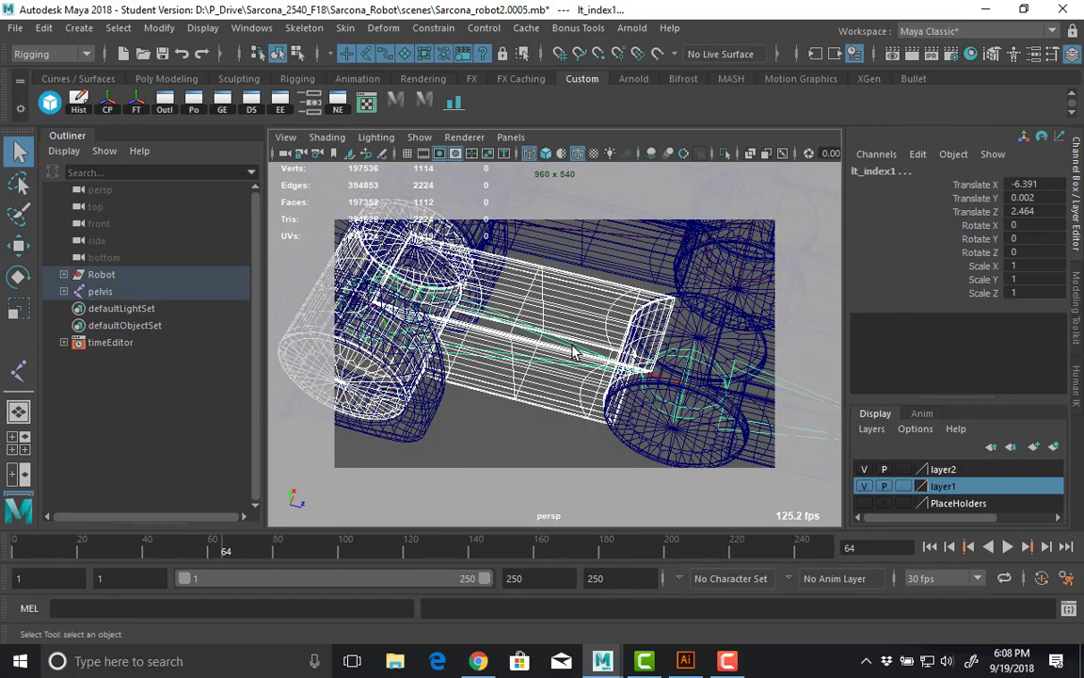
key("p")
Parent the index finger's middle and tip meshes (ltIndexMid, ltIndexTip) to their matching index finger joints.
left_click(684, 325)
key("f")
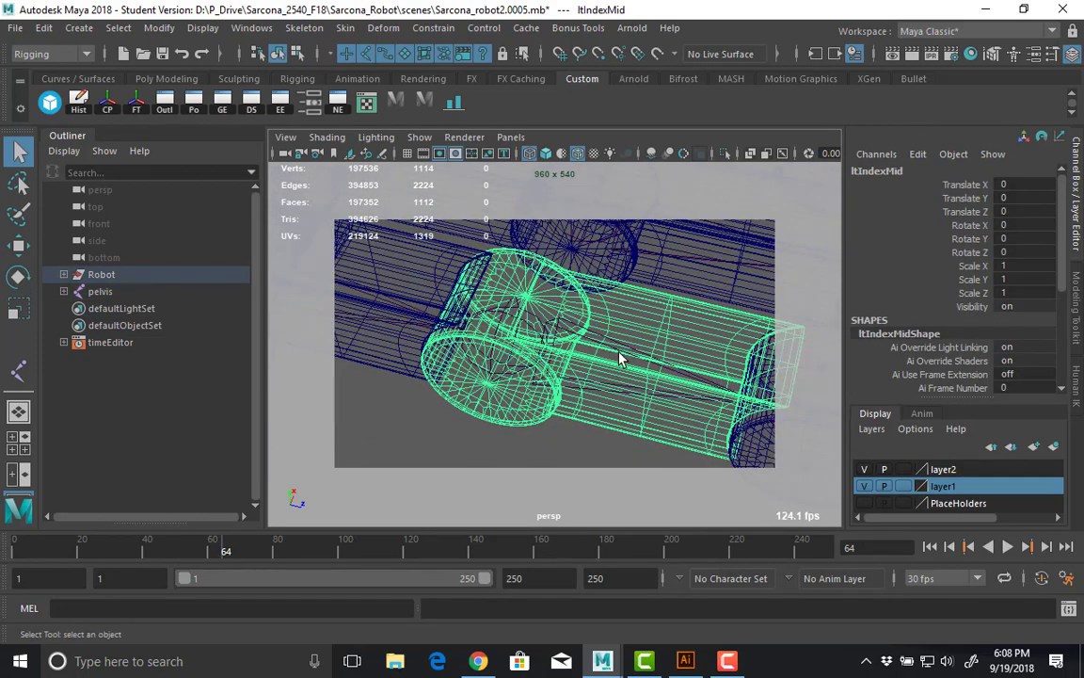
left_click(631, 372, "shift")
key("p")
middle_click_drag(688, 363, 527, 361, "alt")
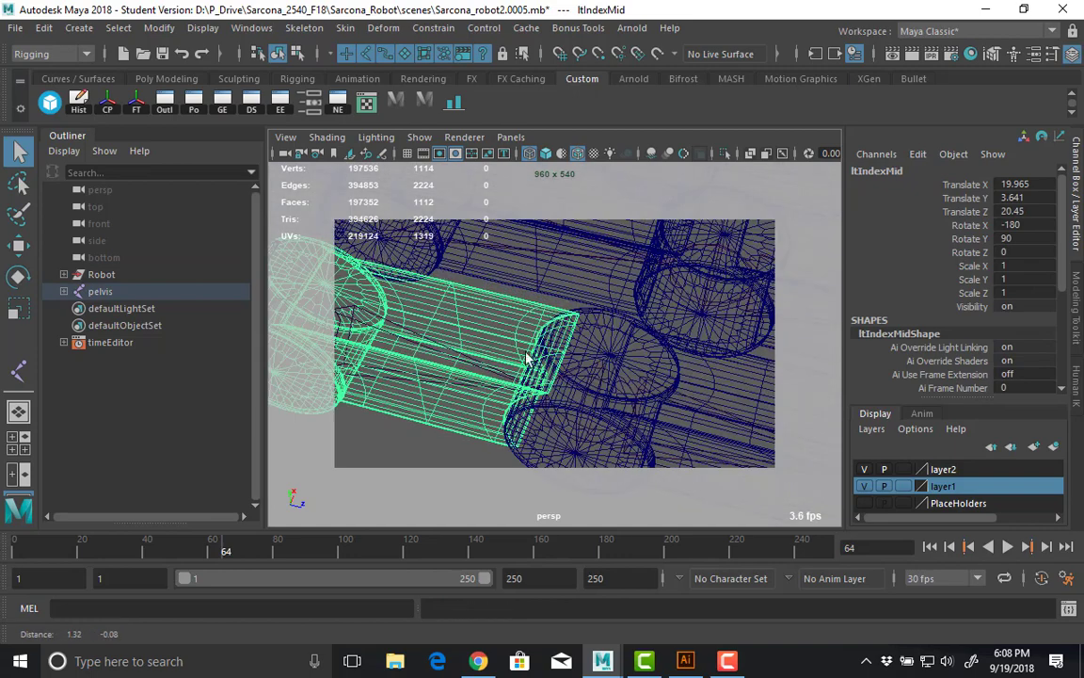
left_click(681, 382)
left_click(696, 423, "shift")
key("p")
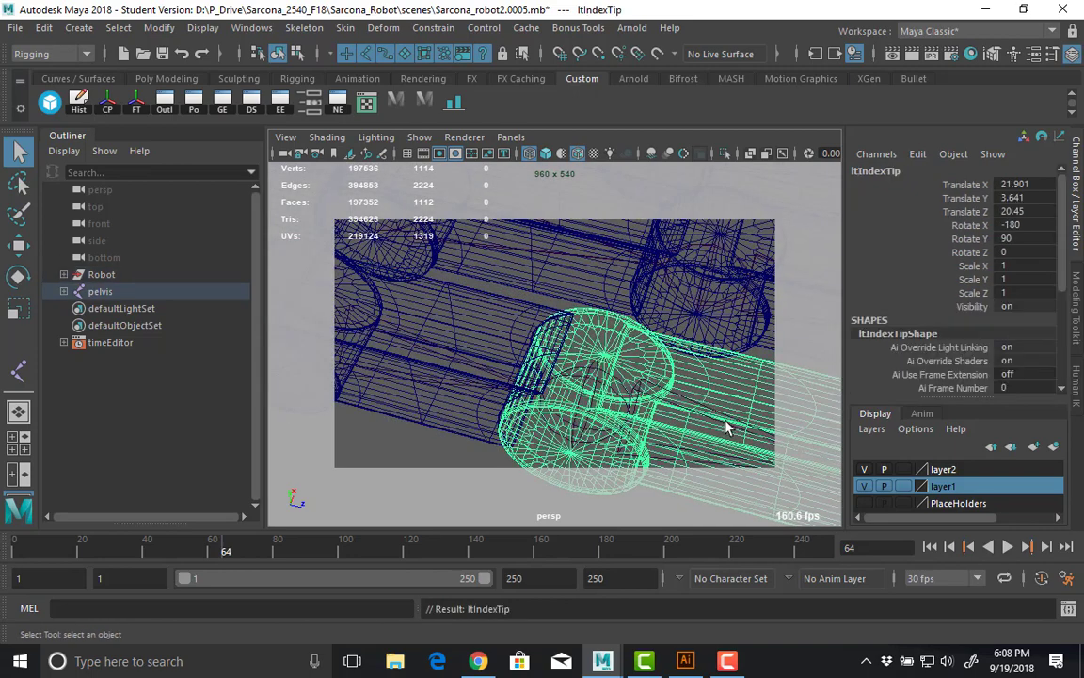
Parent the middle finger's base mesh (ltMidBase) to the first joint of that finger.
right_click_drag(679, 422, 571, 404, "alt")
middle_click_drag(570, 405, 530, 409, "alt")
left_click_drag(529, 409, 641, 409, "alt")
left_click(583, 382)
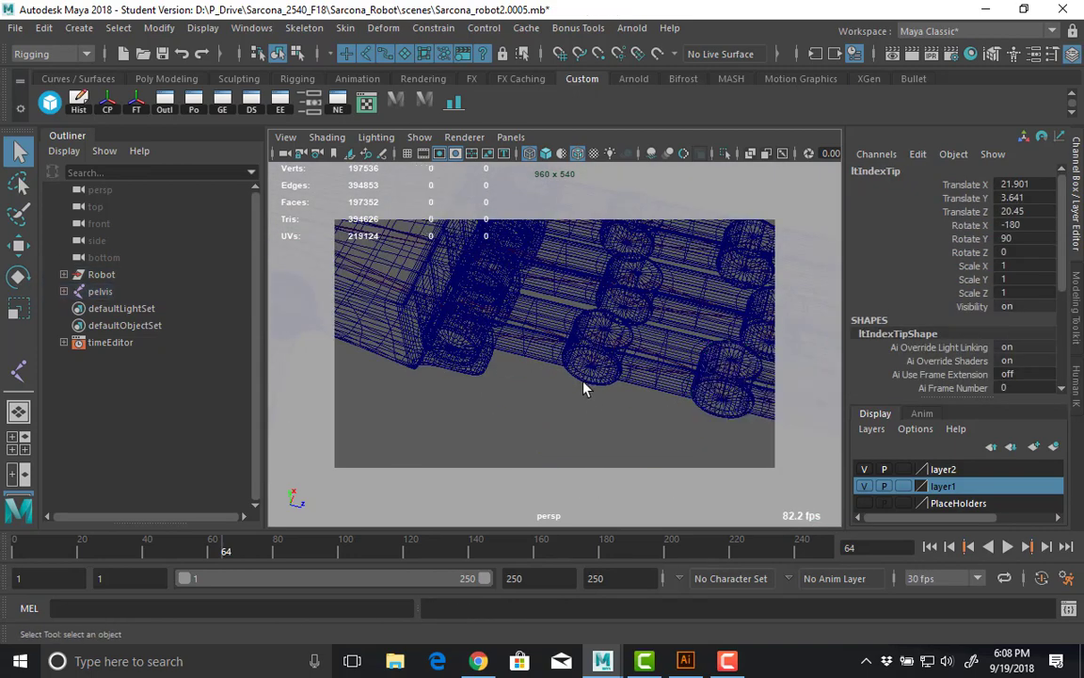
left_click_drag(583, 381, 571, 306, "alt")
left_click(569, 278)
left_click(568, 278, "shift")
key("p")
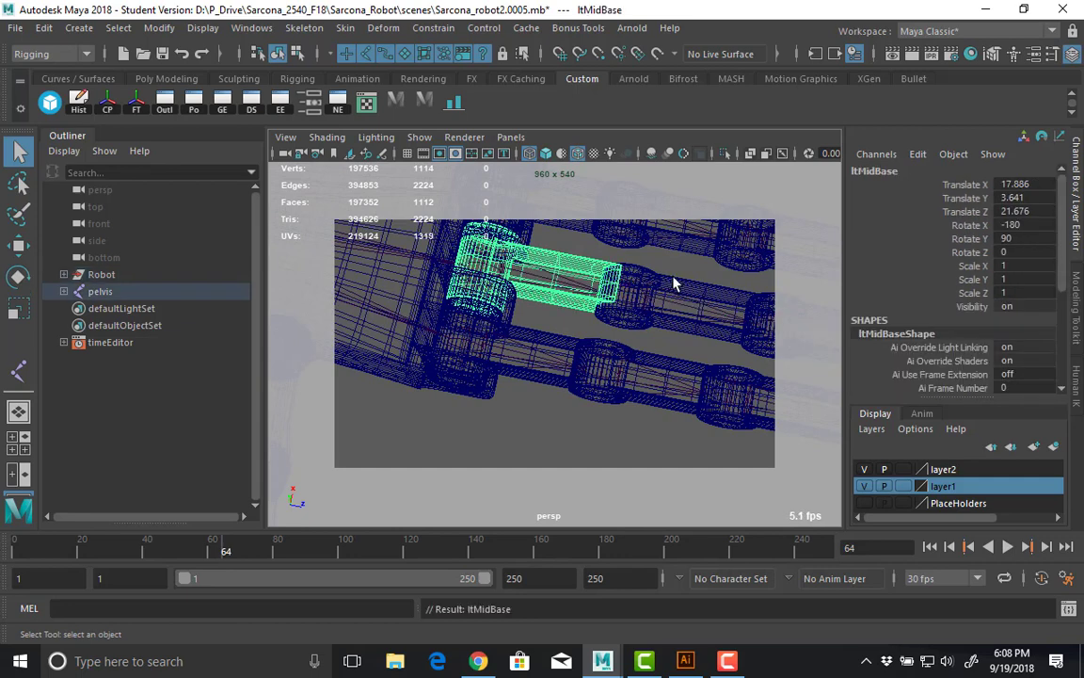
Parent the middle finger's middle segment (ltMidMid) to its second joint and the tip segment to lt_mid3.
left_click(691, 309)
left_click(692, 309, "shift")
key("p")
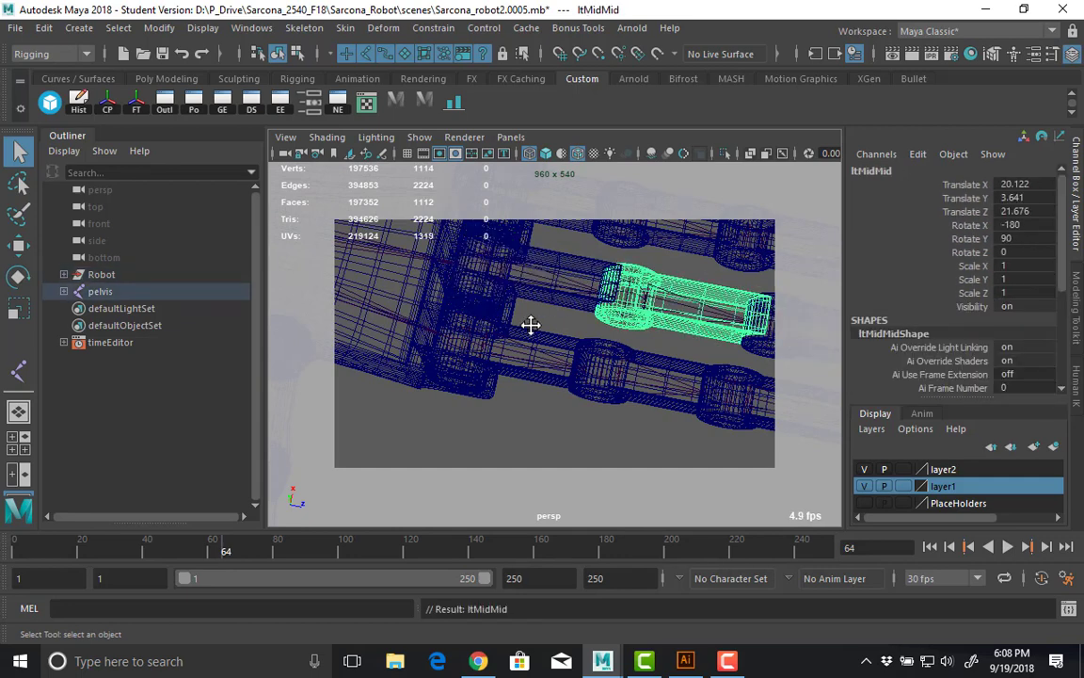
left_click_drag(528, 321, 648, 325, "alt")
left_click(659, 347)
left_click(659, 353, "shift")
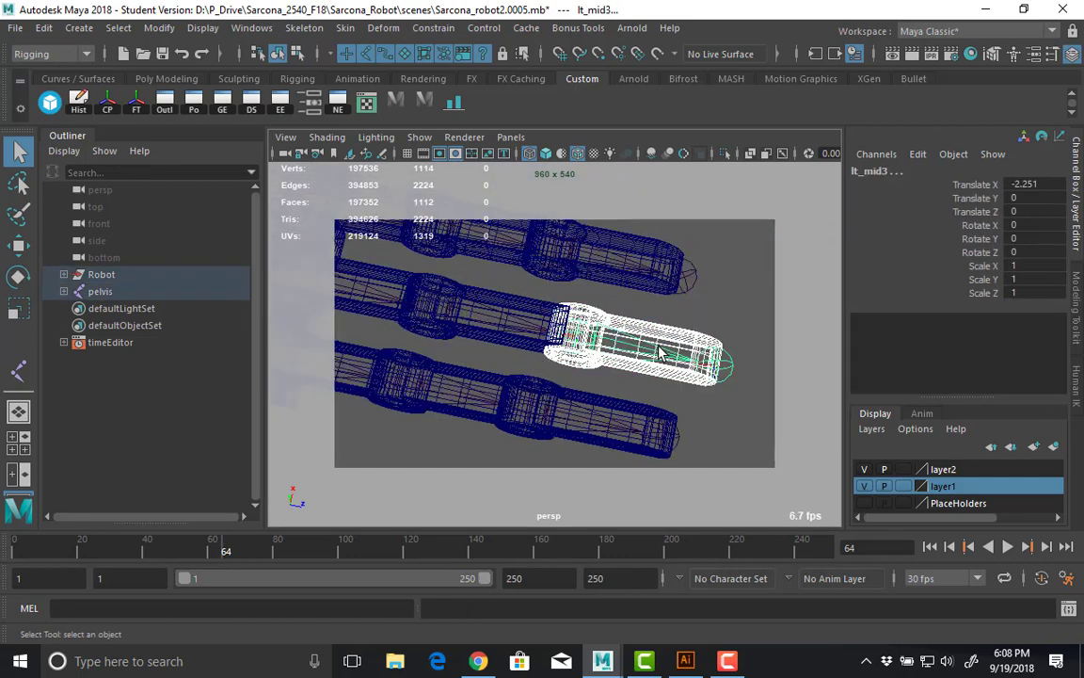
key("p")
Parent the pinky's base mesh (ltPinkyBase) to the first pinky joint.
left_click_drag(490, 255, 602, 313, "alt")
left_click(588, 295)
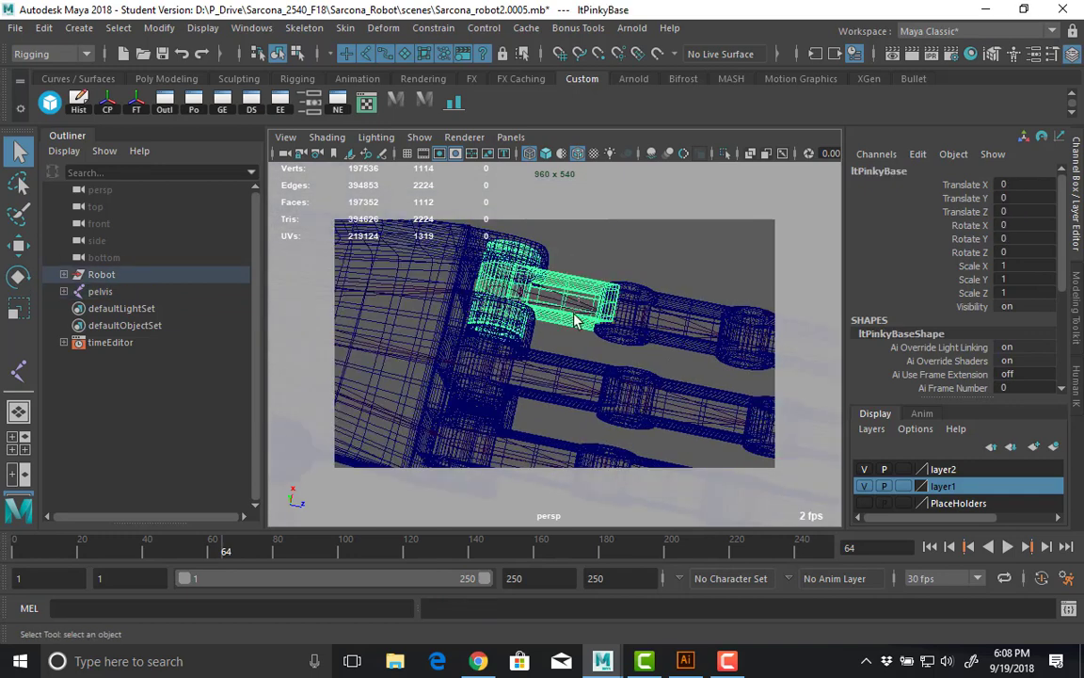
left_click(581, 319, "shift")
key("p")
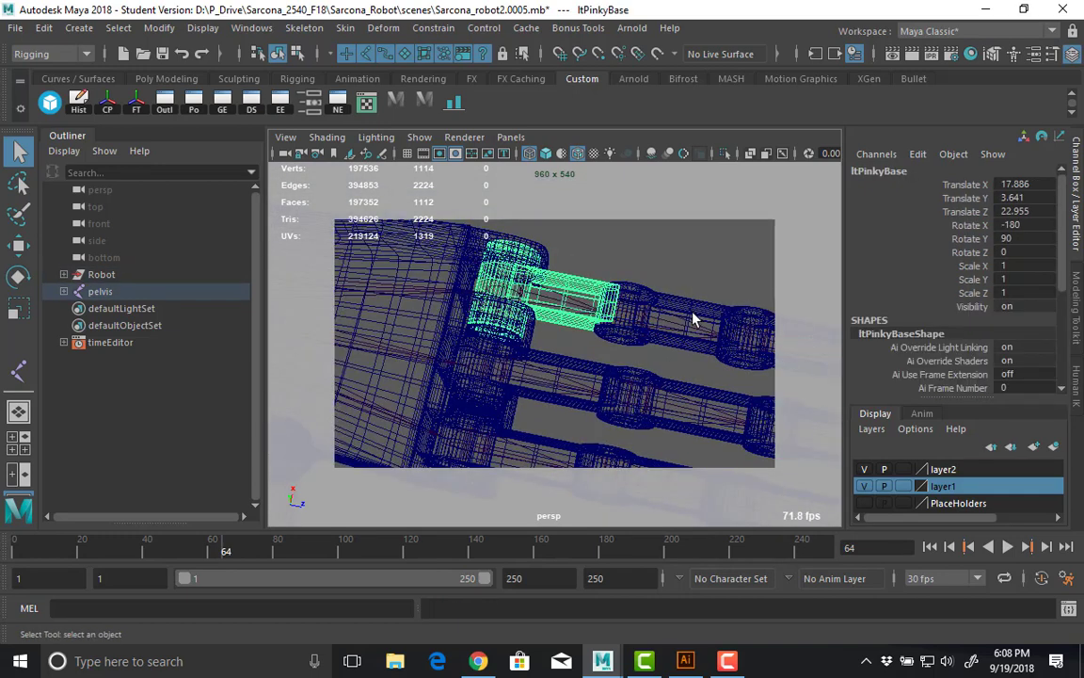
Parent the pinky's middle segment and tip mesh (ltPinkyTip) to their matching pinky joints, then clear the selection.
left_click(659, 316)
left_click(737, 333, "shift")
key("p")
left_click(764, 341)
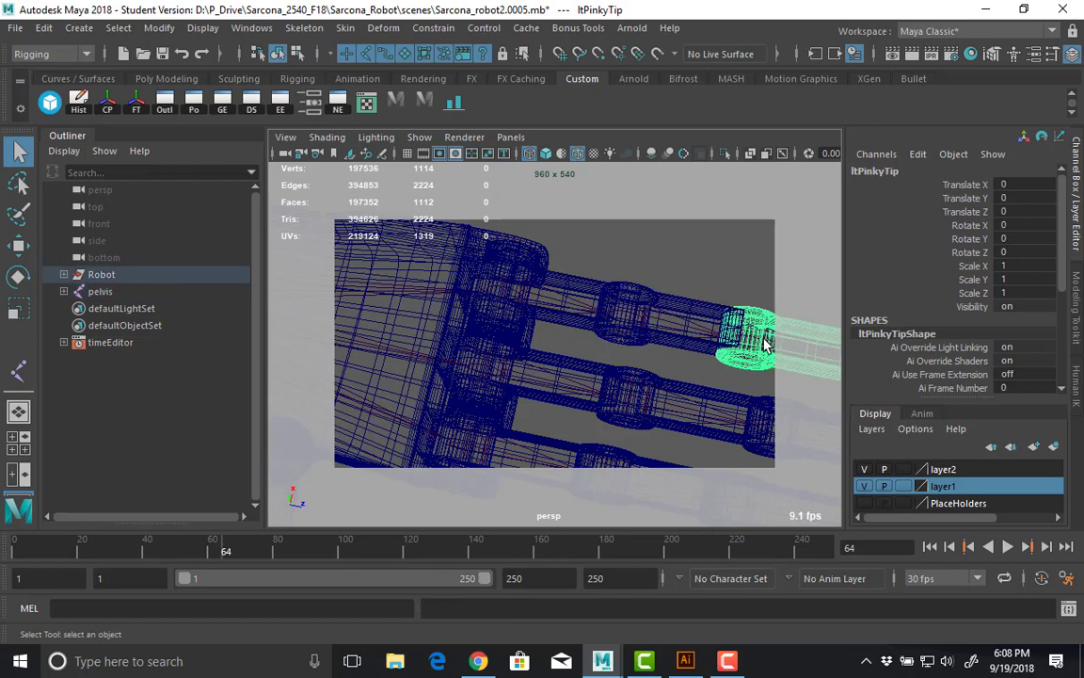
left_click(757, 337, "shift")
key("p")
left_click(710, 284)
Rotate the lt_elbow joint to about -4.26 degrees in Y to test how the parented left arm moves.
right_click_drag(719, 351, 565, 329, "alt")
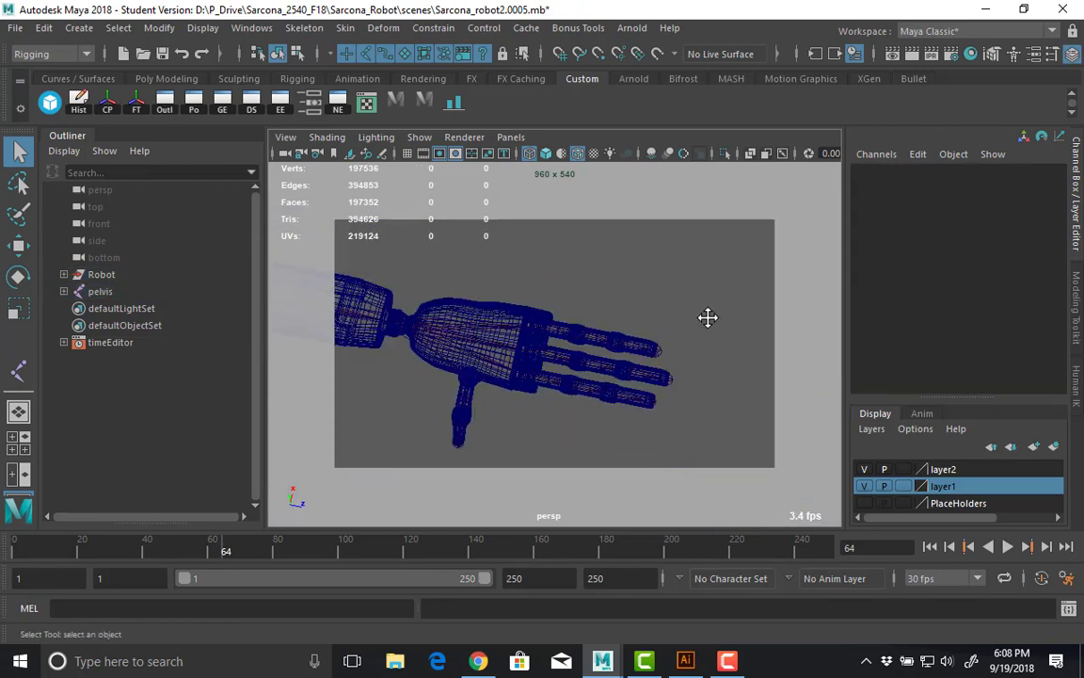
middle_click_drag(706, 318, 772, 330, "alt")
left_click_drag(699, 264, 648, 286, "alt")
right_click_drag(649, 286, 455, 304, "alt")
middle_click_drag(455, 304, 516, 288, "alt")
left_click_drag(516, 288, 414, 310, "alt")
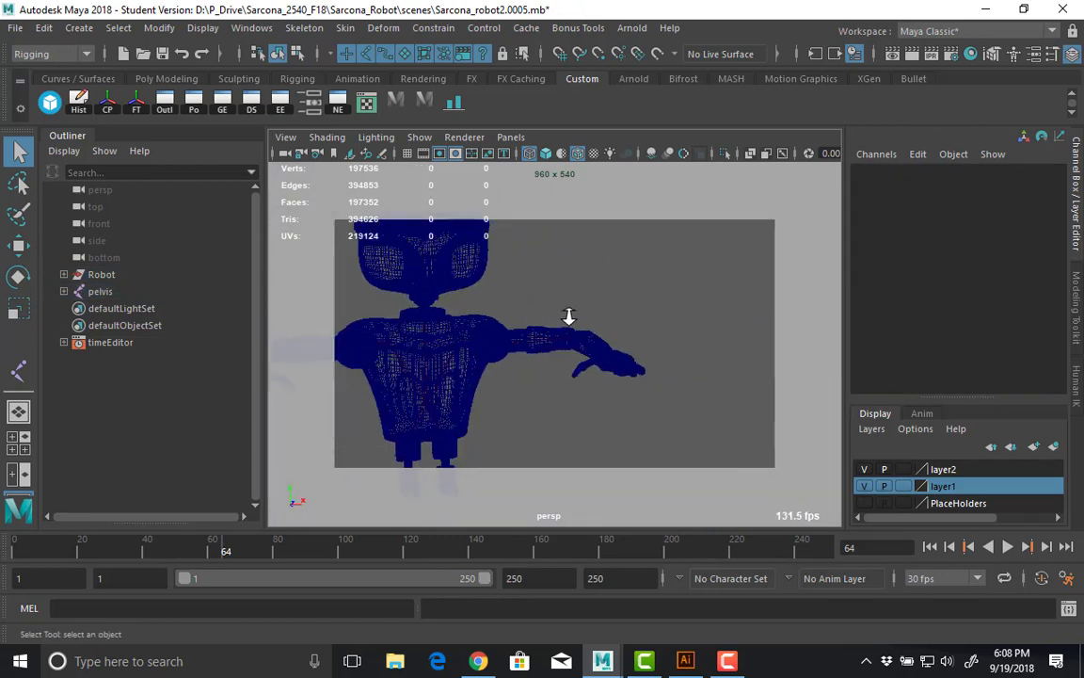
right_click_drag(568, 318, 687, 291, "alt")
middle_click_drag(687, 291, 762, 269, "alt")
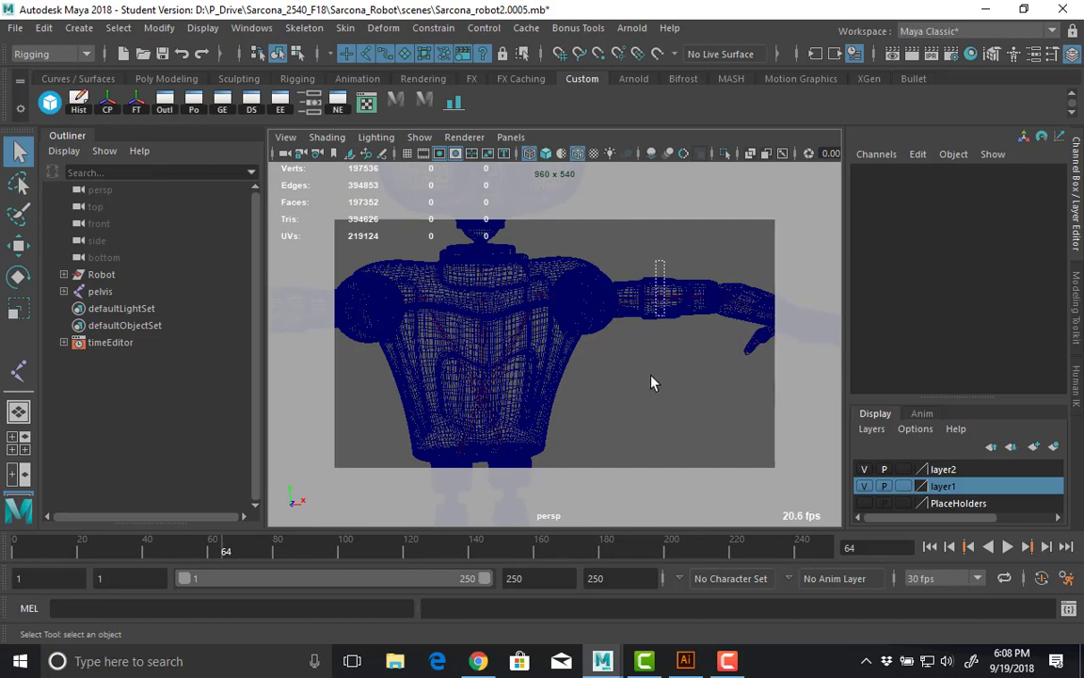
left_click(641, 311)
key("e")
left_click_drag(638, 326, 680, 288)
left_click_drag(706, 343, 725, 436, "alt")
left_click(691, 378)
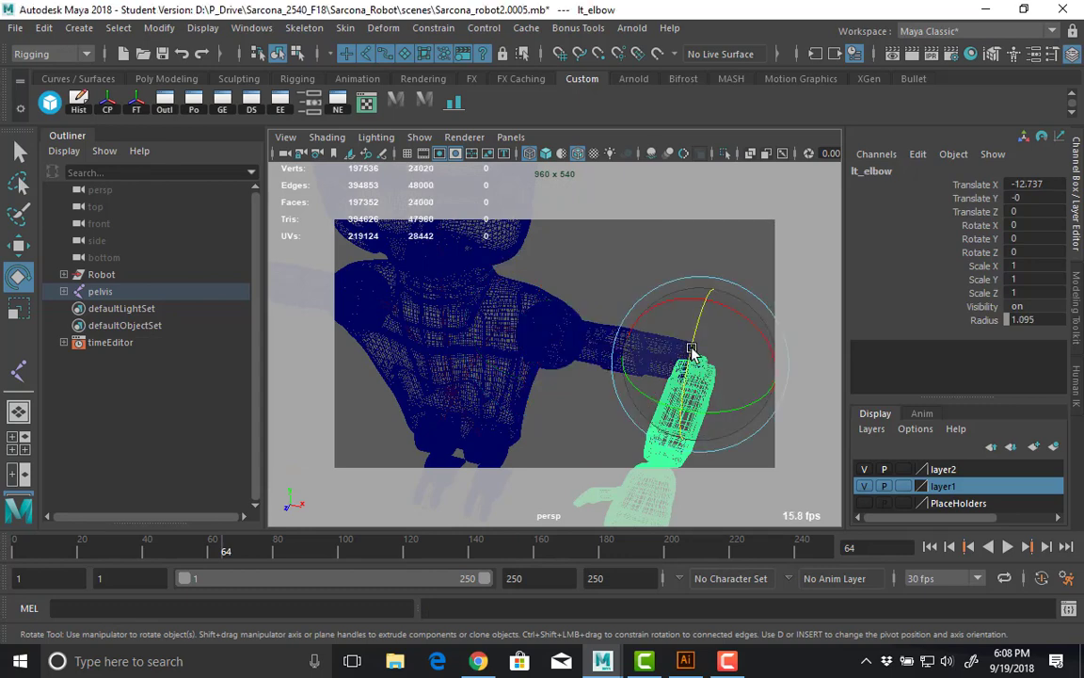
mouse_move(748, 402)
left_mouse_down()
mouse_move(781, 375)
mouse_move(753, 380)
left_mouse_up()
Switch the perspective view to shaded display and frame the left elbow hinge up close.
key("5")
mouse_move(717, 326)
left_mouse_down("alt")
mouse_move(547, 327)
mouse_move(732, 339)
mouse_move(726, 308)
mouse_move(884, 325)
mouse_move(704, 313)
left_mouse_up("alt")
right_click_drag(703, 312, 636, 293, "alt")
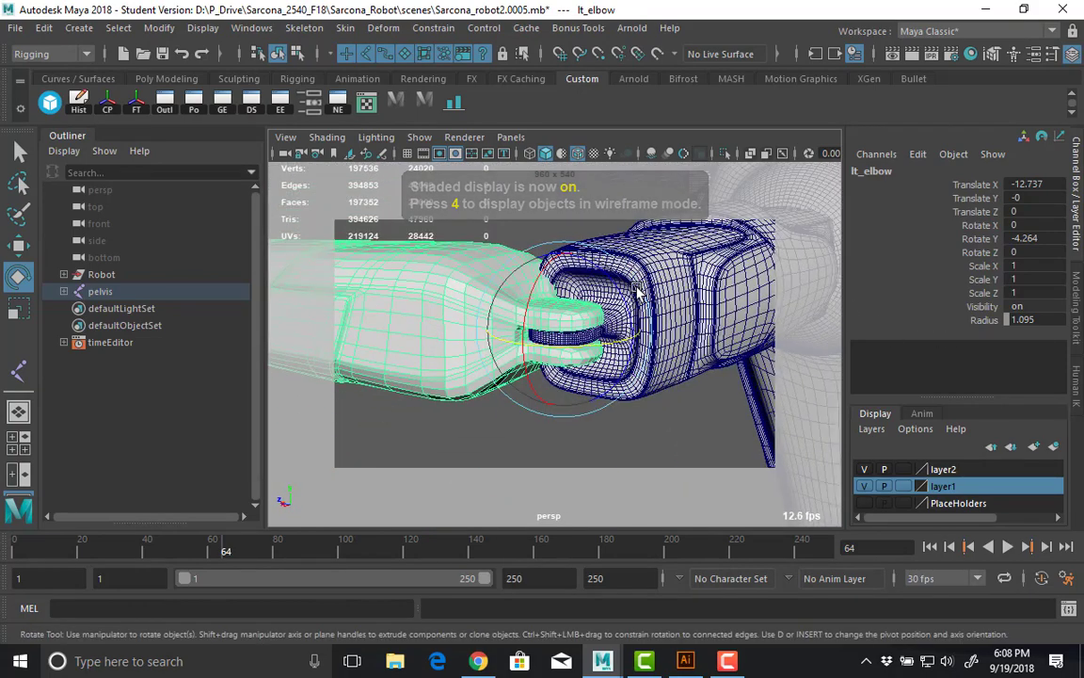
Try rotating the lt_elbow joint by about -73 degrees in Z and about 102 degrees in X, undoing each rotation.
left_click_drag(628, 300, 528, 288)
key("ctrl+z")
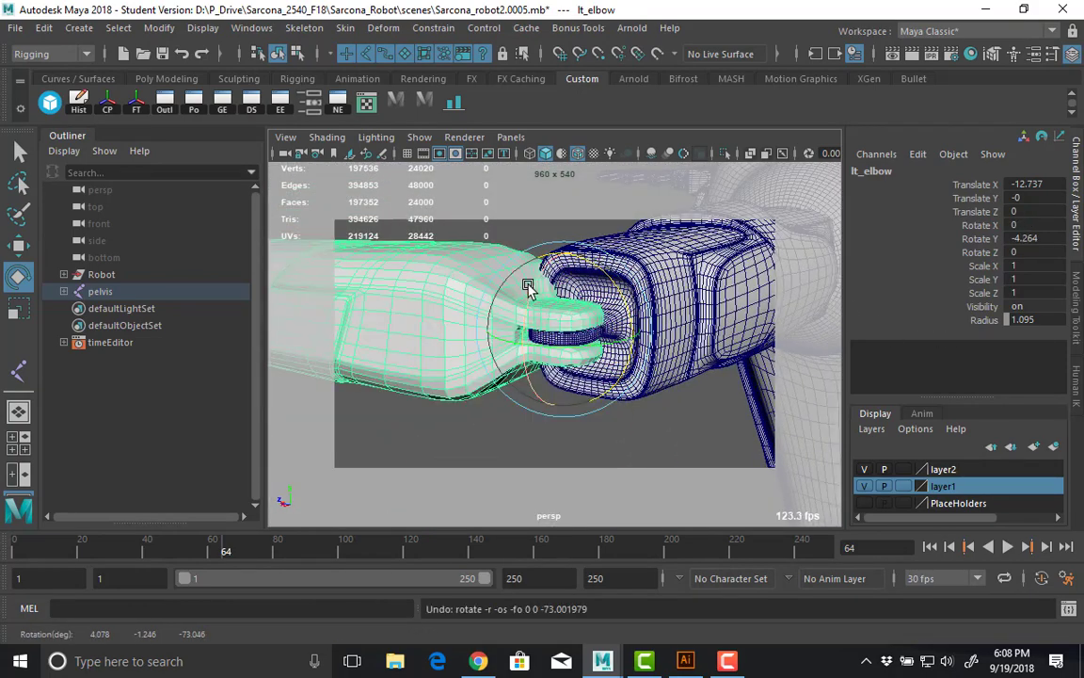
left_click_drag(513, 341, 516, 365)
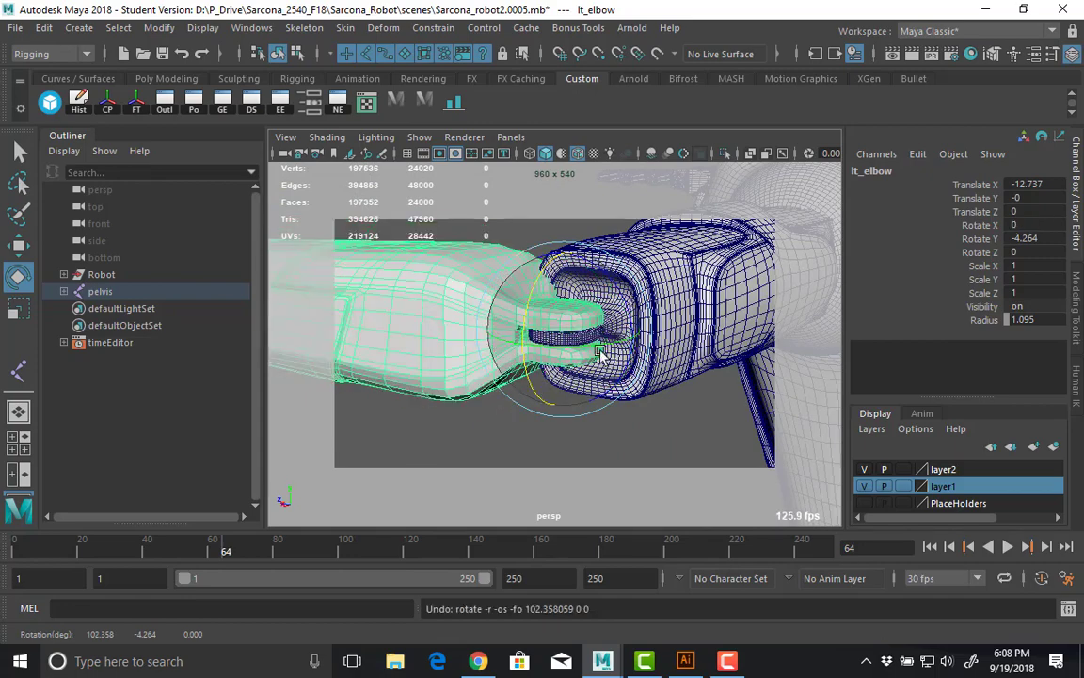
Undo the last Y rotation of the lt_elbow joint.
left_click_drag(599, 352, 665, 376, "alt")
key("ctrl+z")
Switch to wireframe display and try rotating the lt_index1 joint by about -55 degrees in Z, undoing the rotation.
left_click_drag(525, 365, 750, 411, "alt")
scroll(750, 411, "up", 5)
left_click_drag(485, 391, 538, 385, "alt")
middle_click_drag(538, 385, 558, 316, "alt")
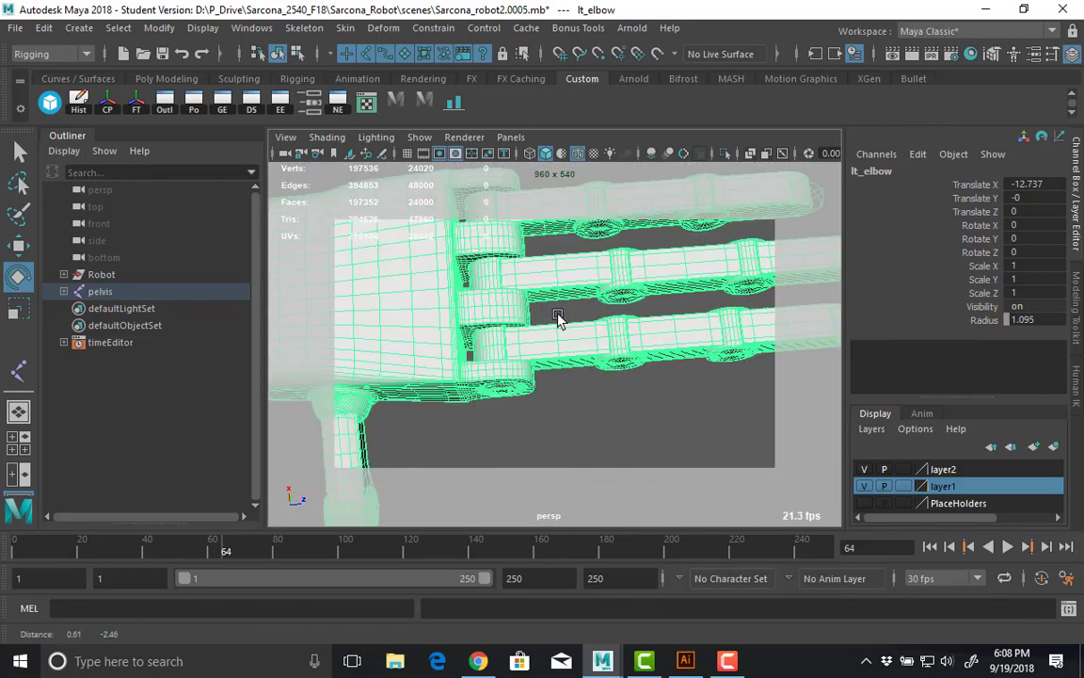
left_click_drag(558, 316, 495, 322, "alt")
key("4")
left_click(576, 346)
left_click_drag(576, 347, 614, 380)
key("ctrl+z")
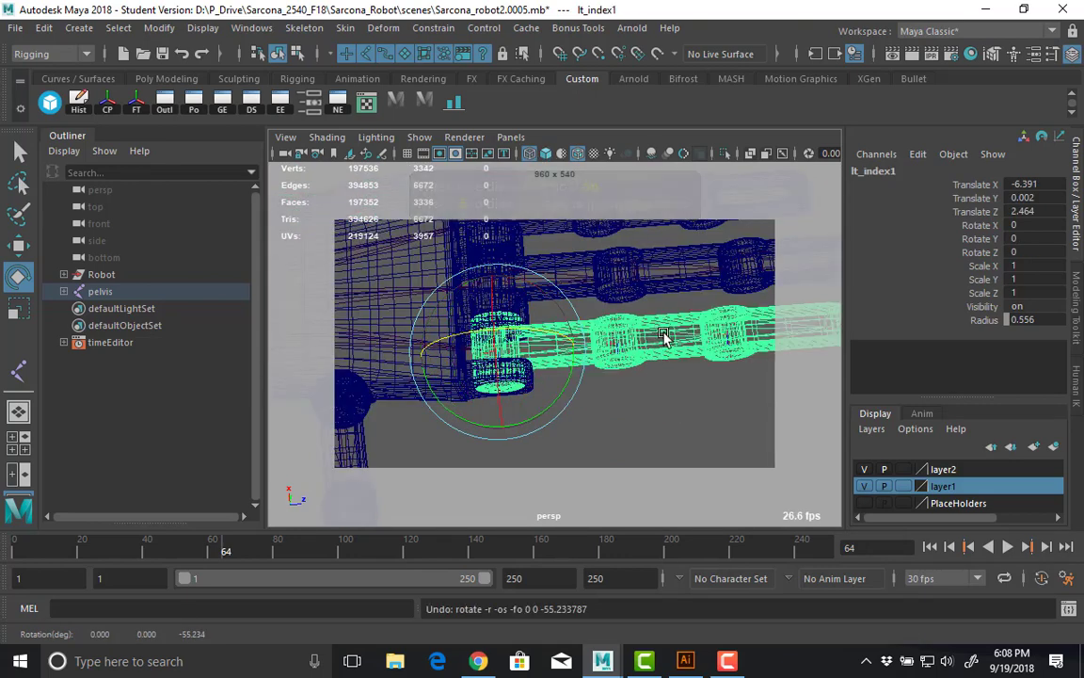
Try rotating the outer joints of the left index finger, undoing the rotation.
left_click(649, 319)
left_click_drag(650, 319, 747, 368)
key("ctrl+z")
left_click(687, 346)
key("ctrl+z")
key("q")
Try rotating the left middle finger's joints, starting from lt_mid1, and undo the rotation.
left_click(592, 283)
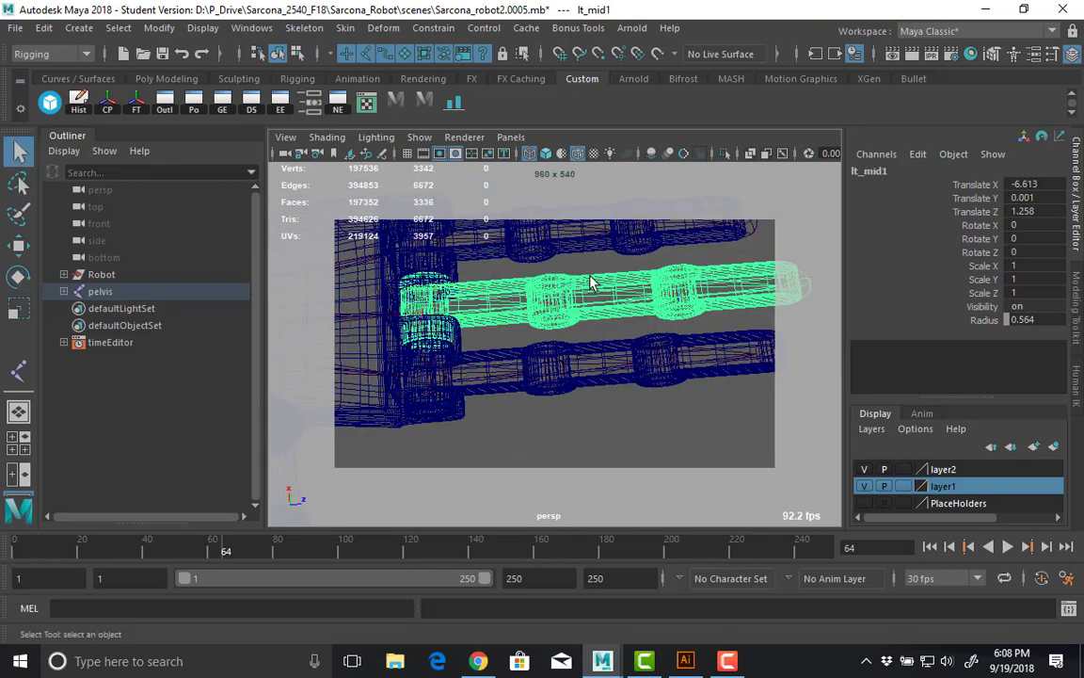
left_click(656, 304)
left_click(665, 302)
key("e")
left_click_drag(665, 302, 600, 302, "alt")
key("ctrl+z")
Select all three left pinky joints, lt_pinky1 to lt_pinky3, try bending them together and undo the rotation.
left_click(560, 284)
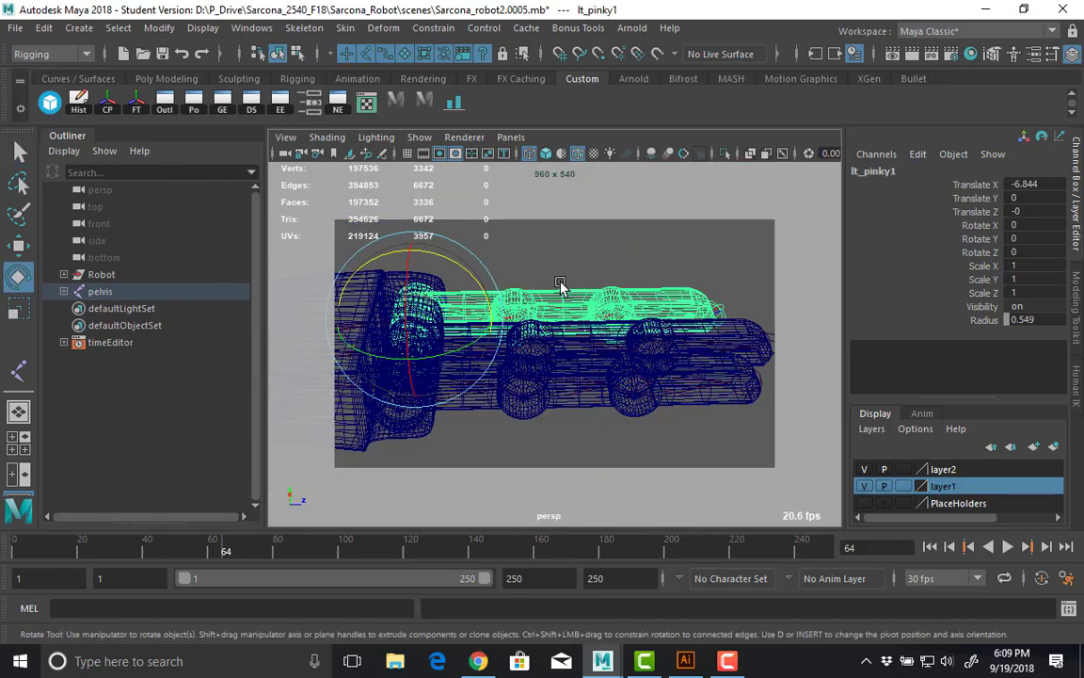
left_click(645, 297)
left_click(662, 320)
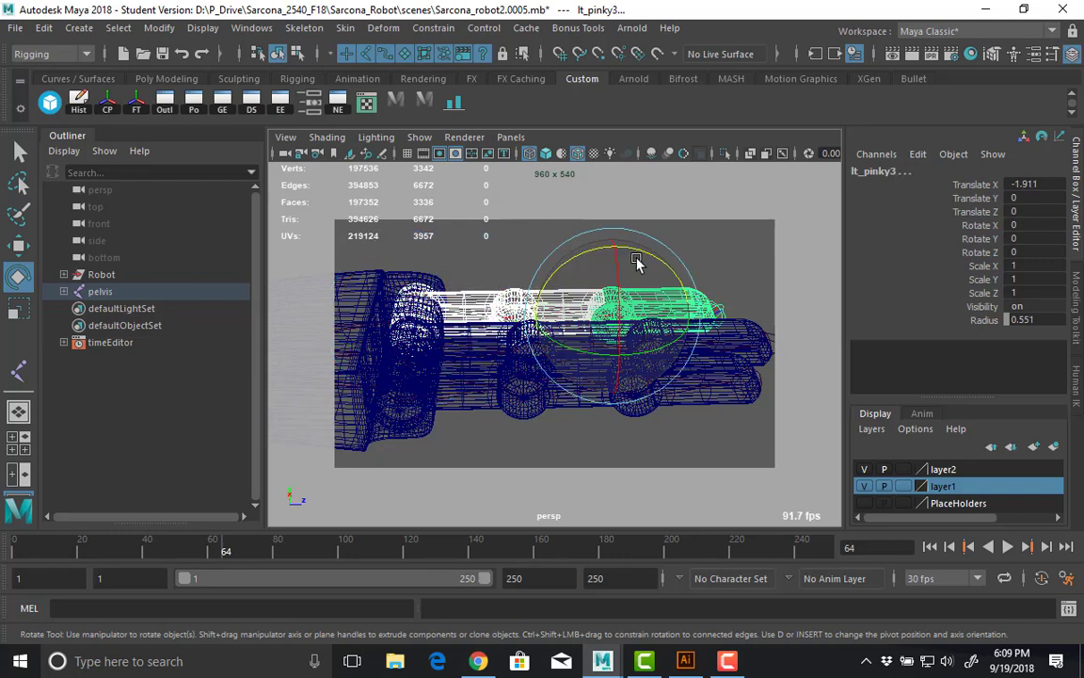
left_click_drag(636, 262, 327, 349)
key("ctrl+z")
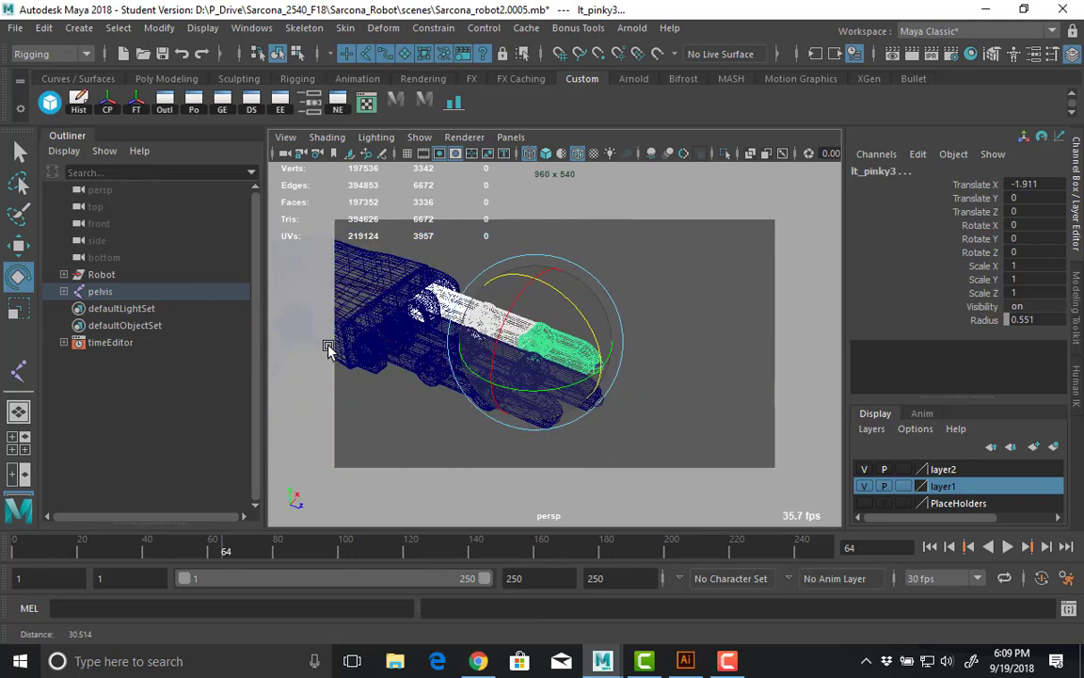
Try rotating the left thumb's joints, starting from lt_thumb1, undo the rotation and clear the selection.
middle_click_drag(326, 348, 556, 377, "alt")
right_click_drag(556, 377, 763, 438, "alt")
middle_click_drag(591, 415, 569, 325, "alt")
left_click(569, 322)
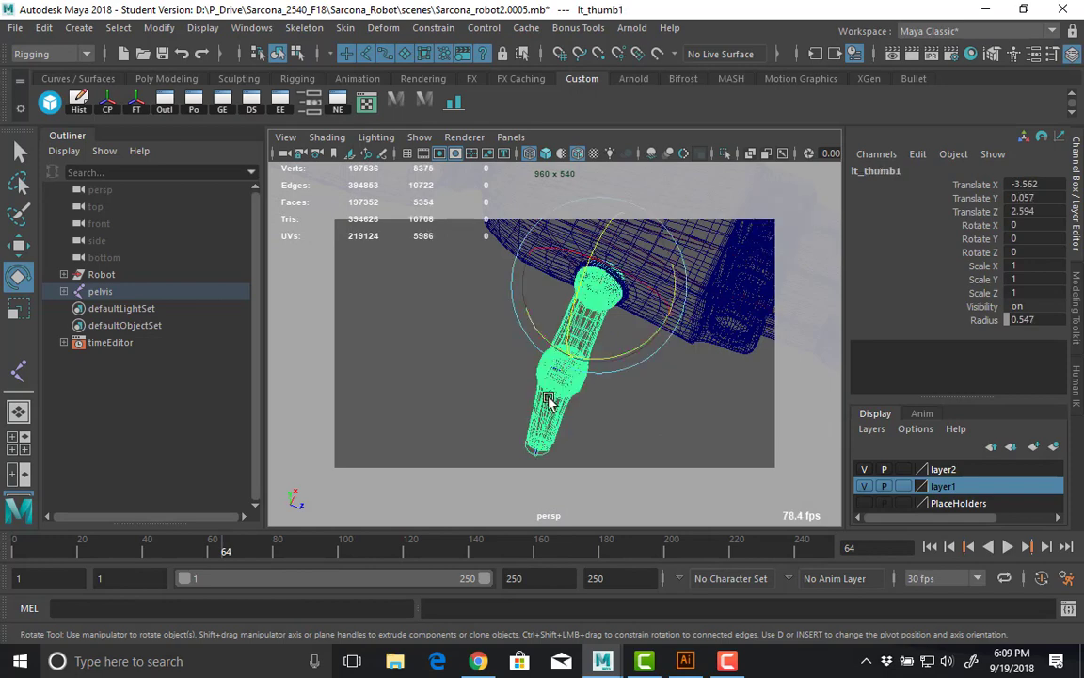
left_click(566, 391)
left_click_drag(566, 390, 714, 293)
key("ctrl+z")
left_click(414, 319)
Select the lt_ankle joint on the robot's left leg.
right_click_drag(714, 292, 395, 296, "alt")
middle_click_drag(395, 296, 739, 180, "alt")
right_click_drag(739, 181, 603, 390, "alt")
middle_click_drag(602, 389, 512, 292, "alt")
left_click_drag(444, 324, 513, 366, "alt")
middle_click_drag(513, 366, 540, 421, "alt")
right_click_drag(540, 421, 668, 405, "alt")
left_click_drag(578, 407, 644, 355)
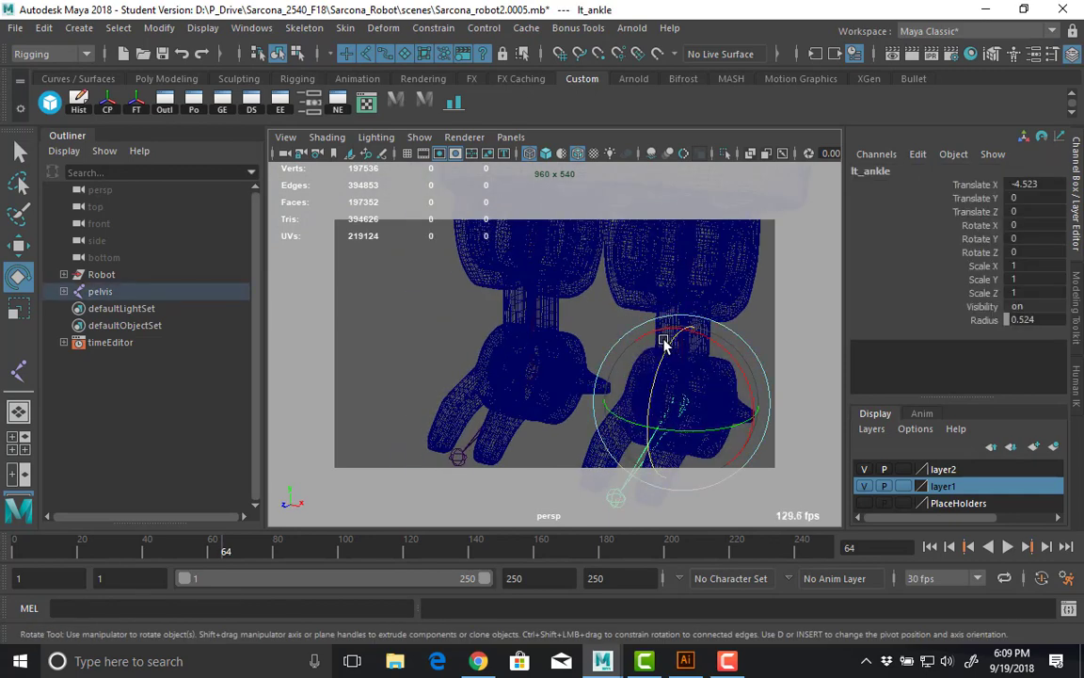
left_click(600, 309)
Examine the left leg joint's local rotation axes in component selection mode, then return to object selection.
key("F8")
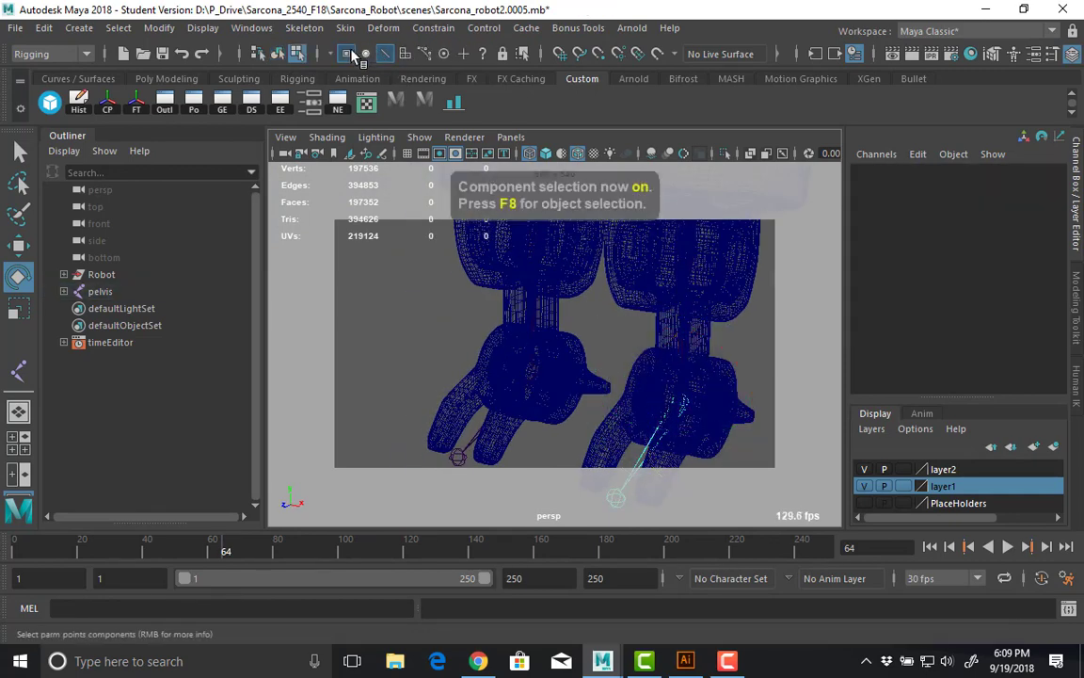
left_click(482, 54)
middle_click_drag(558, 322, 504, 229, "alt")
left_click_drag(540, 236, 664, 343)
key("w")
left_click(740, 294)
middle_click_drag(706, 335, 653, 461, "alt")
key("F8")
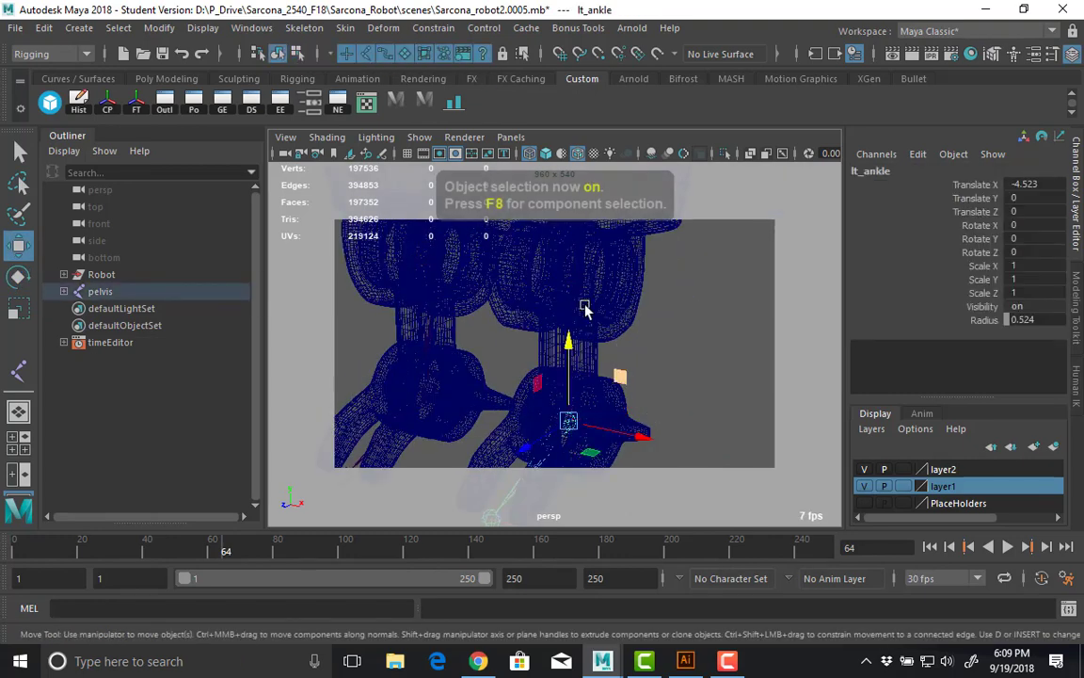
Parent the ltLeg mesh to the lt_thigh joint.
left_click(640, 273)
left_click(568, 331)
left_click_drag(569, 331, 730, 317, "alt")
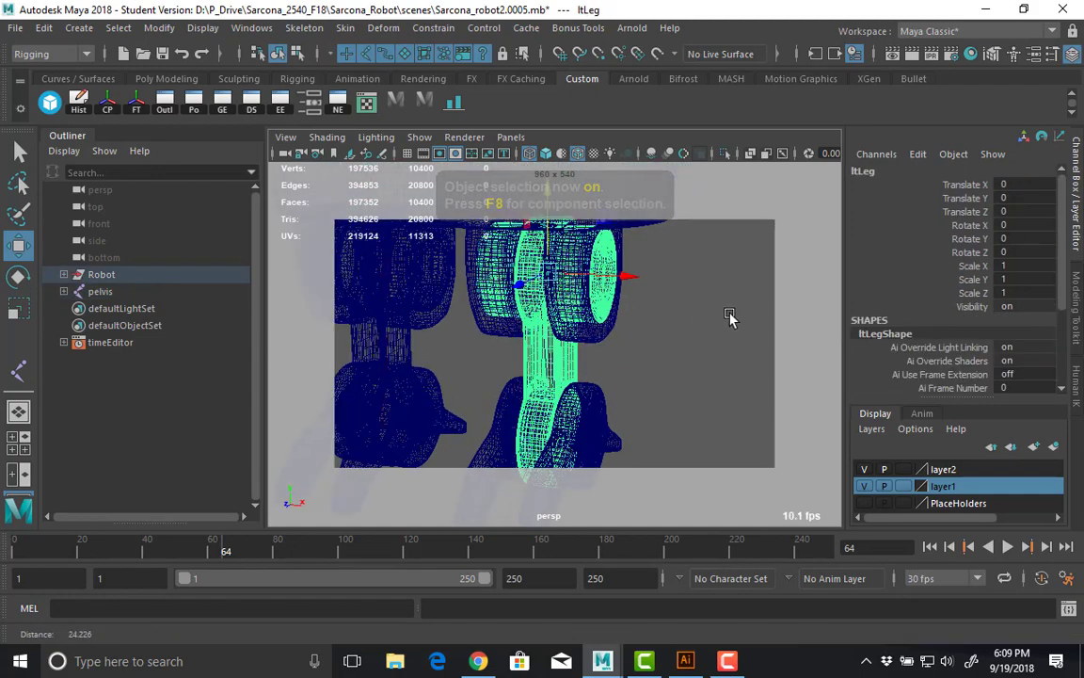
right_click_drag(556, 362, 624, 394, "alt")
middle_click_drag(571, 378, 614, 410, "alt")
left_click_drag(612, 411, 623, 414, "alt")
mouse_move(623, 414)
right_mouse_down("alt")
mouse_move(647, 416)
mouse_move(633, 418)
right_mouse_up("alt")
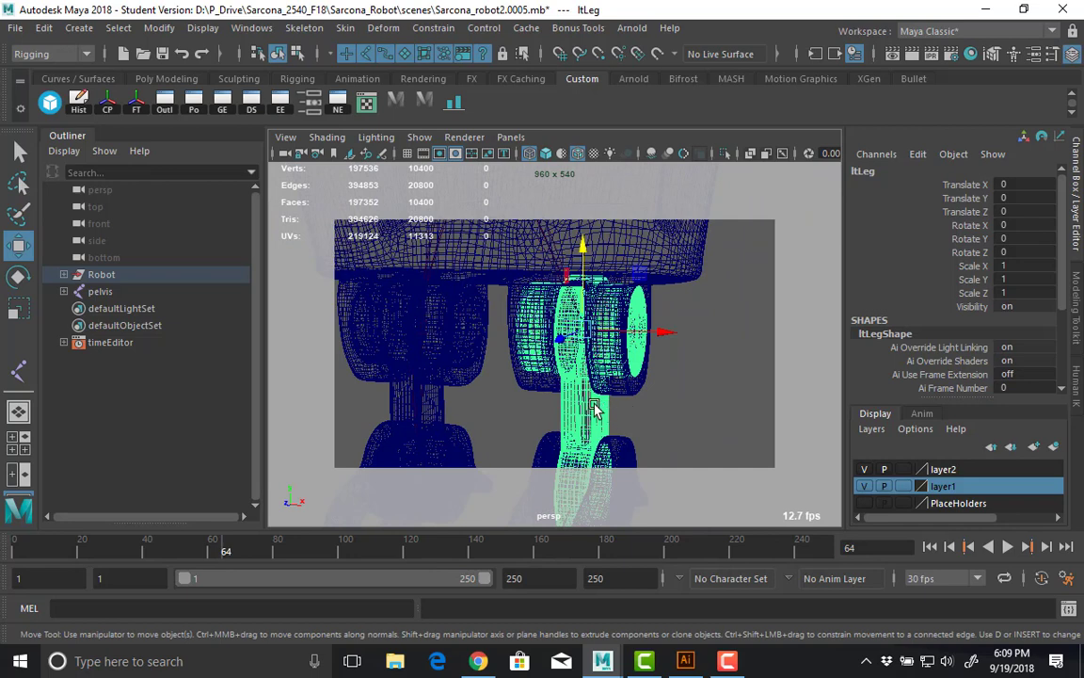
key("Up")
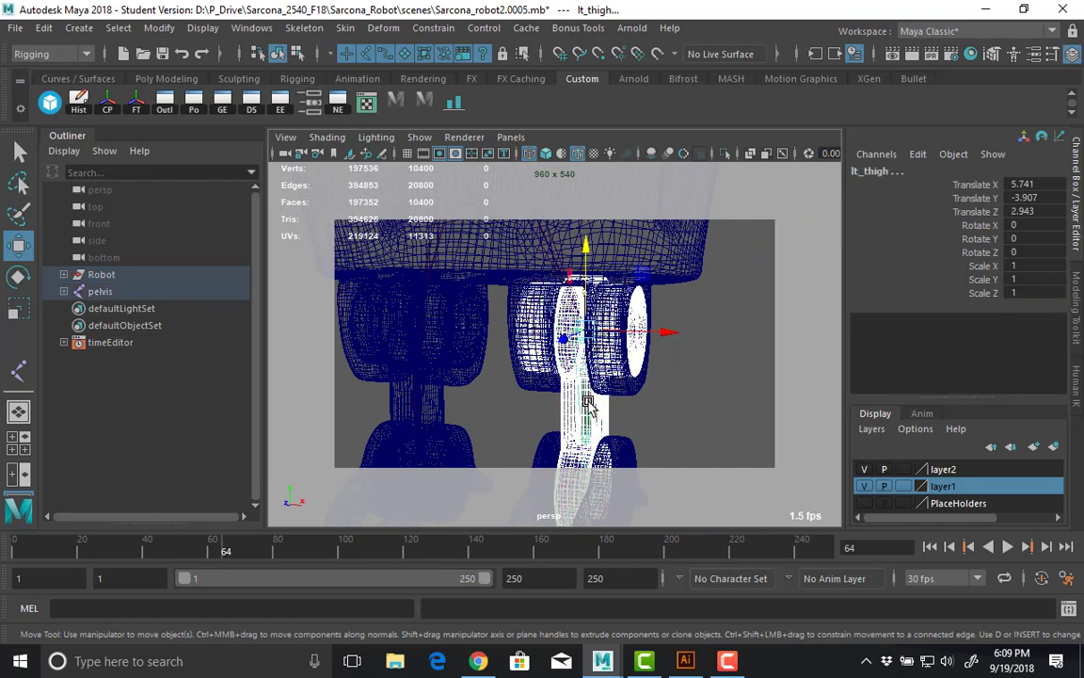
key("Down")
Parent the ltFoot mesh to the lt_ankle joint, then clear the selection.
middle_click_drag(617, 431, 634, 271, "alt")
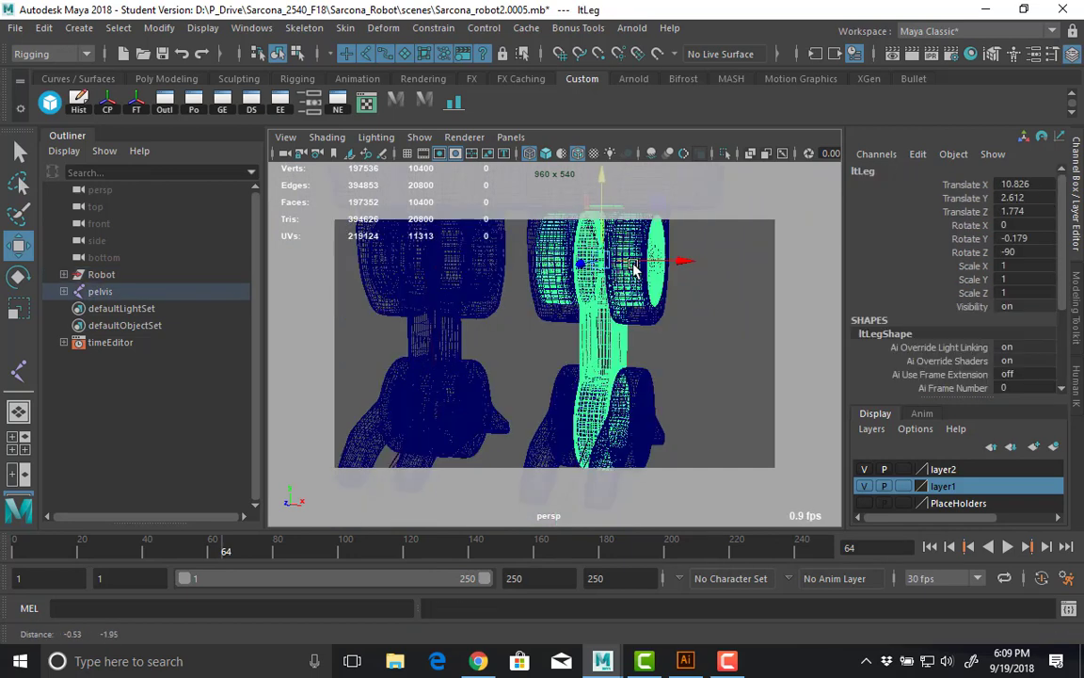
right_click_drag(634, 271, 720, 310, "alt")
left_click(692, 317)
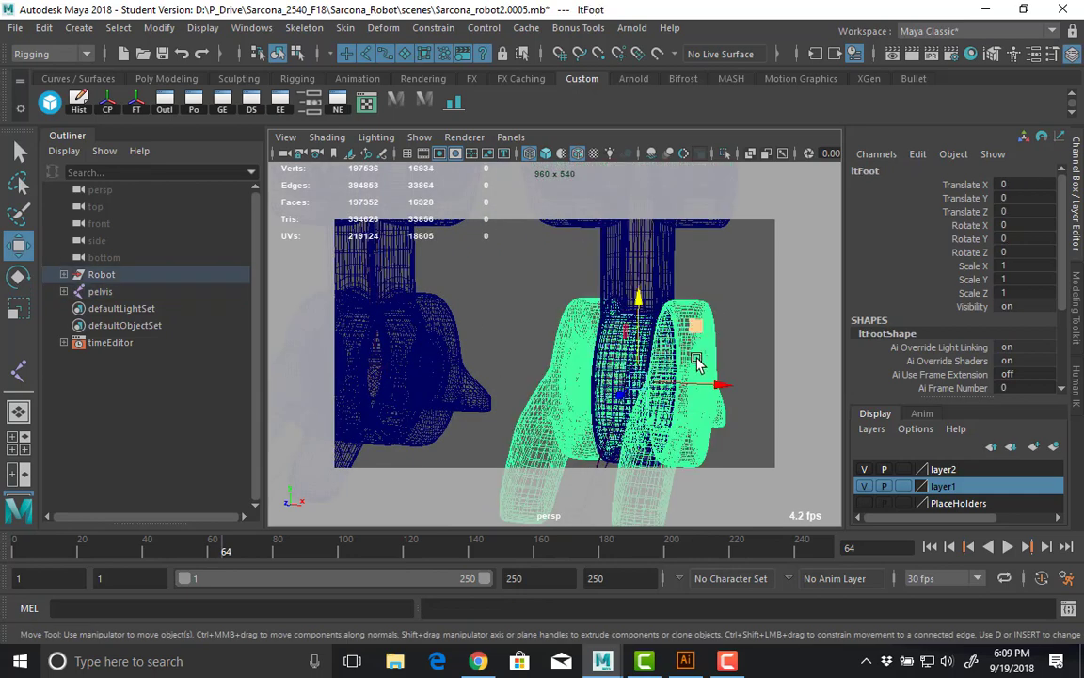
left_click_drag(623, 359, 630, 391, "alt")
left_click(616, 414)
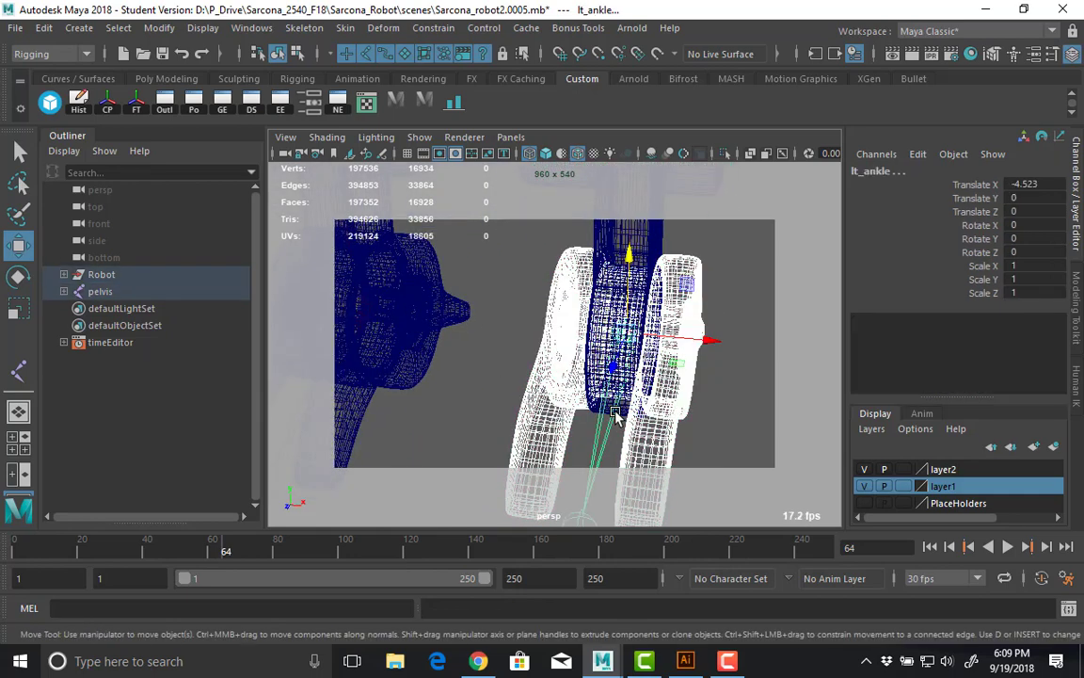
left_click(661, 418)
left_click(721, 417)
Try rotating the lt_thigh joint to test the left leg's movement, undoing the rotation.
left_click_drag(722, 418, 674, 324, "alt")
left_click_drag(659, 355, 547, 359, "alt")
right_click_drag(547, 359, 584, 325, "alt")
middle_click_drag(584, 325, 605, 322, "alt")
key("e")
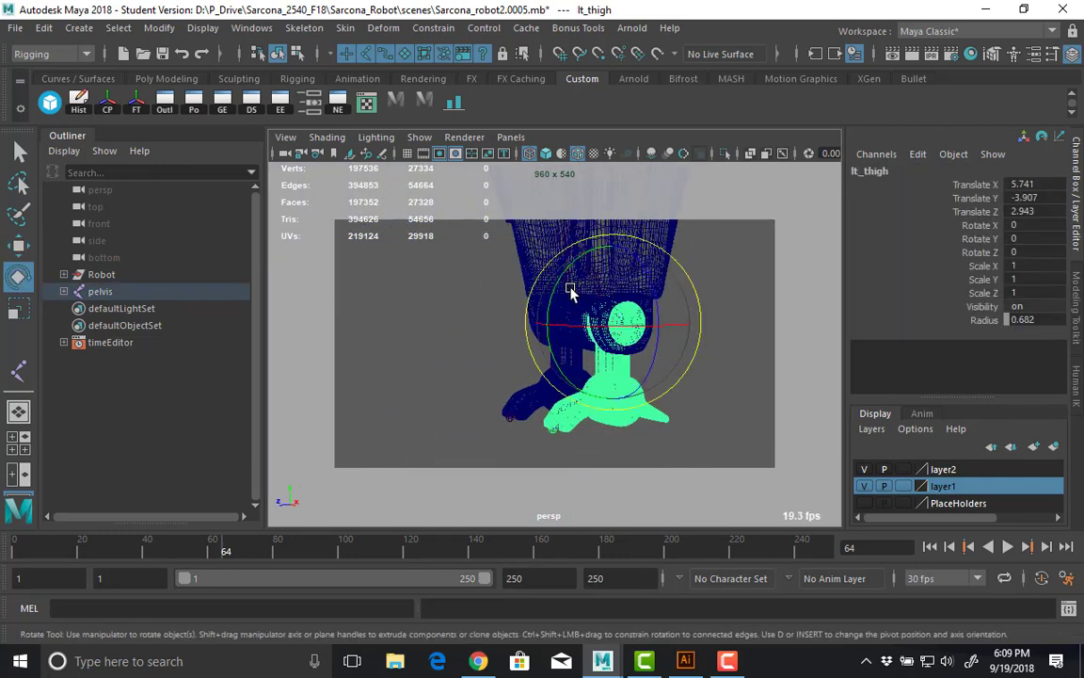
left_click_drag(569, 290, 646, 387)
key("ctrl+z")
Select the lt_ankle joint, try rotating it to test the left foot and undo the rotation.
left_click_drag(724, 404, 649, 343, "alt")
left_click(648, 403)
left_click(595, 405)
mouse_move(562, 331)
left_mouse_down()
mouse_move(574, 408)
mouse_move(564, 362)
mouse_move(581, 296)
mouse_move(603, 493)
mouse_move(599, 284)
mouse_move(600, 312)
mouse_move(545, 339)
left_mouse_up()
key("ctrl+z")
Frame the left ankle and switch the perspective view to shaded display.
key("f")
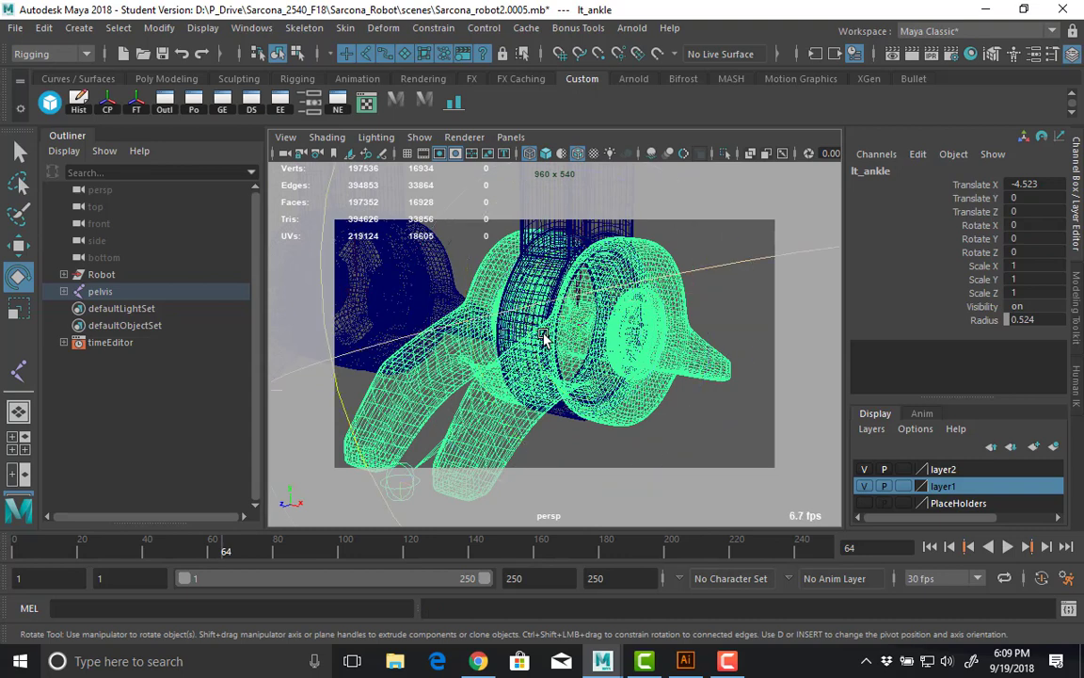
key("5")
mouse_move(545, 341)
right_mouse_down("alt")
mouse_move(505, 351)
mouse_move(527, 317)
right_mouse_up("alt")
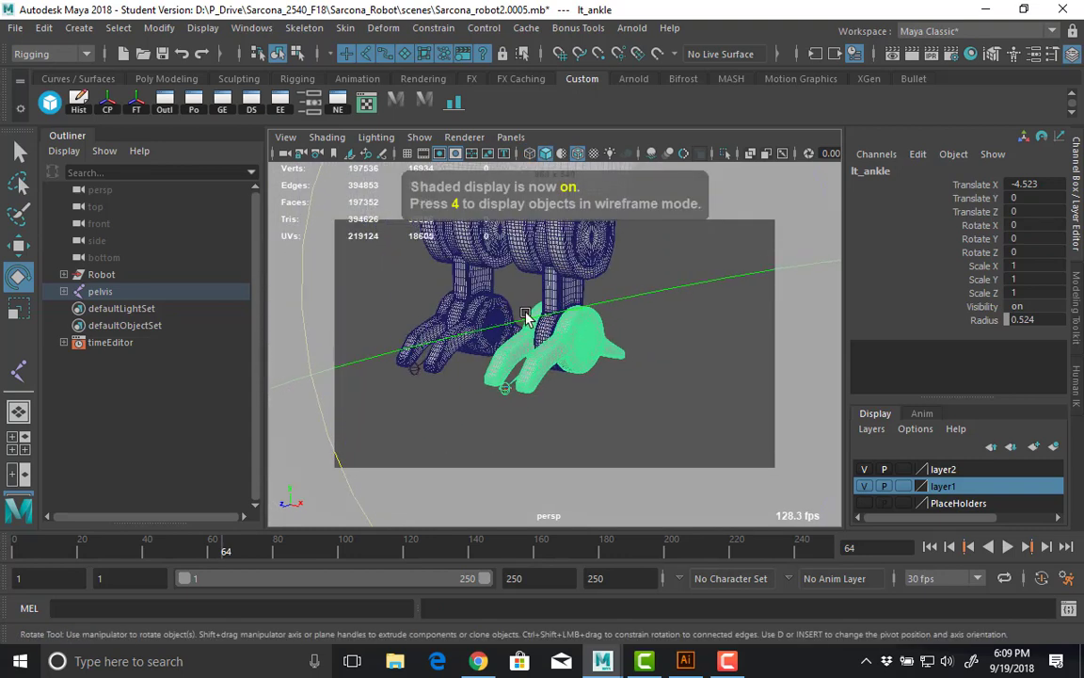
Try rotating the lt_ankle joint about individual axes, including about -6.7 degrees in X, undoing each rotation.
mouse_move(527, 317)
left_mouse_down("alt")
mouse_move(530, 404)
mouse_move(501, 282)
mouse_move(555, 428)
left_mouse_up("alt")
key("ctrl+z")
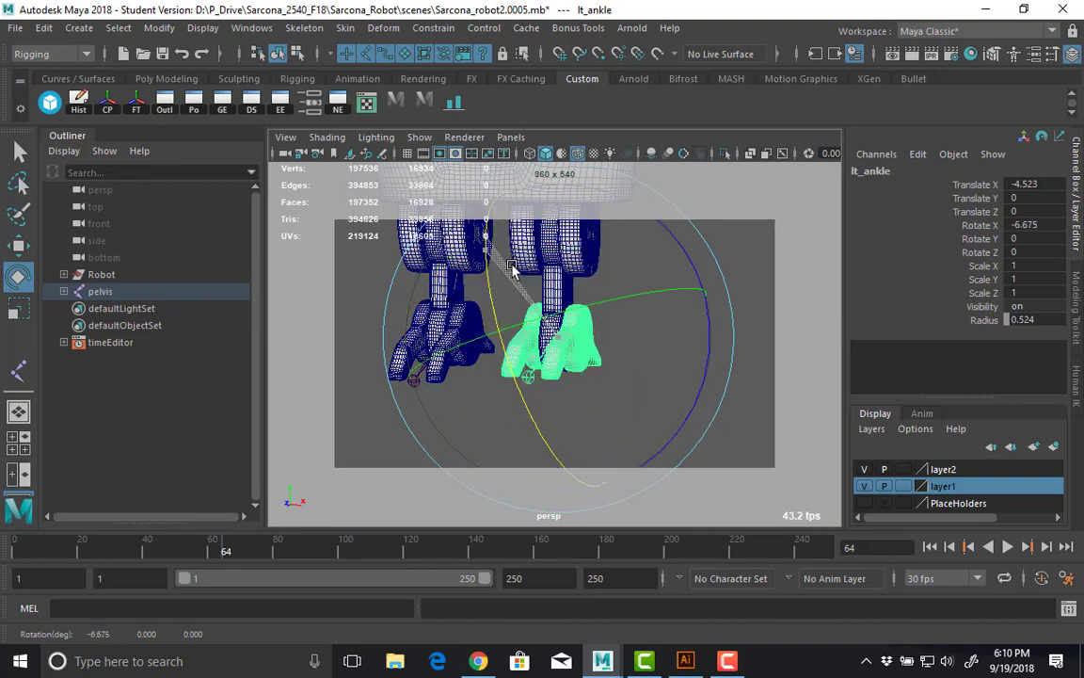
left_click_drag(677, 271, 673, 245)
key("ctrl+z")
left_click_drag(690, 296, 787, 286)
key("ctrl+z")
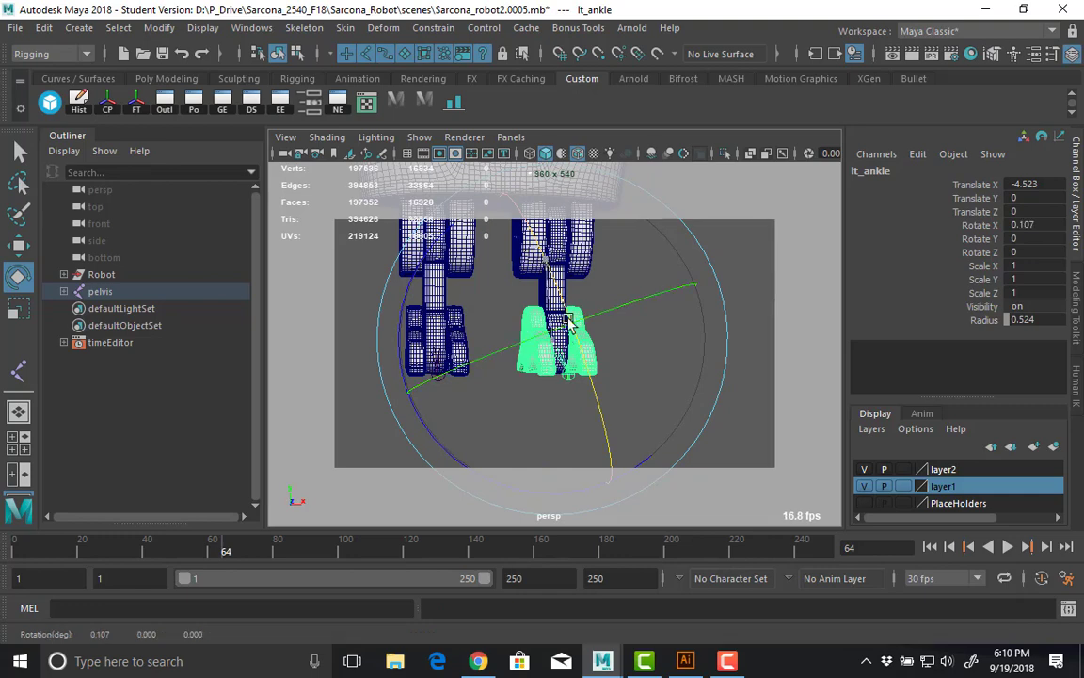
Rotate the lt_ankle joint to about 26.6 degrees in X, 12.8 in Y and 2 in Z to test the foot.
left_click_drag(548, 273, 521, 272)
left_click_drag(479, 224, 431, 259)
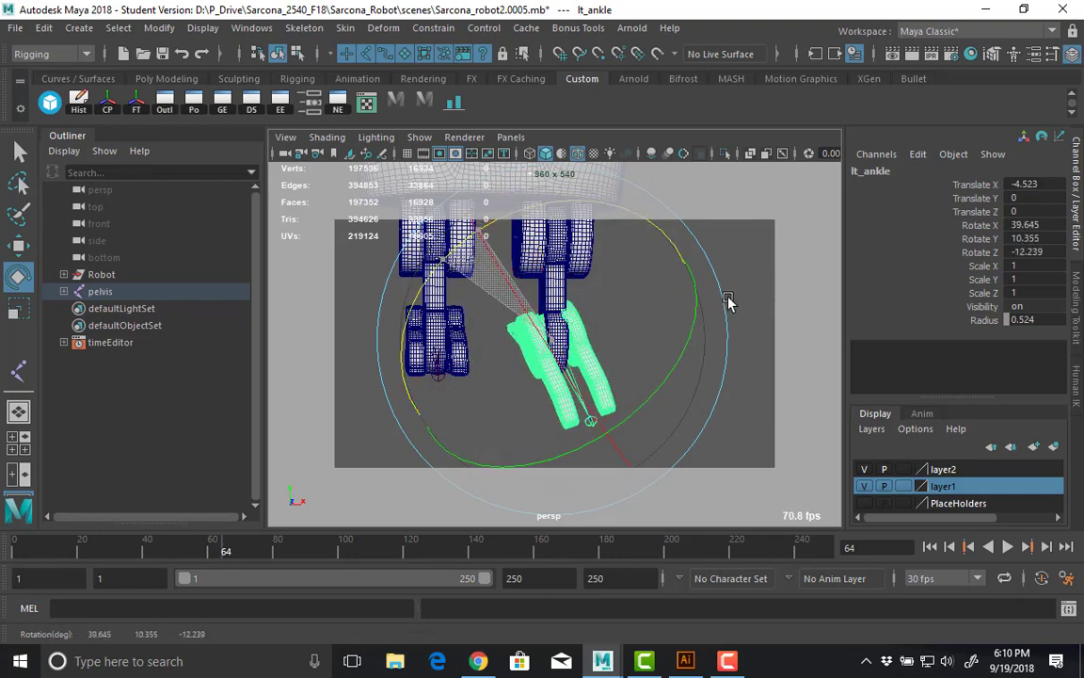
left_click_drag(619, 450, 657, 299)
left_click_drag(679, 240, 710, 295)
left_click_drag(631, 311, 602, 336, "alt")
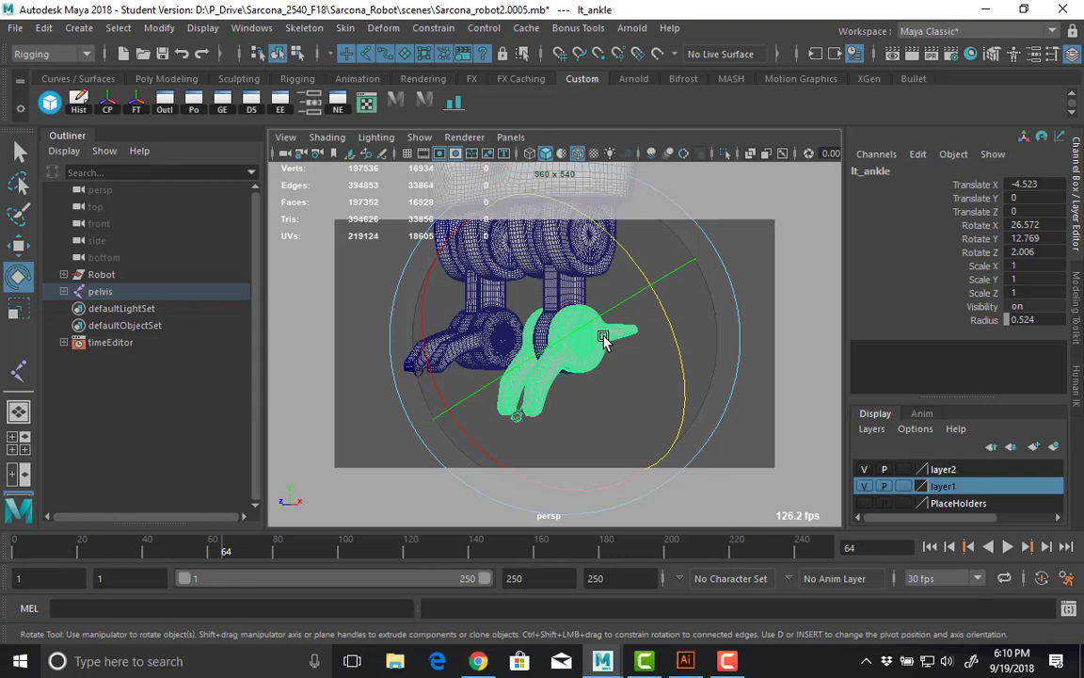
Undo the test rotations of the lt_ankle joint and the rotate manipulator's size changes.
key("ctrl+z")
key("ctrl+z")
key("ctrl+z")
key("ctrl+z")
key("ctrl+z")
key("ctrl+z")
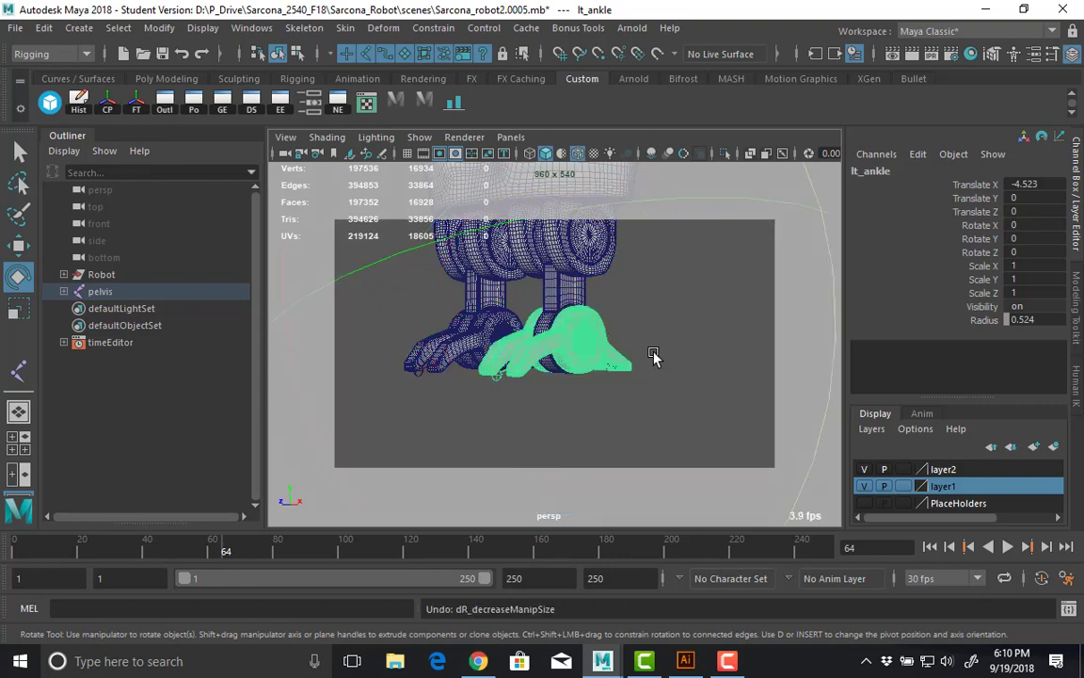
key("ctrl+z")
key("ctrl+z")
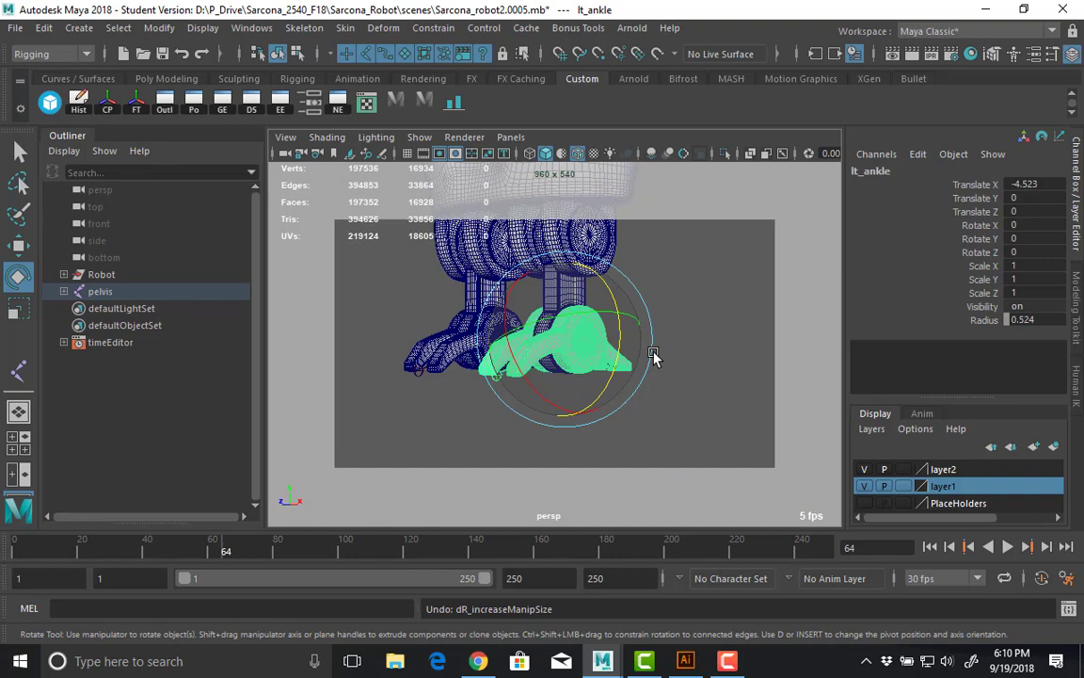
Undo the parenting of the left foot and left leg meshes to their joints.
key("ctrl+z")
key("ctrl+z")
key("ctrl+z")
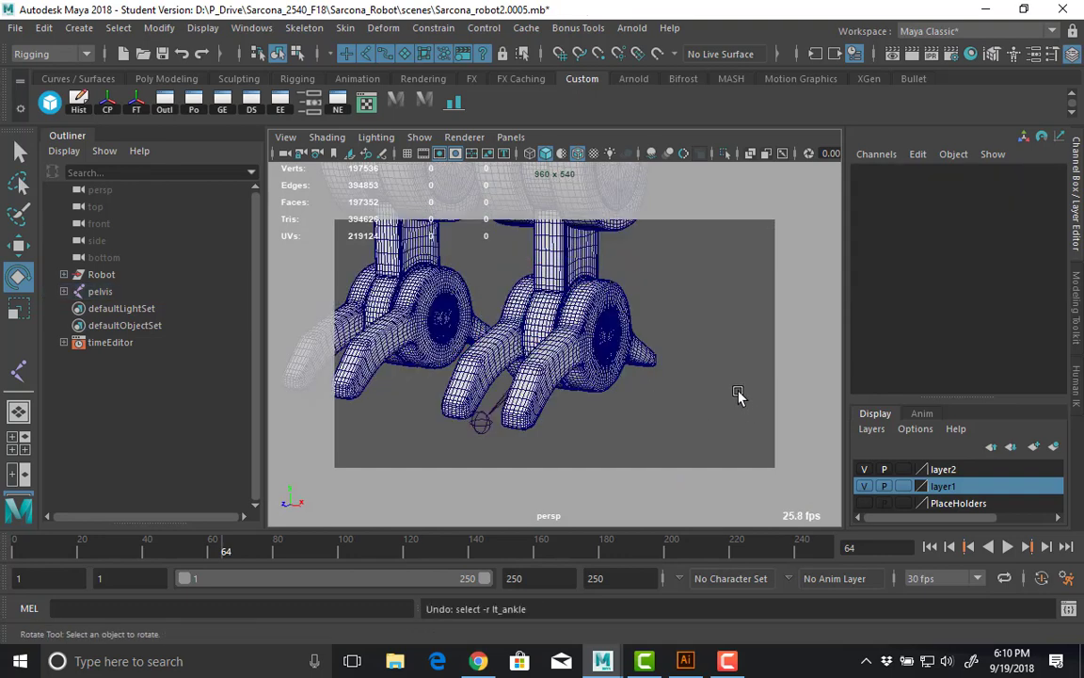
key("ctrl+z")
key("ctrl+z")
key("ctrl+z")
key("ctrl+z")
key("ctrl+z")
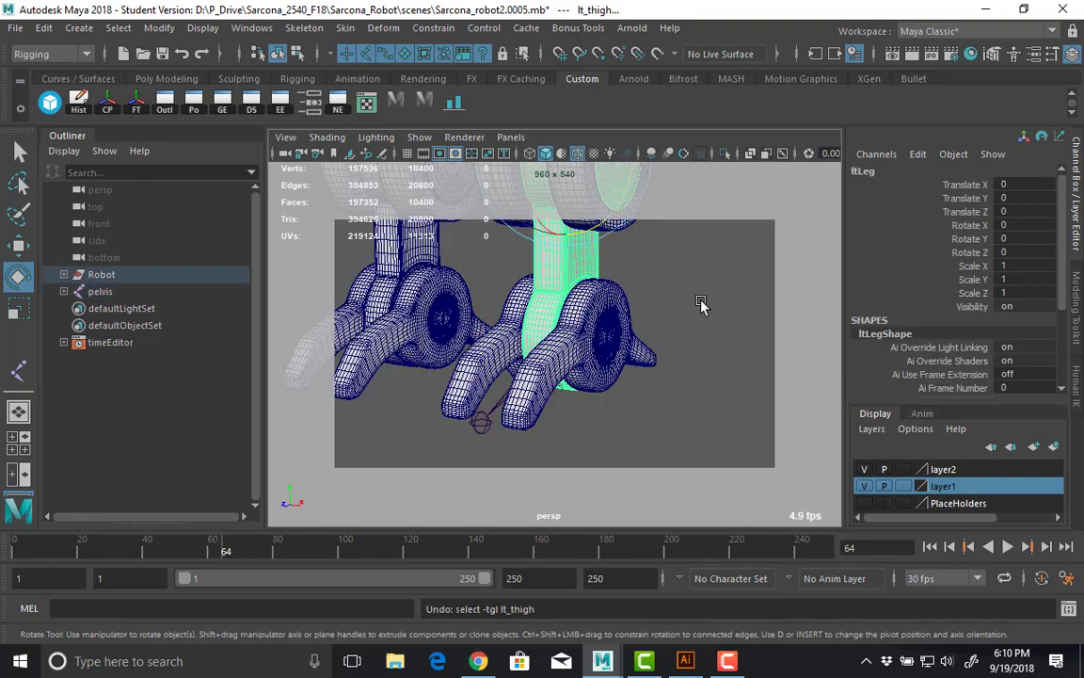
key("ctrl+z")
key("ctrl+z")
key("ctrl+z")
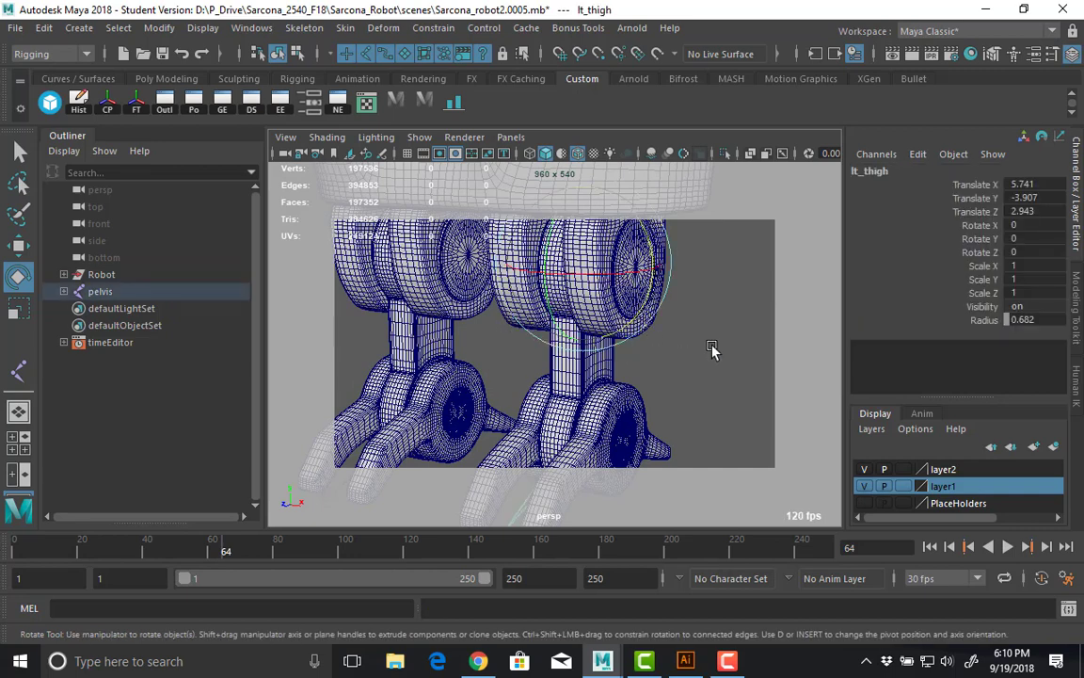
Hide the meshes in the perspective view to show only the skeleton, and select the lt_ankle joint.
left_click(419, 137)
left_click(504, 171)
left_click_drag(618, 323, 642, 403, "alt")
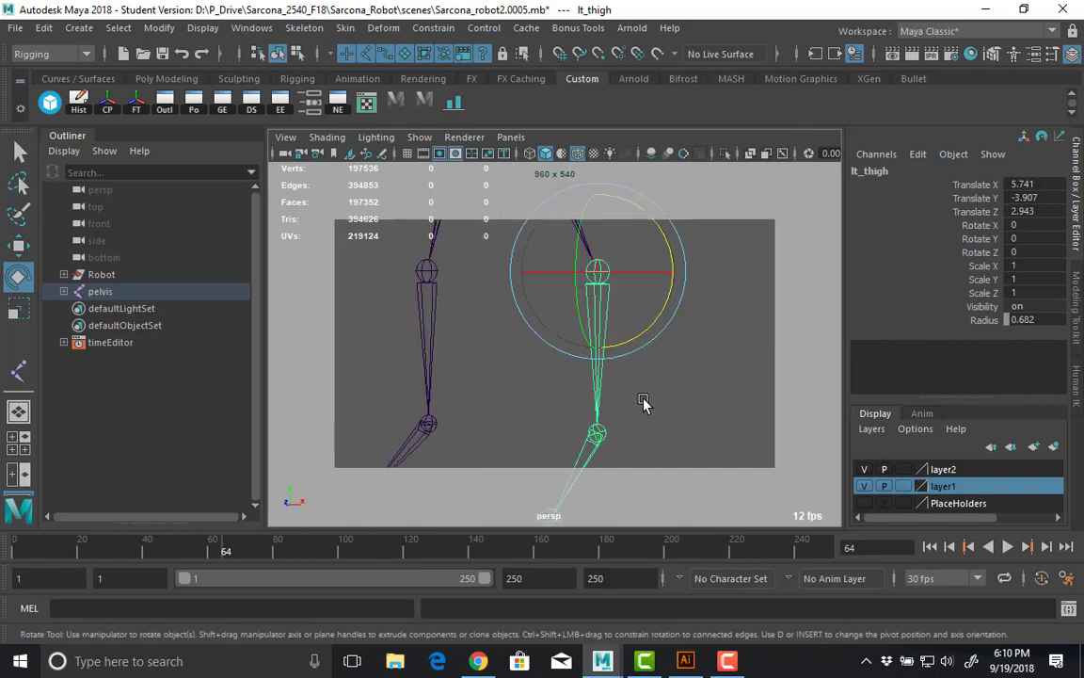
left_click(598, 437)
left_click_drag(598, 436, 623, 394, "alt")
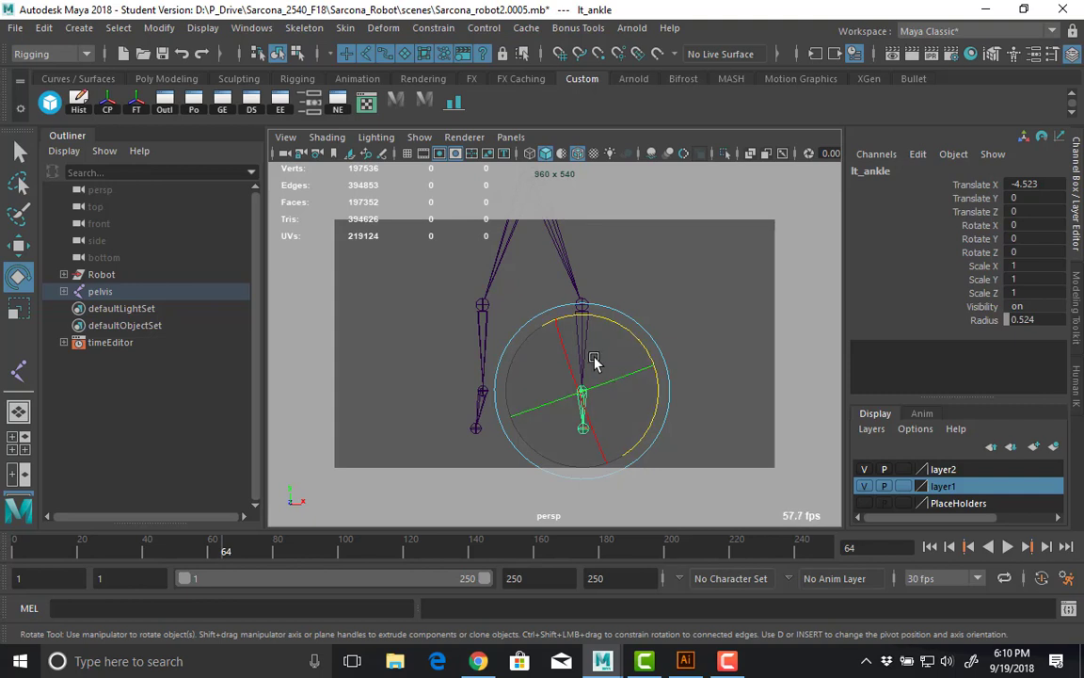
Select the lt_ankle joint's local rotation axis in component mode and frame it in the front view.
key("F8")
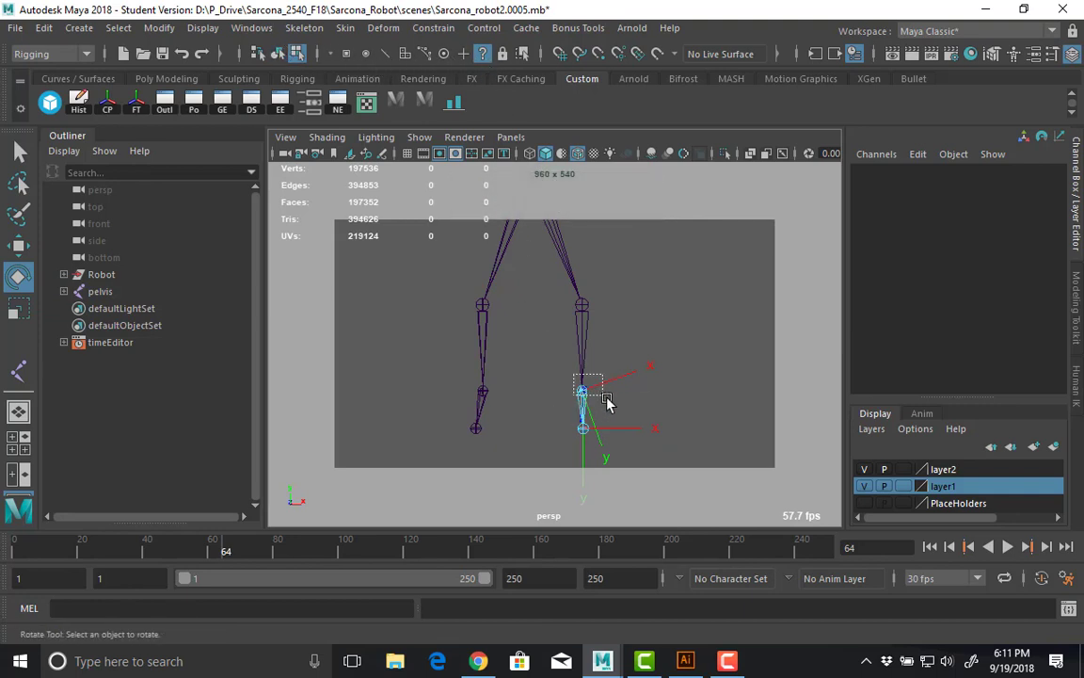
left_click_drag(607, 403, 713, 313)
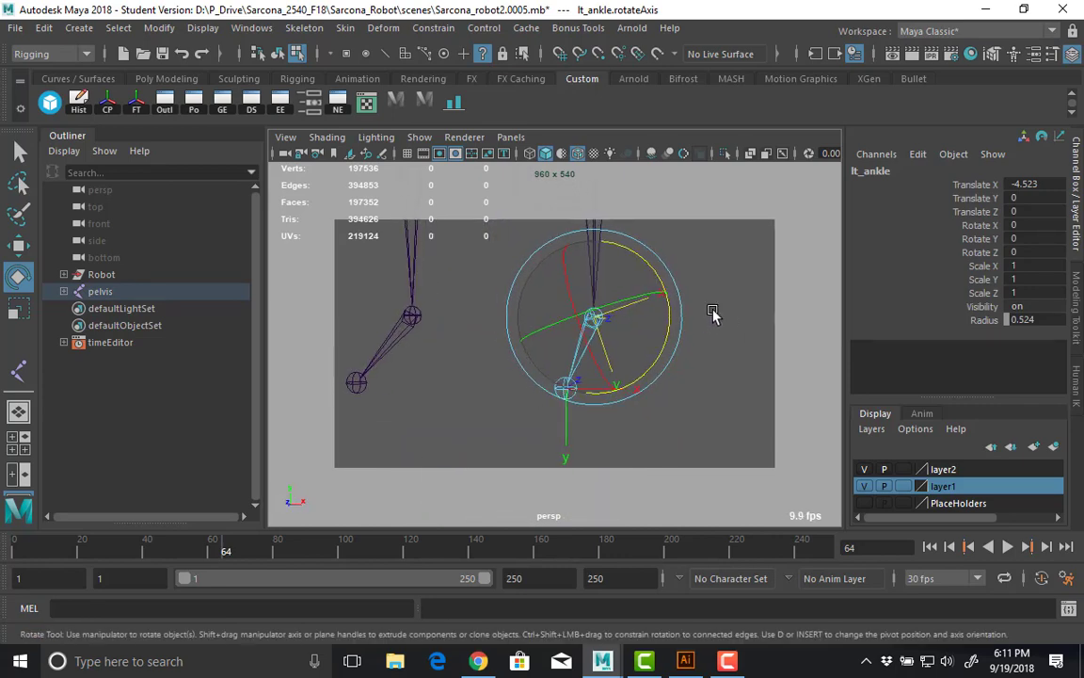
left_click_drag(656, 266, 551, 296)
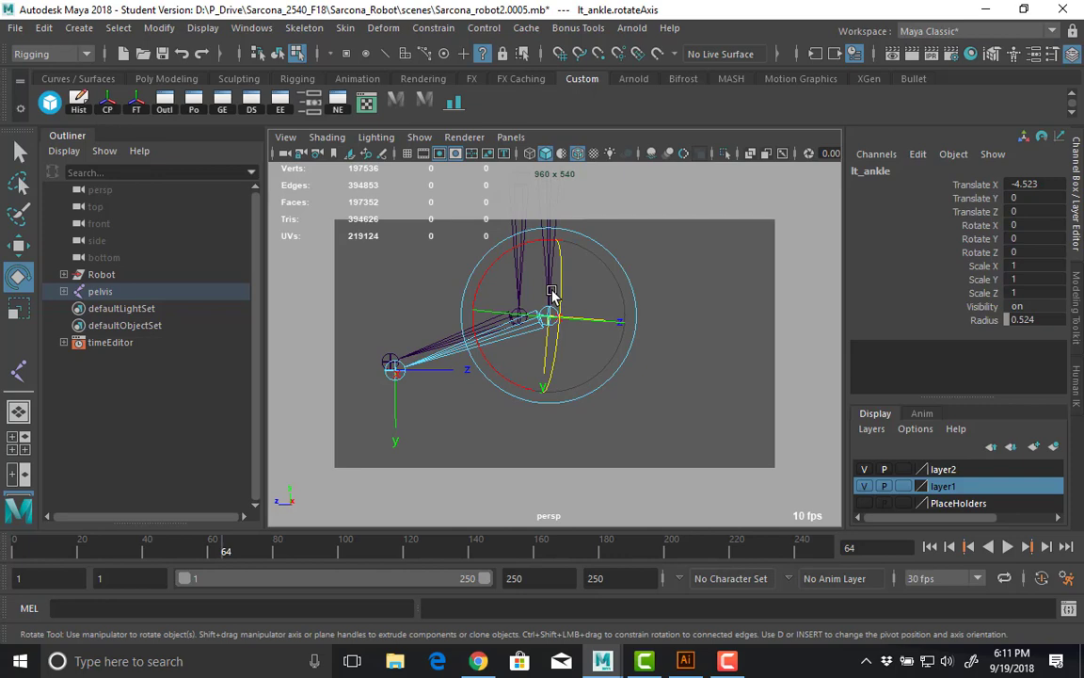
key("space")
left_click_drag(551, 294, 552, 337)
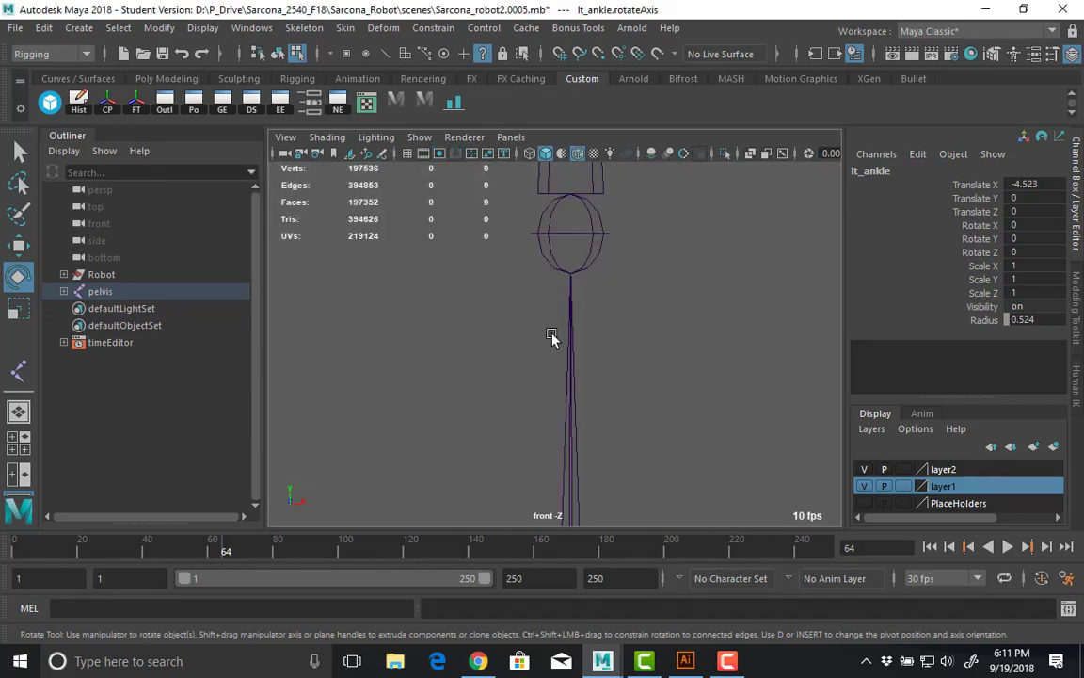
mouse_move(624, 437)
middle_mouse_down("alt")
mouse_move(554, 143)
mouse_move(619, 332)
mouse_move(583, 160)
middle_mouse_up("alt")
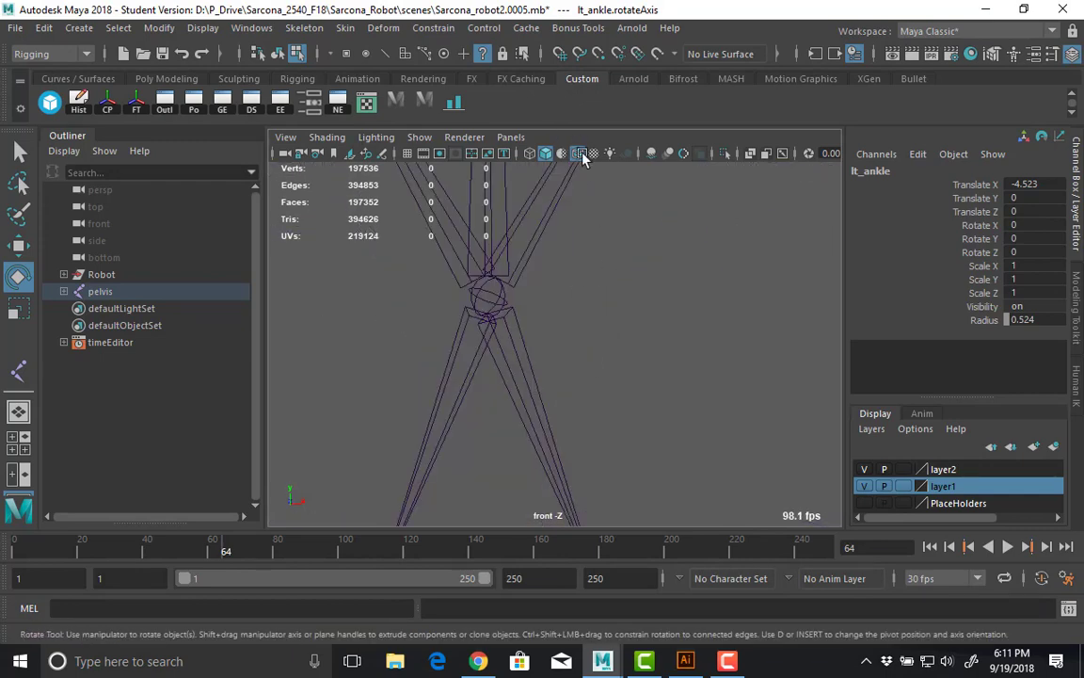
middle_click_drag(618, 363, 604, 182, "alt")
key("f")
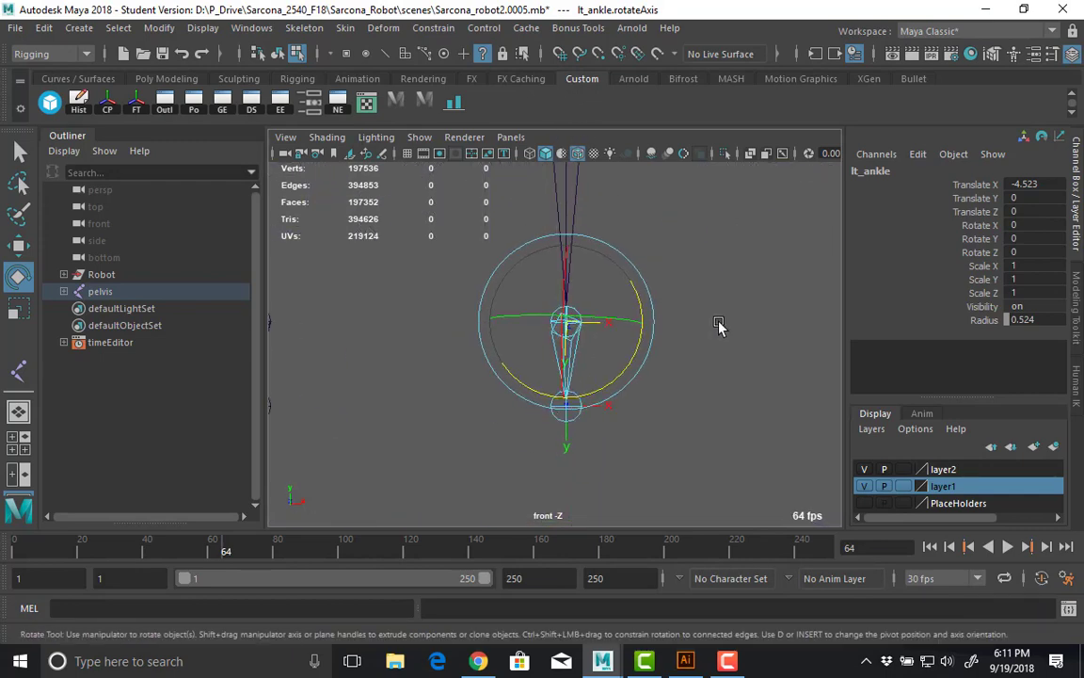
Enlarge the rotate manipulator and turn the lt_ankle local rotation axis roughly in line with the leg and foot bones in the front view.
key("plus")
key("plus")
key("plus")
key("minus")
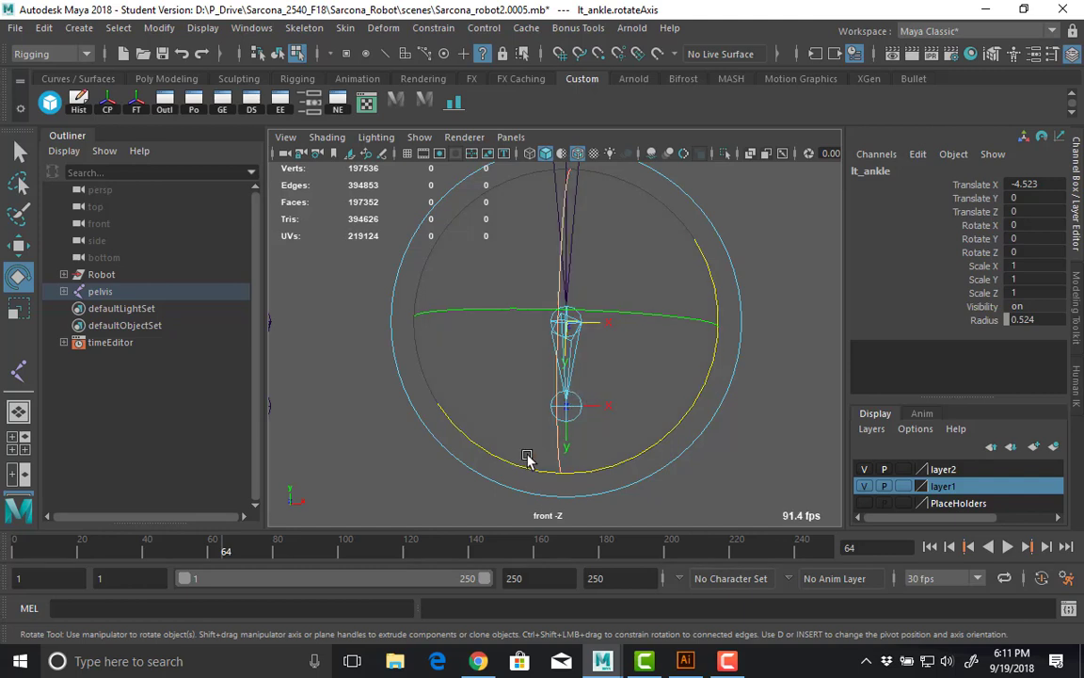
mouse_move(600, 317)
left_mouse_down()
mouse_move(636, 315)
mouse_move(616, 315)
left_mouse_up()
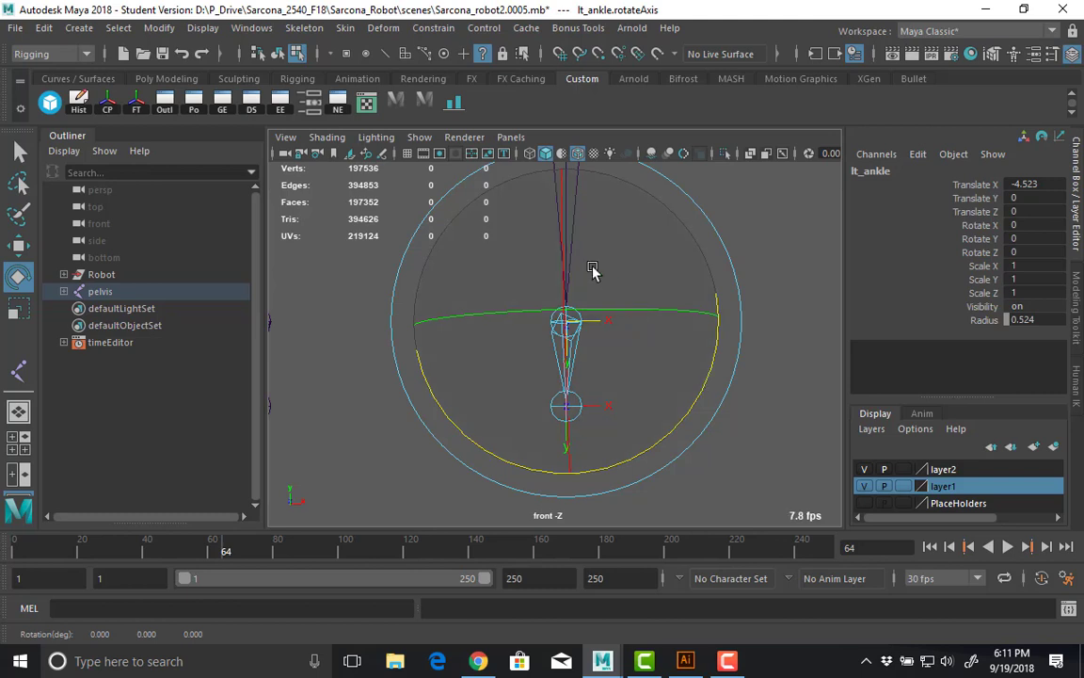
mouse_move(564, 244)
left_mouse_down()
mouse_move(566, 269)
mouse_move(690, 271)
mouse_move(590, 234)
mouse_move(562, 259)
left_mouse_up()
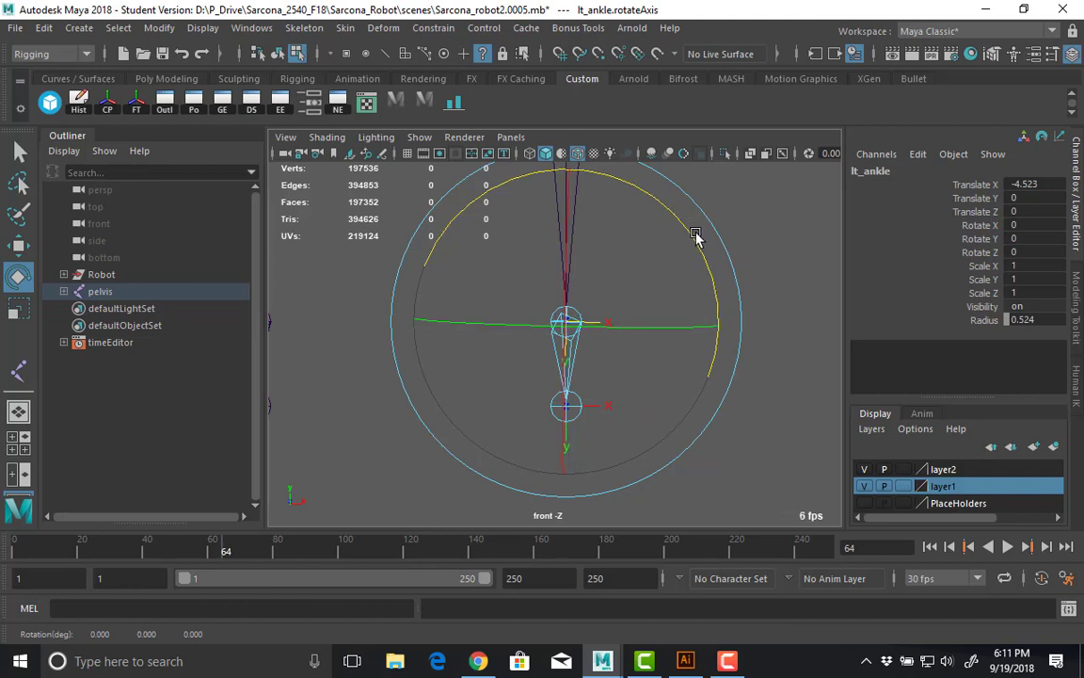
Fine-tune the lt_ankle rotation axis in the front view until X lies horizontal and Y points straight down.
key("plus")
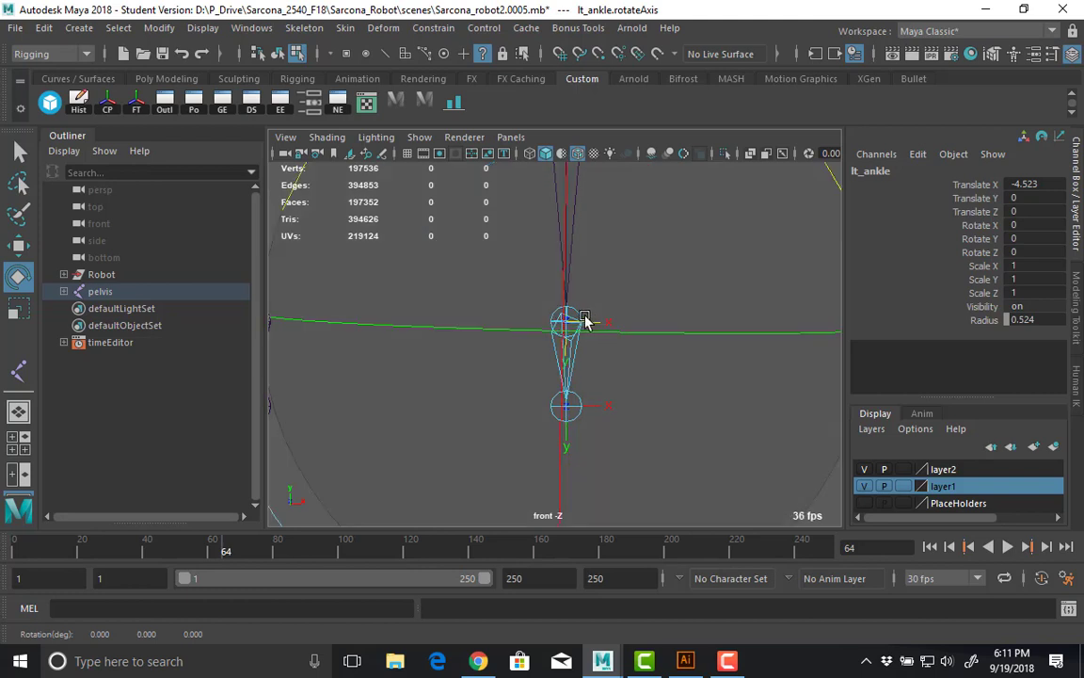
left_click(570, 277)
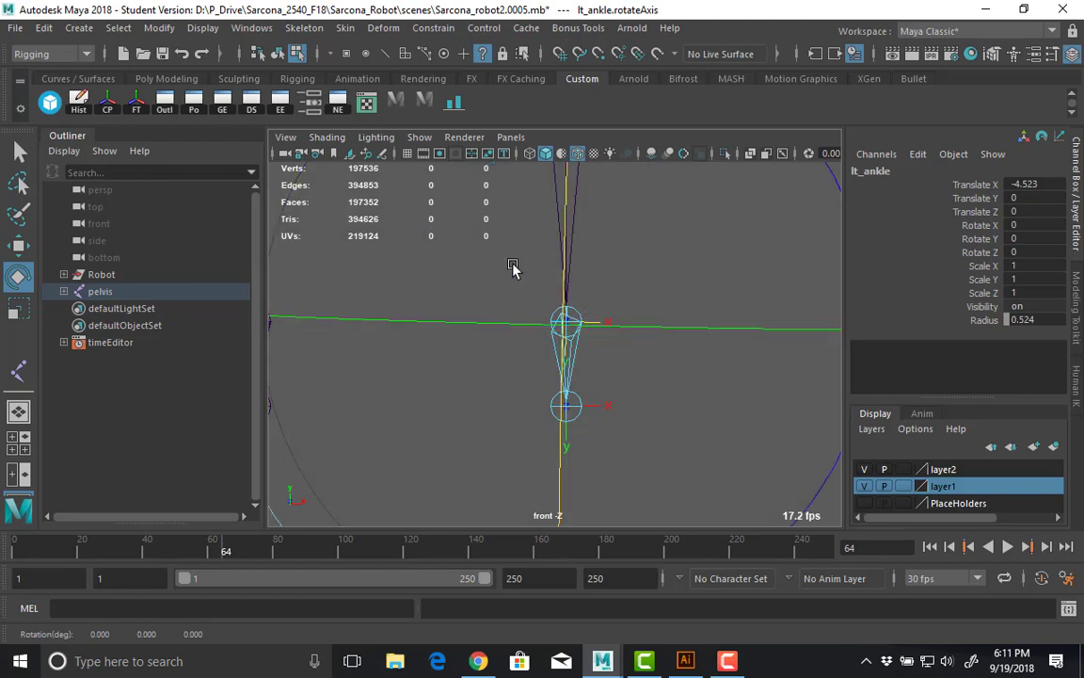
left_click(836, 171)
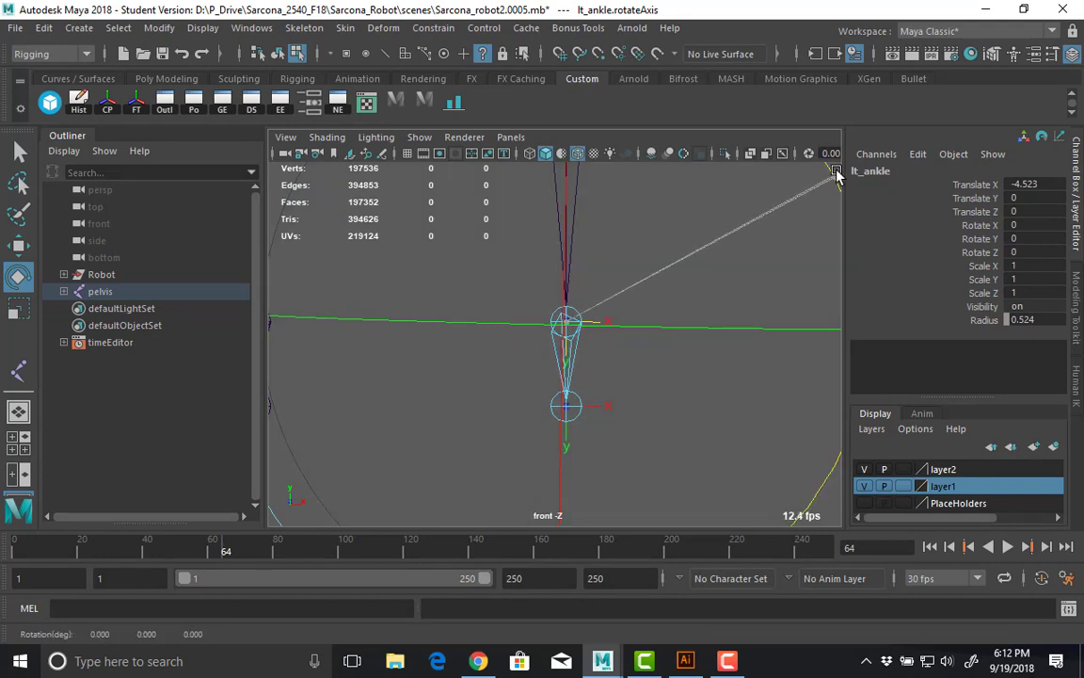
left_click_drag(836, 172, 833, 167)
left_click(834, 168)
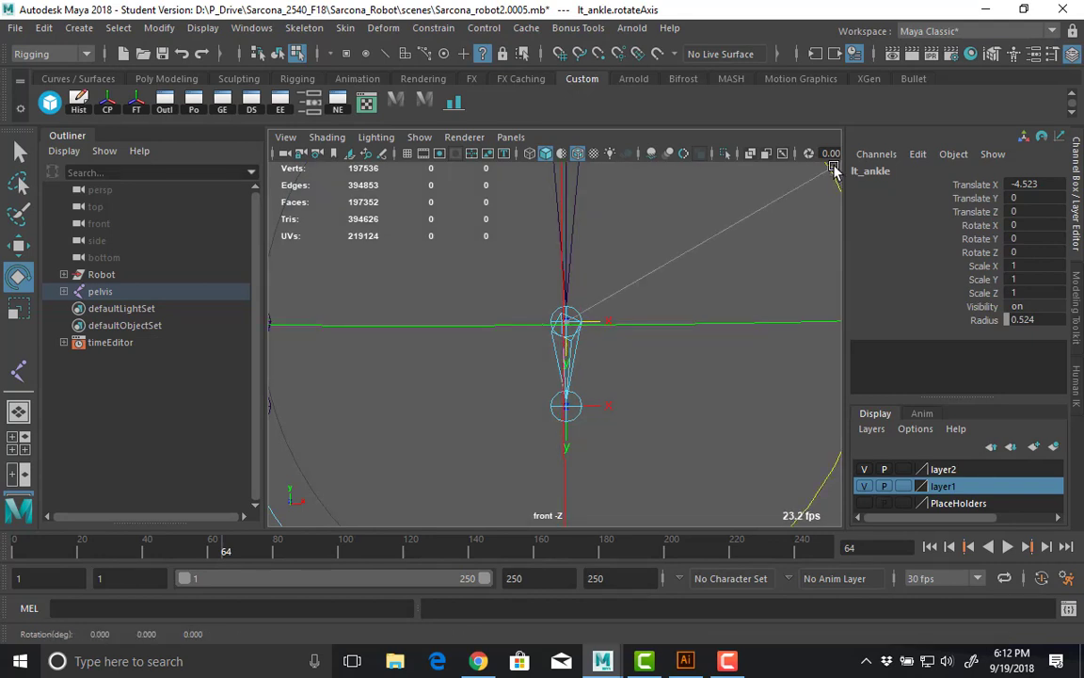
left_click(563, 263)
key("ctrl+z")
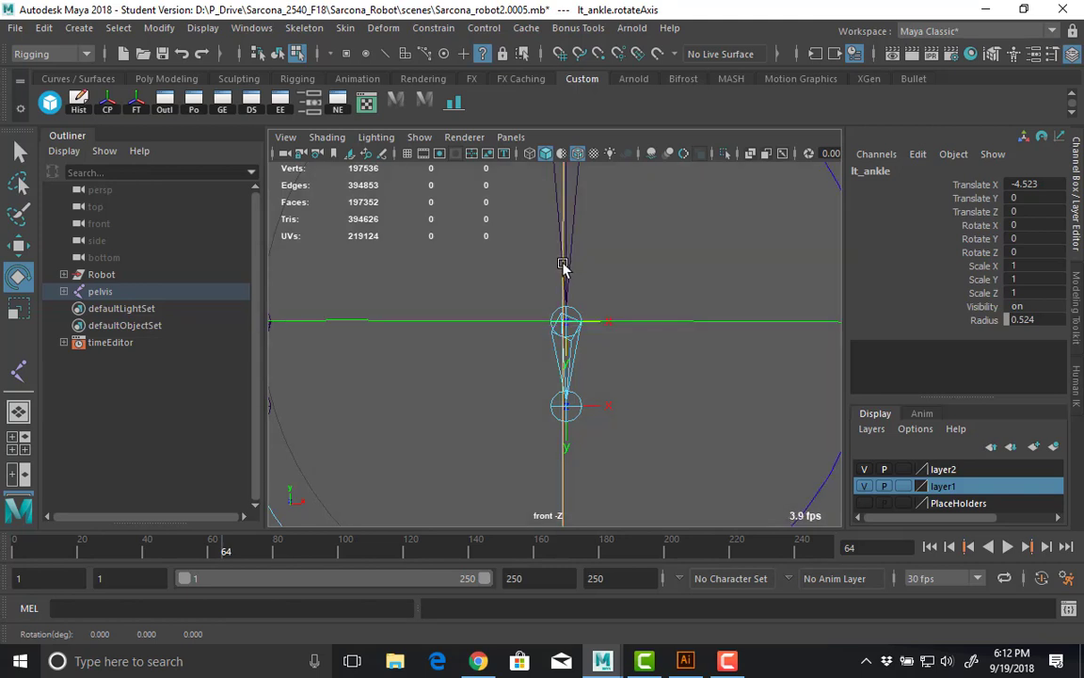
key("minus")
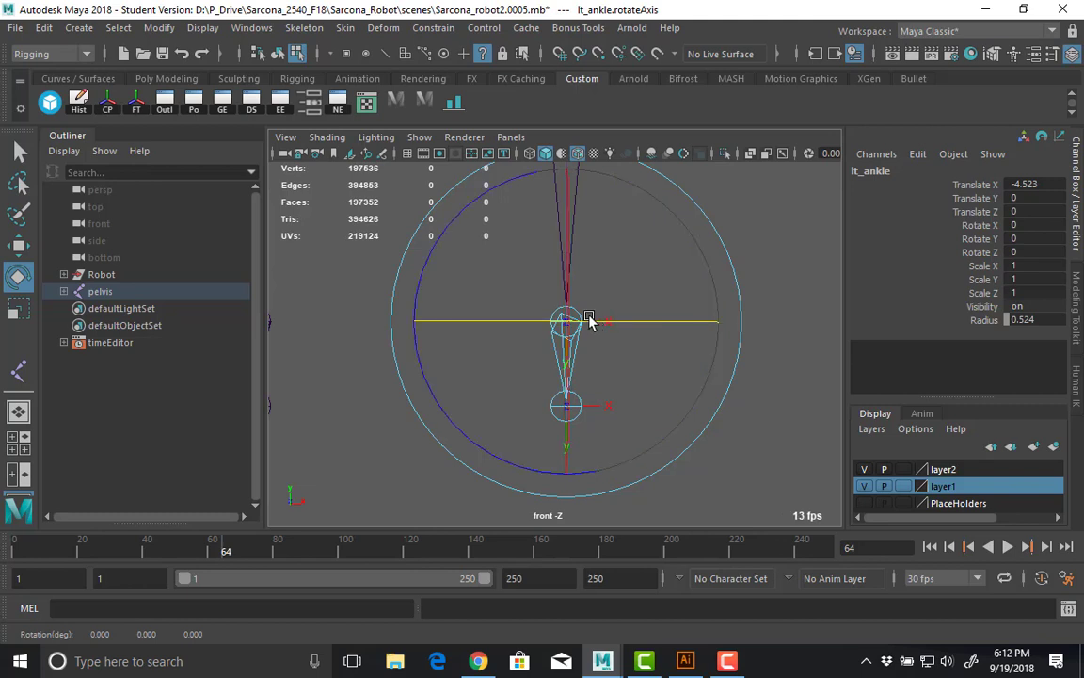
left_click_drag(581, 321, 603, 321)
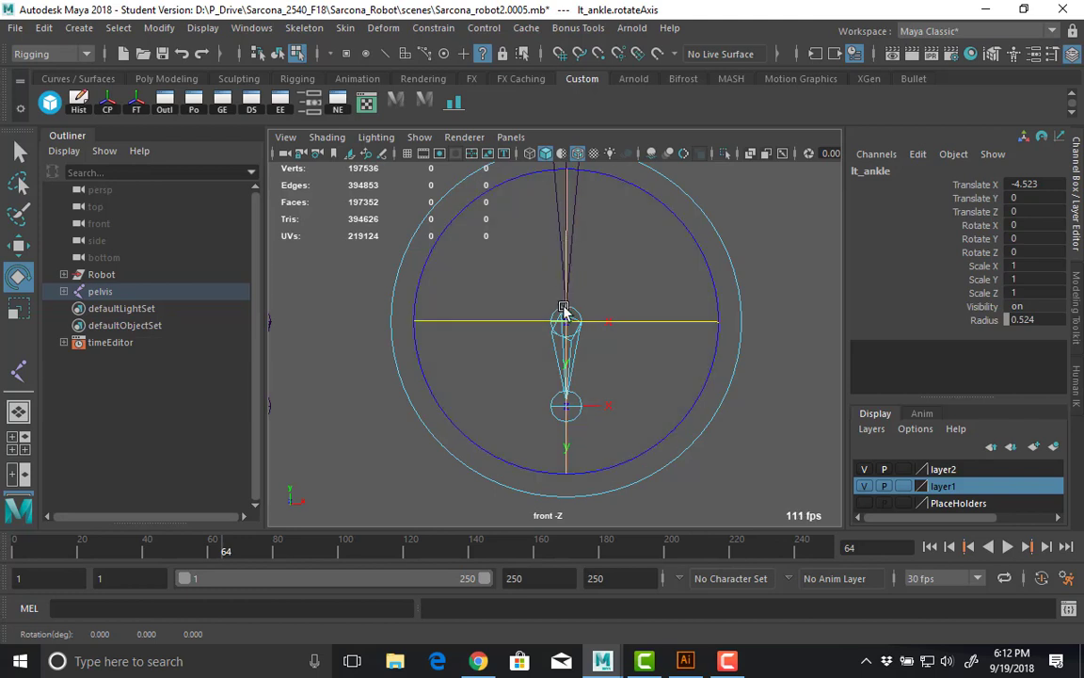
left_click_drag(718, 264, 714, 281)
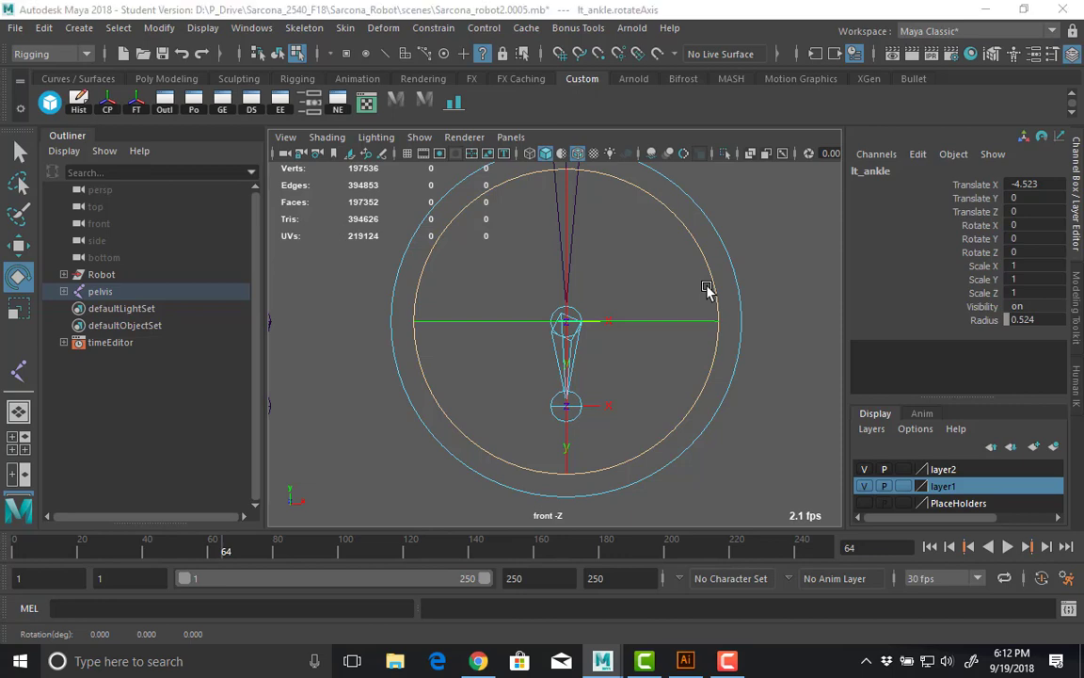
Straighten the lt_ankle rotation axis in the side view so Y is vertical and Z horizontal, and return to the perspective view.
key("space")
left_click_drag(709, 286, 770, 295)
key("f")
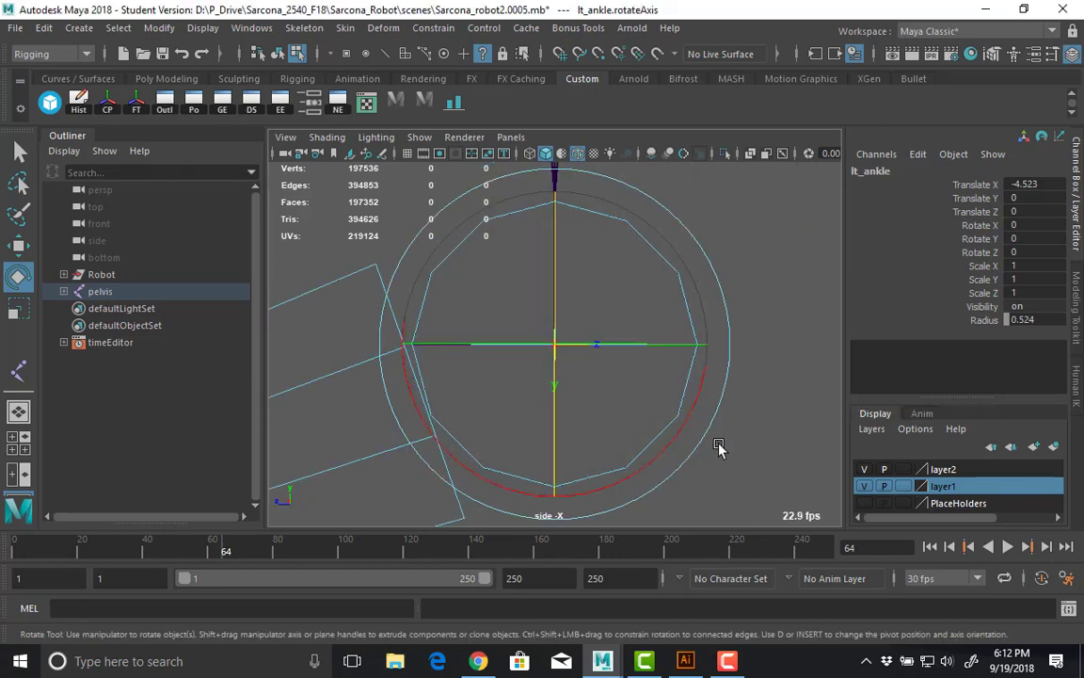
left_click_drag(699, 398, 663, 352)
key("space")
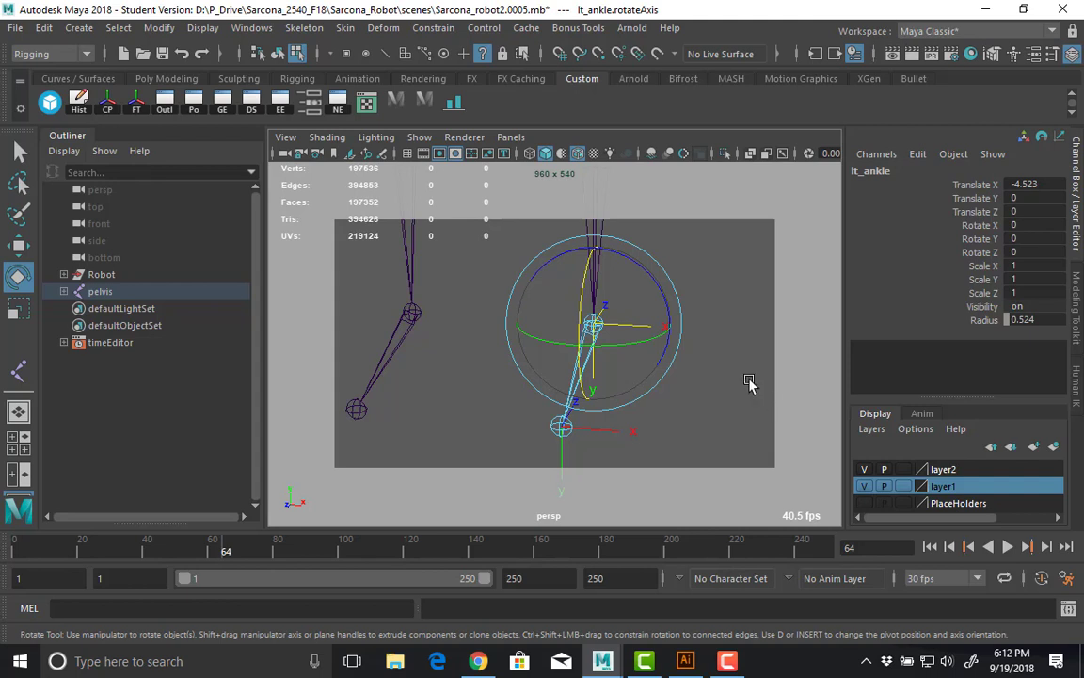
Return to object selection mode and show the robot's polygon meshes again in the perspective view.
key("F8")
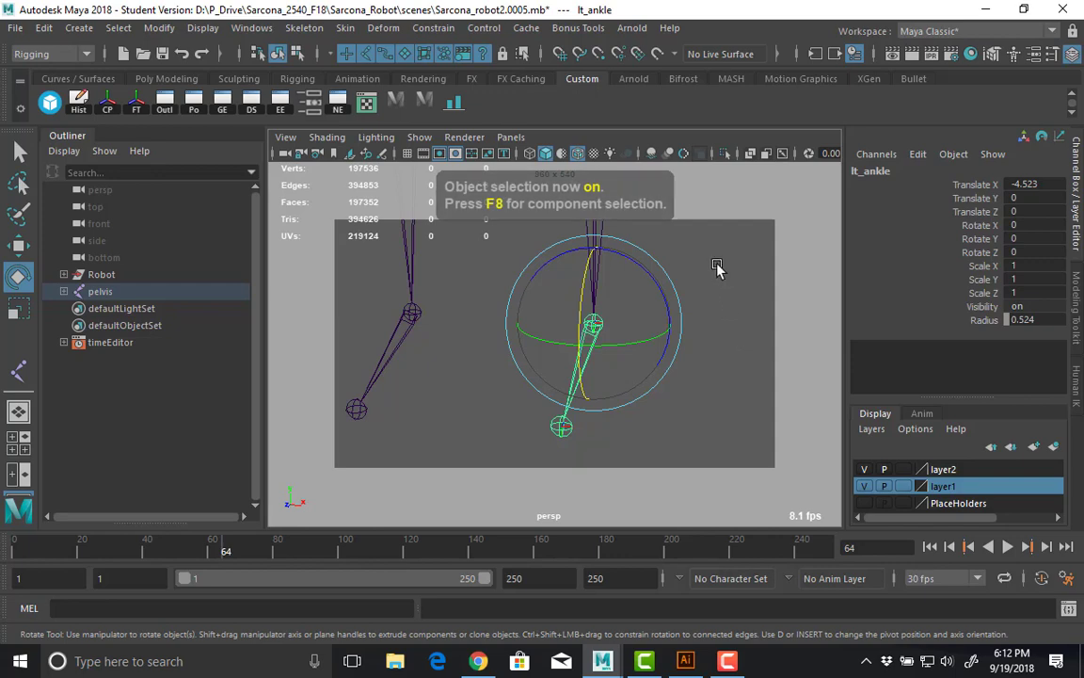
left_click(419, 136)
left_click(480, 168)
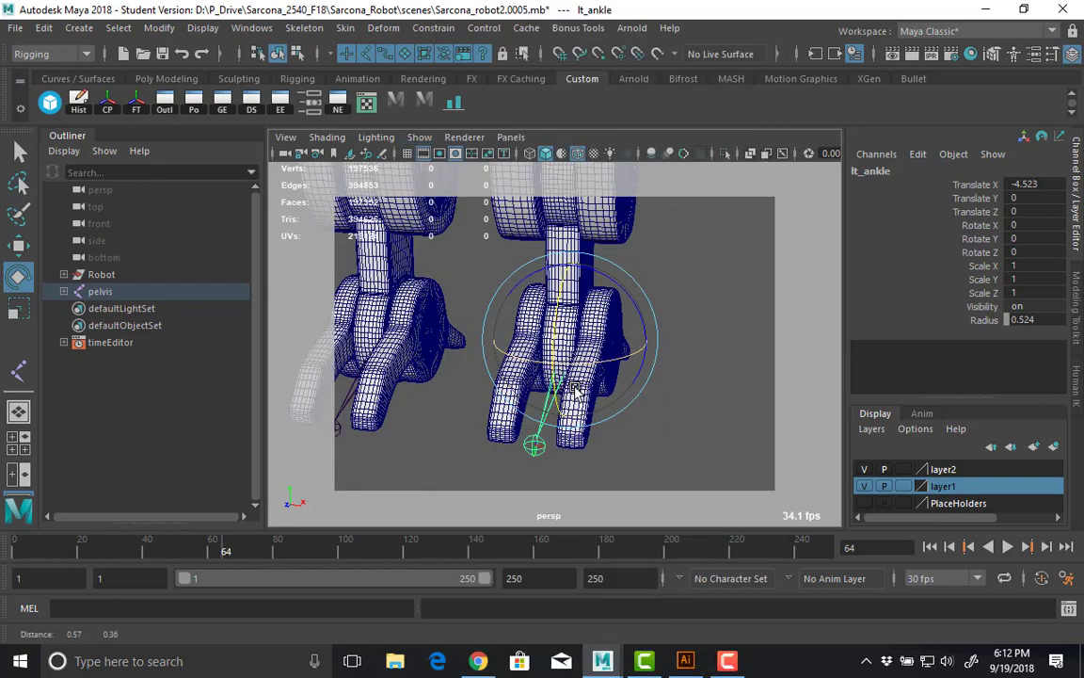
Switch to wireframe display and parent the ltLeg mesh to the left thigh joint.
key("4")
middle_click_drag(626, 254, 652, 342, "alt")
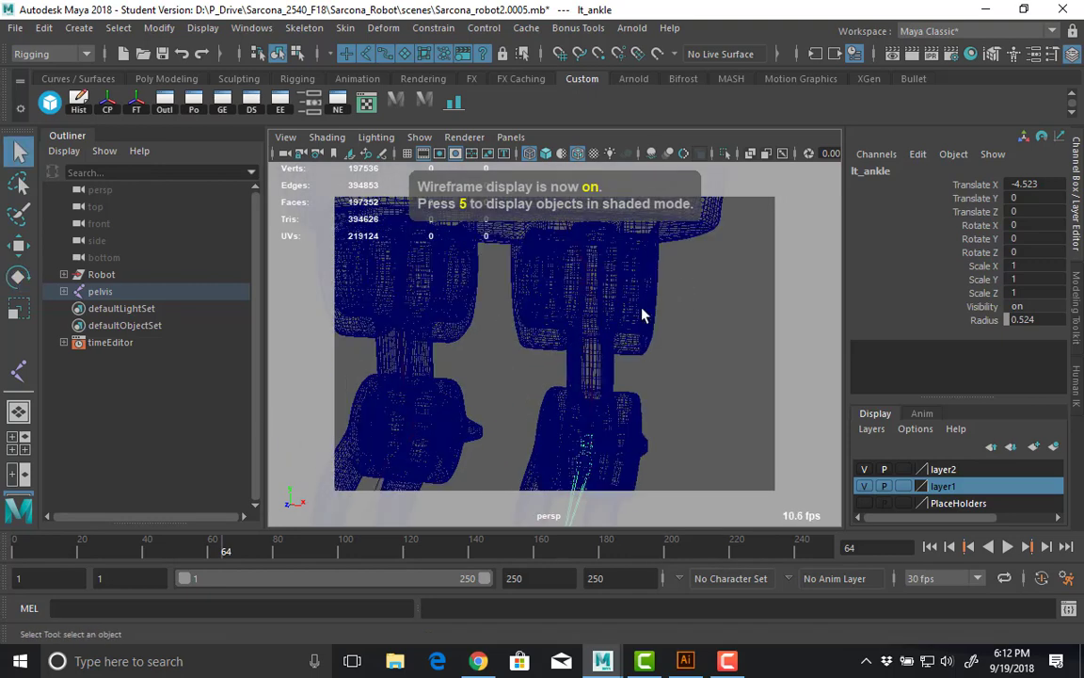
left_click(638, 308)
left_click(594, 354)
left_click(595, 353)
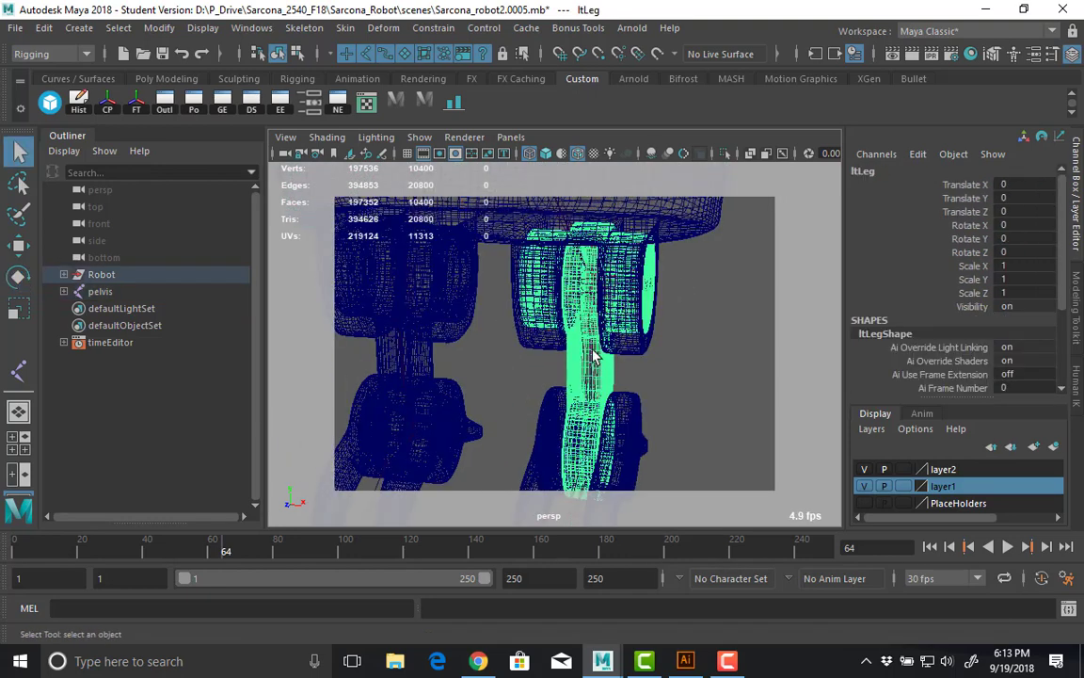
key("Up")
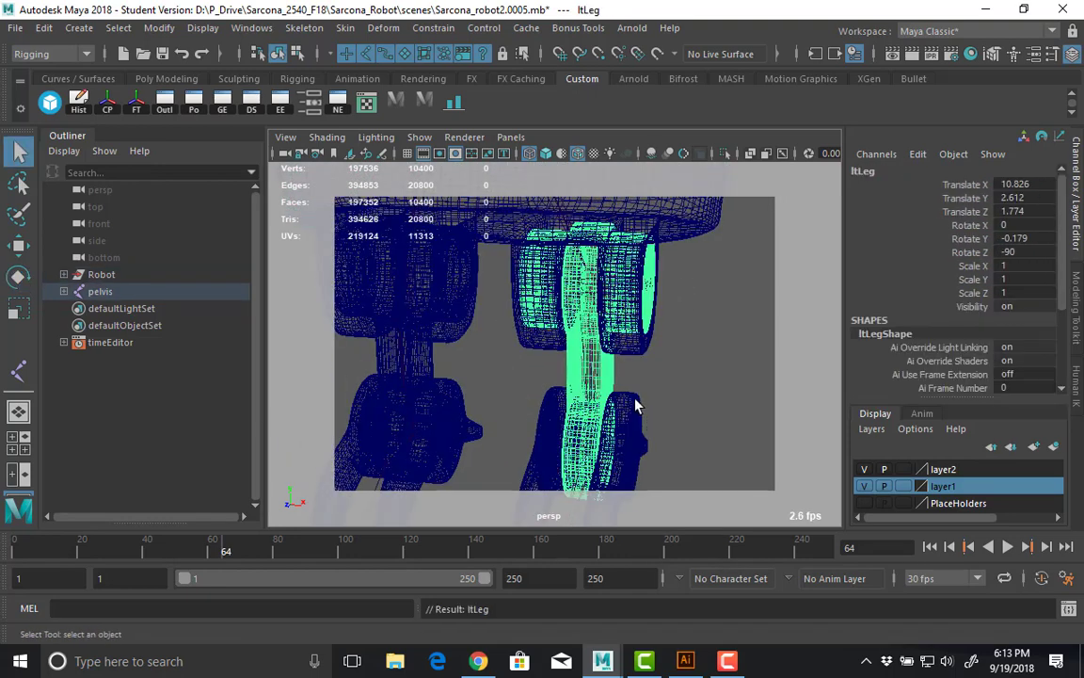
Parent the left foot mesh to the lt_ankle joint.
left_click(595, 449)
left_click(591, 448, "shift")
middle_click_drag(591, 451, 637, 362, "alt")
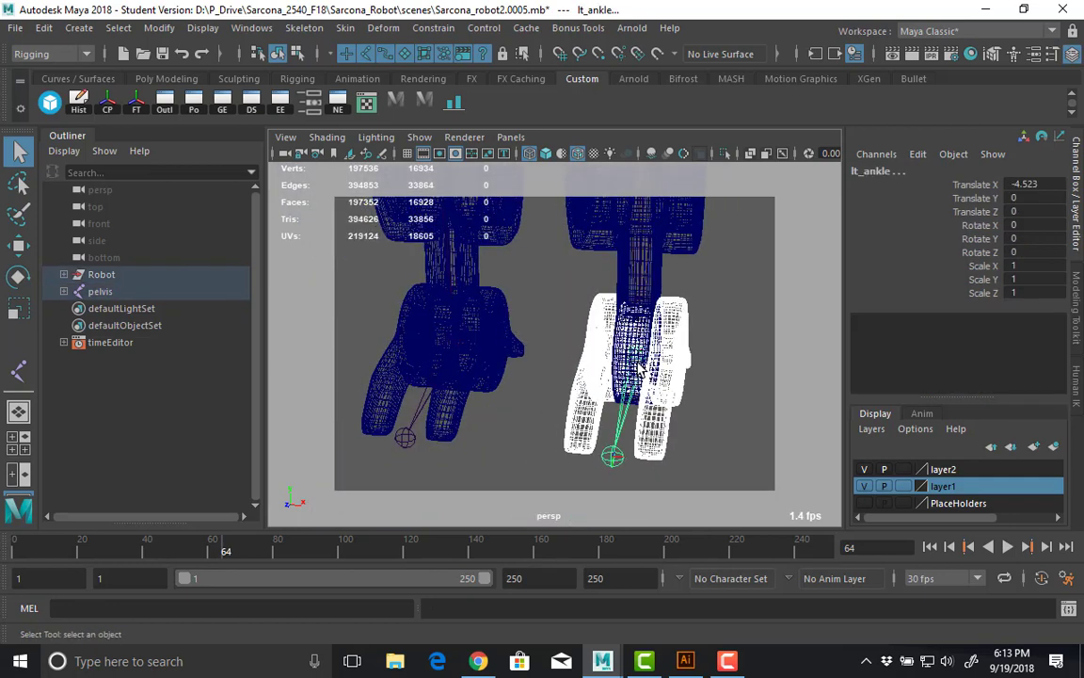
key("p")
Move the rt_thigh joint slightly upward within the right leg mesh, to Translate X 7.028 and Translate Y 0.237.
left_click(547, 307)
scroll(624, 391, "up", 5)
left_click(565, 355)
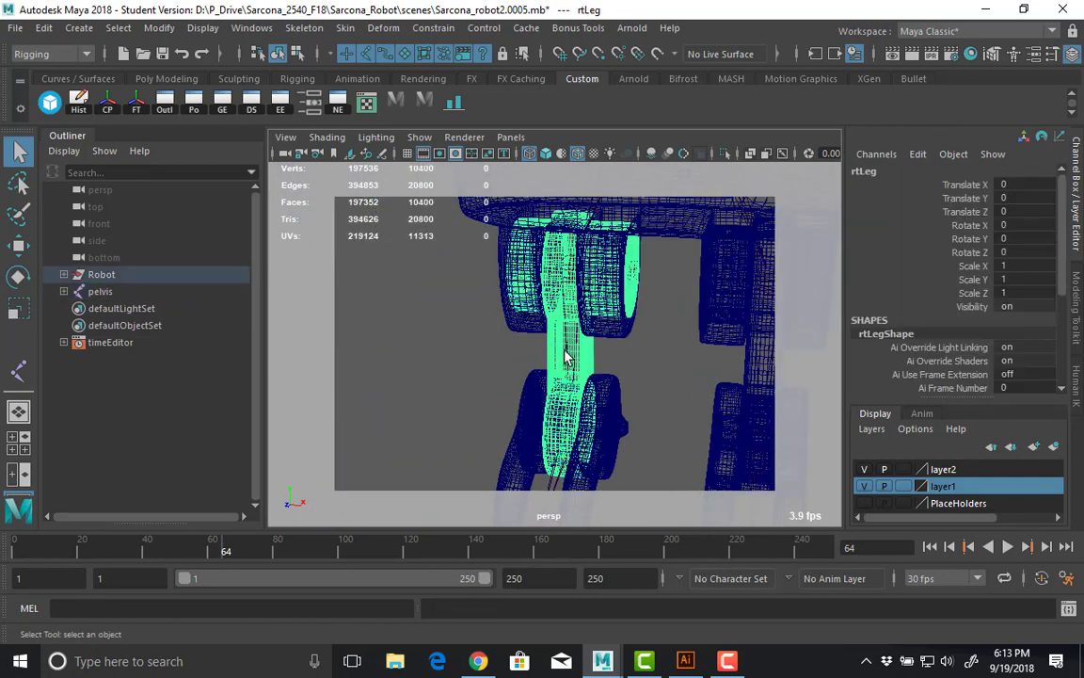
left_click(574, 296)
key("e")
key("w")
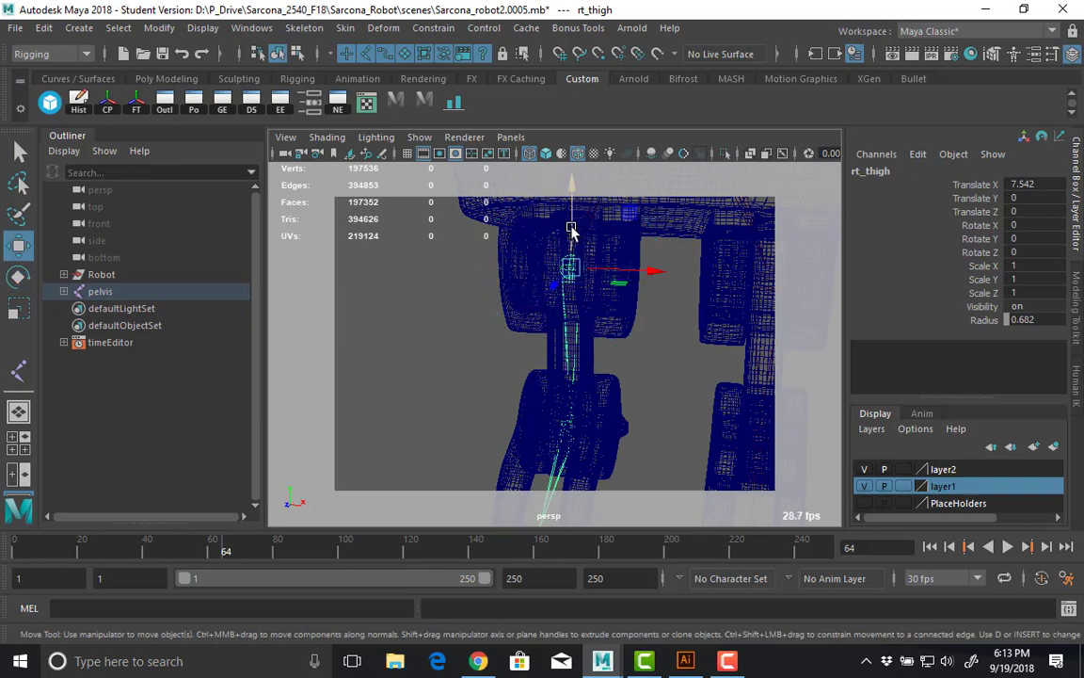
left_click_drag(573, 233, 571, 209)
key("ctrl+z")
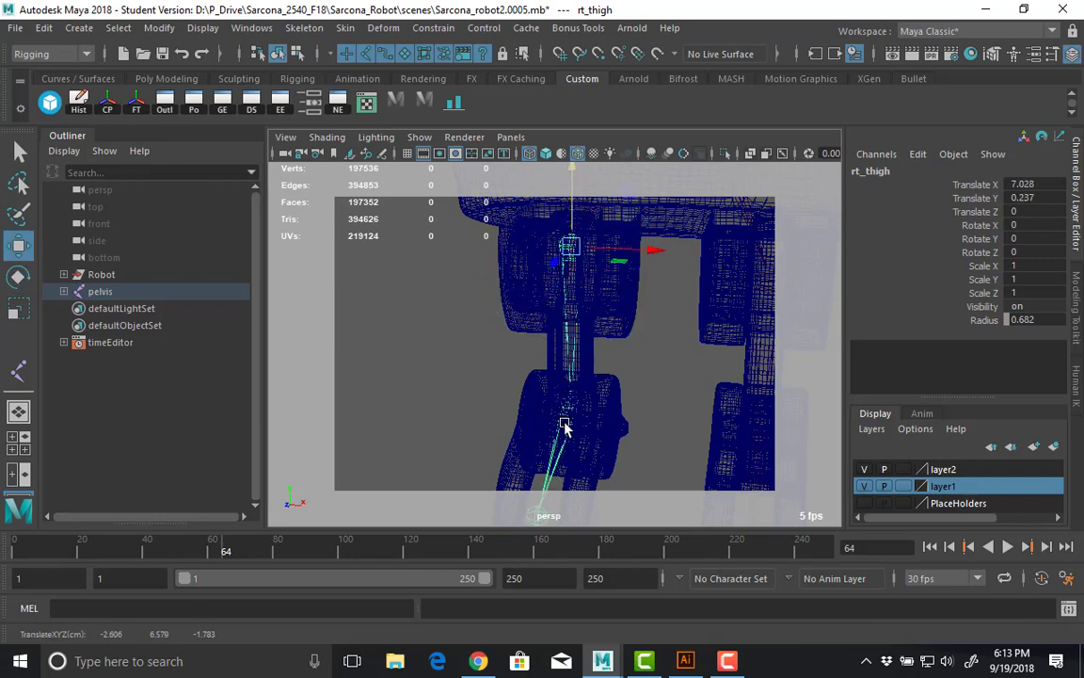
Parent the rtLeg mesh to the rt_thigh joint.
left_click(571, 357)
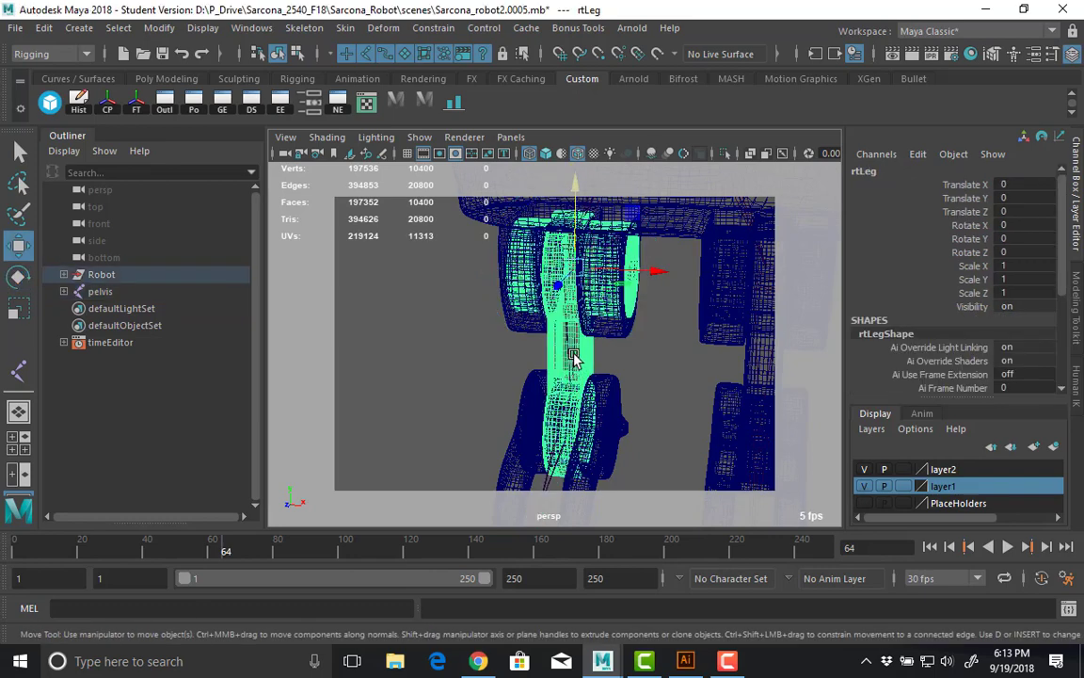
left_click(610, 318)
key("q")
left_click(582, 320)
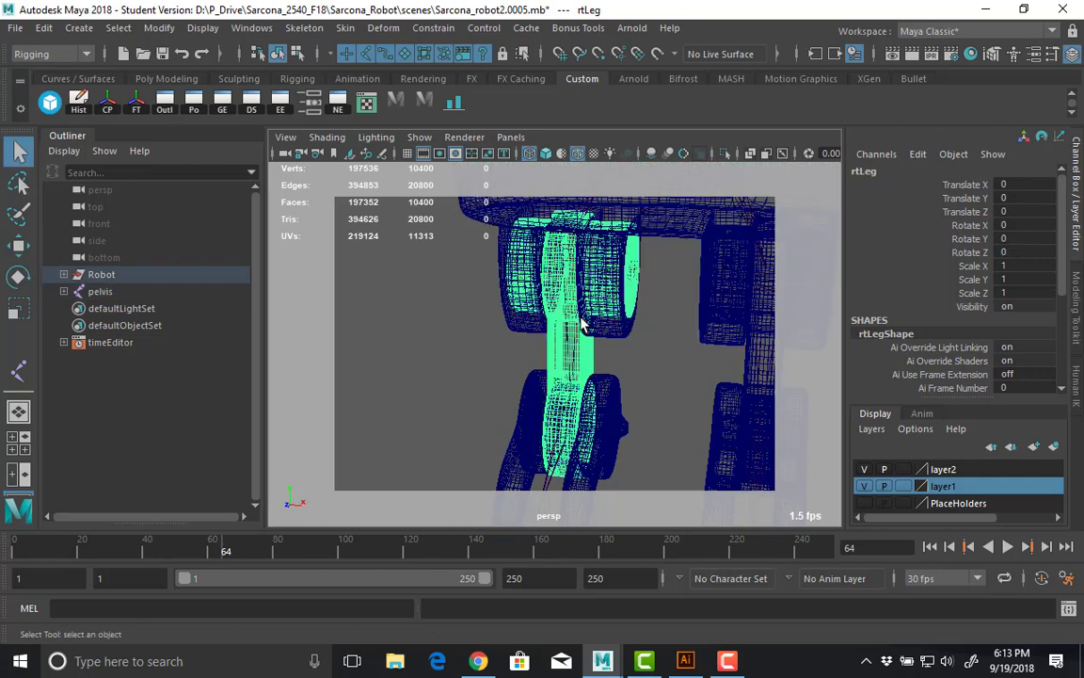
left_click(568, 303, "shift")
key("ctrl+z")
left_click(578, 350, "shift")
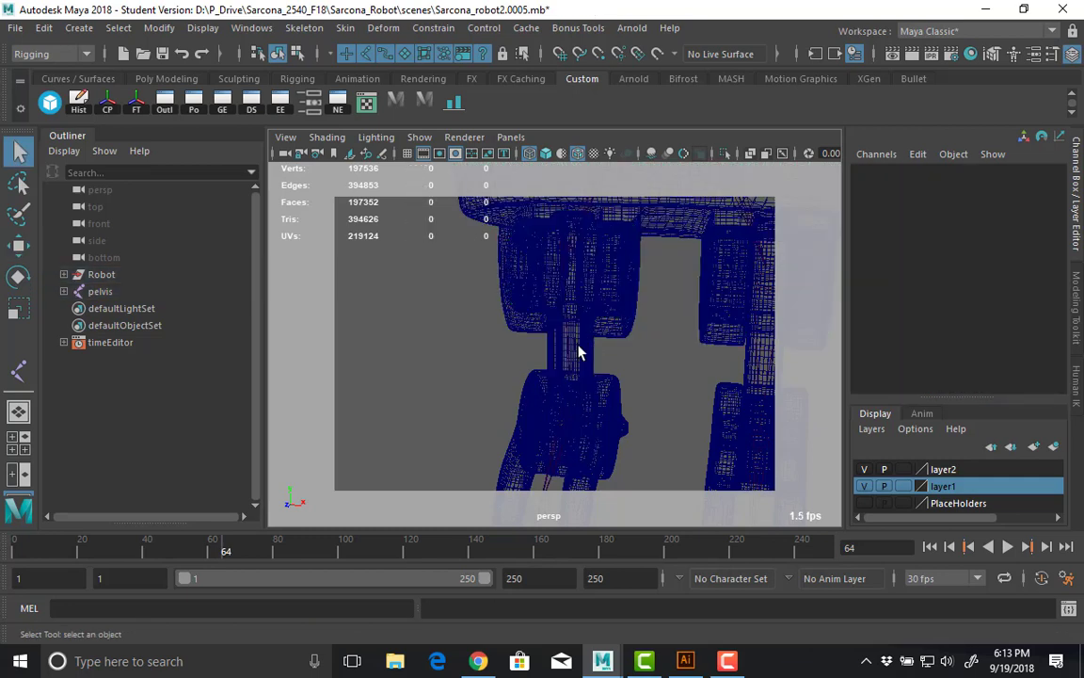
key("ctrl+z")
left_click(573, 353)
left_click(564, 358)
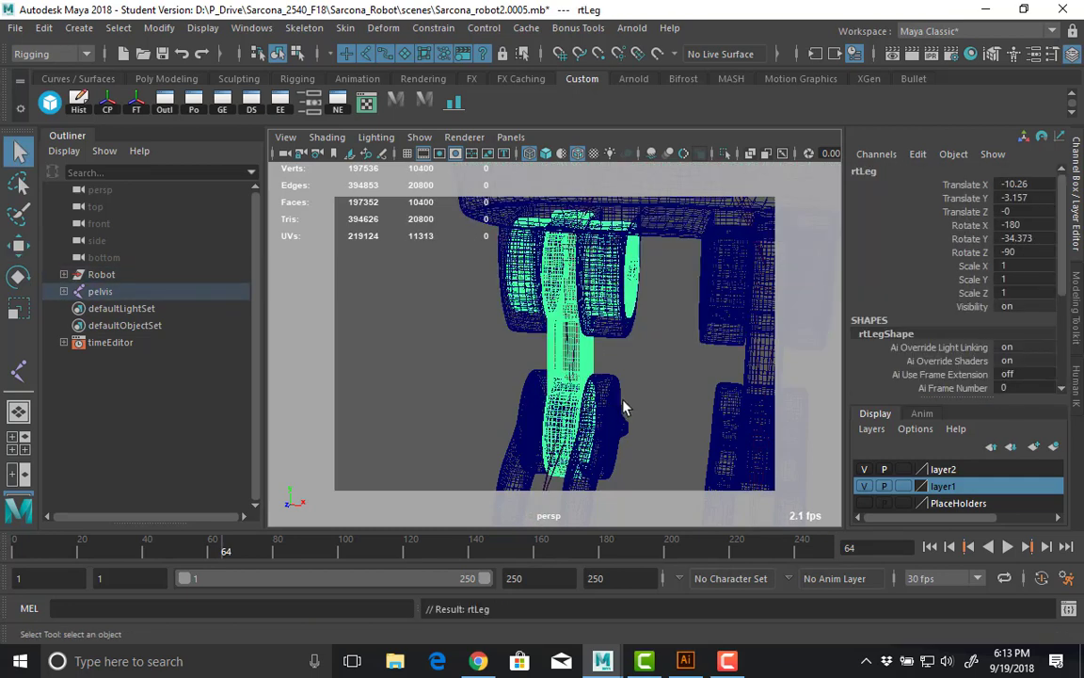
Parent the right foot mesh to the rt_ankle joint.
left_click(600, 439)
left_click(558, 474)
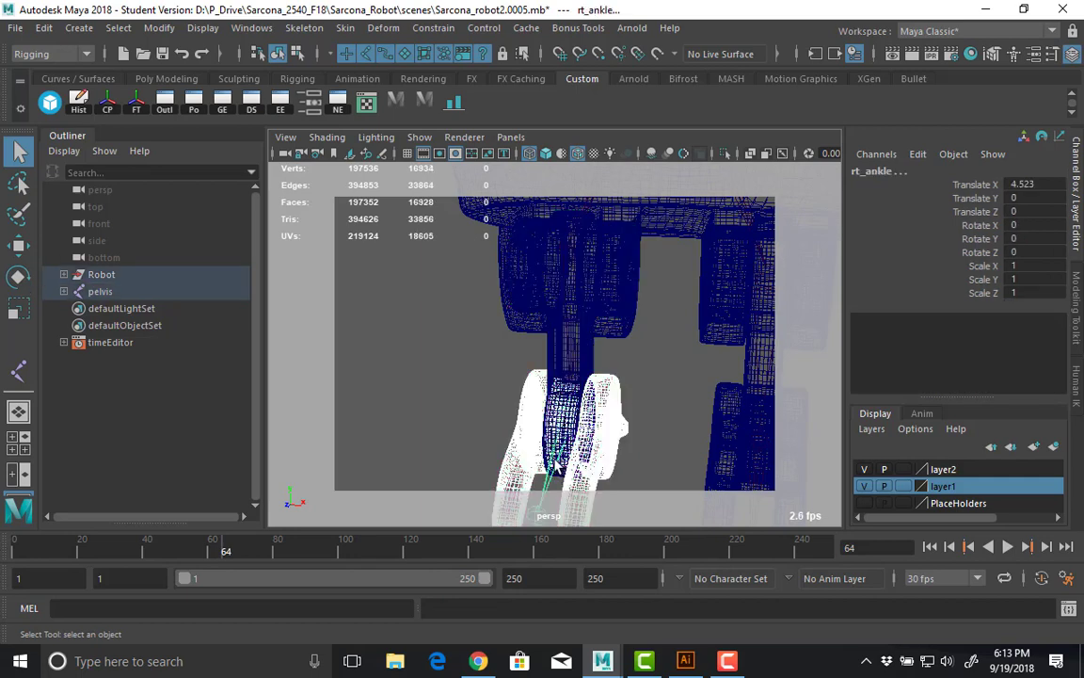
left_click(555, 466)
Select the rt_thigh joint and switch the perspective view back to shaded display to inspect the parented right leg.
left_click(568, 317)
key("5")
left_click(543, 342)
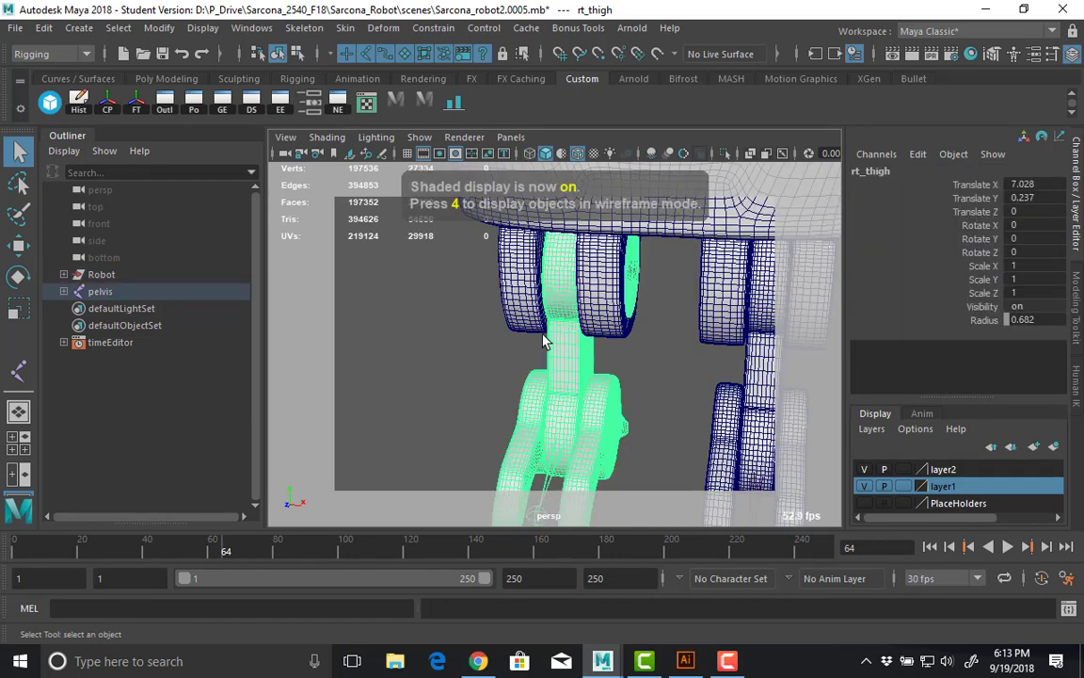
mouse_move(575, 369)
left_mouse_down("alt")
mouse_move(646, 381)
mouse_move(554, 416)
mouse_move(562, 426)
left_mouse_up("alt")
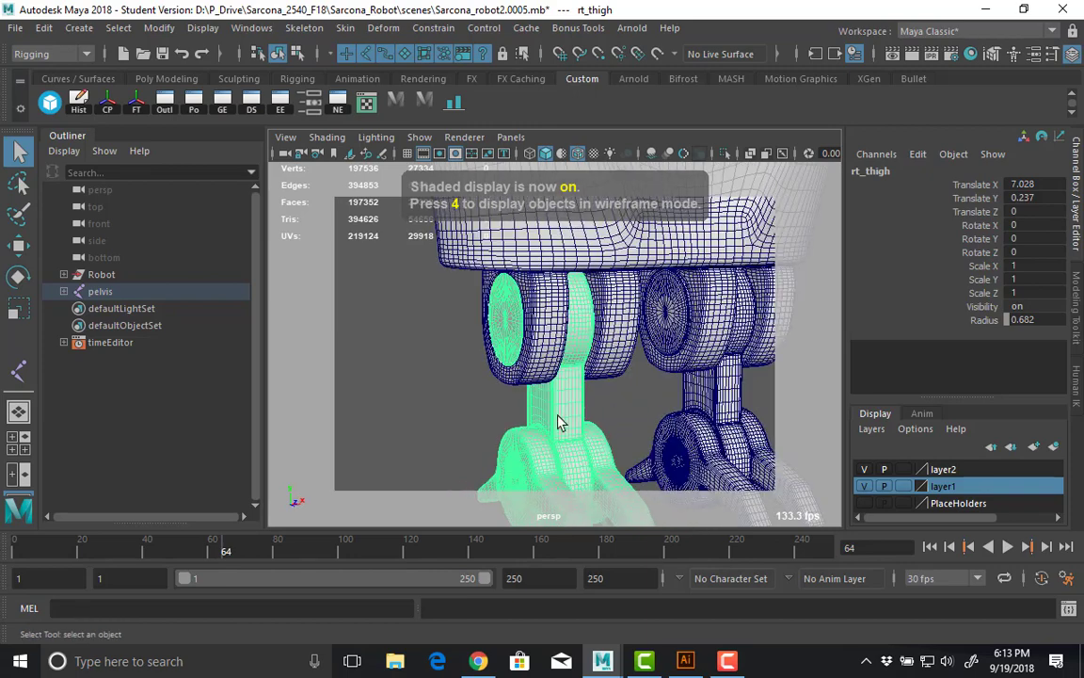
Test the right leg by rotating the rt_thigh and rt_ankle joints, undoing each rotation.
key("e")
left_click_drag(624, 364, 659, 320, "alt")
key("ctrl+z")
left_click_drag(640, 243, 565, 323, "alt")
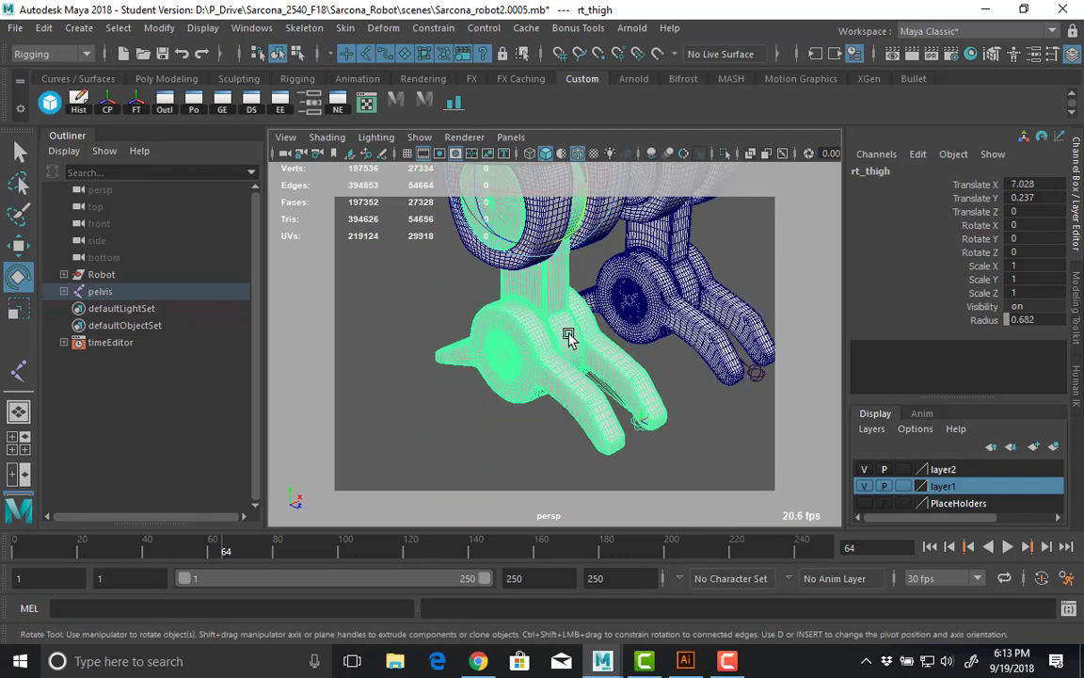
left_click_drag(558, 387, 556, 390)
left_click_drag(558, 386, 548, 426, "alt")
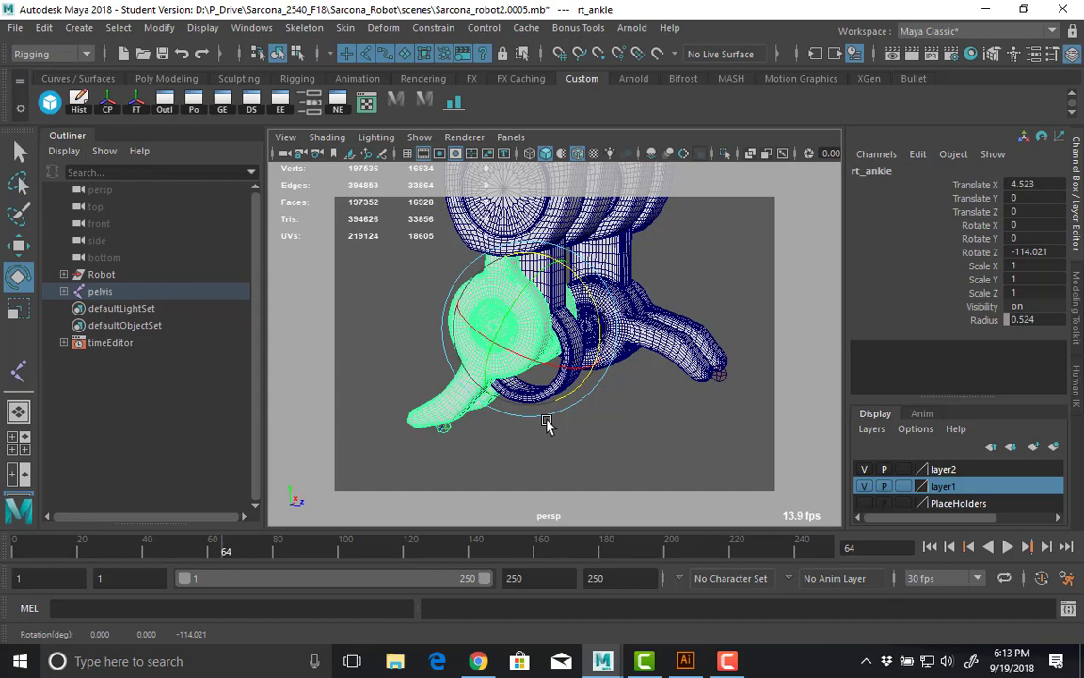
key("ctrl+z")
Examine the robot's body and the hand with its finger segments in the perspective view.
left_click(733, 285)
left_click_drag(554, 325, 613, 494, "alt")
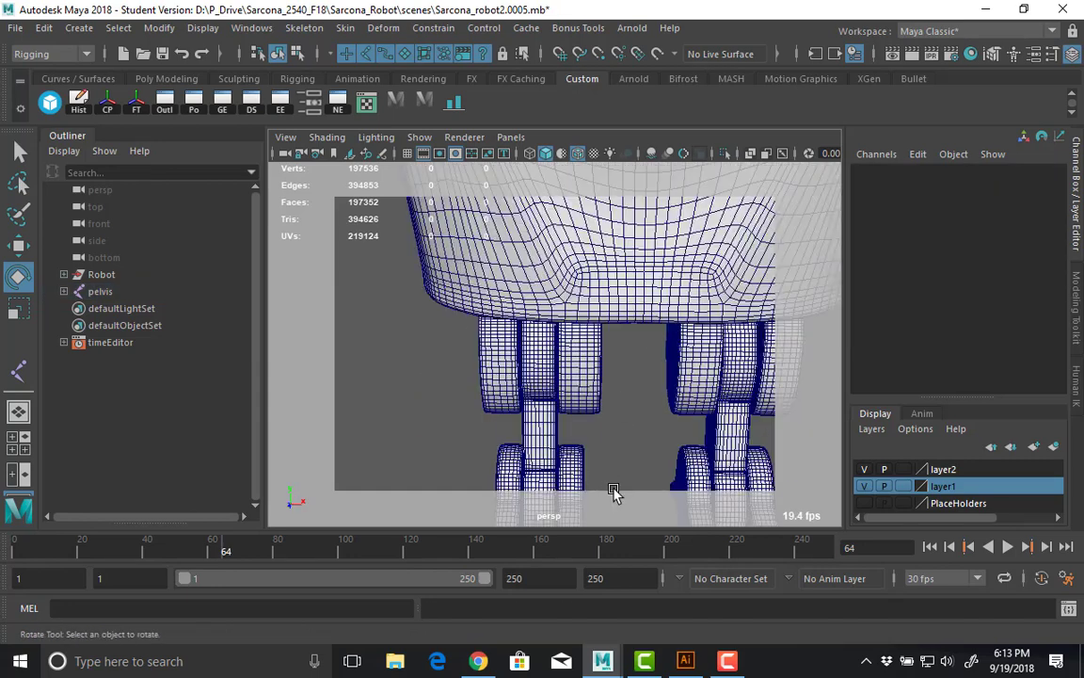
right_click_drag(613, 494, 394, 404, "alt")
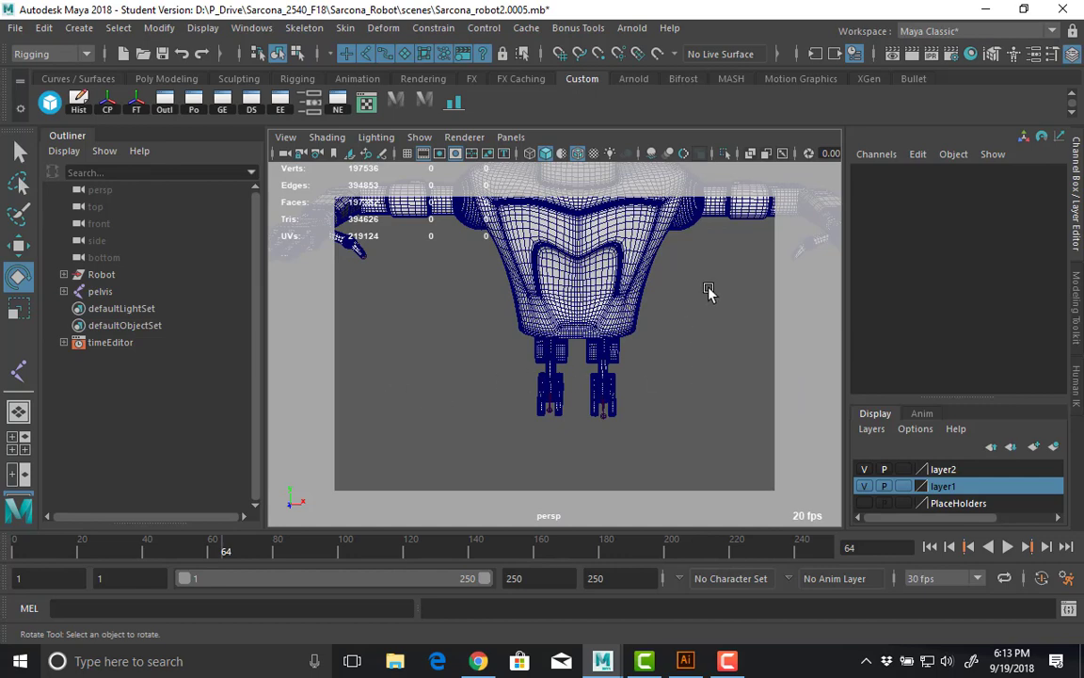
middle_click_drag(709, 290, 408, 341, "alt")
left_click_drag(659, 329, 687, 385, "alt")
right_click_drag(687, 385, 739, 381, "alt")
middle_click_drag(628, 330, 477, 302, "alt")
right_click_drag(478, 302, 648, 306, "alt")
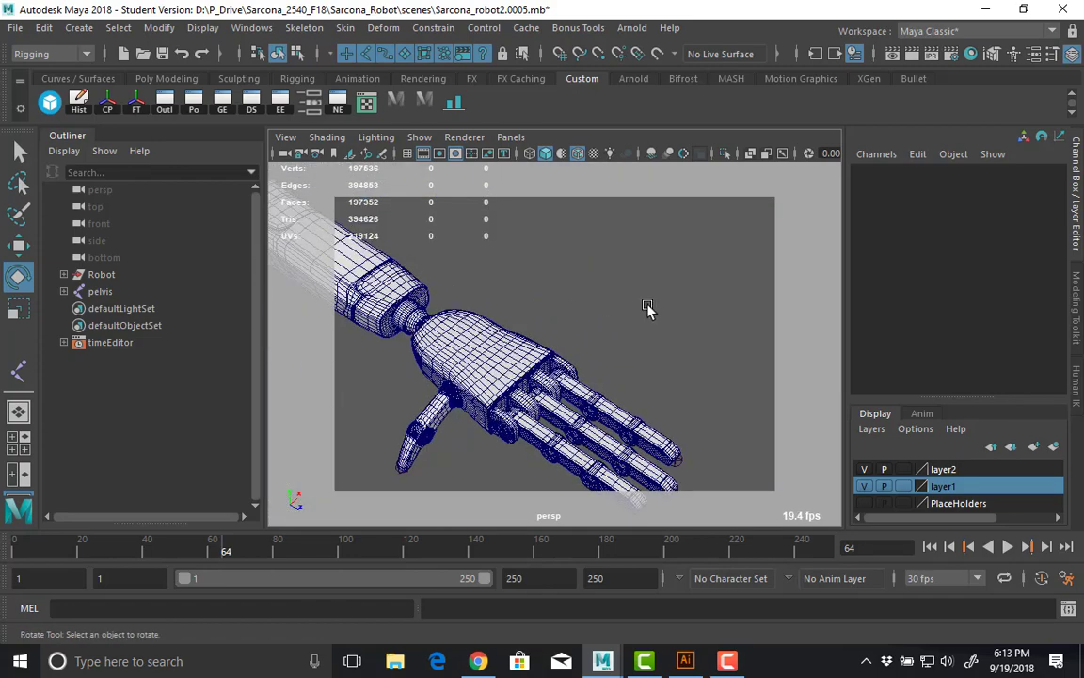
Create a chain of four joints in an arc in an empty area of the side view.
key("space")
left_click_drag(624, 308, 475, 317)
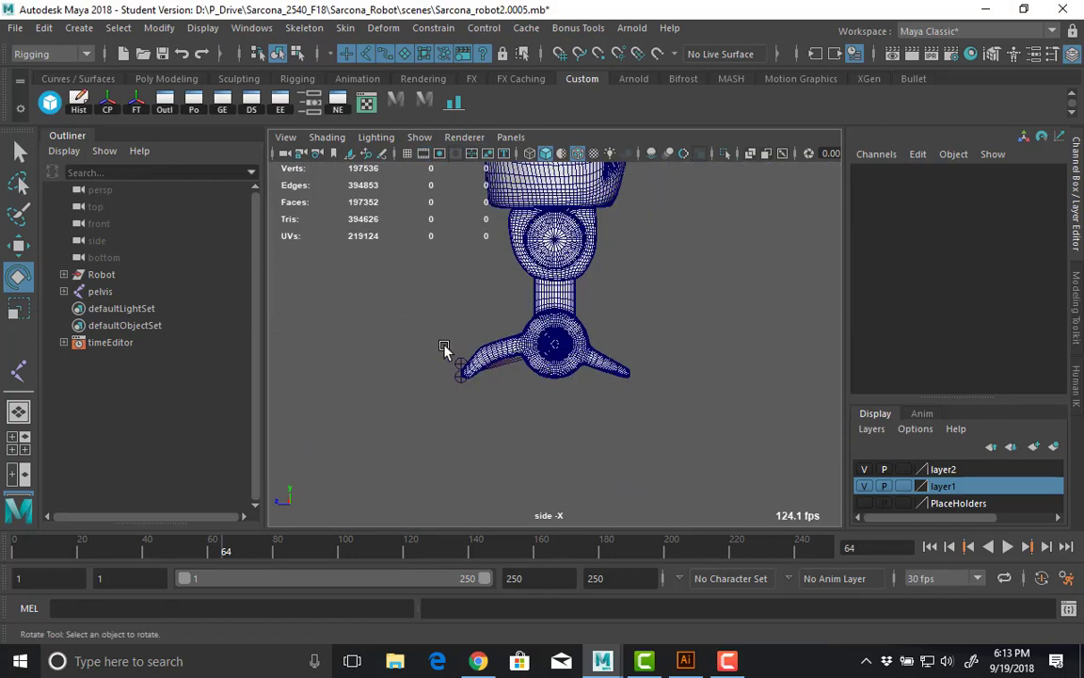
middle_click_drag(444, 348, 624, 312, "alt")
left_click(304, 27)
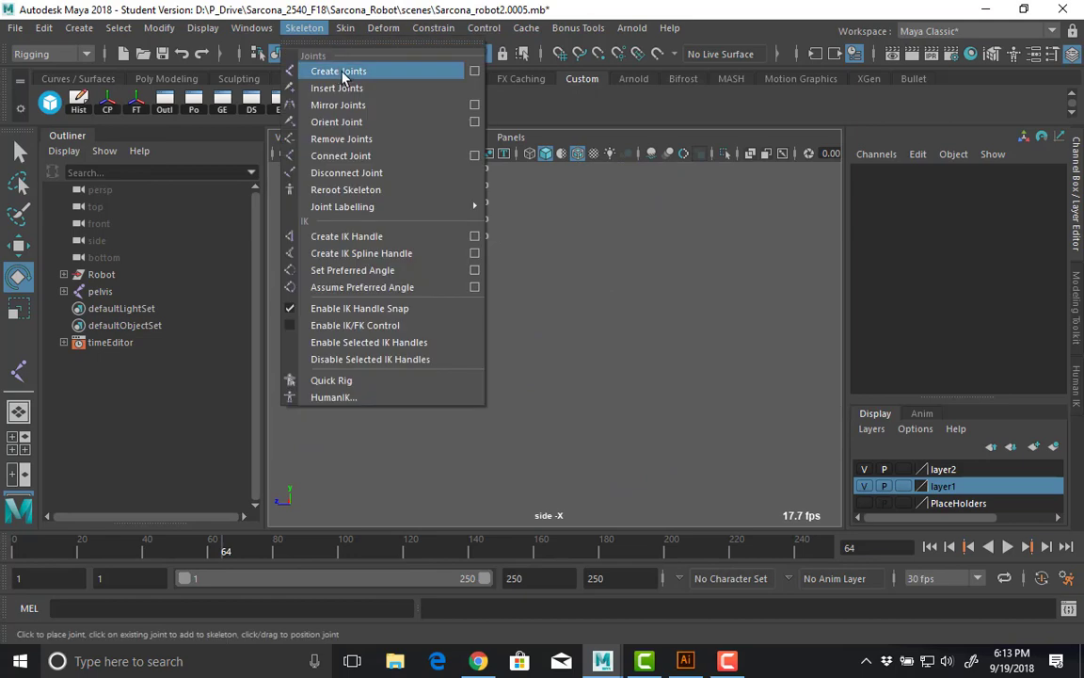
left_click(338, 71)
left_click(652, 257)
left_click(502, 294)
left_click(390, 359)
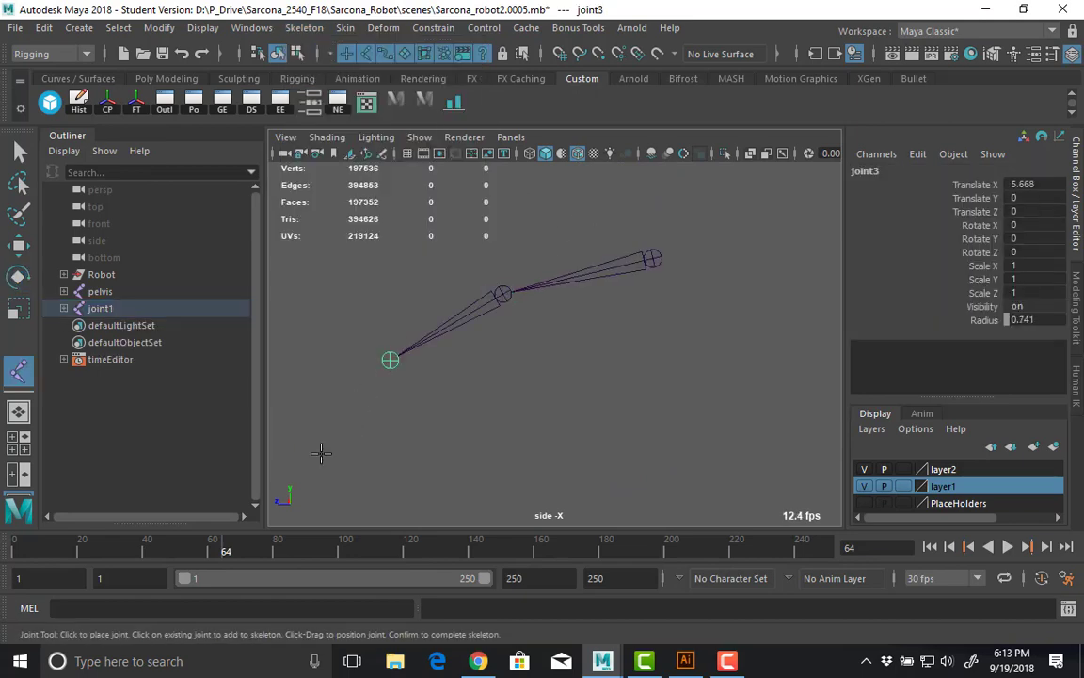
left_click(321, 453)
middle_click_drag(322, 453, 345, 395, "alt")
key("Return")
Try rotating the practice chain from joint1 about Z in the perspective view, undoing each rotation.
key("space")
left_click_drag(484, 360, 487, 322)
left_click_drag(562, 363, 598, 310, "alt")
key("e")
left_click_drag(750, 295, 605, 196)
key("ctrl+z")
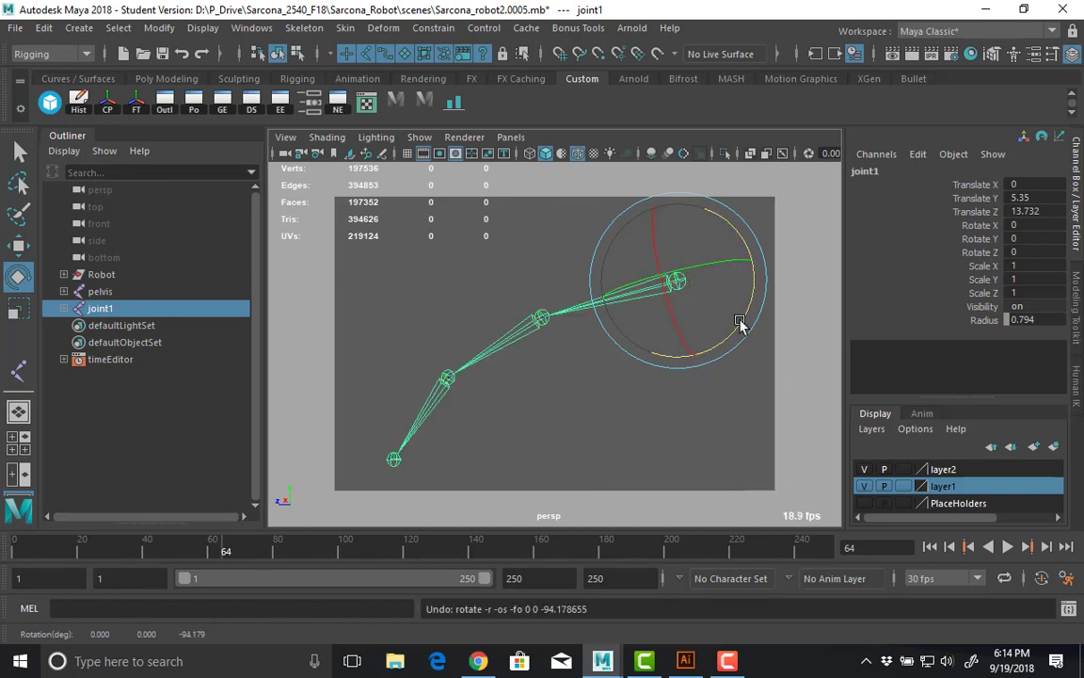
left_click_drag(740, 323, 704, 220)
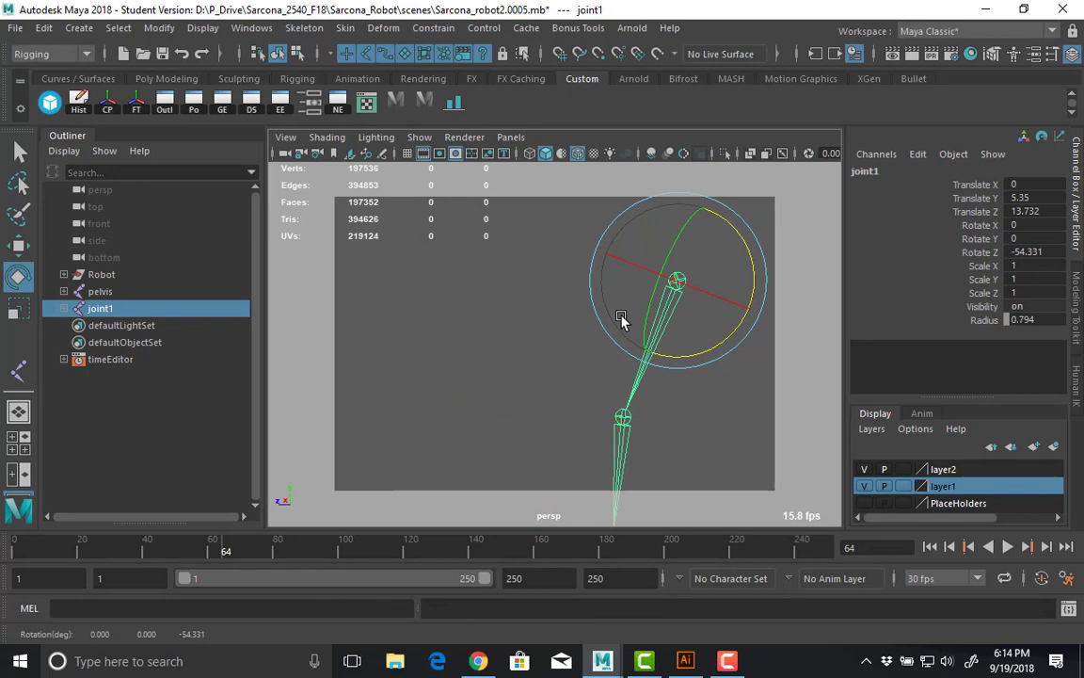
key("ctrl+z")
Try rotating joint2 and joint3 of the practice chain about Z, undoing each rotation.
left_click(541, 318)
left_click_drag(617, 332, 617, 268)
key("ctrl+z")
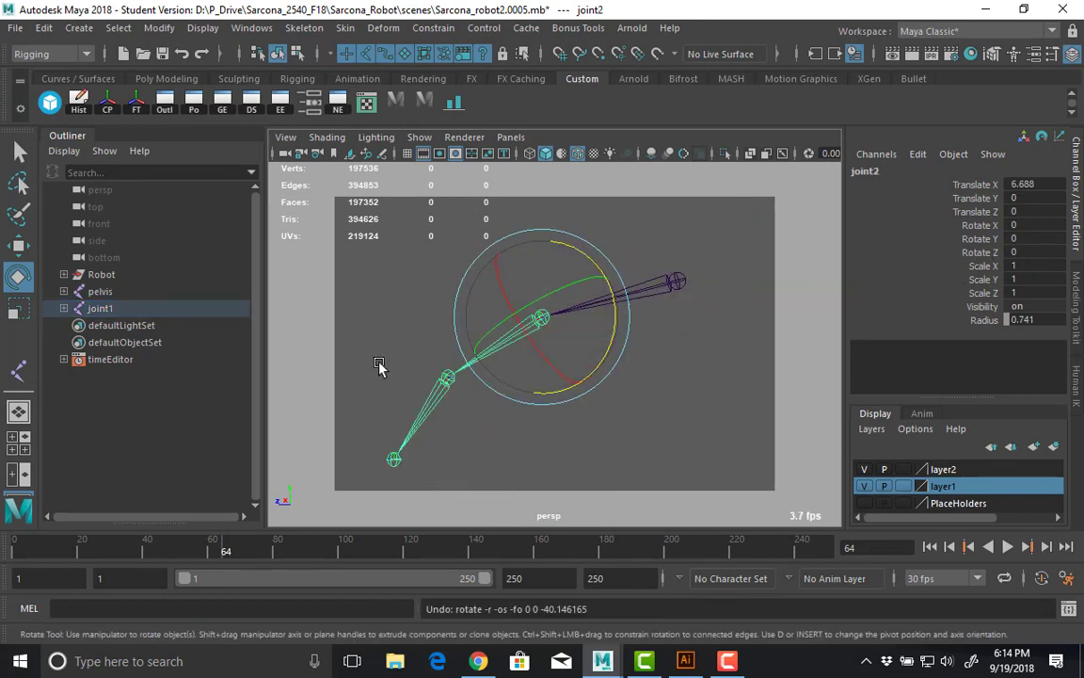
left_click_drag(379, 369, 437, 411)
left_click_drag(515, 374, 585, 281)
key("ctrl+z")
Delete the practice joint chain in the side view.
key("space")
left_click(589, 213)
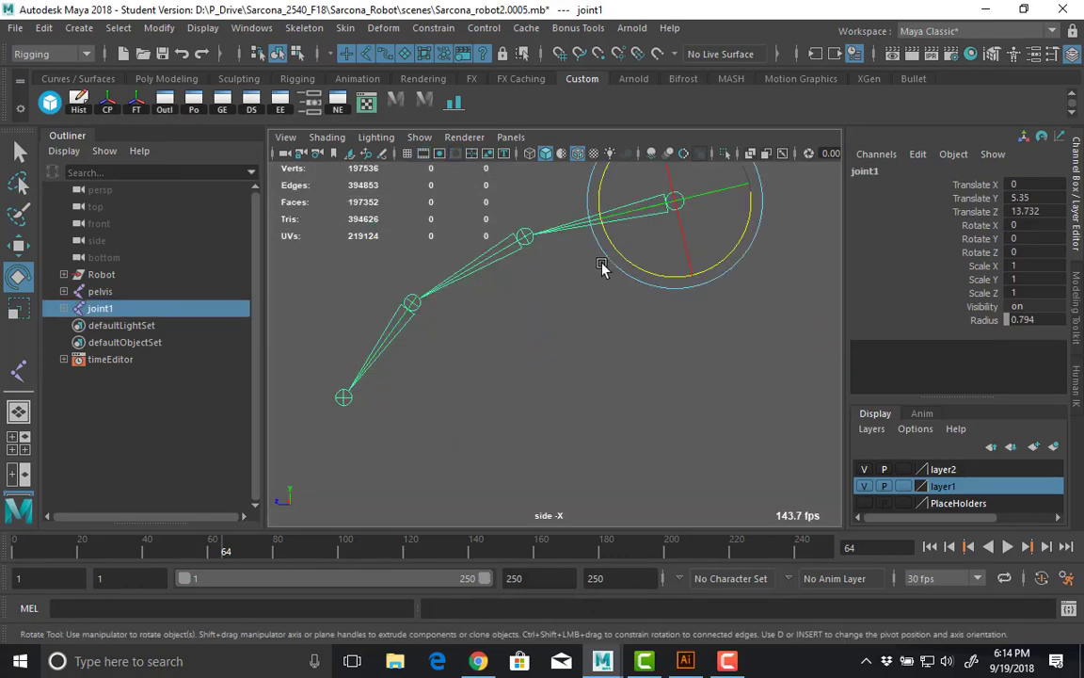
key("Delete")
Create a new chain of four joints in the side view, with its bends alternating in direction.
key("y")
left_click(668, 255)
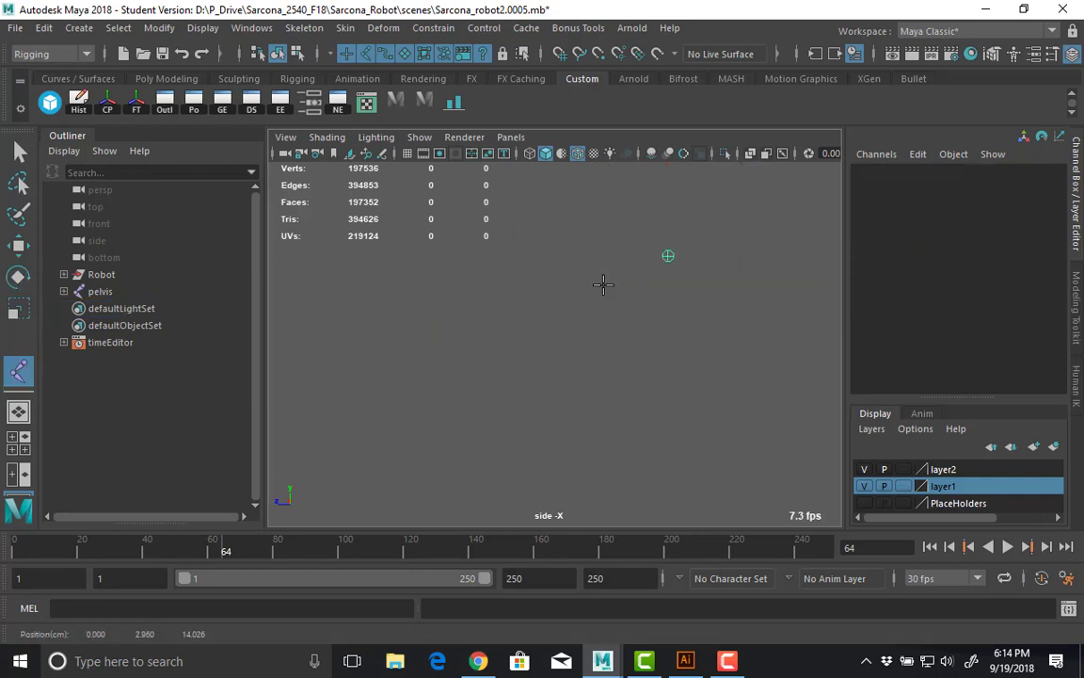
left_click(524, 300)
left_click(441, 433)
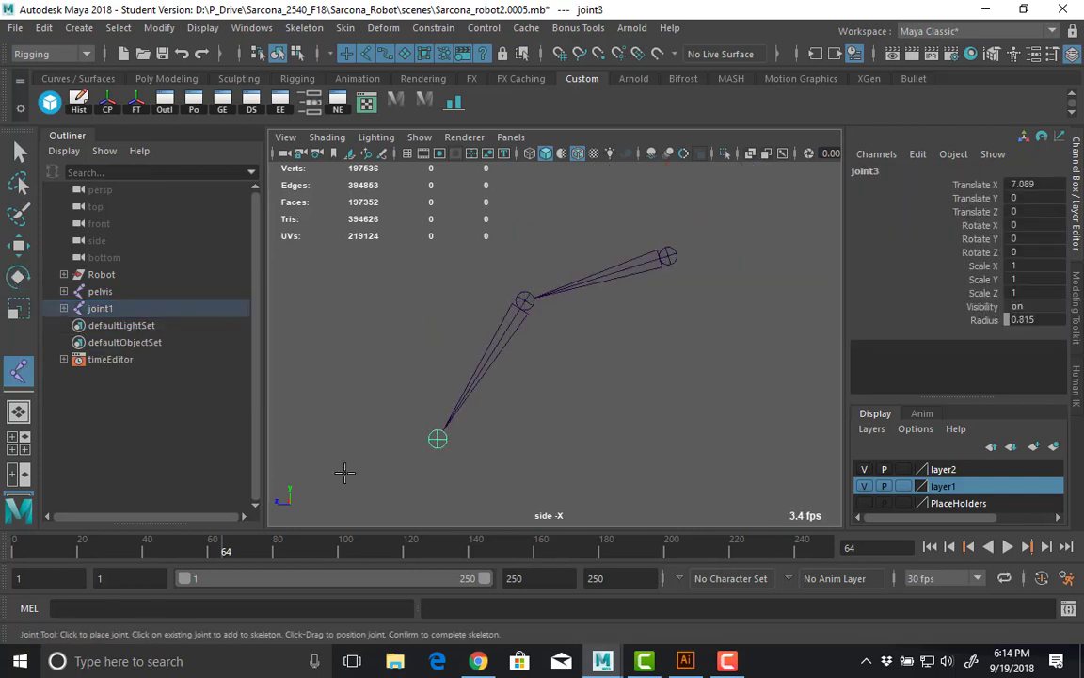
left_click(336, 482)
middle_click_drag(487, 412, 562, 339, "alt")
key("Return")
Move joint2 to Translate X 6.496, Y -0.197, joint3 to X 6.777, Y 3.154, and joint4 to X 6.599, Y -3.343.
key("w")
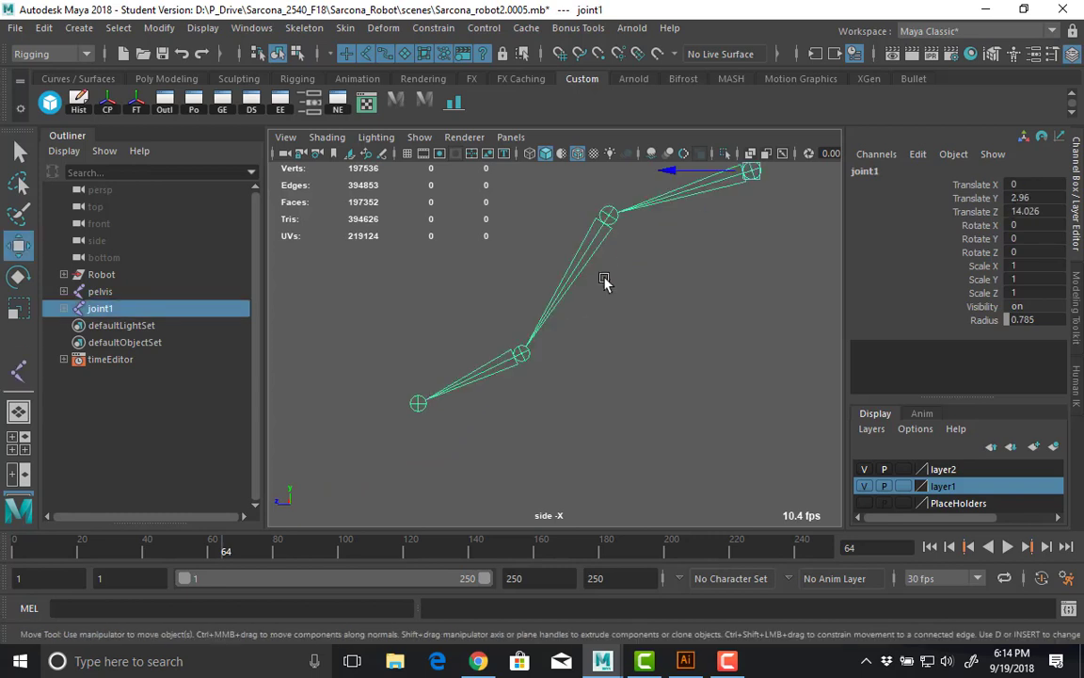
left_click(608, 217)
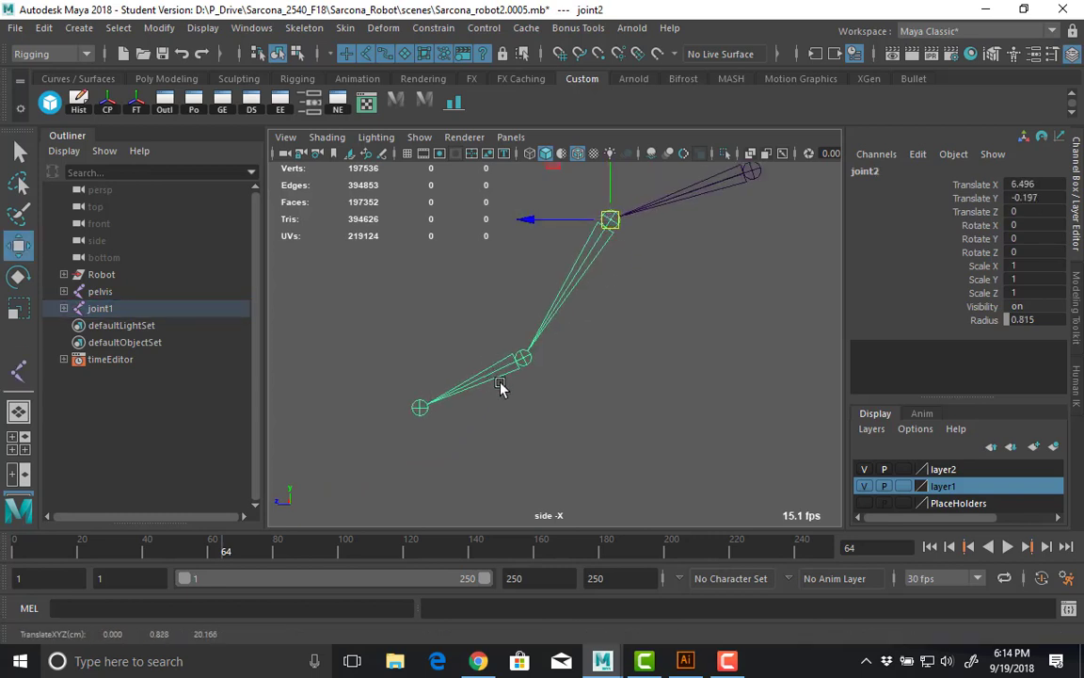
left_click(517, 353)
left_click_drag(508, 339, 485, 313)
left_click(380, 386)
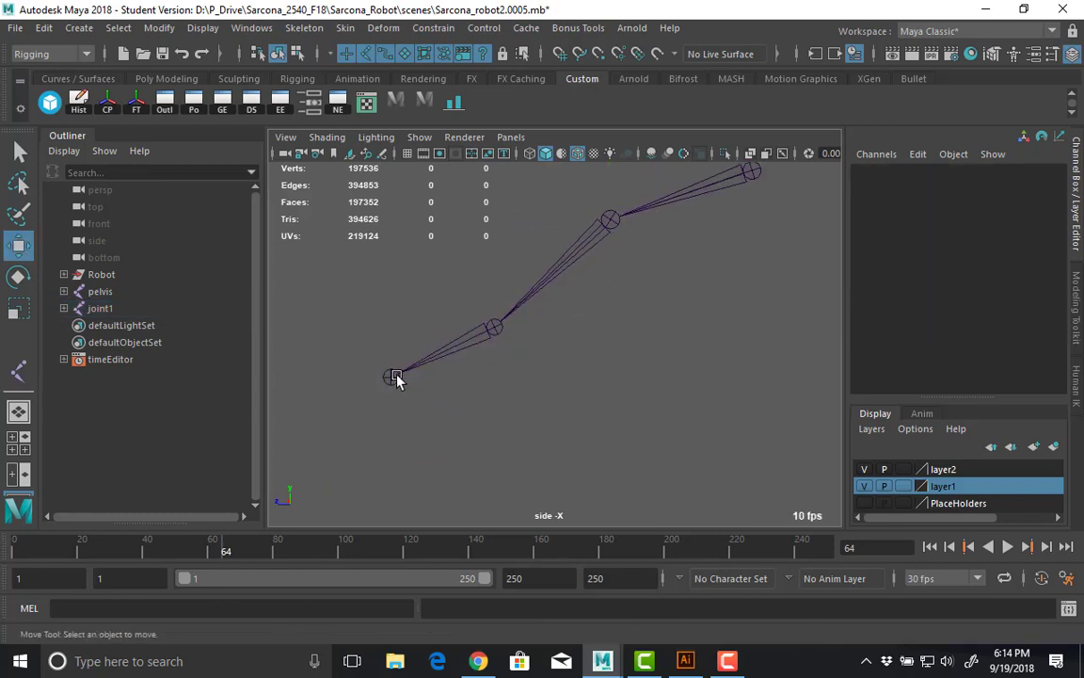
left_click(396, 377)
left_click_drag(394, 381, 404, 407)
left_click(495, 328)
left_click_drag(498, 329, 465, 312)
left_click(374, 392)
left_click_drag(374, 392, 361, 449)
In the perspective view, try rotating joint1, joint2 and joint3 about Z one at a time, undoing each rotation.
middle_click_drag(588, 322, 531, 373, "alt")
key("space")
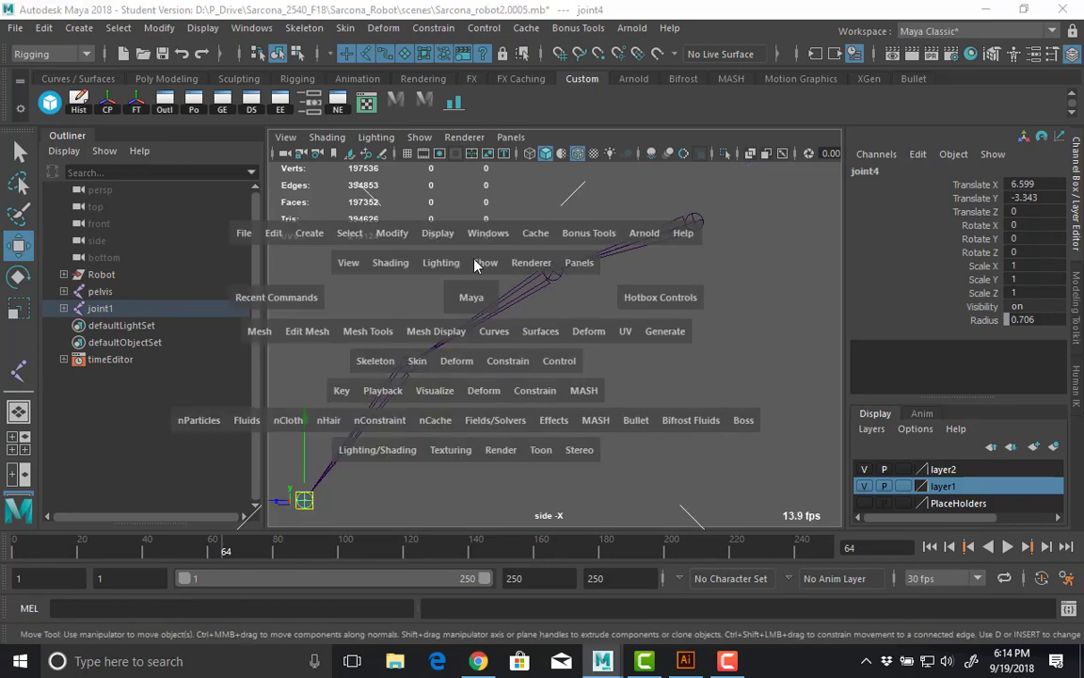
left_click_drag(467, 311, 468, 273)
left_click(605, 273)
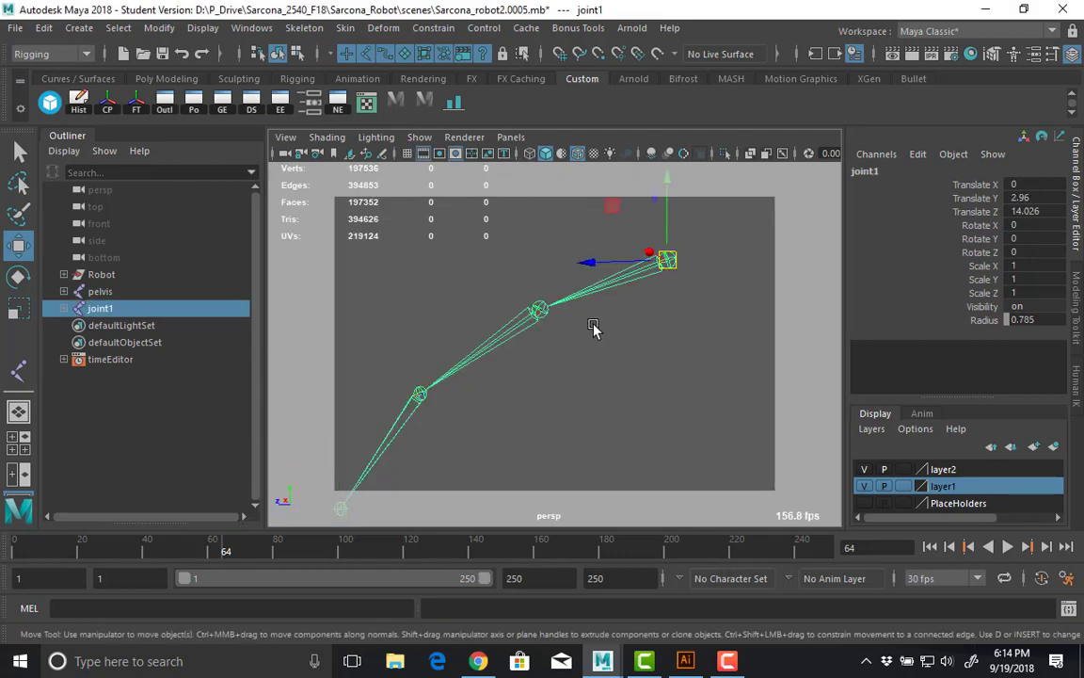
left_click_drag(592, 327, 508, 358, "alt")
key("e")
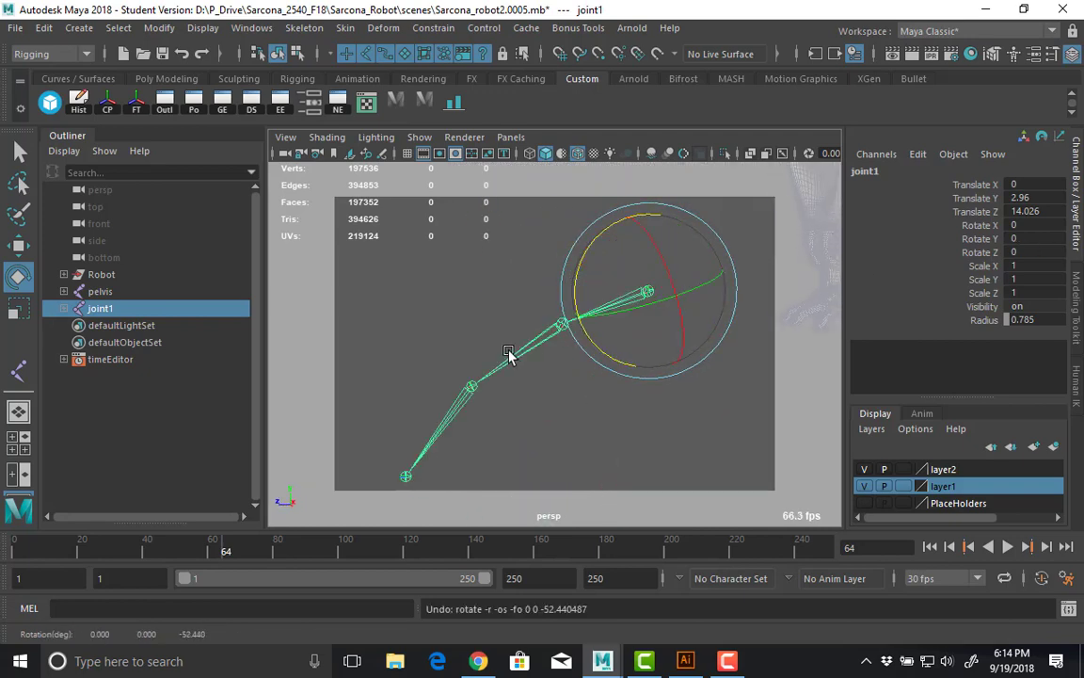
key("Down")
left_click_drag(516, 256, 471, 339)
key("Down")
left_click_drag(456, 273, 424, 356)
key("ctrl+z")
Select joint1, joint2 and joint3 together, try rotating them about Z at once, and undo the rotation.
key("q")
left_click(627, 254)
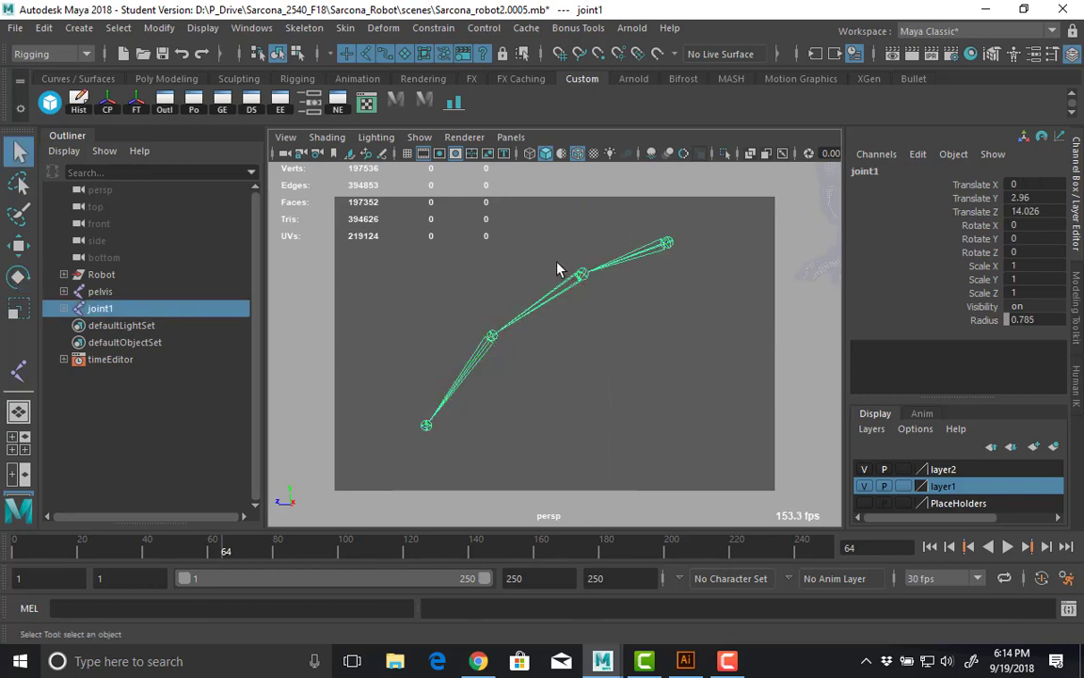
left_click(534, 305, "shift")
left_click(483, 341, "shift")
key("e")
left_click_drag(440, 282, 532, 368)
key("ctrl+z")
Select joint3 and copy the command "rotate -r -os -fo 0 0 -66.957164 ;" from the Script Editor history into a new MEL tab.
left_click(596, 354)
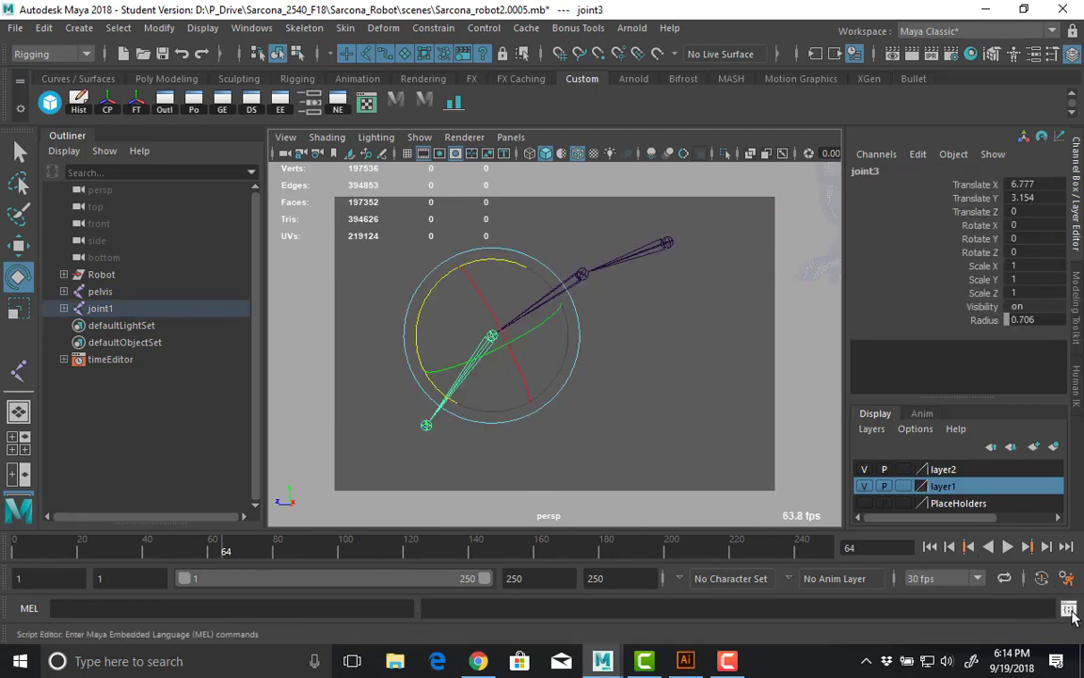
left_click(1069, 610)
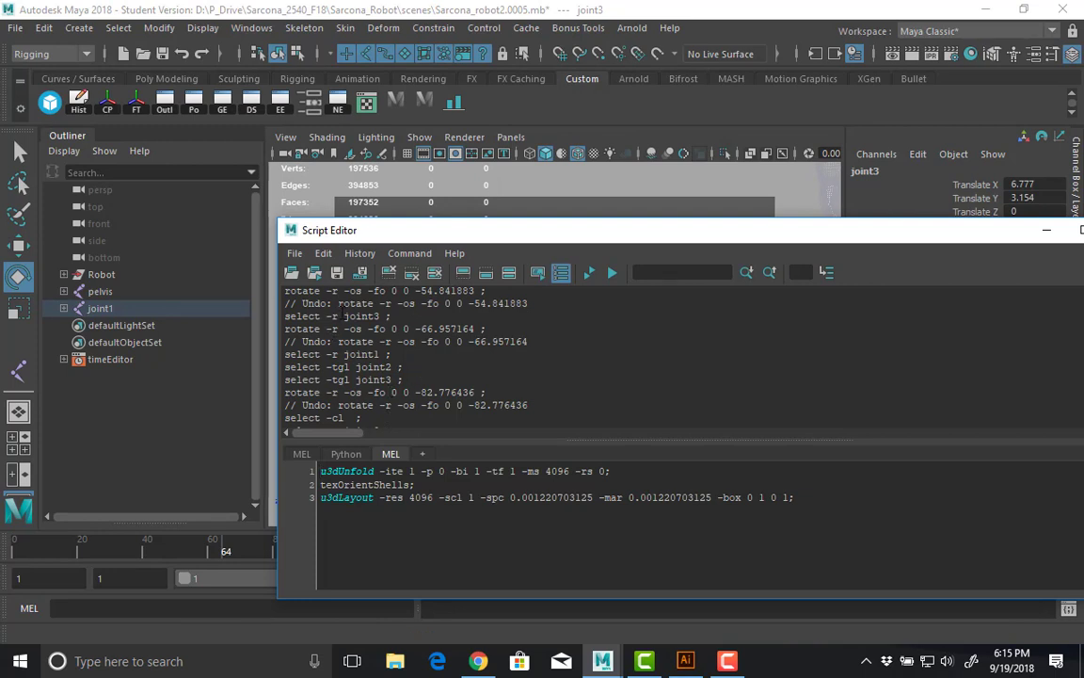
triple_click(343, 328)
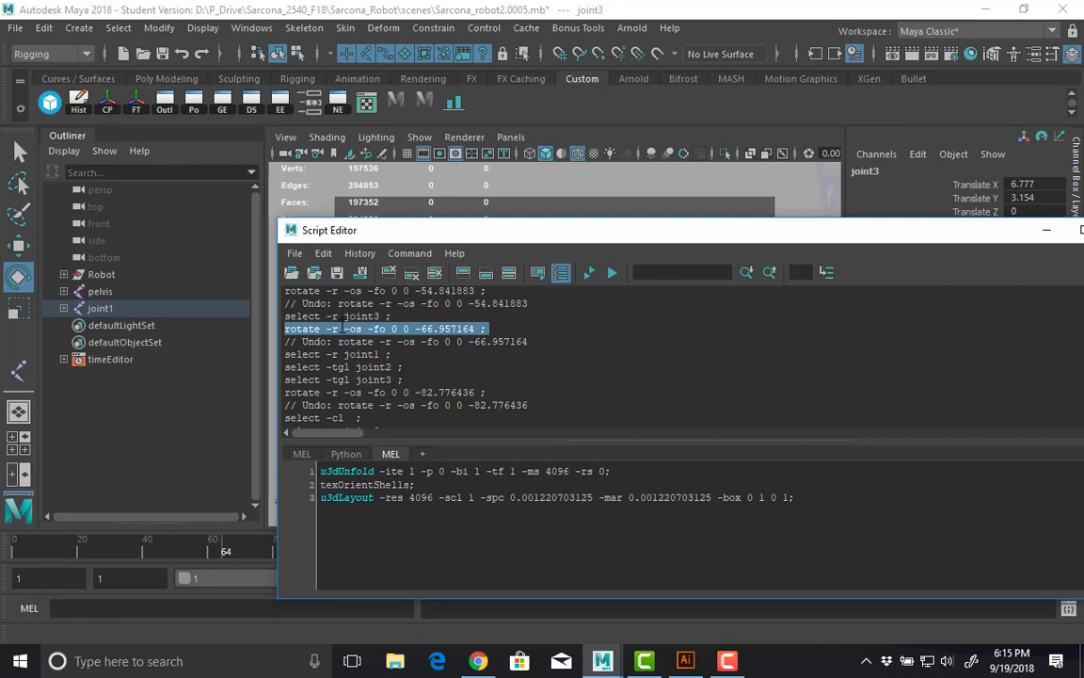
left_click(422, 453)
left_click(468, 334)
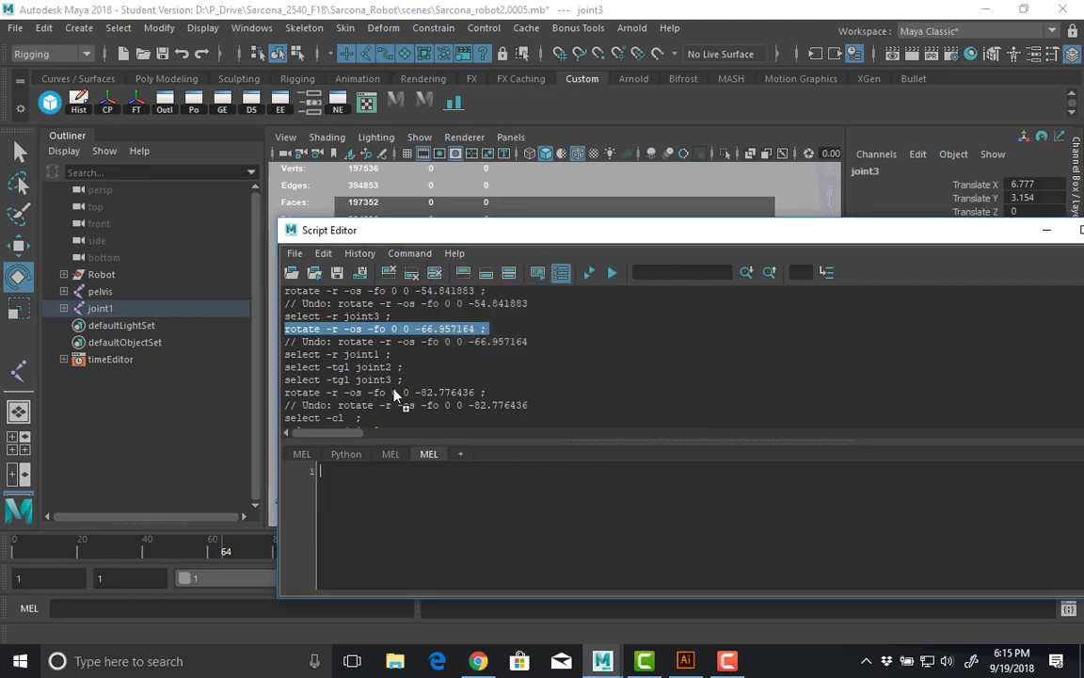
left_click_drag(395, 395, 406, 492)
Change the command's Z rotation to -180, run it on joint3 and close the Script Editor.
left_click_drag(458, 470, 509, 471)
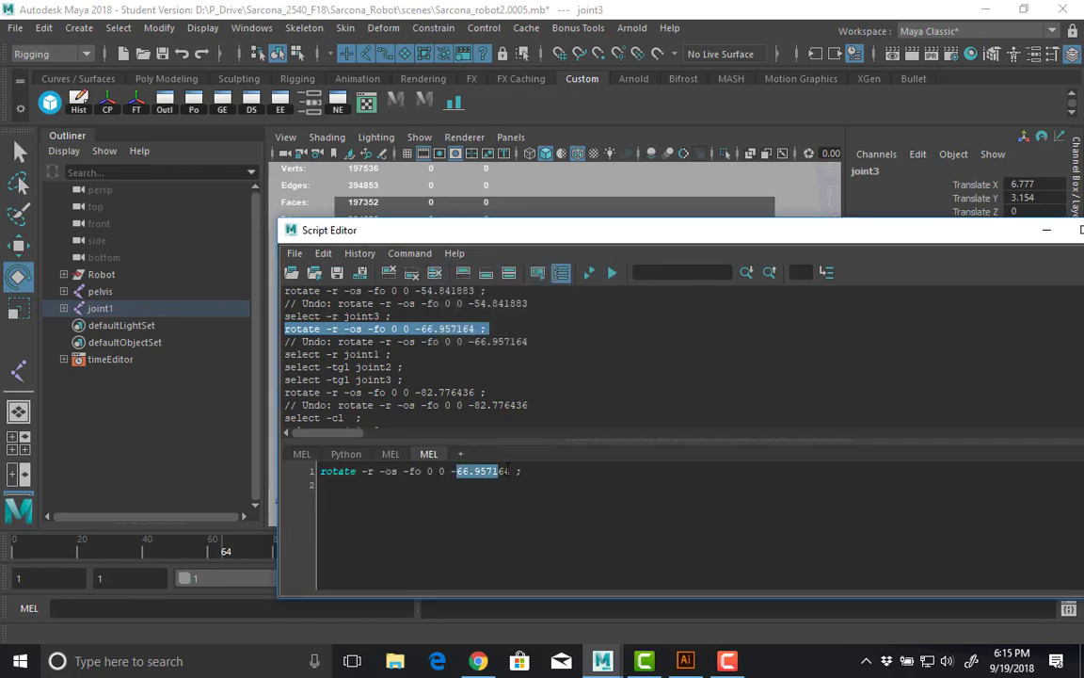
type("1")
key("ctrl+a")
key("ctrl+Return")
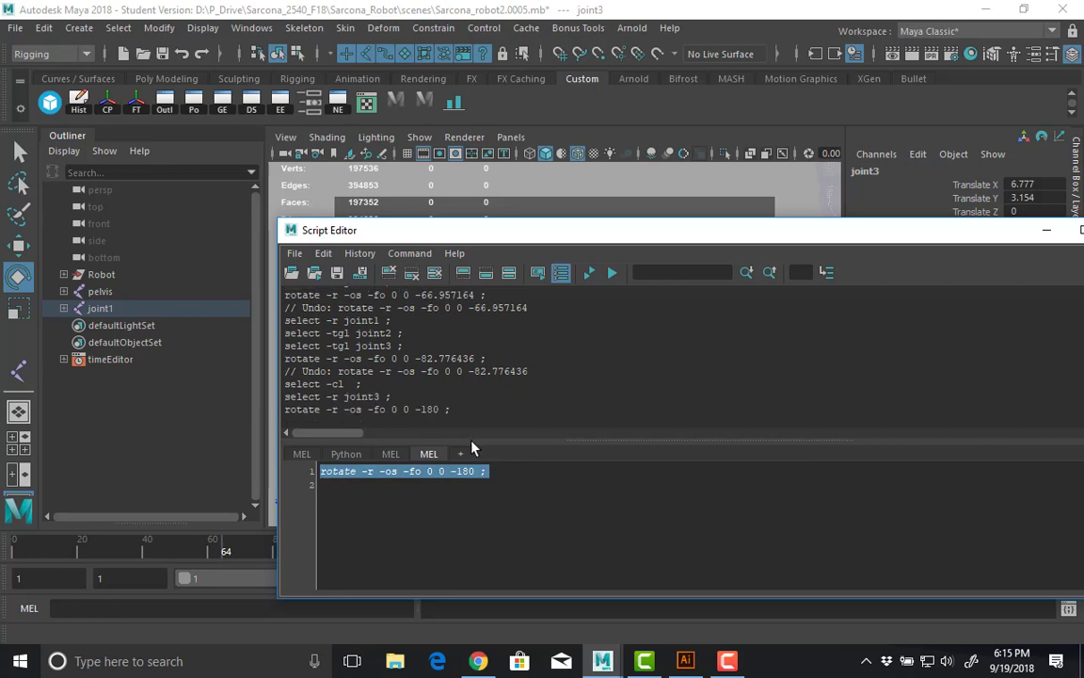
double_click(292, 230)
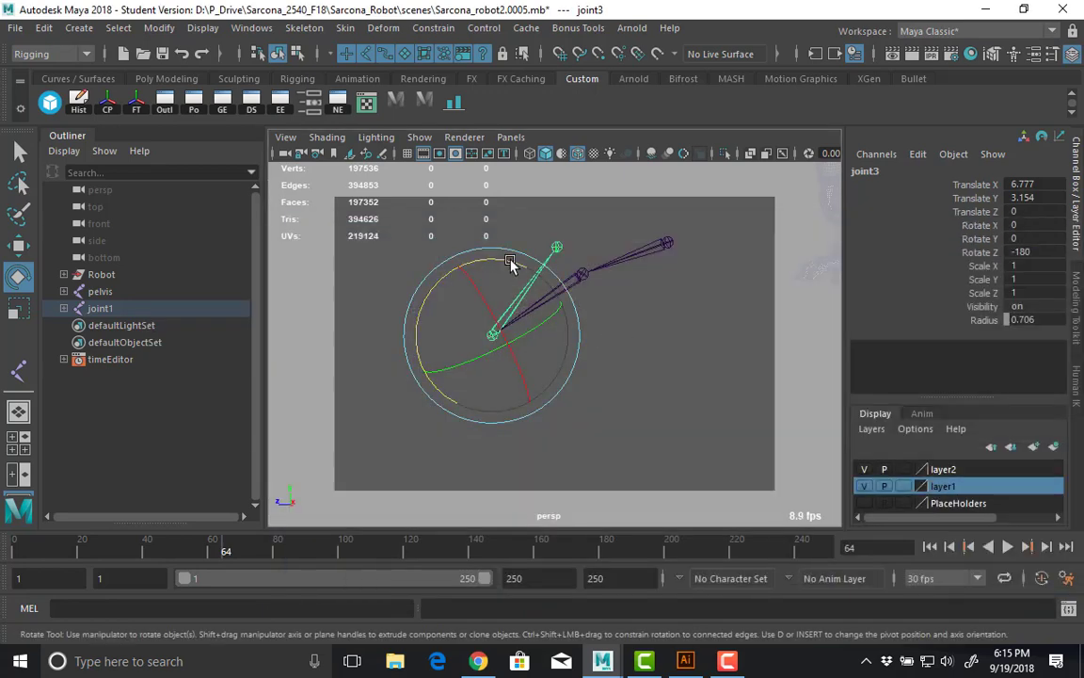
Reset joint3's Rotate Z to 0.
double_click(1020, 252)
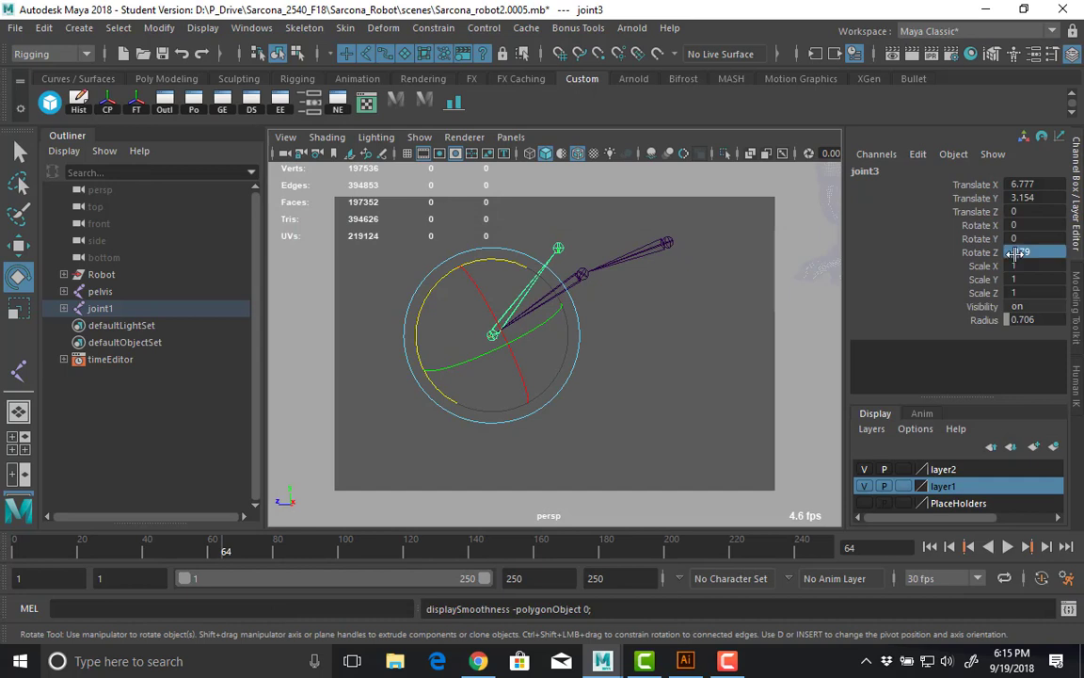
type("0")
key("Return")
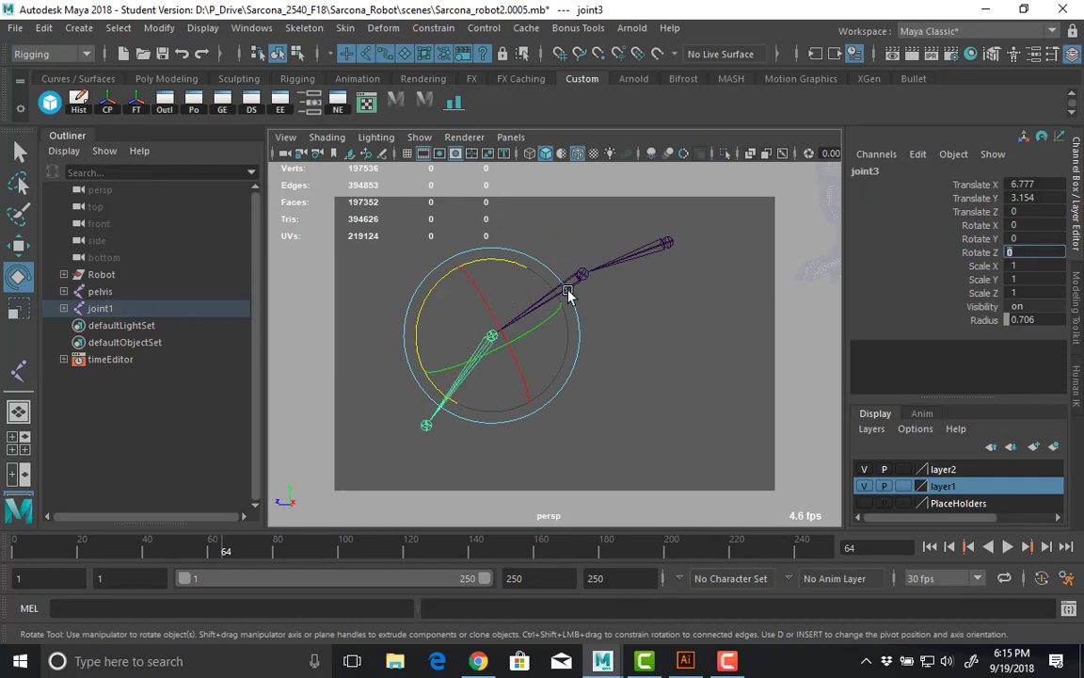
Add joint2 and joint1 to the selection, try rotating all three joints about Z, and undo the rotation.
left_click(580, 279)
key("q")
key("Up")
key("e")
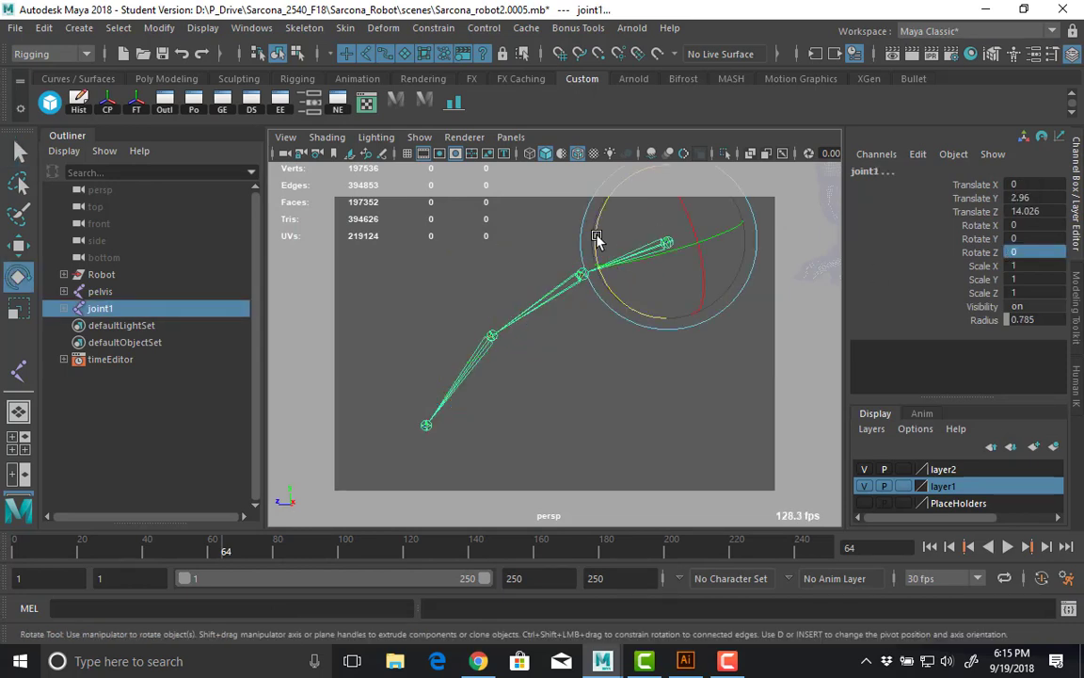
left_click_drag(600, 242, 621, 311)
key("ctrl+z")
Reopen the Script Editor and move its window below the joint chain.
left_click(1068, 608)
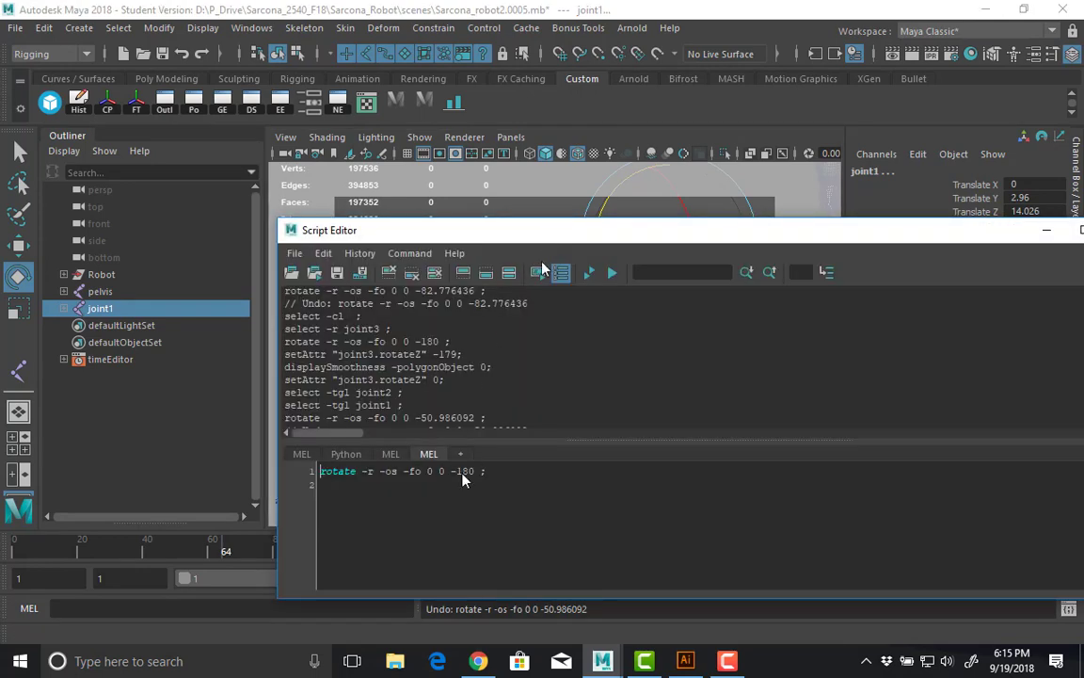
left_click_drag(622, 230, 537, 467)
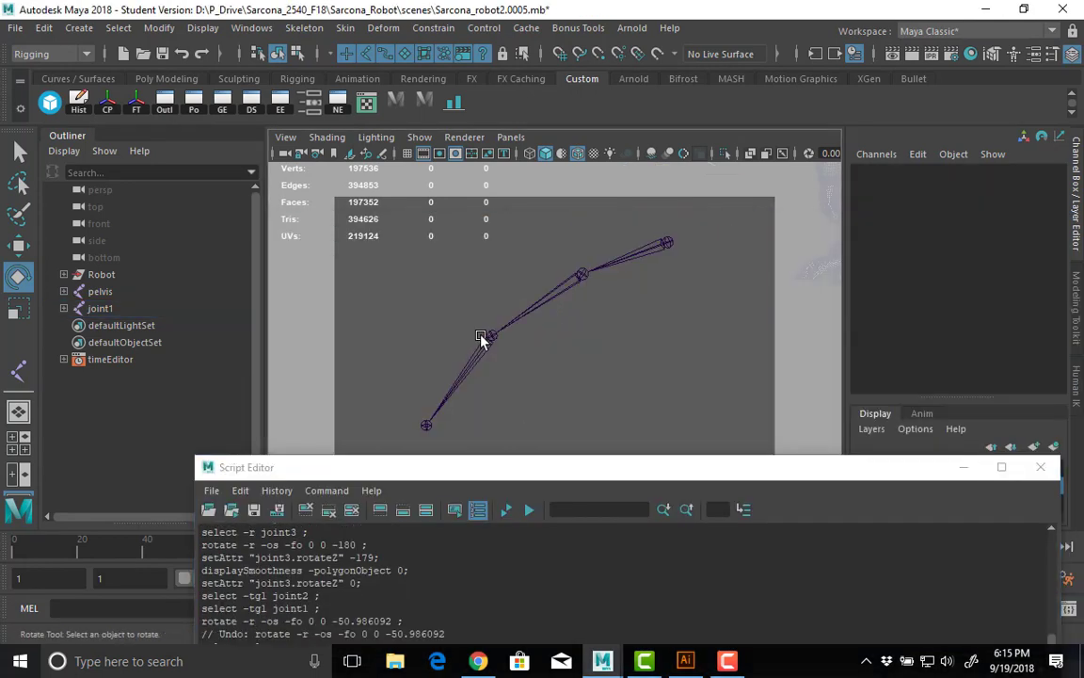
Select joint3 and examine its local rotation axes in component selection mode, returning to object selection.
left_click(486, 337)
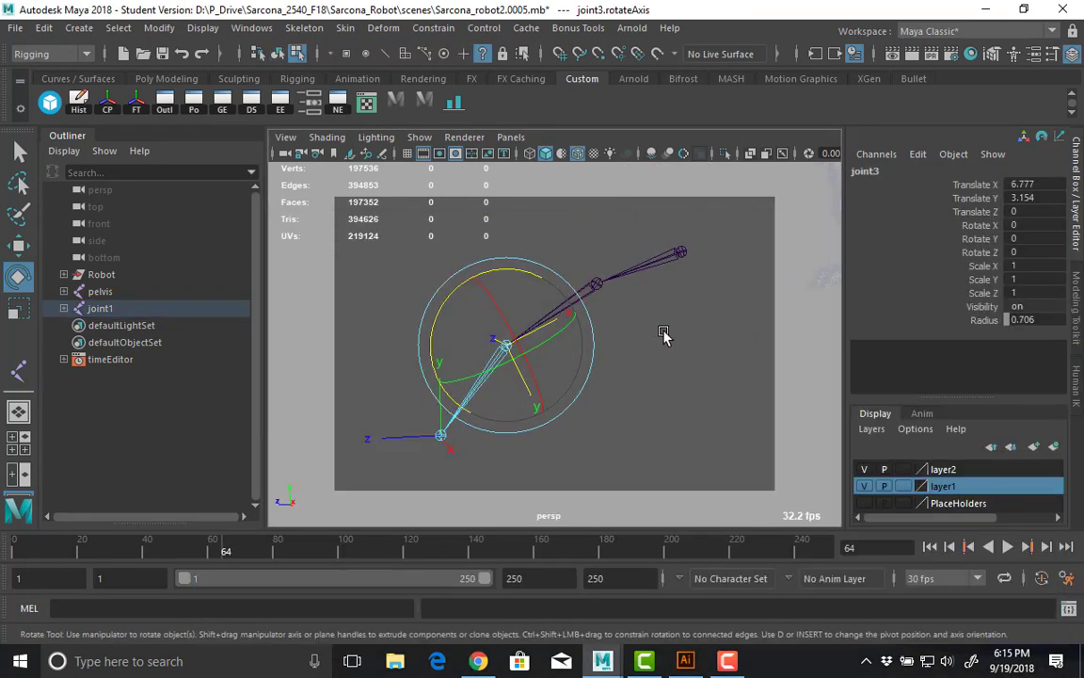
middle_click_drag(661, 334, 659, 359, "alt")
key("F8")
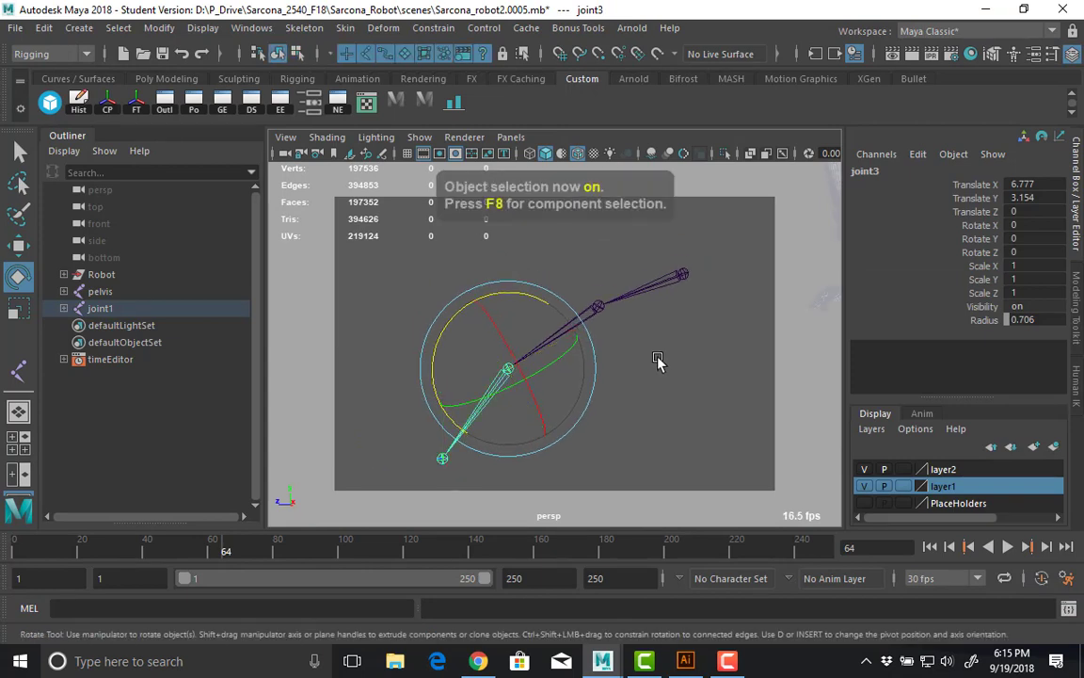
Try rotating joint1, joint2 and joint3 one at a time about Z, undoing each rotation.
left_click_drag(640, 245, 645, 327)
key("q")
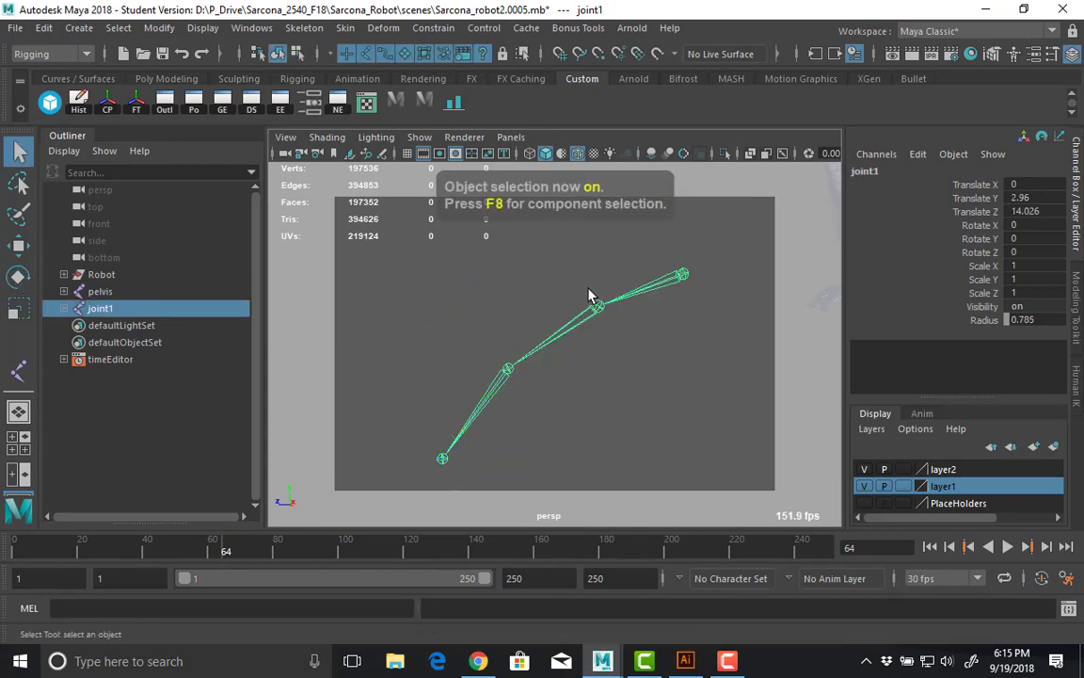
key("e")
left_click_drag(613, 266, 621, 283)
key("ctrl+z")
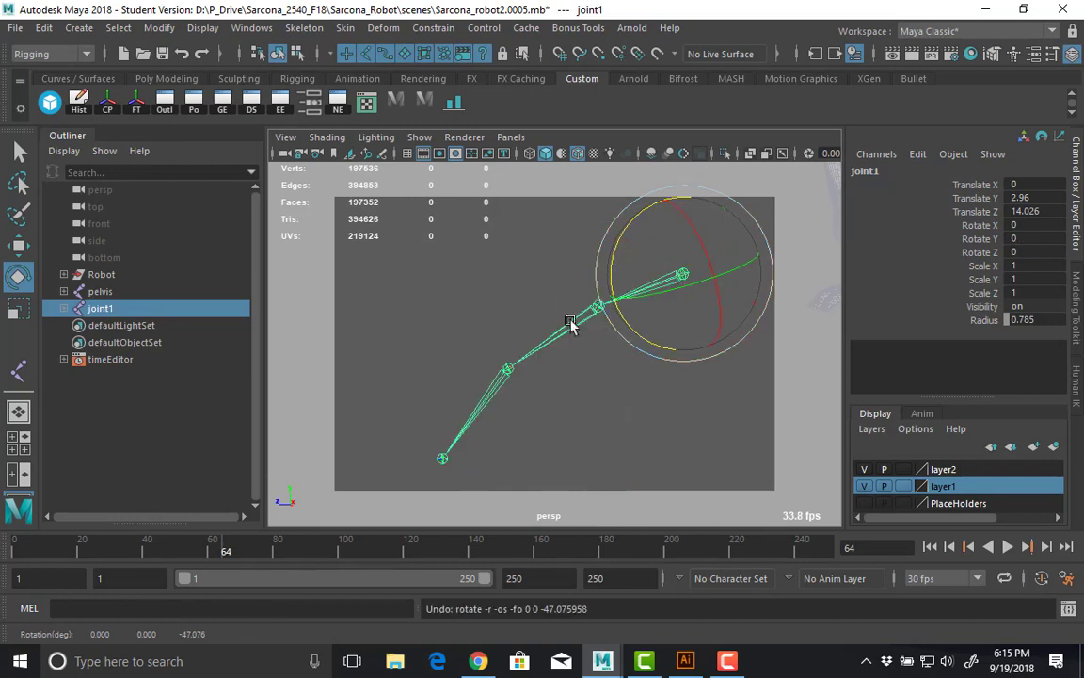
left_click(563, 322)
left_click_drag(544, 254, 491, 365)
key("ctrl+z")
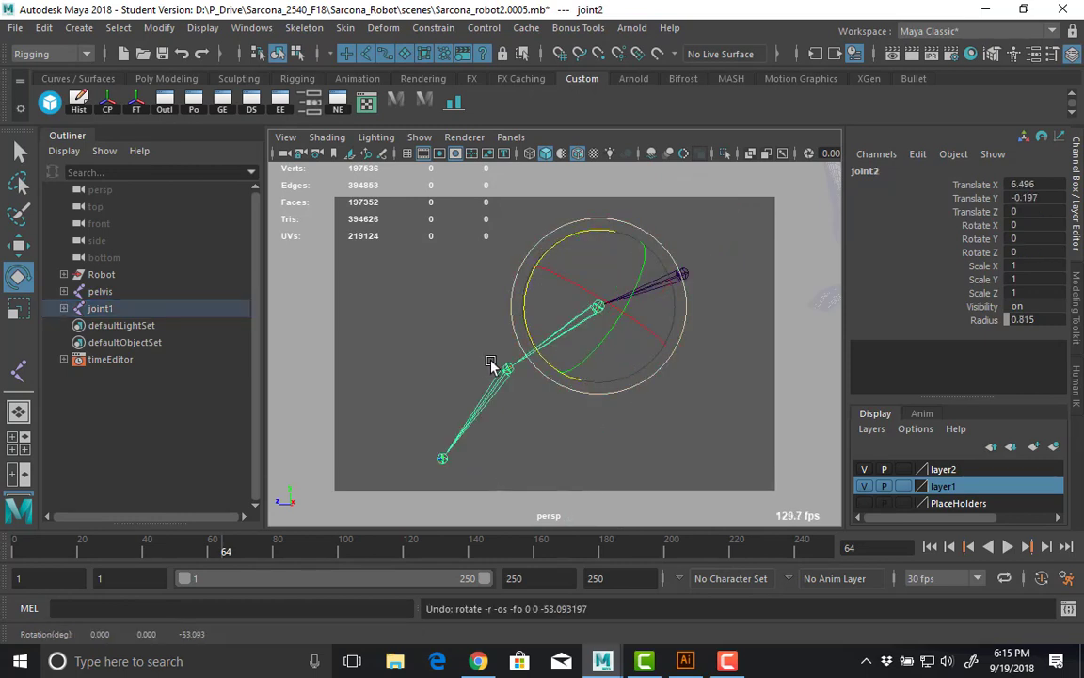
left_click(505, 370)
left_click_drag(459, 327, 454, 431)
key("ctrl+z")
Turn joint3's local rotation axis 180 degrees about Y by running "rotate -r -os -fo 0 180 0;", minimize the Script Editor and return to object selection.
key("F8")
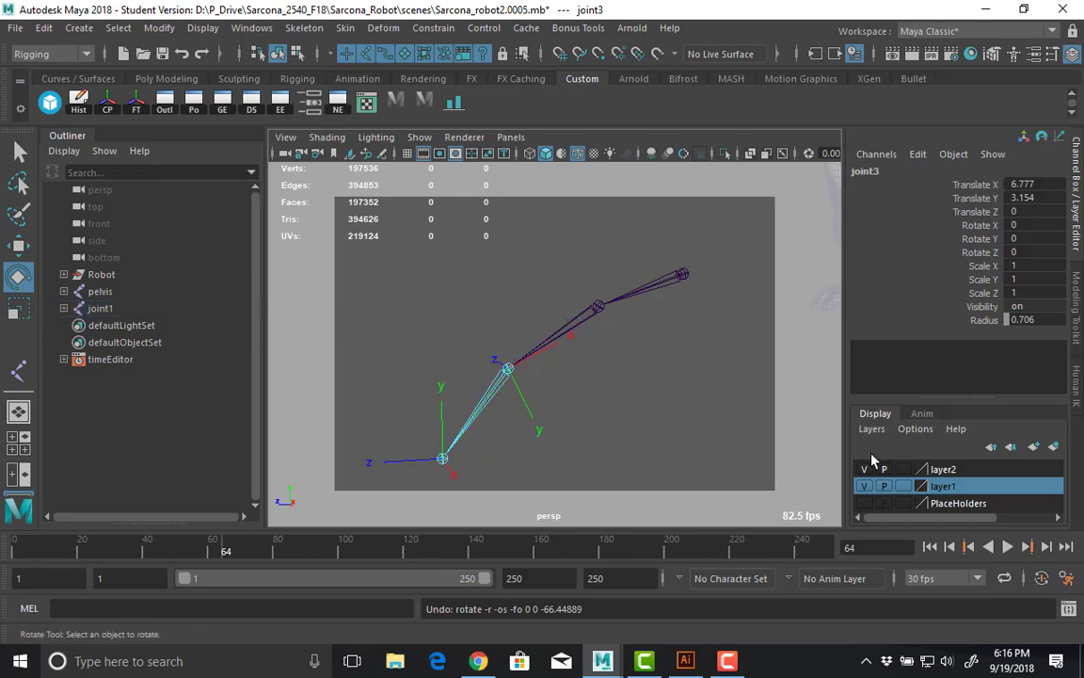
left_click(507, 365)
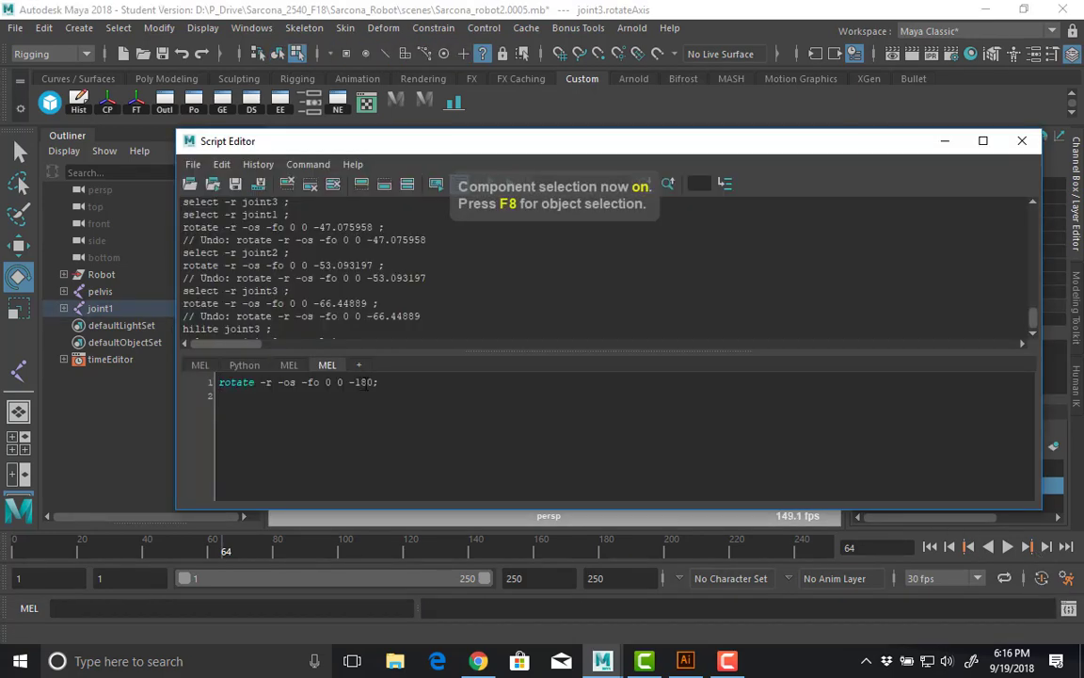
double_click(366, 382)
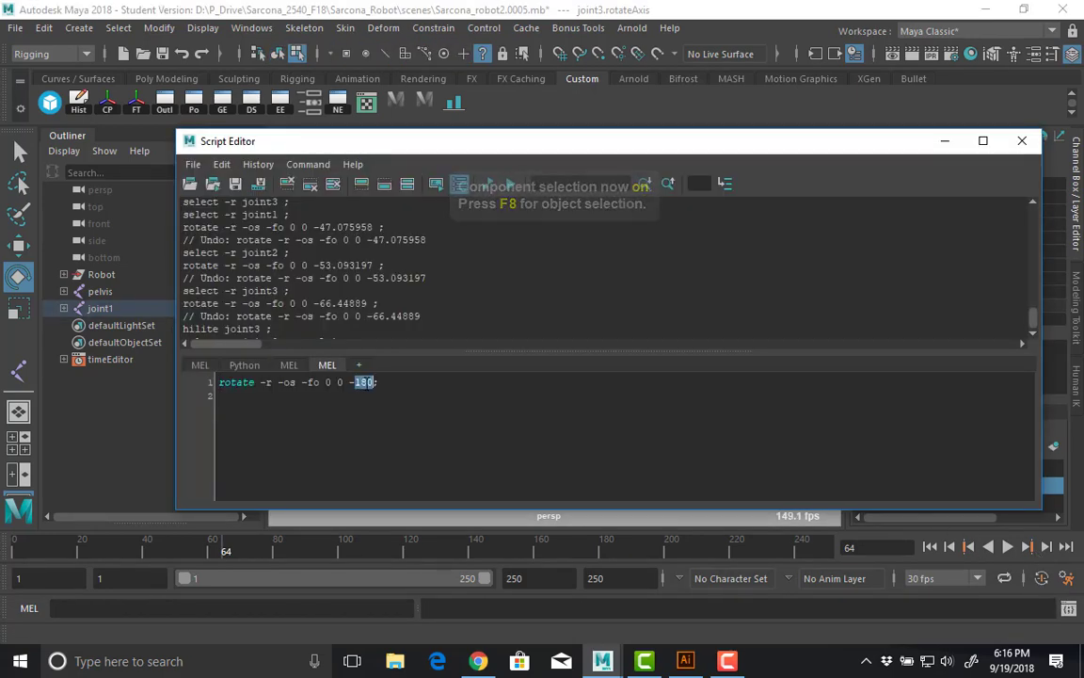
key("BackSpace")
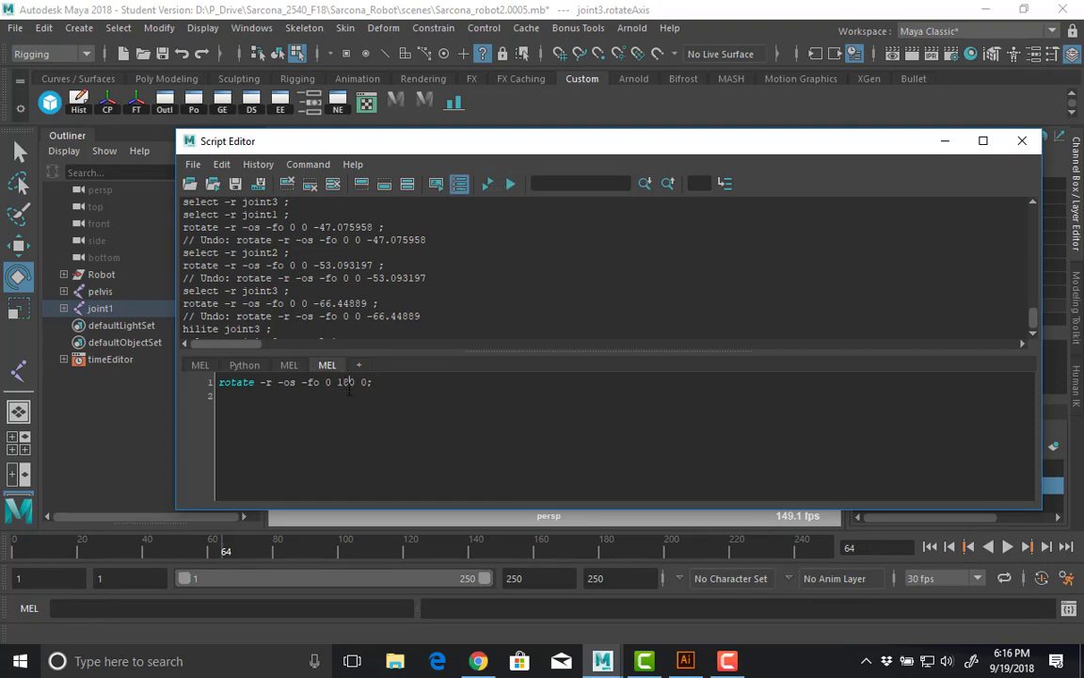
key("ctrl+a")
key("ctrl+Return")
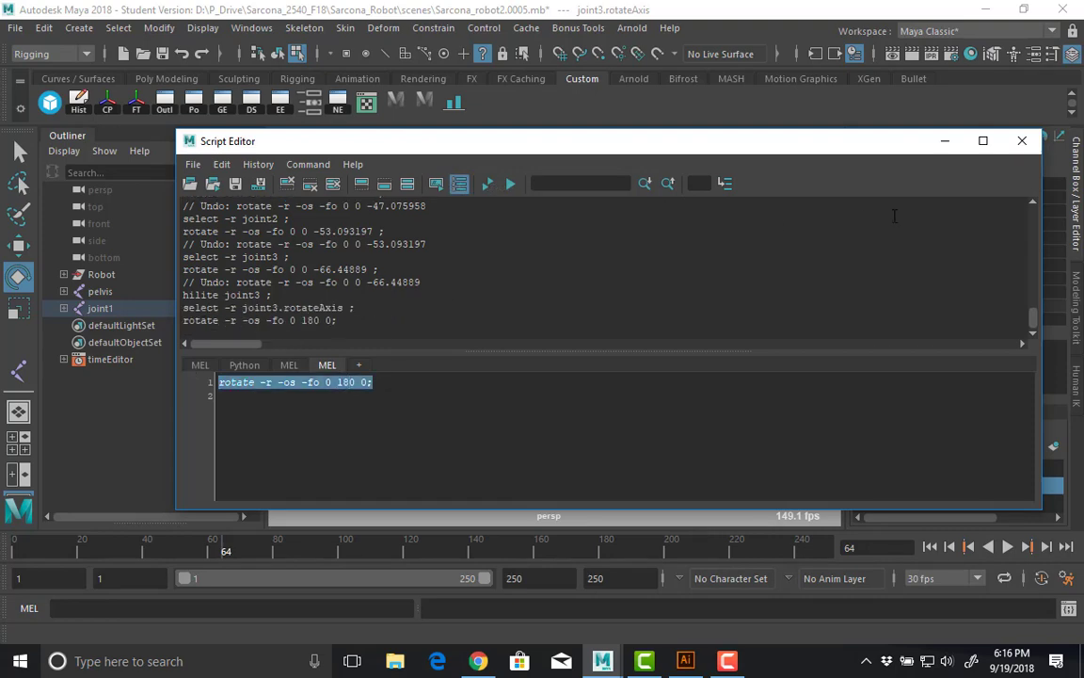
left_click(944, 143)
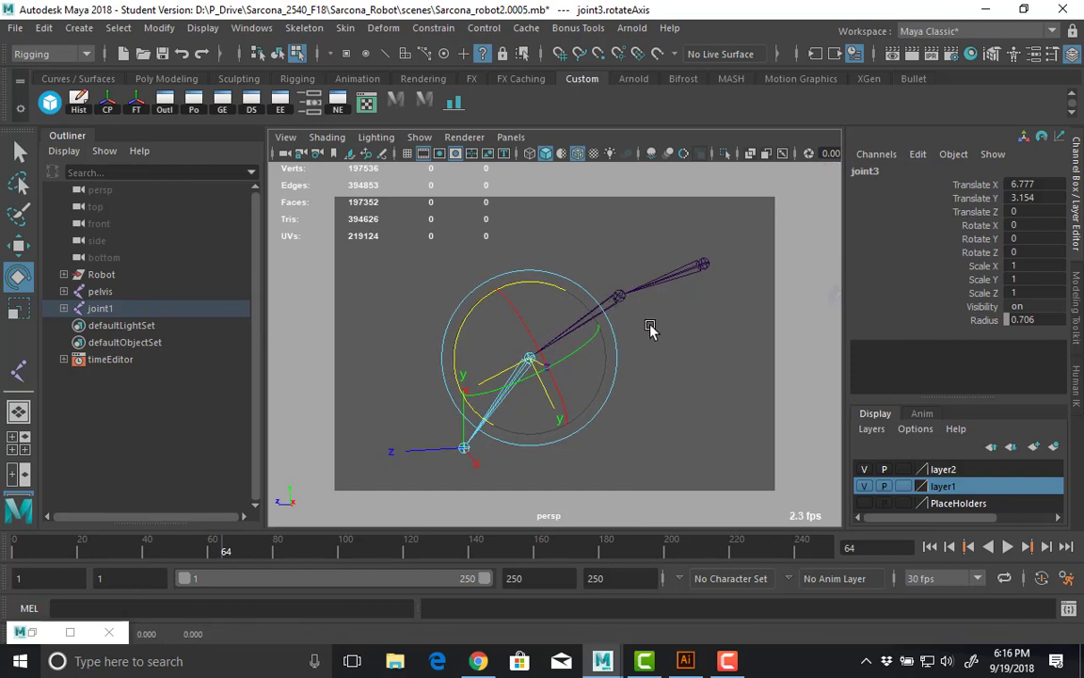
key("F8")
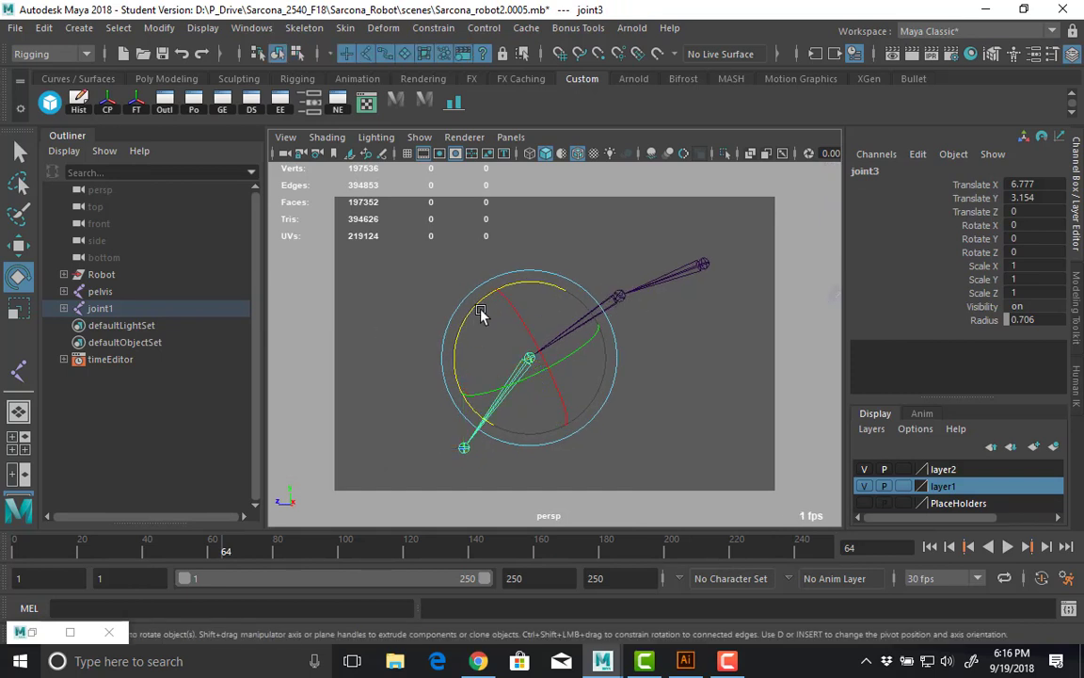
Test Z rotations on joint3, joint1, joint2 and joint3 again with the reoriented axis, undoing each one.
left_click_drag(483, 304, 475, 407)
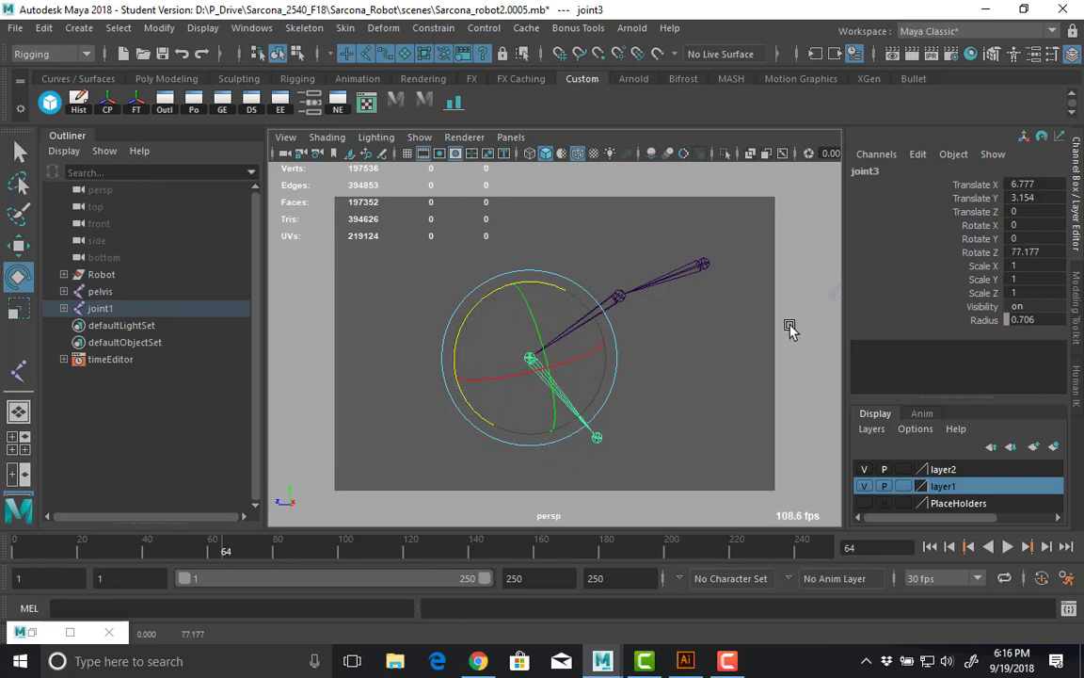
key("ctrl+z")
left_click_drag(705, 224, 679, 339)
key("q")
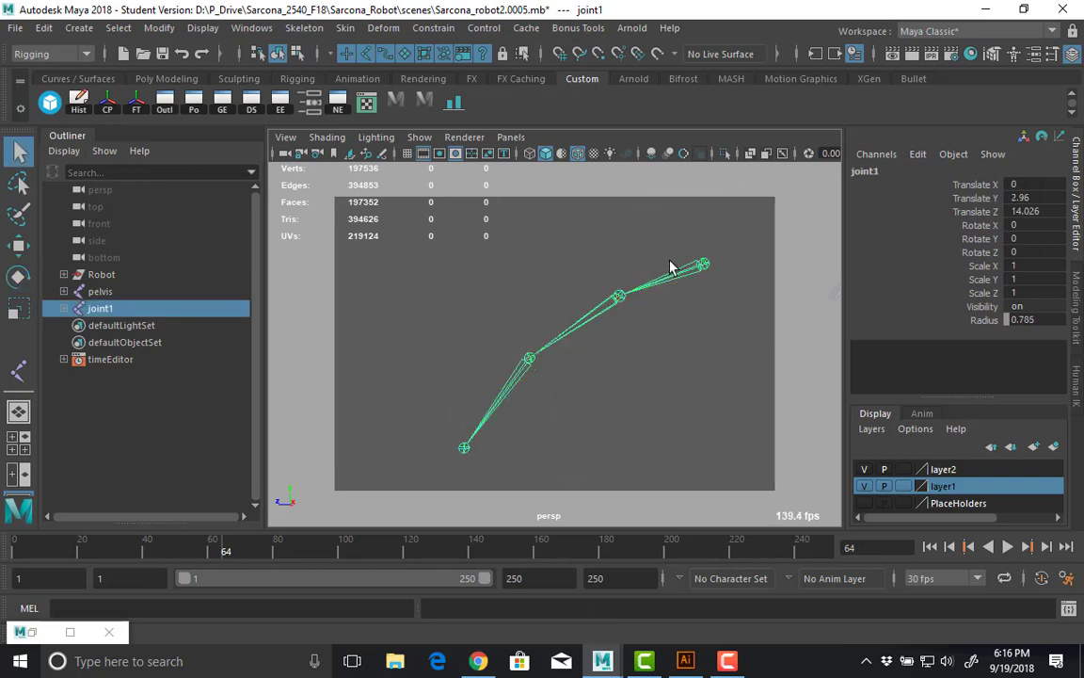
key("w")
key("e")
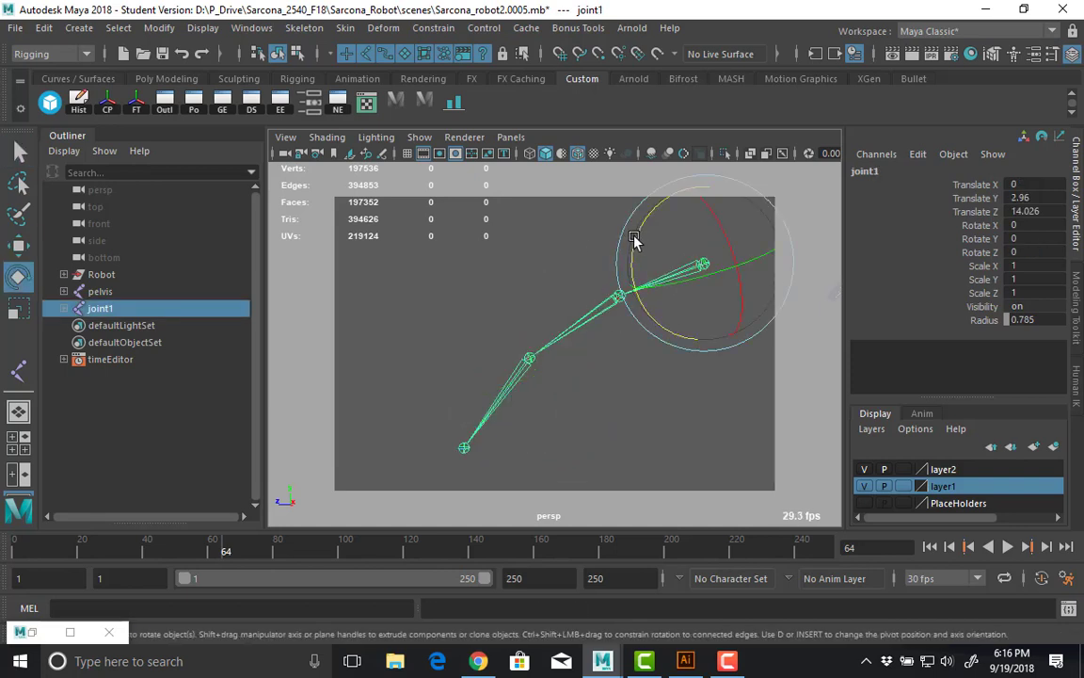
left_click_drag(635, 237, 627, 303)
key("ctrl+z")
key("Down")
left_click_drag(550, 265, 955, 254)
key("ctrl+z")
key("Down")
key("ctrl+z")
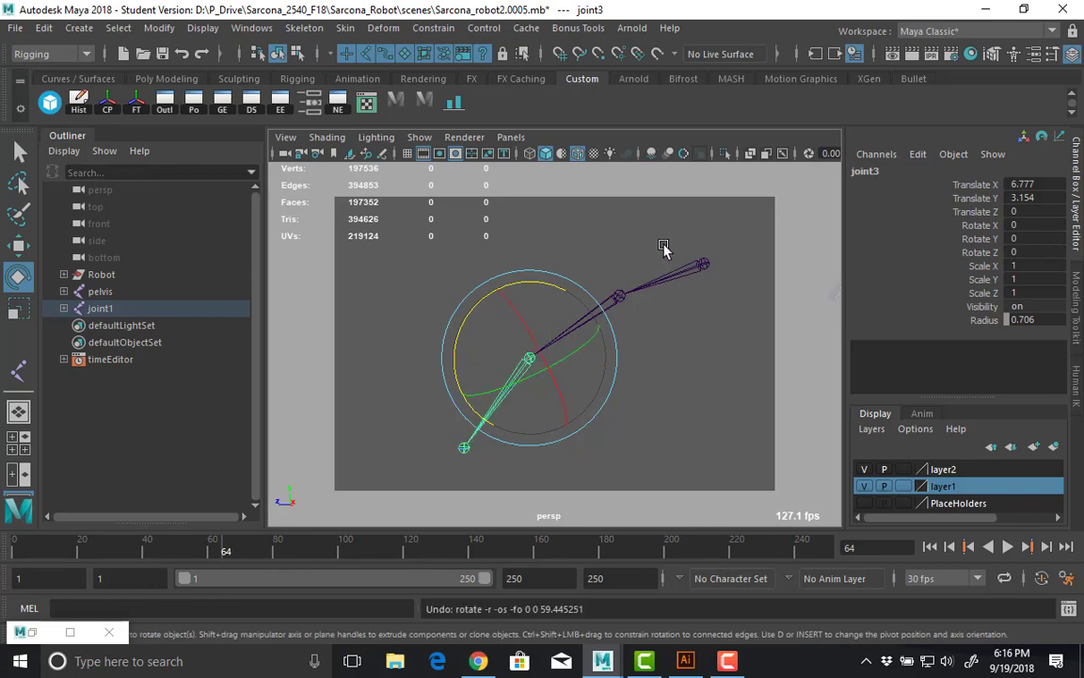
Select joint1, joint2 and joint3 together, try rotating them simultaneously about Z in both directions, and undo both rotations.
left_click(642, 286)
key("q")
left_click_drag(616, 274, 577, 340, "shift")
left_click_drag(508, 358, 501, 437, "shift")
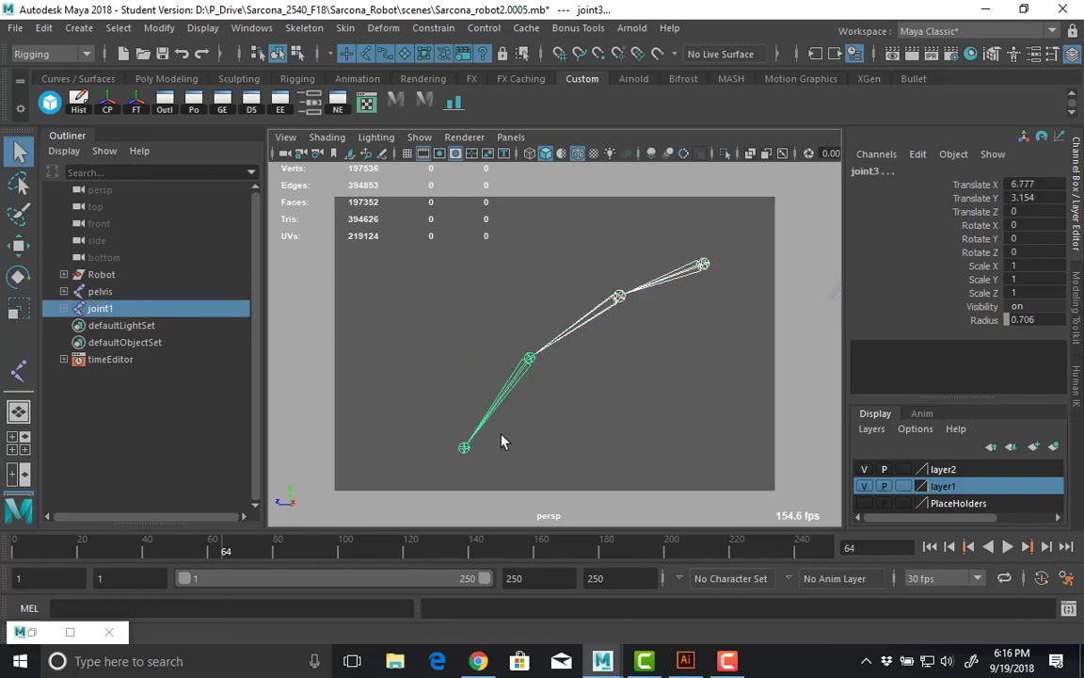
key("e")
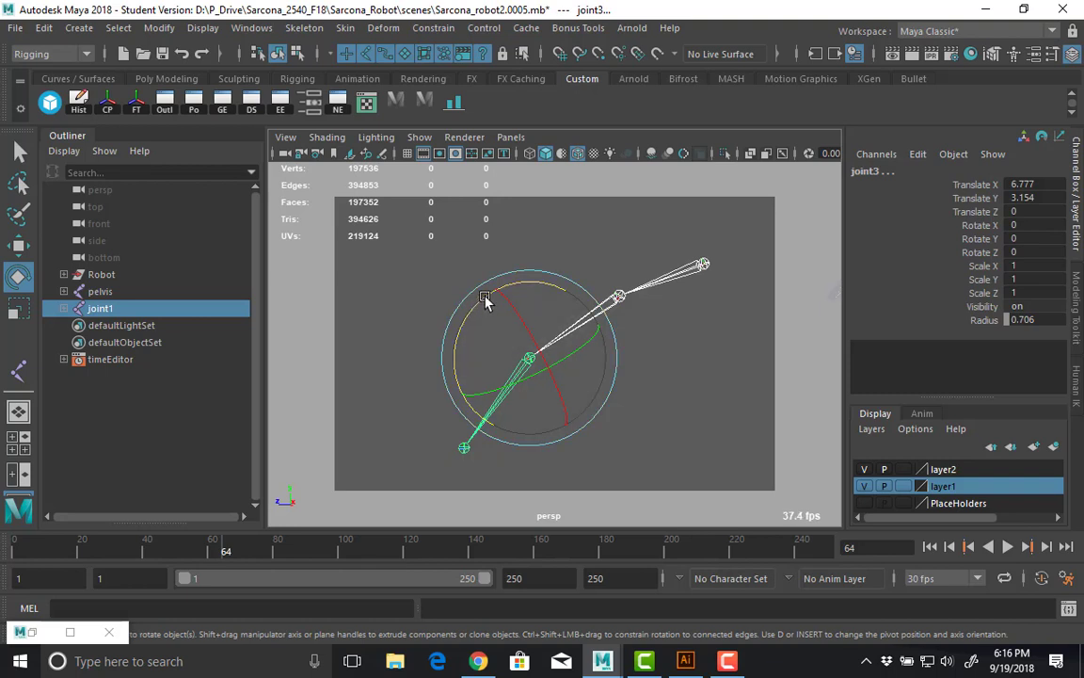
left_click_drag(475, 313, 468, 383)
right_click_drag(648, 339, 533, 305, "alt")
middle_click_drag(533, 305, 496, 370, "alt")
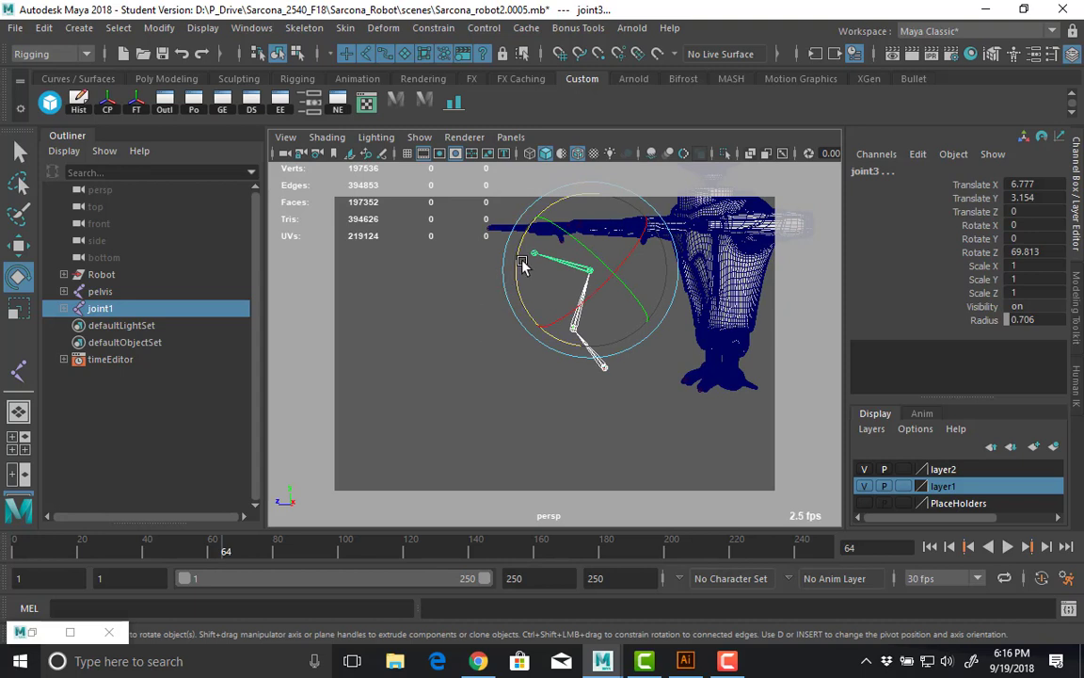
left_click_drag(521, 259, 727, 276)
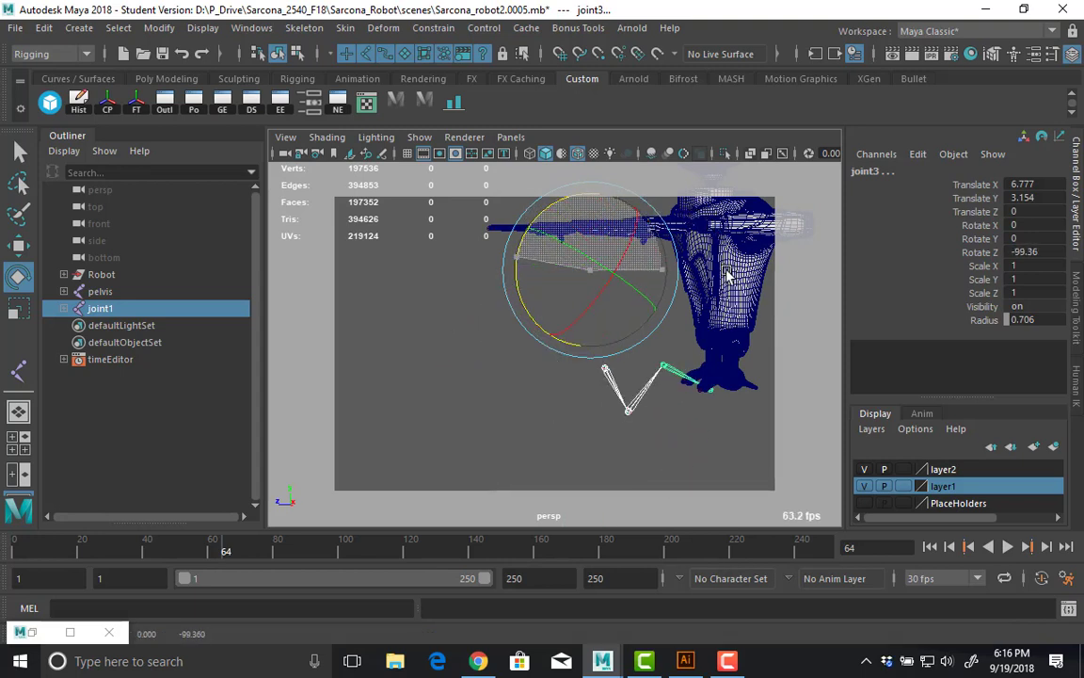
key("ctrl+z")
key("ctrl+z")
Clear the selection, try bending first joint1 and then joint2 about Z, and undo both rotations.
right_click_drag(462, 389, 562, 411, "alt")
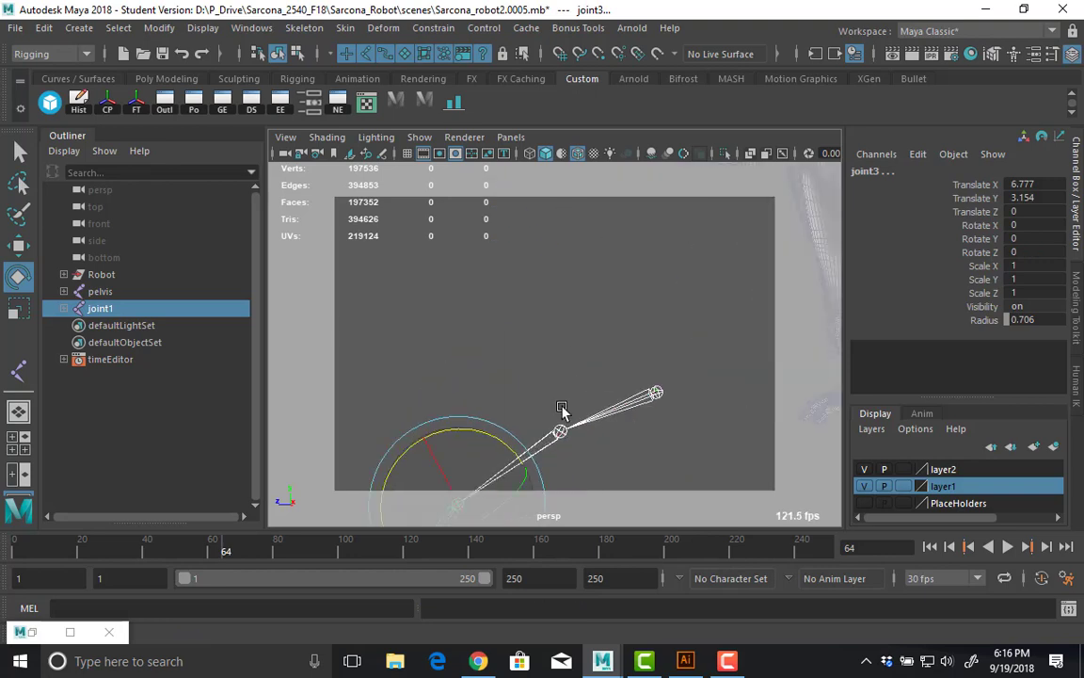
left_click_drag(562, 410, 598, 346, "alt")
left_click(318, 199)
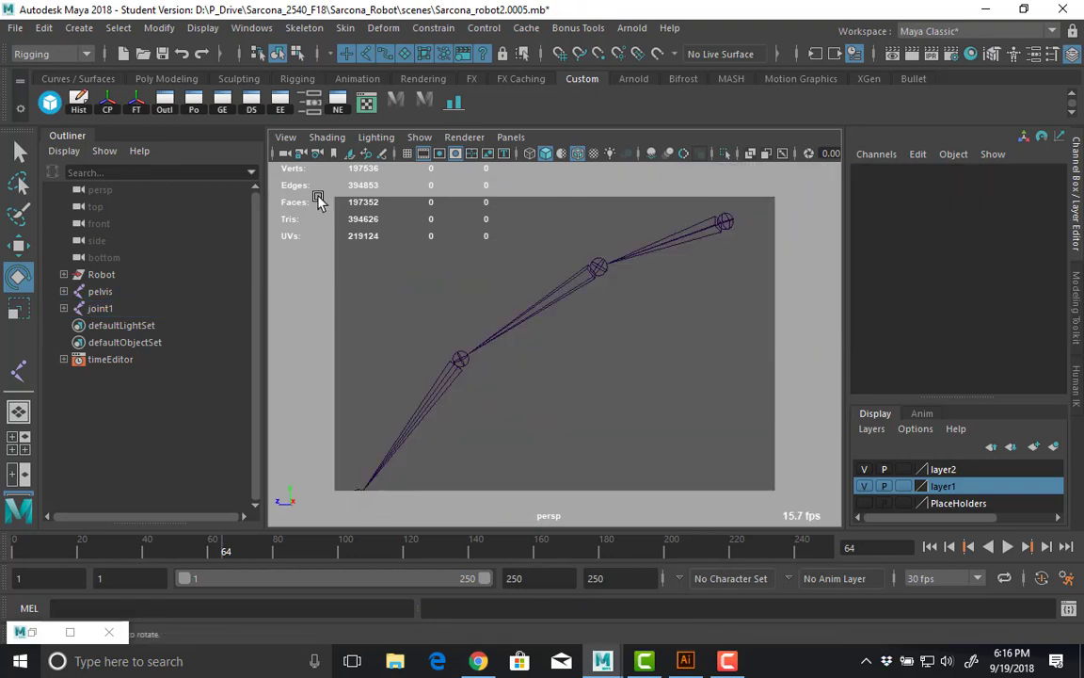
key("F8")
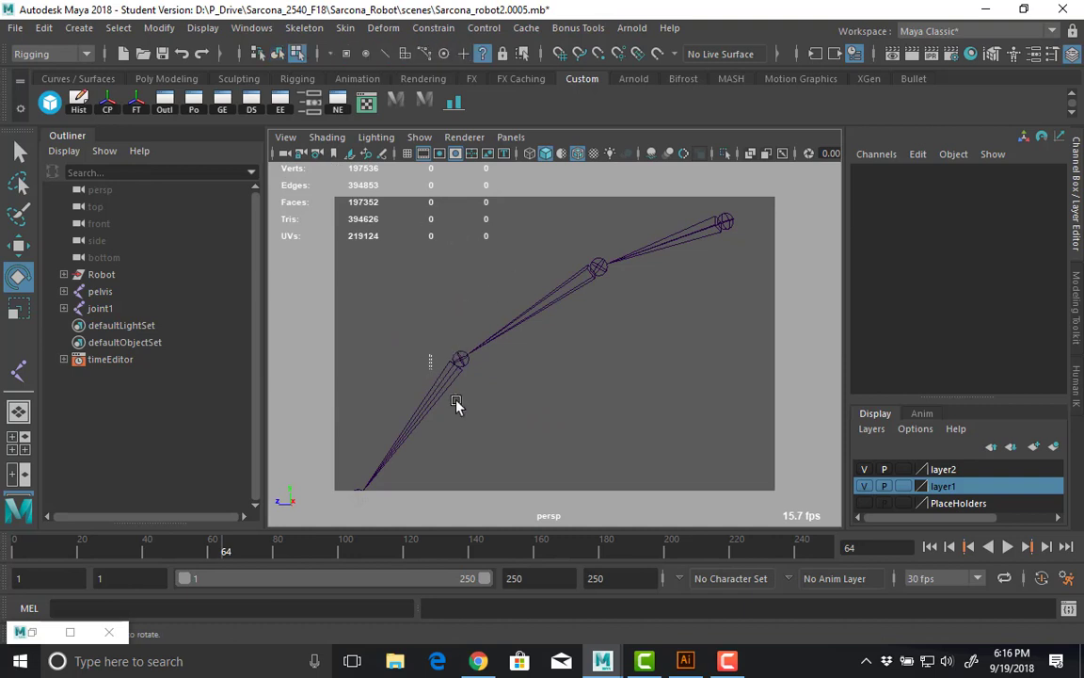
key("F8")
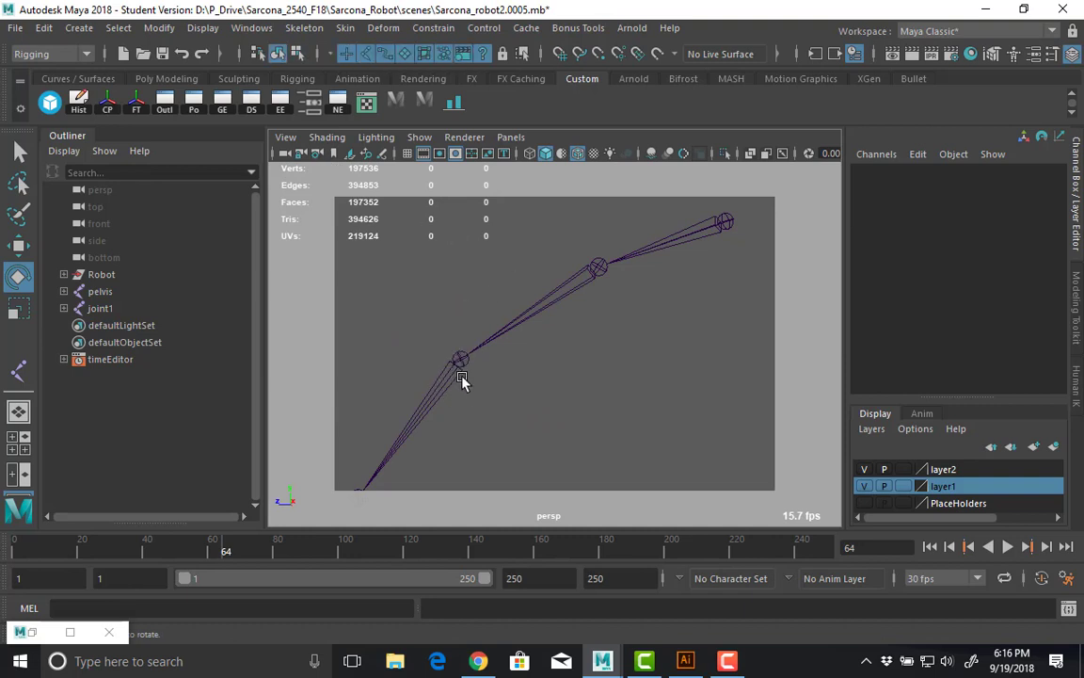
left_click(460, 373)
left_click(653, 251)
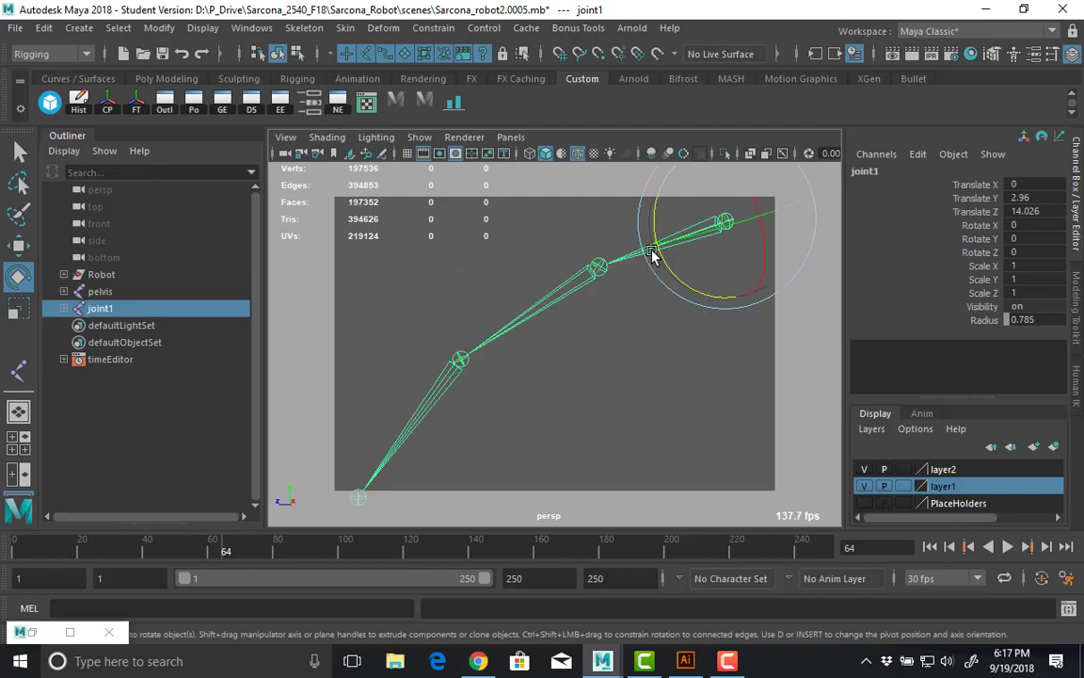
left_click_drag(657, 218, 815, 261)
key("ctrl+z")
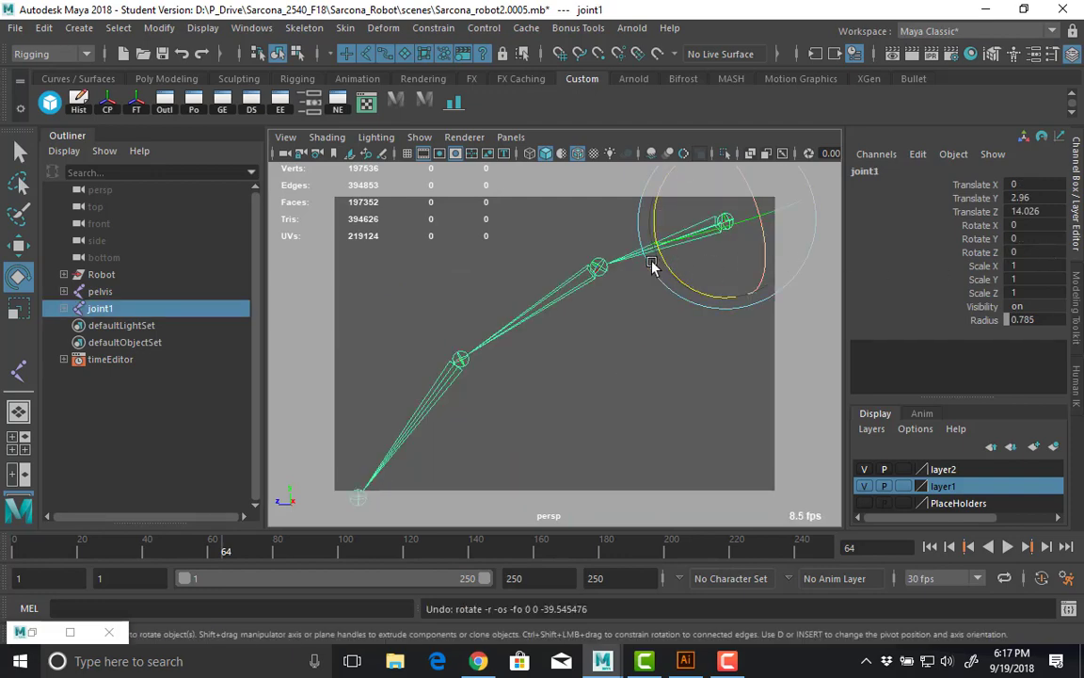
left_click(593, 271)
left_click_drag(527, 254, 491, 282)
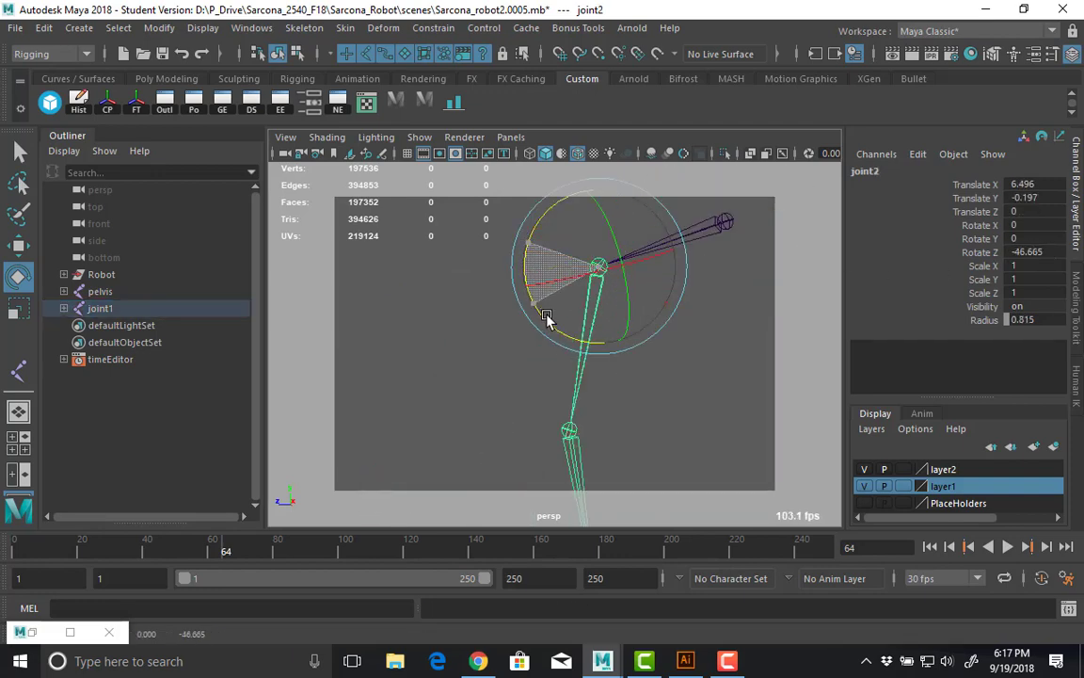
key("ctrl+z")
Try rotating joint3's local rotation axis about Z in component selection mode and undo it.
middle_click_drag(491, 392, 753, 282, "alt")
key("Down")
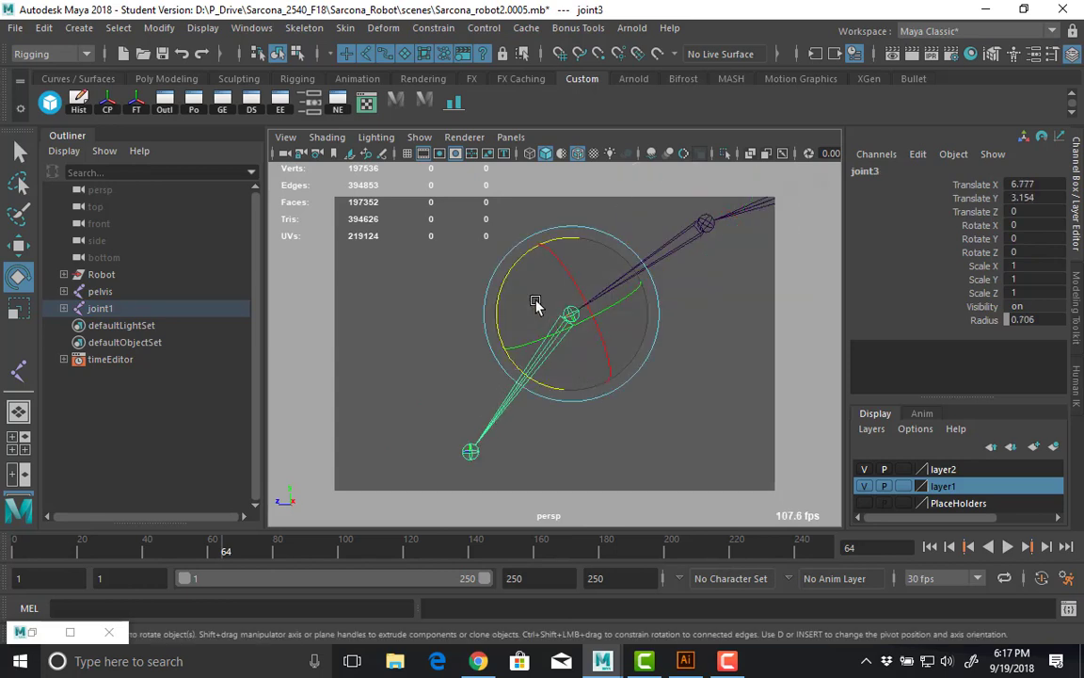
key("F8")
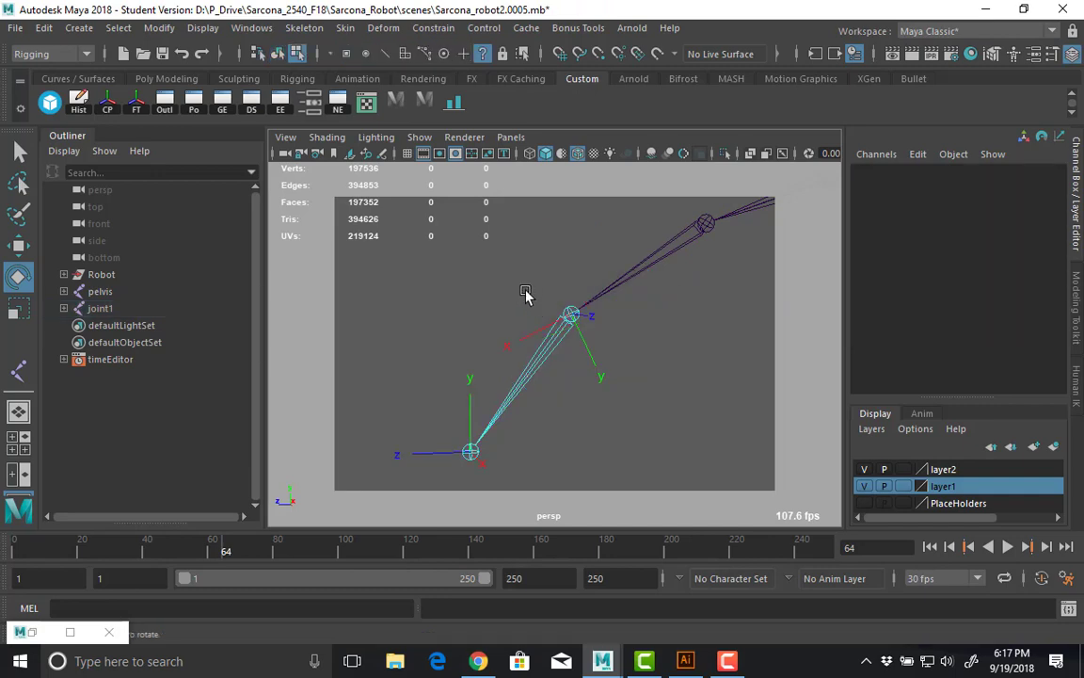
left_click_drag(526, 295, 598, 337)
key("f")
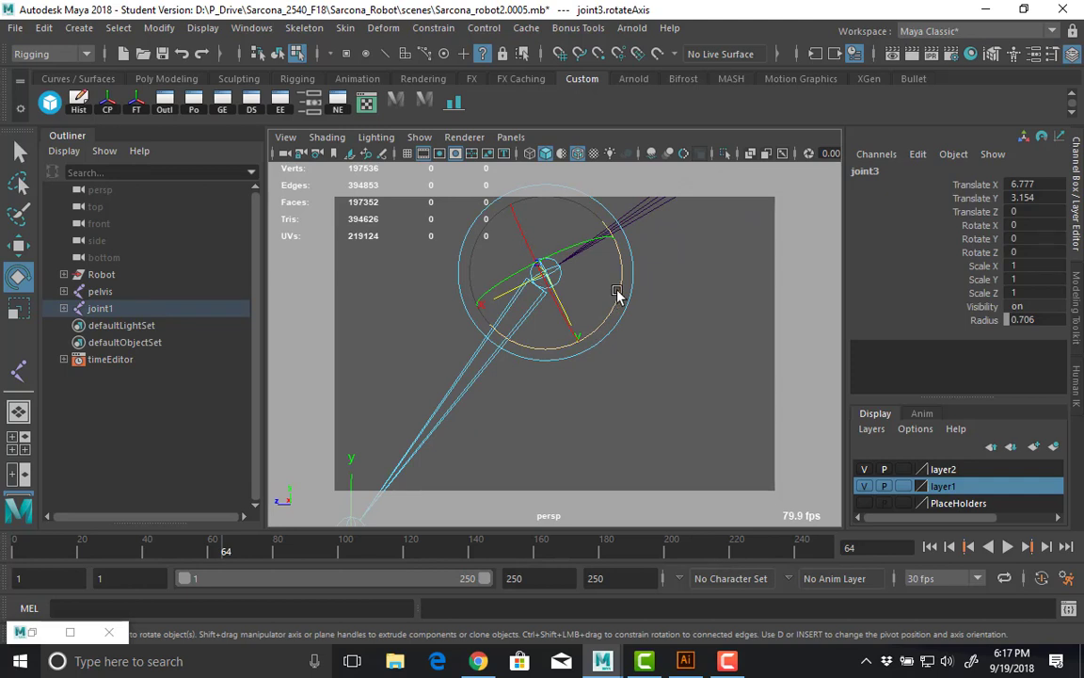
left_click_drag(619, 296, 473, 278)
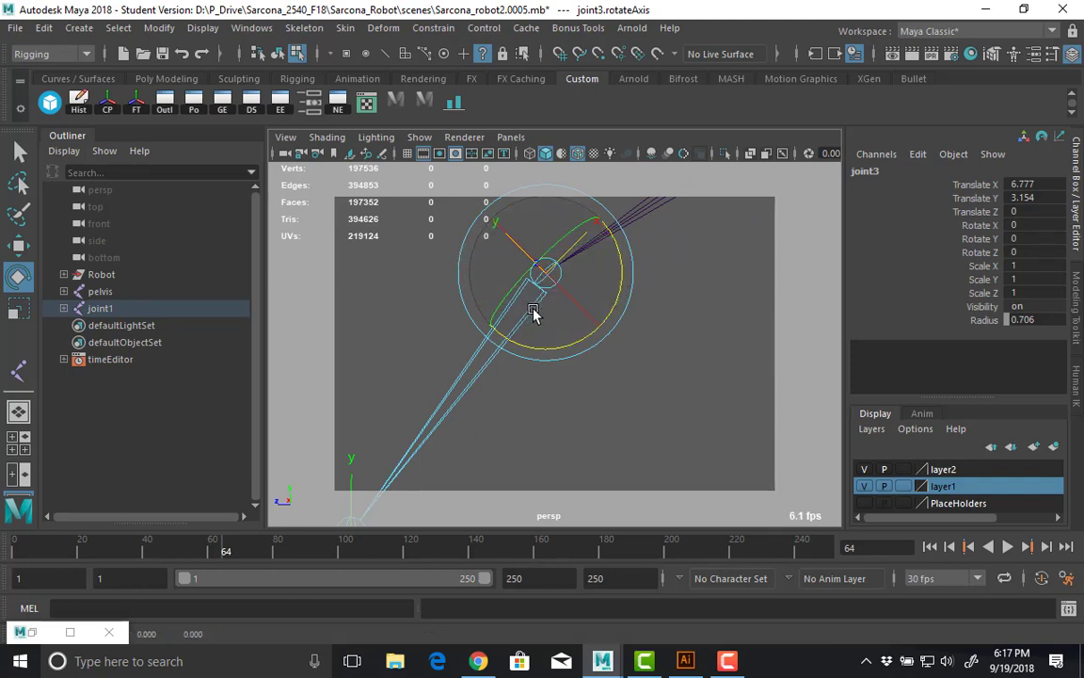
key("ctrl+z")
Select the upper joints up to joint1 and display the chain's local rotation axes in component selection mode.
middle_click_drag(684, 271, 639, 335, "alt")
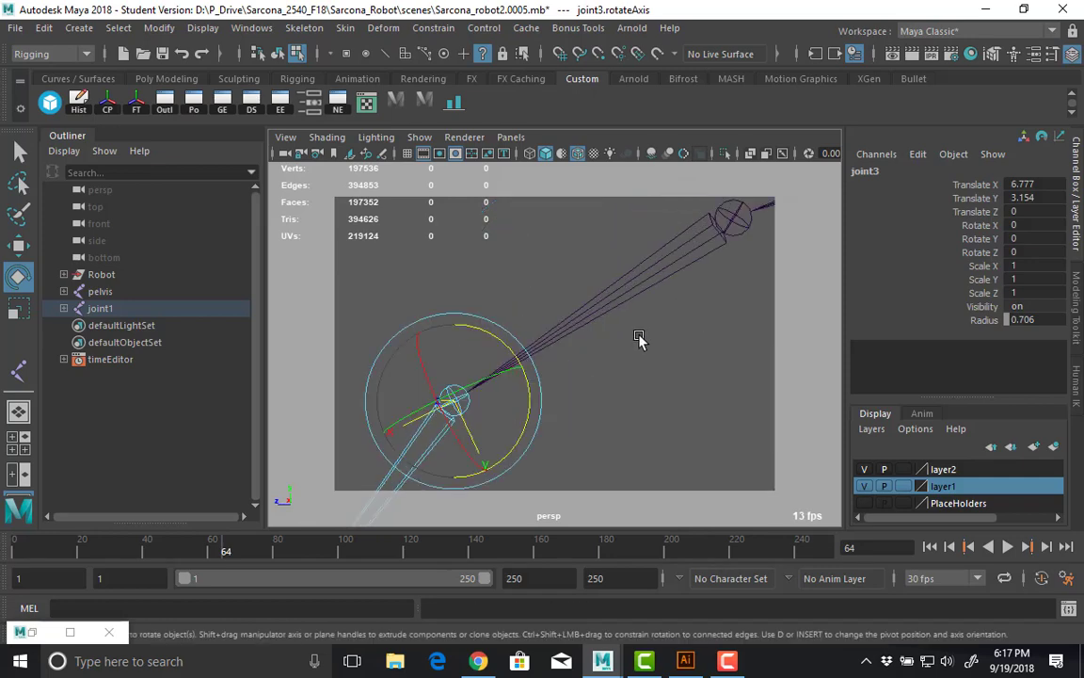
key("F8")
left_click(617, 302)
scroll(617, 302, "down", 3)
middle_click_drag(757, 267, 636, 315, "alt")
left_click_drag(686, 250, 699, 300)
key("F8")
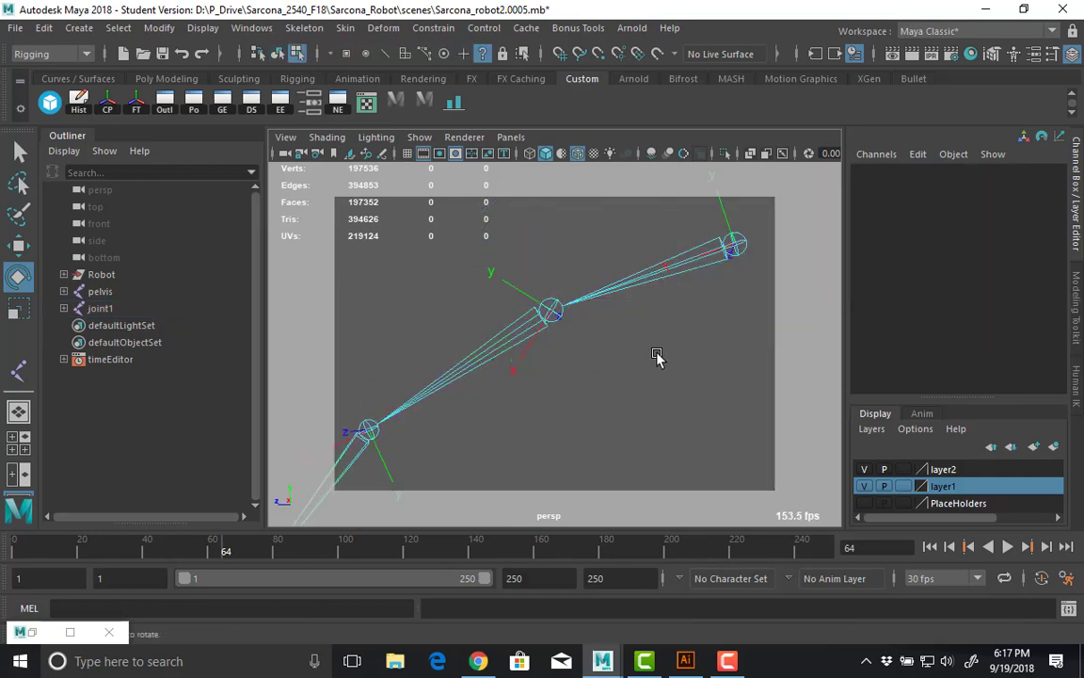
Compare the Z axis directions along the chain, selecting the local rotation axes of joint1 and joint3.
middle_click_drag(657, 358, 661, 424, "alt")
left_click_drag(721, 350, 674, 263, "alt")
key("q")
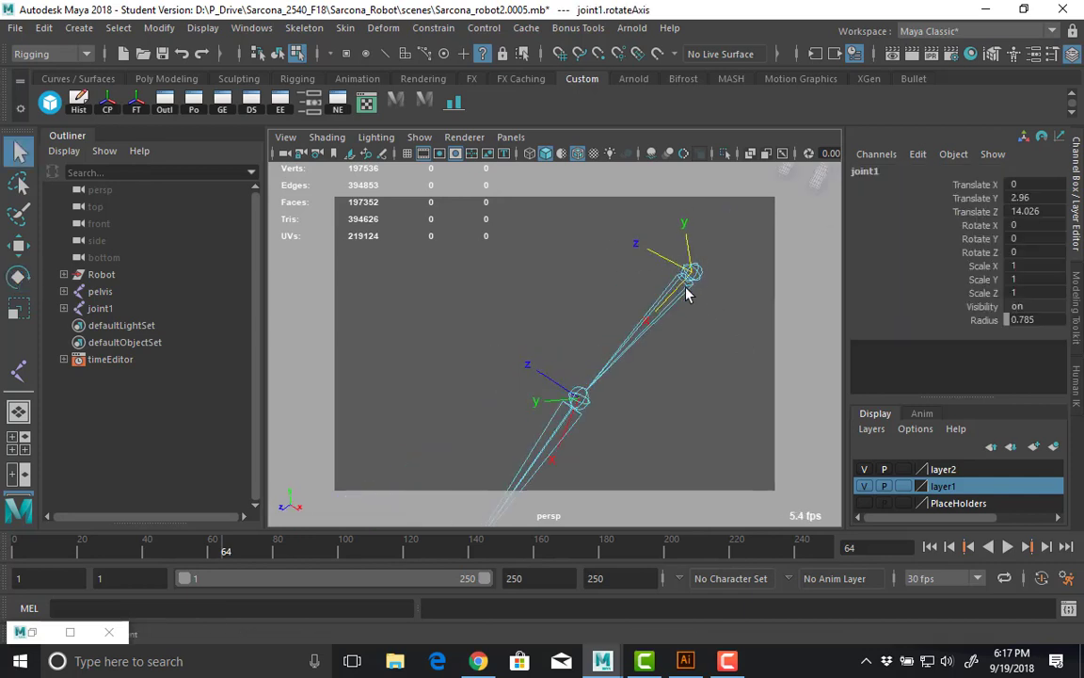
left_click_drag(591, 323, 561, 299, "alt")
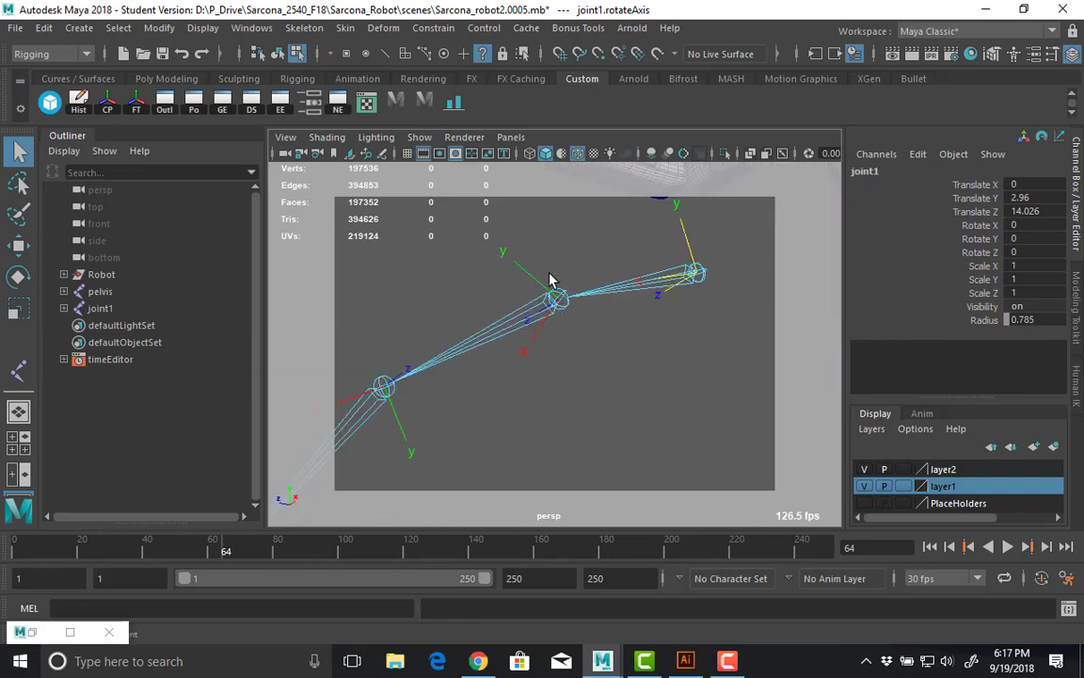
left_click_drag(530, 378, 562, 313, "alt")
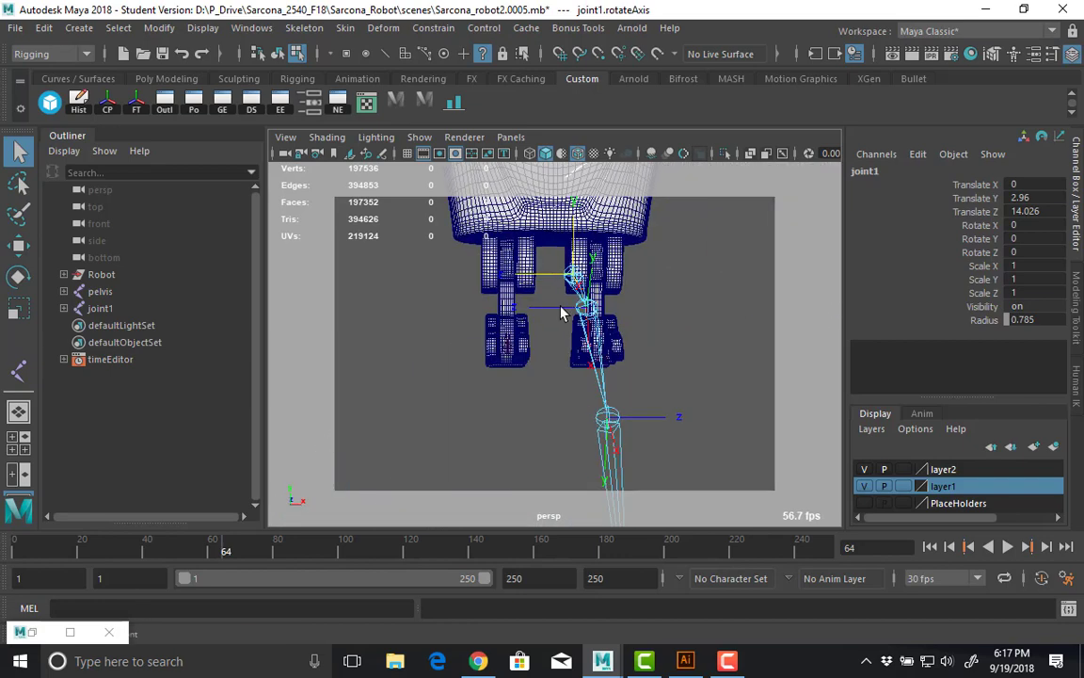
left_click_drag(592, 389, 534, 378, "alt")
left_click(498, 467)
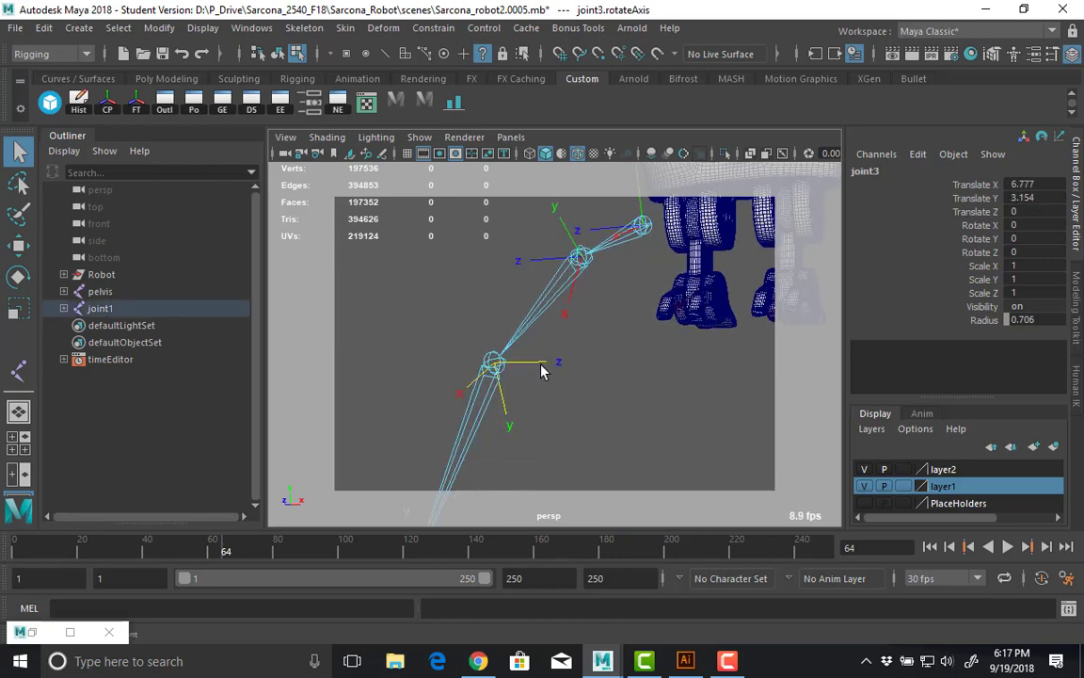
Return to object selection mode, reset the Orient Joint options to defaults, and reorient the selected joint chain.
key("e")
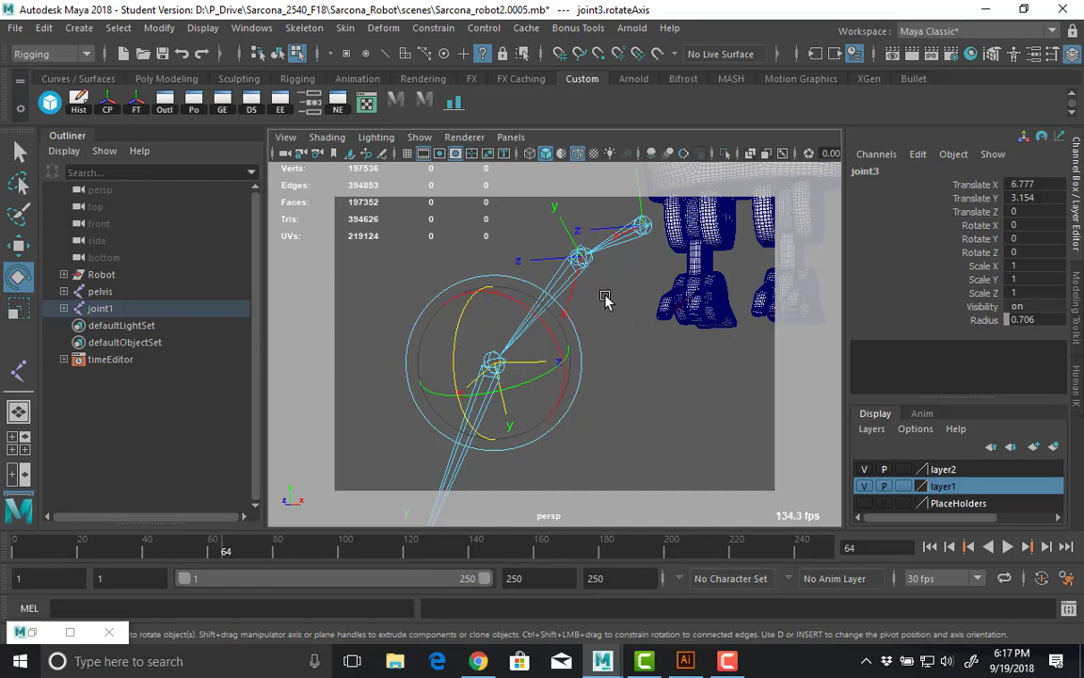
left_click_drag(607, 301, 588, 334, "alt")
middle_click_drag(588, 335, 580, 368, "alt")
key("F8")
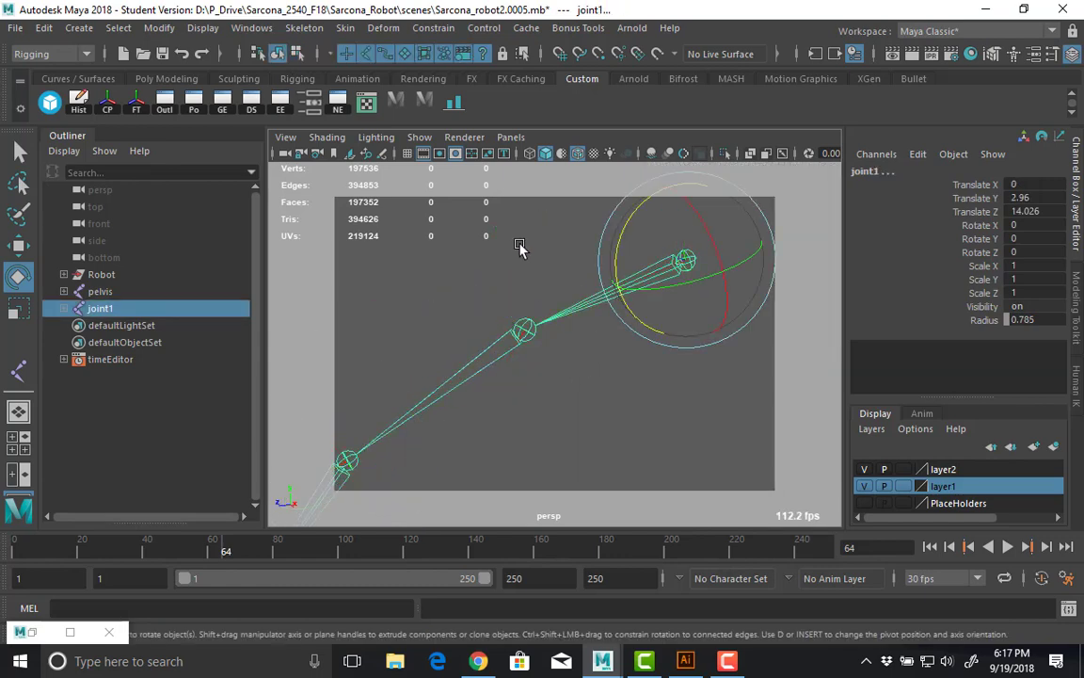
left_click(304, 27)
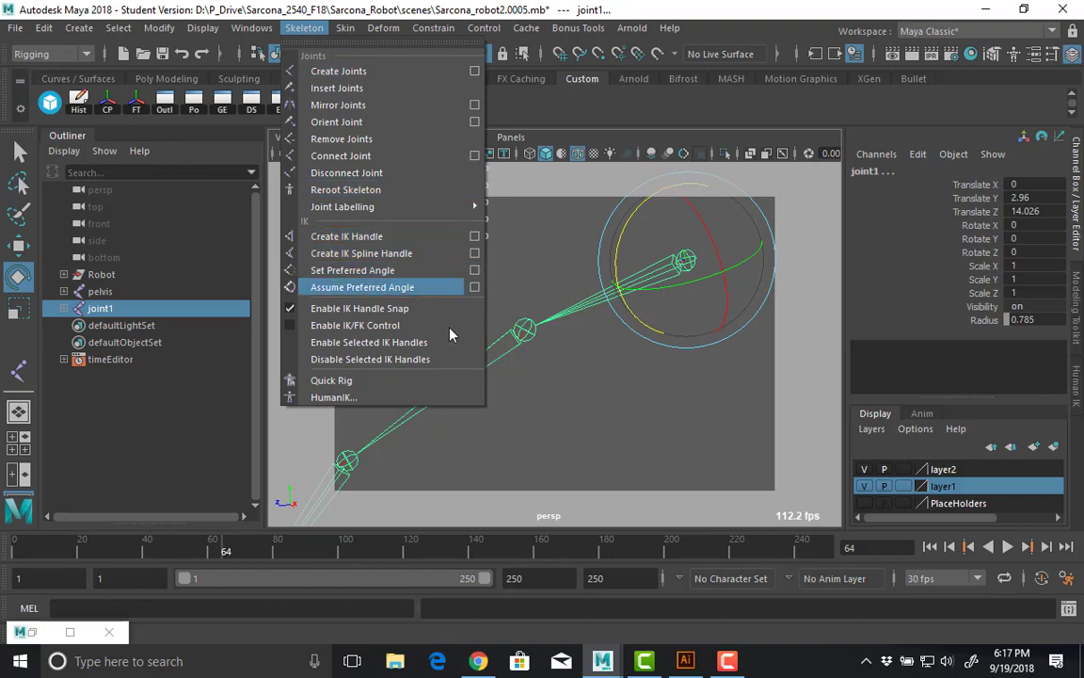
left_click(474, 121)
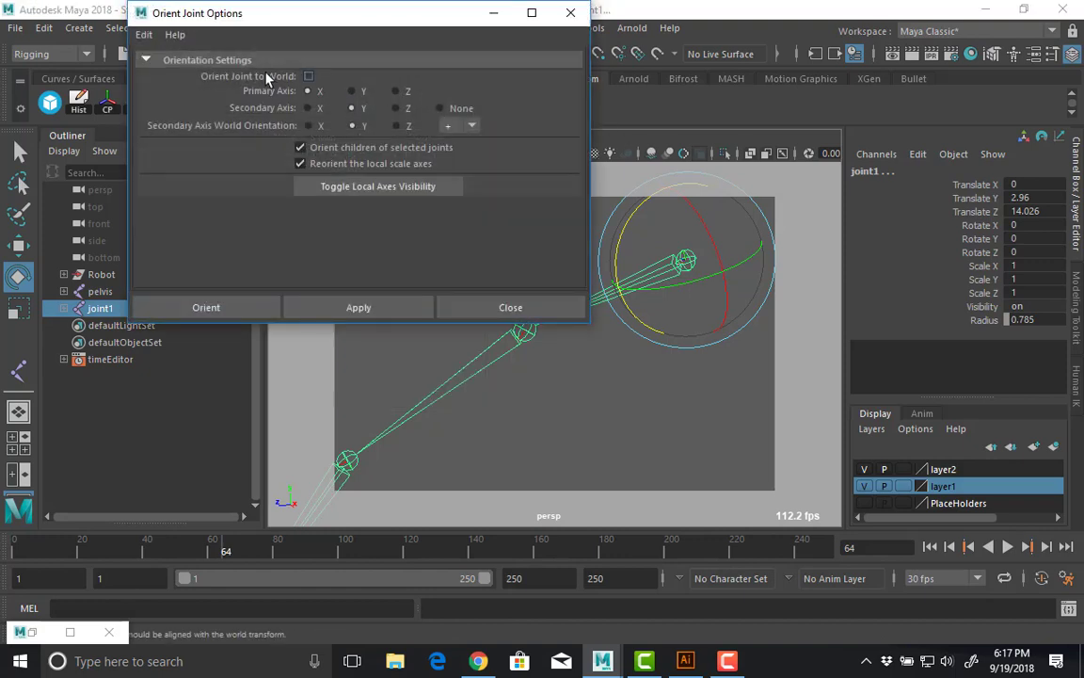
left_click(143, 35)
left_click(151, 69)
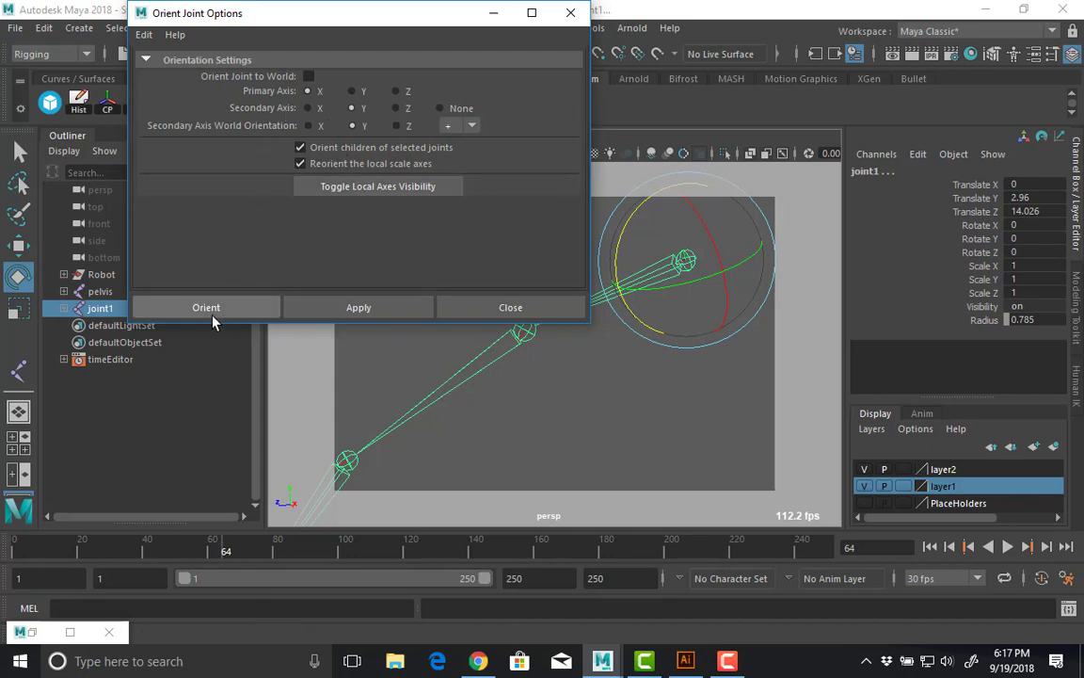
double_click(213, 311)
Examine the reoriented chain's local rotation axes in component selection mode, checking joint1, joint2 and joint3 in turn.
left_click(607, 281)
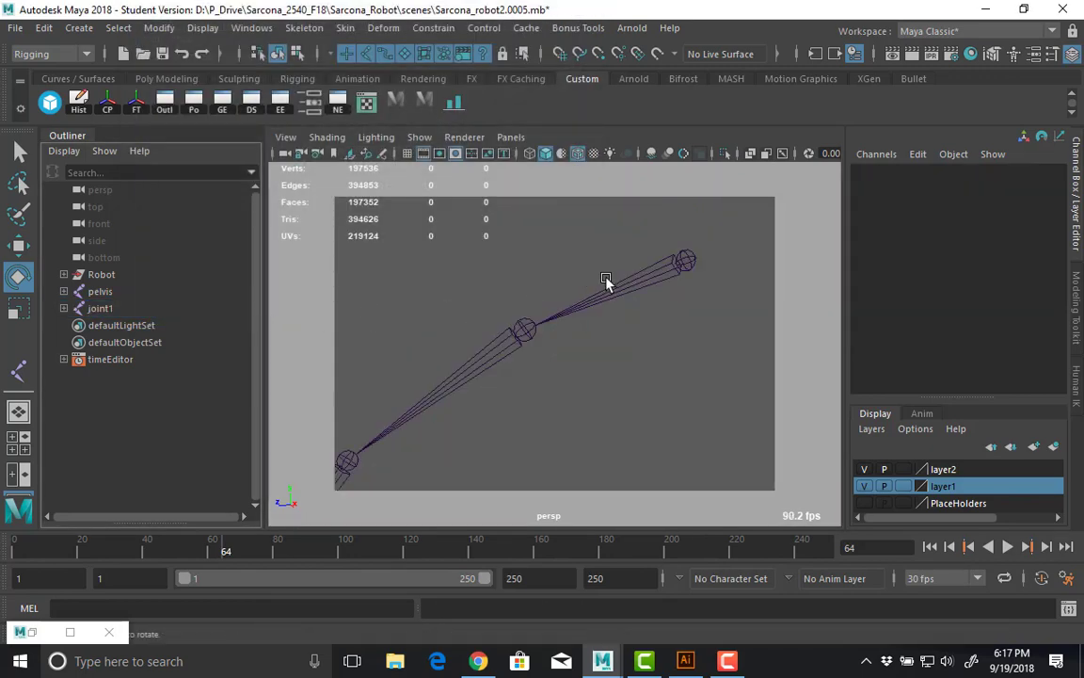
left_click_drag(607, 280, 698, 306)
left_click(701, 309)
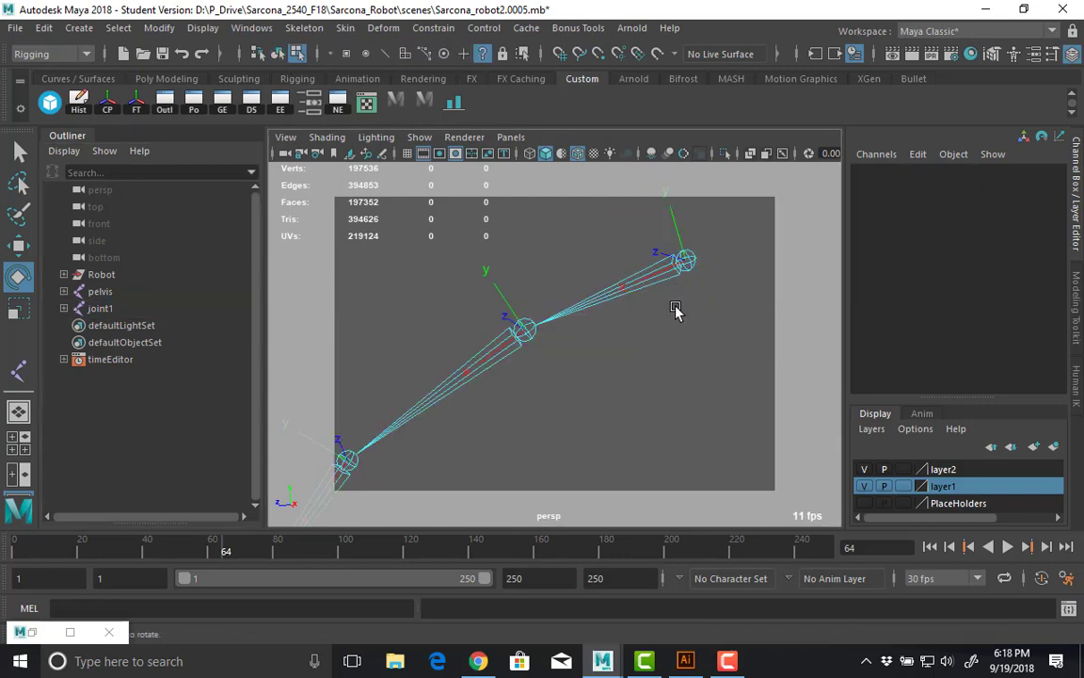
right_click_drag(676, 309, 639, 312, "alt")
left_click_drag(639, 313, 632, 287, "alt")
left_click_drag(622, 234, 696, 339)
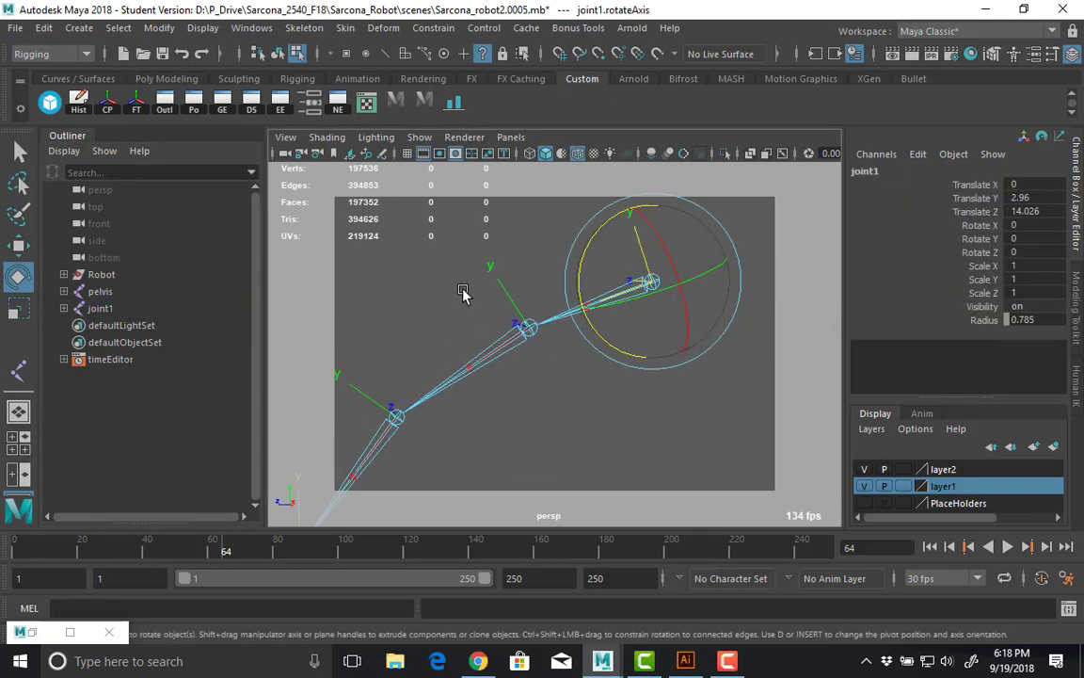
left_click_drag(463, 290, 542, 359)
left_click_drag(365, 383, 423, 442)
left_click_drag(496, 419, 580, 411, "alt")
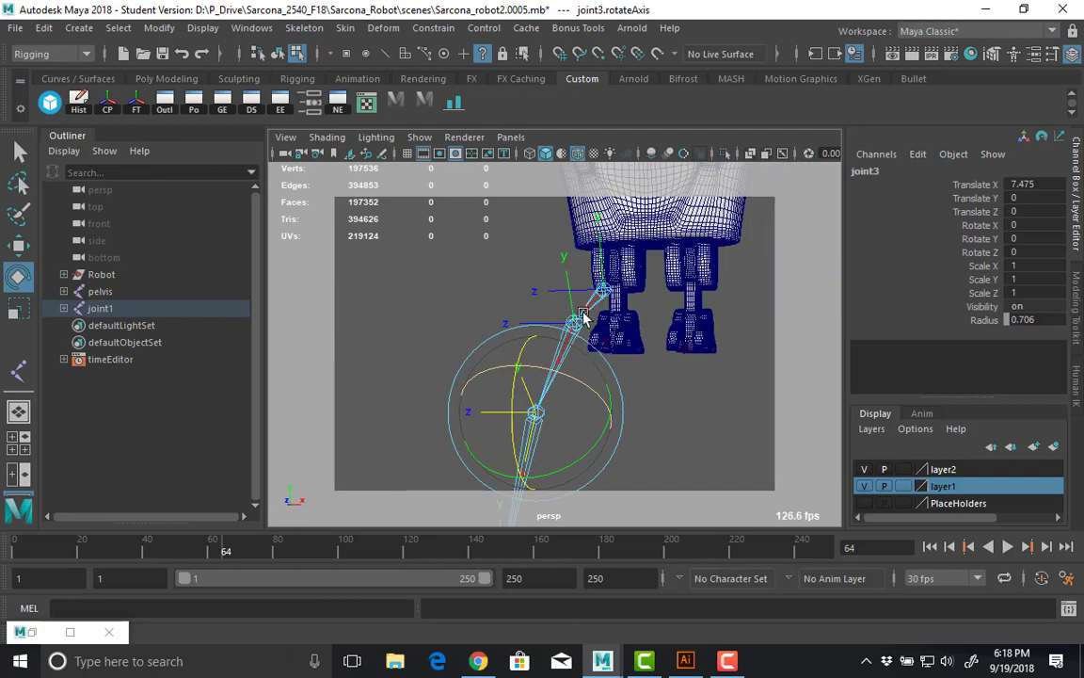
left_click_drag(489, 338, 485, 395, "alt")
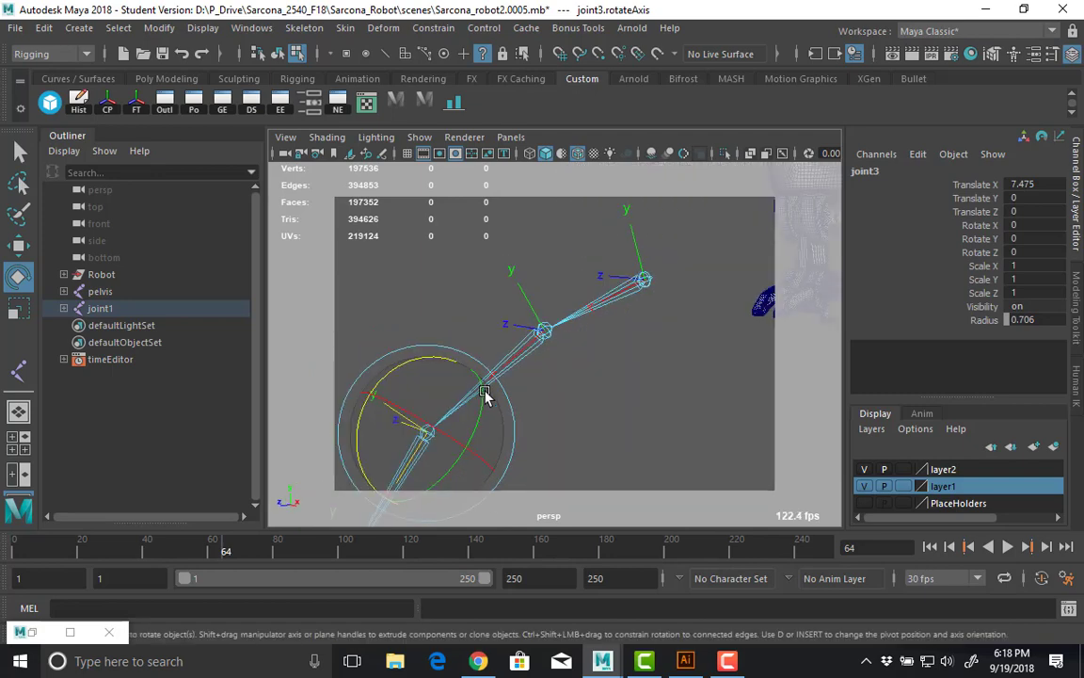
Return to object selection mode and select joint3 for rotation.
key("F8")
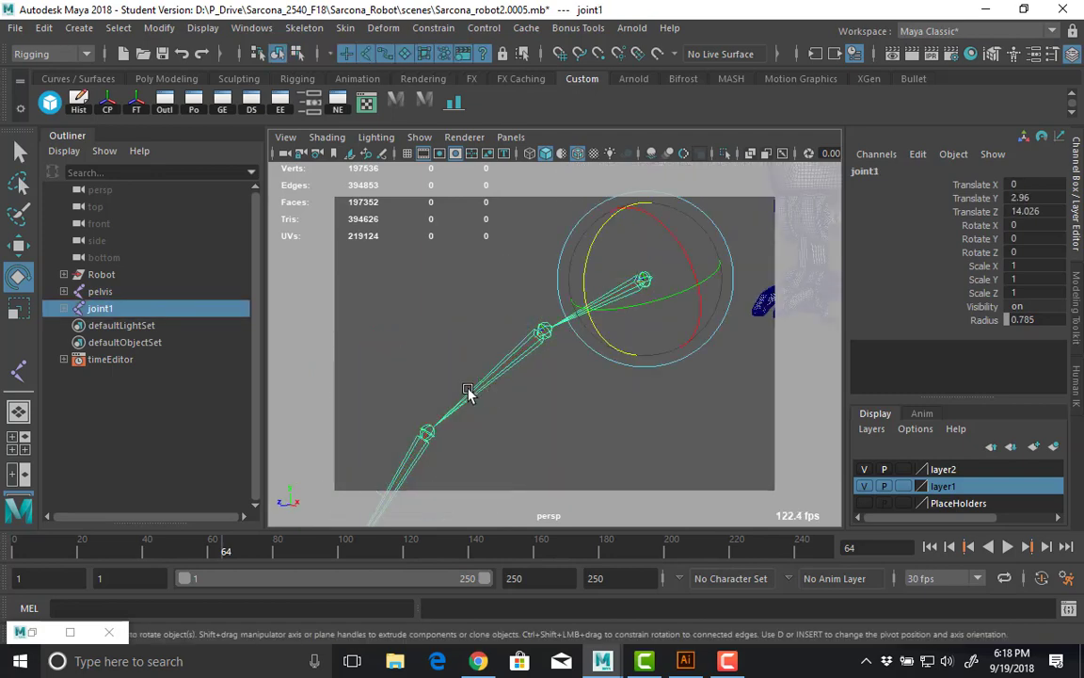
left_click(421, 452)
middle_click_drag(431, 415, 433, 381, "alt")
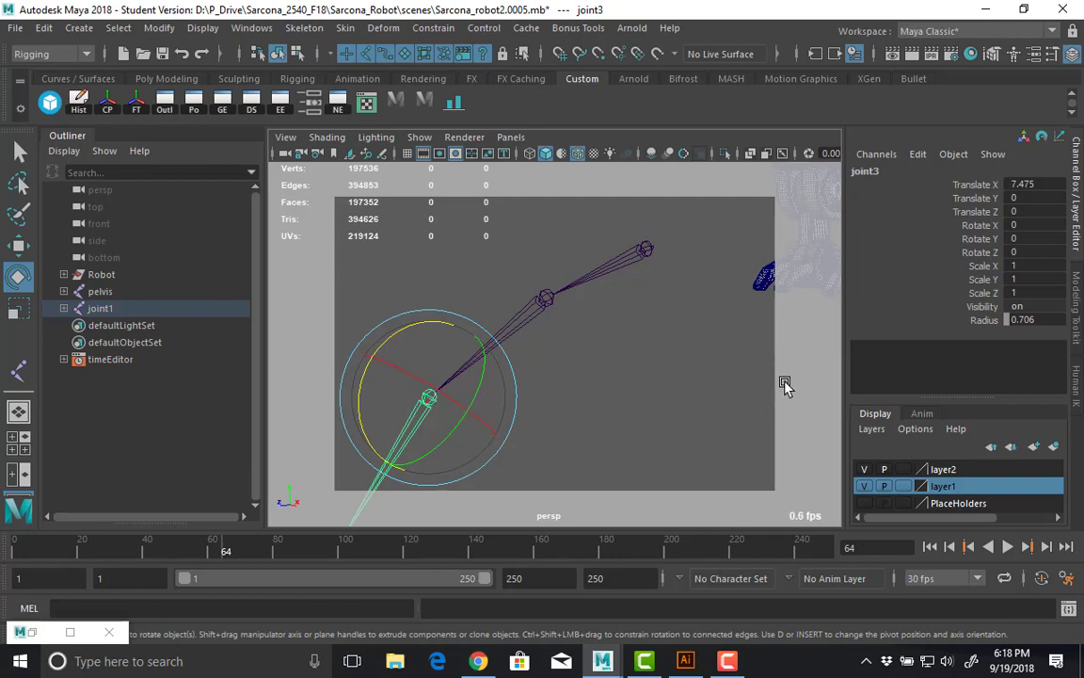
left_click_drag(636, 369, 644, 344, "alt")
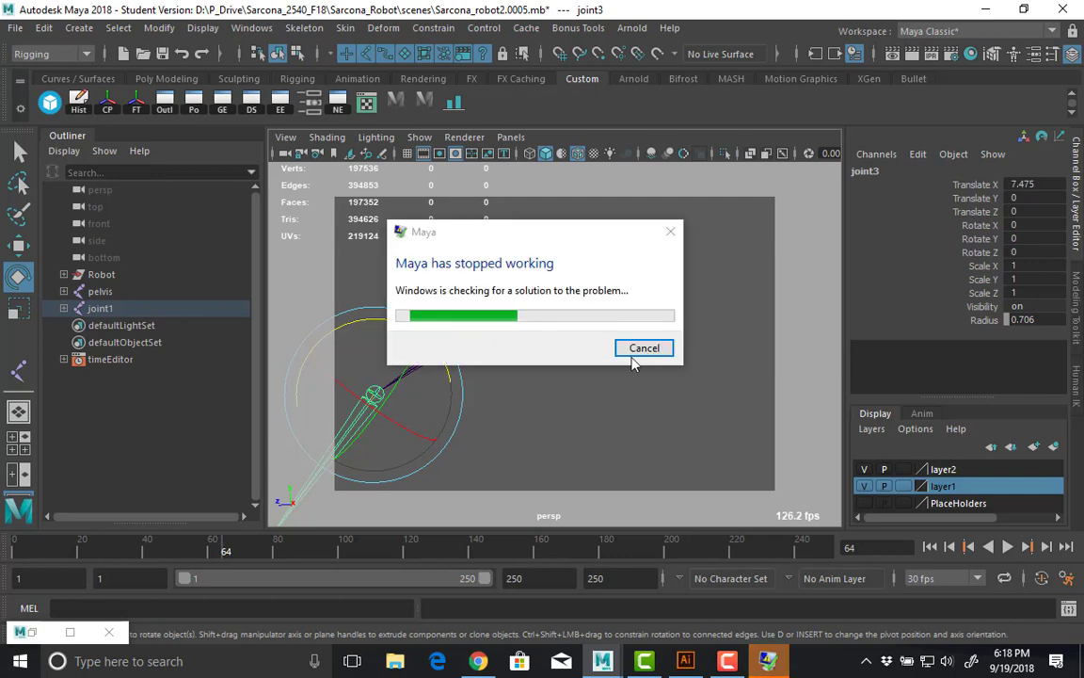
Dismiss the crash dialog, then search for Maya and launch it again.
left_click(641, 347)
key("super")
type("may")
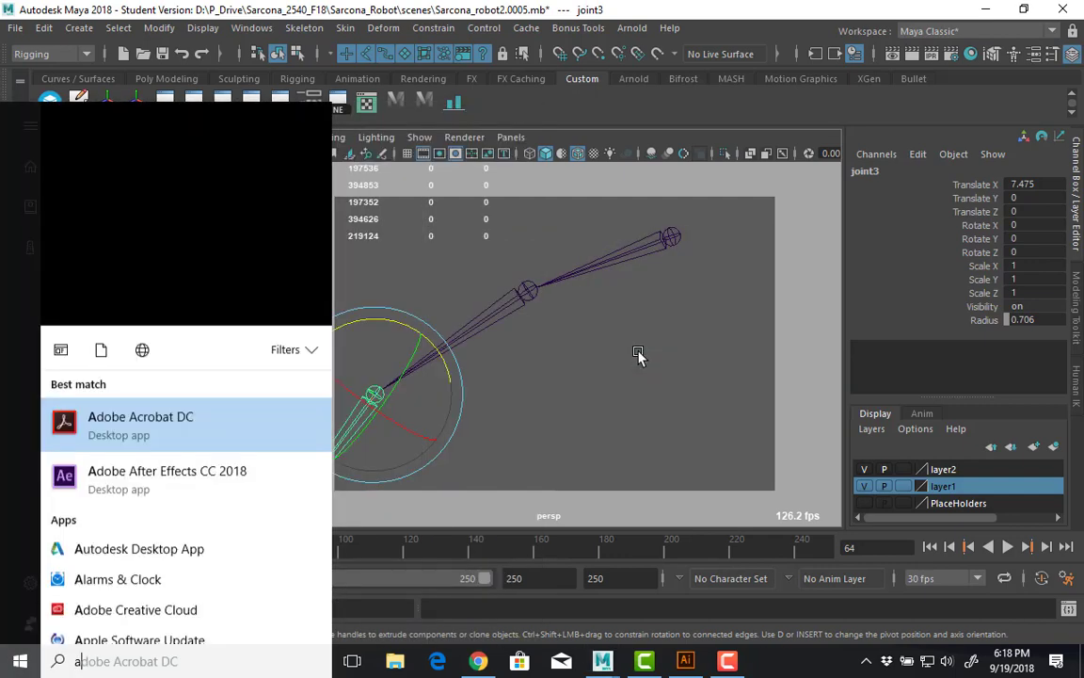
key("Return")
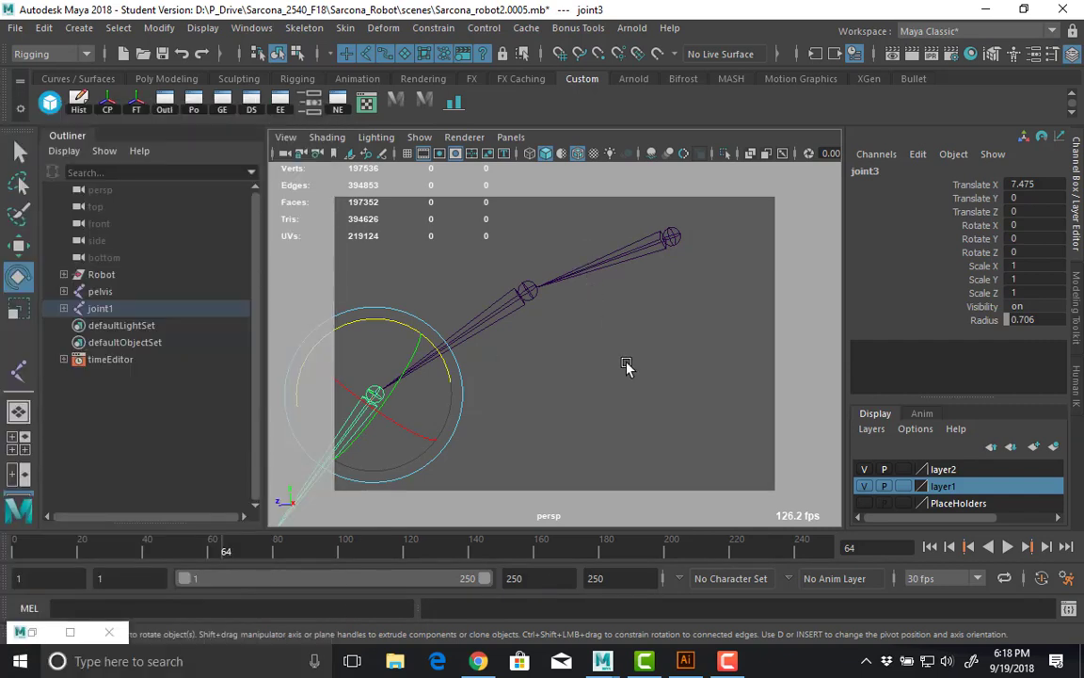
Inspect the running processes in Task Manager's details sorted by memory, then close it and minimize the browser window.
right_click(800, 661)
left_click(821, 591)
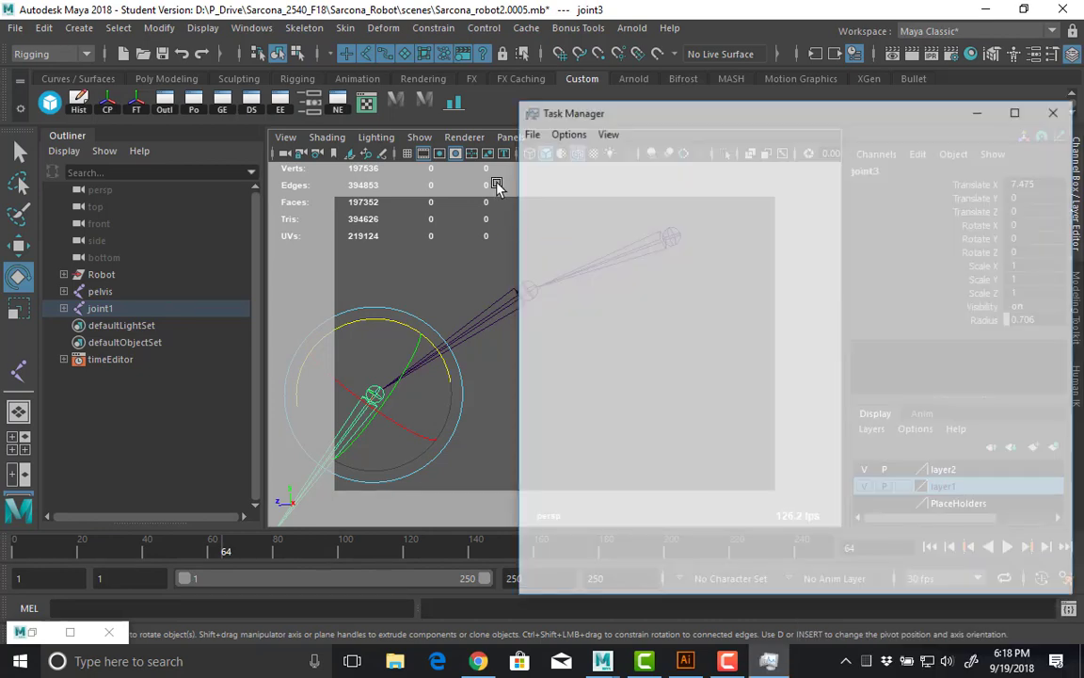
left_click_drag(705, 113, 471, 92)
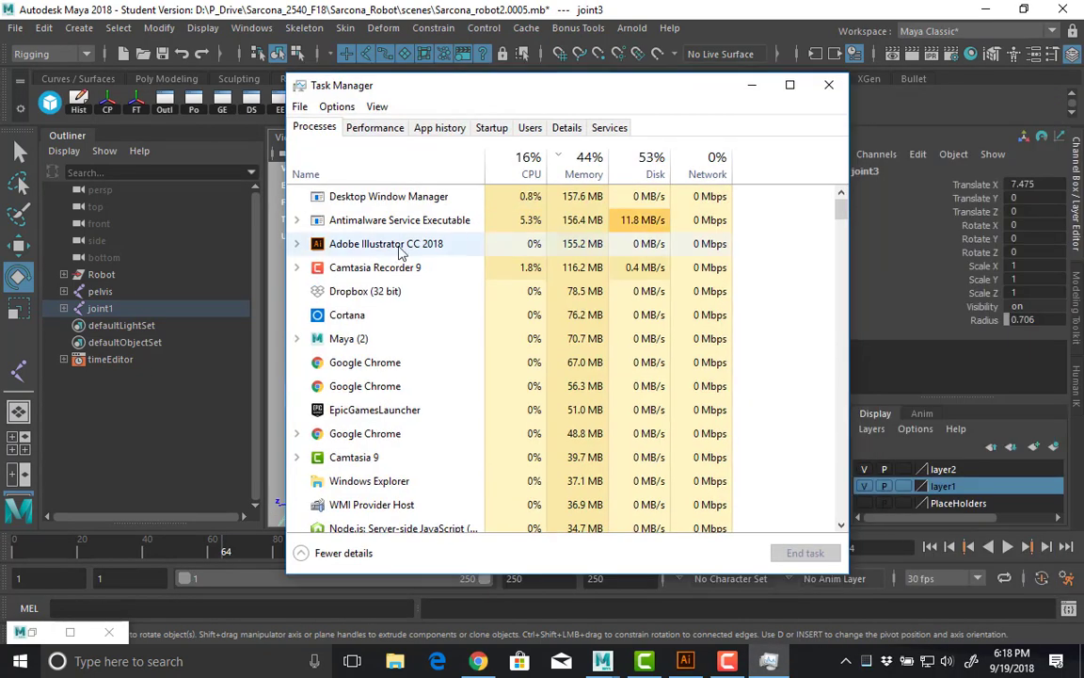
left_click(566, 128)
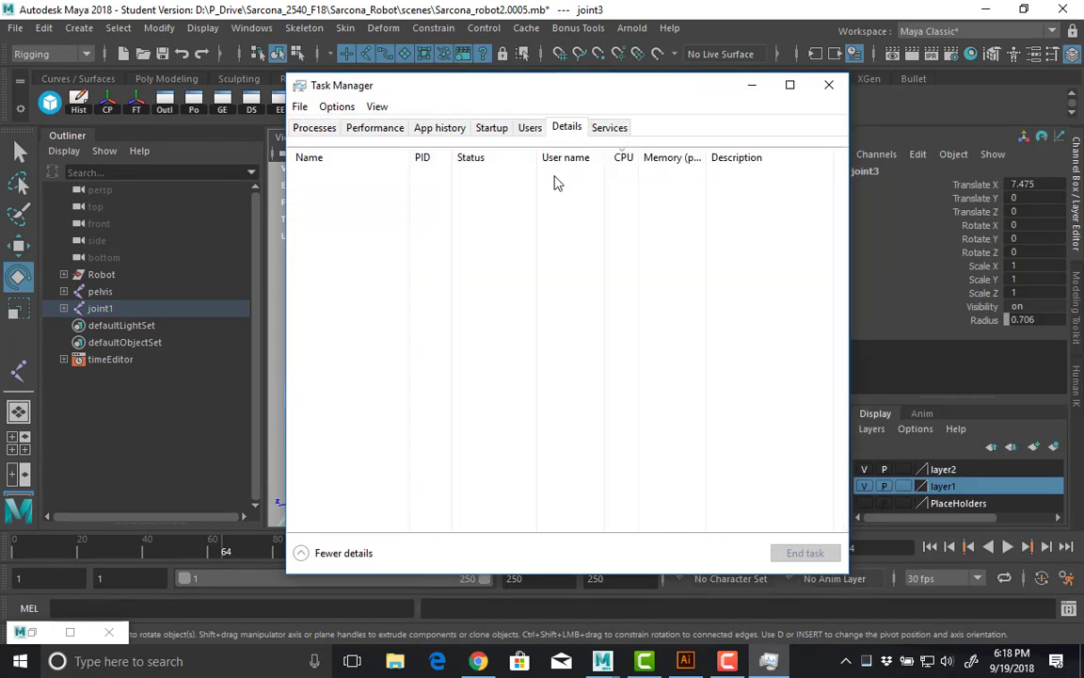
left_click(624, 160)
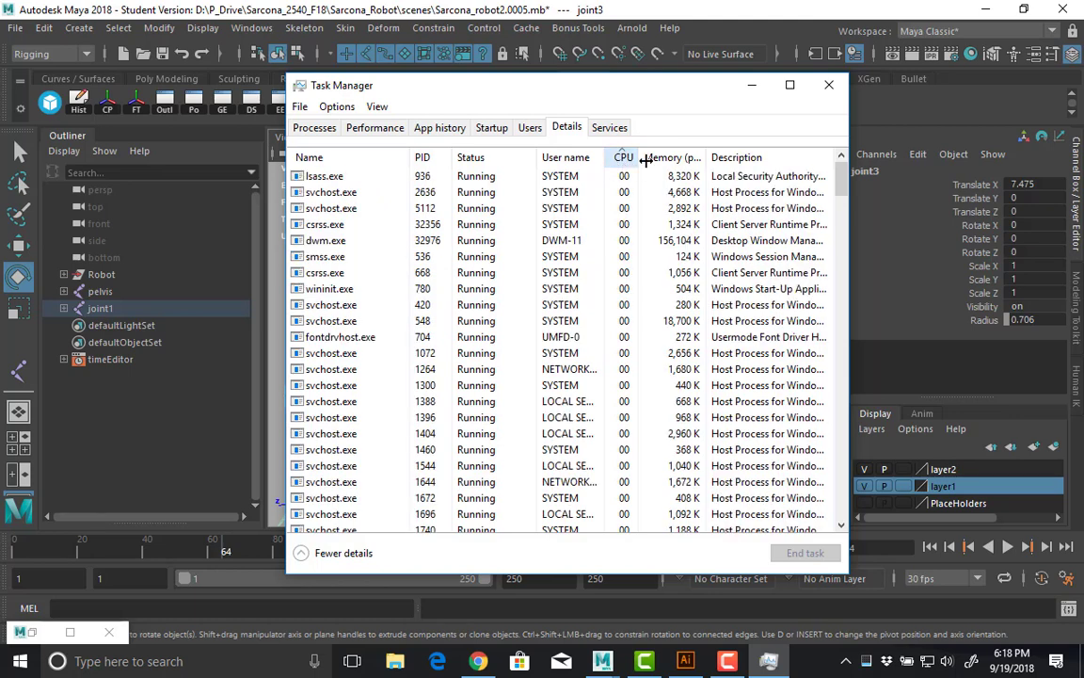
left_click(658, 157)
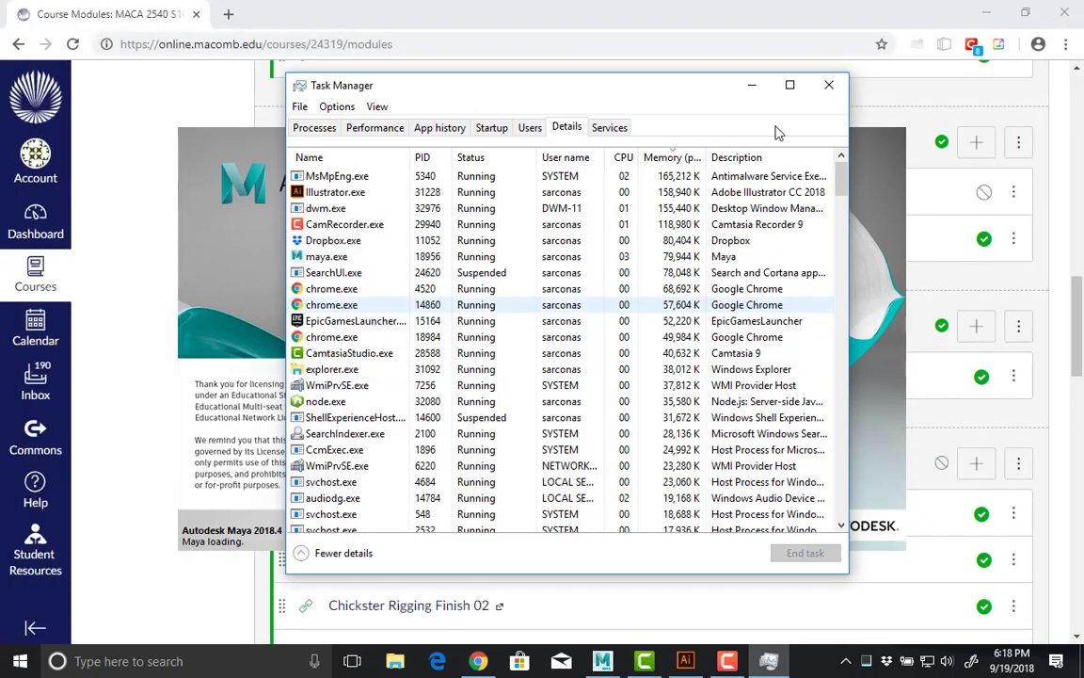
left_click(829, 90)
left_click(984, 13)
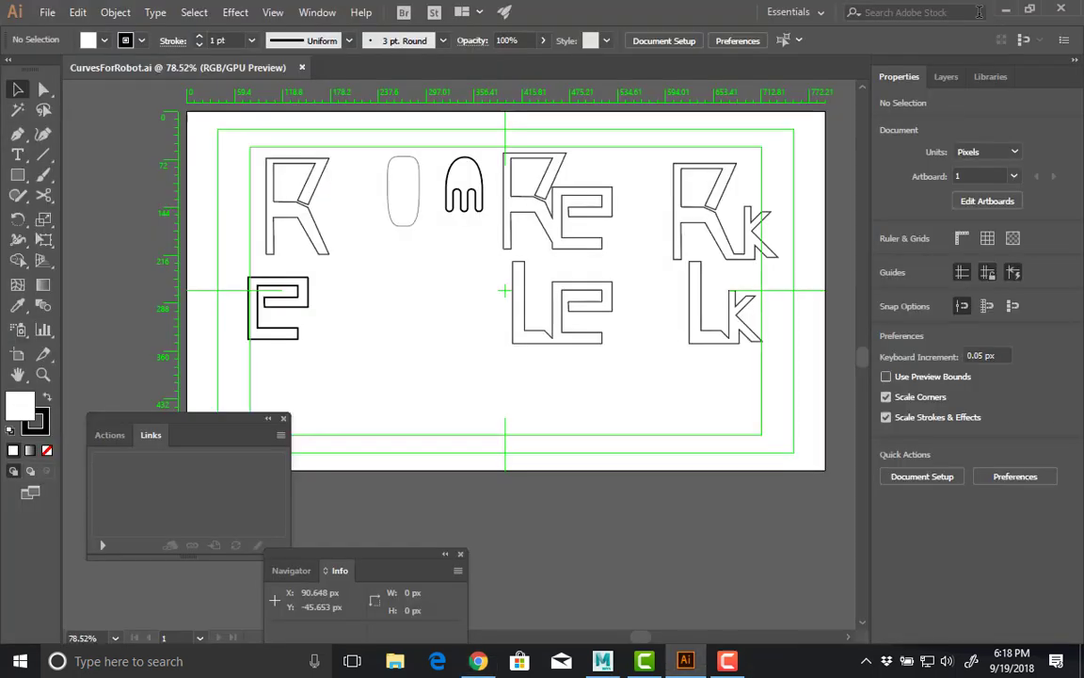
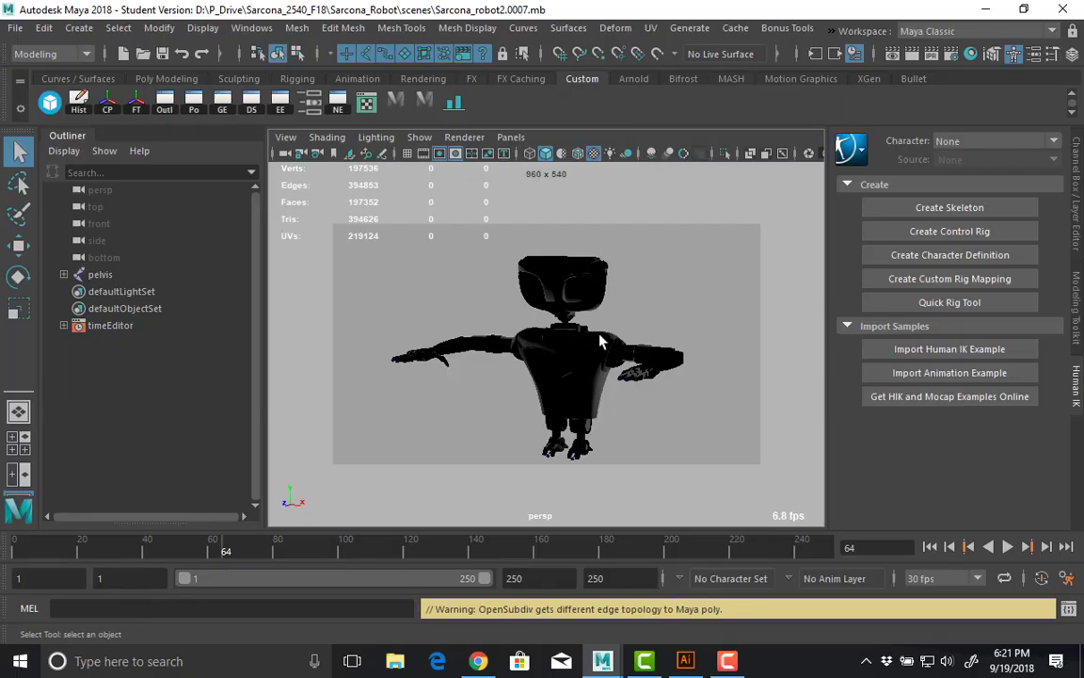
Show the robot in wireframe in the side view, with empty space beside the legs, and activate the Rigging menu set.
key("5")
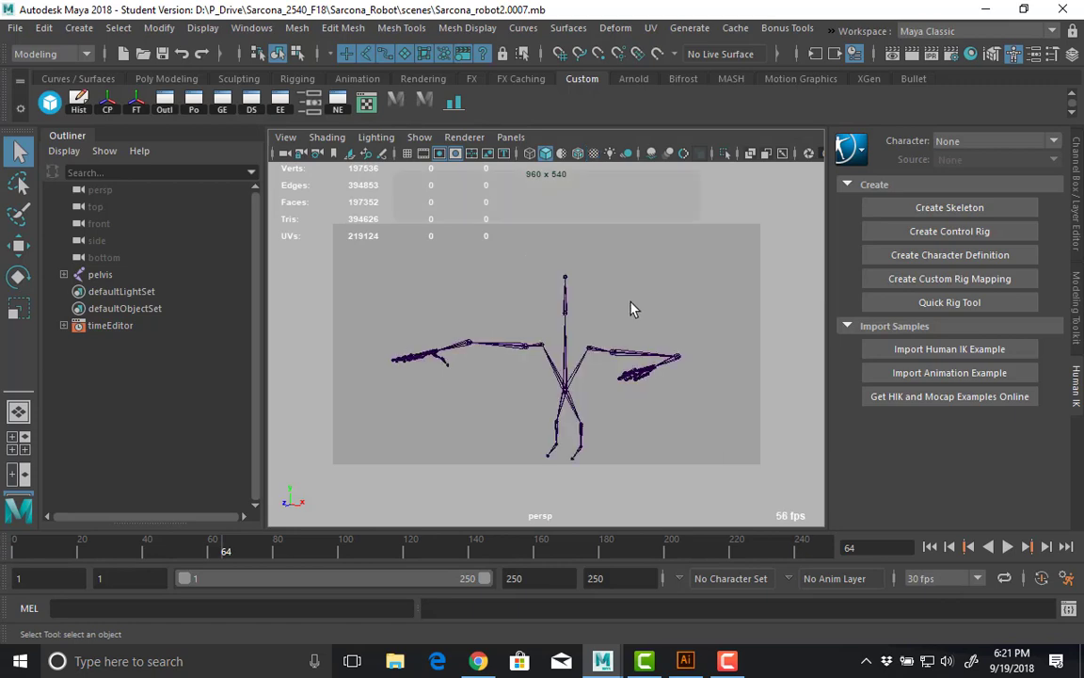
scroll(555, 285, "up", 3)
key("4")
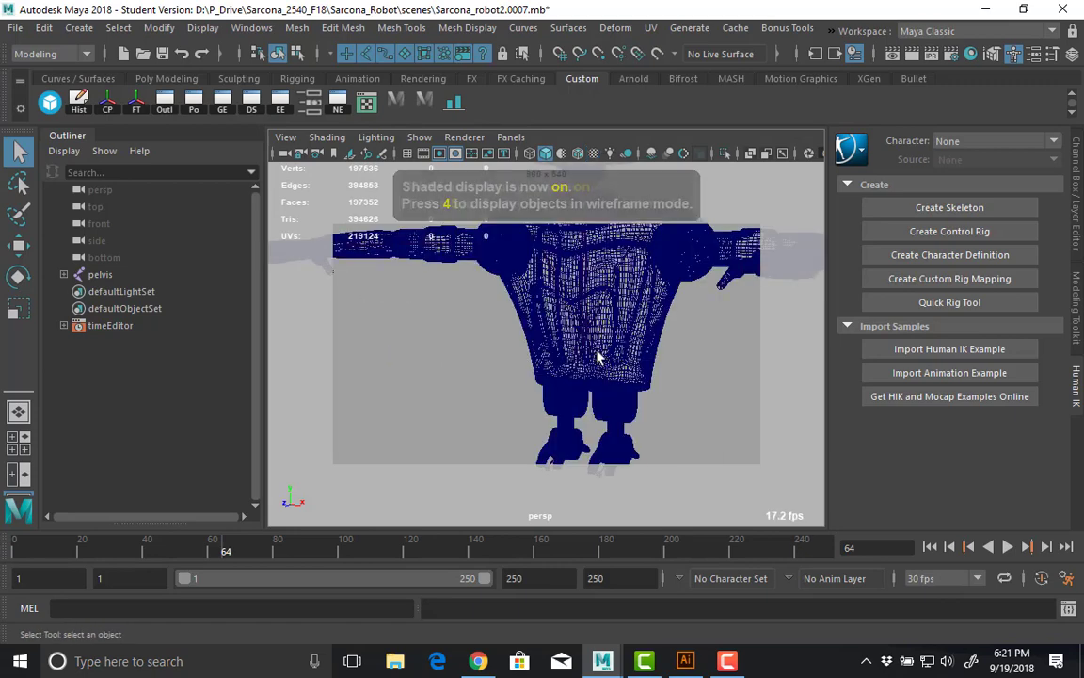
scroll(564, 320, "up", 5)
key("space")
left_click_drag(574, 314, 649, 317)
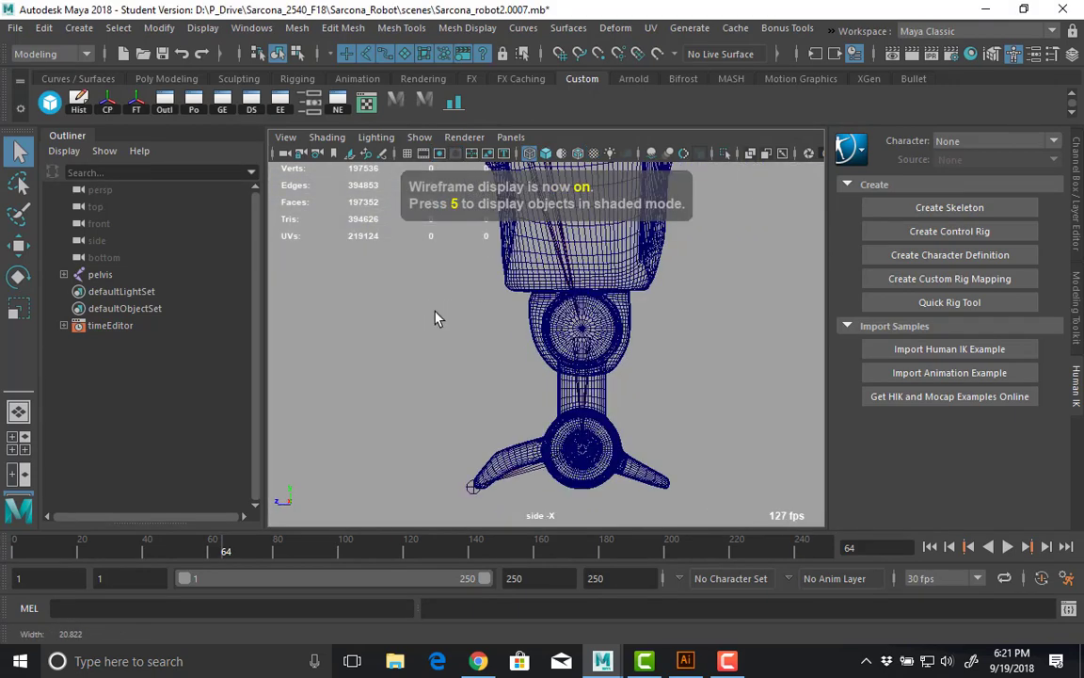
middle_click_drag(433, 317, 624, 308, "alt")
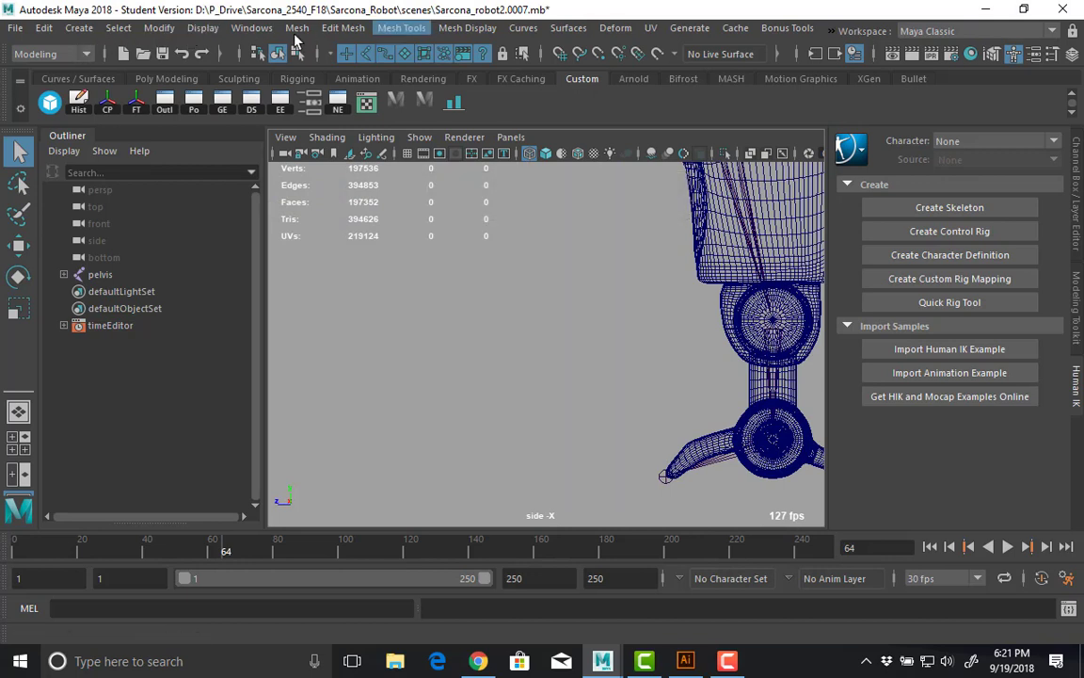
left_click(62, 53)
left_click(47, 108)
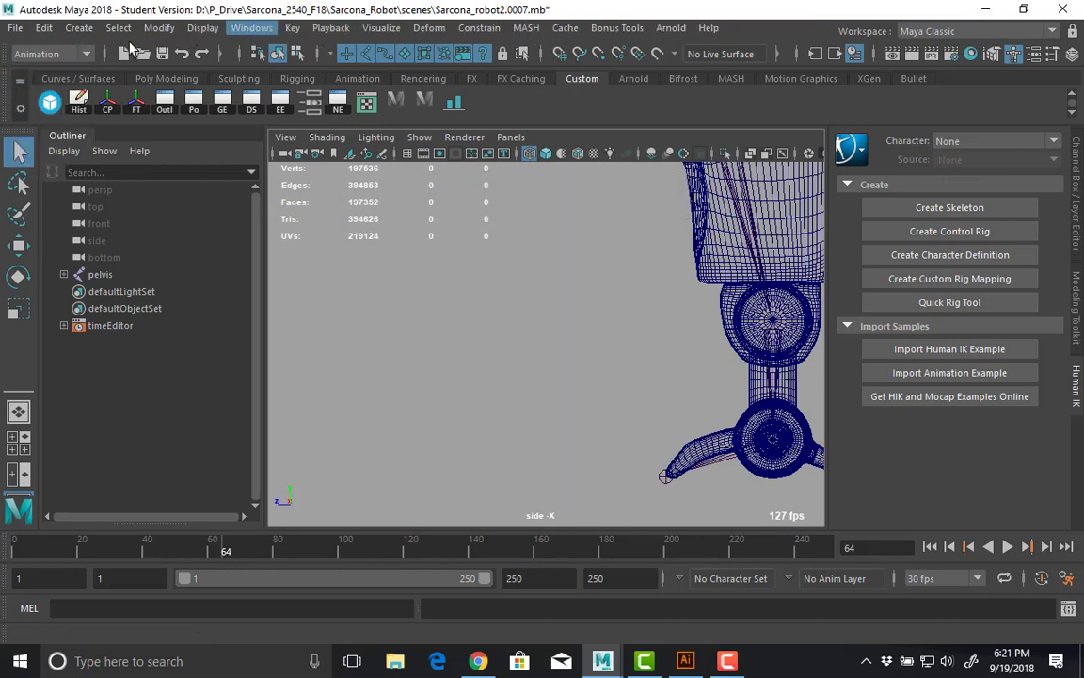
left_click(83, 54)
left_click(45, 88)
Create a zigzag chain of seven joints in the empty space beside the robot's legs and select joint1.
left_click(303, 28)
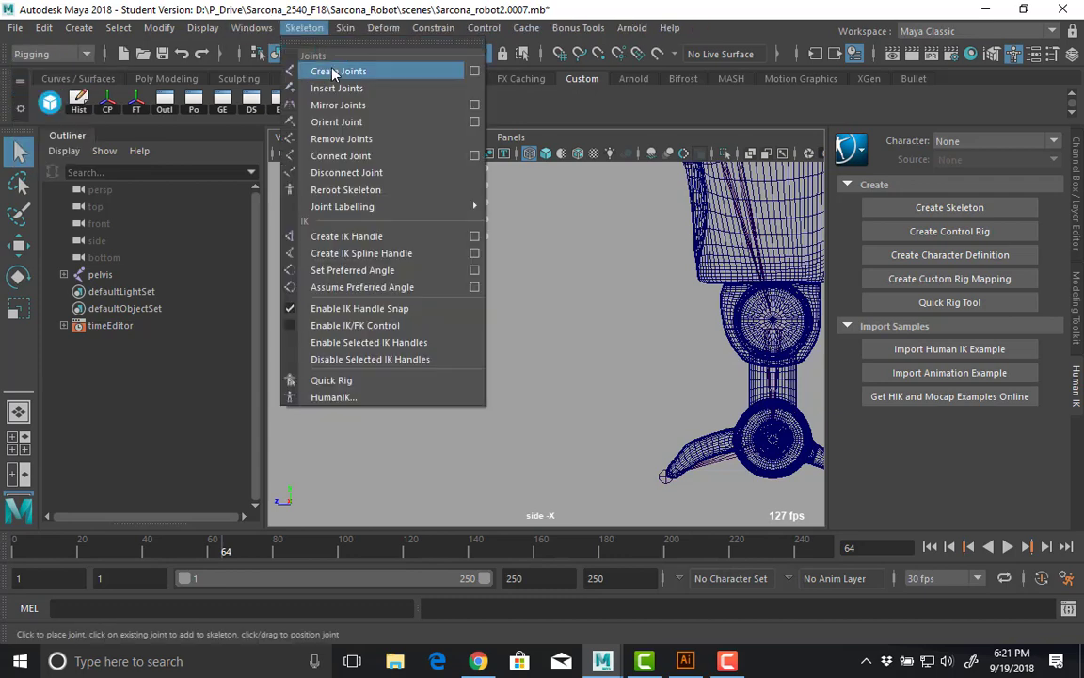
left_click(325, 73)
left_click(562, 231)
left_click(402, 344)
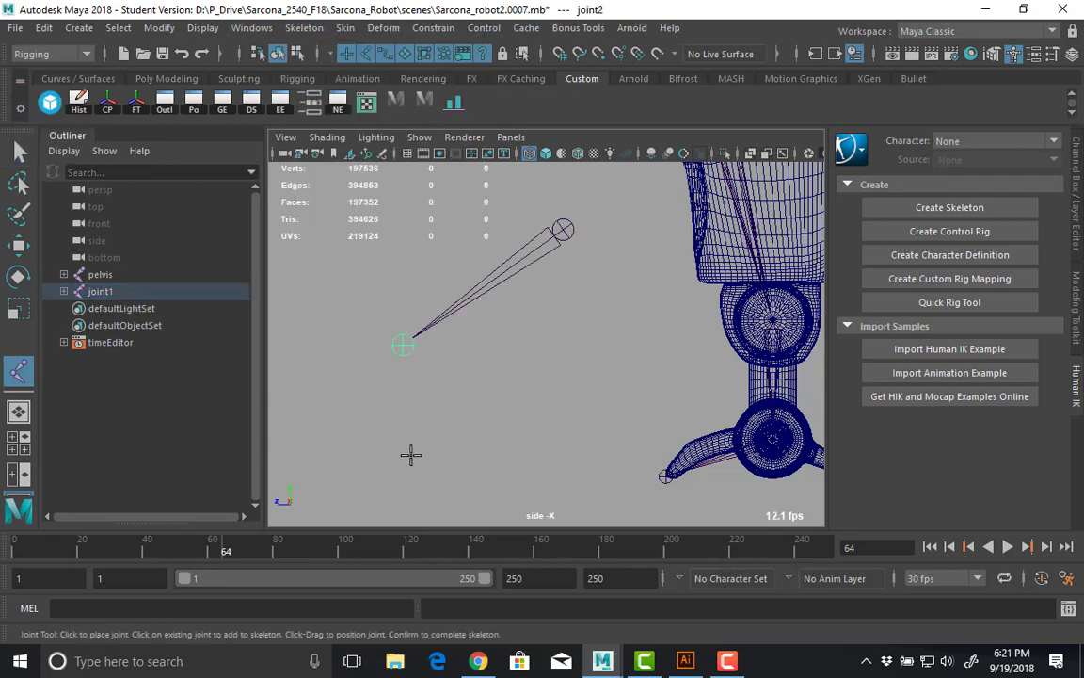
left_click(501, 433)
left_click(538, 353)
left_click(590, 417)
left_click(503, 549)
left_click(506, 497)
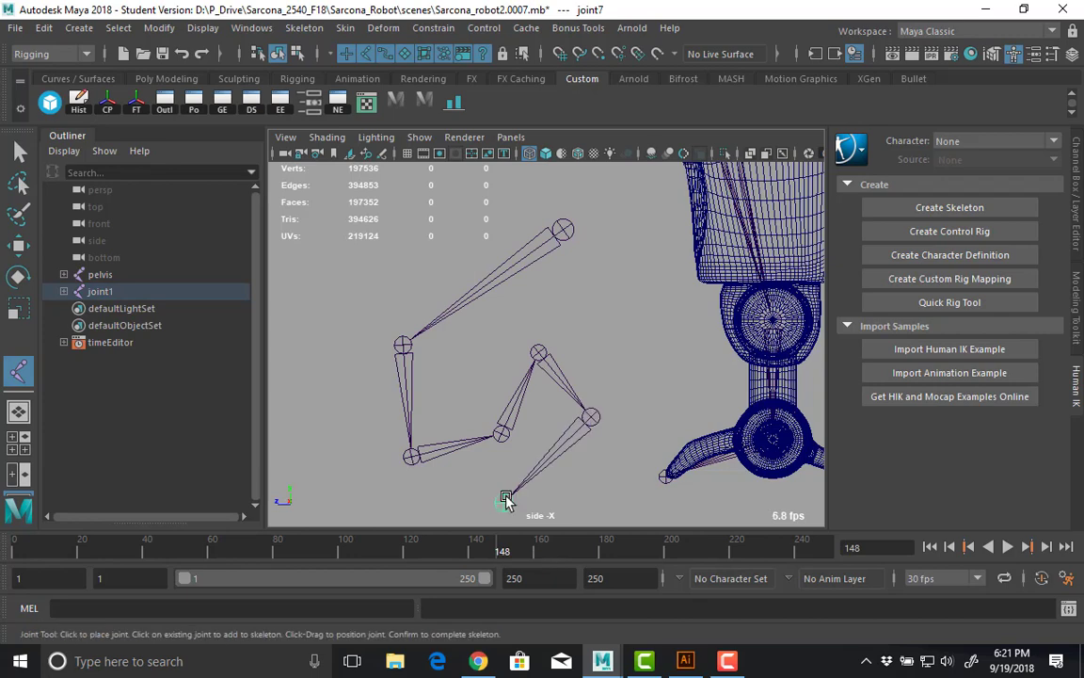
key("w")
middle_click_drag(519, 293, 557, 299, "alt")
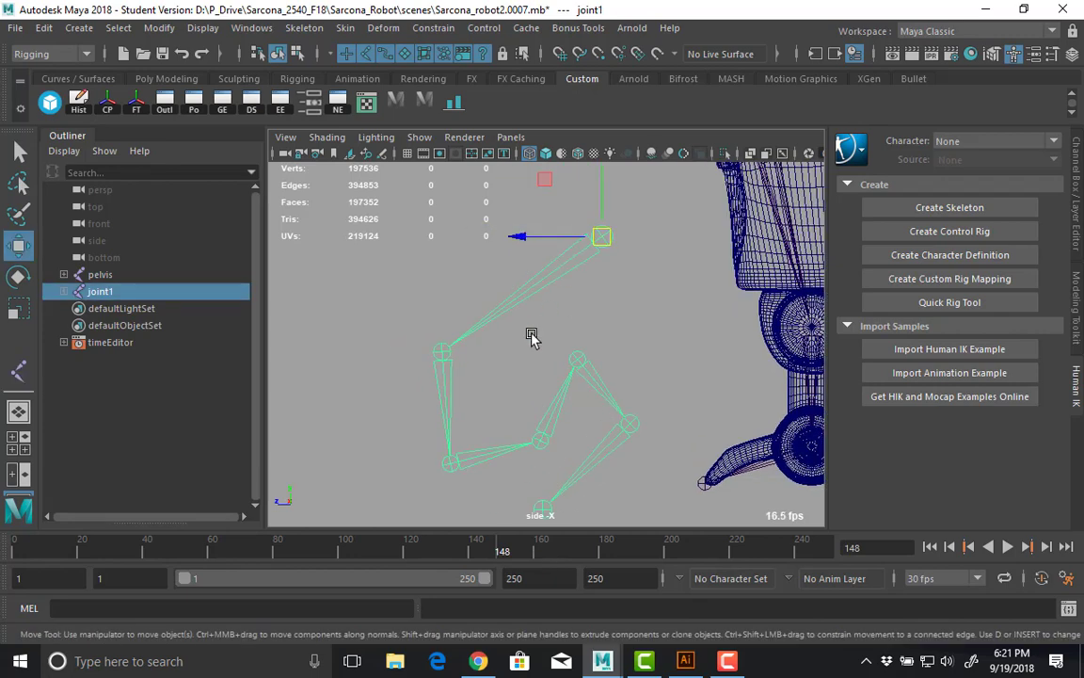
Display the new chain's local rotation axes in component selection mode and rotate joint2's axis slightly about Z, off its bone.
key("F8")
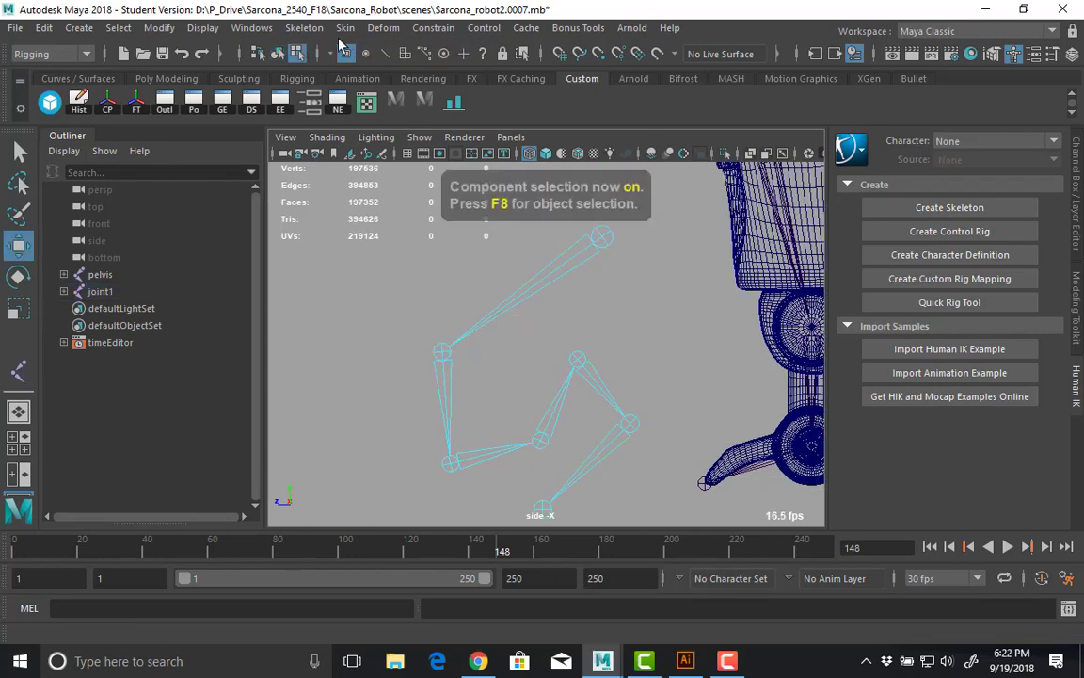
left_click(483, 54)
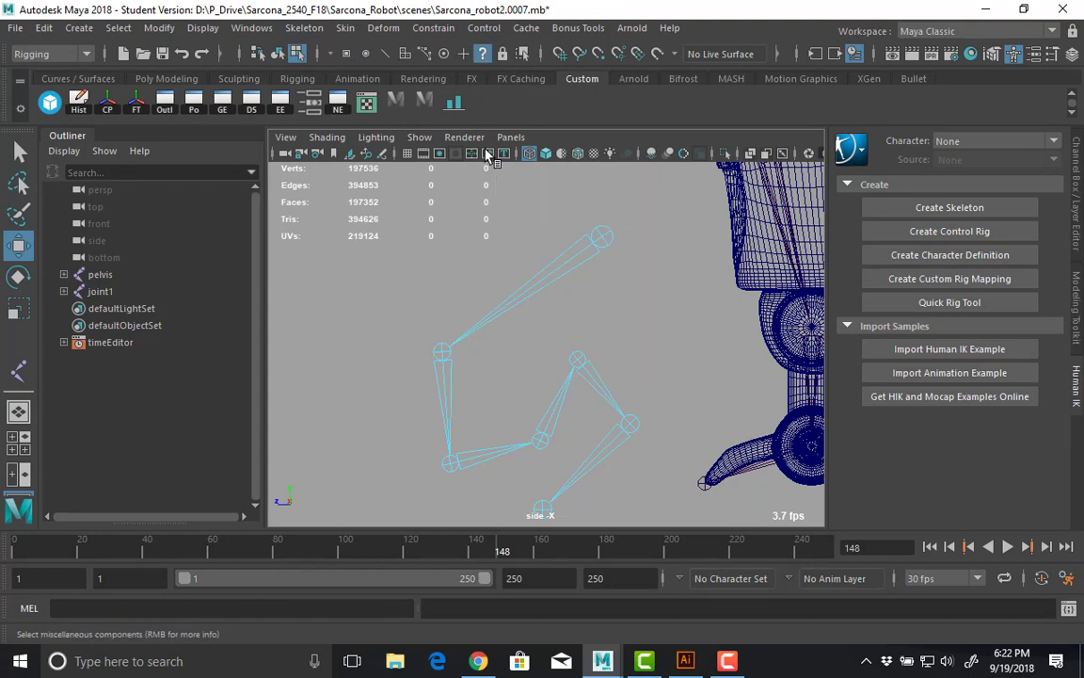
left_click_drag(495, 365, 495, 367)
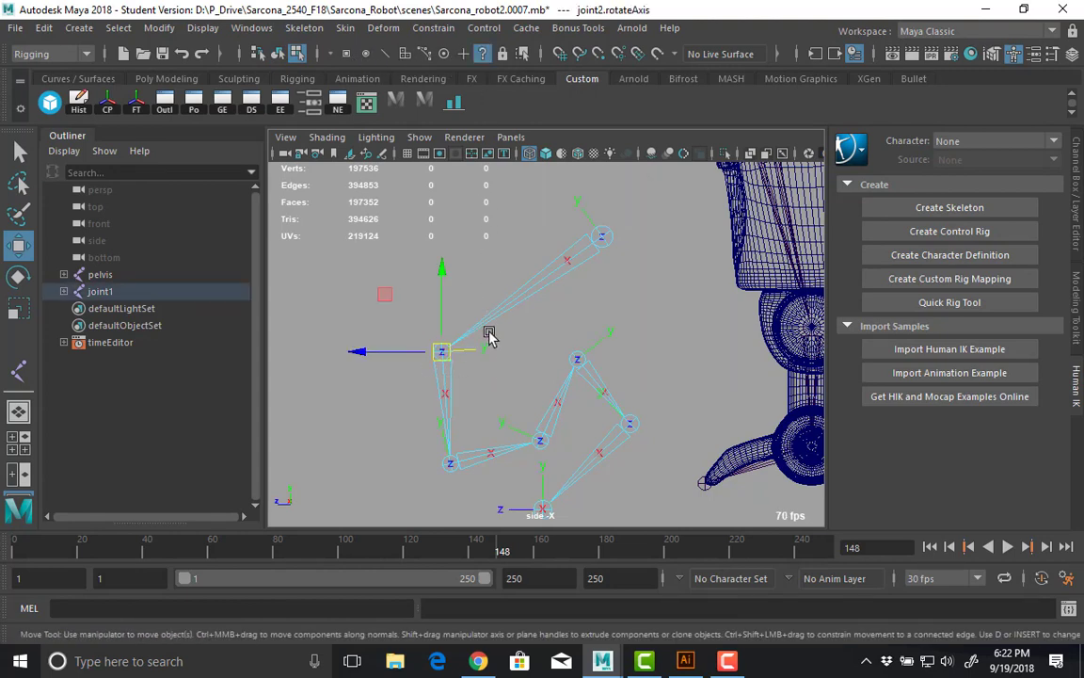
key("e")
left_click_drag(496, 300, 363, 346)
scroll(721, 314, "up", 6)
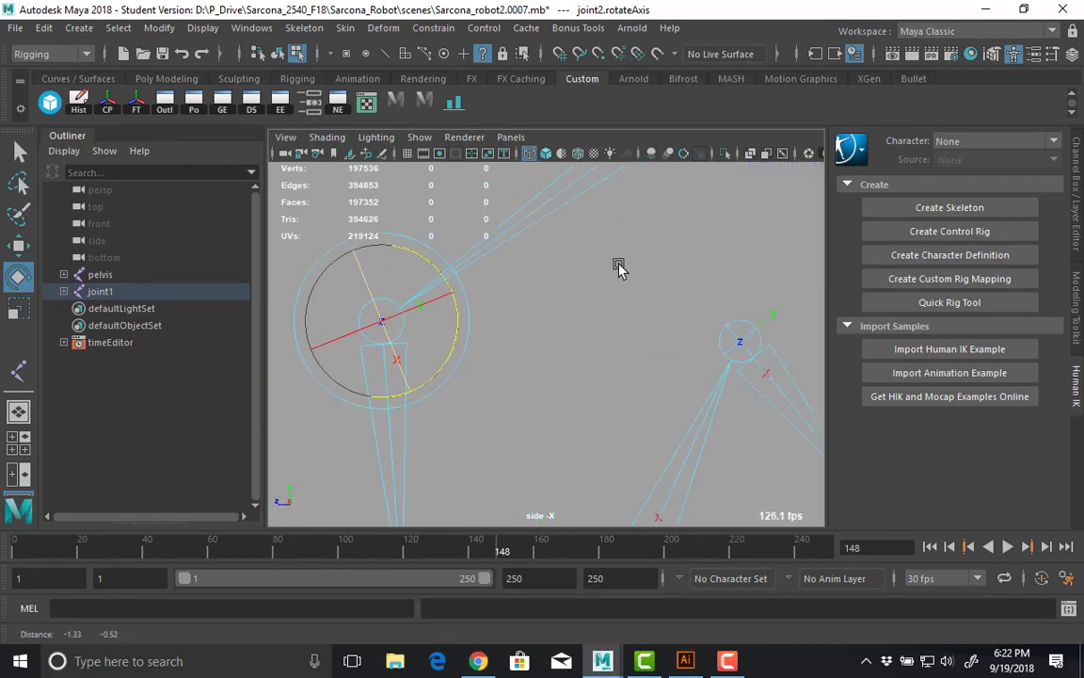
Rotate joint2's local rotation axis about Z to line its X axis back up with the bone.
scroll(600, 310, "up", 1)
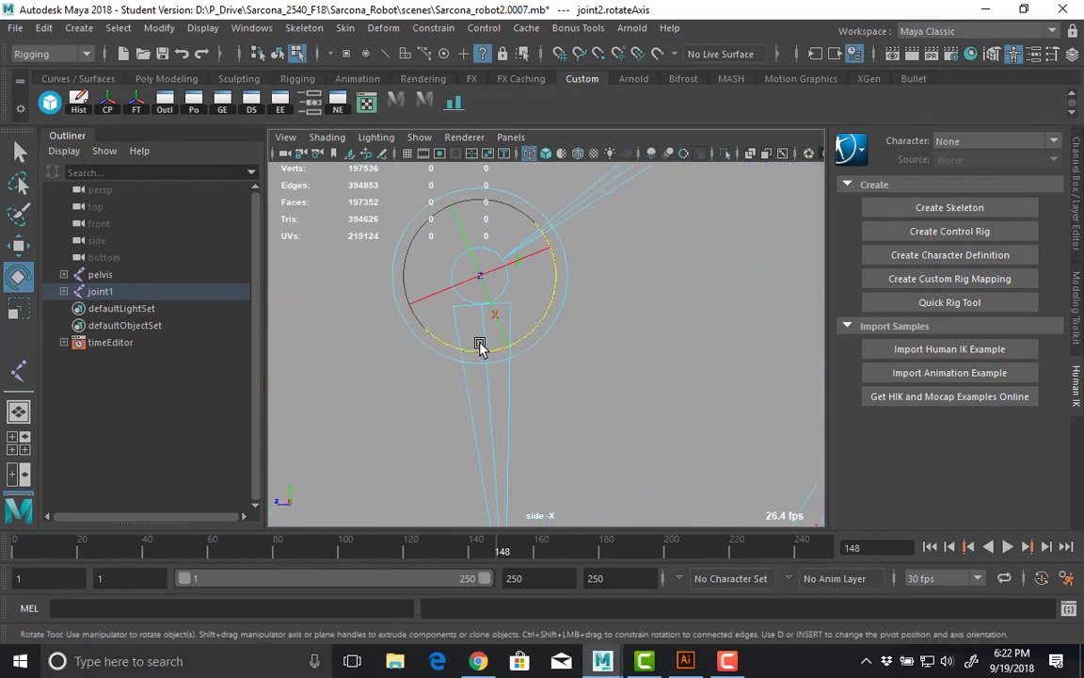
left_click_drag(557, 269, 602, 329)
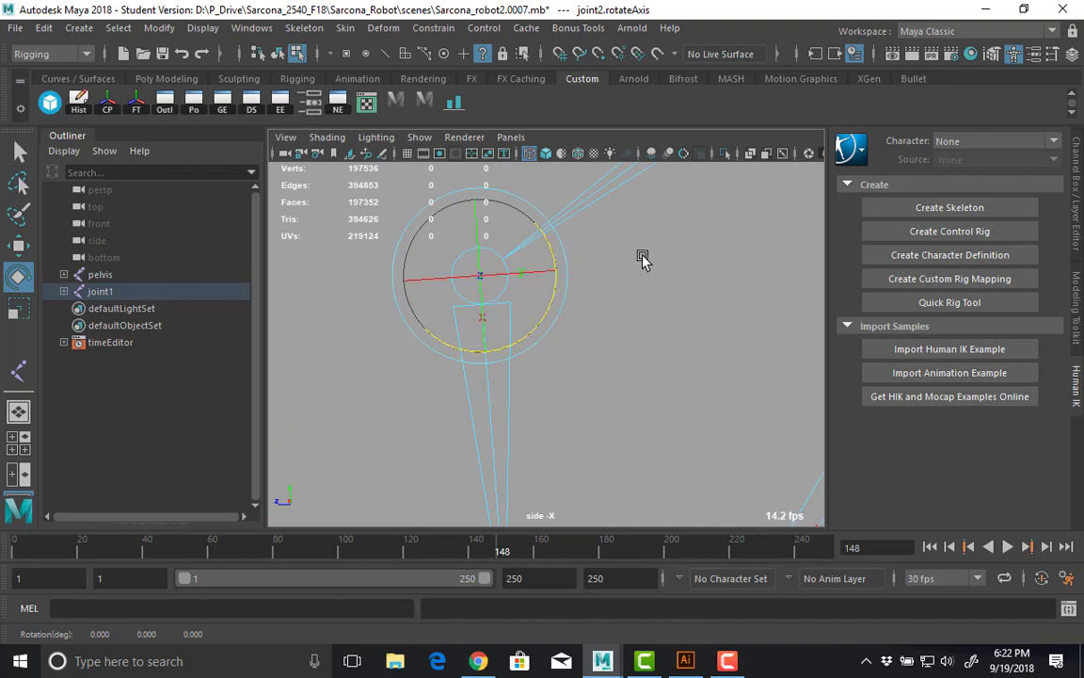
scroll(673, 261, "down", 2)
right_click_drag(674, 260, 626, 276, "alt")
middle_click_drag(626, 276, 561, 333, "alt")
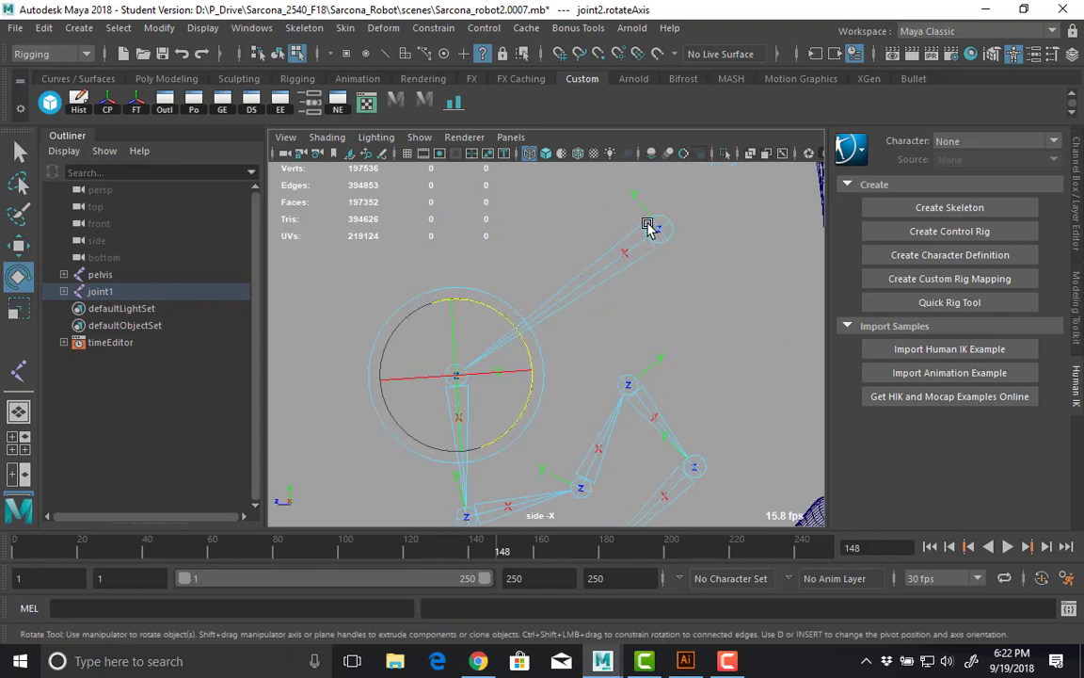
Return to object selection in the perspective view and delete the test joint chain beside the robot's legs.
key("space")
left_click_drag(628, 217, 629, 189)
key("f")
right_click_drag(570, 370, 479, 375, "alt")
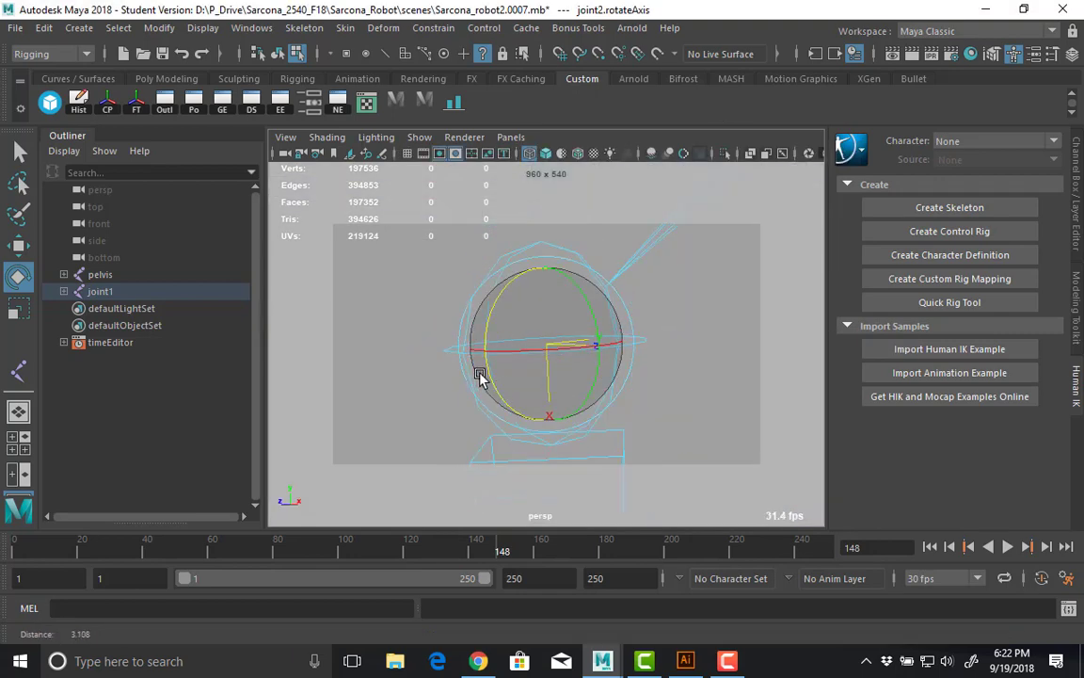
mouse_move(478, 374)
left_mouse_down("alt")
mouse_move(528, 334)
mouse_move(614, 394)
mouse_move(462, 433)
mouse_move(534, 424)
mouse_move(450, 393)
mouse_move(469, 381)
left_mouse_up("alt")
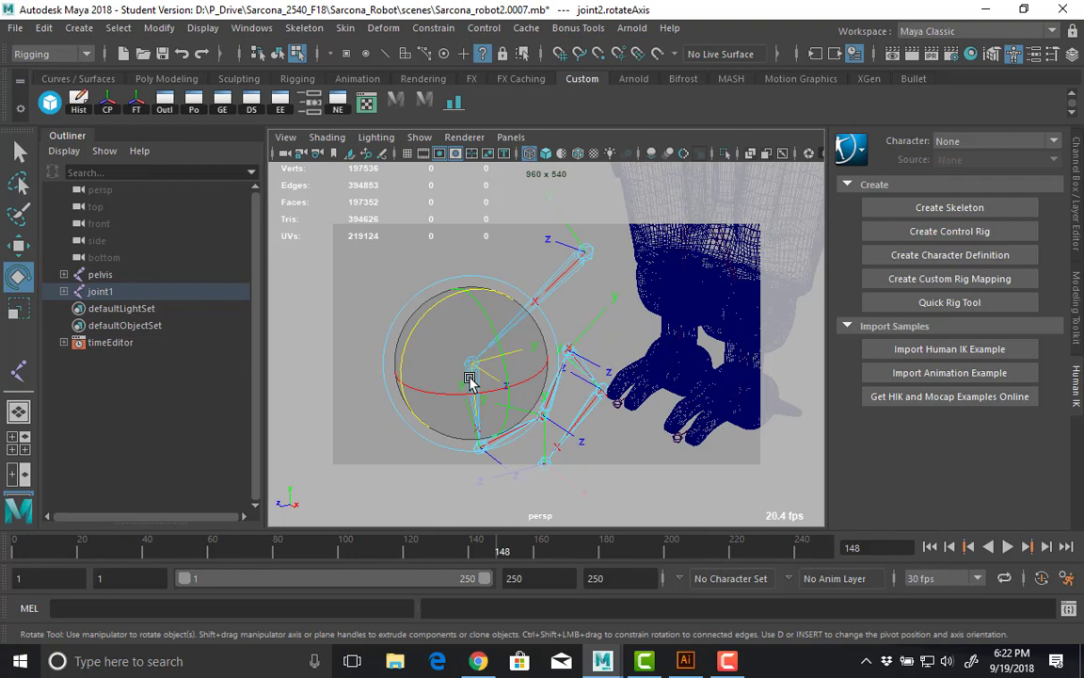
key("F8")
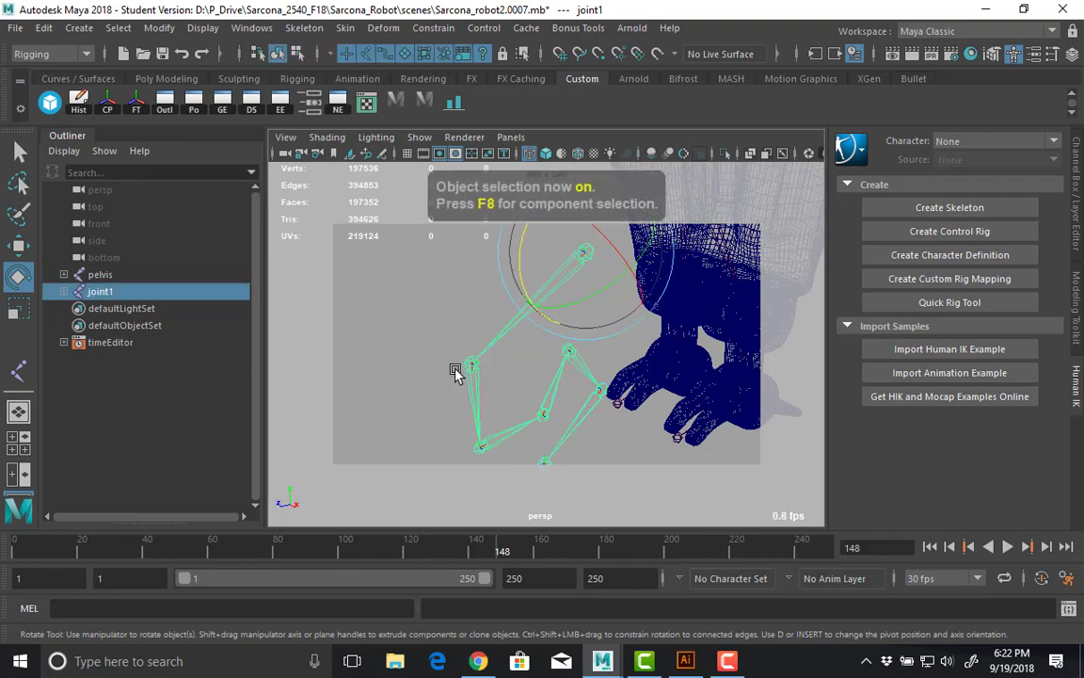
left_click_drag(500, 399, 528, 353, "alt")
left_click(636, 348)
left_click(561, 418)
key("Delete")
Select the pelvis joint, try moving it freely, undo the move and return to the Rotate tool.
left_click(529, 350)
scroll(602, 339, "up", 5)
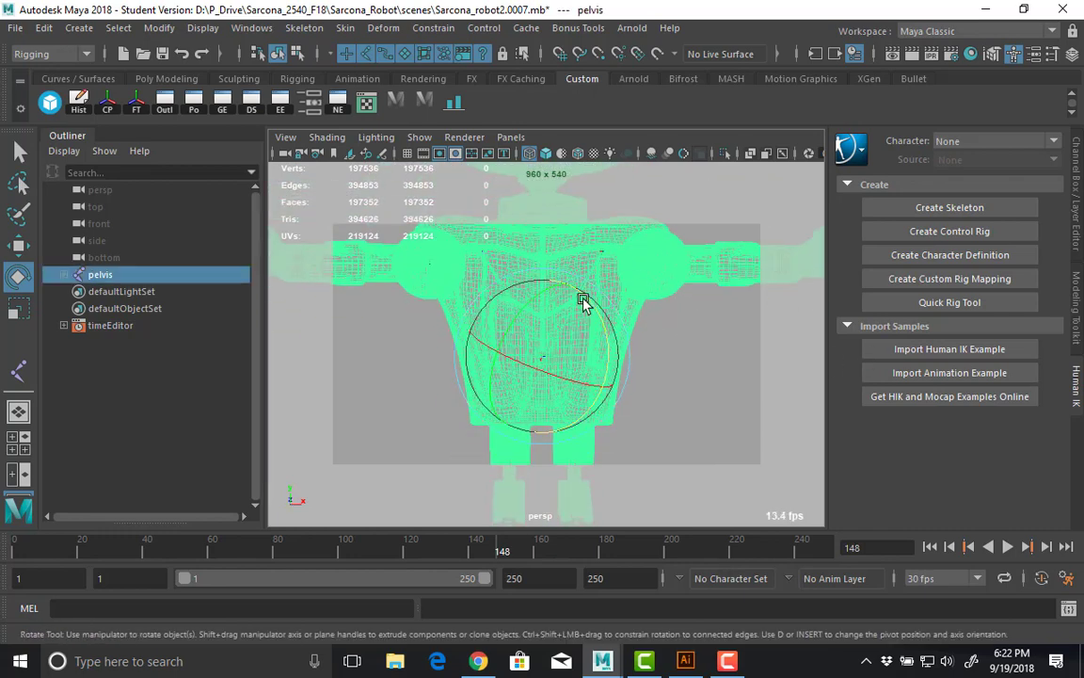
key("w")
left_click_drag(603, 298, 635, 279)
key("ctrl+z")
key("e")
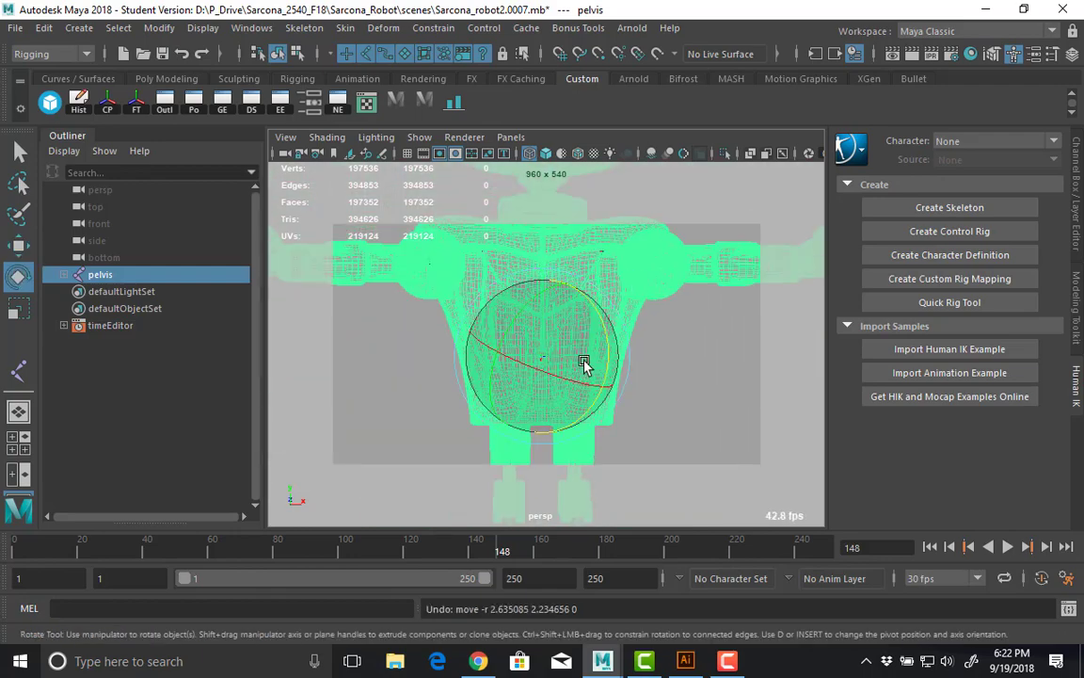
Display the robot shaded, test-rotate the pelvis by about 121 degrees around X and undo the rotation.
key("5")
mouse_move(588, 376)
left_mouse_down()
mouse_move(486, 339)
mouse_move(425, 285)
mouse_move(596, 343)
mouse_move(466, 274)
left_mouse_up()
key("ctrl+z")
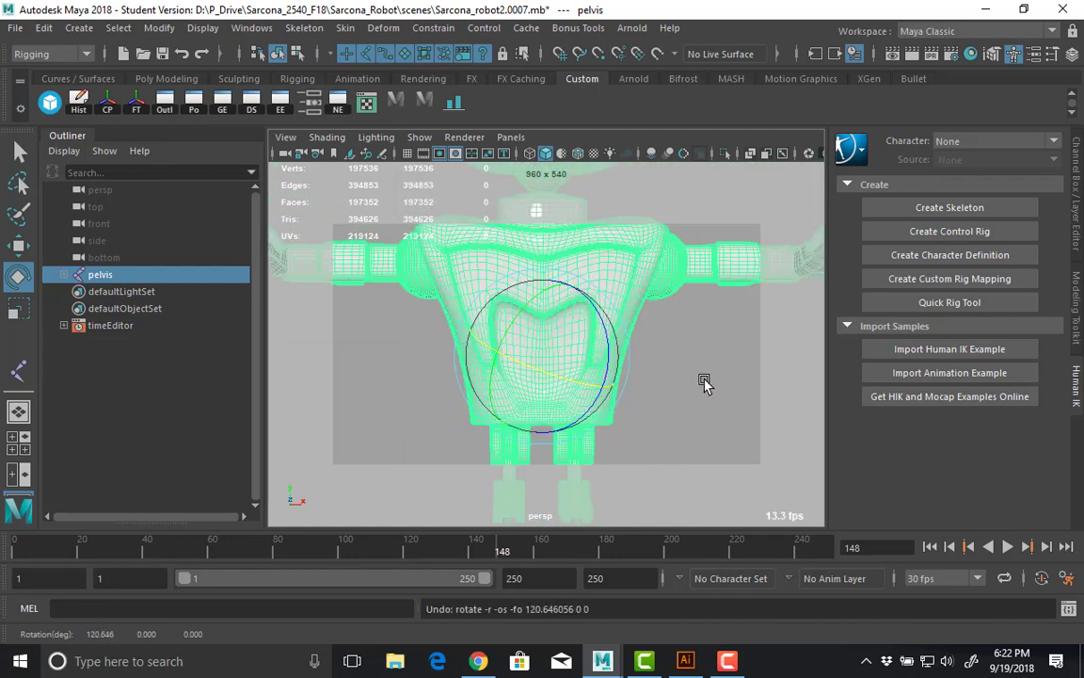
Enable Orient Joint to World in the Orient Joint options and try orienting the pelvis together with its child joints.
left_click(305, 28)
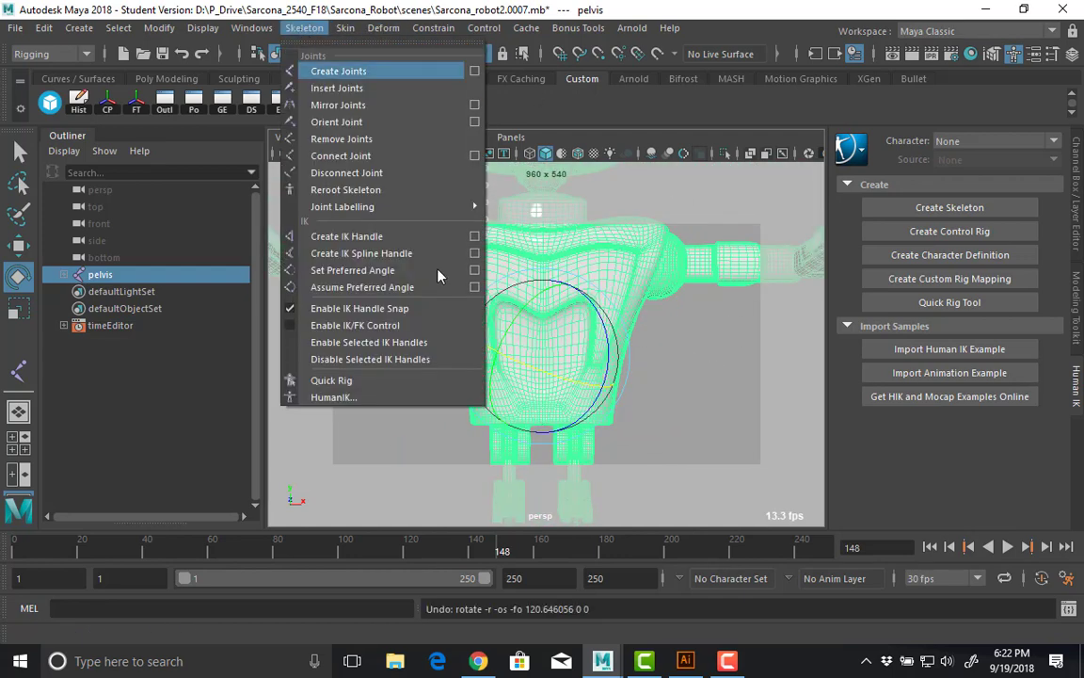
left_click(475, 122)
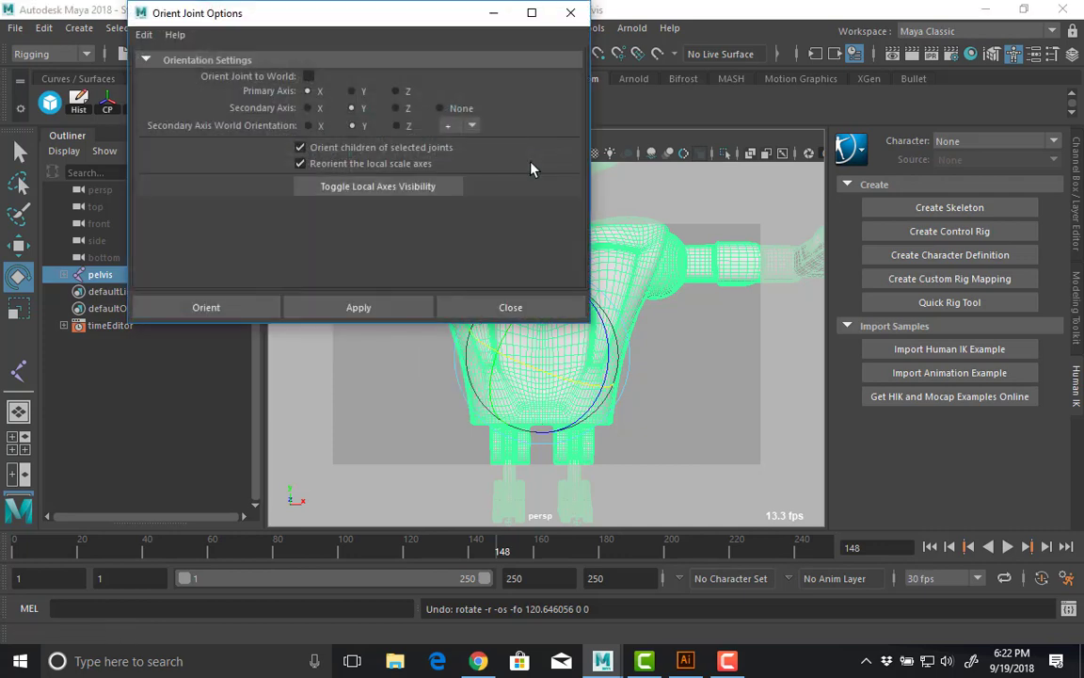
left_click(308, 78)
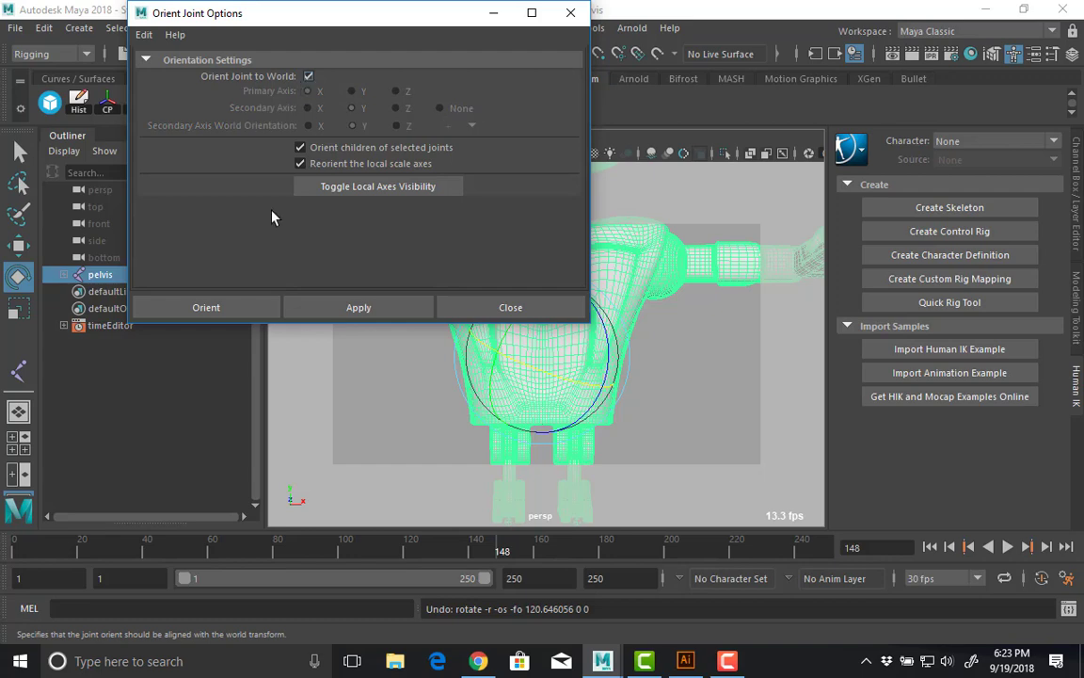
left_click(256, 310)
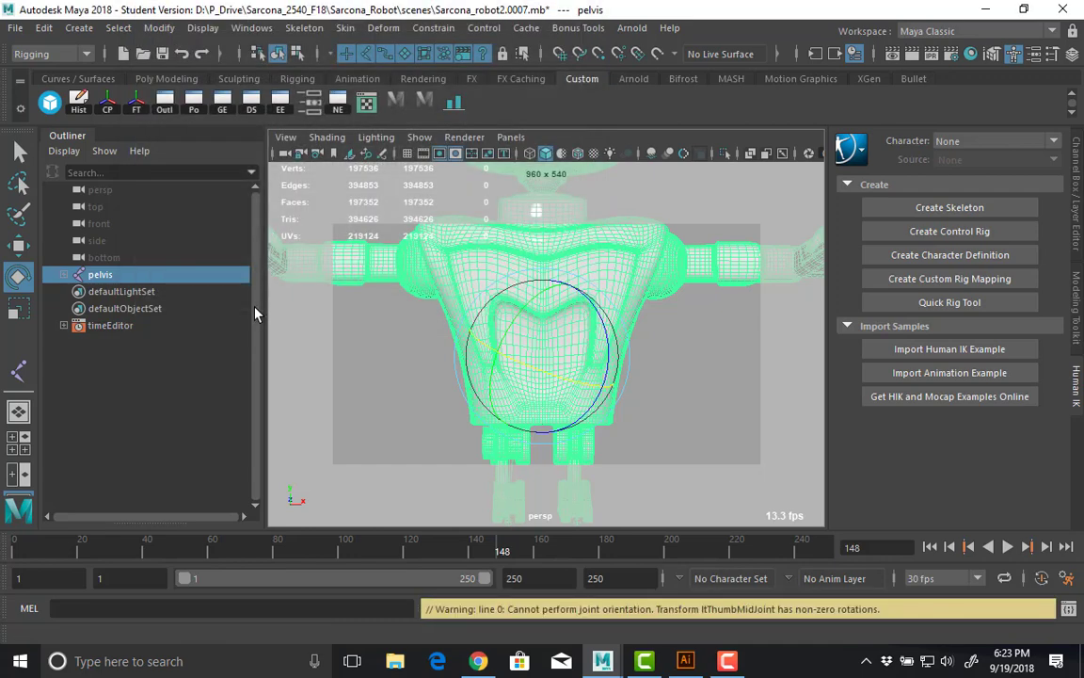
Check the robot's legs and undo the joint orientation of the pelvis hierarchy.
middle_click_drag(609, 407, 593, 265, "alt")
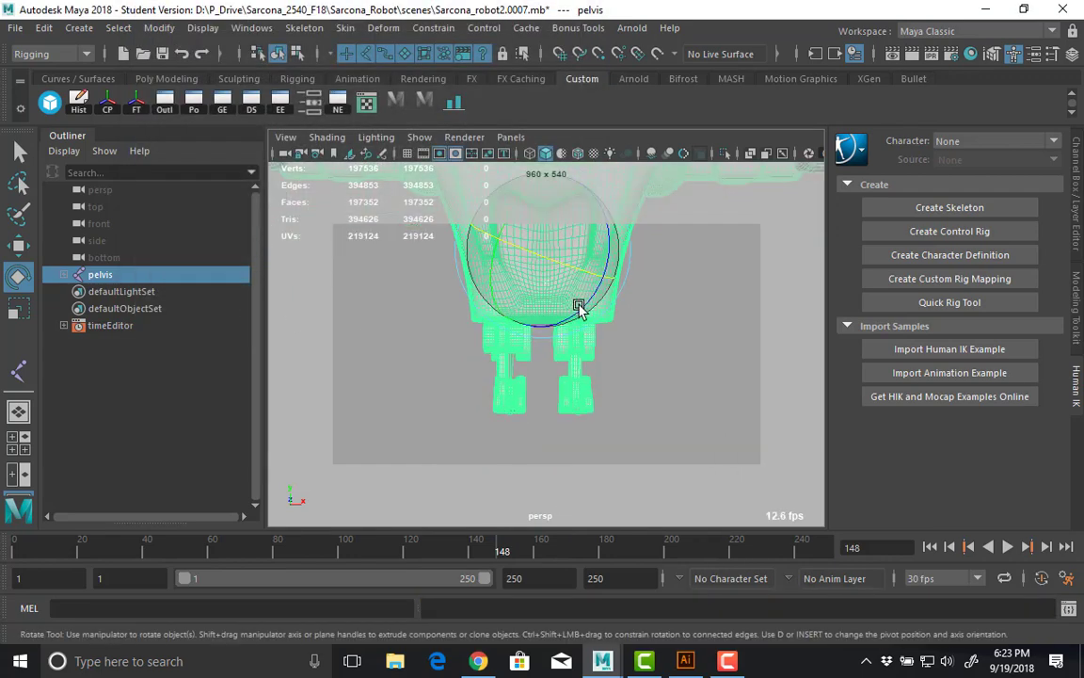
right_click_drag(579, 308, 857, 343, "alt")
left_click_drag(856, 350, 508, 329, "alt")
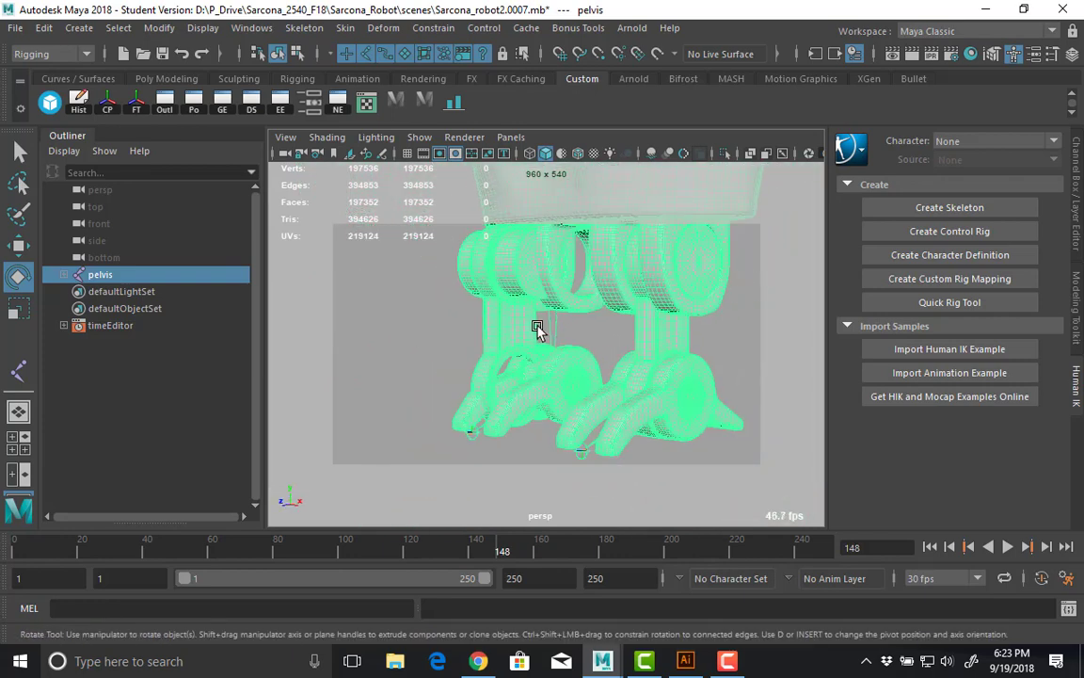
key("ctrl+z")
key("ctrl+z")
key("ctrl+y")
key("ctrl+z")
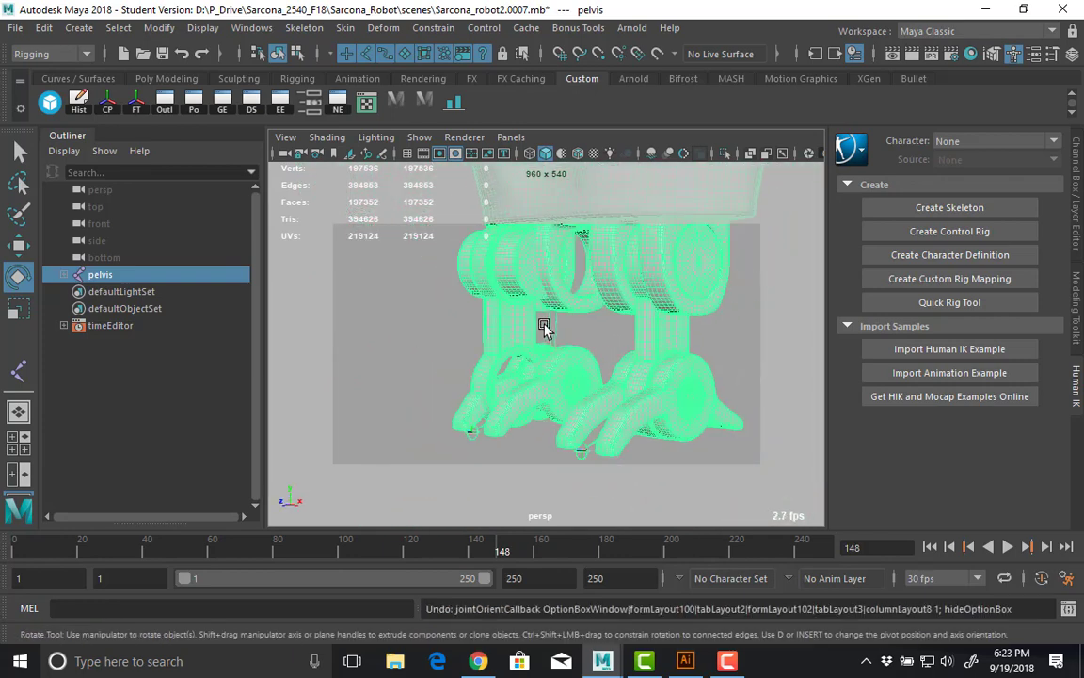
key("ctrl+z")
key("ctrl+z")
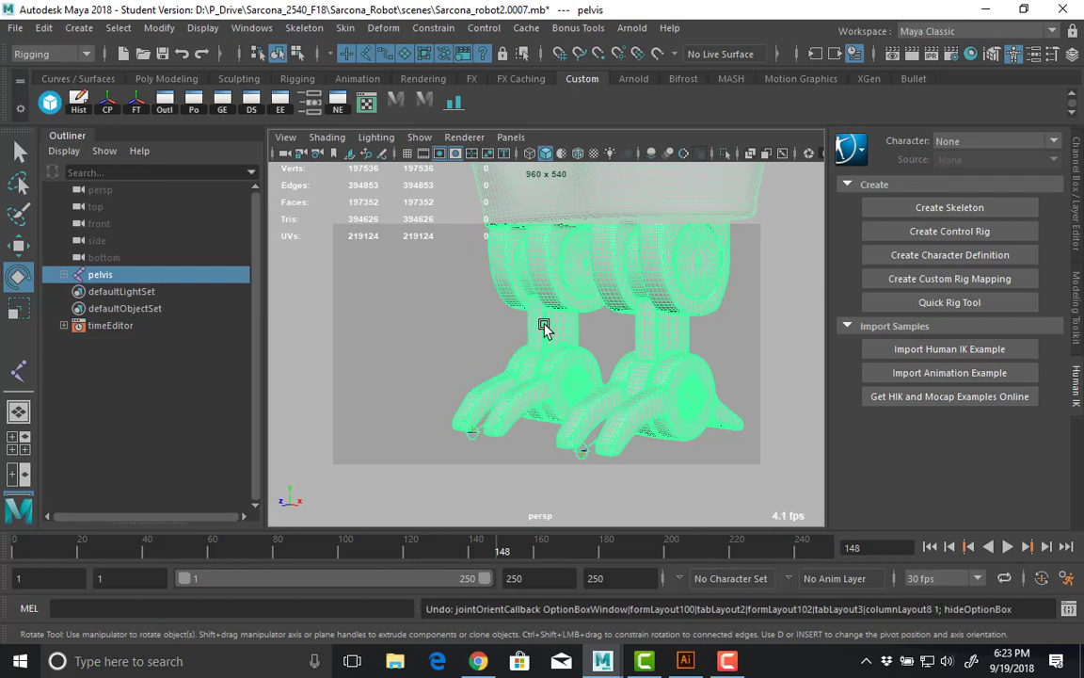
Expand the pelvis hierarchy and unparent all its direct children, from rt_thigh through collarBone.
right_click_drag(619, 331, 473, 299, "alt")
middle_click_drag(500, 268, 560, 387, "alt")
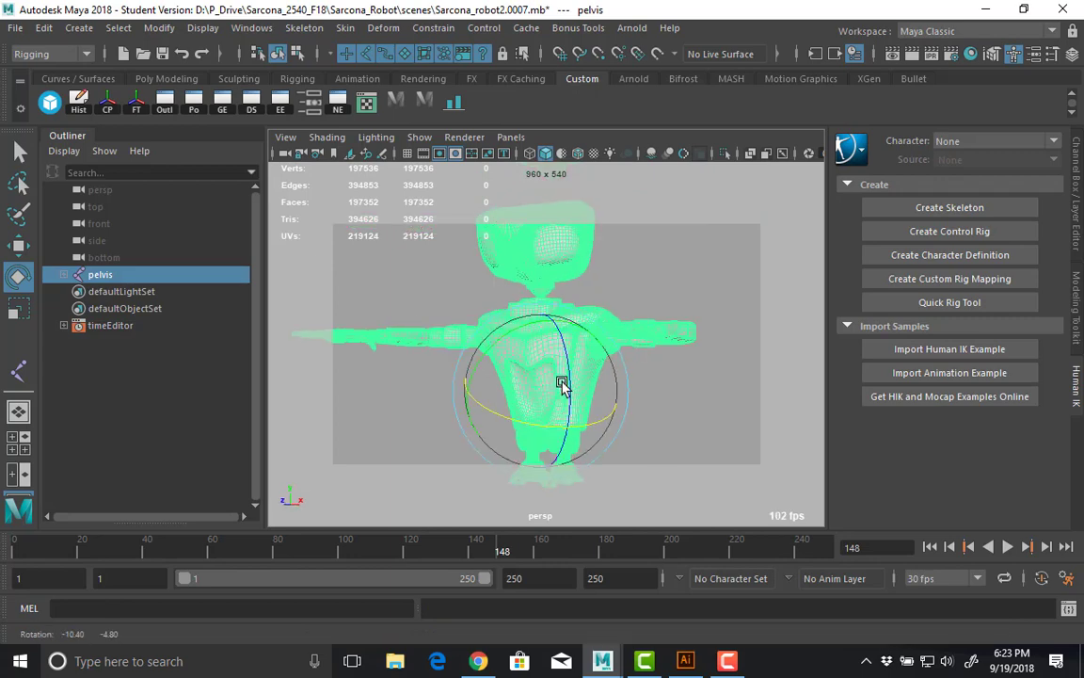
right_click_drag(561, 387, 659, 395, "alt")
left_click(63, 274)
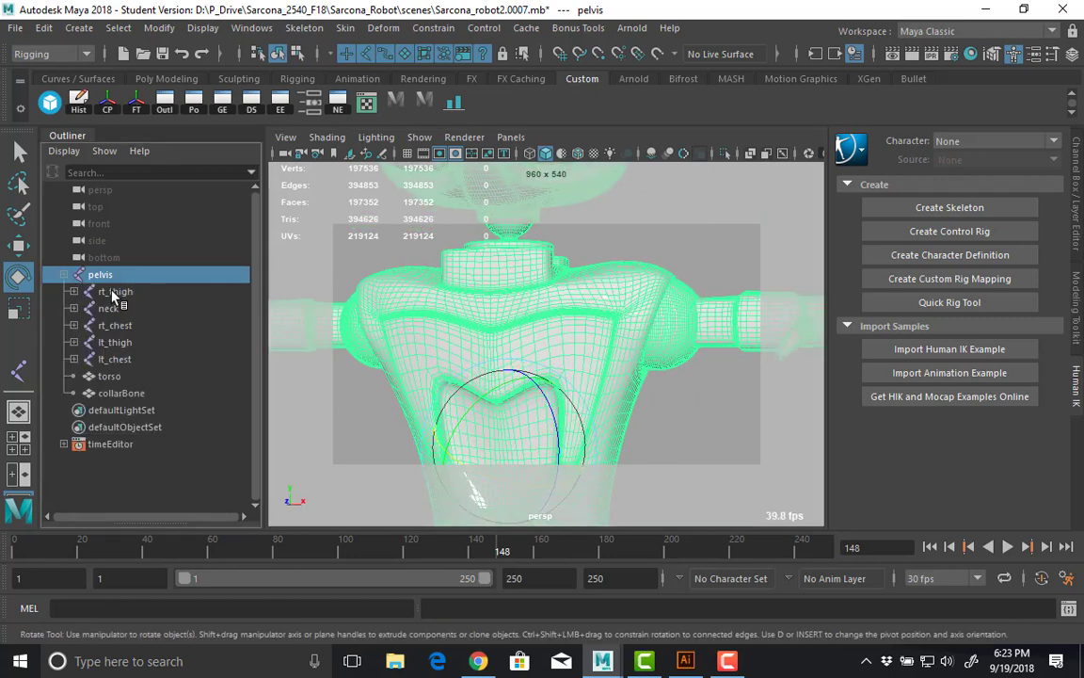
left_click(114, 290)
left_click(114, 359, "shift")
left_click(125, 393, "shift")
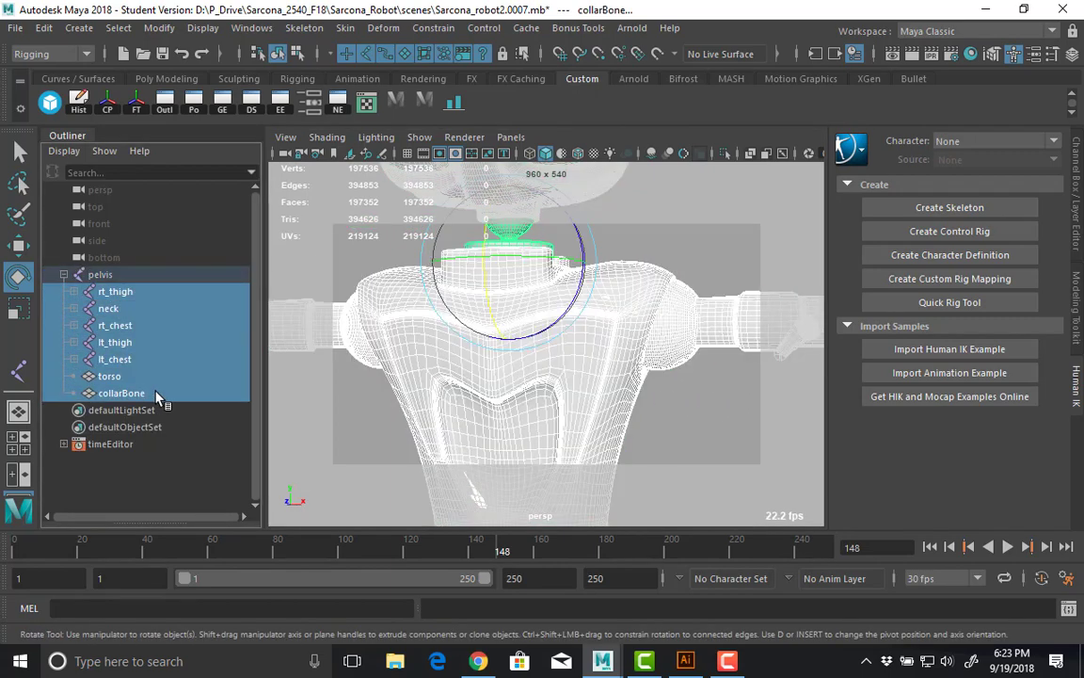
key("shift+p")
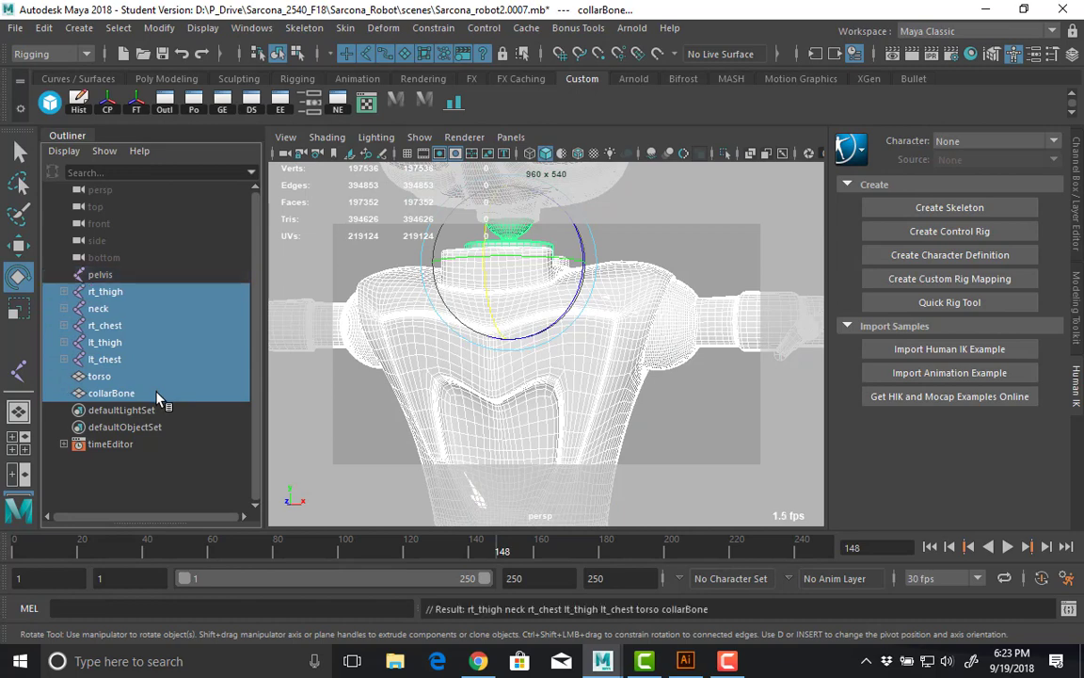
Select only the unparented pelvis joint and orient it to the world with Orient Joint.
left_click(102, 274)
key("f")
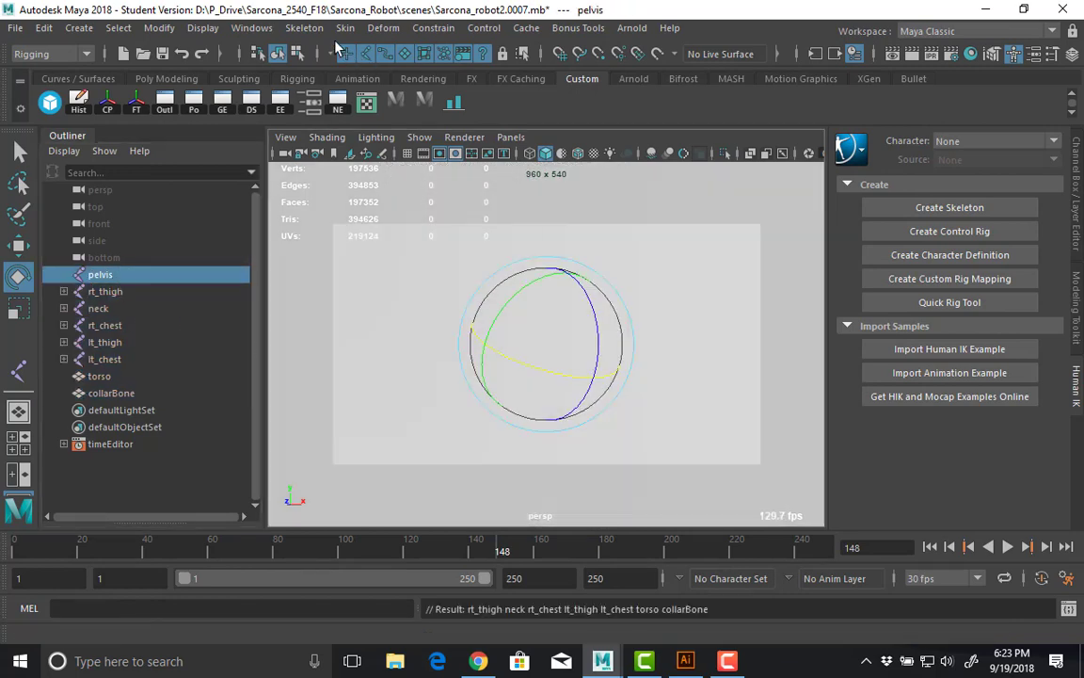
left_click(304, 28)
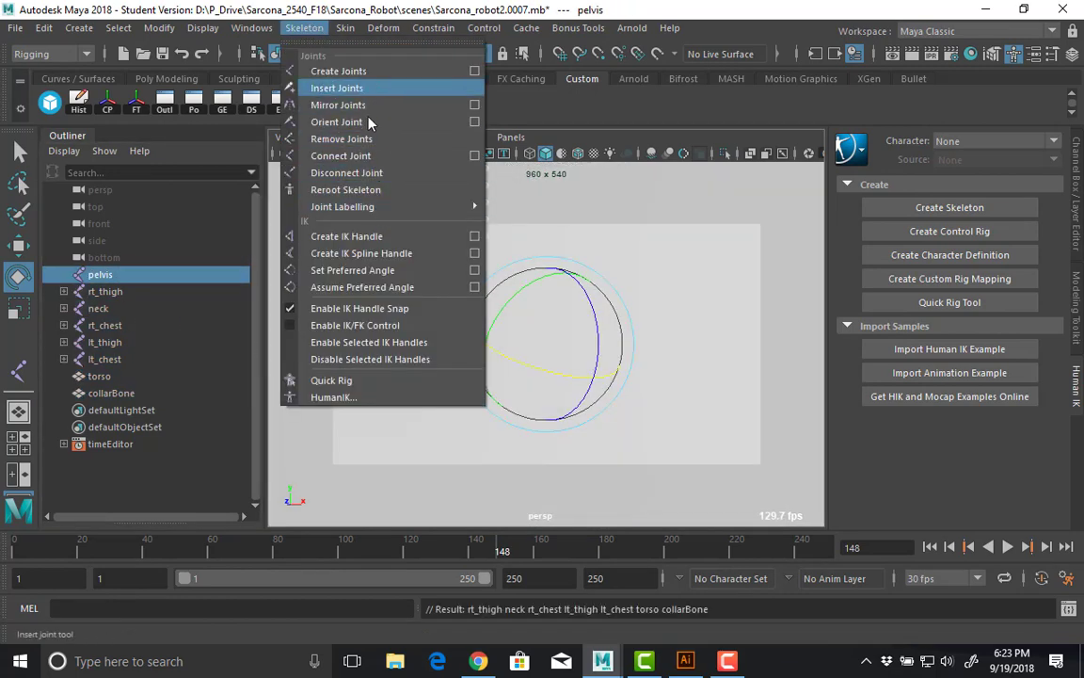
left_click(380, 121)
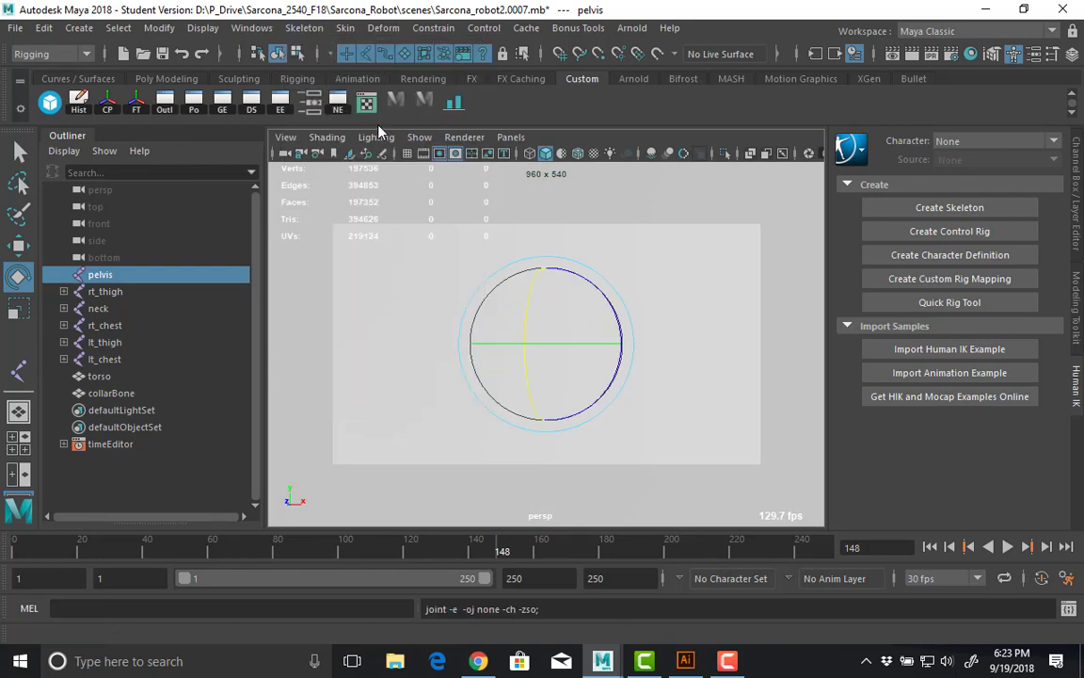
Parent rt_thigh, neck, rt_chest, lt_thigh, lt_chest, torso and collarBone back under the pelvis joint.
right_click_drag(670, 401, 465, 343, "alt")
right_click_drag(573, 360, 470, 344, "alt")
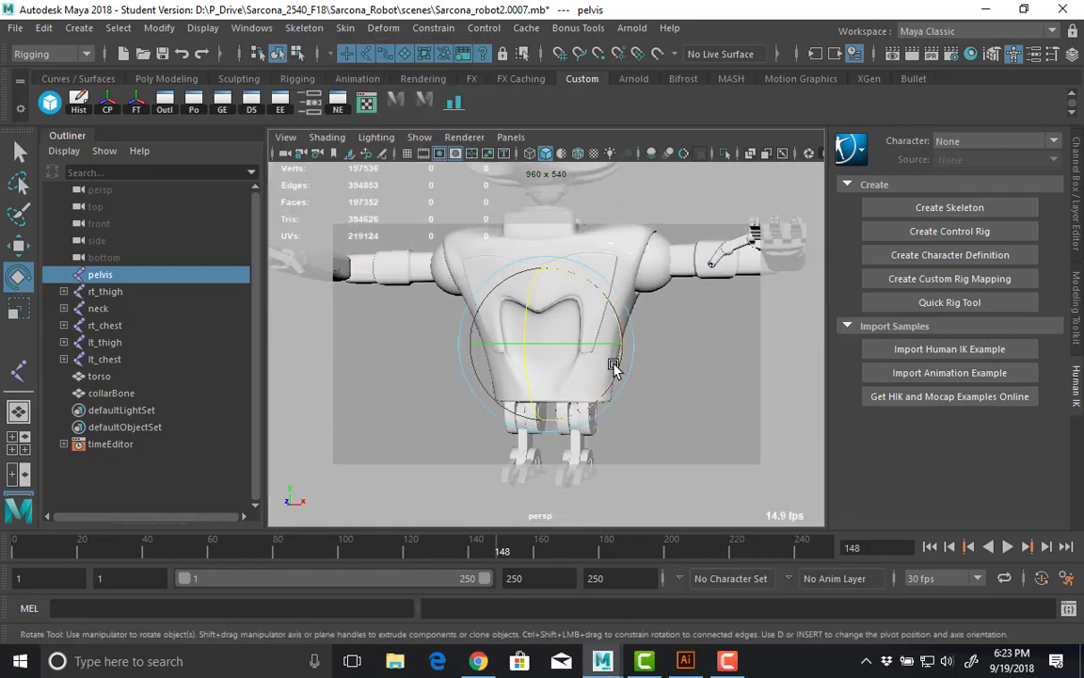
left_click_drag(555, 328, 585, 370, "alt")
left_click_drag(130, 297, 109, 392)
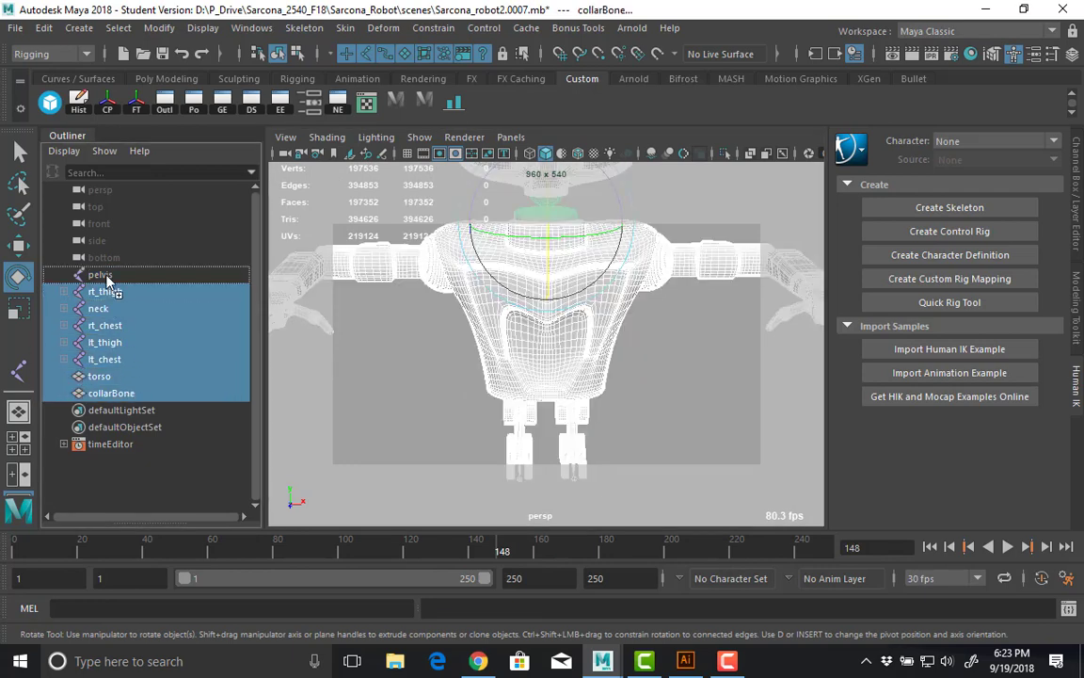
middle_click_drag(106, 279, 107, 278)
Test-rotate the pelvis around Y, undo the rotation and clear the selection.
left_click(104, 276)
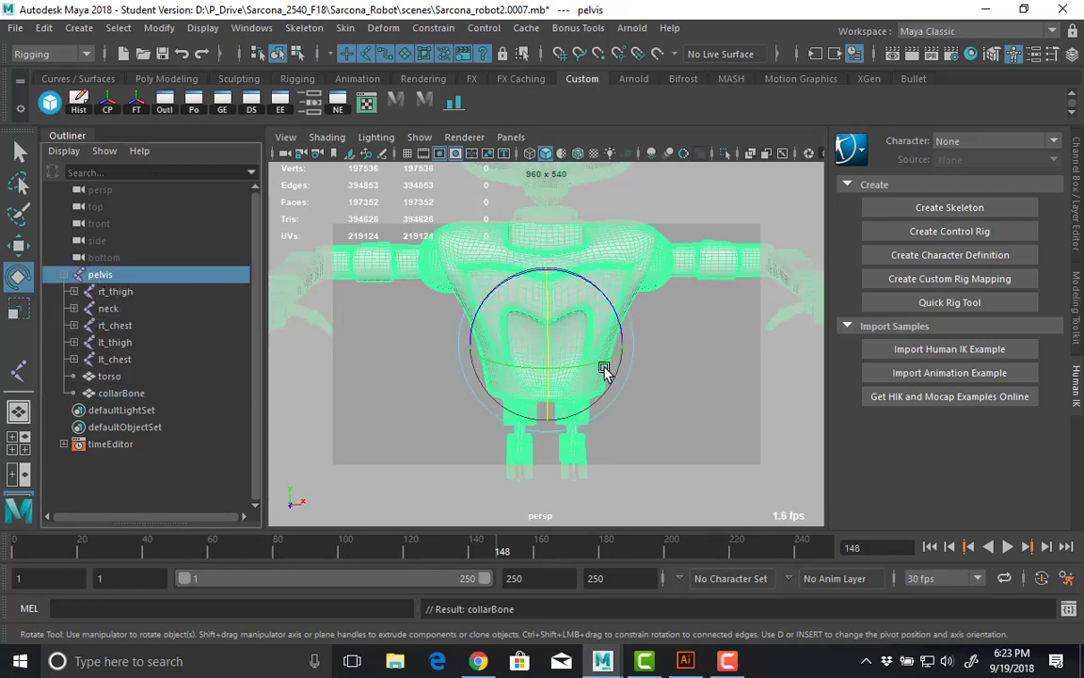
mouse_move(538, 369)
left_mouse_down()
mouse_move(556, 363)
mouse_move(602, 291)
mouse_move(497, 402)
mouse_move(632, 399)
mouse_move(675, 447)
mouse_move(733, 431)
left_mouse_up()
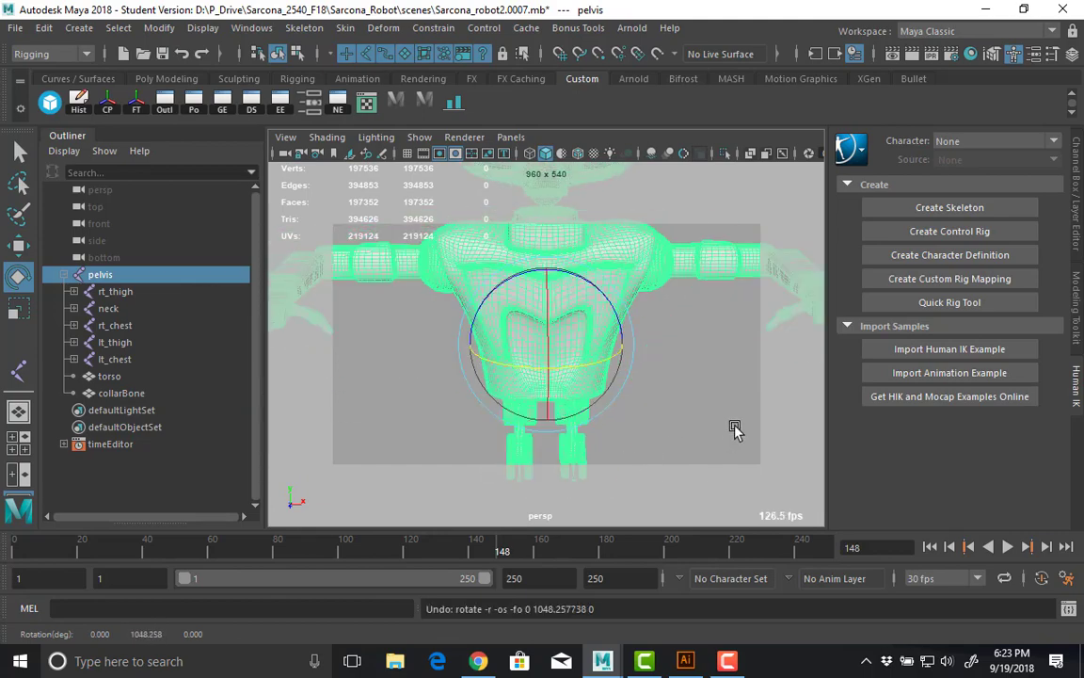
left_click(706, 372)
Select the lt_elbow joint, test how the forearm bends around its rotation axis, and undo the rotation.
left_click_drag(706, 371, 563, 374, "alt")
scroll(623, 358, "down", 3)
scroll(690, 351, "up", 5)
left_click(692, 341)
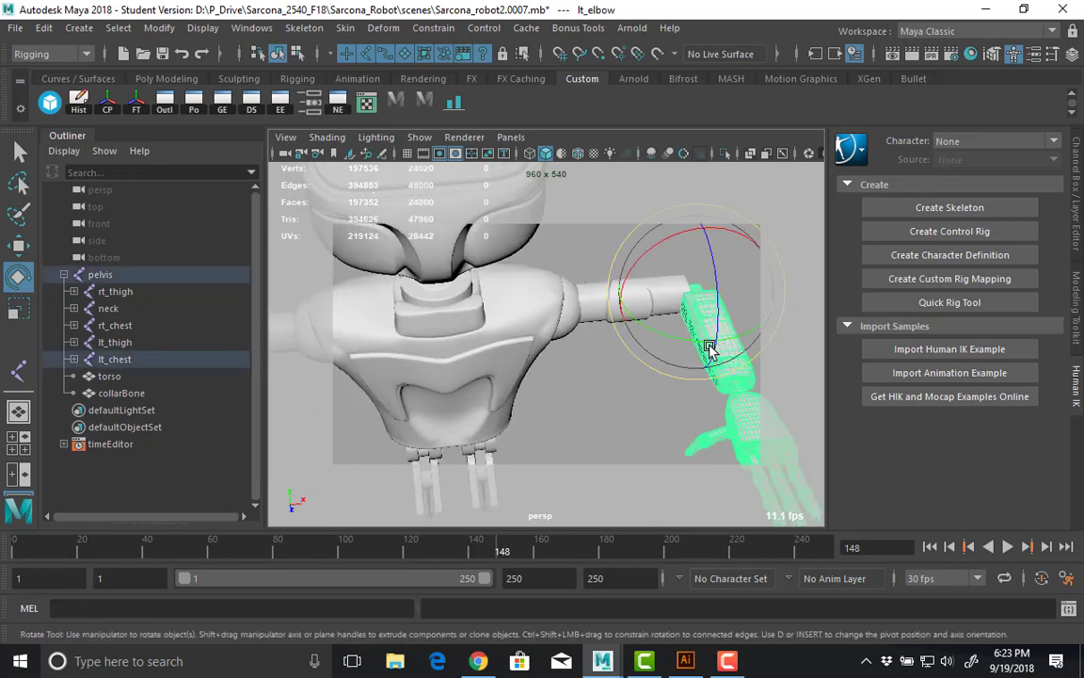
left_click_drag(694, 337, 651, 366)
key("ctrl+z")
Select the lt_wrist joint and test how the left hand bends around its rotation axis.
left_click_drag(776, 365, 413, 330, "alt")
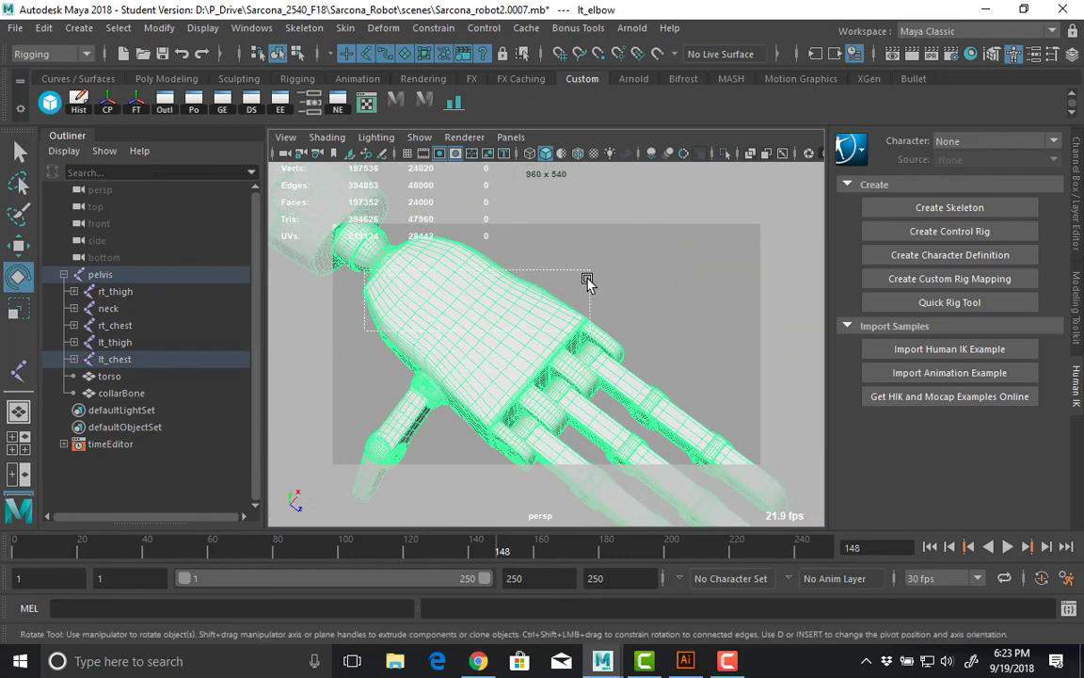
left_click(527, 315)
middle_click_drag(671, 326, 819, 334, "alt")
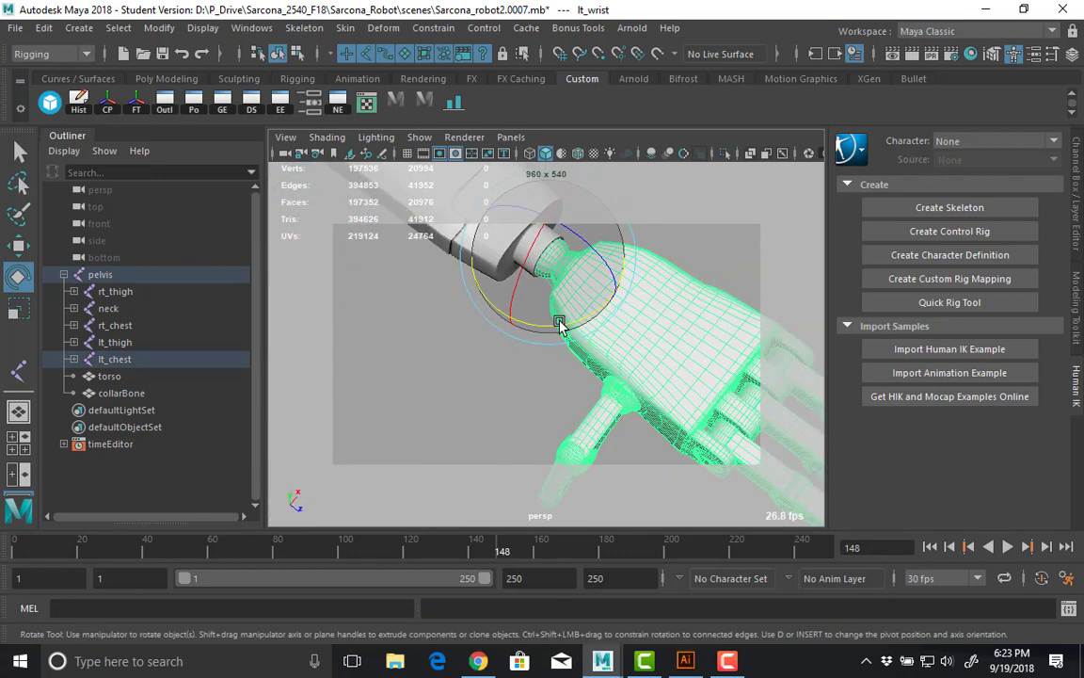
left_click_drag(559, 320, 516, 415)
left_click_drag(610, 373, 499, 329, "alt")
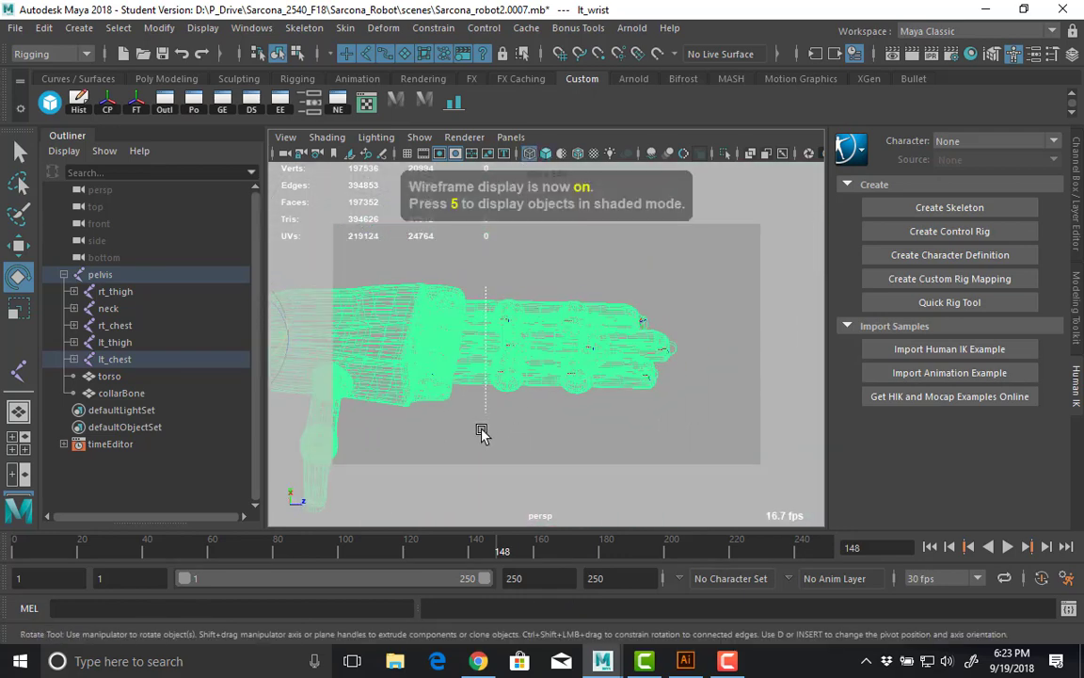
Select the left hand's finger joints row by row, test-rotate them together by about -73 degrees around Z, and undo the rotation.
left_click(544, 301)
left_click_drag(551, 411, 543, 423, "shift")
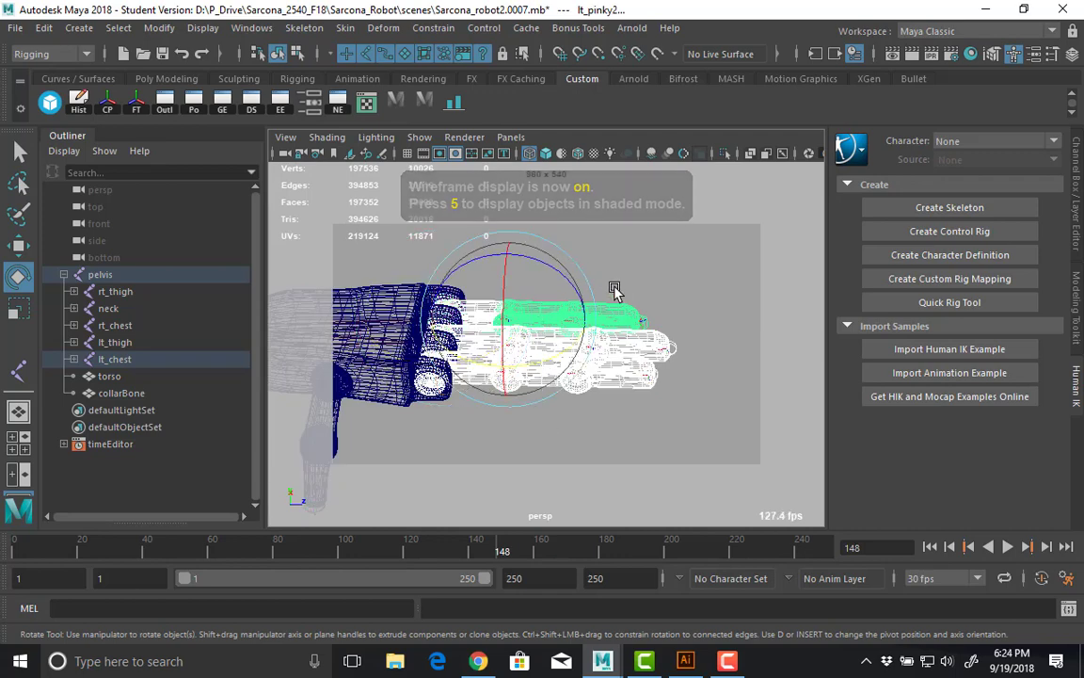
left_click_drag(617, 280, 616, 361, "shift")
left_click_drag(614, 421, 614, 426, "shift")
key("5")
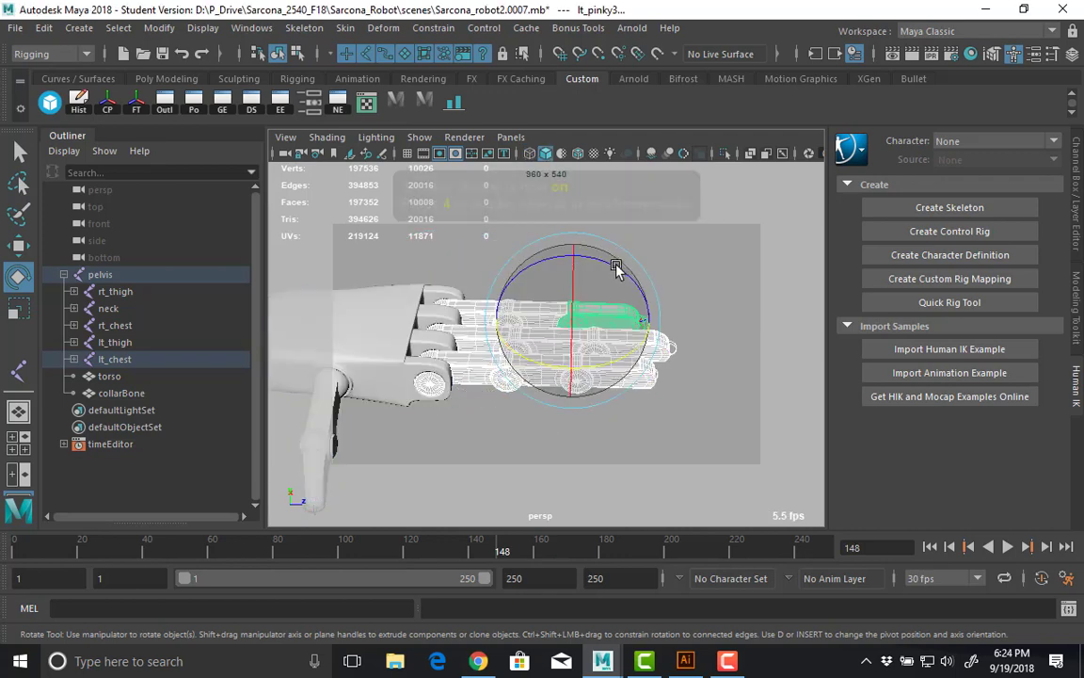
mouse_move(626, 296)
left_mouse_down()
mouse_move(574, 367)
mouse_move(554, 370)
mouse_move(653, 375)
mouse_move(630, 292)
mouse_move(554, 261)
mouse_move(646, 368)
mouse_move(560, 328)
mouse_move(656, 358)
left_mouse_up()
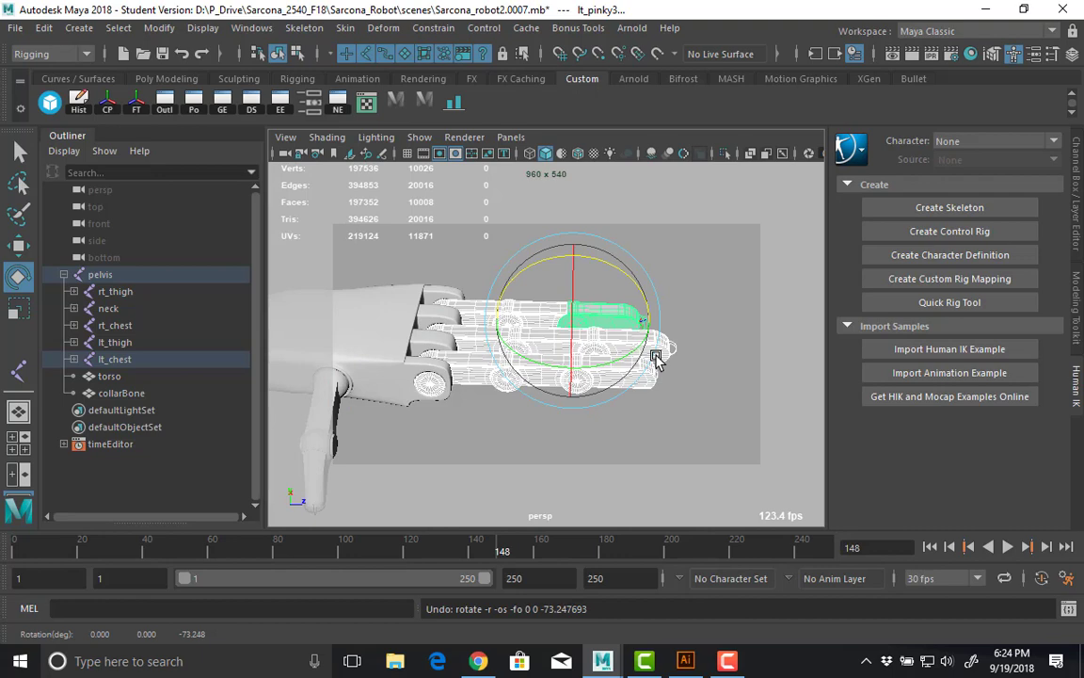
Test-rotate the selected left-hand finger joints around Z, undo the rotations and clear the selection.
left_click_drag(631, 295, 632, 414)
right_click_drag(633, 414, 633, 326, "alt")
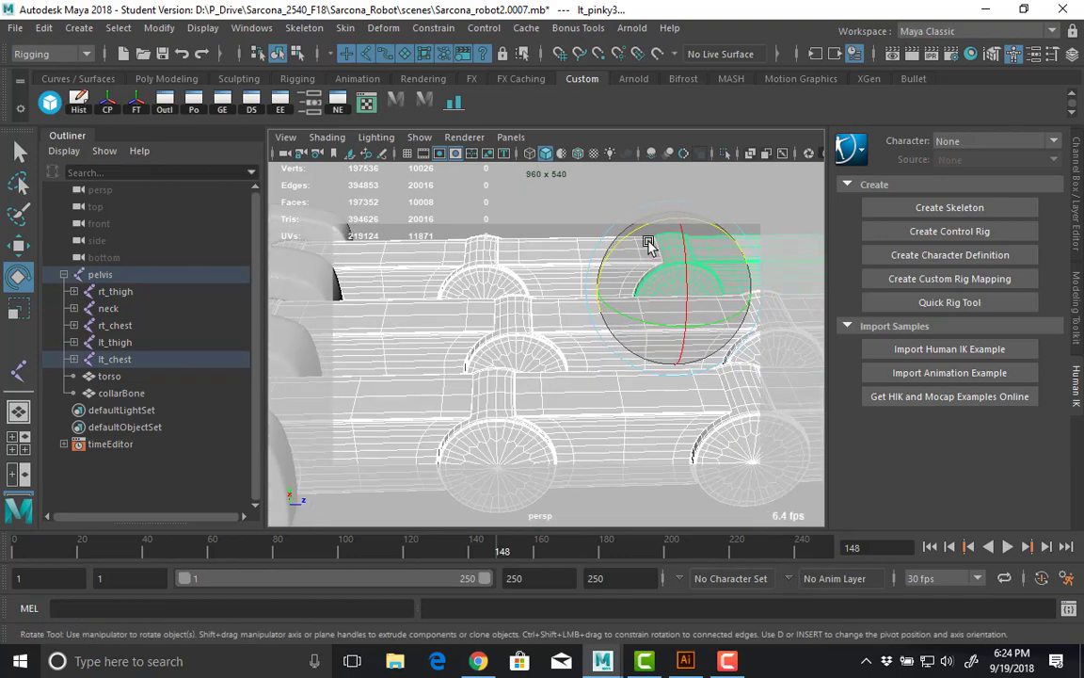
left_click_drag(648, 225, 586, 365)
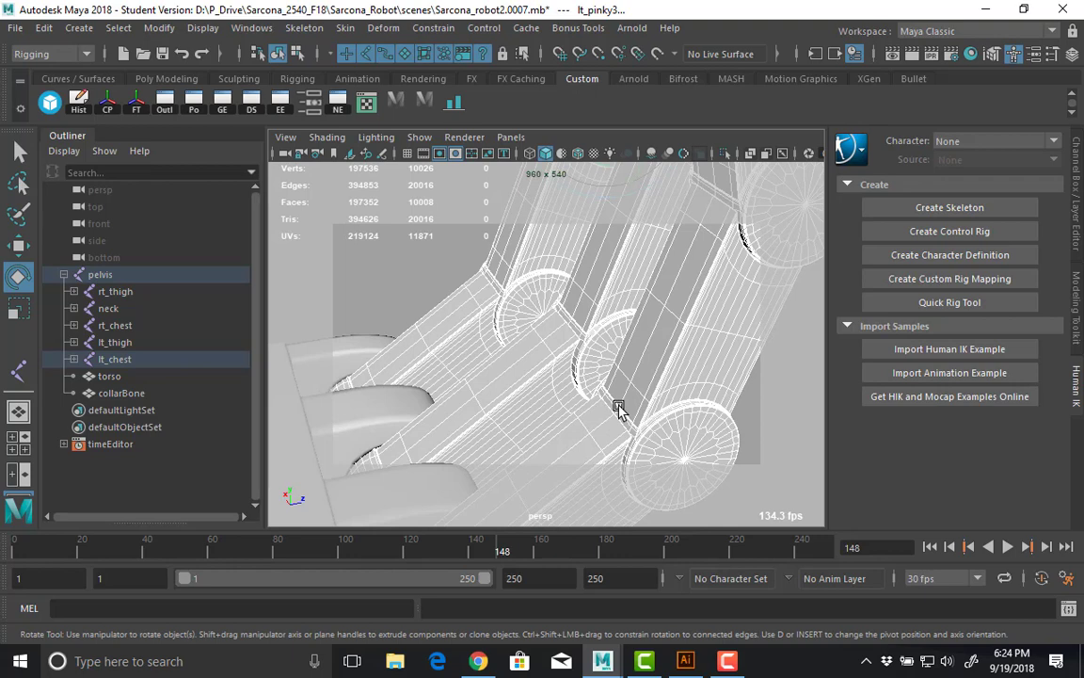
key("ctrl+z")
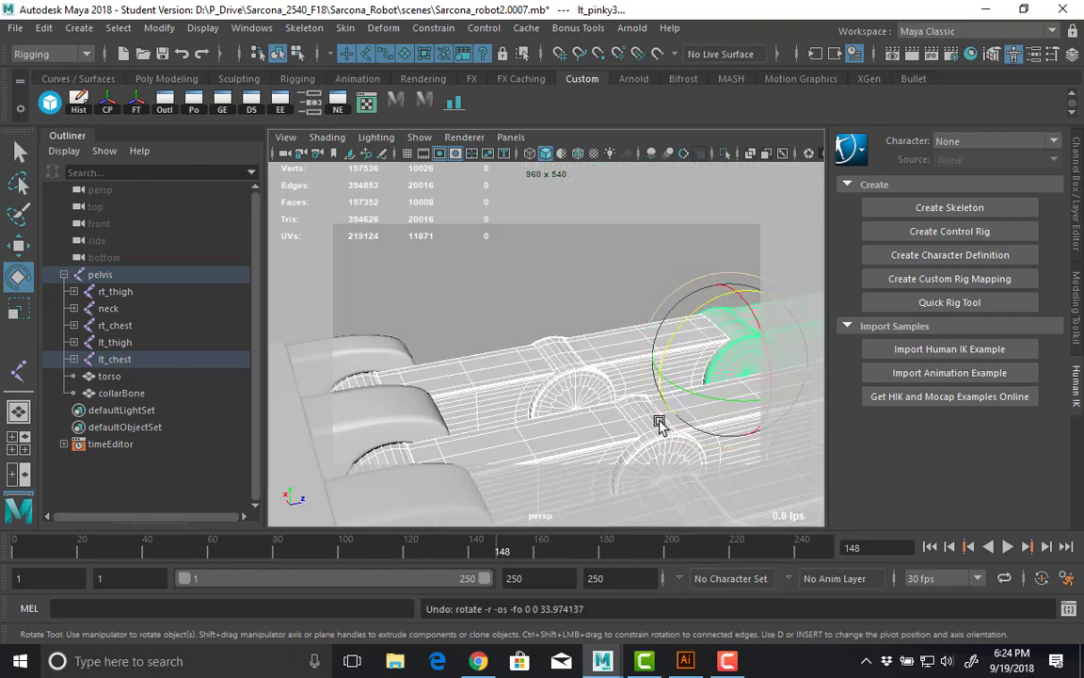
left_click_drag(659, 423, 562, 319, "alt")
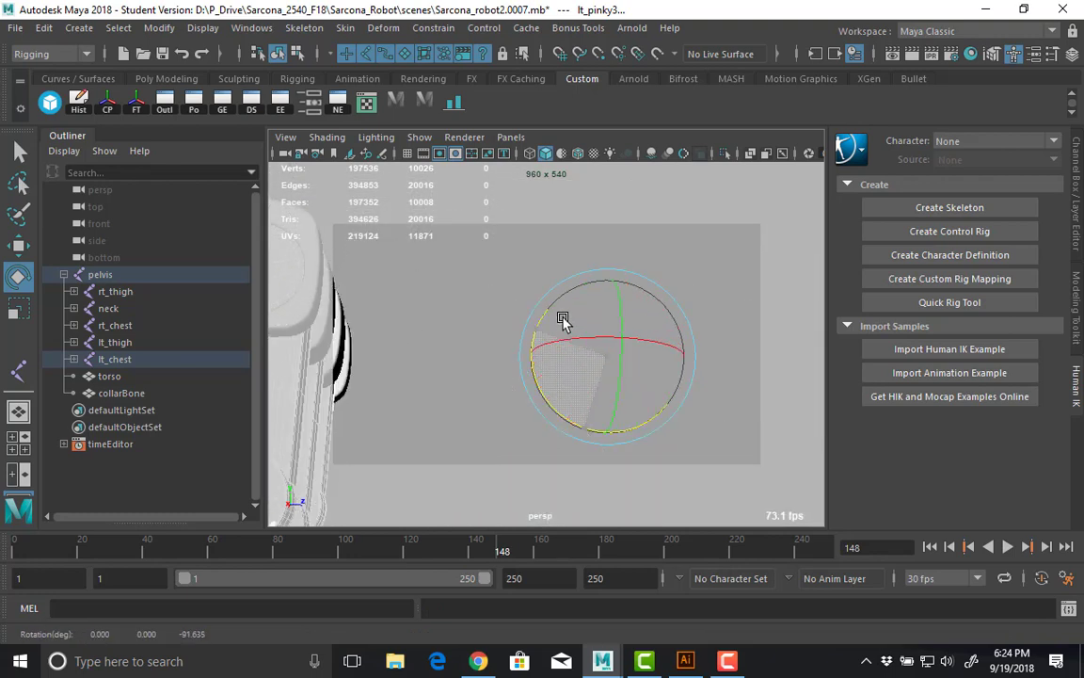
right_click_drag(561, 319, 470, 351, "alt")
left_click_drag(470, 351, 419, 368, "alt")
right_click_drag(419, 368, 339, 362, "alt")
left_click_drag(339, 363, 542, 393, "alt")
right_click_drag(542, 393, 461, 384, "alt")
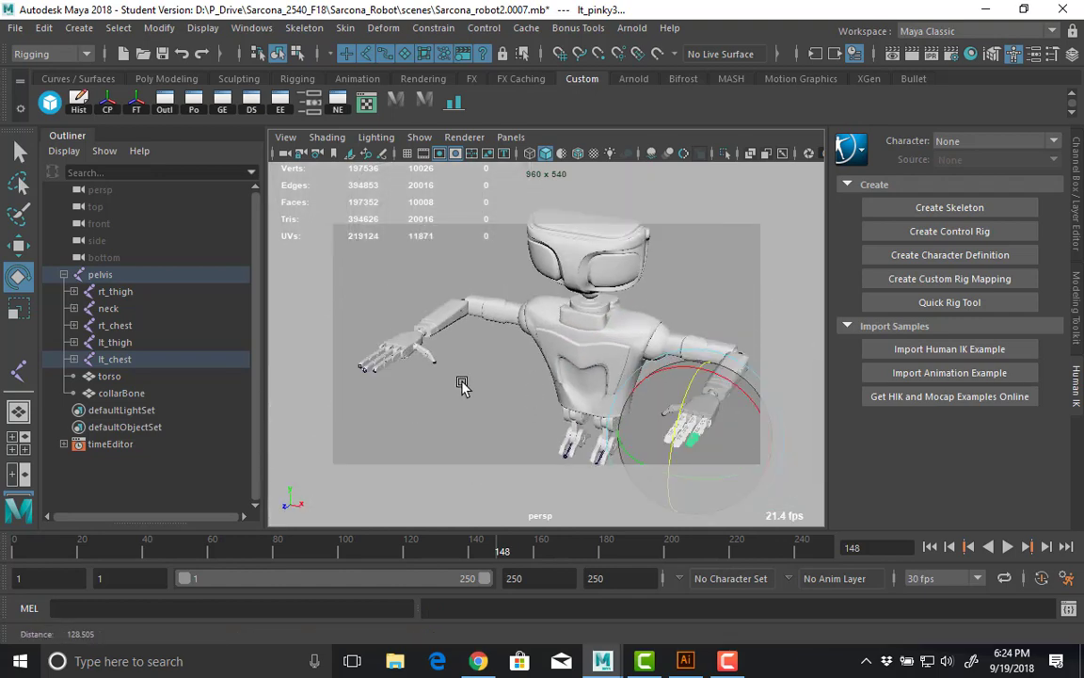
left_click(455, 272)
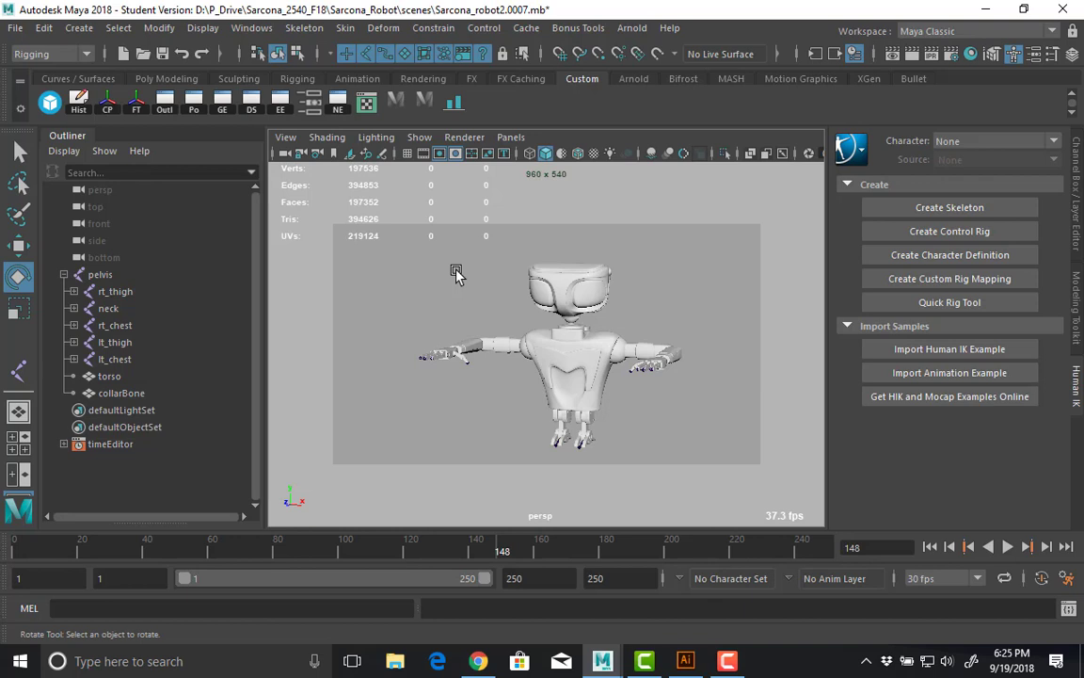
Select the rt_shoulder joint, test-rotate the right arm about -88 degrees around Z, and undo the rotation.
left_click_drag(469, 294, 499, 365, "alt")
right_click_drag(498, 365, 639, 369, "alt")
left_click_drag(639, 370, 513, 302, "alt")
key("bracketleft")
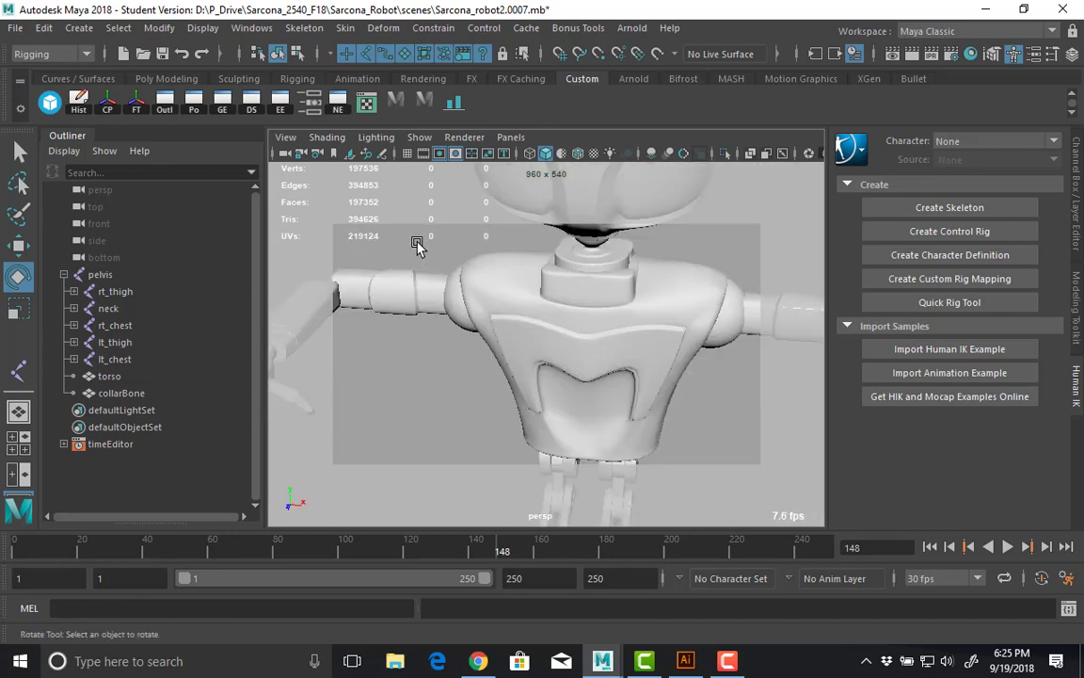
left_click(460, 300)
left_click_drag(515, 238, 395, 235)
key("ctrl+z")
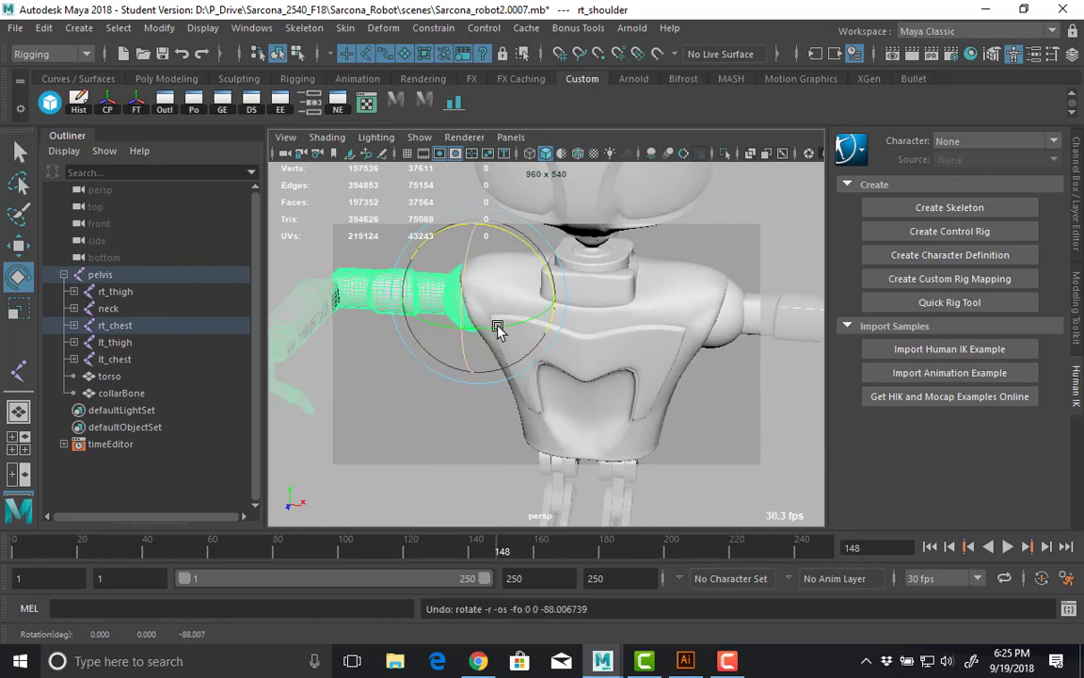
Test-rotate the rt_elbow joint about -82 degrees around Z, undo the rotation and clear the selection.
mouse_move(496, 327)
left_mouse_down("alt")
mouse_move(416, 234)
mouse_move(496, 314)
left_mouse_up("alt")
left_click(436, 254)
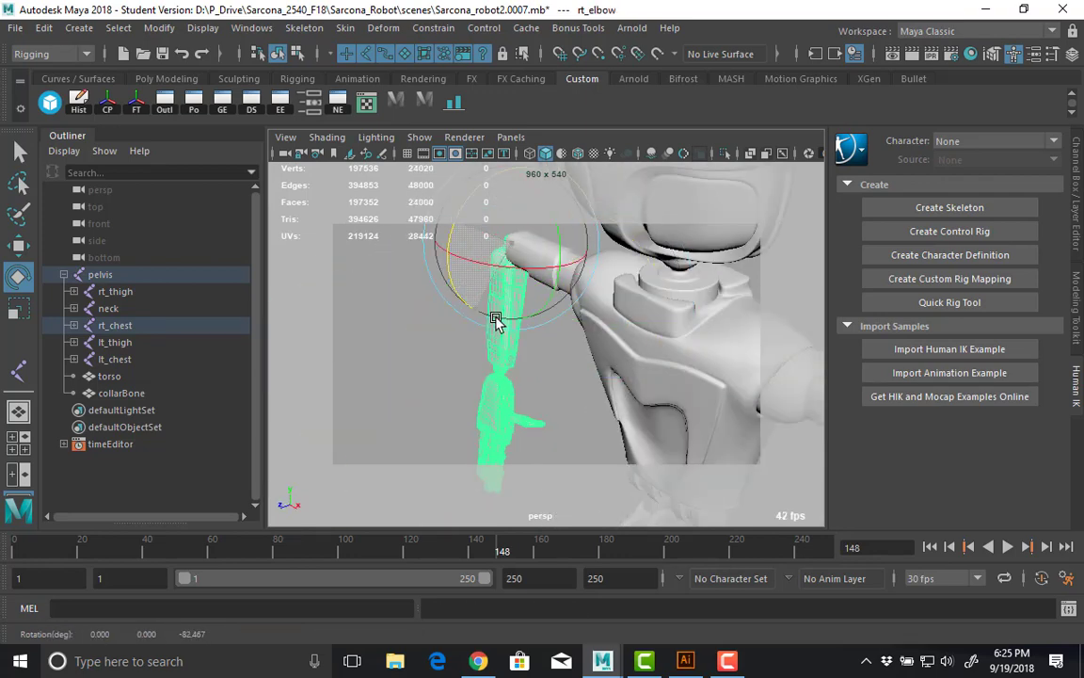
key("ctrl+z")
scroll(327, 322, "down", 6)
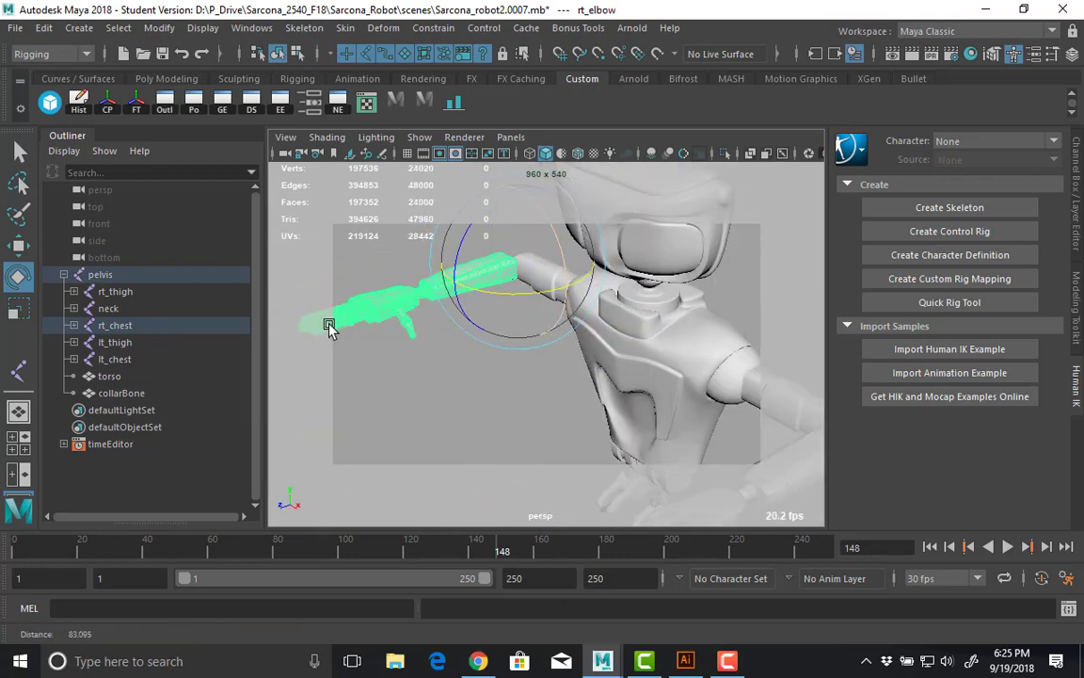
left_click(421, 385)
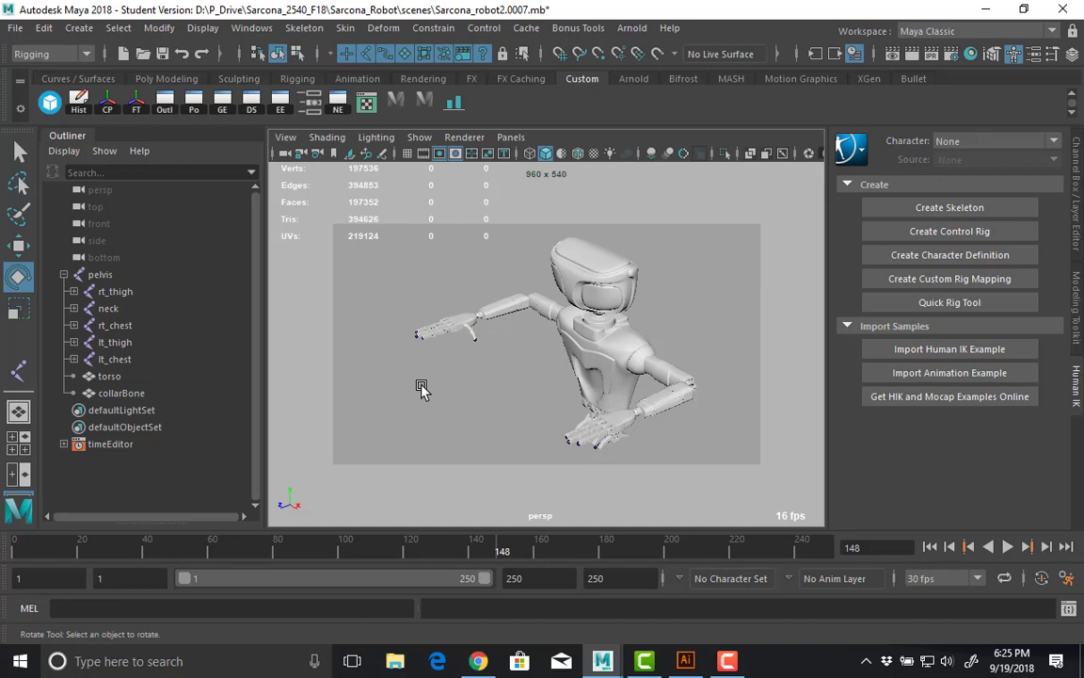
Test-rotate both thigh joints about 51 degrees around Y and their ankle joints about -49 degrees around Z, undoing all rotations.
left_click_drag(566, 381, 525, 307, "alt")
scroll(525, 306, "up", 3)
middle_click_drag(394, 217, 668, 453, "alt")
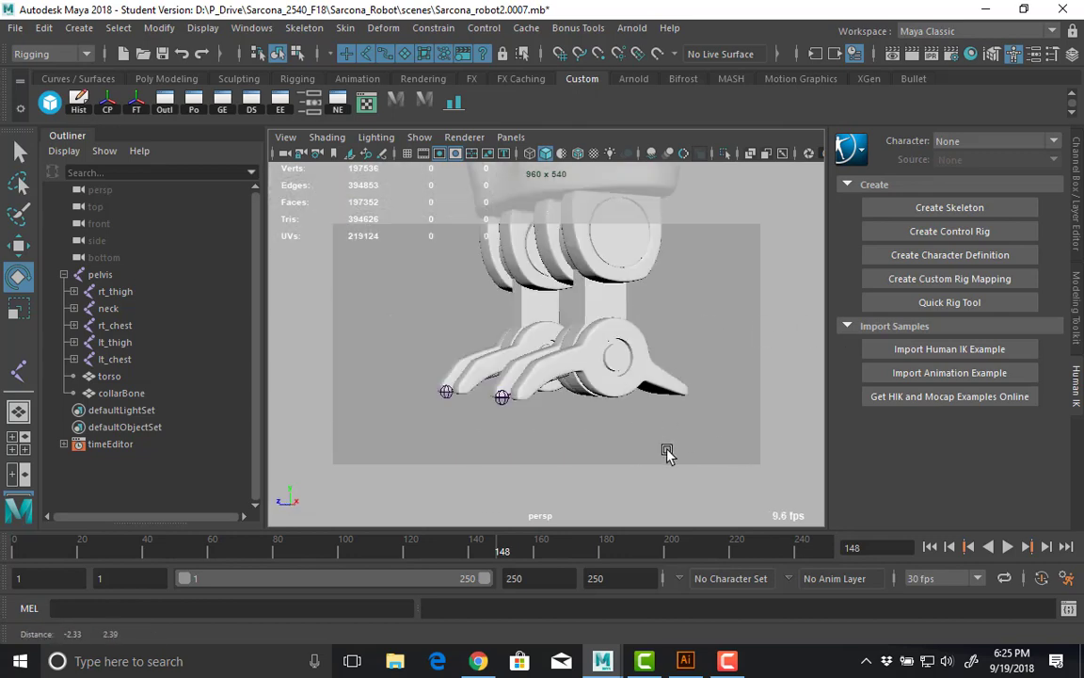
left_click_drag(474, 356, 499, 417)
key("Down")
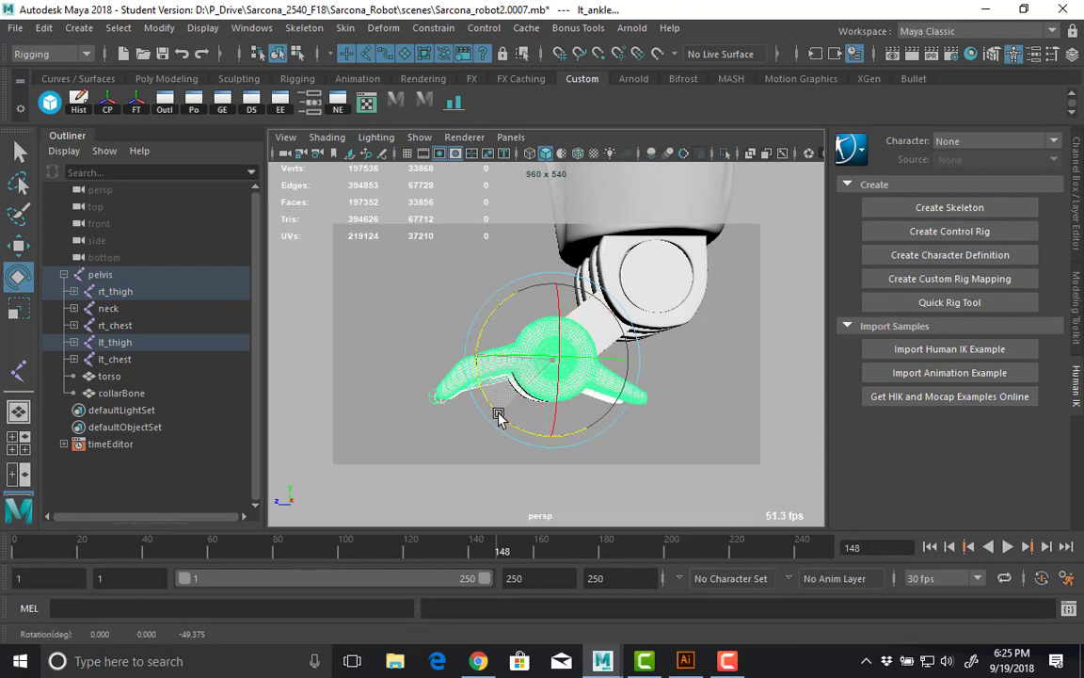
key("ctrl+z")
key("ctrl+z")
key("ctrl+z")
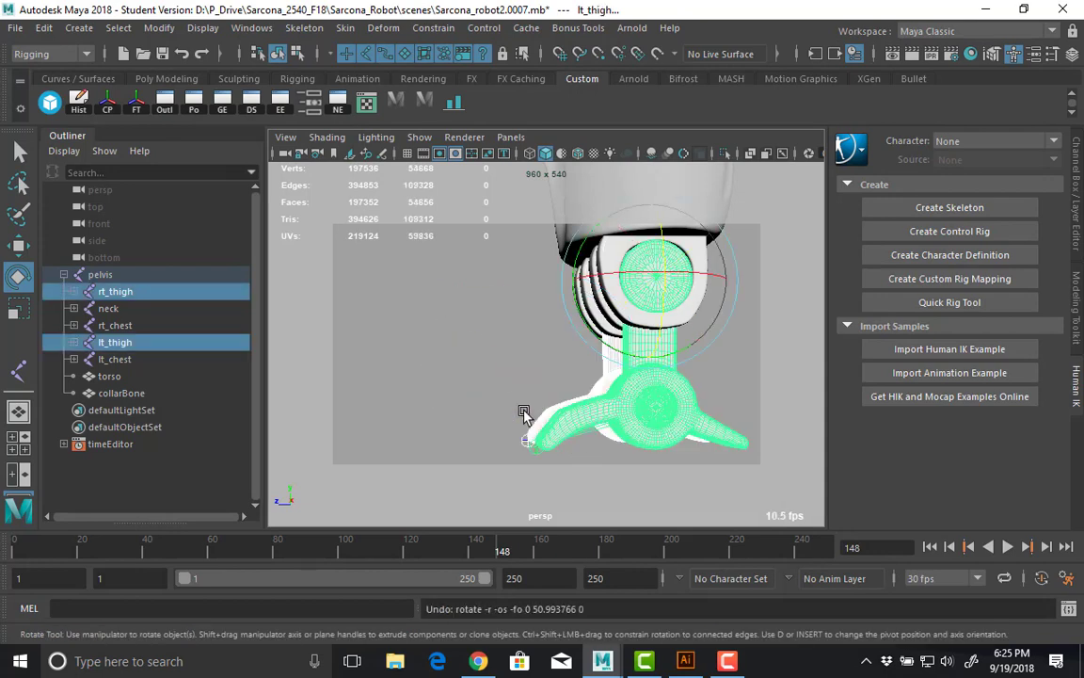
left_click(521, 337)
Unparent the head joint and the head1 mesh from the neck joint.
scroll(518, 315, "down", 8)
left_click_drag(518, 314, 663, 419, "alt")
scroll(663, 419, "down", 2)
middle_click_drag(611, 359, 588, 412, "alt")
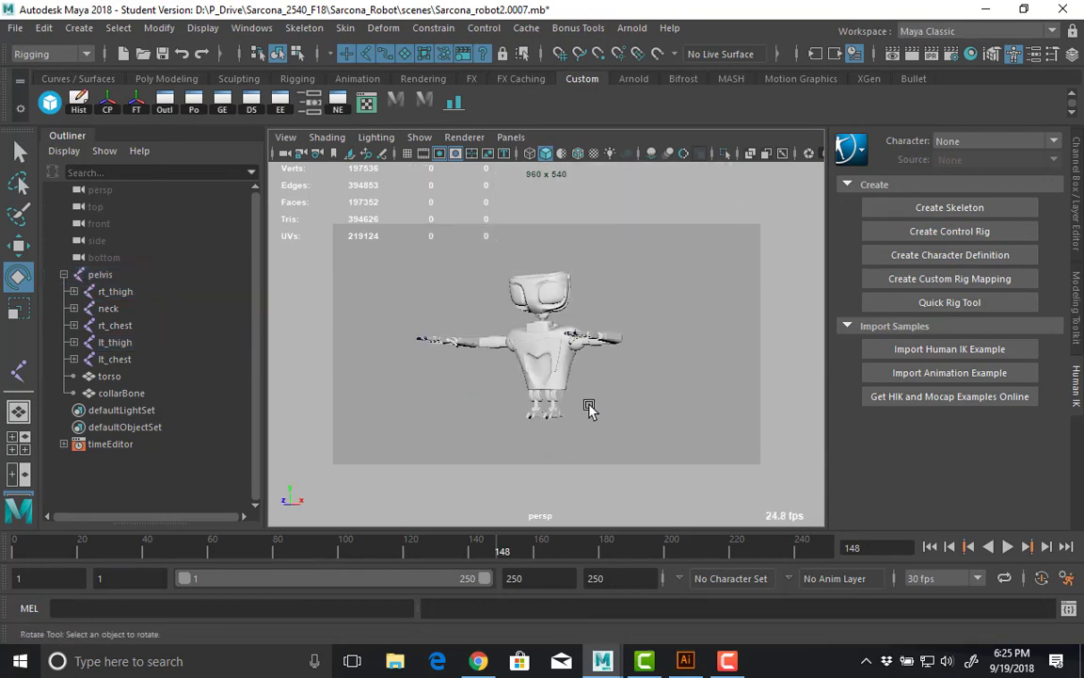
left_click_drag(588, 412, 651, 403, "alt")
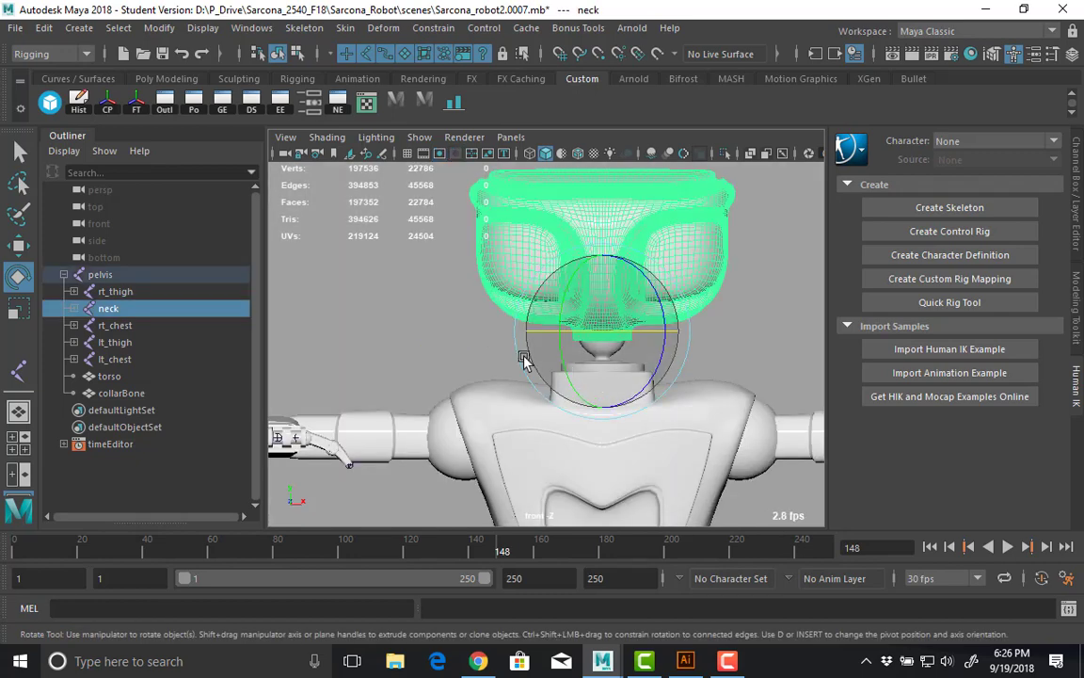
left_click(74, 309)
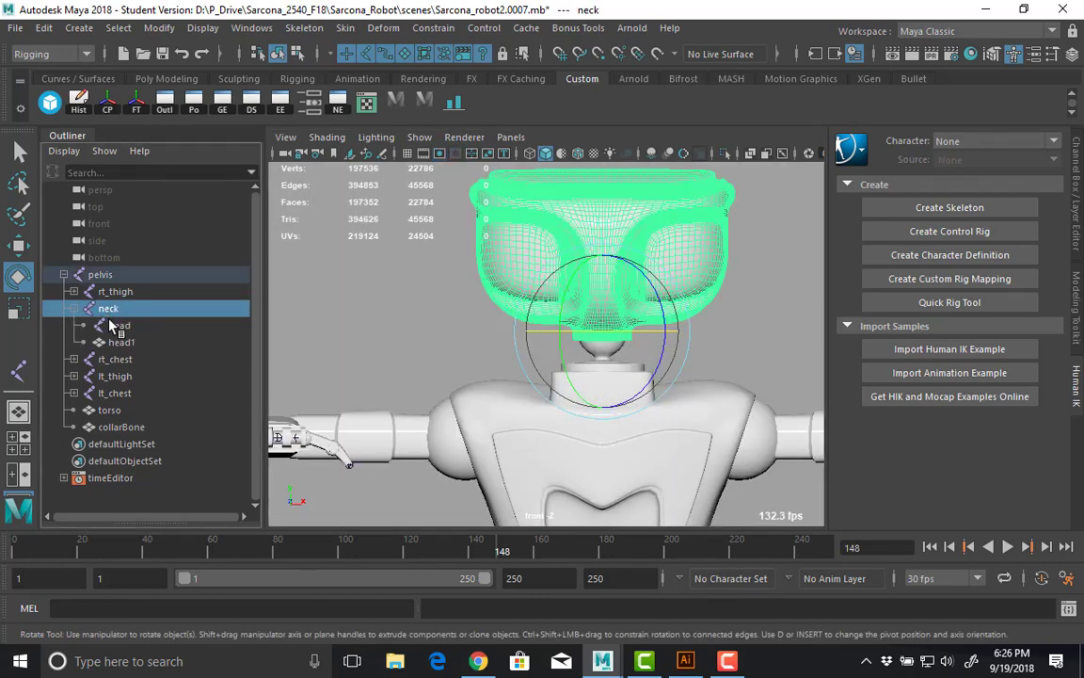
left_click(120, 327)
left_click(123, 341, "shift")
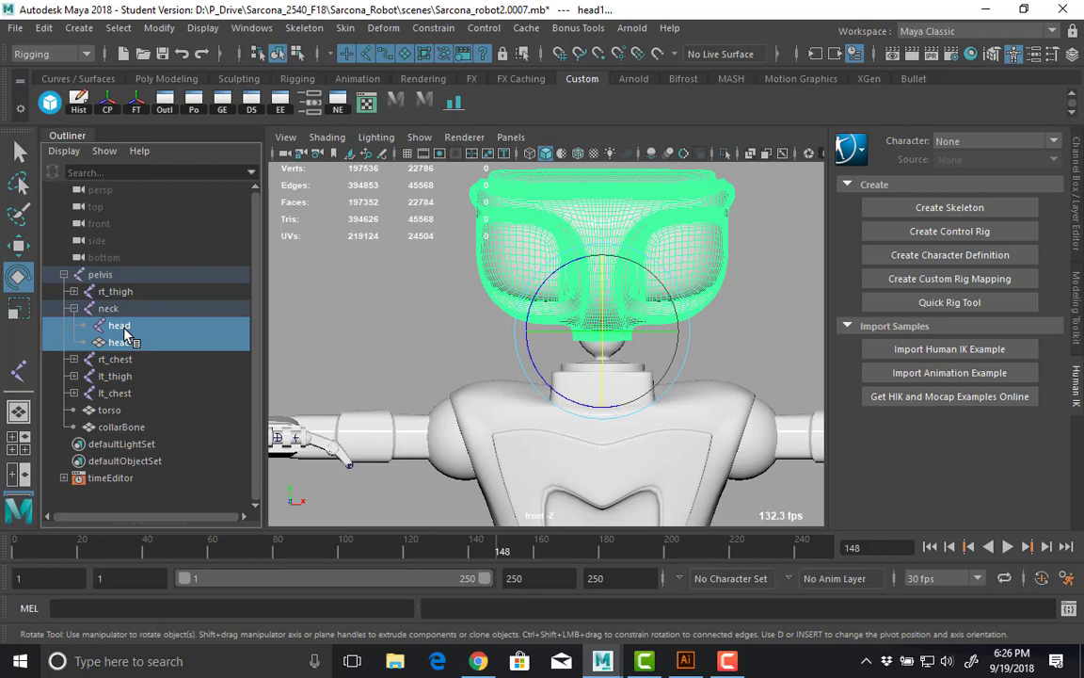
key("shift+p")
Orient the neck joint to the world with Orient Joint.
left_click(111, 309)
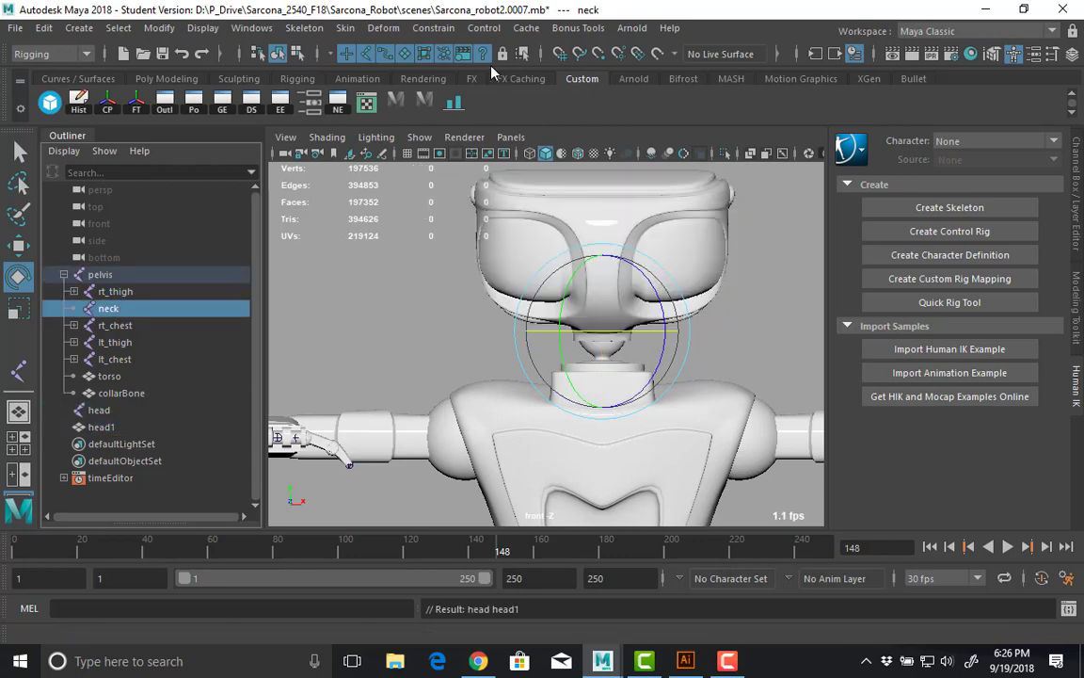
left_click(304, 27)
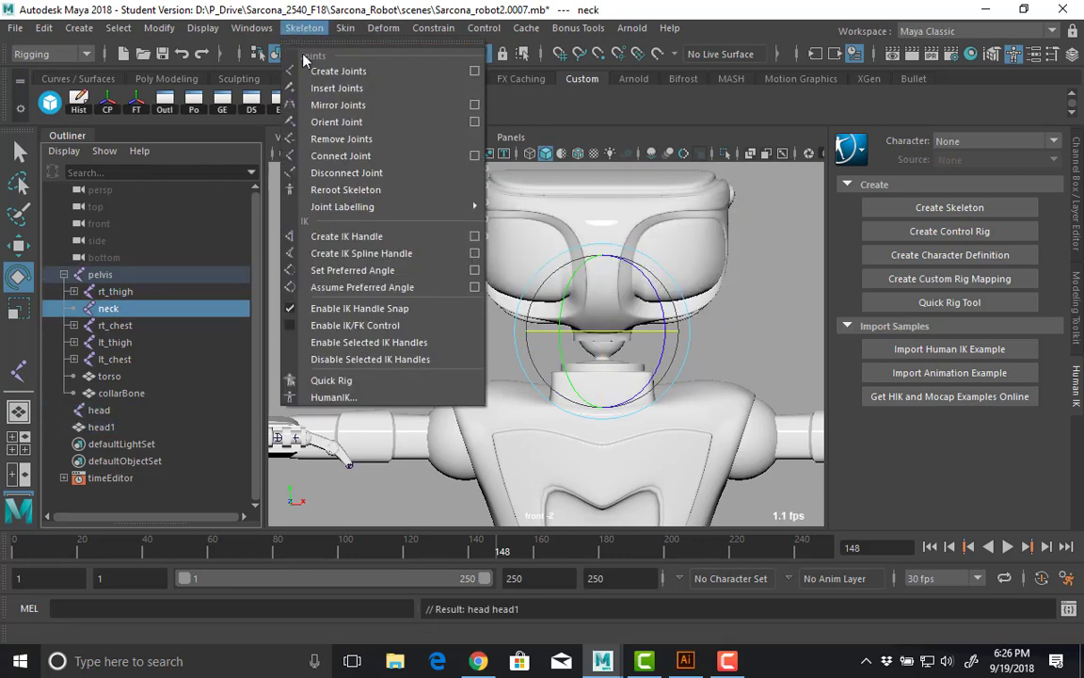
left_click(373, 124)
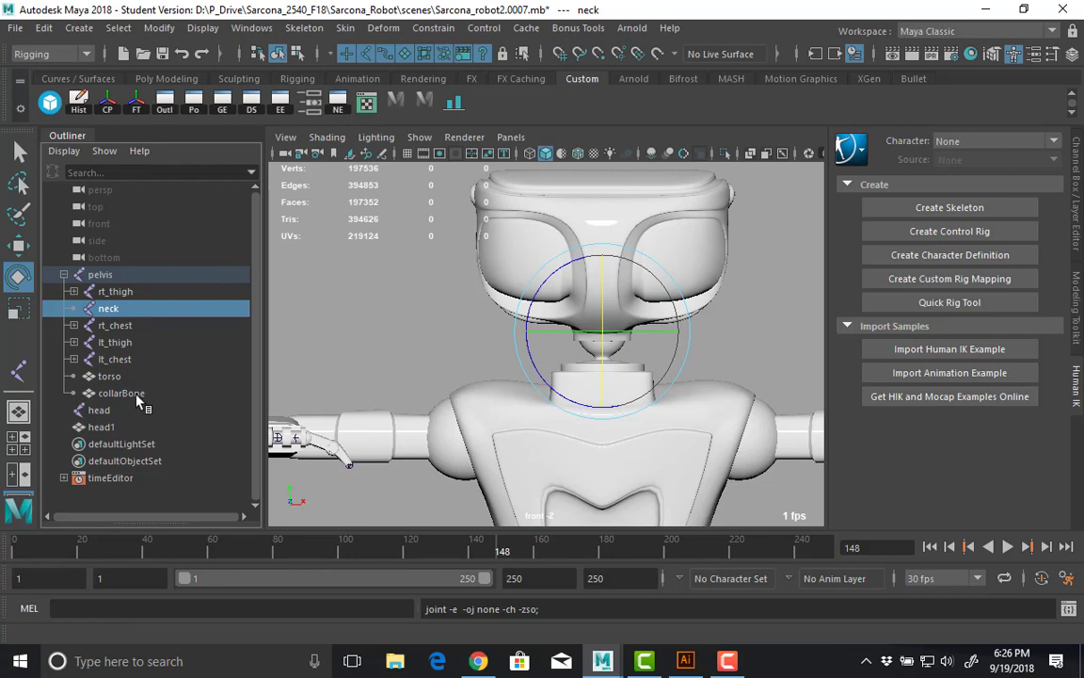
Parent the head joint and the head1 mesh back under the neck joint.
left_click_drag(135, 423, 133, 412)
middle_click_drag(133, 414, 132, 308)
left_click(354, 248)
Select the neck joint, test-rotate the head about -90 degrees around Y, and undo the rotation.
left_click(679, 300)
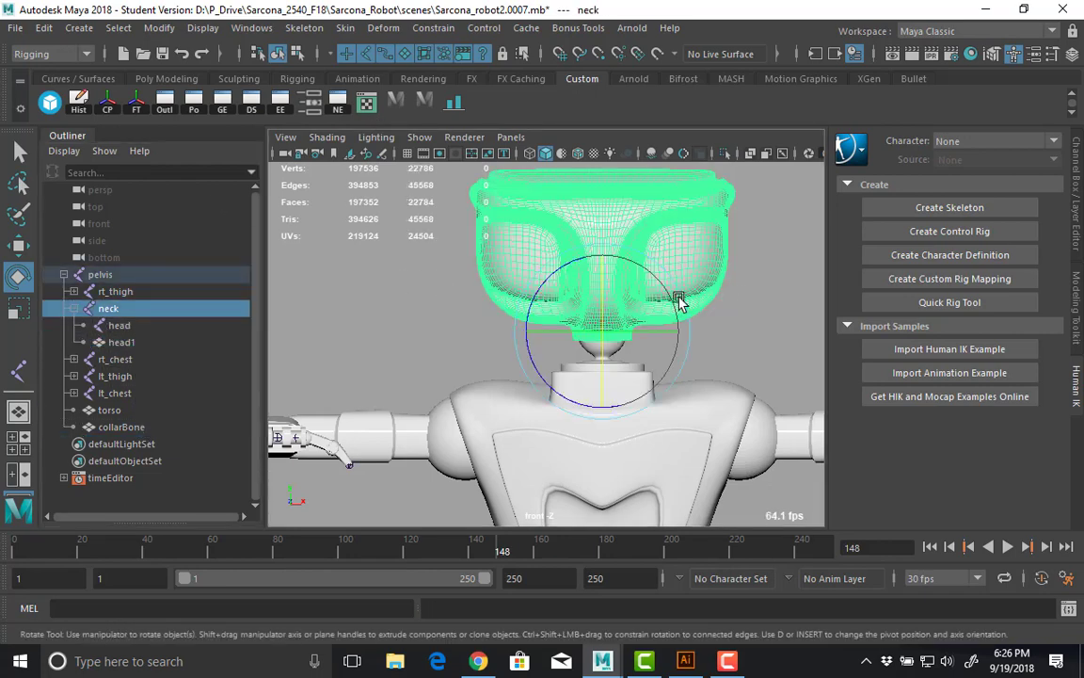
mouse_move(654, 327)
left_mouse_down()
mouse_move(568, 330)
mouse_move(699, 322)
mouse_move(659, 324)
left_mouse_up()
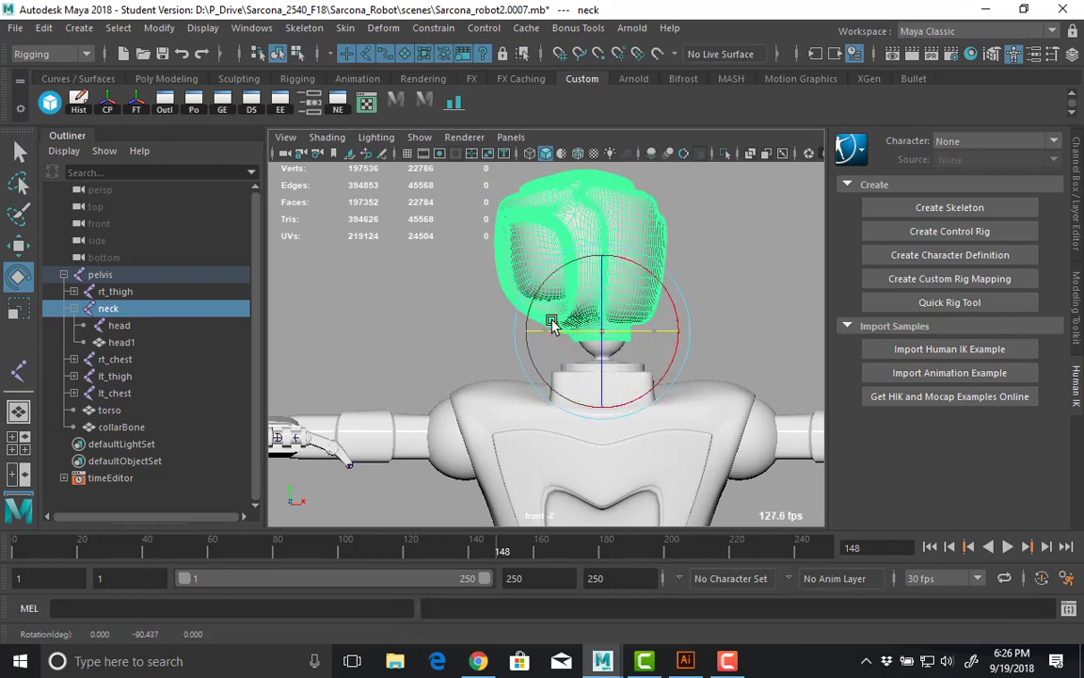
key("ctrl+z")
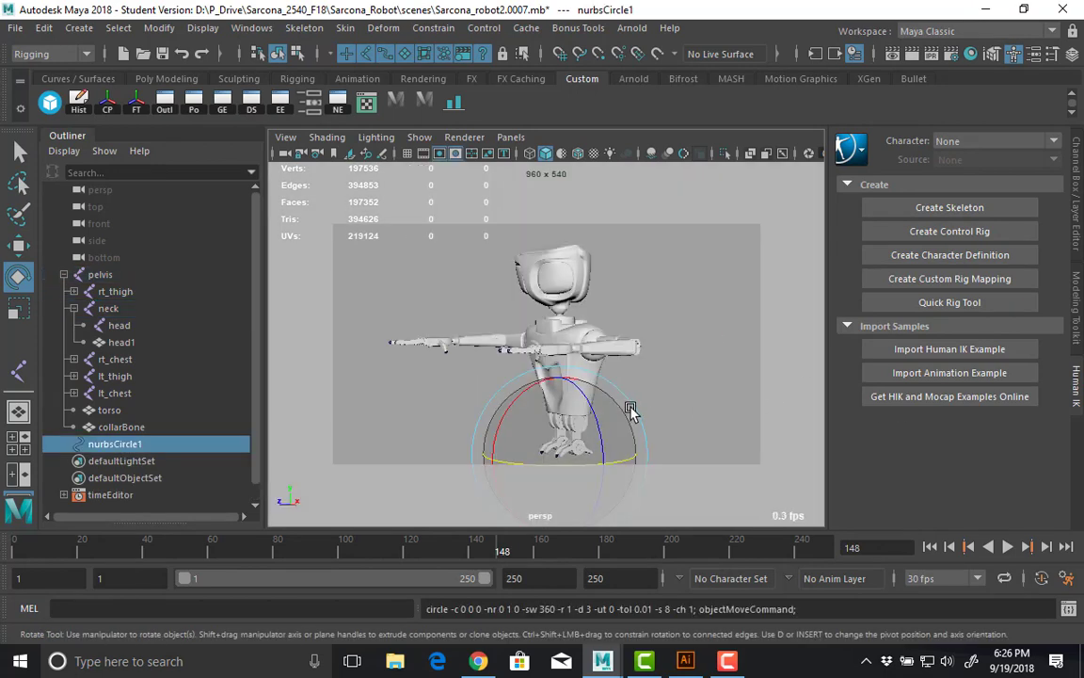
Scale the NURBS circle uniformly to about 12.5 and move it in front of the robot to about 33.25 in Z.
left_click_drag(632, 411, 344, 476, "alt")
key("r")
key("w")
middle_click_drag(436, 442, 564, 344, "alt")
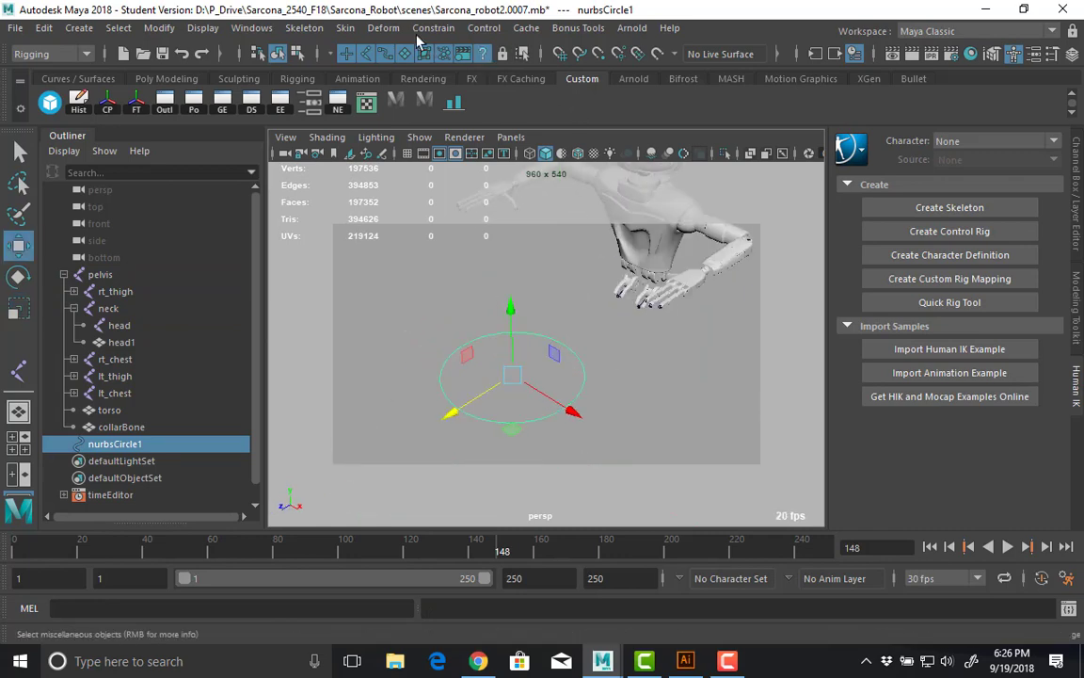
Add a nonlinear Bend deformer to the circle and rotate its handle -90 degrees around Z.
left_click(384, 29)
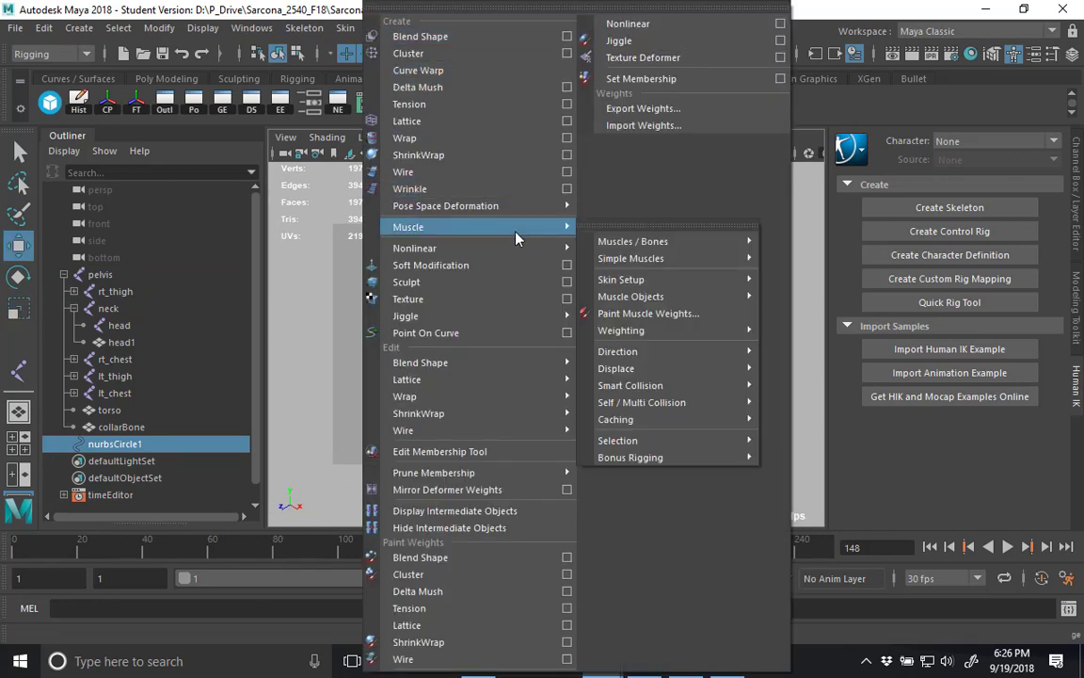
mouse_move(512, 248)
left_click(608, 264)
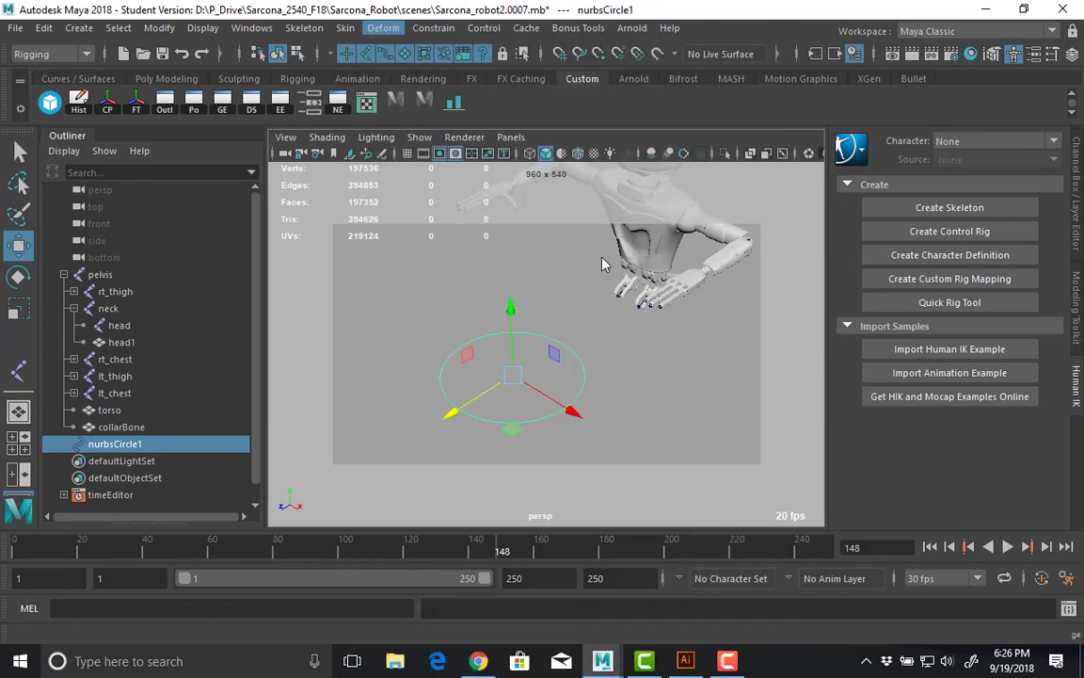
key("e")
left_click_drag(549, 339, 576, 436)
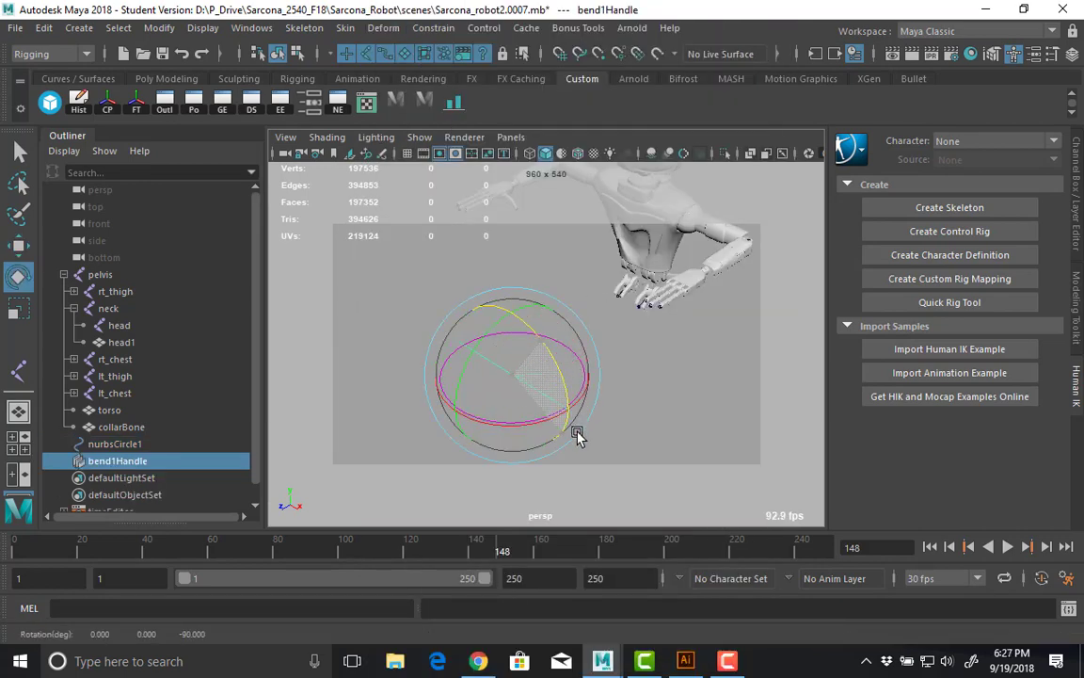
Adjust the Curvature of the bend1 deformer to bend the circle into an arch.
left_click(1077, 211)
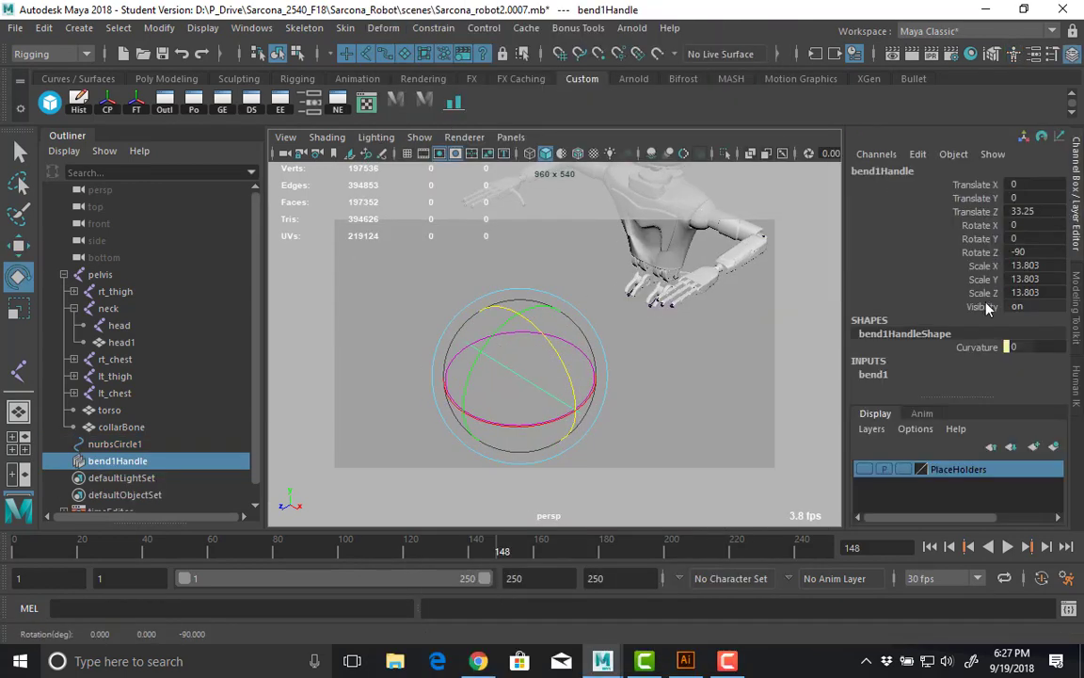
left_click(903, 374)
left_click(966, 363)
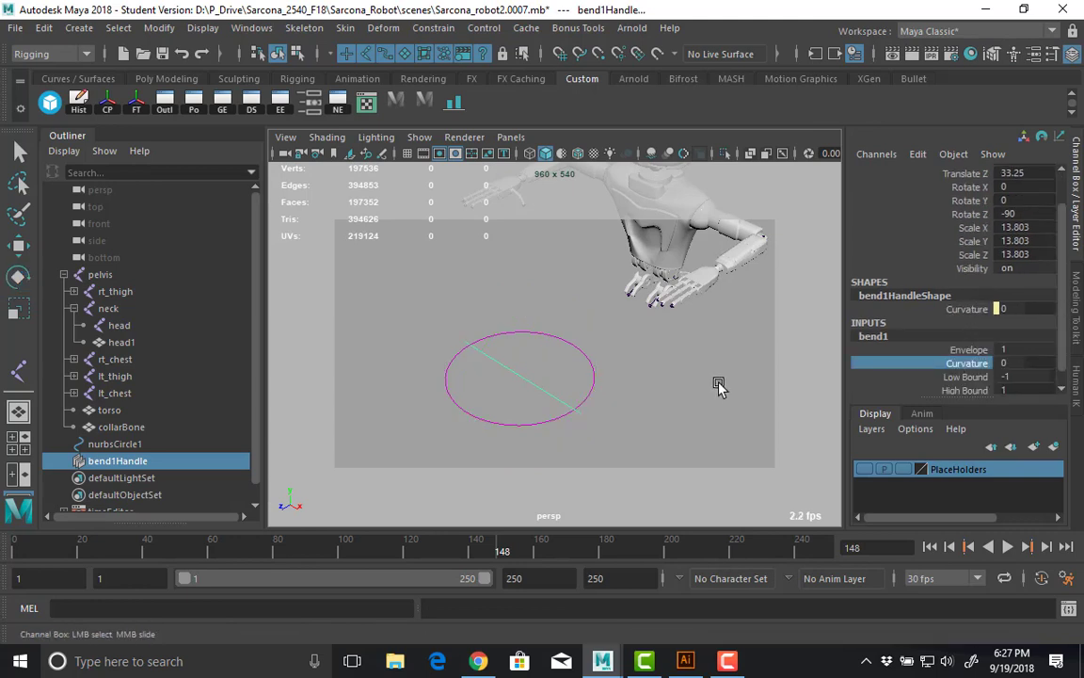
left_click_drag(716, 382, 769, 322, "alt")
middle_click_drag(770, 322, 667, 343)
left_click_drag(667, 344, 667, 325, "alt")
right_click_drag(667, 330, 941, 339, "alt")
Delete the bent circle's construction history, and delete the circle itself.
left_click(716, 331)
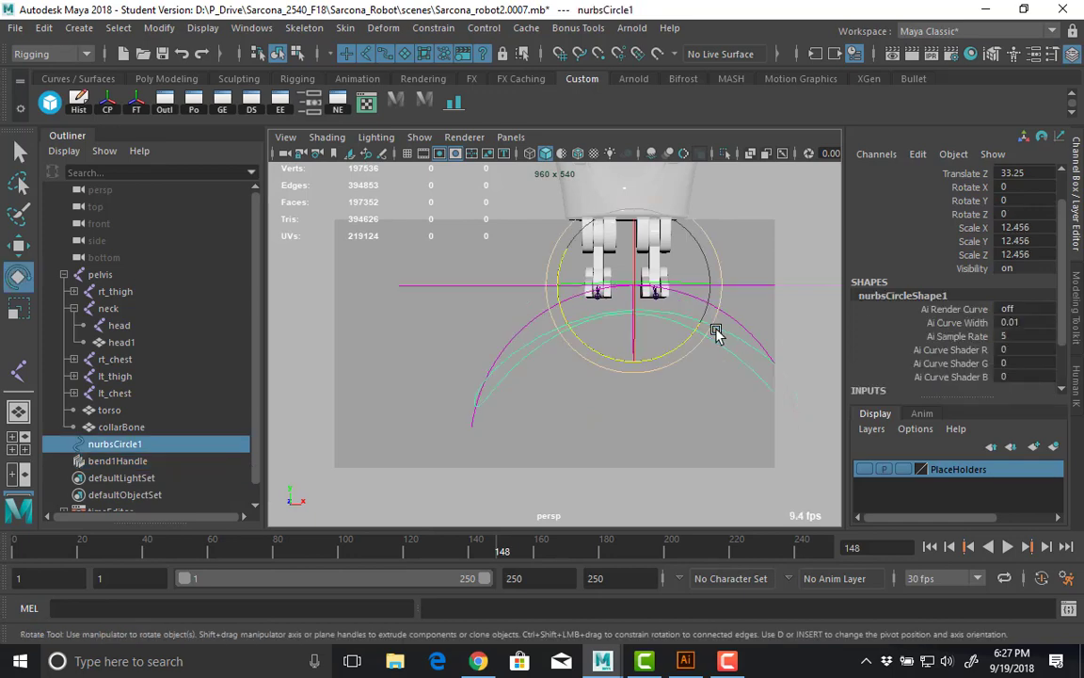
left_click_drag(716, 331, 695, 331, "alt")
left_click(79, 101)
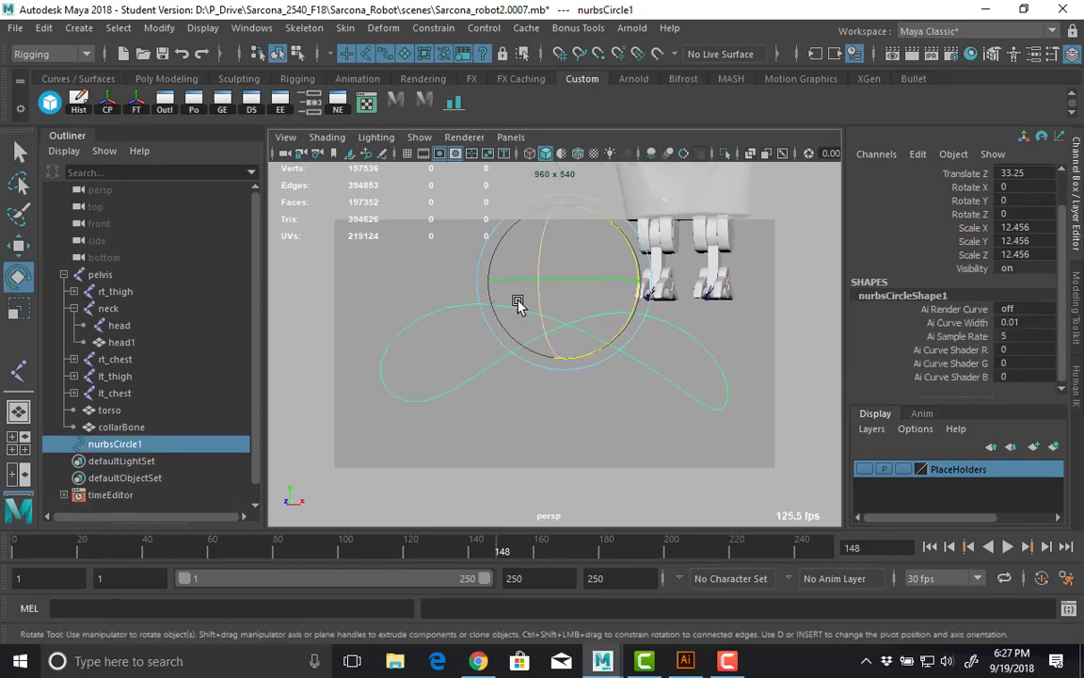
left_click_drag(516, 302, 459, 314, "alt")
key("w")
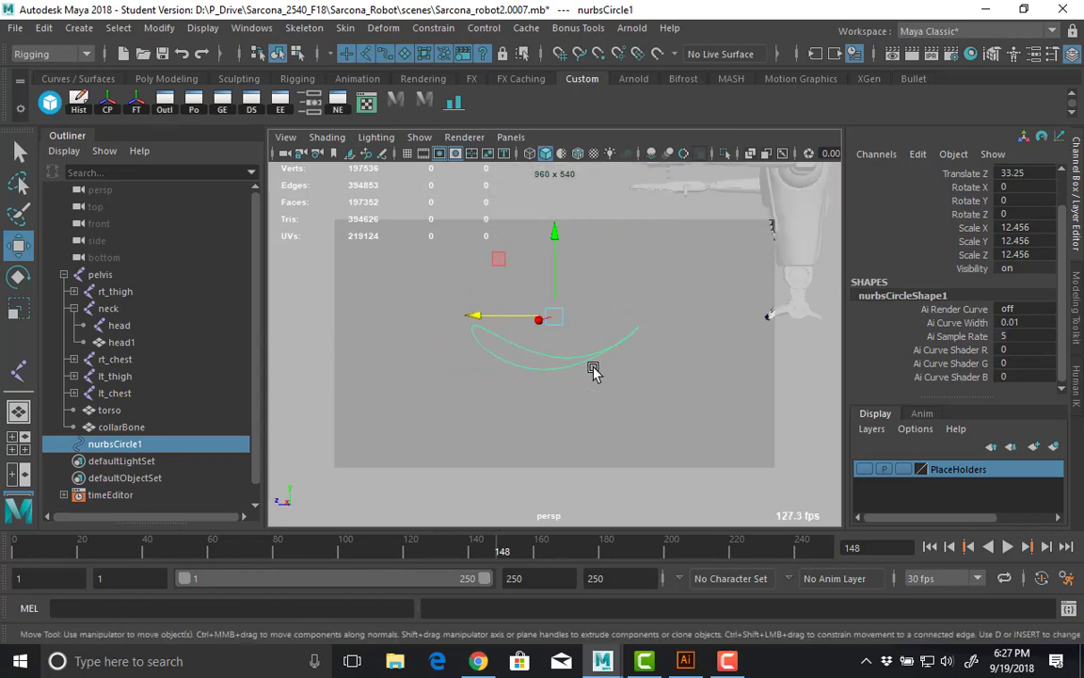
key("Delete")
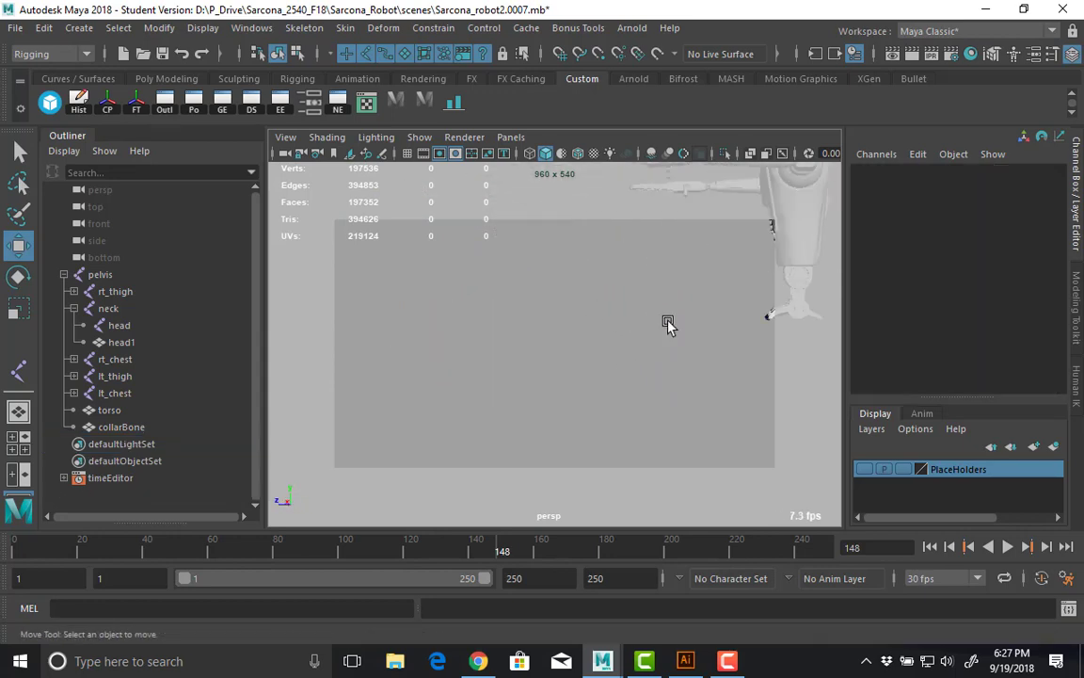